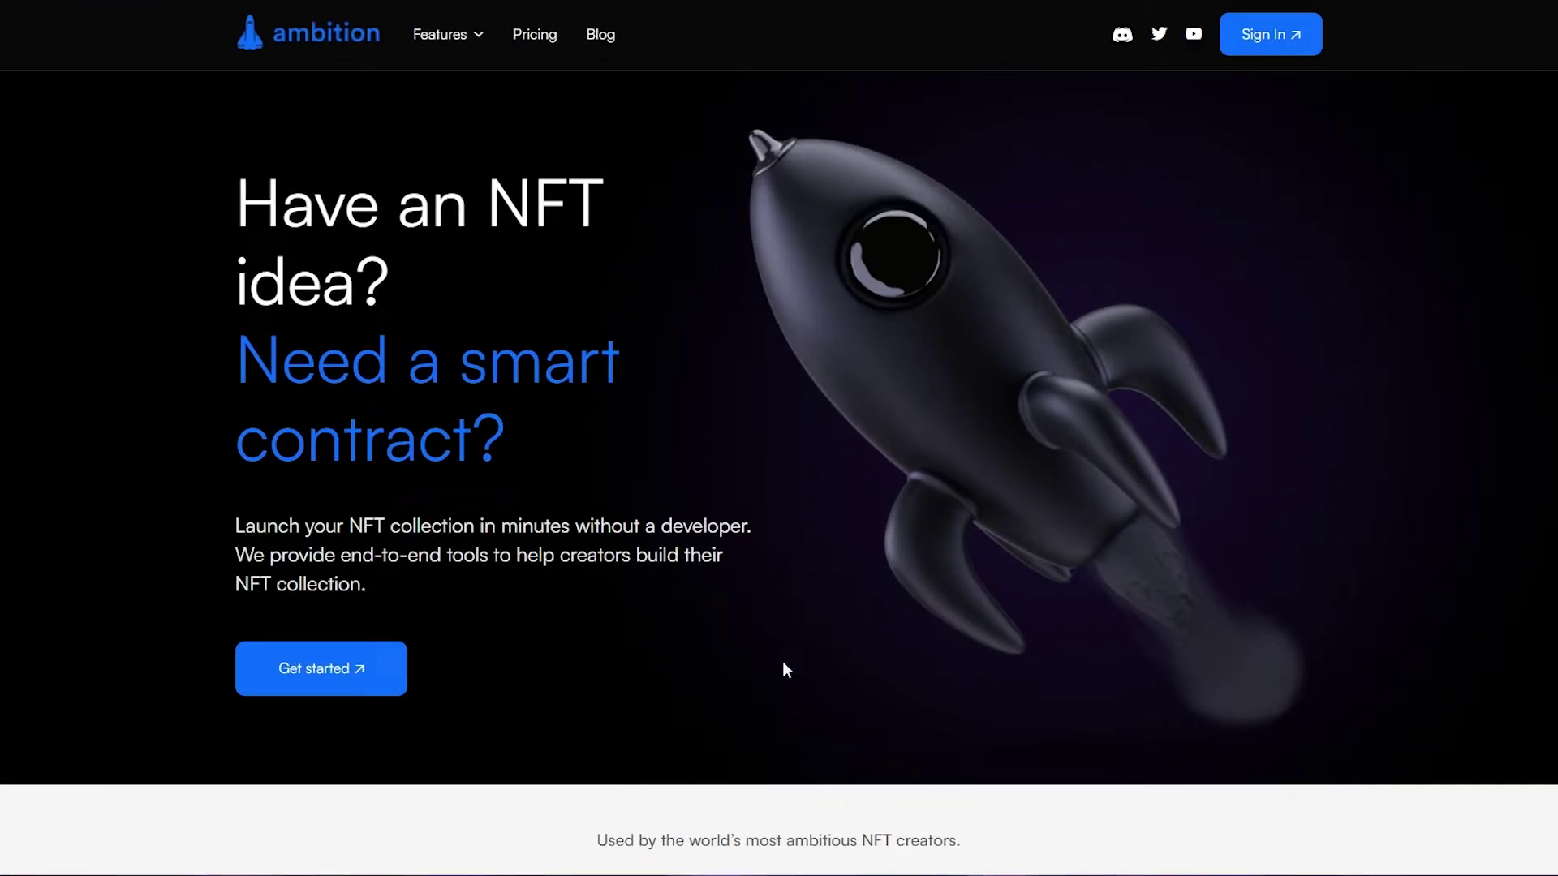
# Look over the home pages of the Ambition and NFT Art Generator websites, including features and featured projects.
pyautogui.scroll(-2, 788, 621)
pyautogui.scroll(2, 791, 608)
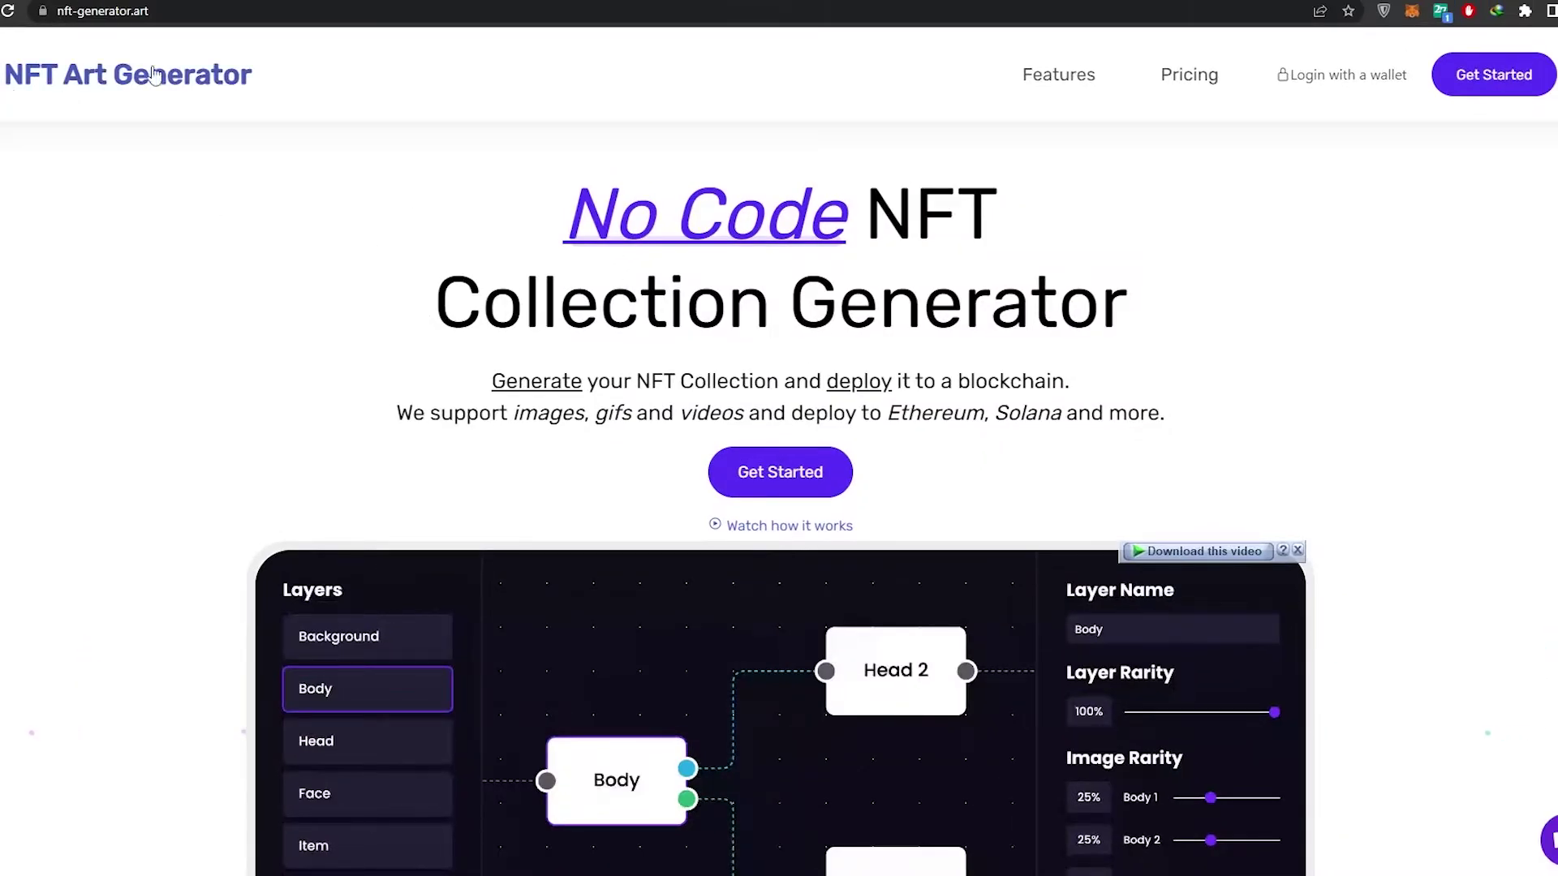
pyautogui.scroll(-20, 219, 341)
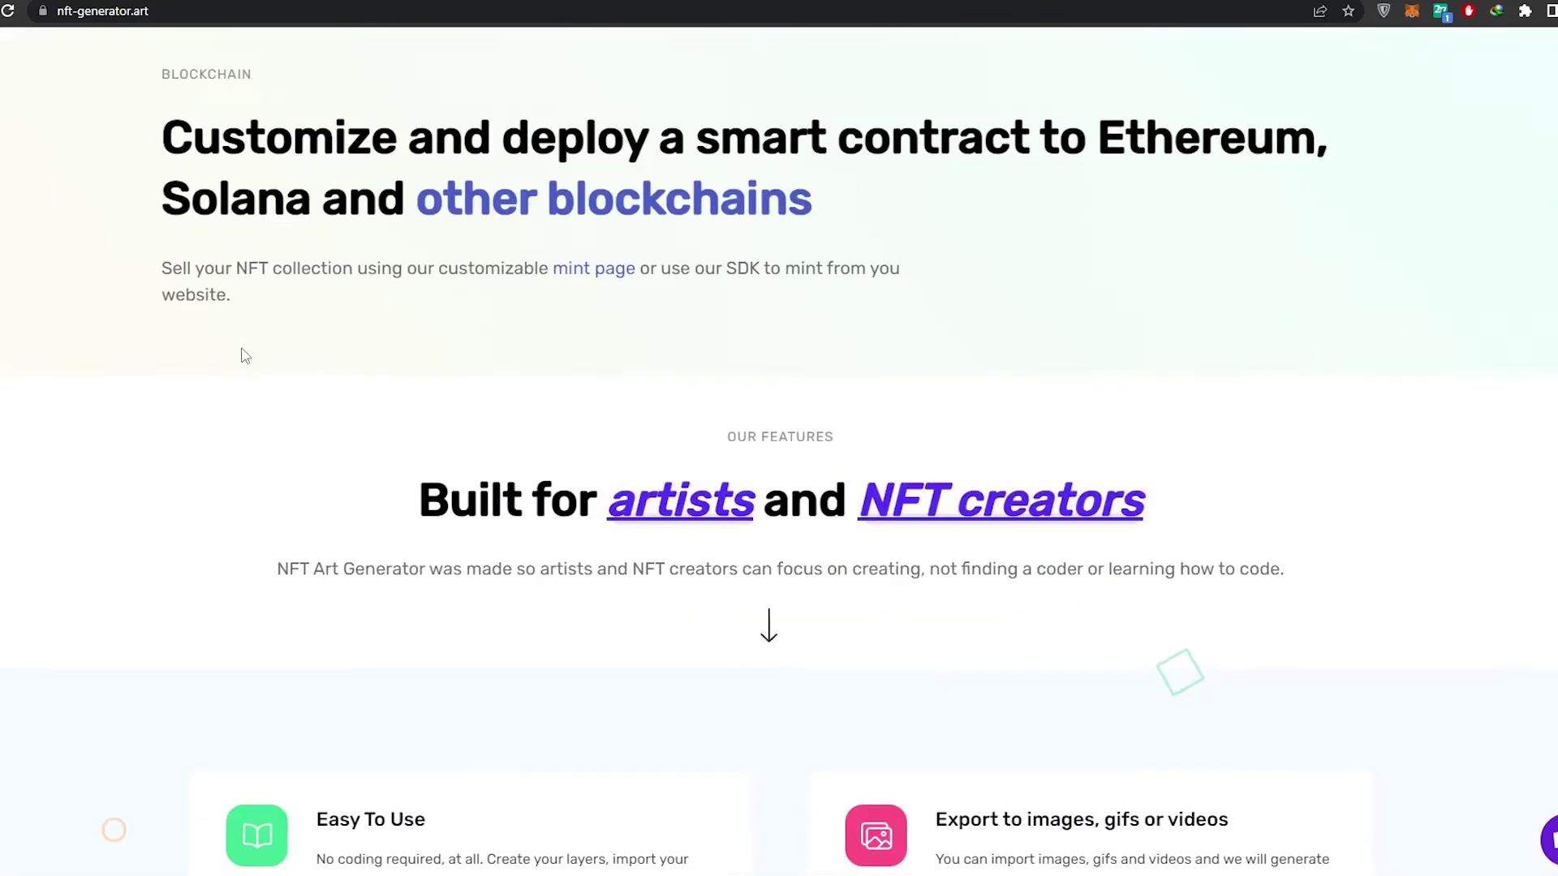
pyautogui.scroll(-15, 241, 354)
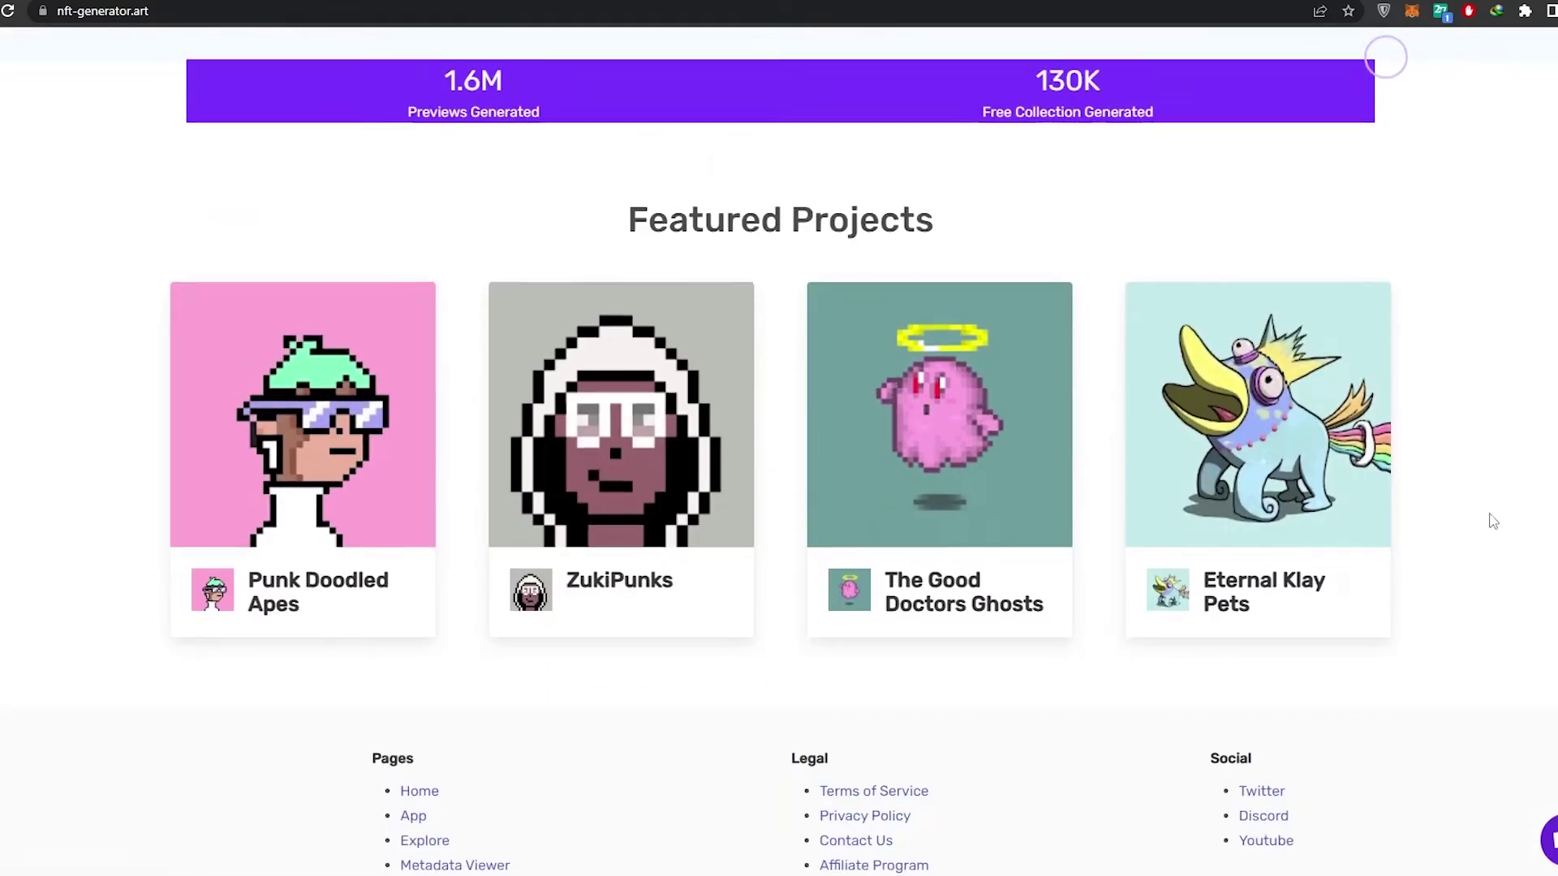
pyautogui.scroll(-3, 1485, 519)
pyautogui.scroll(20, 1475, 524)
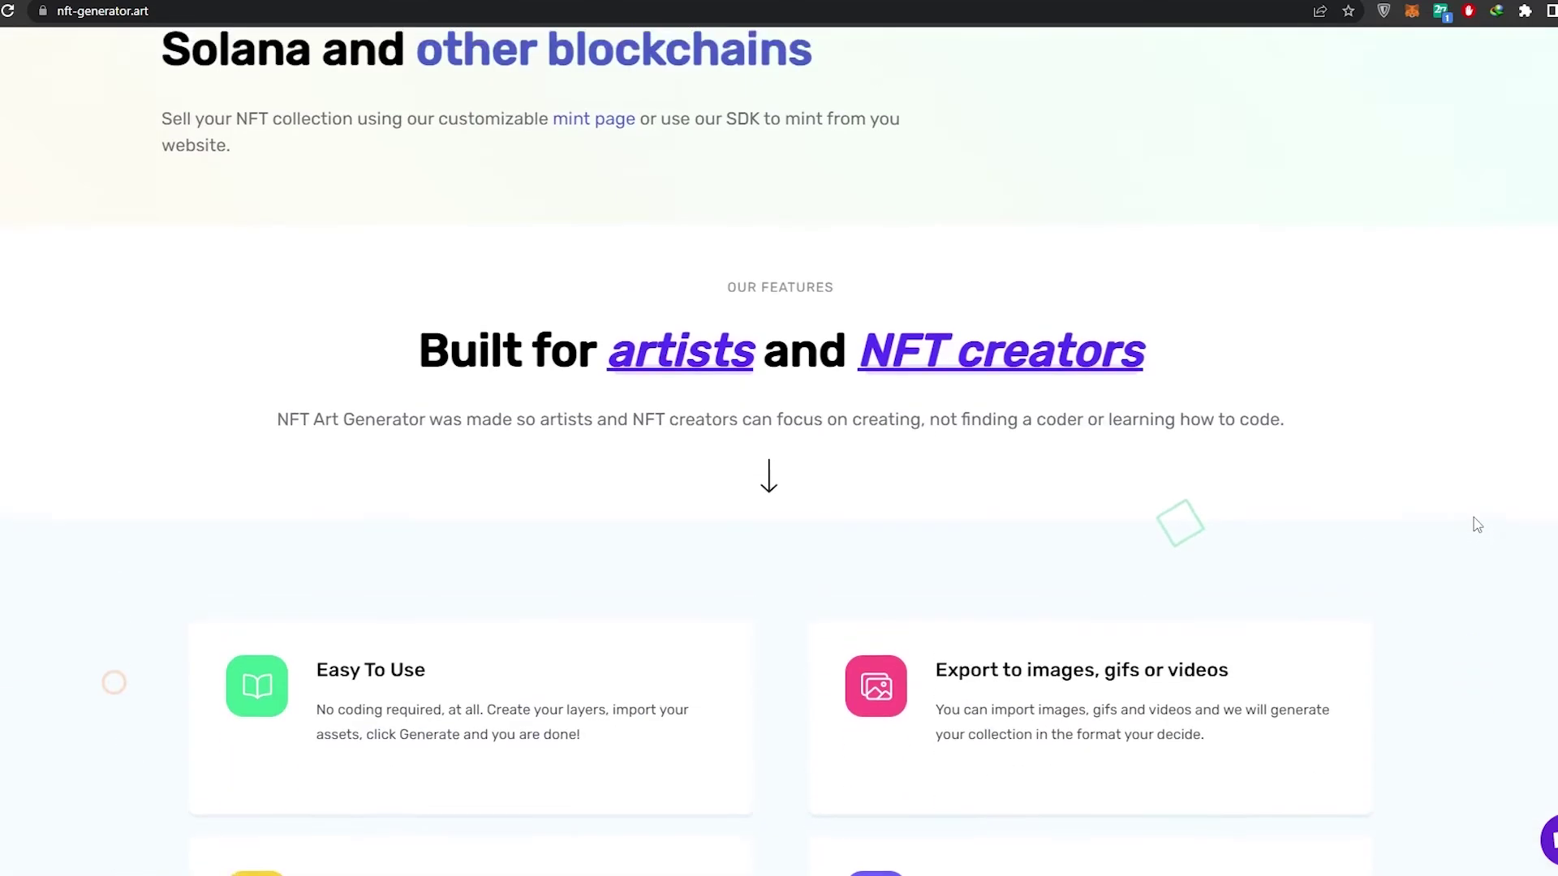
pyautogui.scroll(5, 422, 603)
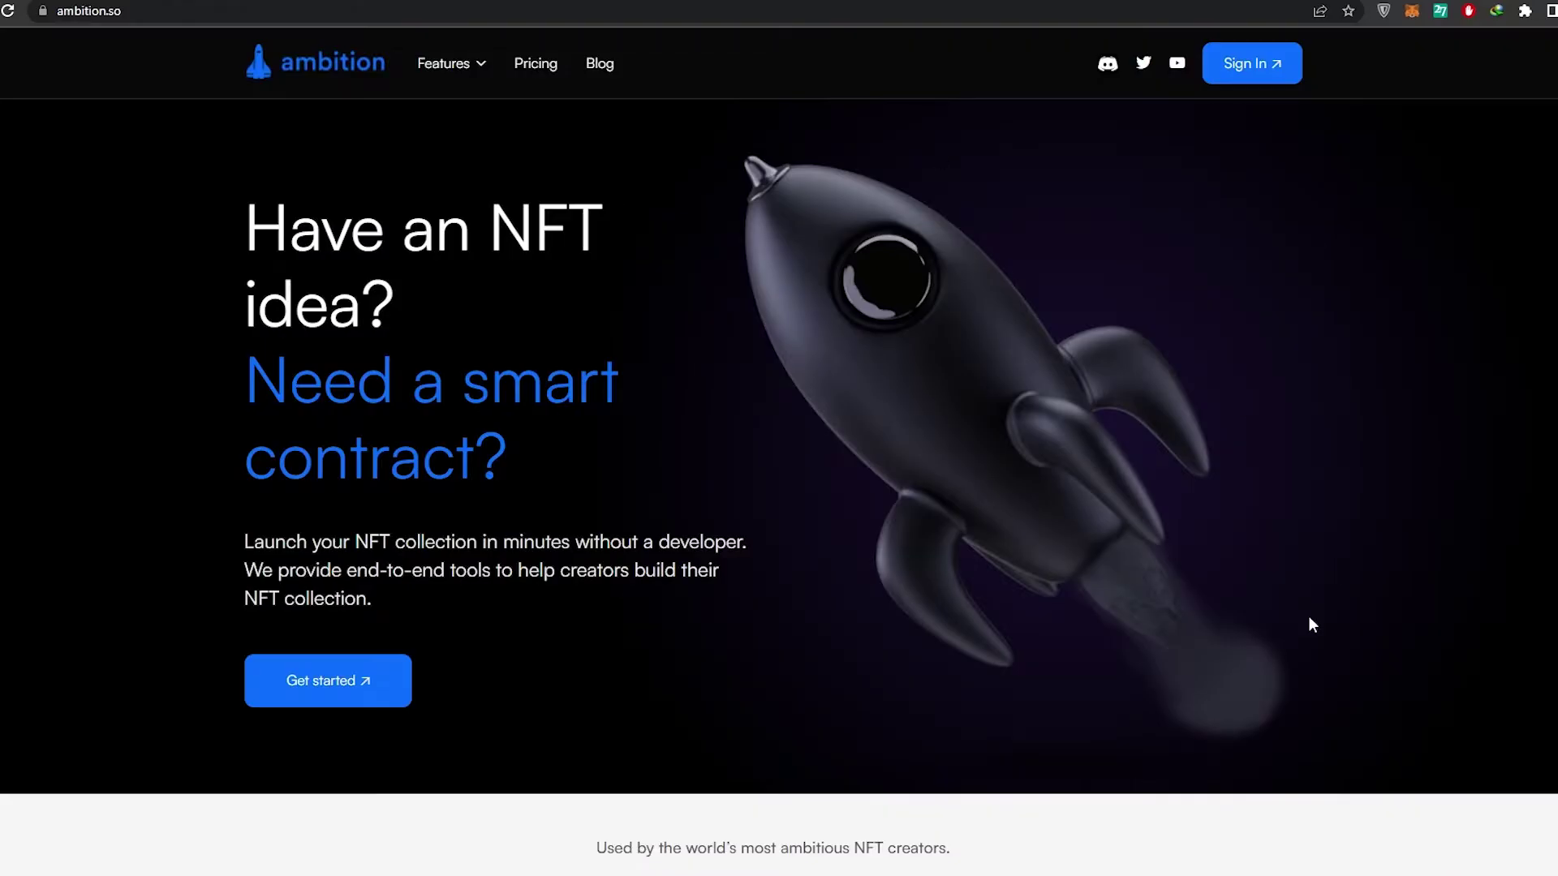
pyautogui.scroll(-3, 1312, 625)
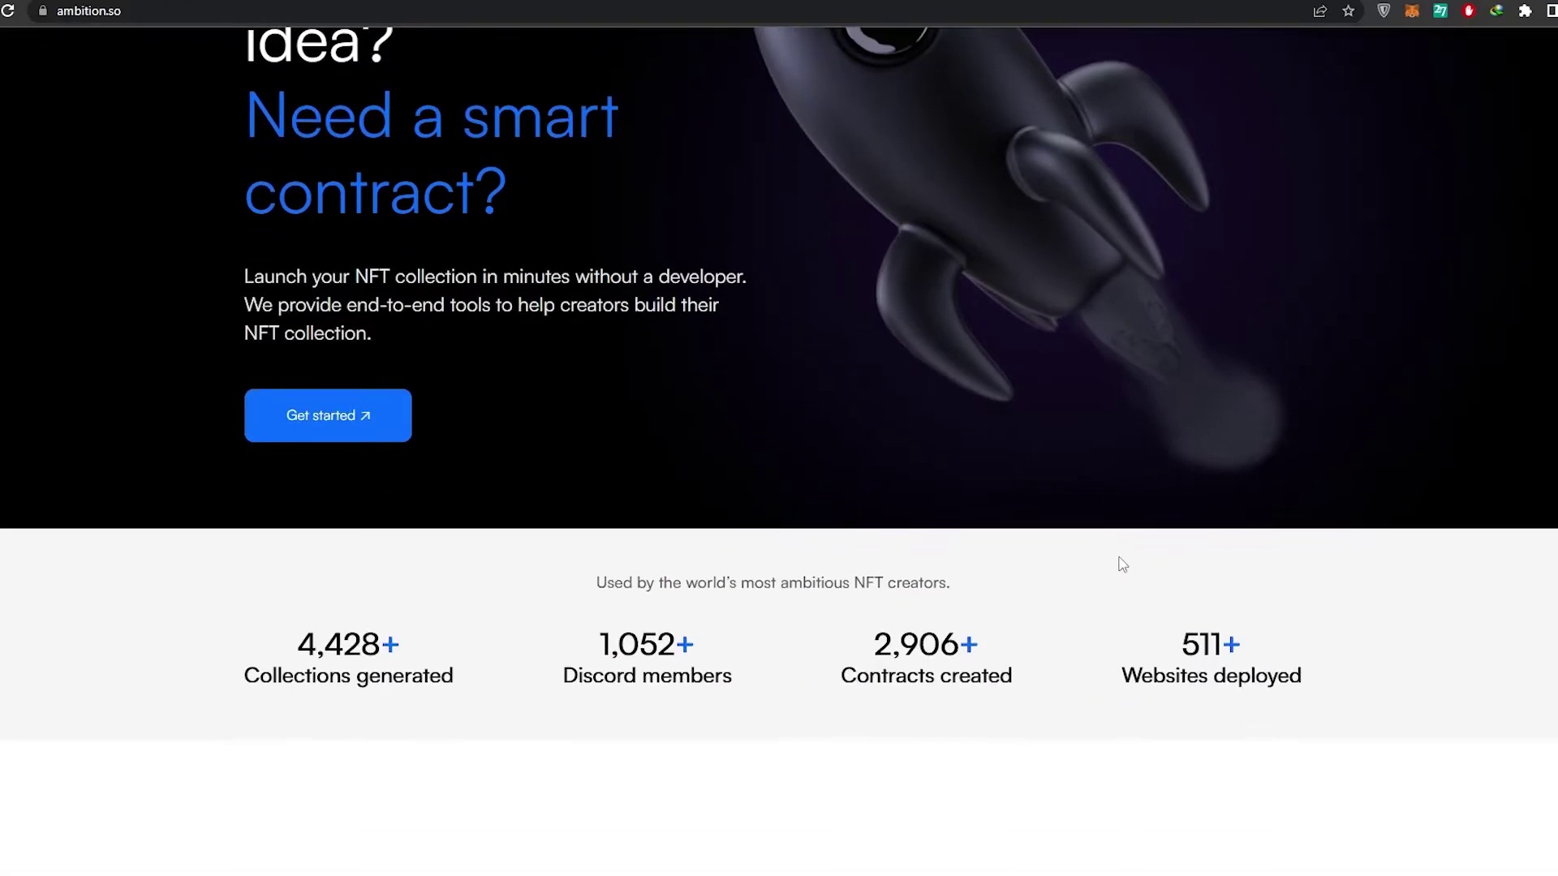
pyautogui.scroll(3, 1120, 563)
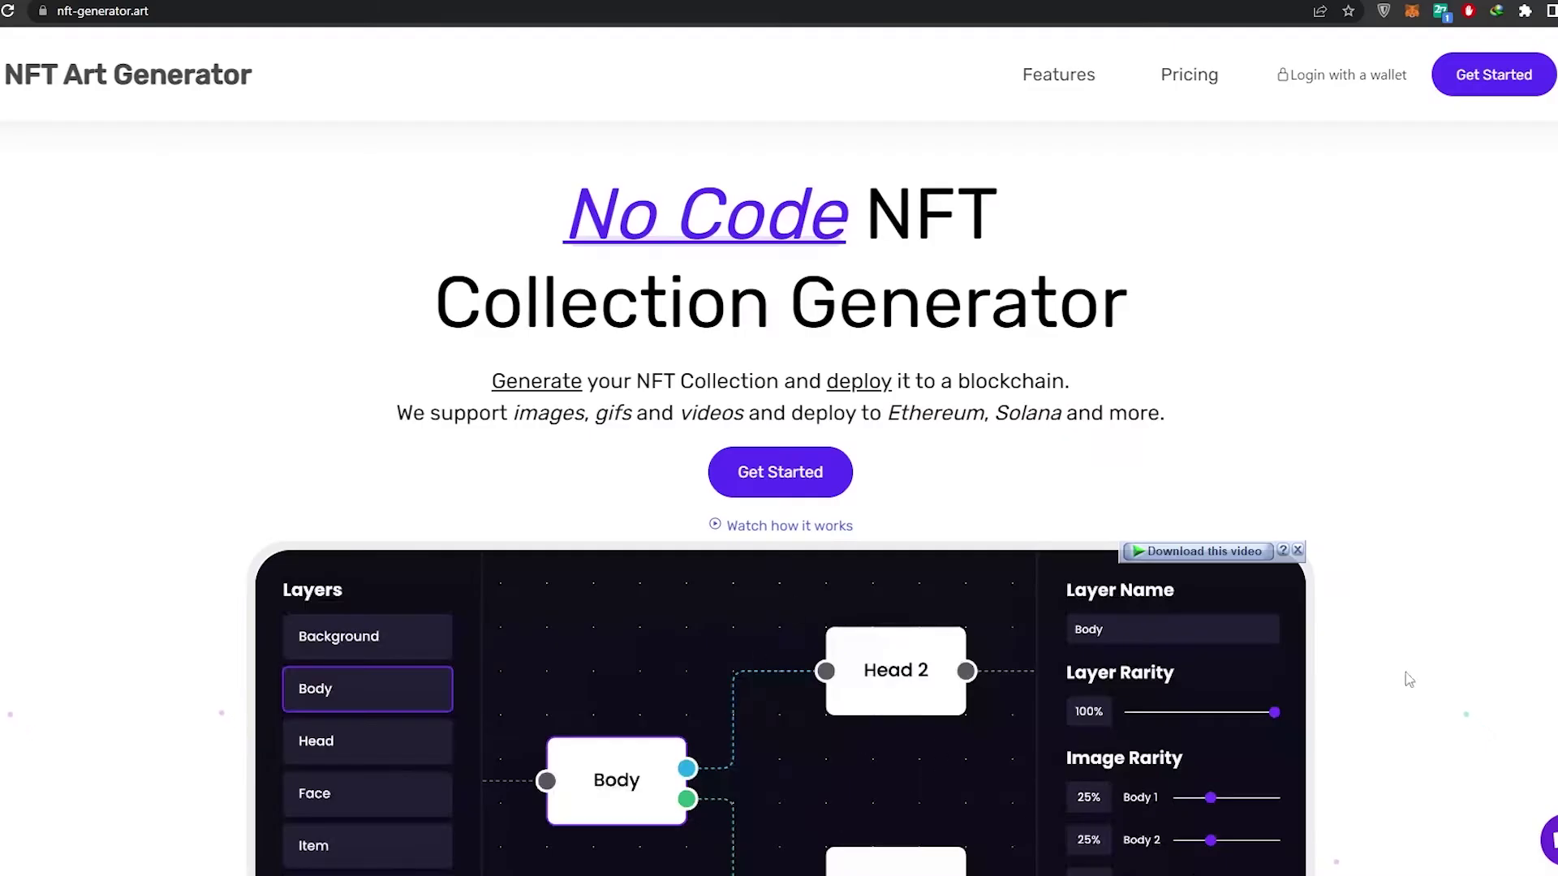
pyautogui.click(1299, 552)
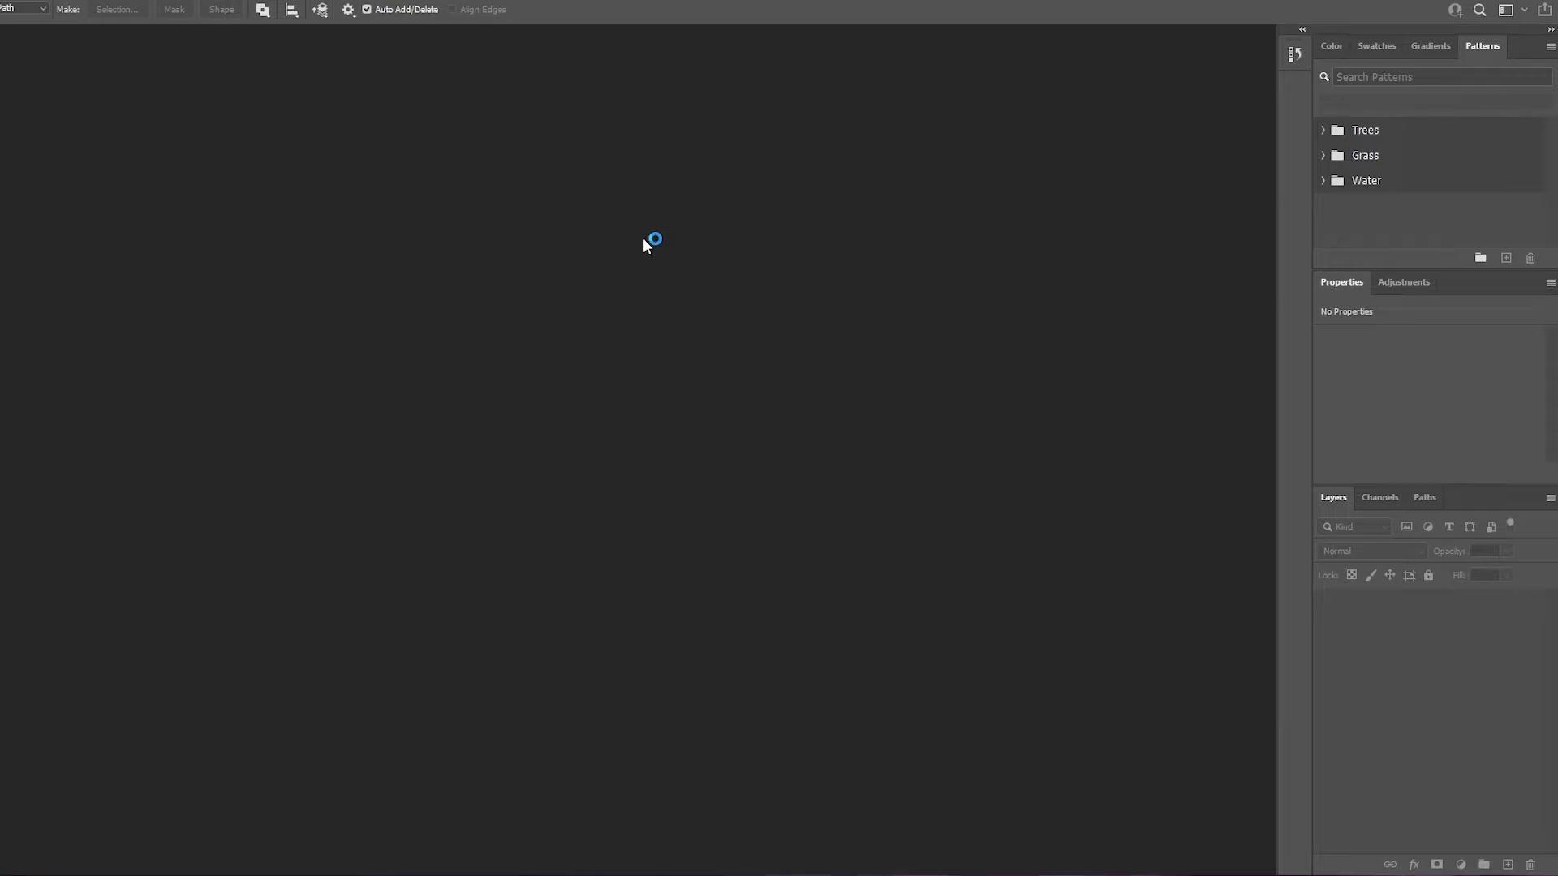
# Switch to Photoshop and start a new custom document named "crYPTO NFTS".
pyautogui.click(37, 0)
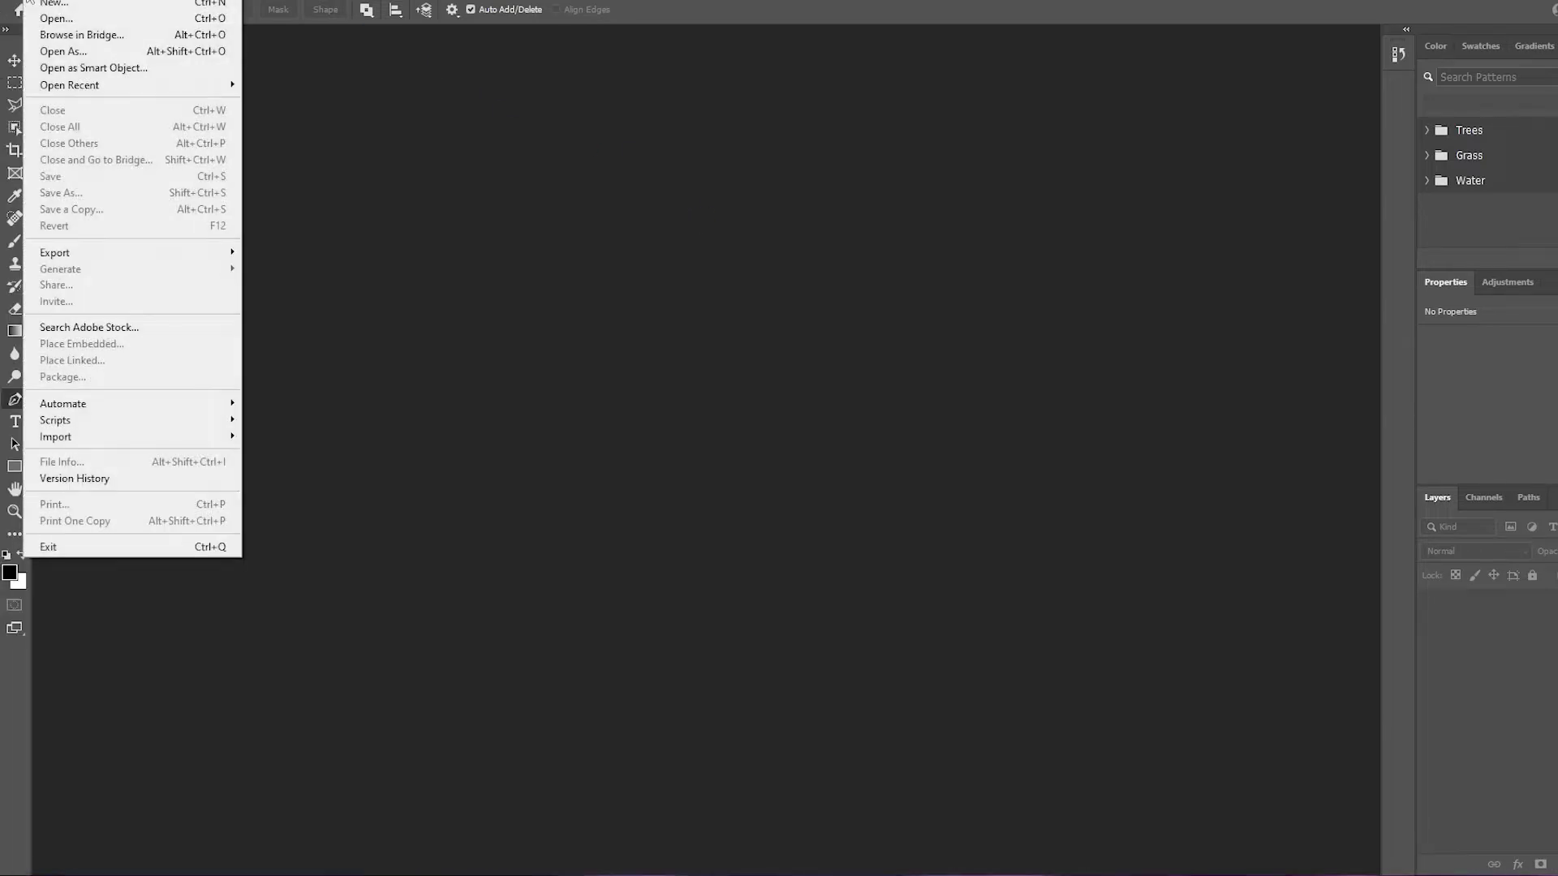
pyautogui.click(38, 6)
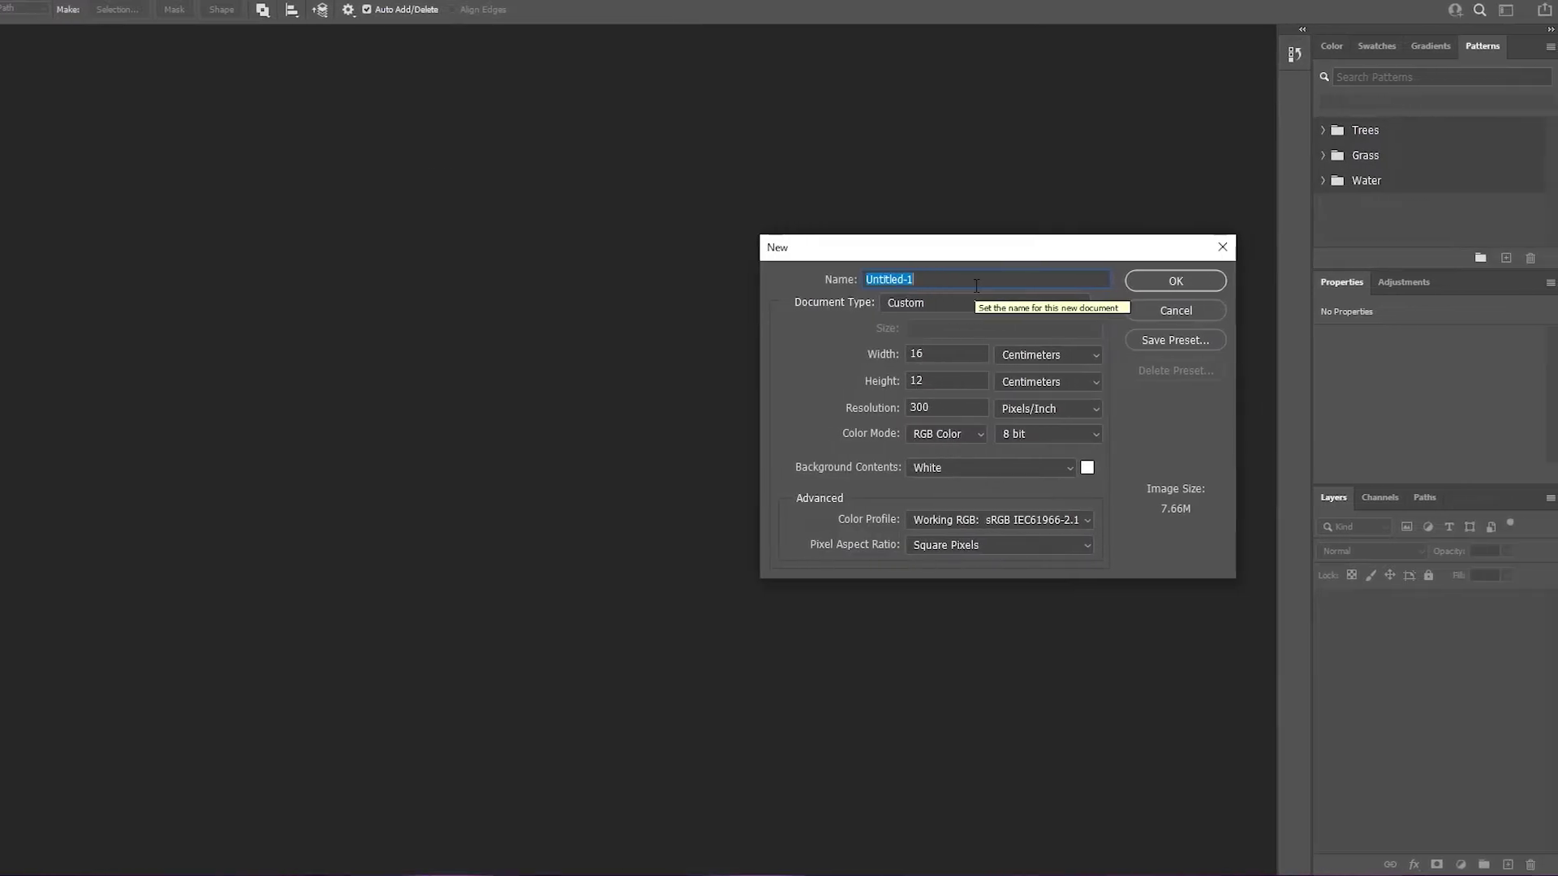
pyautogui.write('cr')
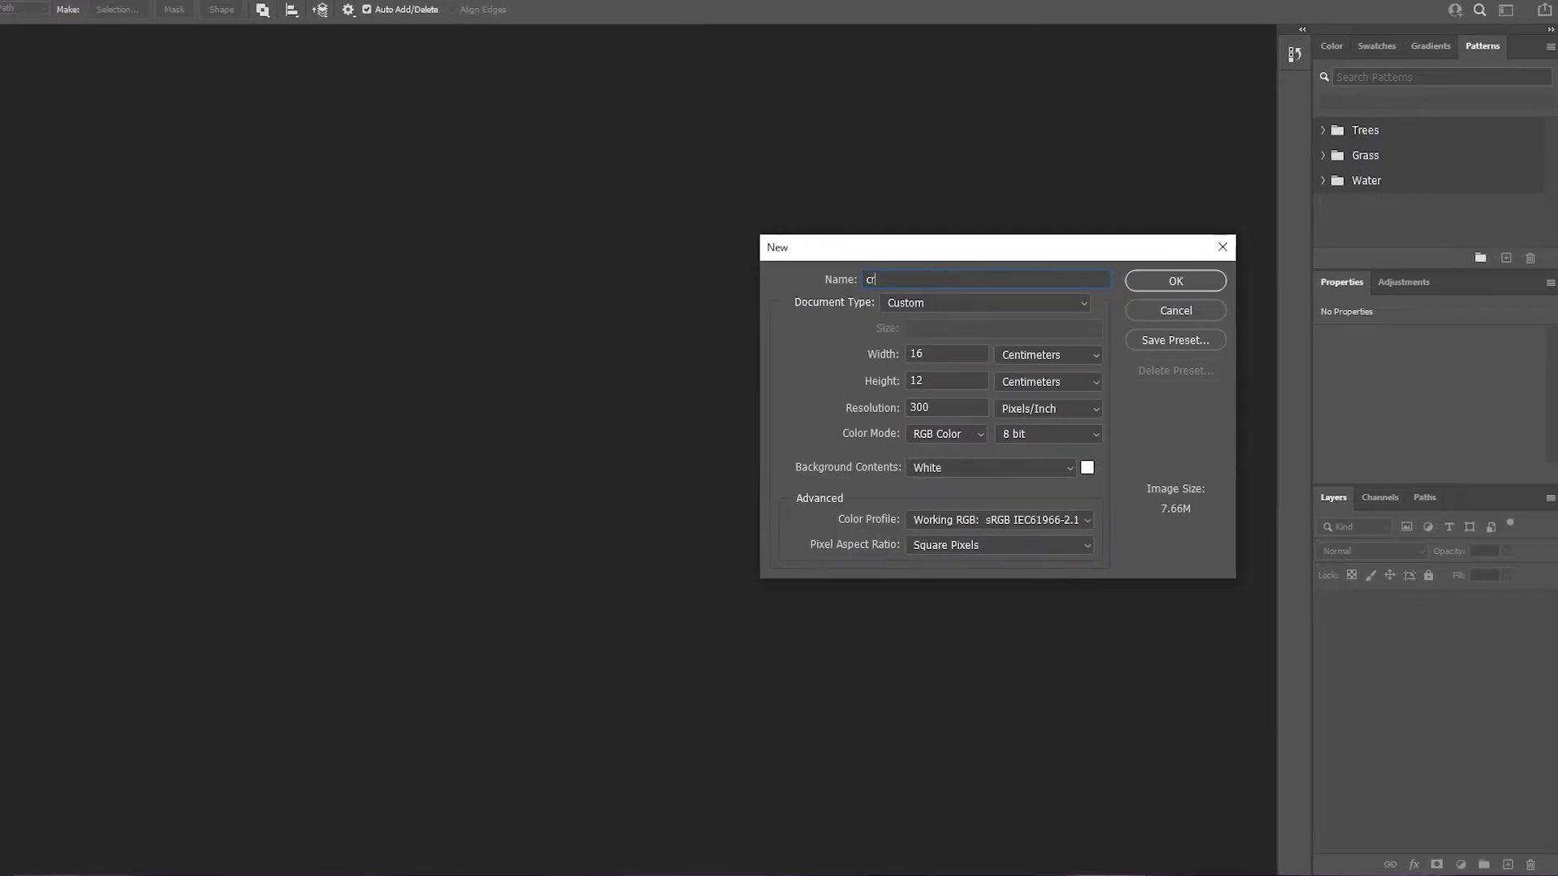
pyautogui.write('YPTO NFTS')
pyautogui.click(958, 308)
pyautogui.click(958, 309)
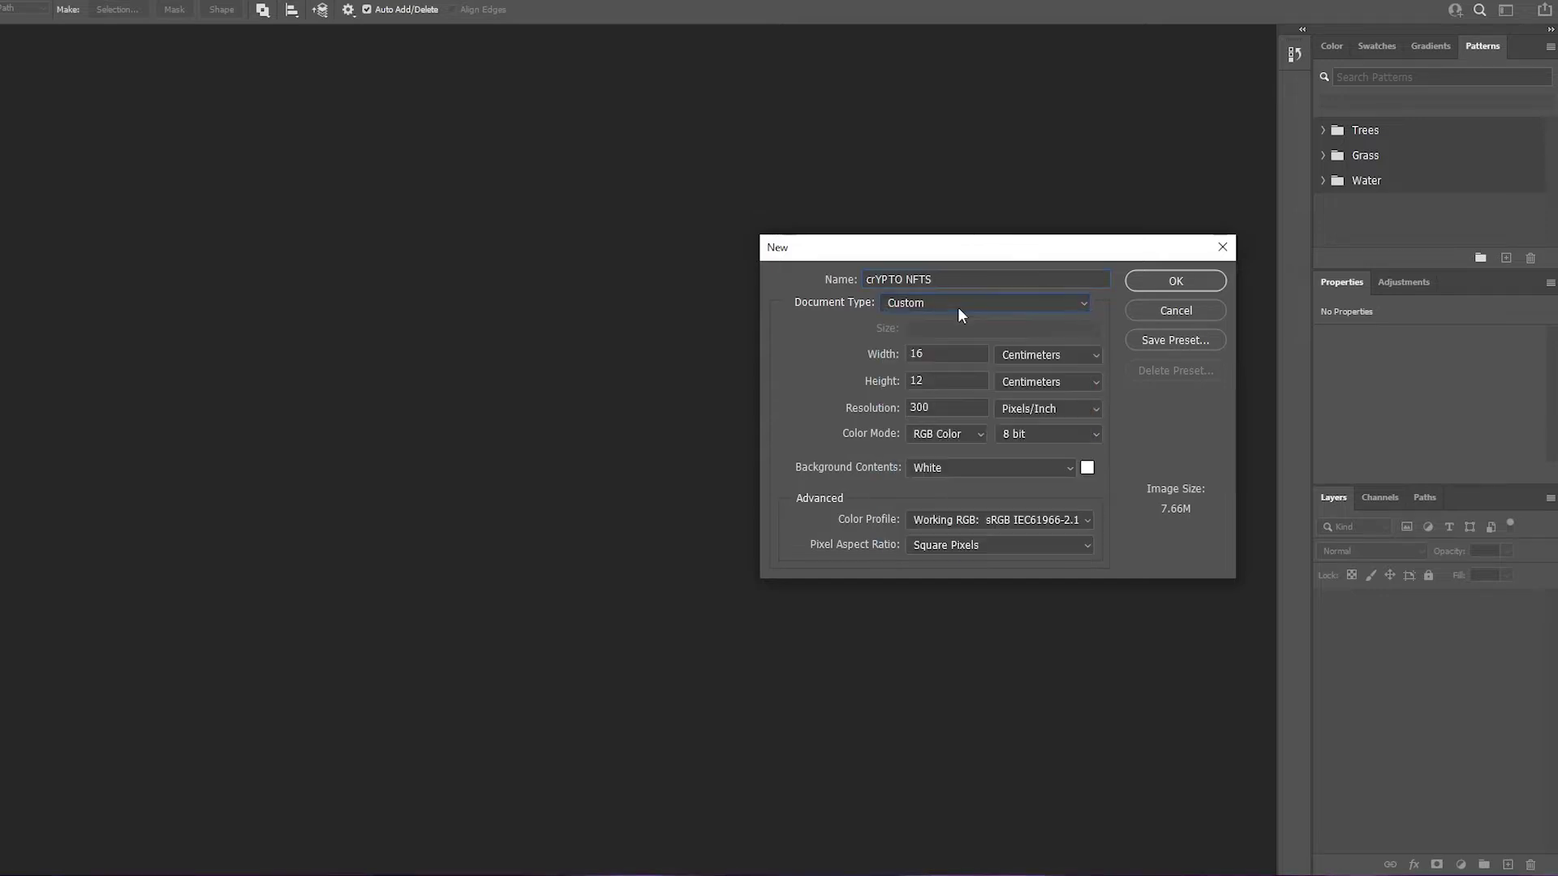
# Set the new document's units to pixels, with a width of 24 and a height of 24.
pyautogui.click(1053, 357)
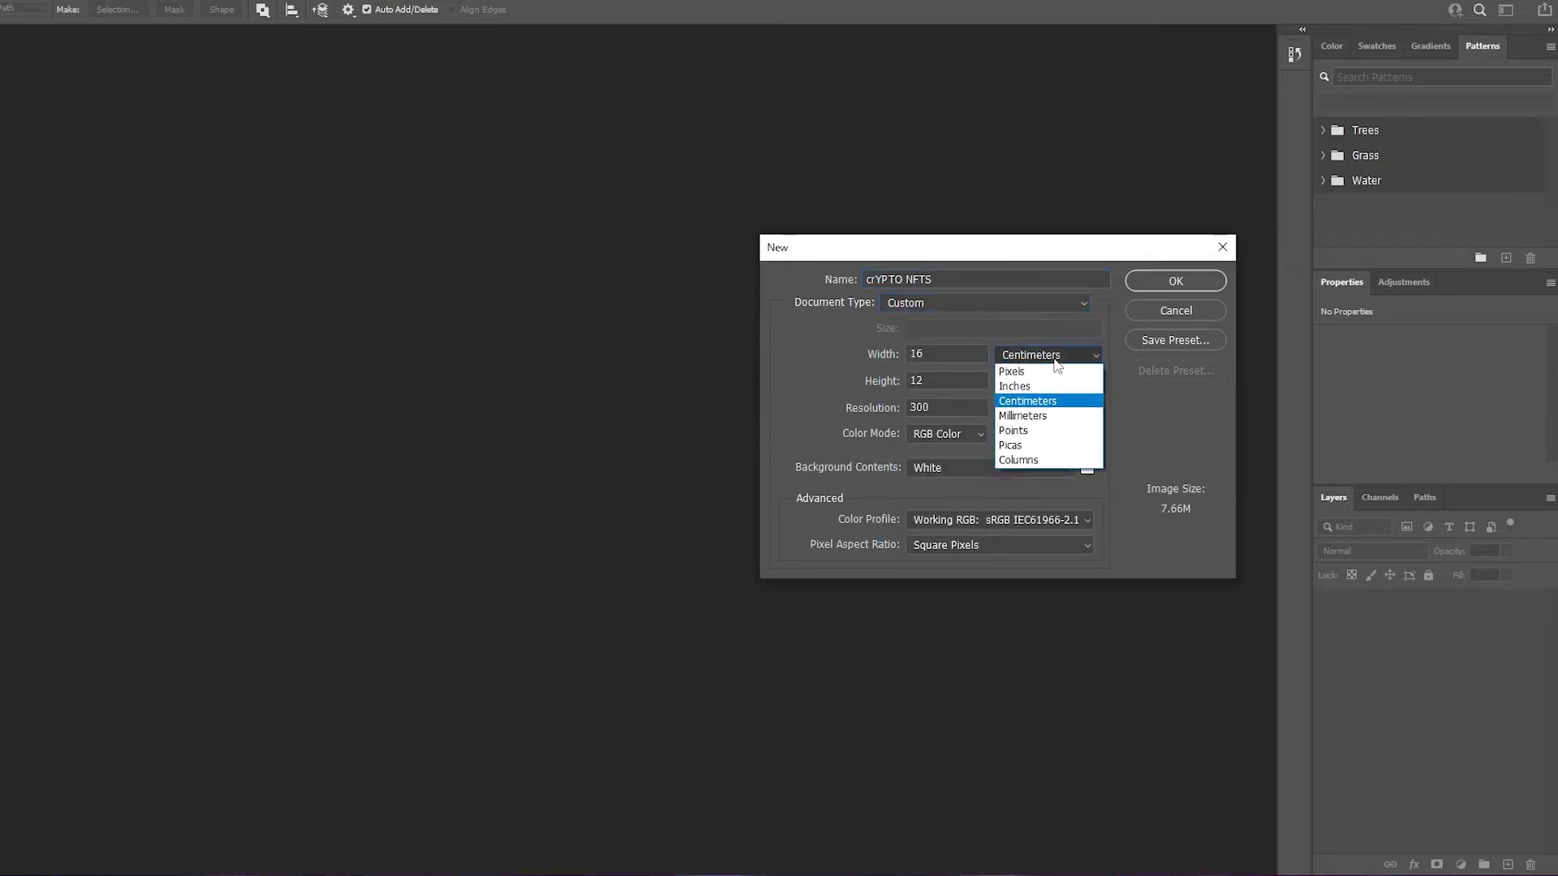
pyautogui.click(1059, 381)
pyautogui.doubleClick(922, 354)
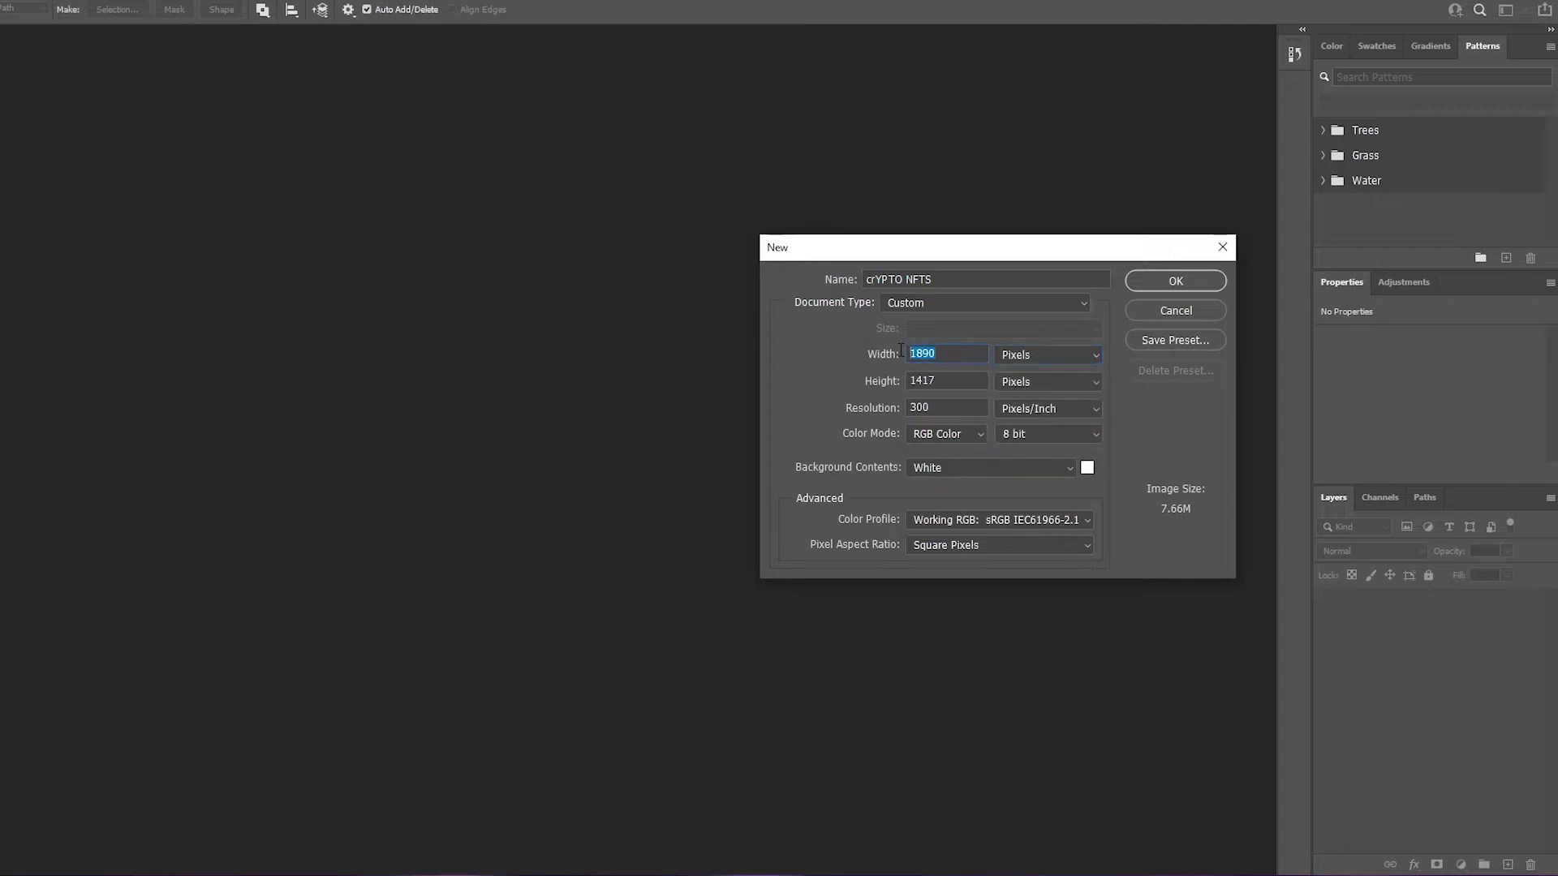
pyautogui.write('2')
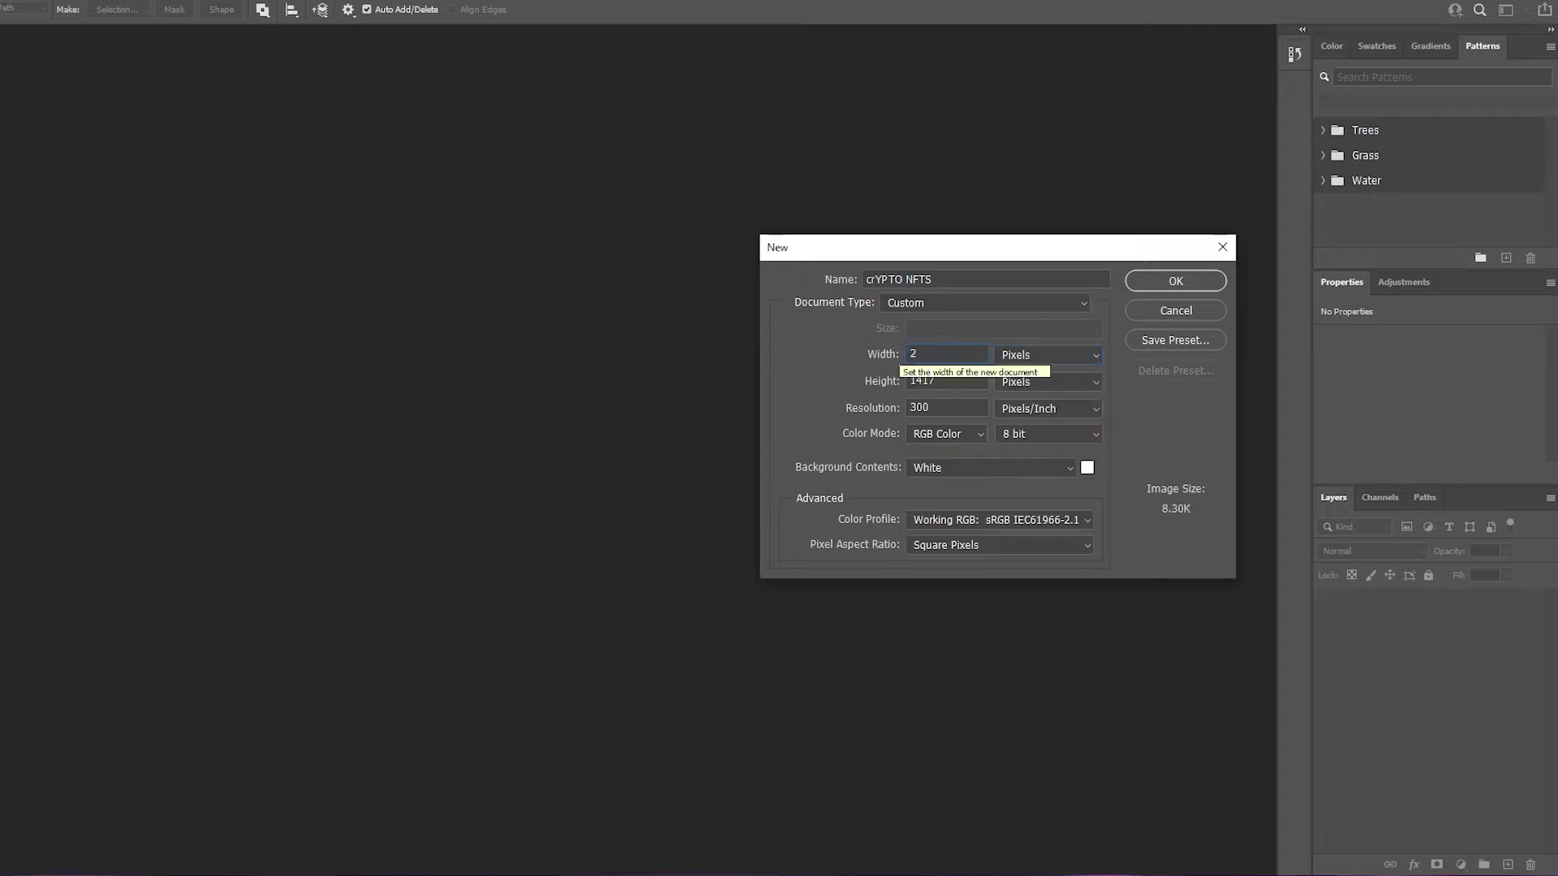
pyautogui.write('4')
pyautogui.doubleClick(963, 382)
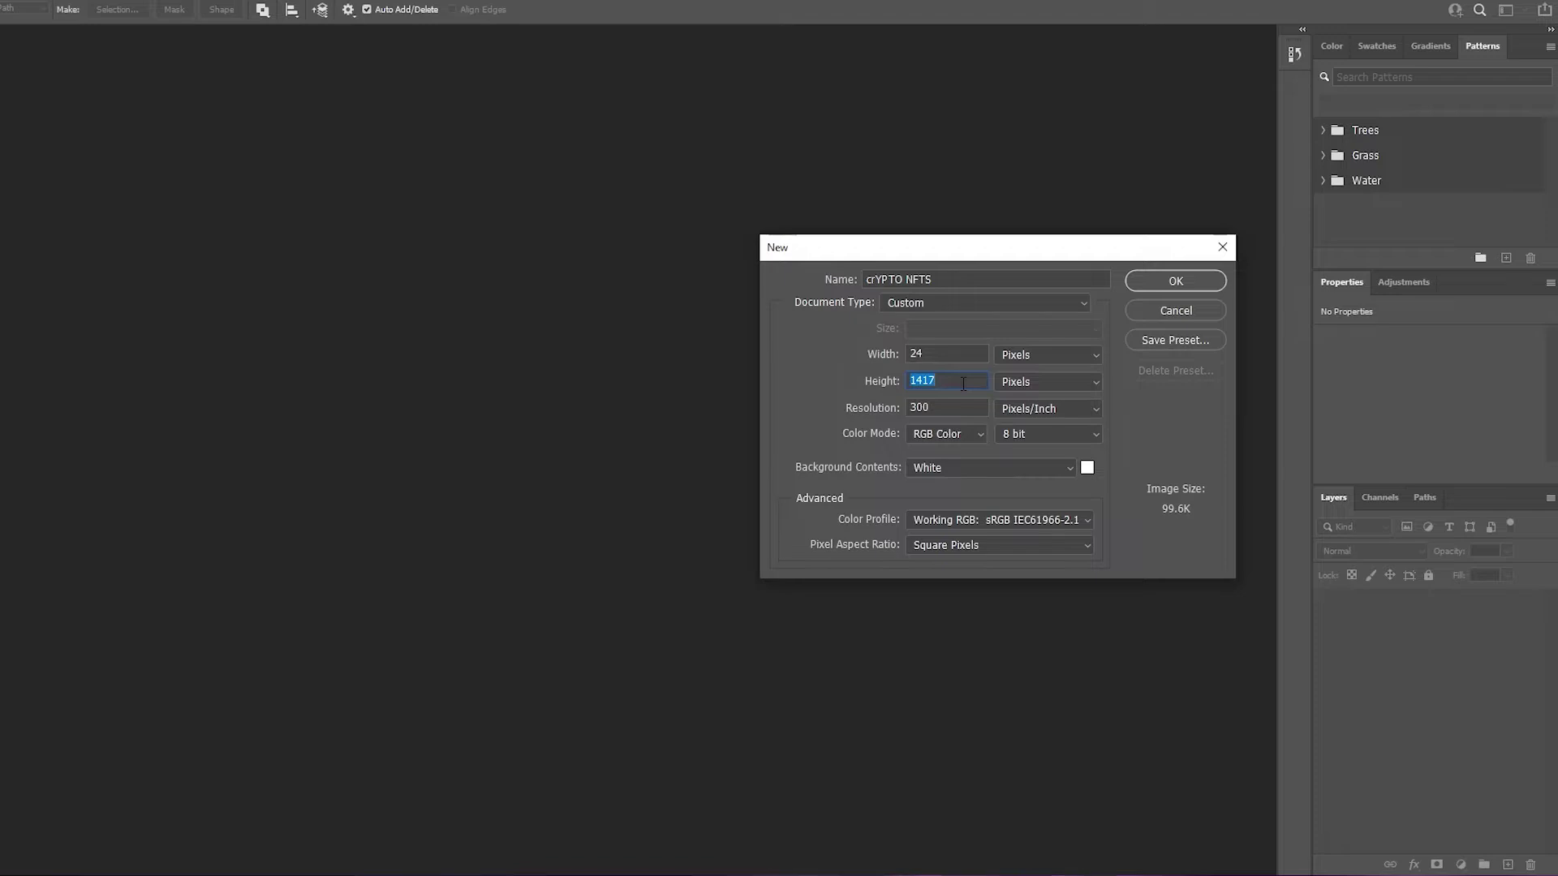
pyautogui.write('24')
pyautogui.hotkey('ctrl', 'a')
# Set the background contents to Transparent, keep RGB Color at 8 bit, and create the document.
pyautogui.click(1037, 468)
pyautogui.click(1020, 523)
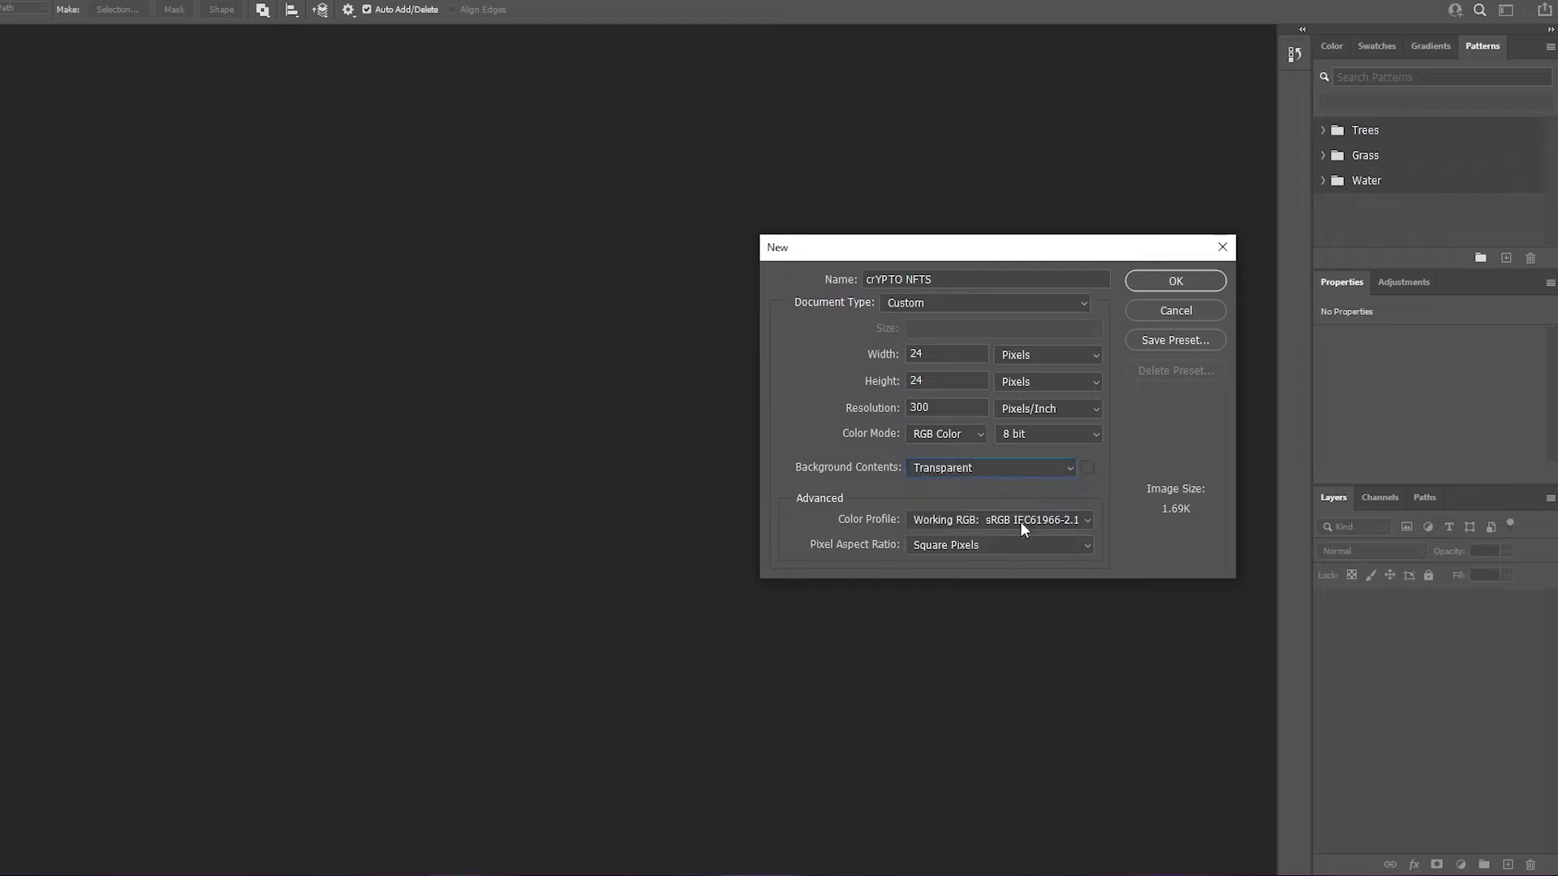
pyautogui.click(954, 438)
pyautogui.click(955, 436)
pyautogui.click(1024, 435)
pyautogui.click(1073, 437)
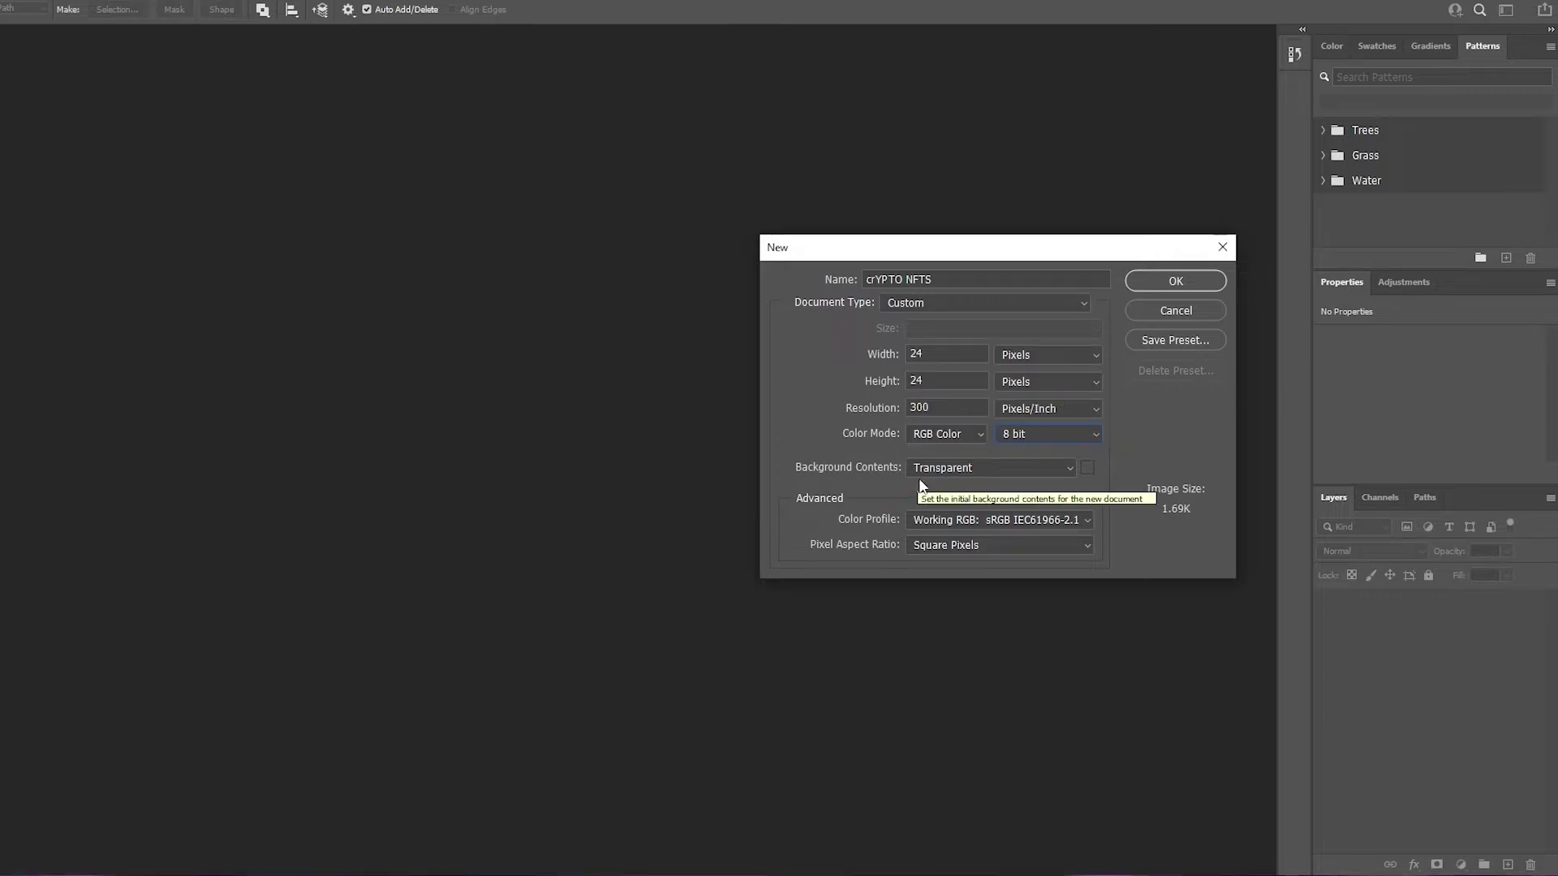
pyautogui.click(1190, 284)
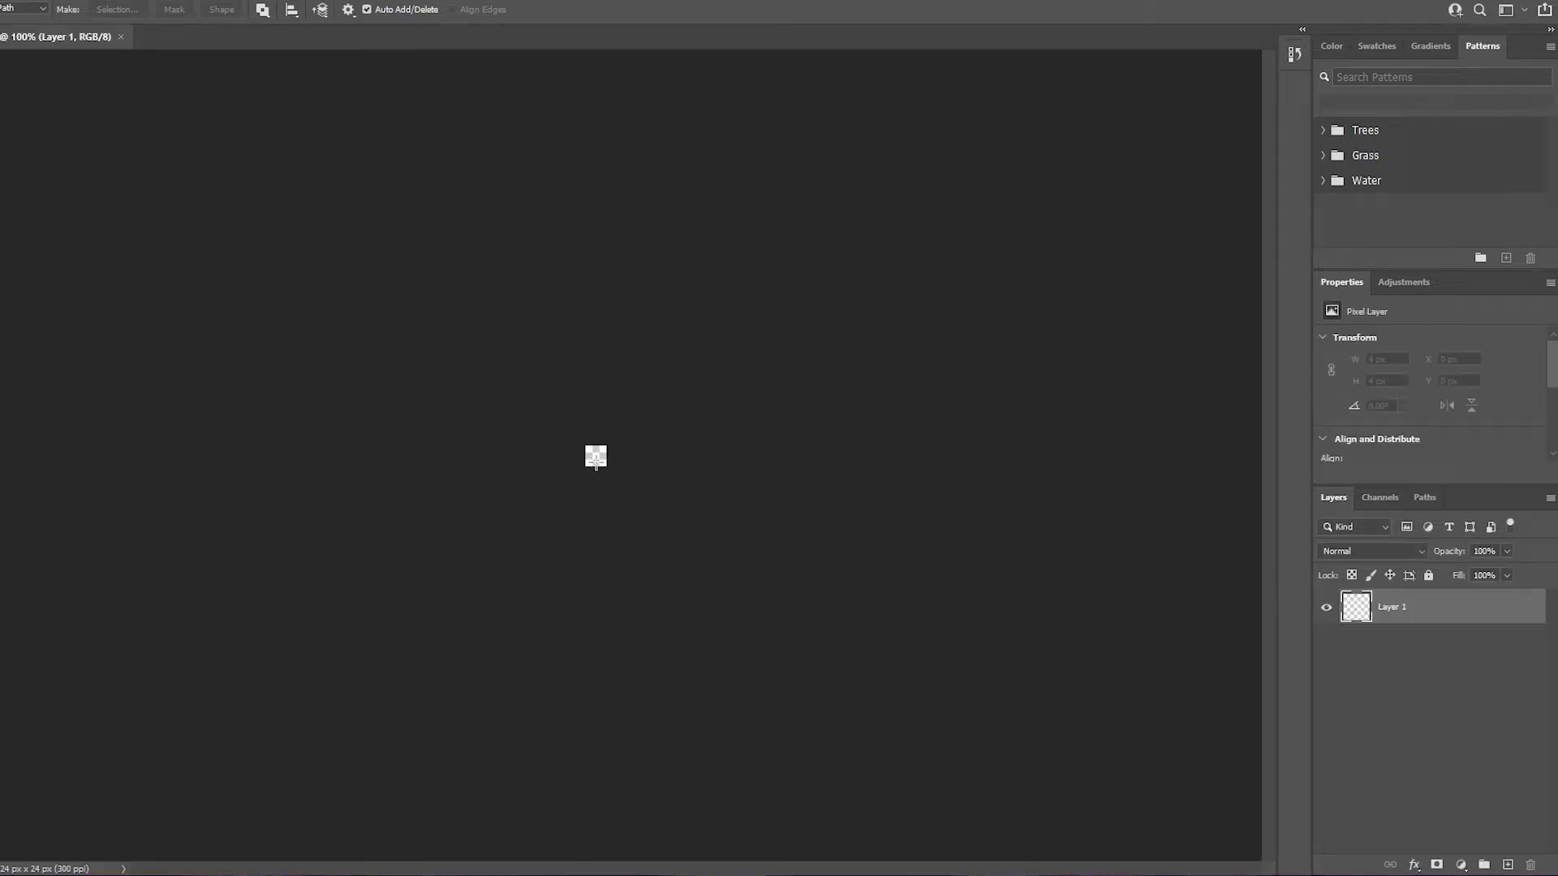
# Switch to the Pencil tool with a 1 px brush for drawing on the enlarged canvas.
pyautogui.scroll(1, 595, 461)
pyautogui.scroll(6, 596, 461)
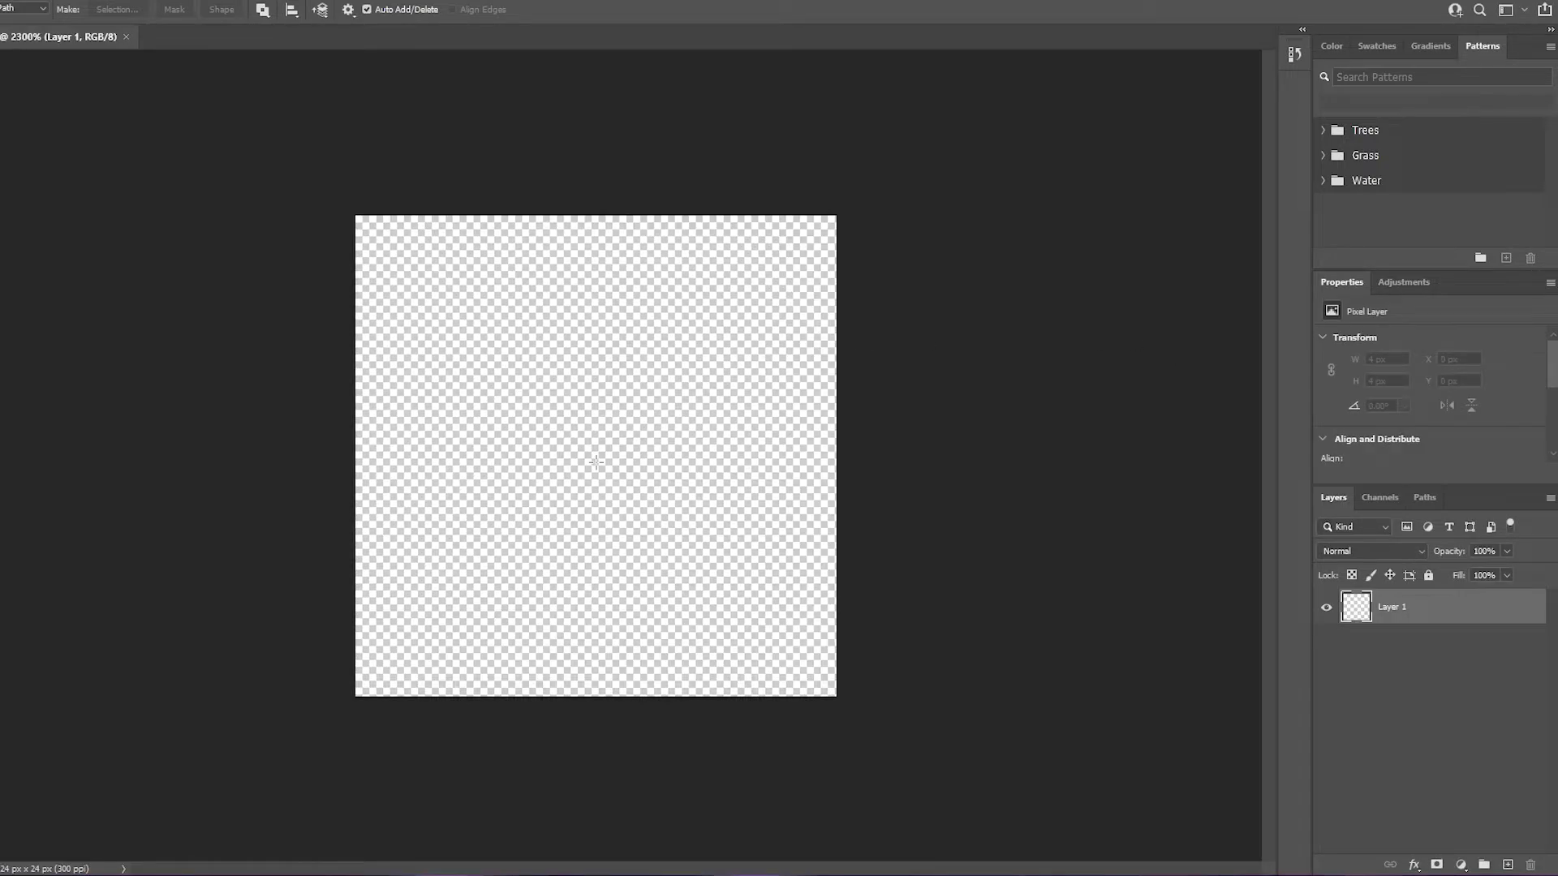
pyautogui.scroll(-1, 596, 461)
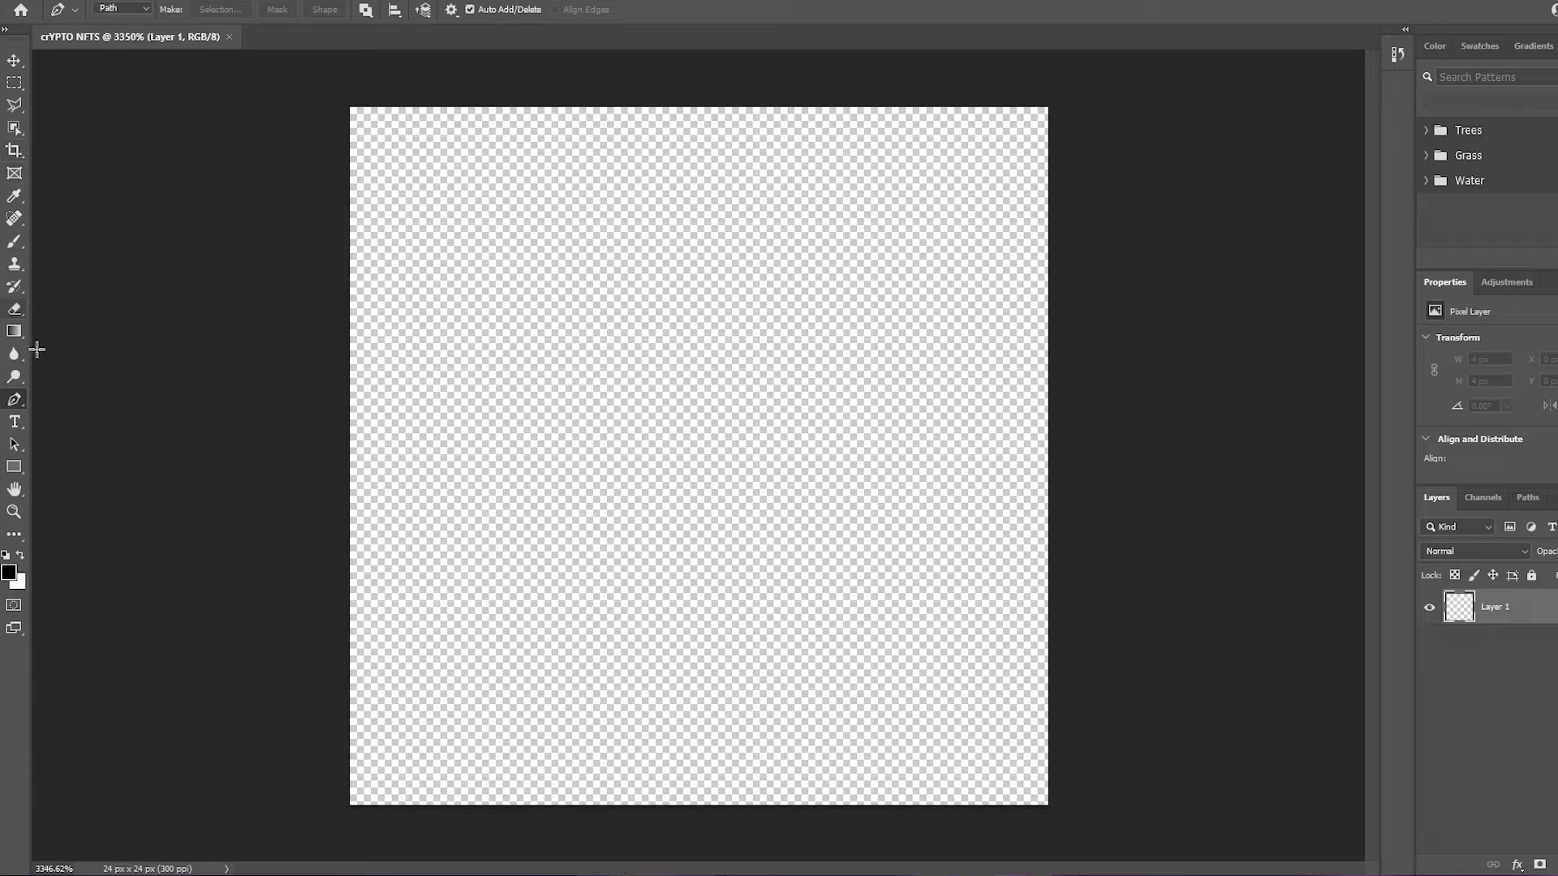
pyautogui.click(18, 238)
pyautogui.rightClick(18, 238)
pyautogui.click(81, 257)
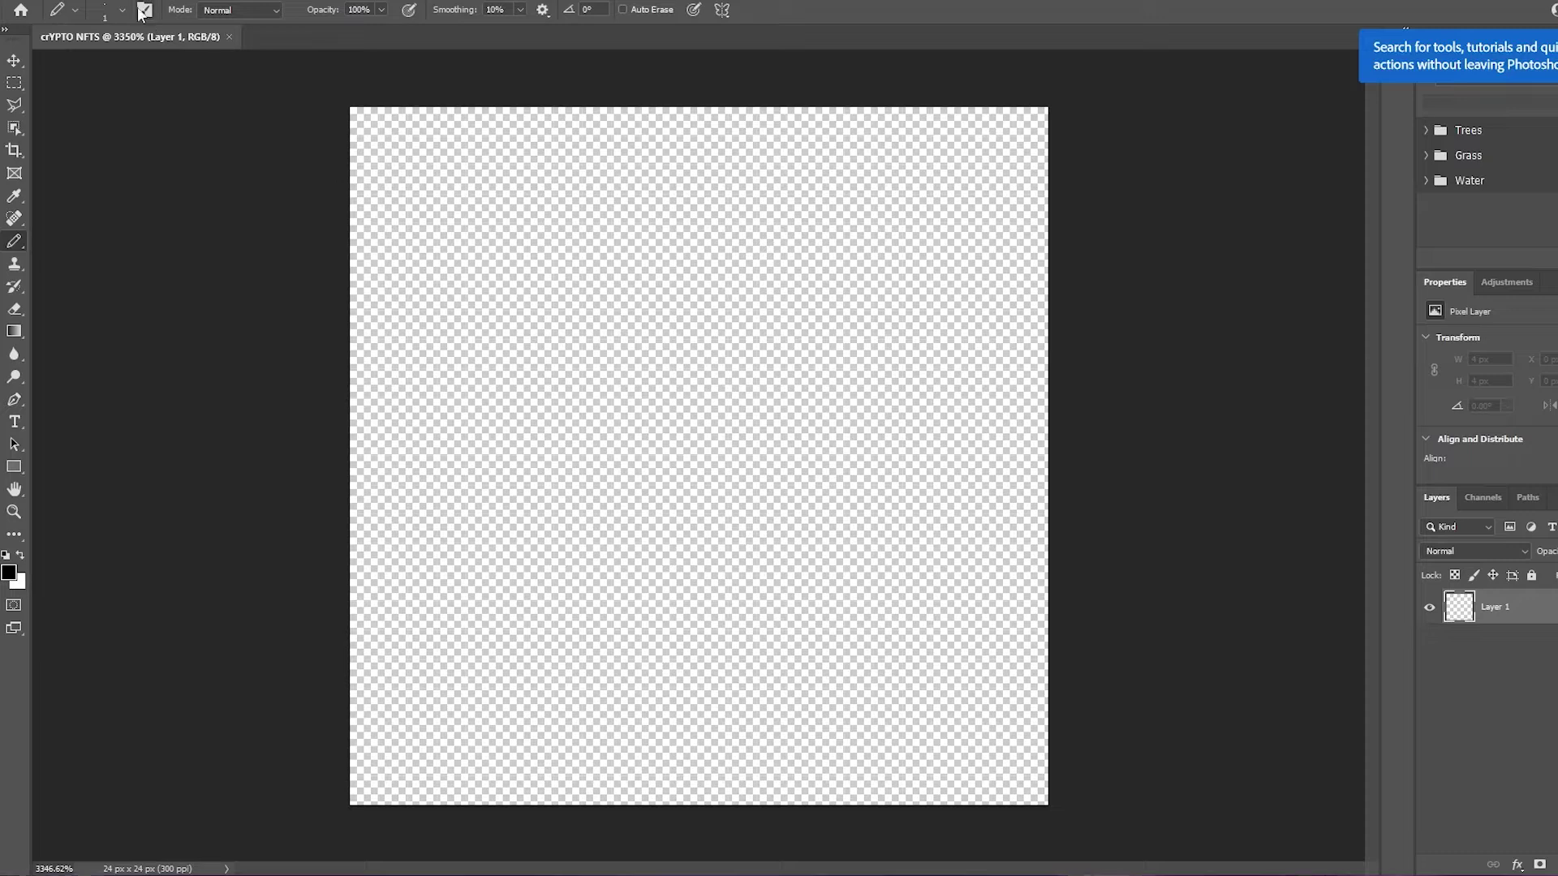
pyautogui.click(122, 10)
pyautogui.click(337, 53)
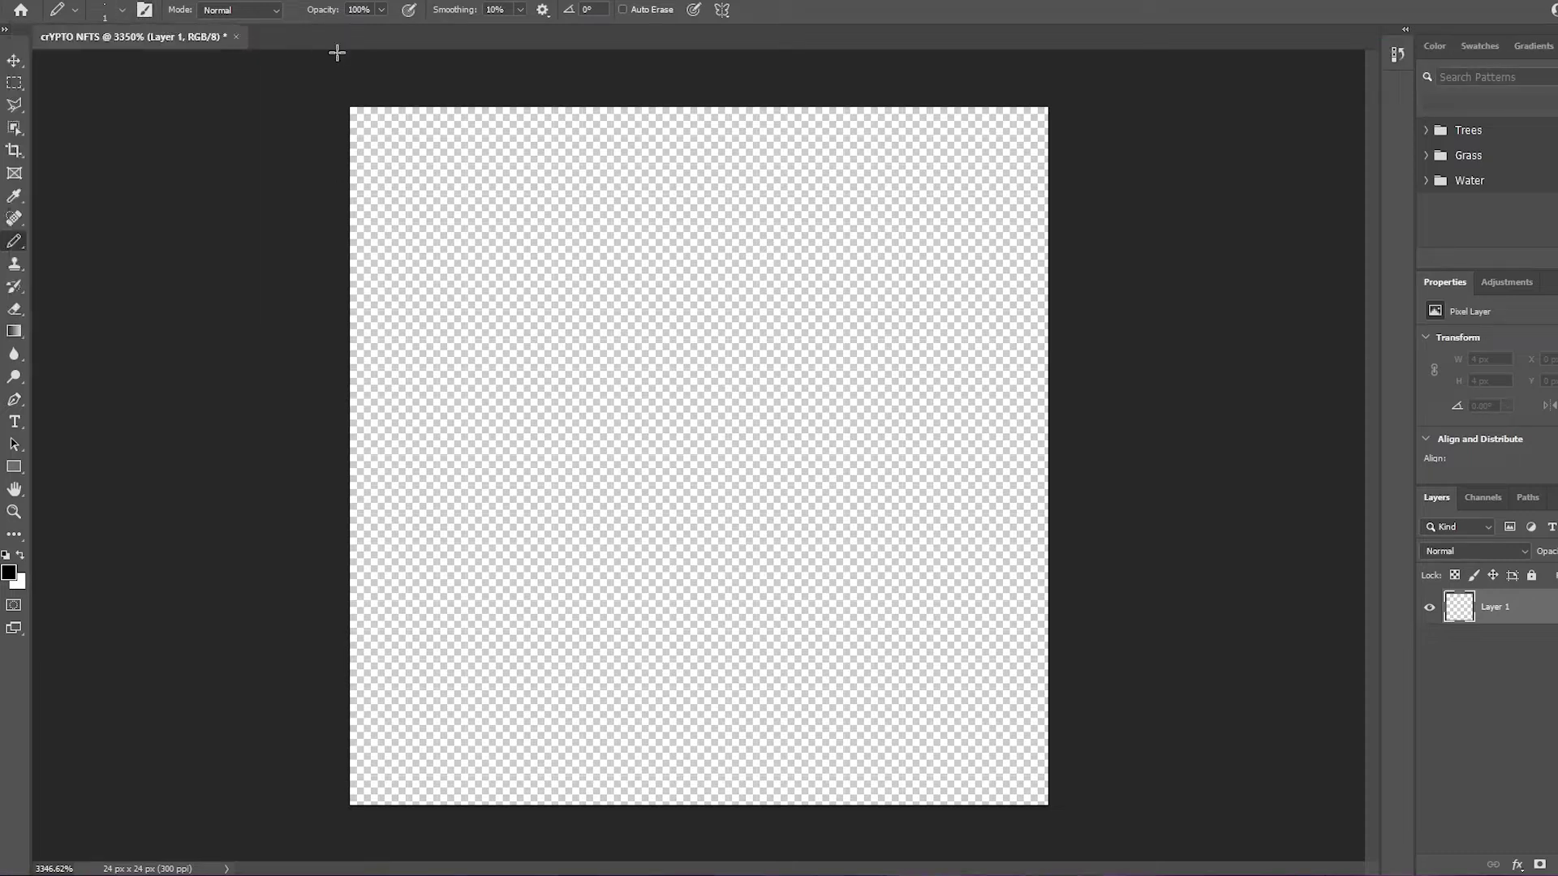
# Test and undo a single pixel, then draw a black row 7 px long along the bottom edge from the canvas's lower-left corner.
pyautogui.click(480, 732)
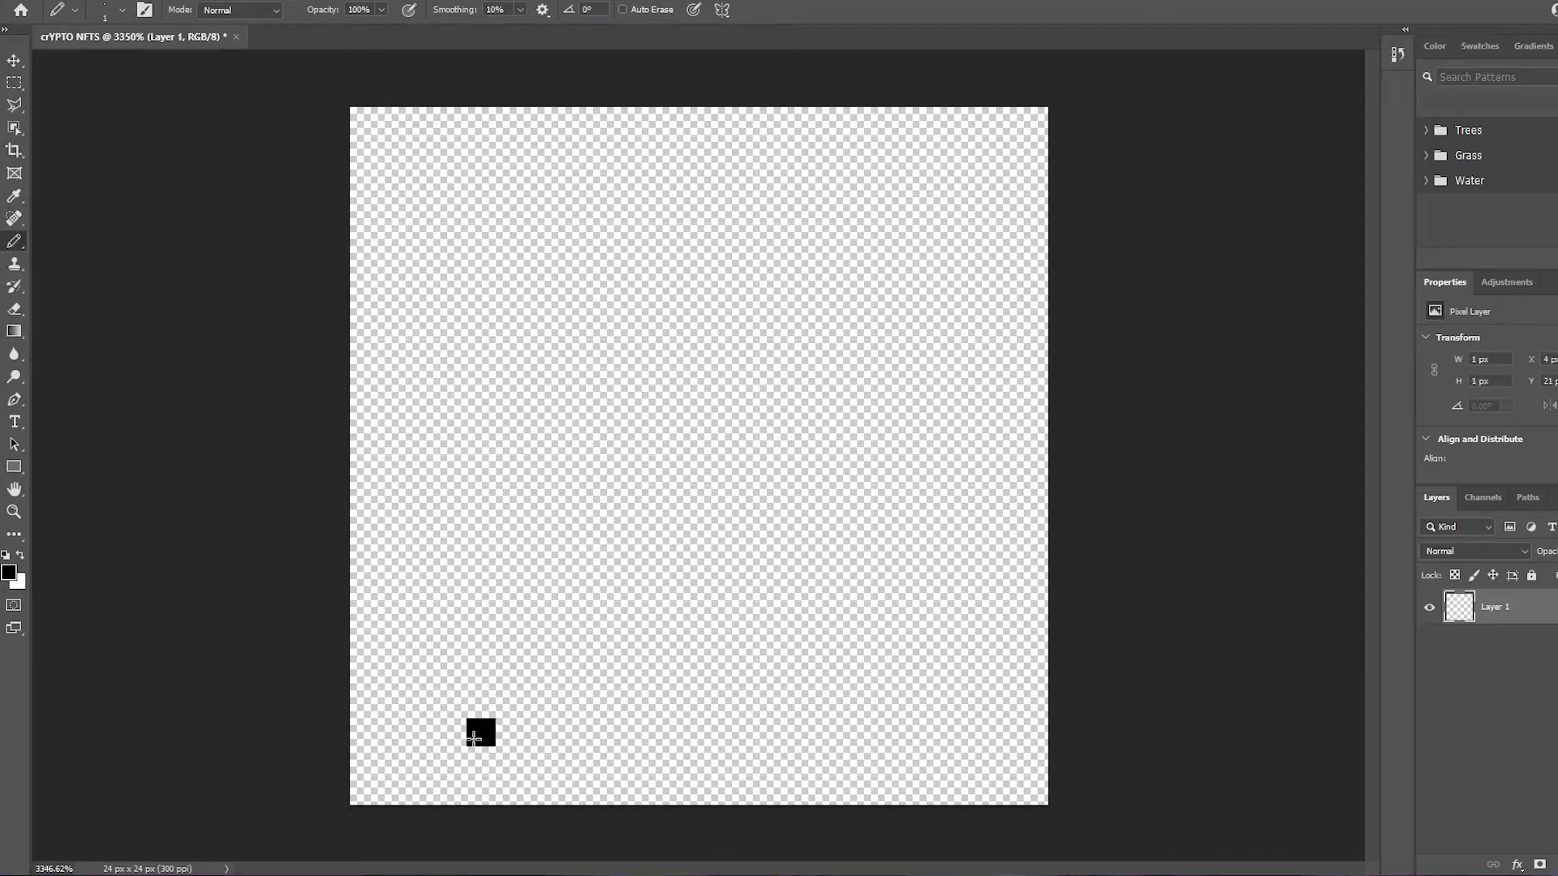
pyautogui.hotkey('ctrl', 'z')
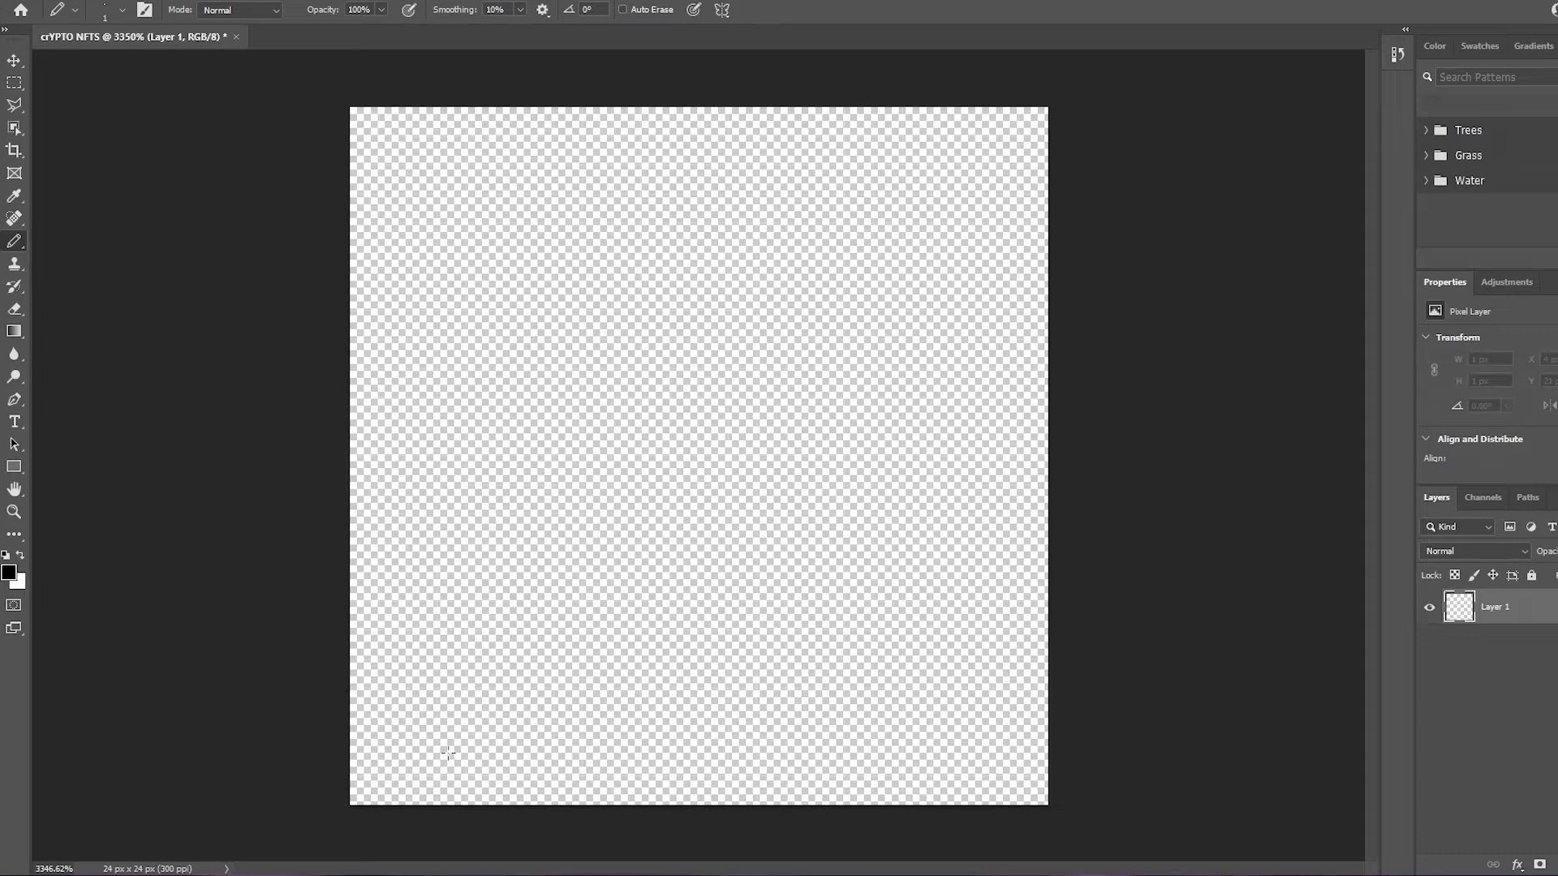
pyautogui.click(364, 792)
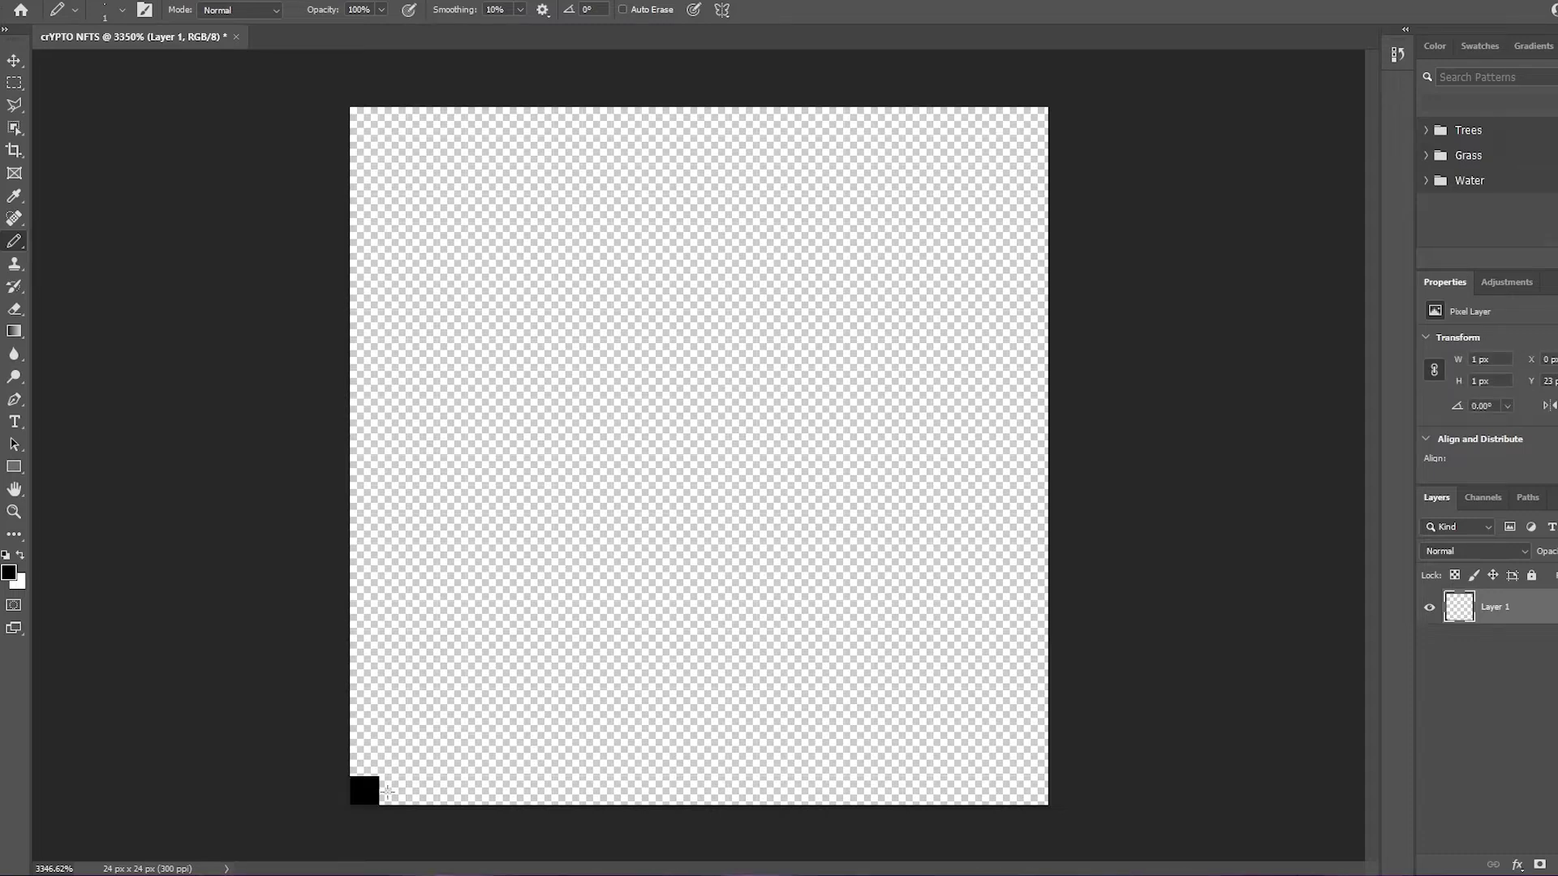
pyautogui.click(393, 791)
pyautogui.click(422, 792)
pyautogui.click(451, 791)
pyautogui.click(482, 791)
pyautogui.click(510, 791)
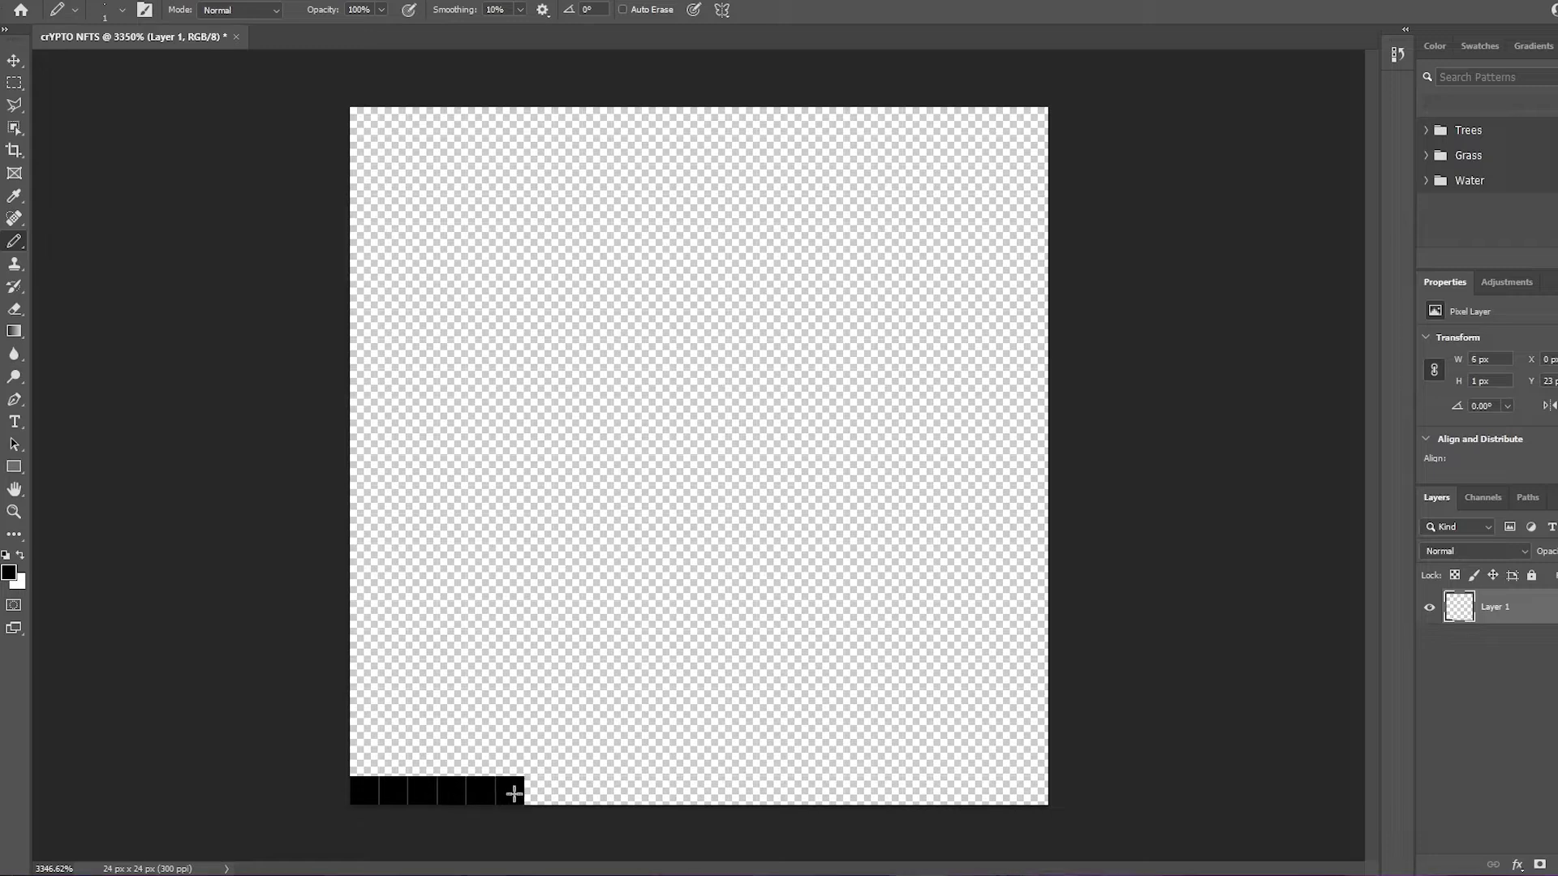
pyautogui.click(539, 793)
# Add a new layer and draw a black vertical neck line 8 px tall rising from just beyond the bottom row's right end.
pyautogui.hotkey('ctrl', 'shift', 'alt', 'n')
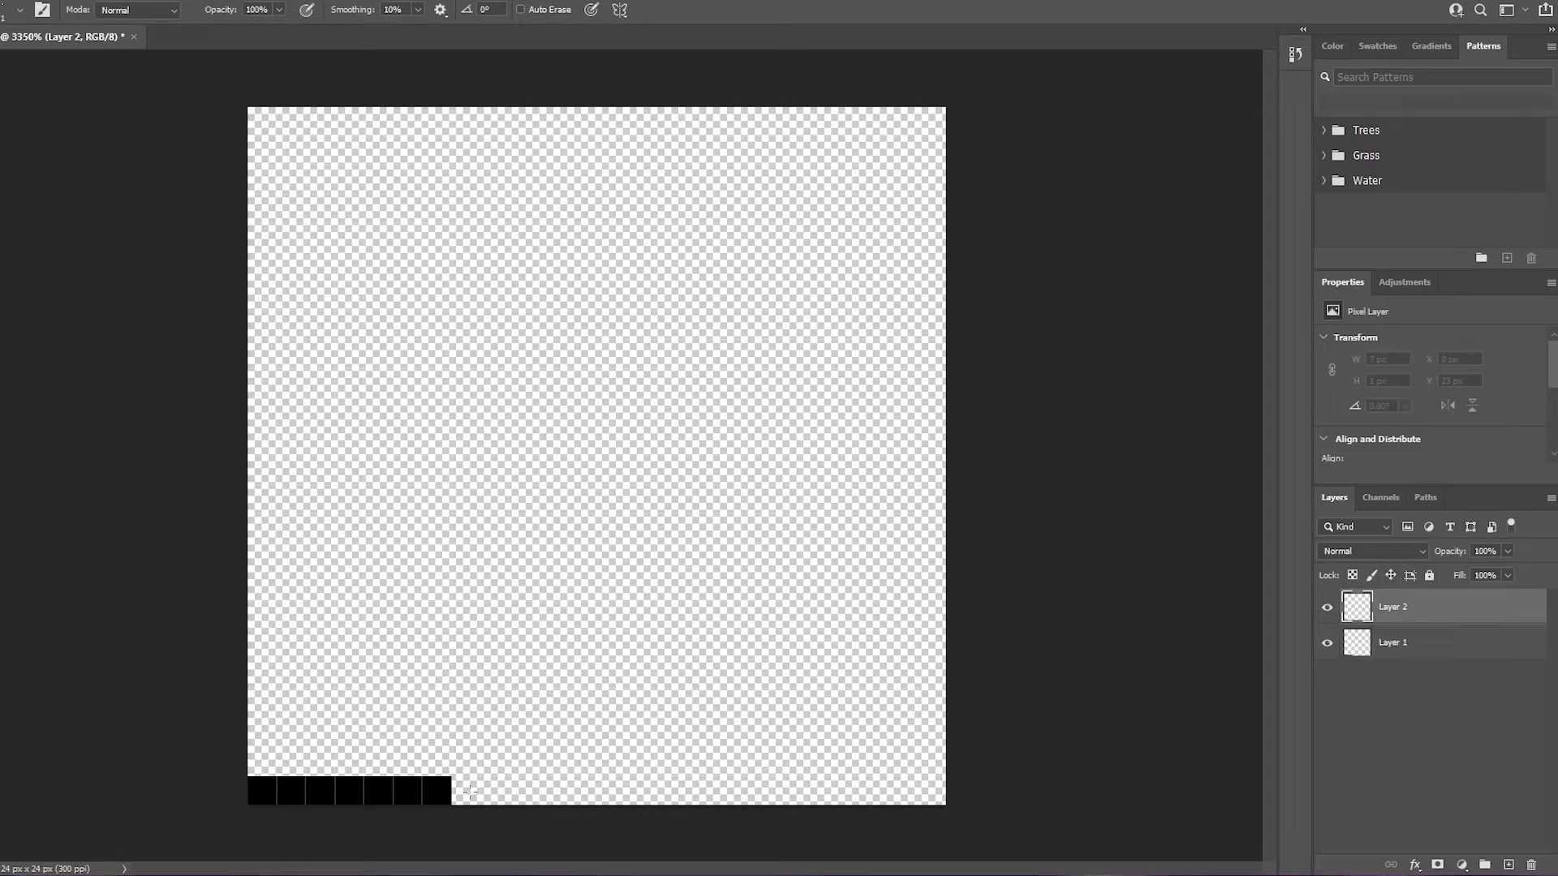
pyautogui.moveTo(471, 793); pyautogui.dragTo(466, 619)
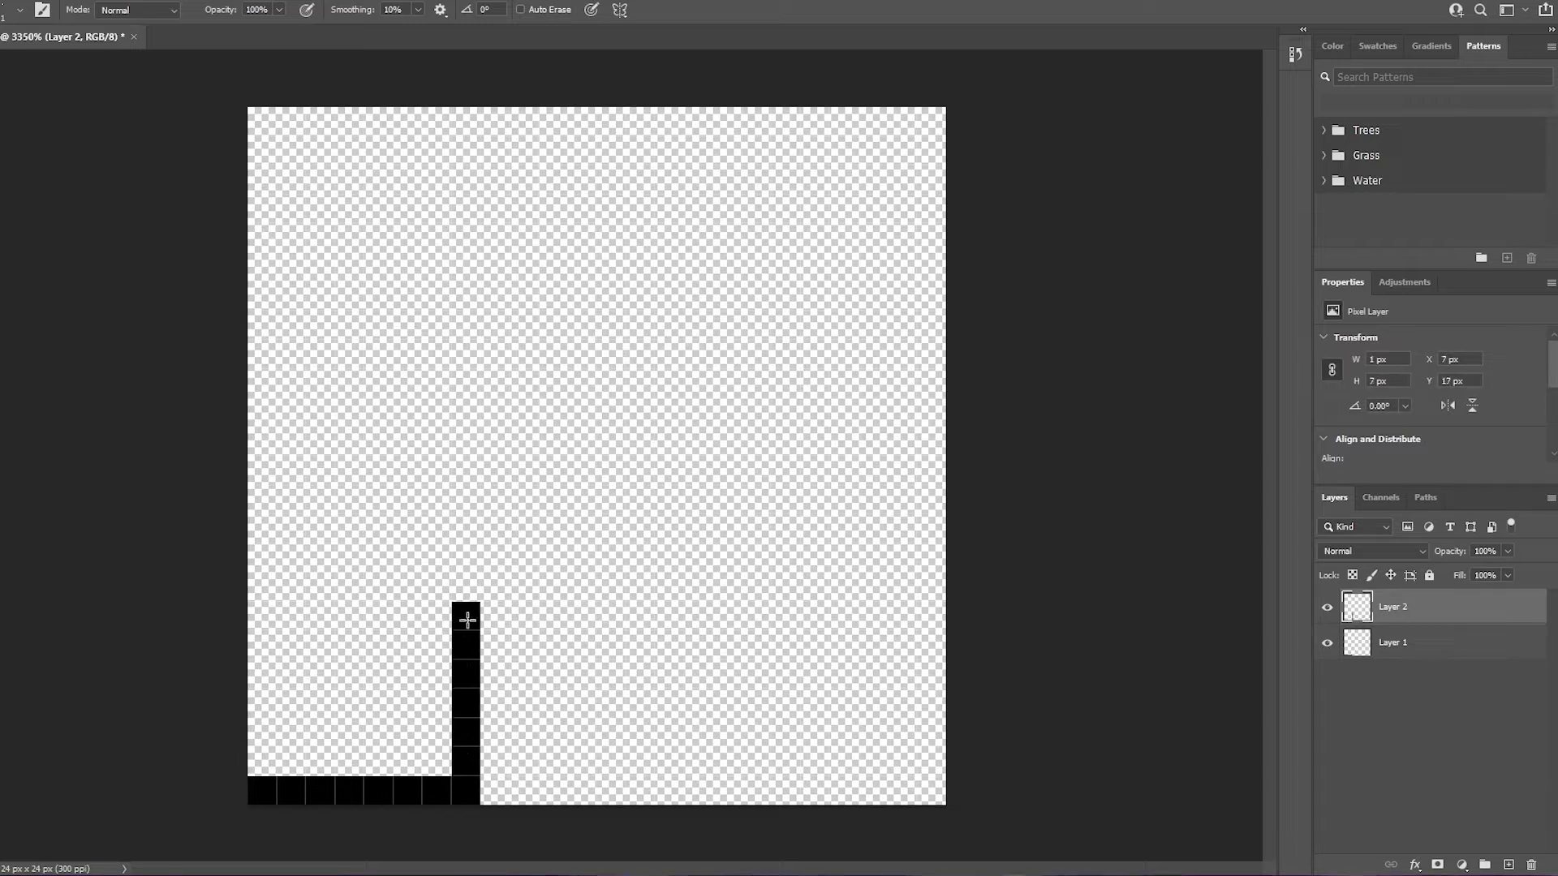
pyautogui.click(462, 584)
# Draw the ear outline above the neck line as a four-pixel diamond with one extra black pixel on top.
pyautogui.click(444, 569)
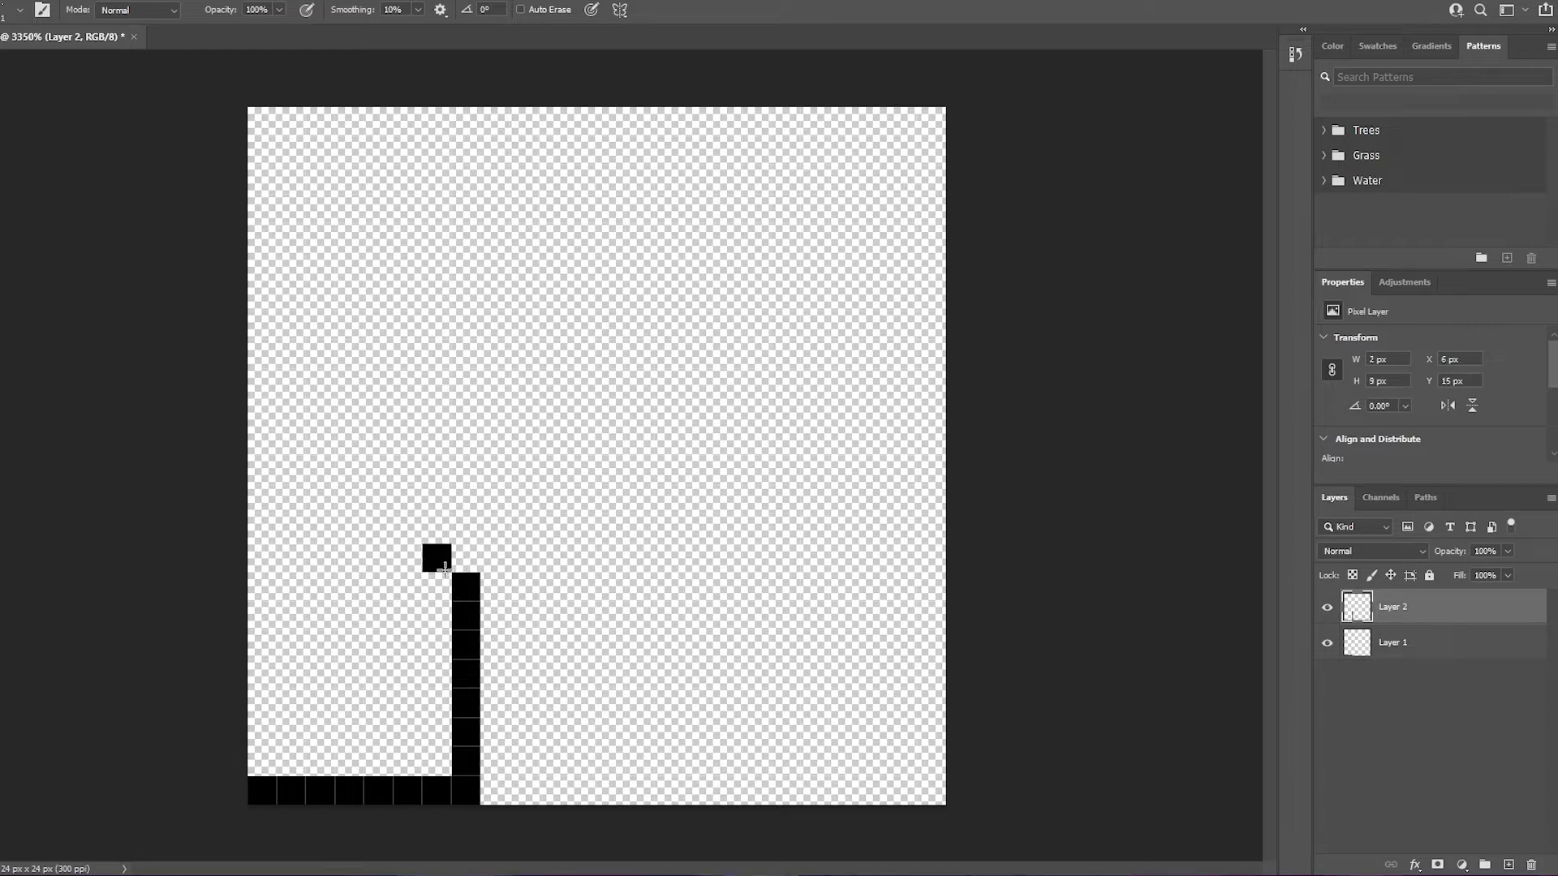
pyautogui.click(407, 528)
pyautogui.click(437, 500)
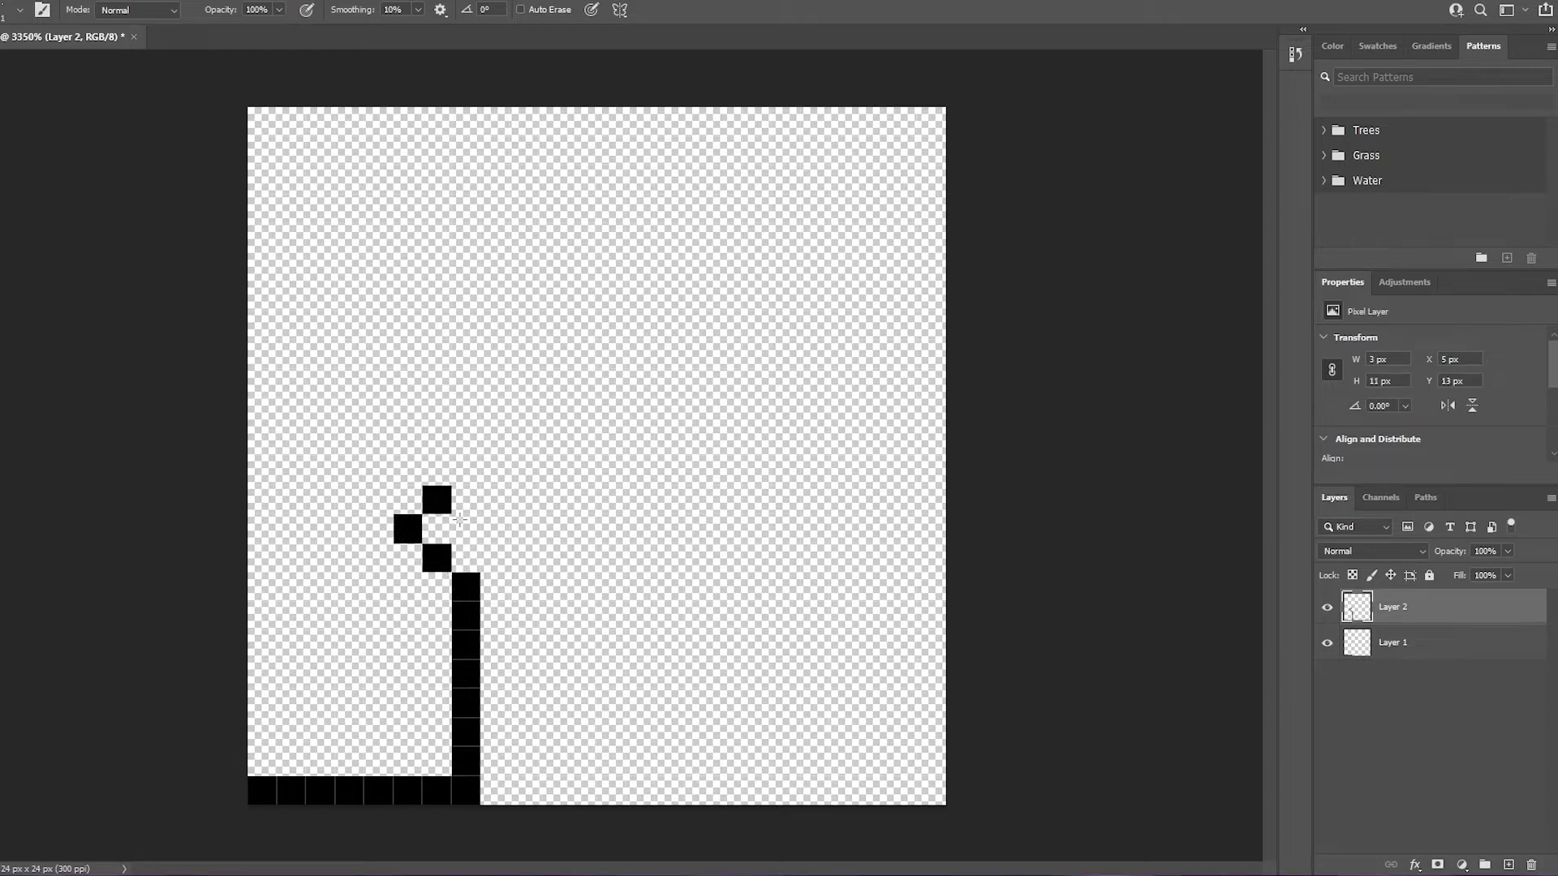
pyautogui.click(465, 528)
pyautogui.click(438, 470)
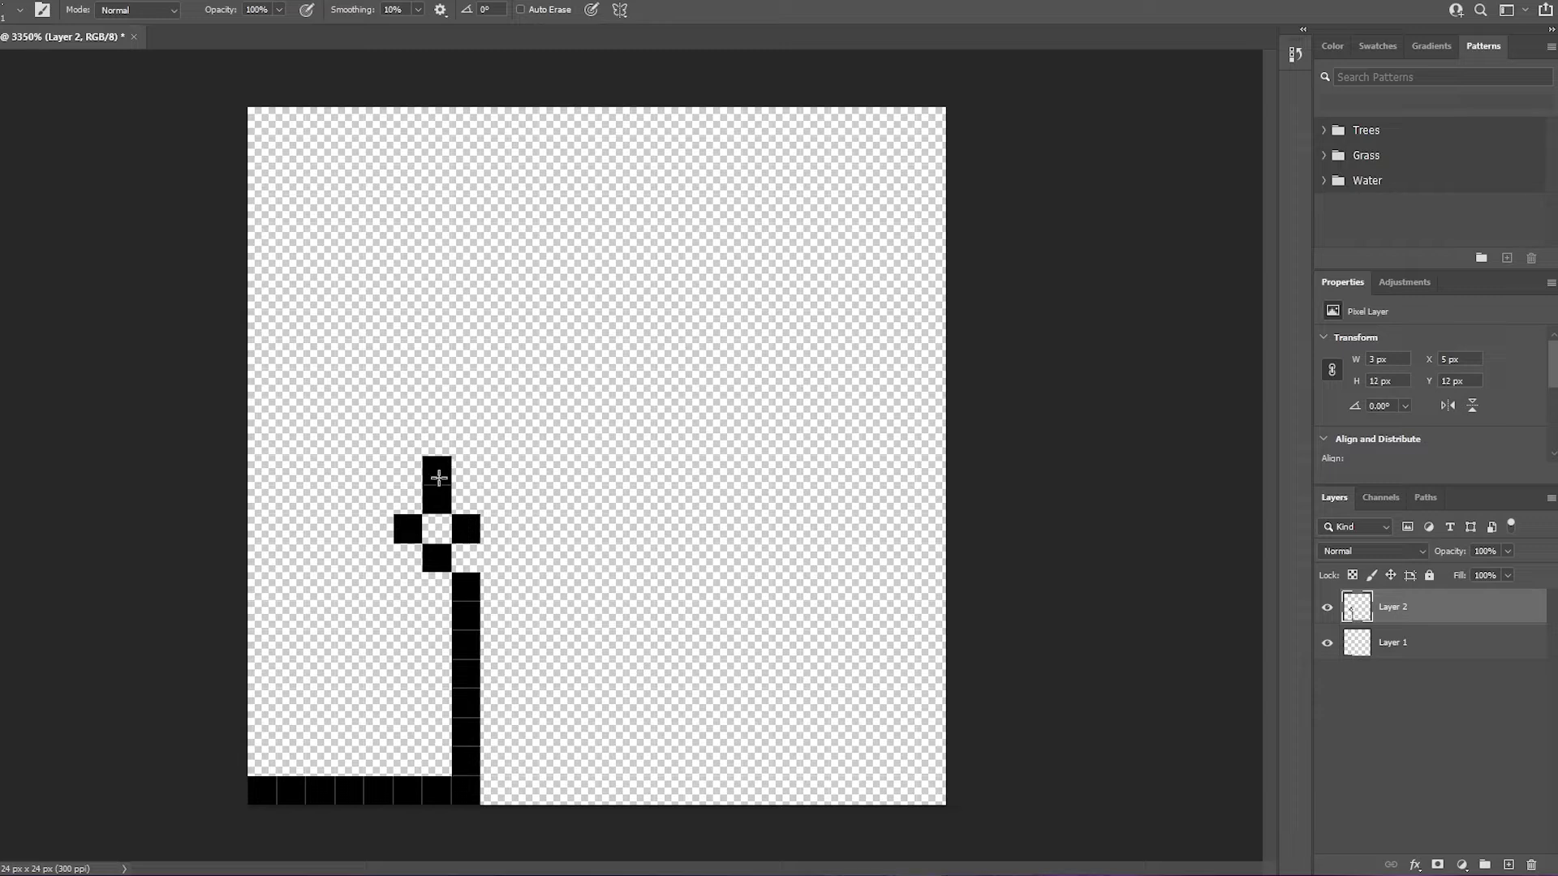
# Draw a black vertical line 5 px tall above the ear, in line with the neck, for the side of the head.
pyautogui.click(466, 441)
pyautogui.click(466, 413)
pyautogui.click(465, 384)
pyautogui.click(466, 354)
pyautogui.click(468, 327)
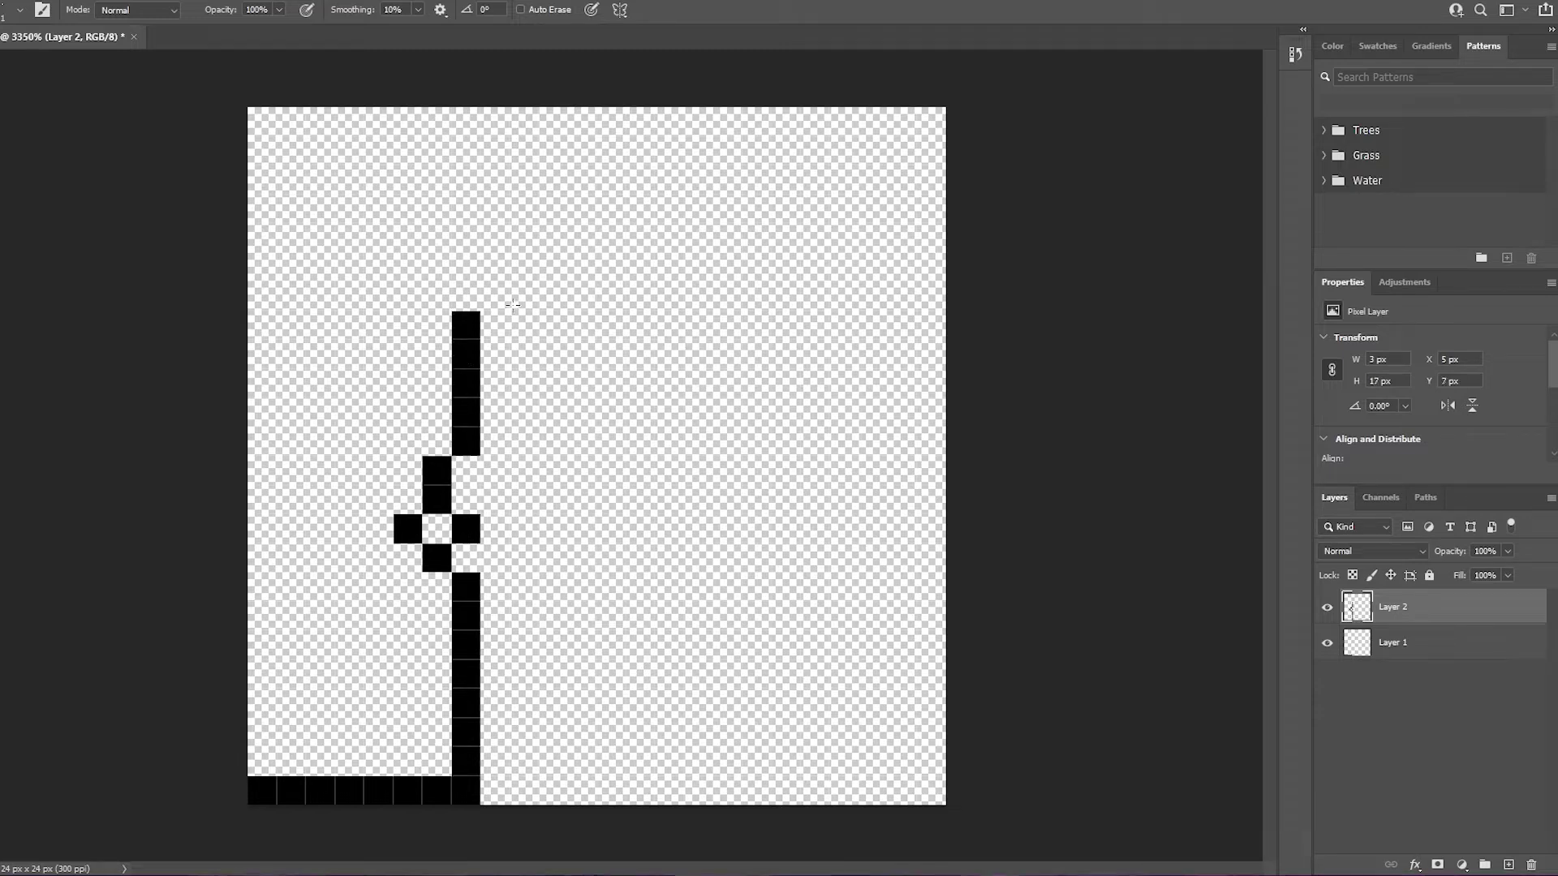
# Draw the top of the head: one black diagonal pixel above the head's side line, then a horizontal row 7 px long.
pyautogui.click(495, 297)
pyautogui.click(523, 267)
pyautogui.click(552, 267)
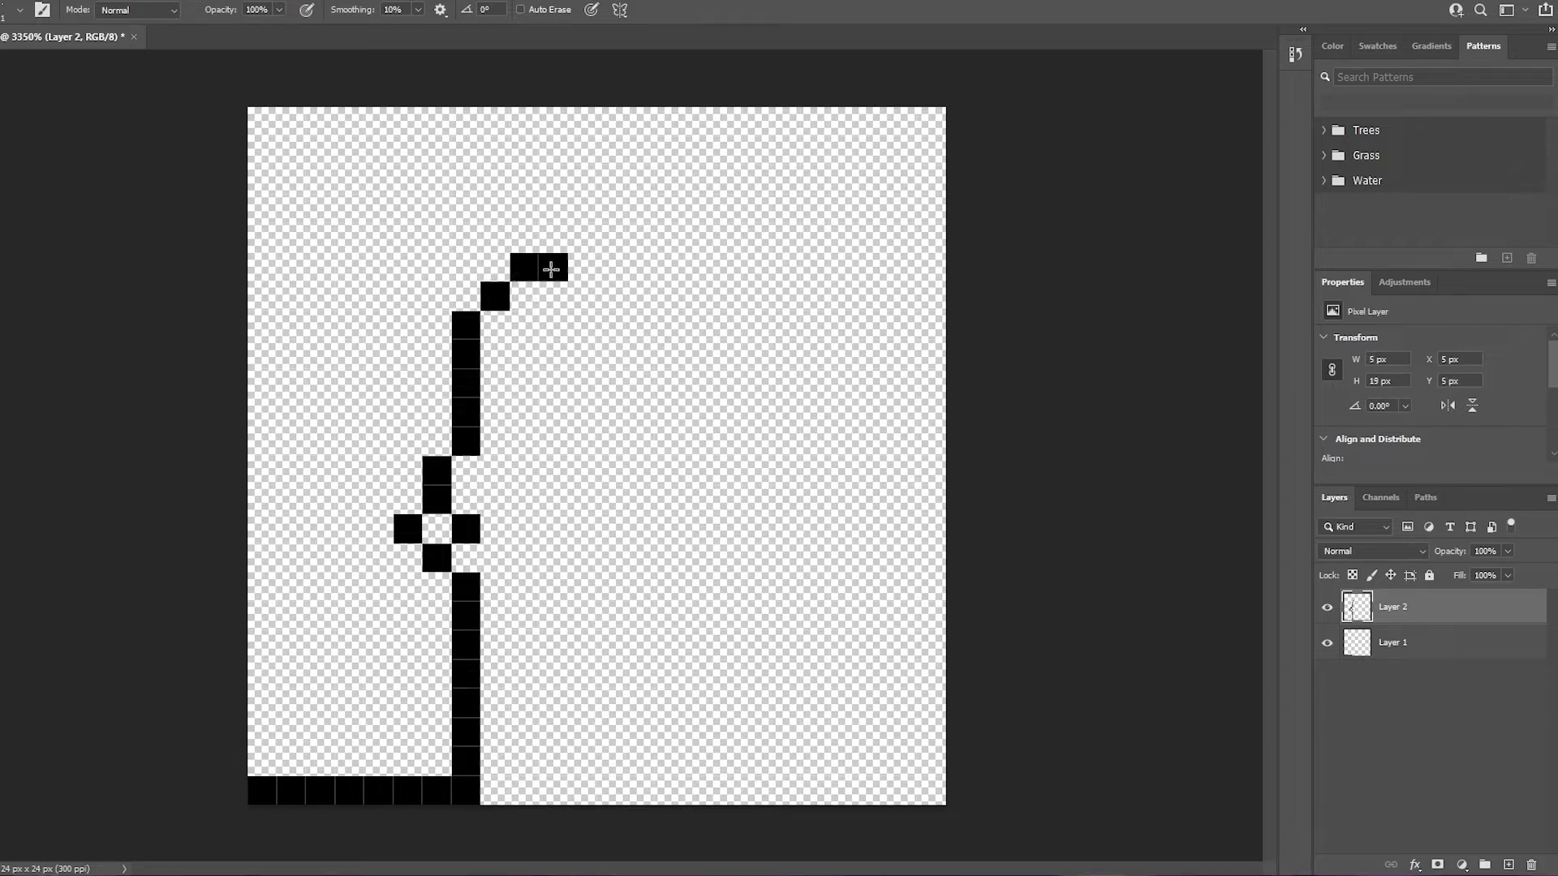
pyautogui.click(579, 267)
pyautogui.click(603, 268)
pyautogui.click(640, 267)
pyautogui.click(669, 268)
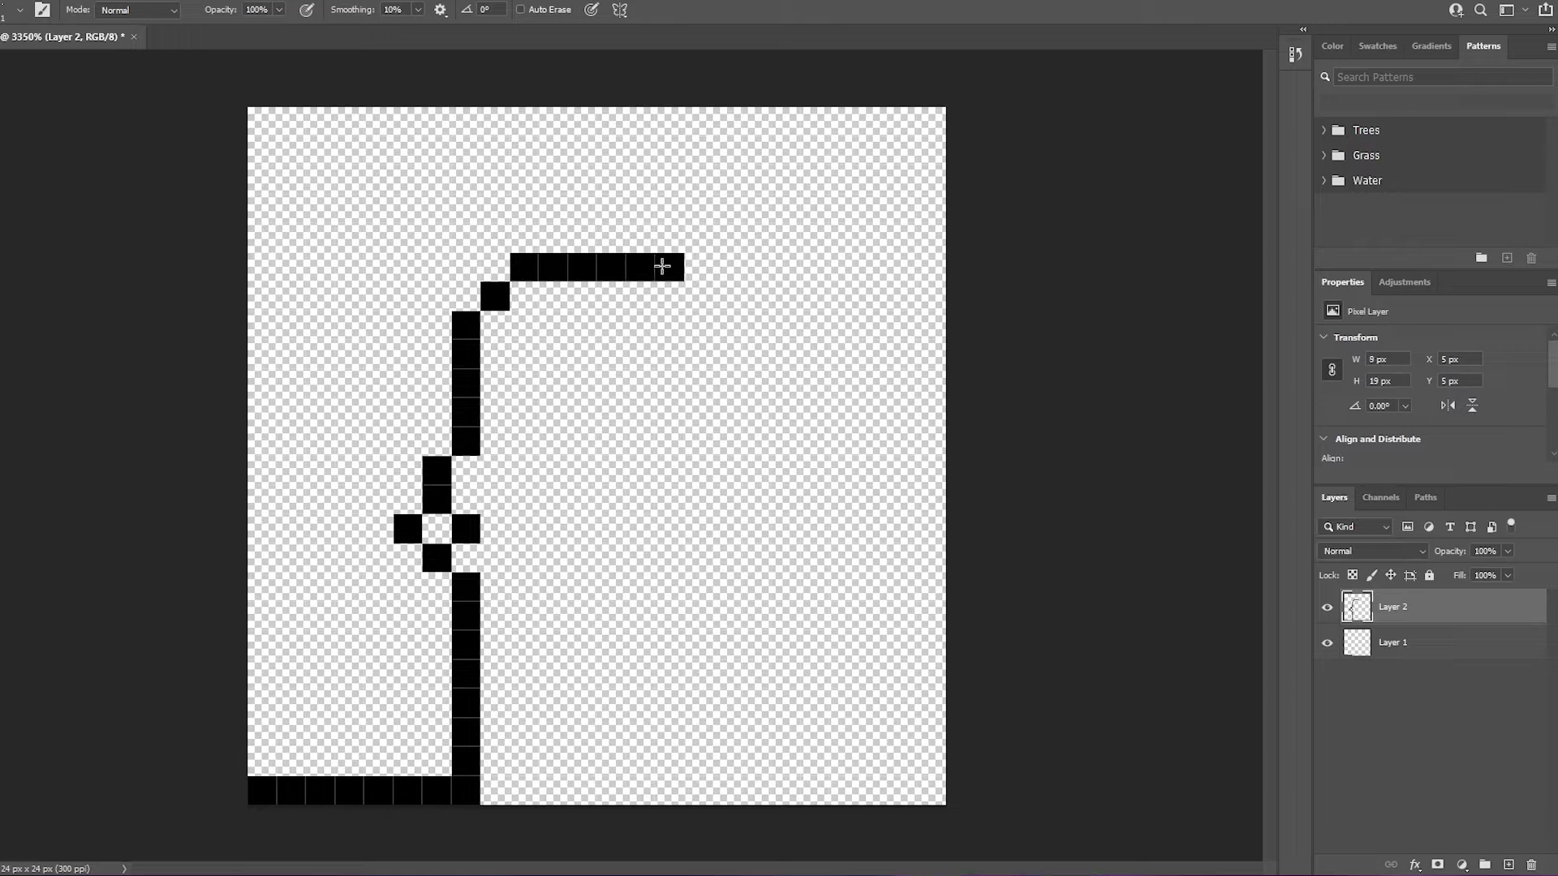
pyautogui.click(698, 268)
# Draw a black diagonal corner pixel beyond the top row's right end, then a vertical line 13 px tall down the face's front.
pyautogui.click(717, 288)
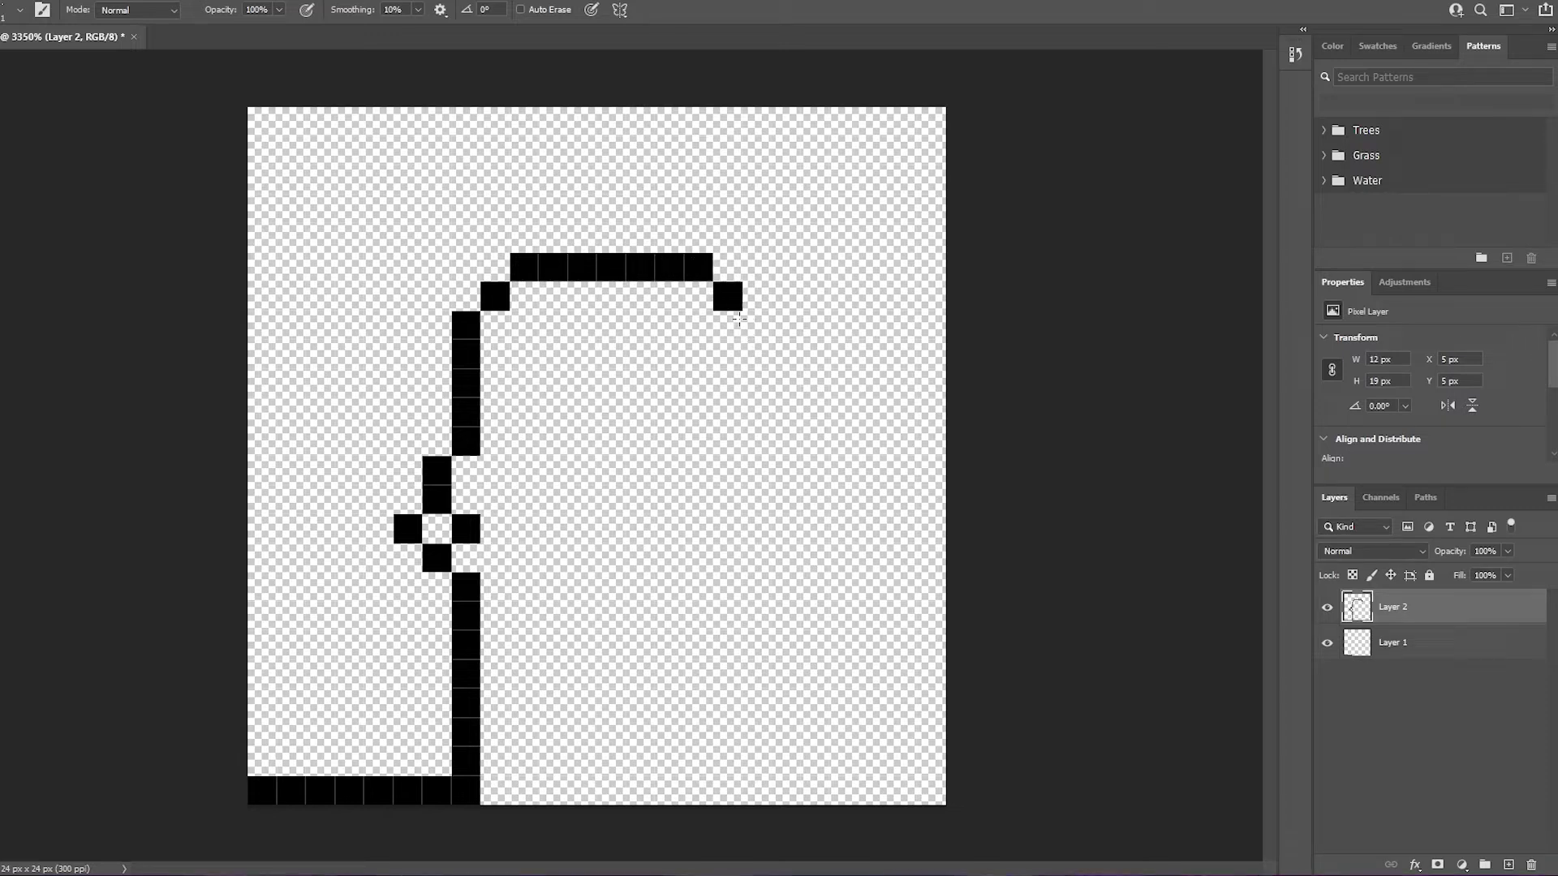
pyautogui.click(756, 325)
pyautogui.click(756, 354)
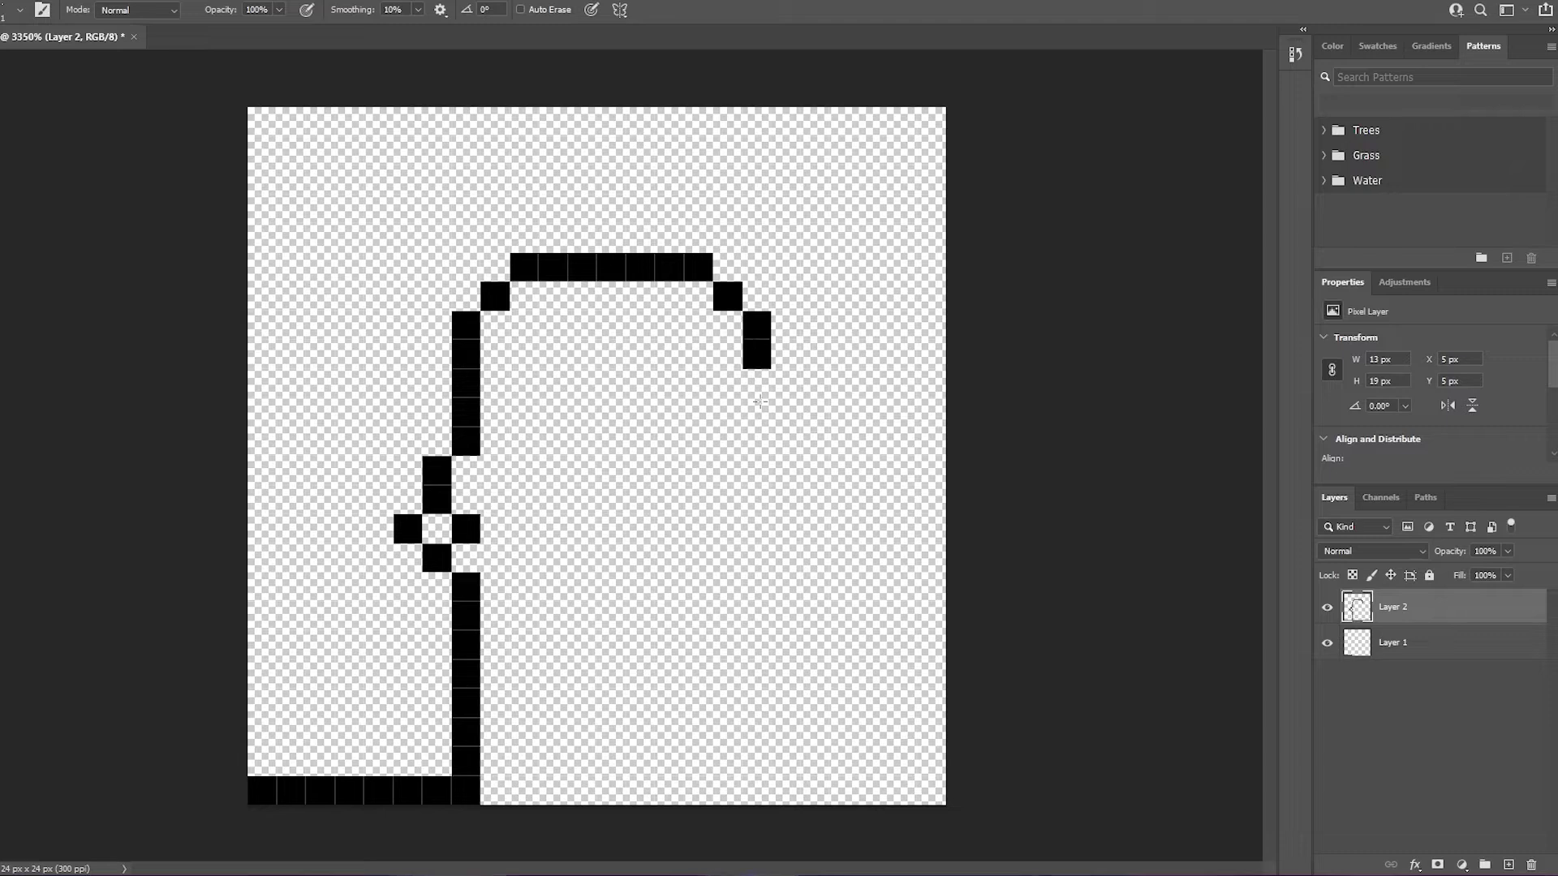
pyautogui.click(756, 411)
pyautogui.click(757, 383)
pyautogui.click(757, 441)
pyautogui.click(757, 470)
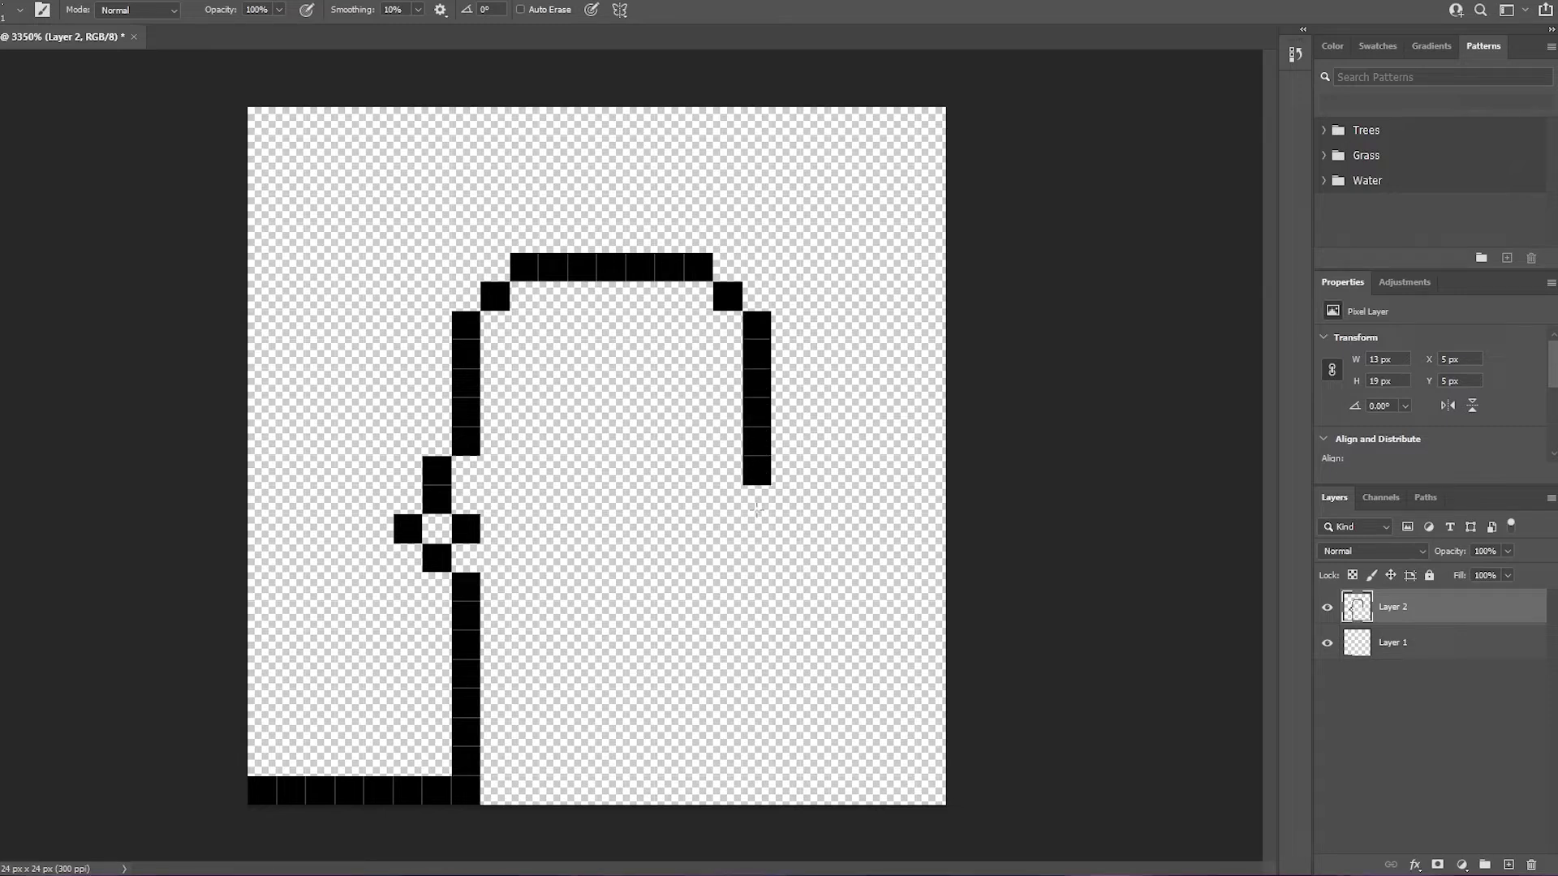
pyautogui.click(757, 499)
pyautogui.click(757, 557)
pyautogui.click(757, 528)
pyautogui.click(756, 584)
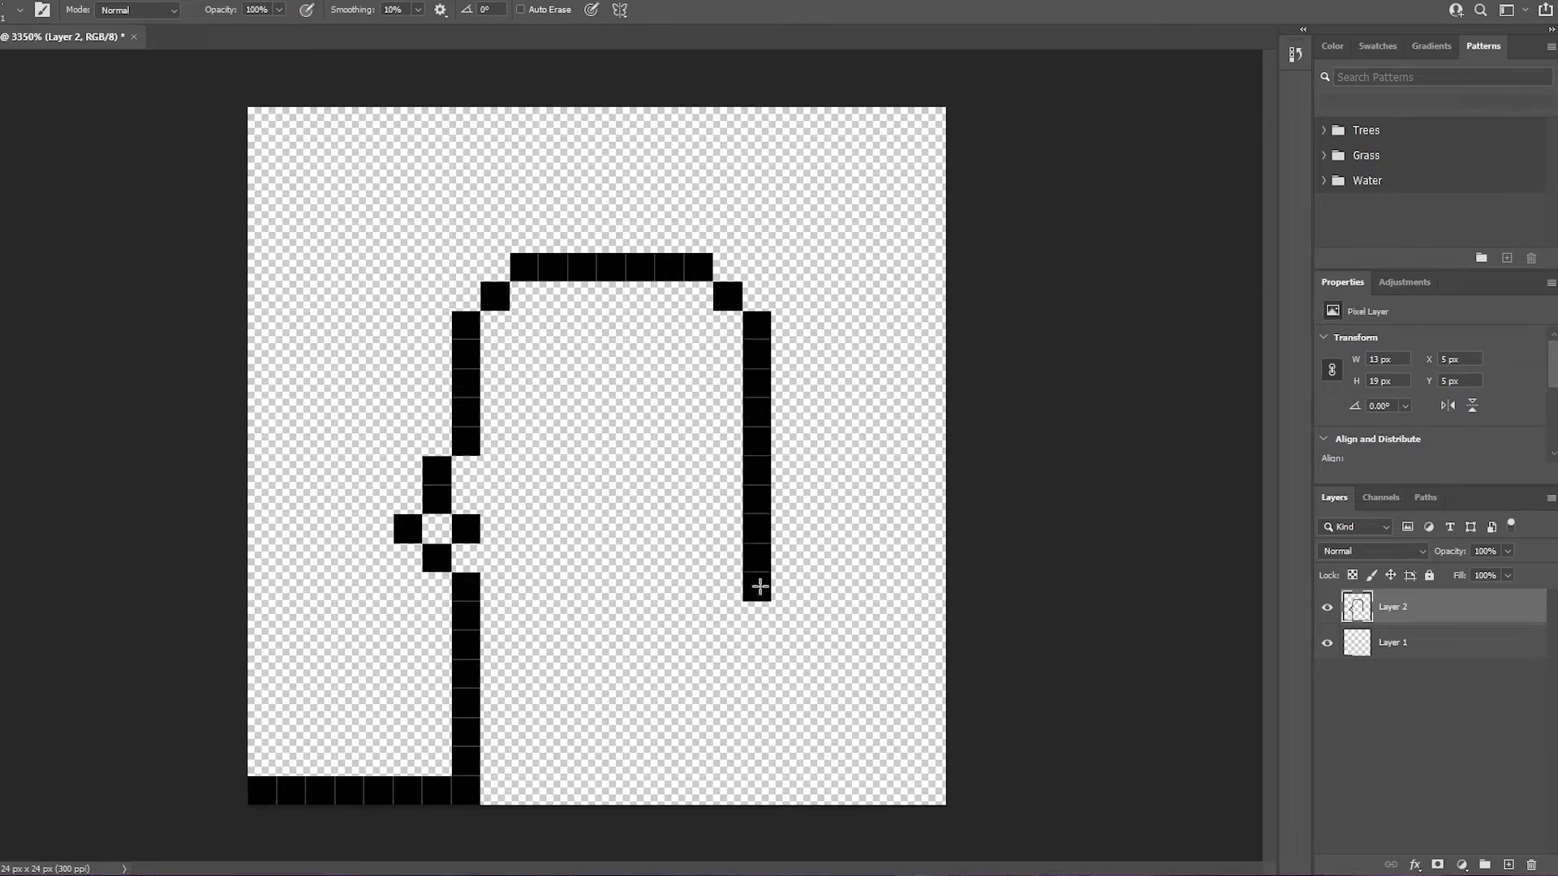
pyautogui.click(757, 613)
pyautogui.click(756, 643)
pyautogui.click(757, 671)
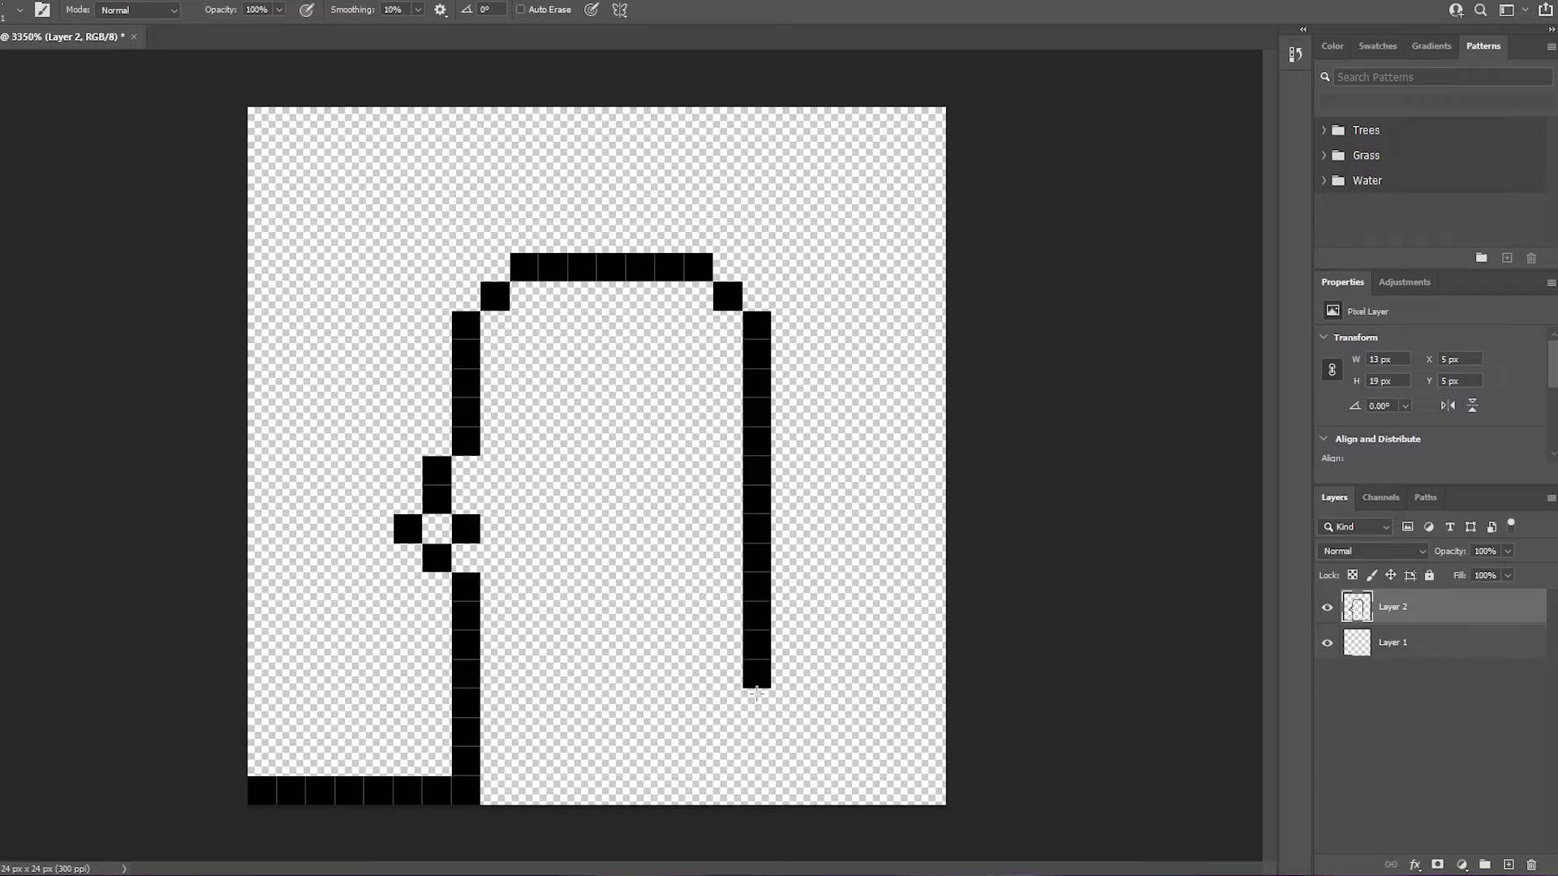
# Draw the jaw as a black diagonal pixel and a 4 px row running inward, then extend the neck's front 2 px down to the canvas edge.
pyautogui.click(722, 705)
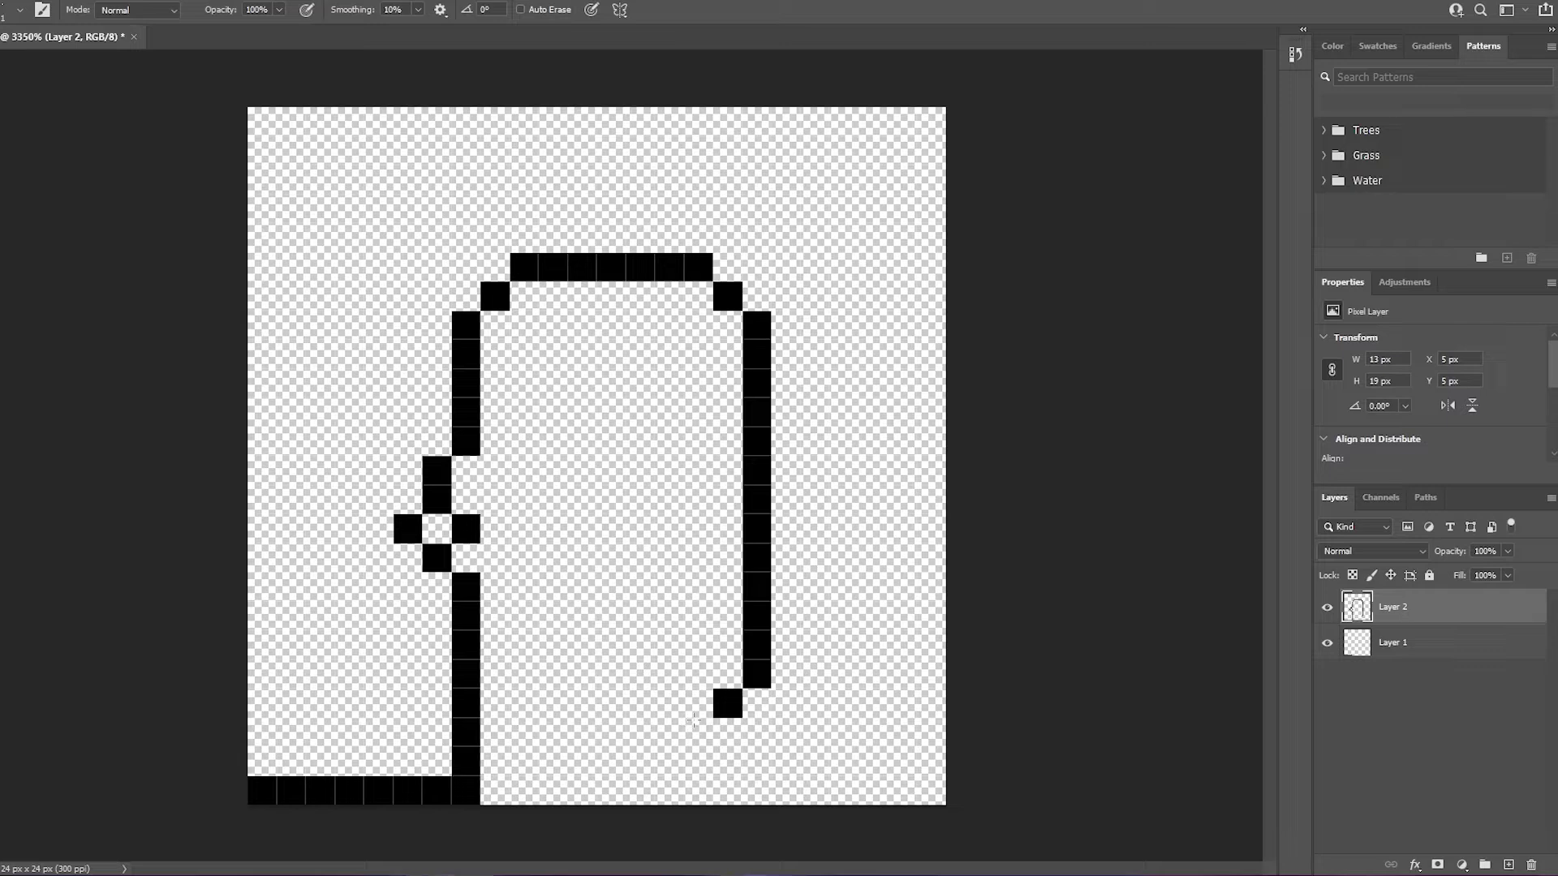
pyautogui.click(697, 726)
pyautogui.click(669, 726)
pyautogui.click(647, 725)
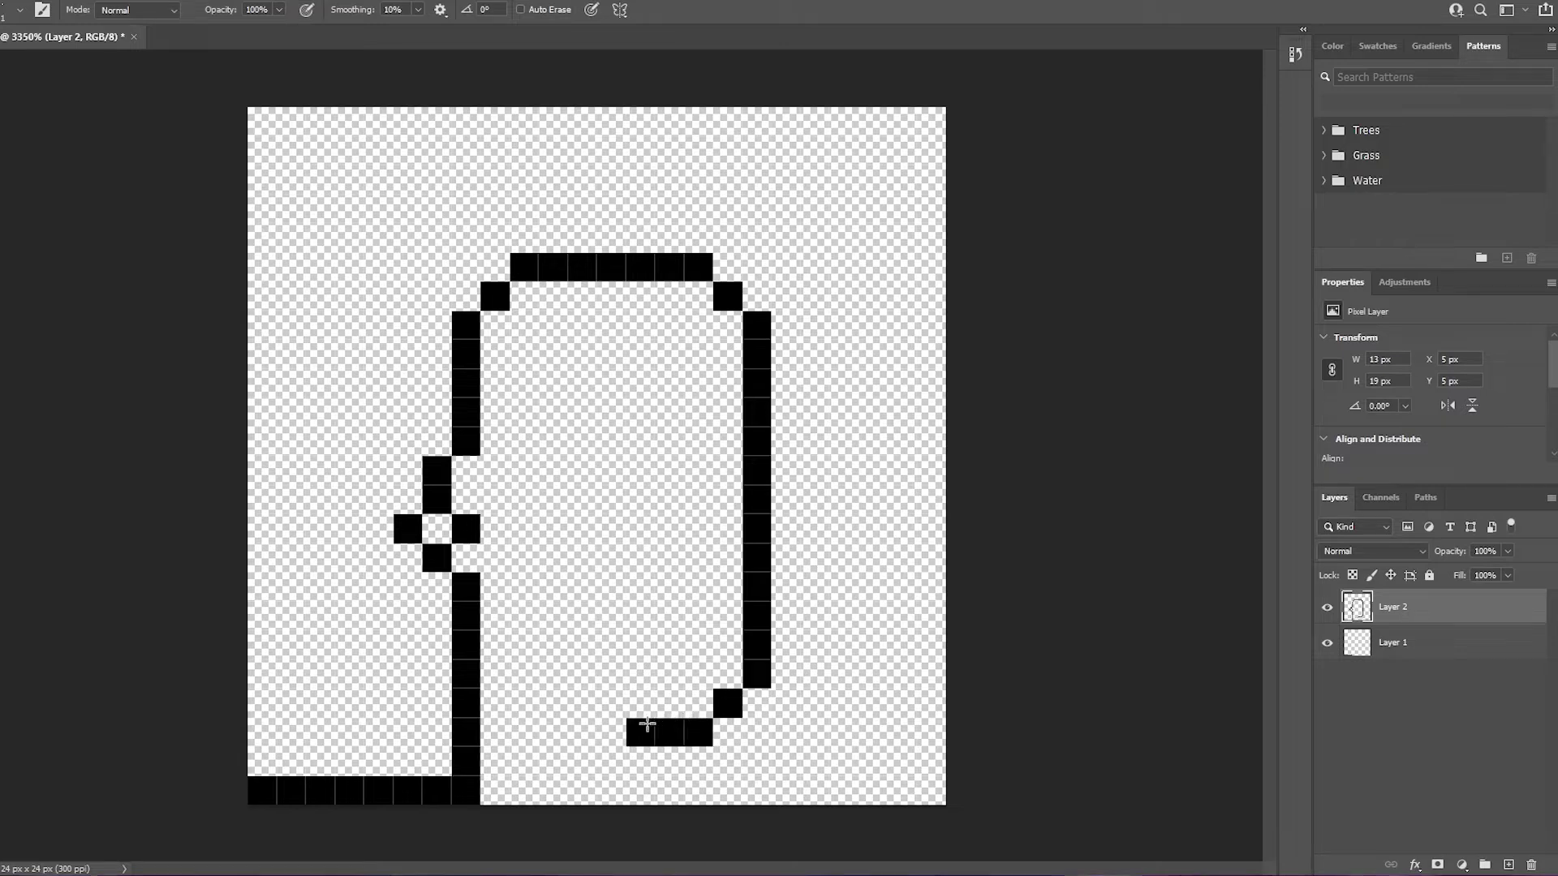
pyautogui.click(617, 728)
pyautogui.click(605, 761)
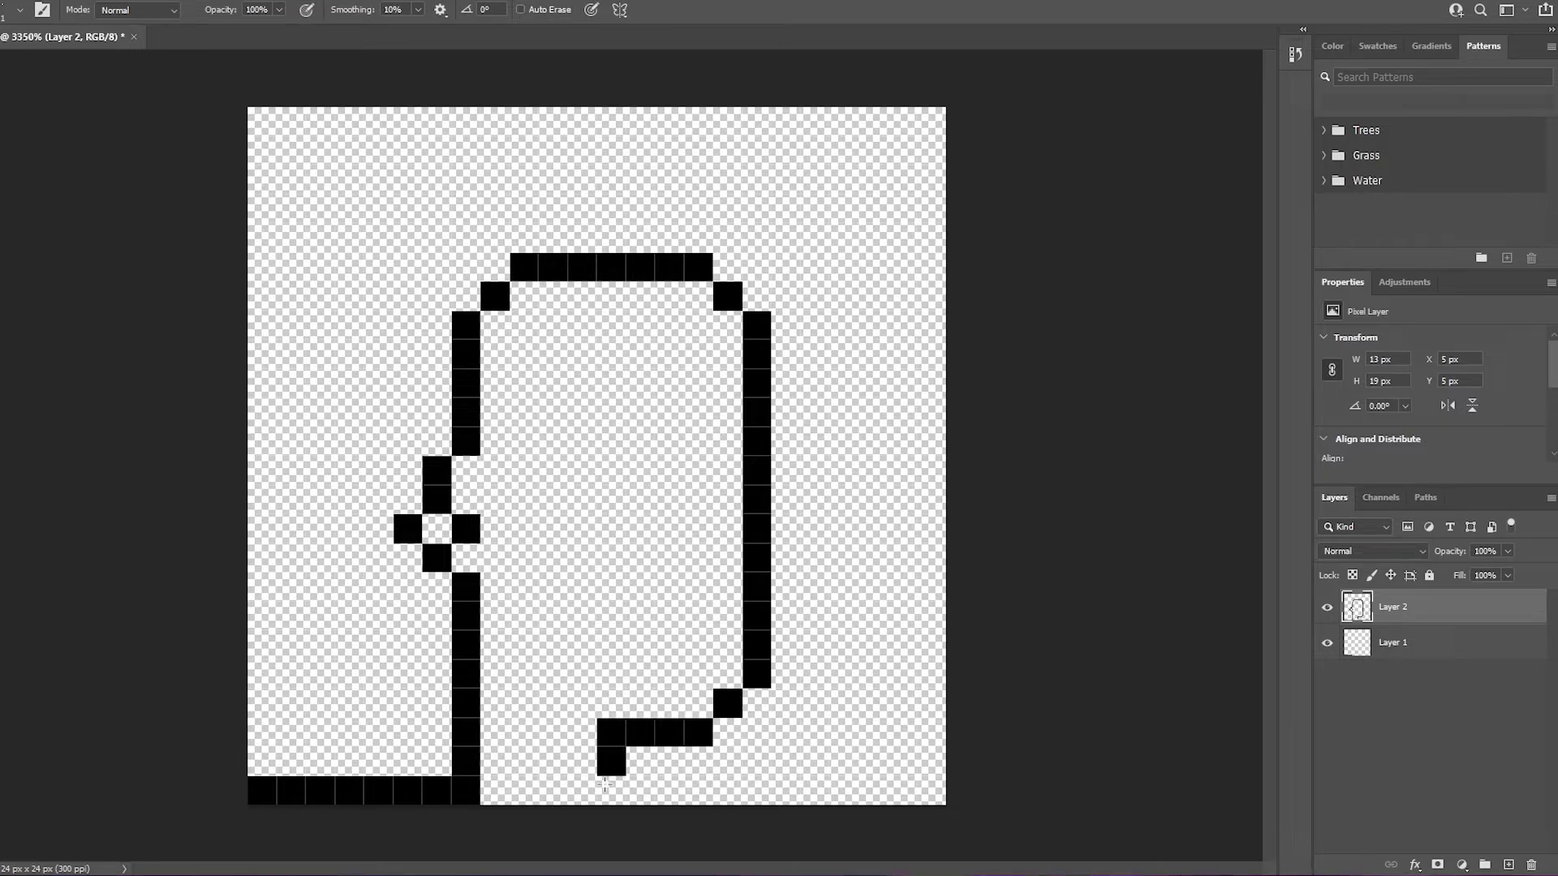
pyautogui.click(612, 787)
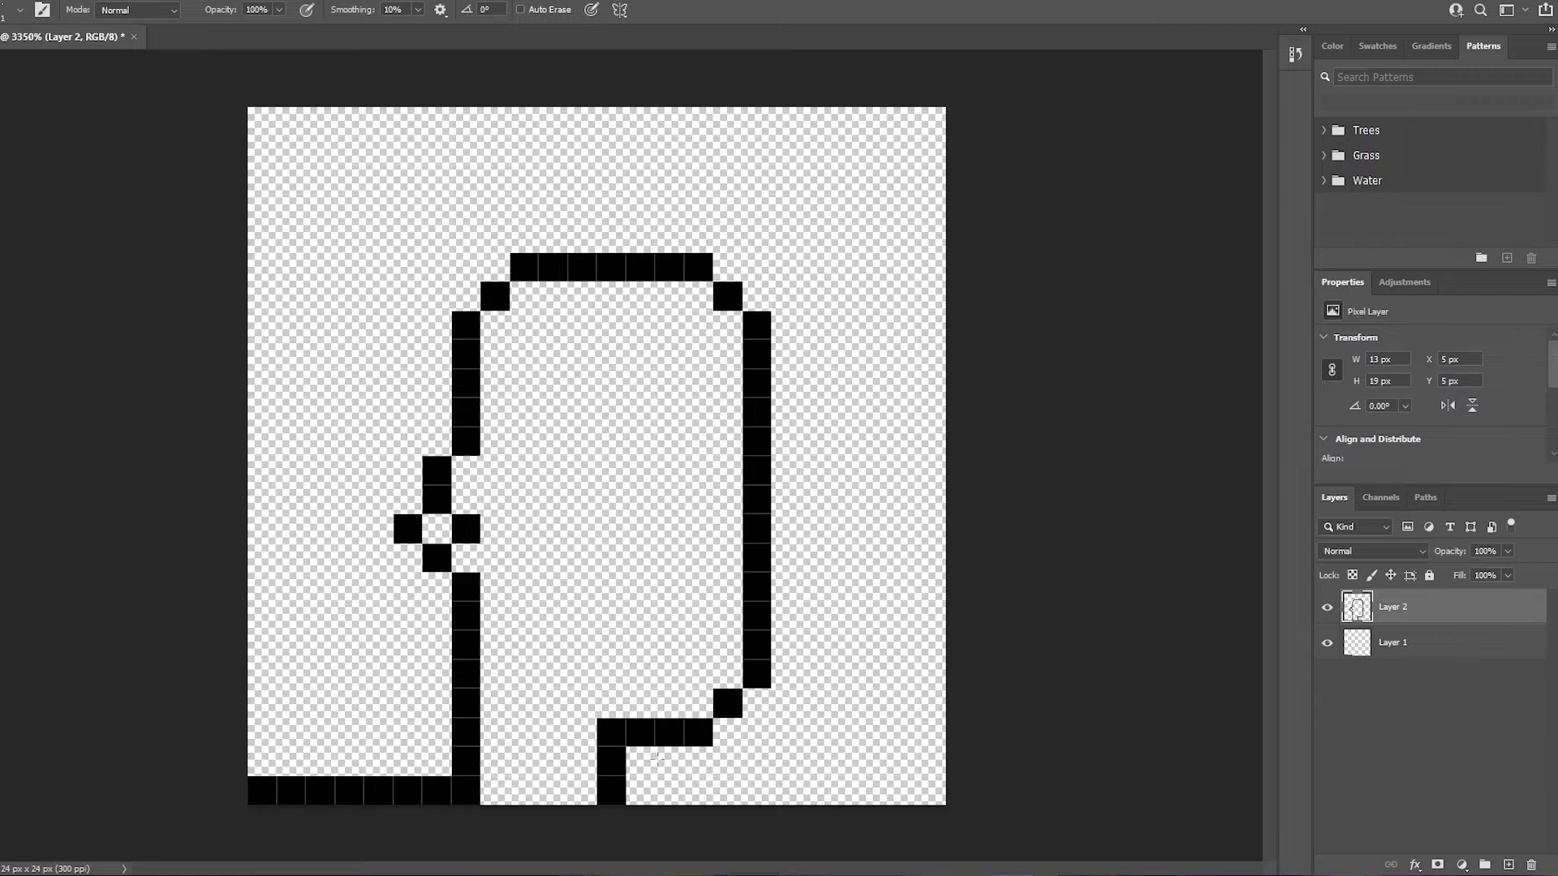
# Draw the mouth as a black row 3 px long, two empty rows above the jaw and starting above the neck's front line.
pyautogui.click(612, 645)
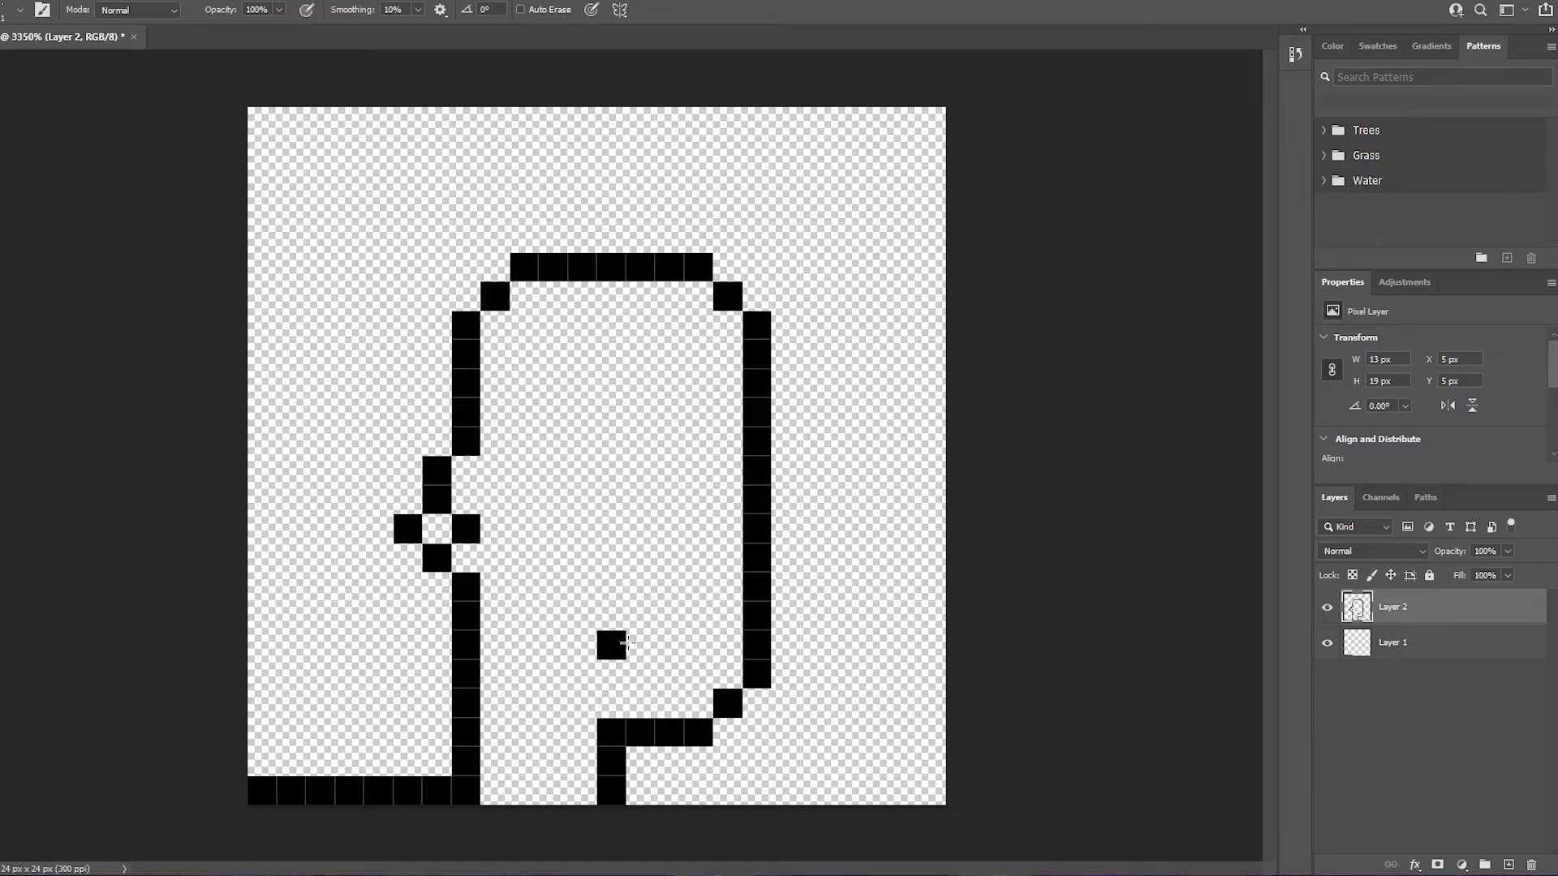
pyautogui.click(640, 645)
pyautogui.click(669, 645)
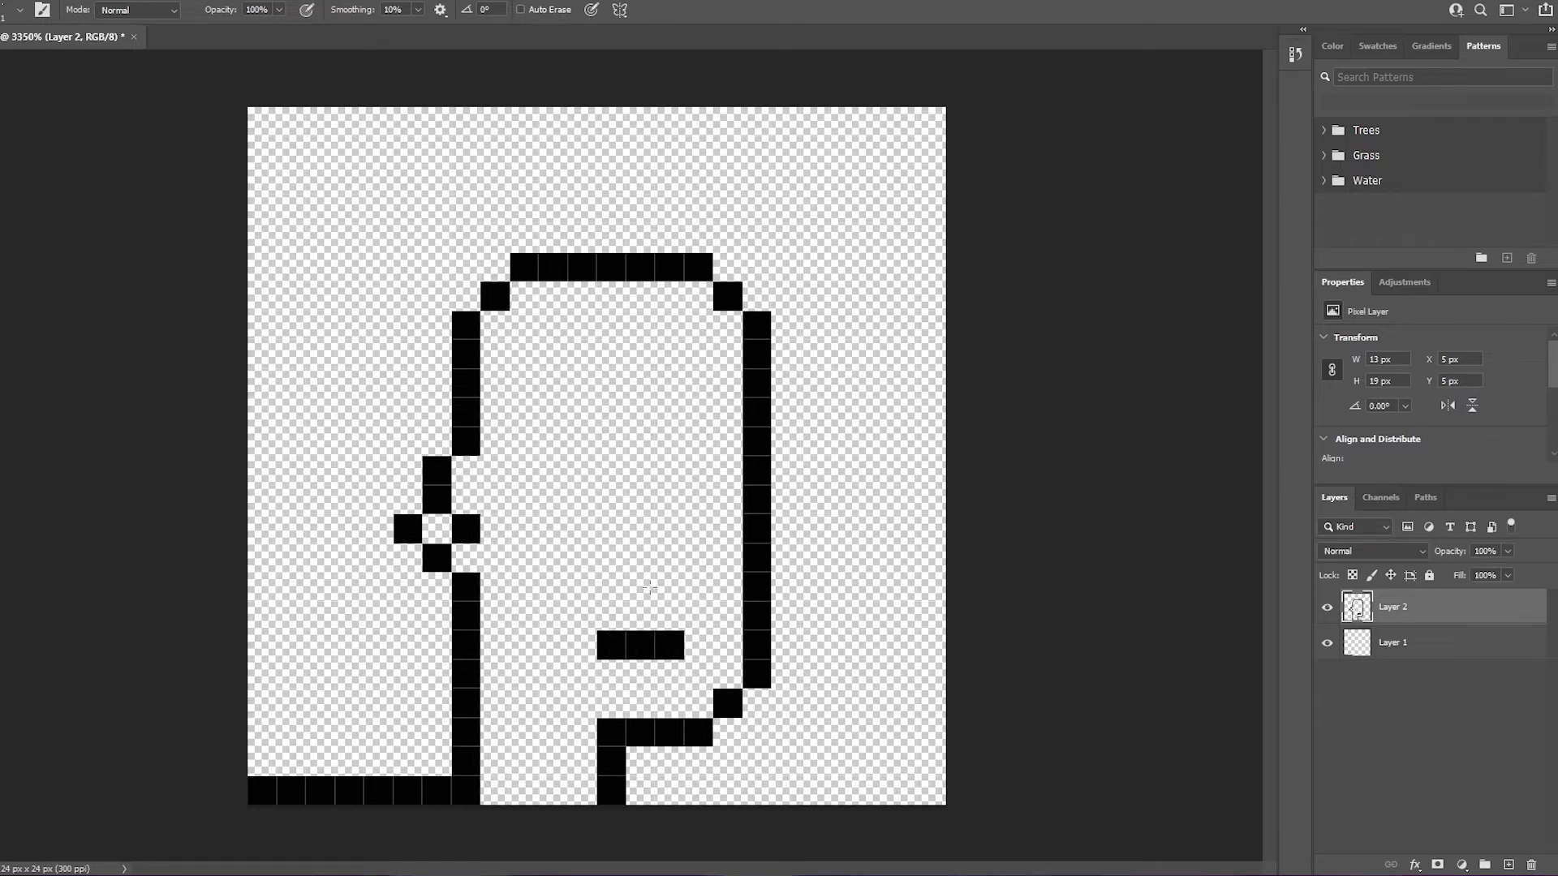
# Draw the nose as two black pixels, two empty rows above the mouth and aligned with the mouth's right end.
pyautogui.click(669, 557)
pyautogui.click(632, 559)
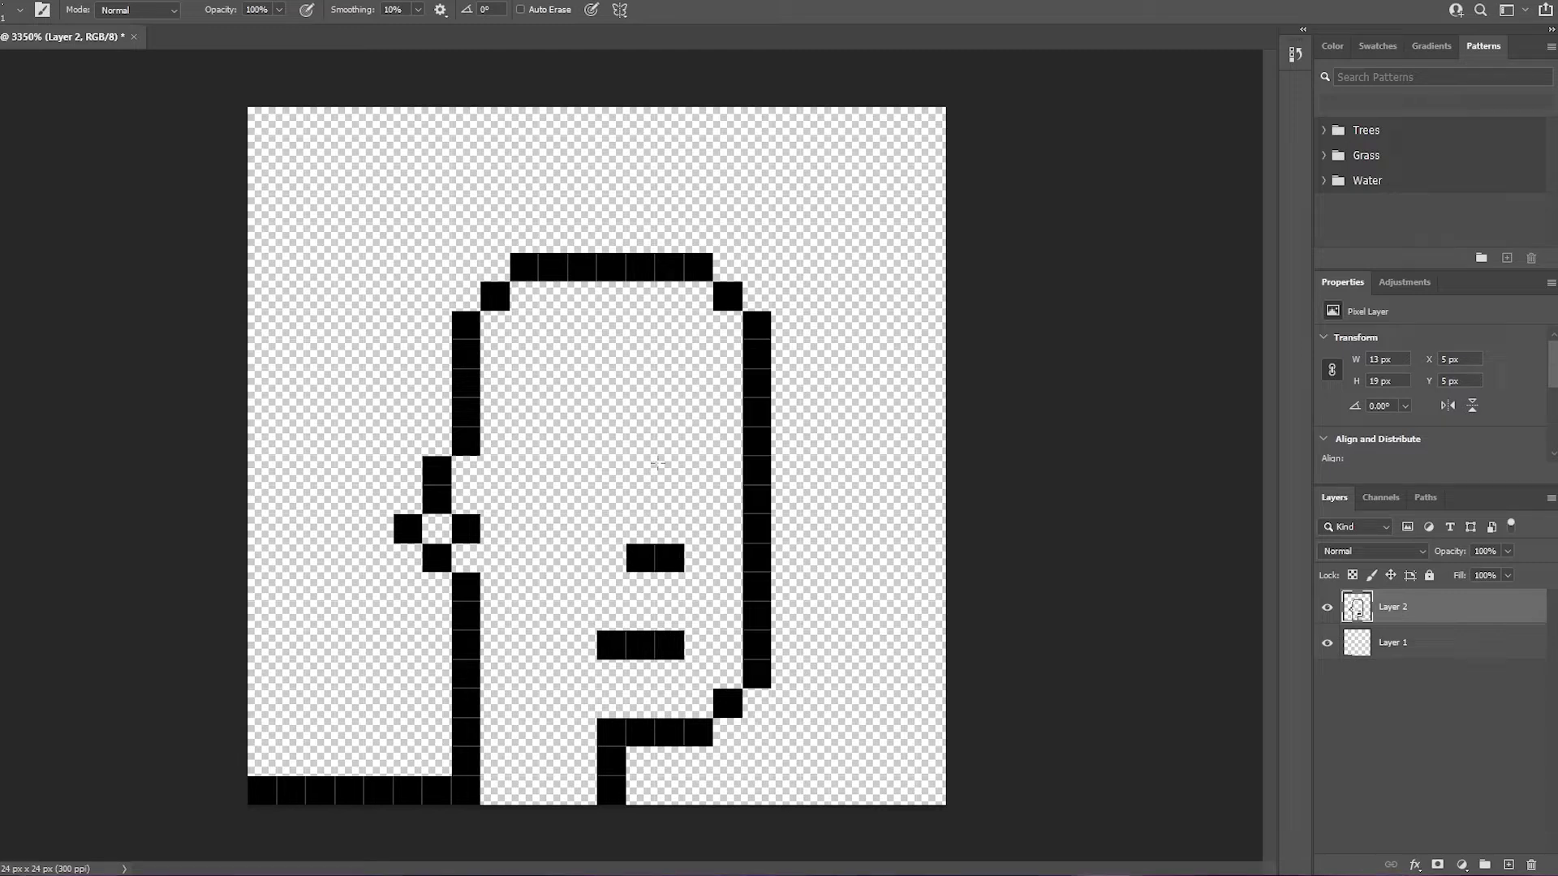
pyautogui.hotkey('ctrl', 'z')
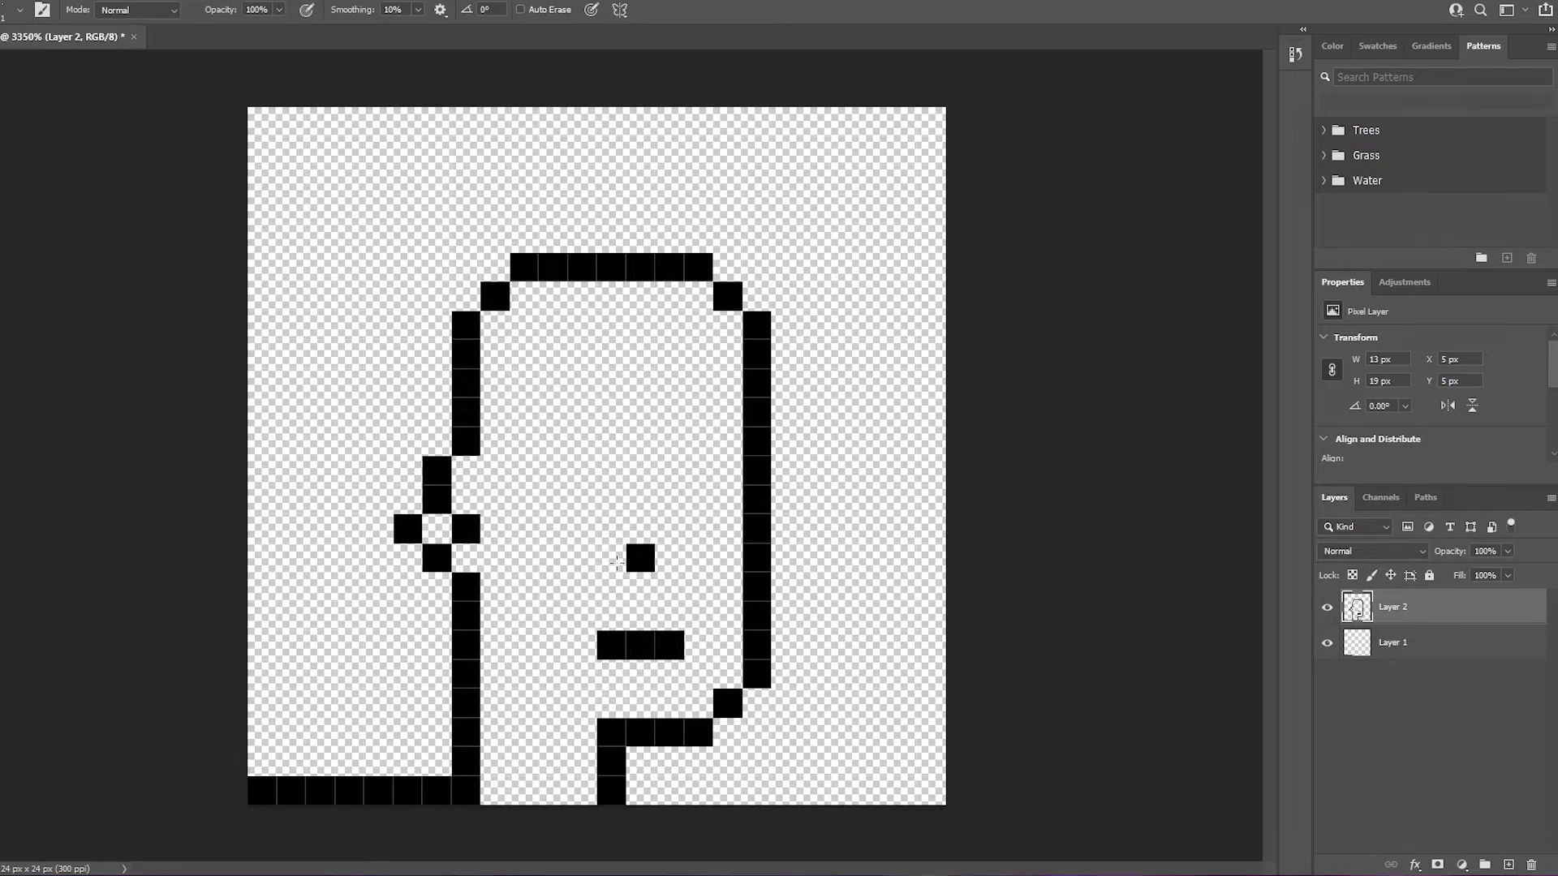
pyautogui.click(612, 558)
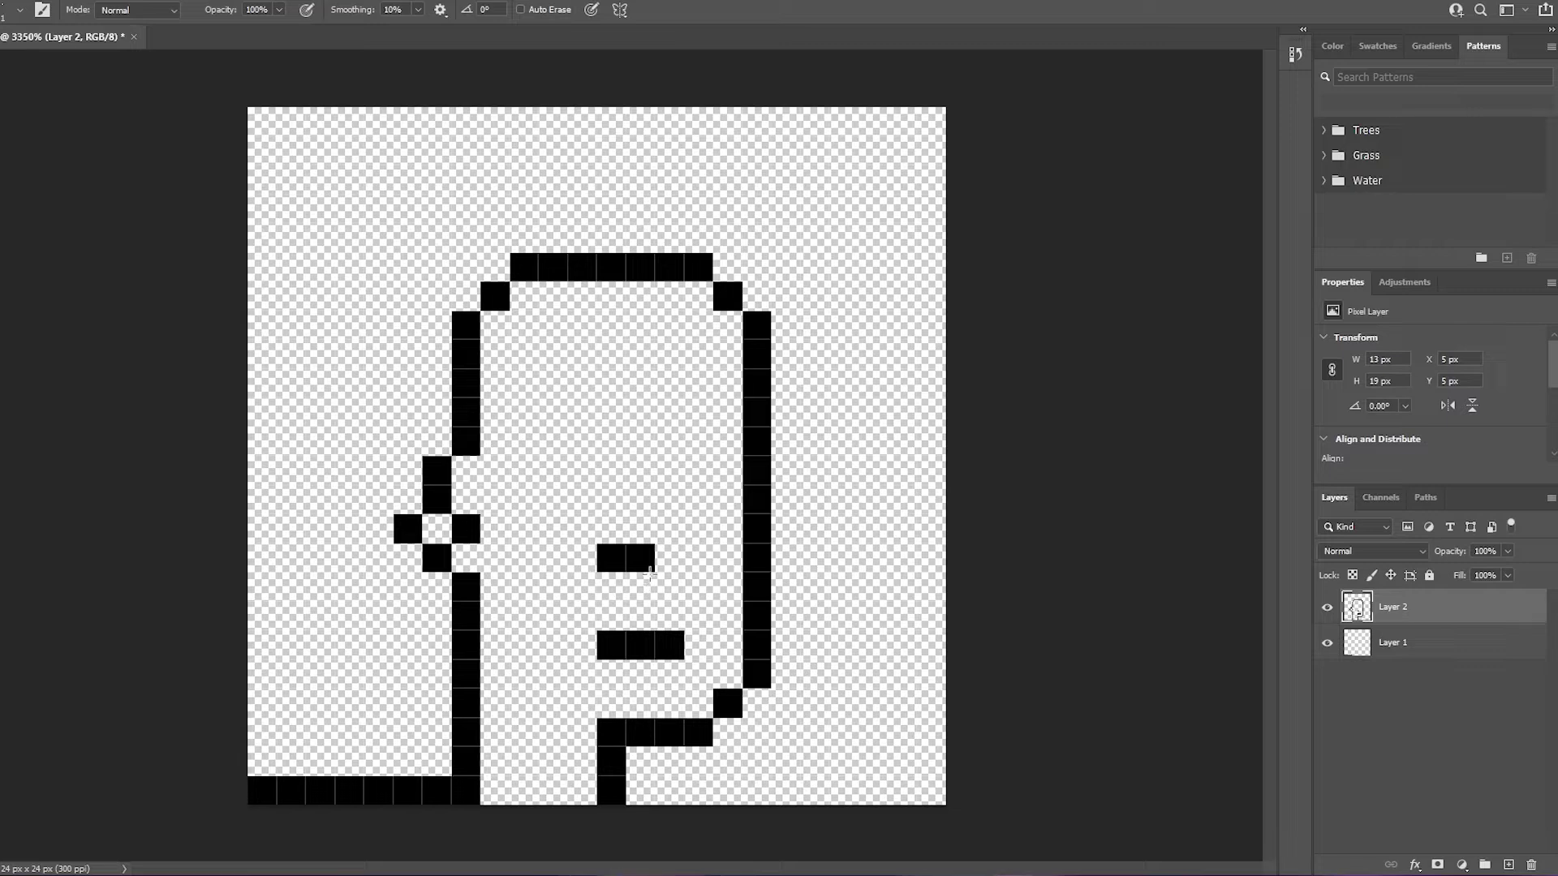
pyautogui.hotkey('ctrl', 'z')
pyautogui.click(667, 560)
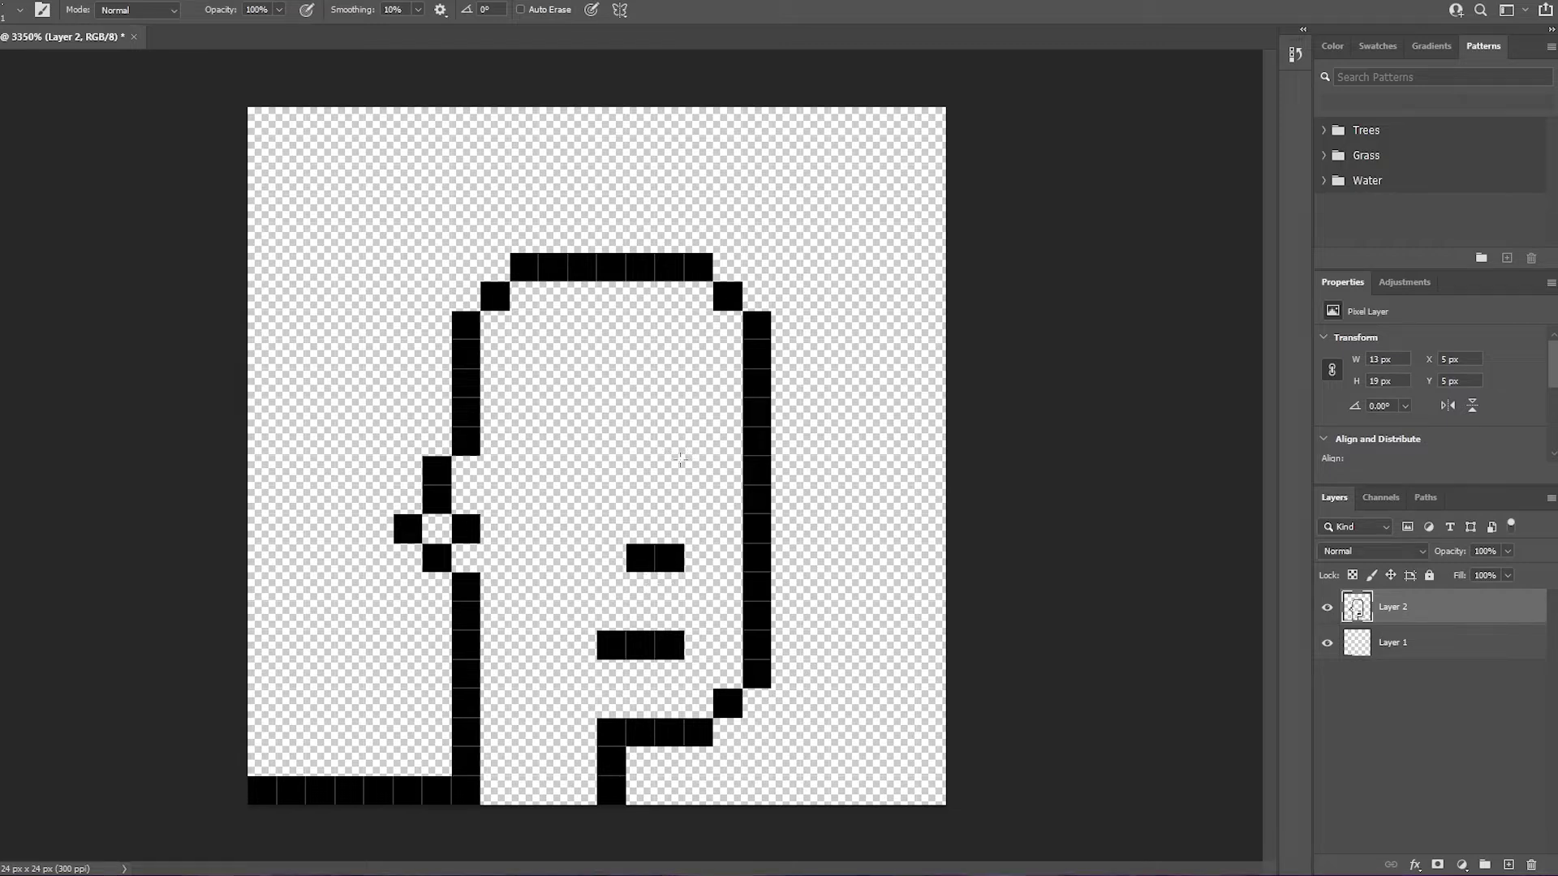
pyautogui.click(680, 460)
pyautogui.click(555, 468)
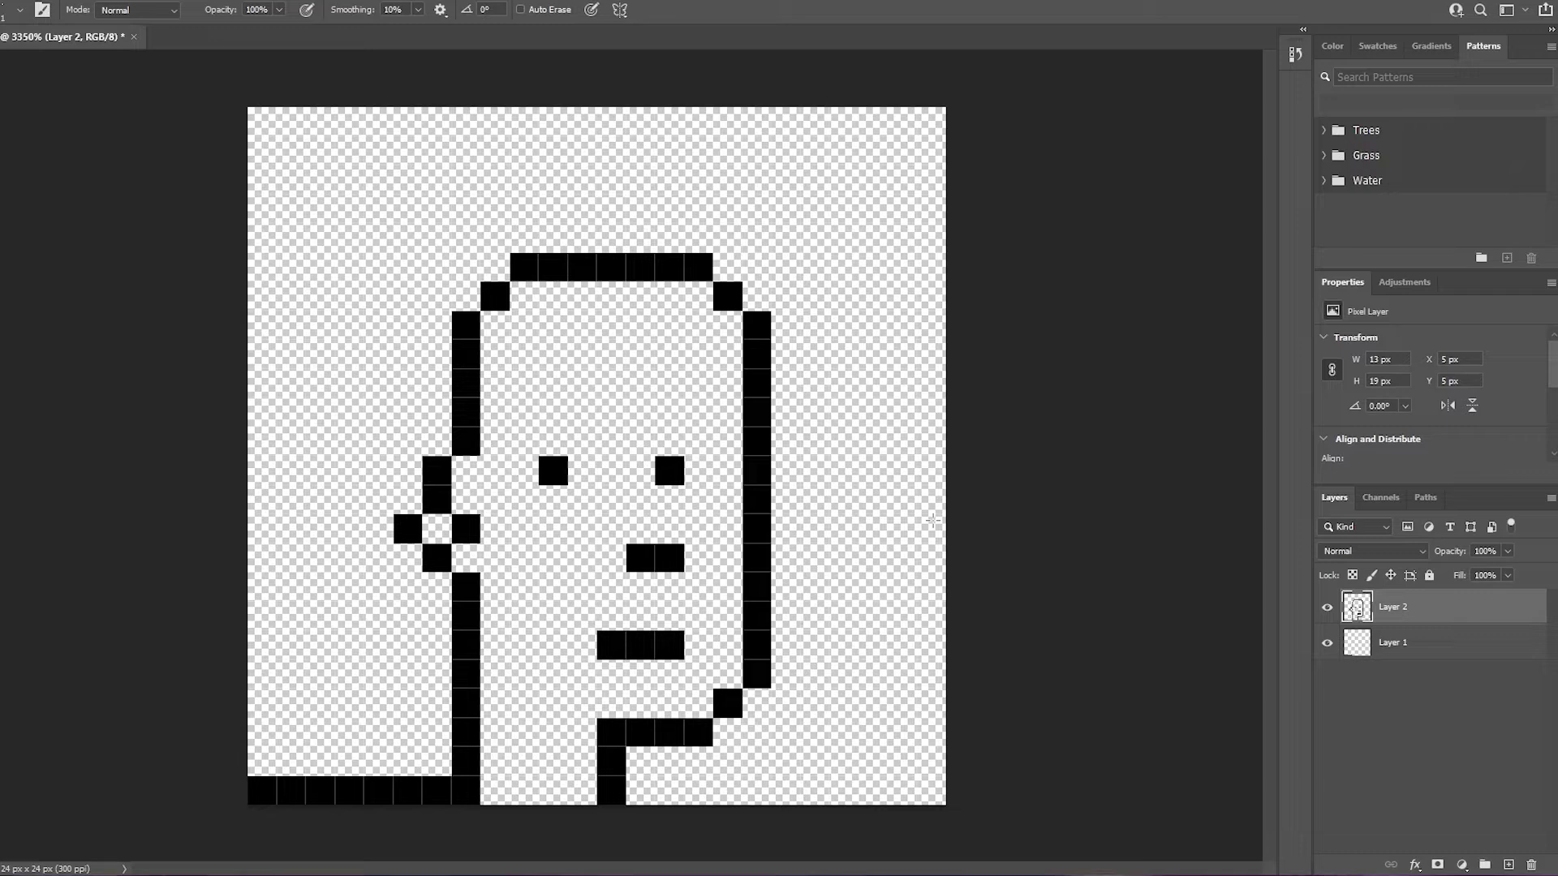
pyautogui.hotkey('ctrl', 'z')
pyautogui.hotkey('ctrl', 'z')
# Draw two single black eye pixels, two empty rows above the nose, with three empty pixels between them.
pyautogui.click(691, 467)
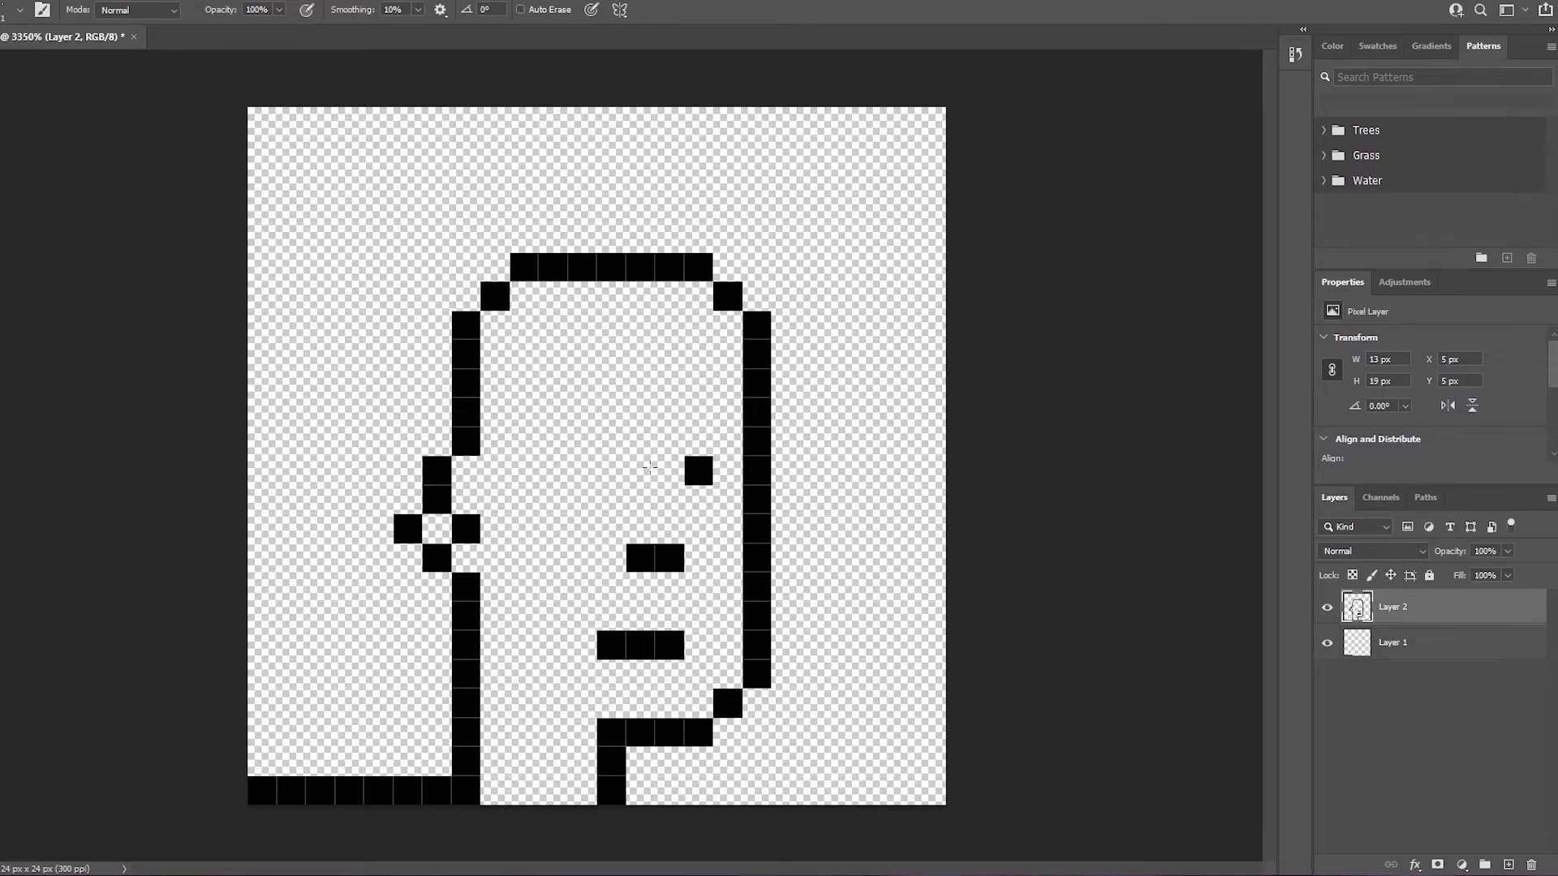
pyautogui.click(574, 465)
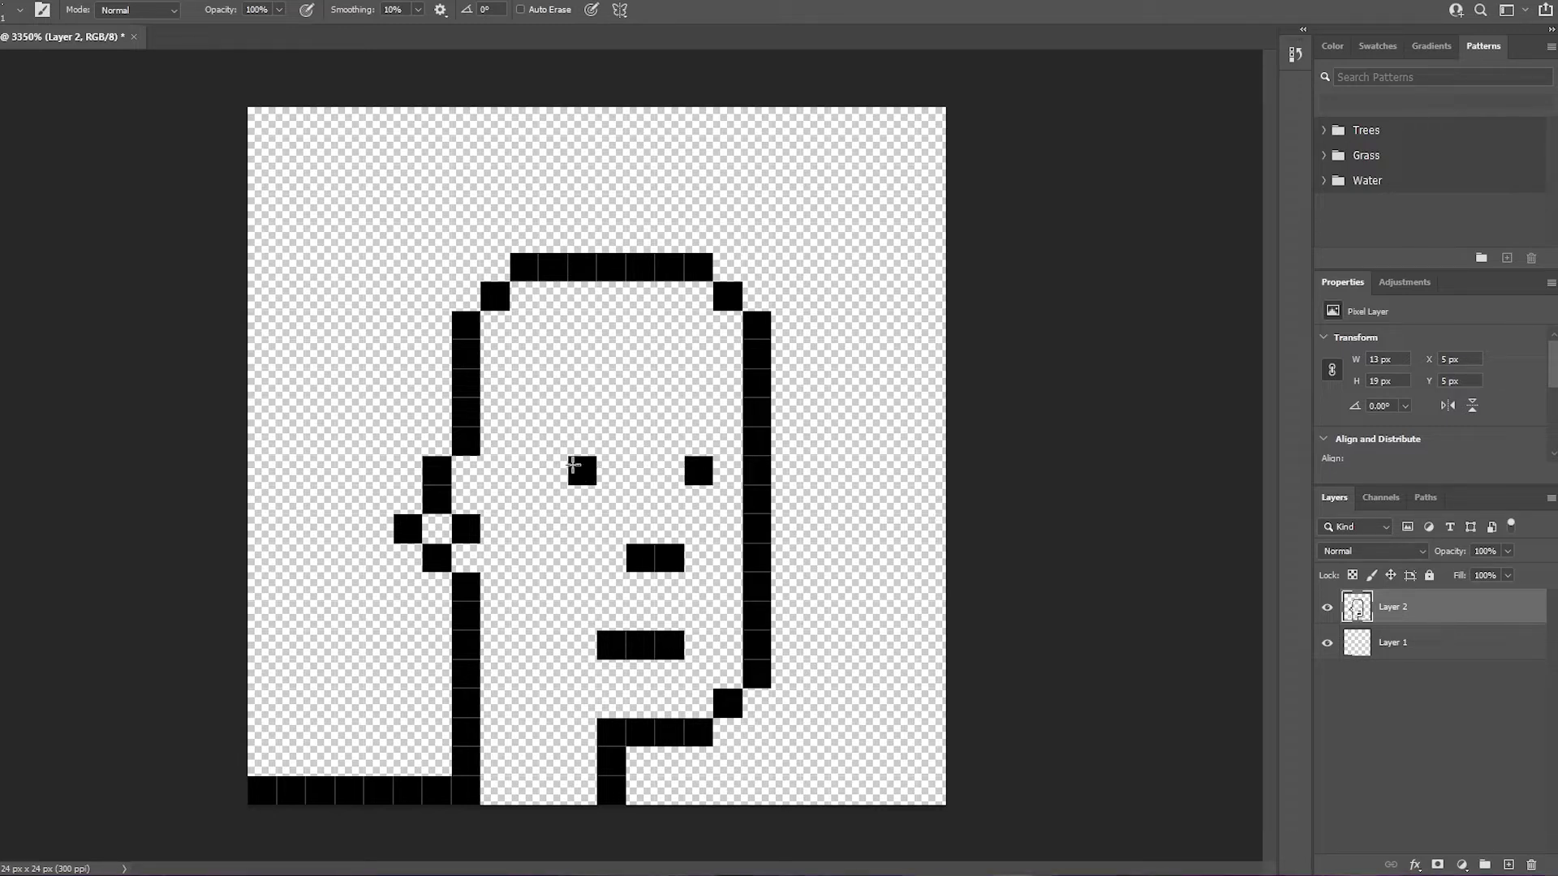
pyautogui.hotkey('ctrl', 'z')
pyautogui.hotkey('ctrl', 'shift', 'z')
# Delete Layer 1, which holds the black row along the canvas's bottom edge.
pyautogui.click(1453, 645)
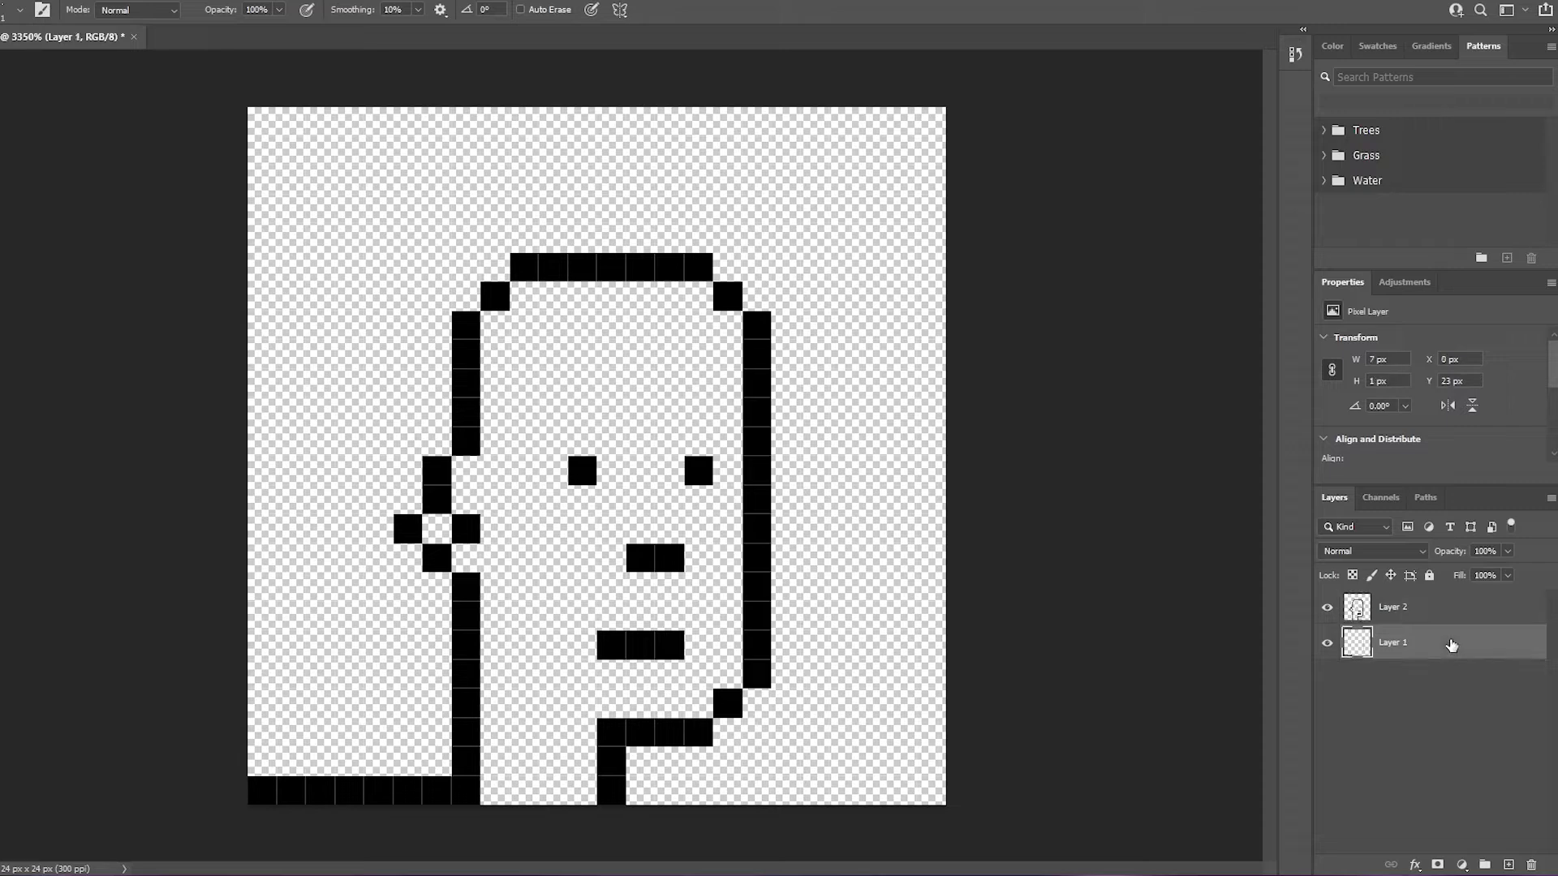
pyautogui.press('Delete')
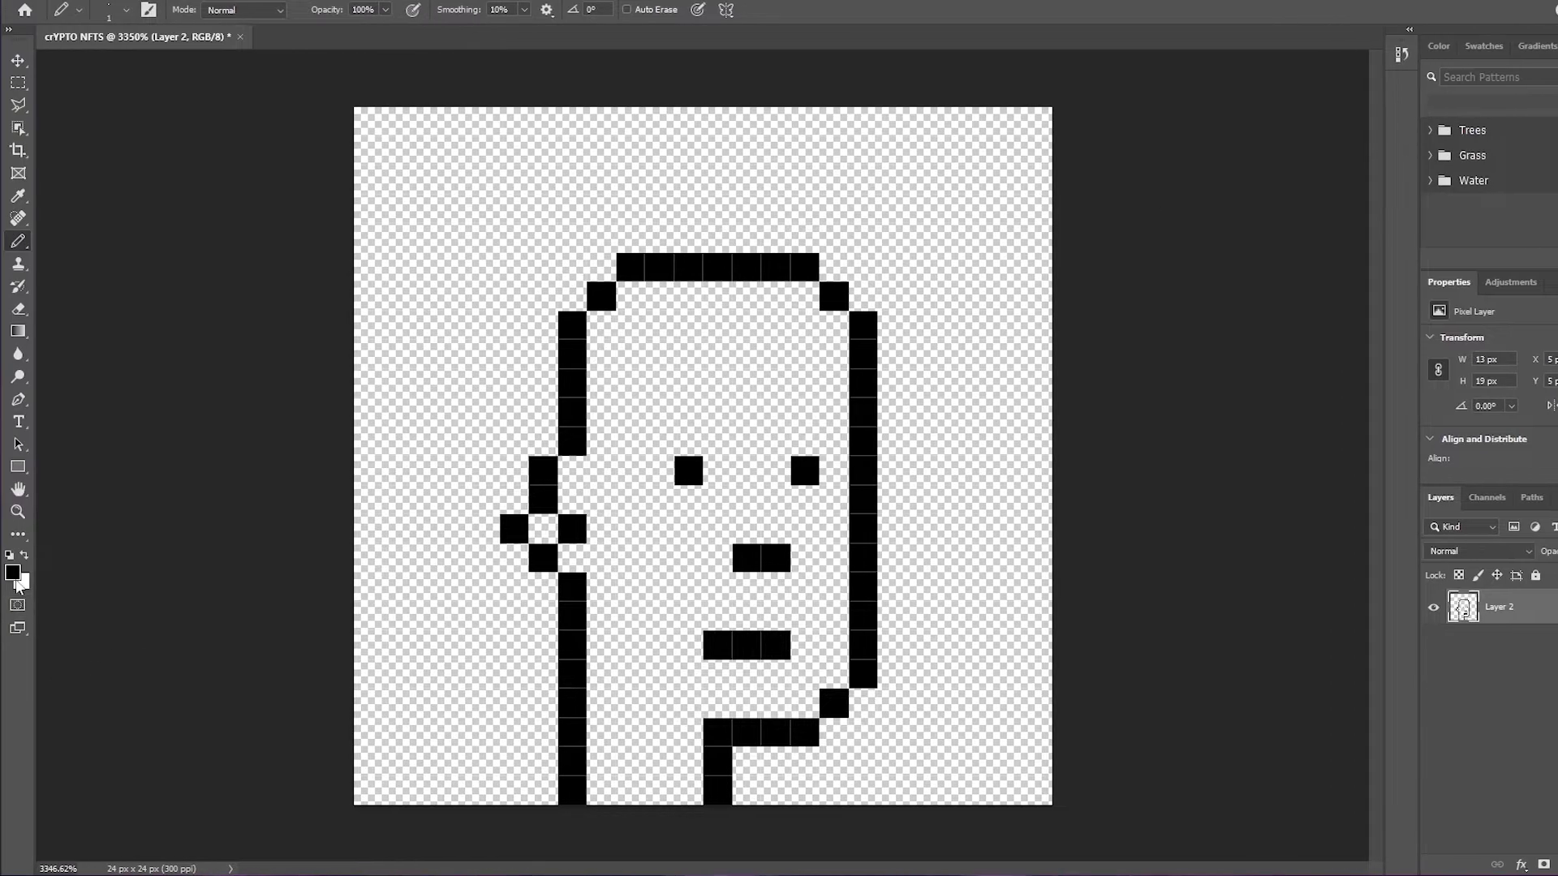
# Set the foreground colour to tan #dcbb6c and paint a patch of pixels around the left eye with the Pencil.
pyautogui.click(18, 573)
pyautogui.moveTo(851, 292); pyautogui.dragTo(848, 381)
pyautogui.moveTo(719, 199)
pyautogui.mouseDown()
pyautogui.moveTo(694, 172)
pyautogui.moveTo(696, 202)
pyautogui.moveTo(720, 179)
pyautogui.moveTo(716, 214)
pyautogui.mouseUp()
pyautogui.click(998, 176)
pyautogui.press('b')
pyautogui.moveTo(716, 529)
pyautogui.mouseDown()
pyautogui.moveTo(656, 520)
pyautogui.moveTo(638, 490)
pyautogui.moveTo(644, 435)
pyautogui.moveTo(654, 468)
pyautogui.moveTo(687, 441)
pyautogui.mouseUp()
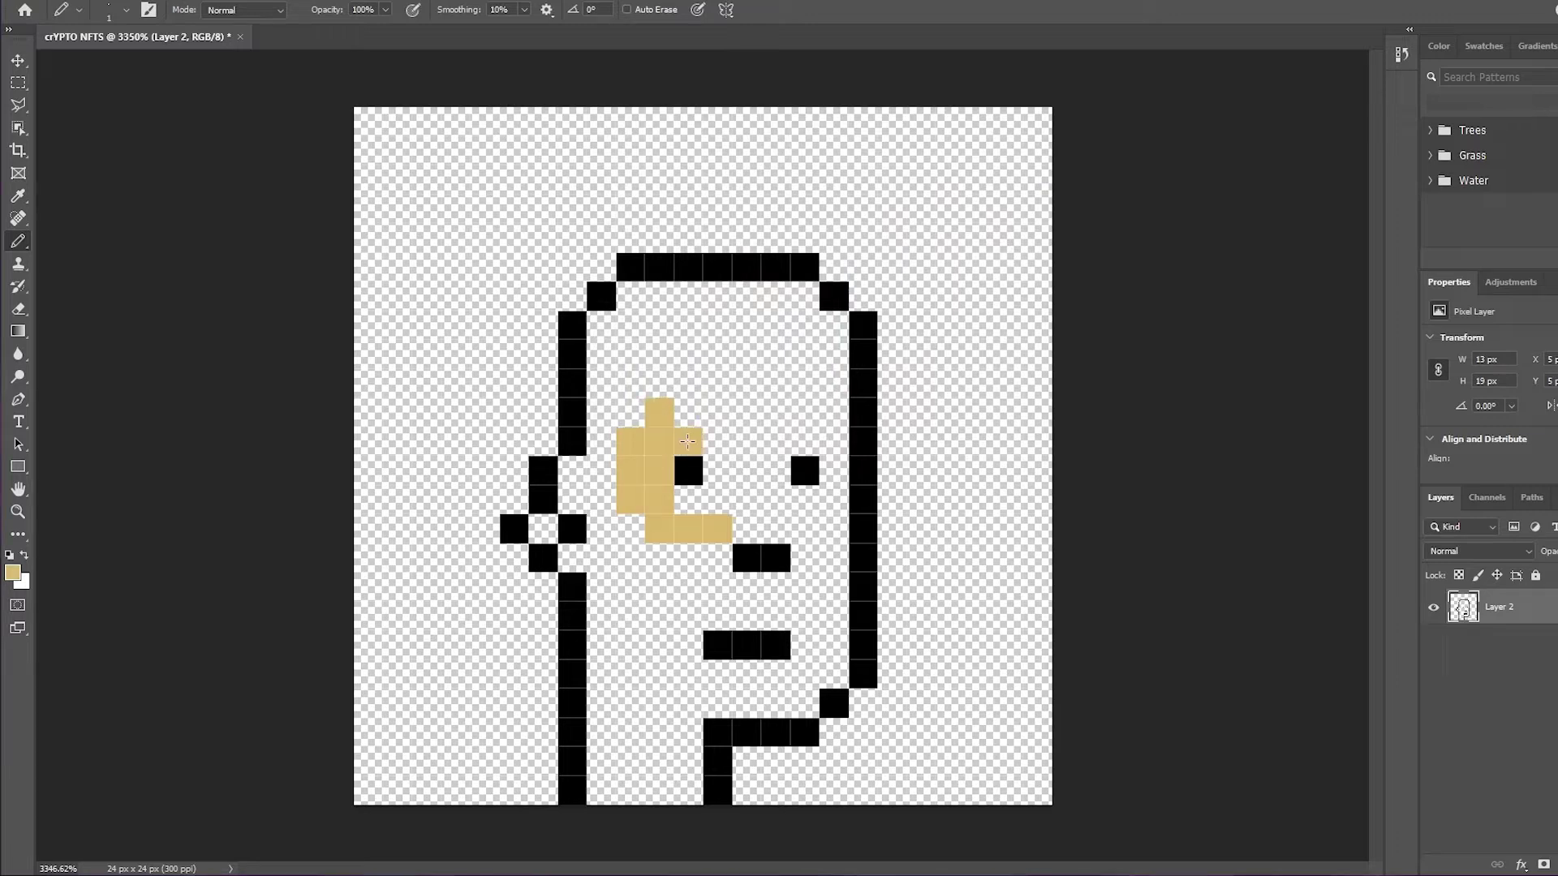
# Change the foreground colour to #f3d489 and paint the entire interior of the face, ear and neck.
pyautogui.click(14, 574)
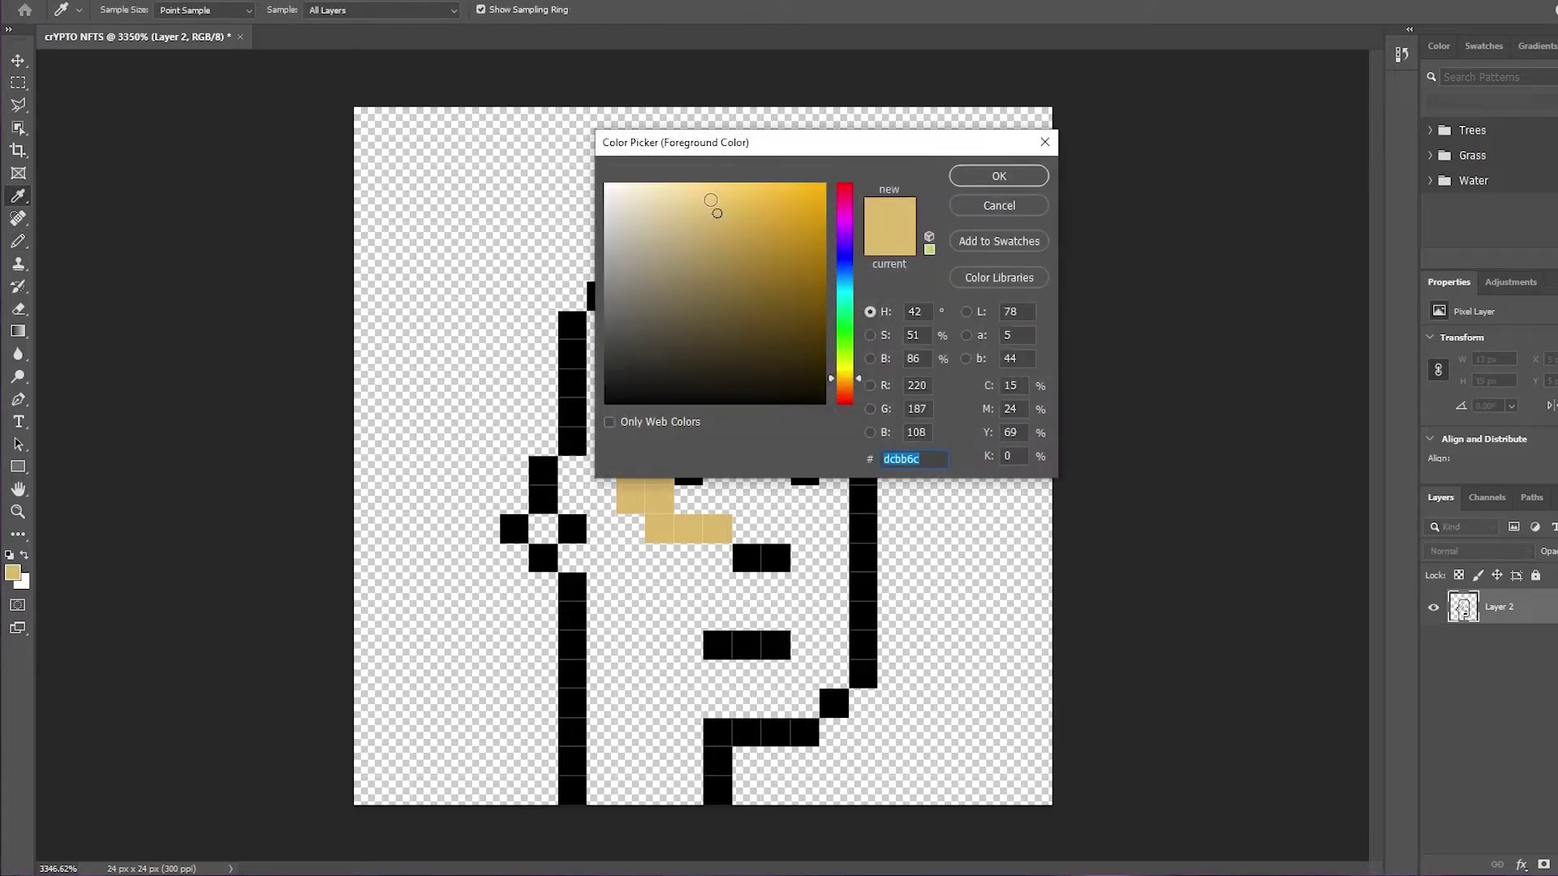
pyautogui.moveTo(717, 212); pyautogui.dragTo(700, 193)
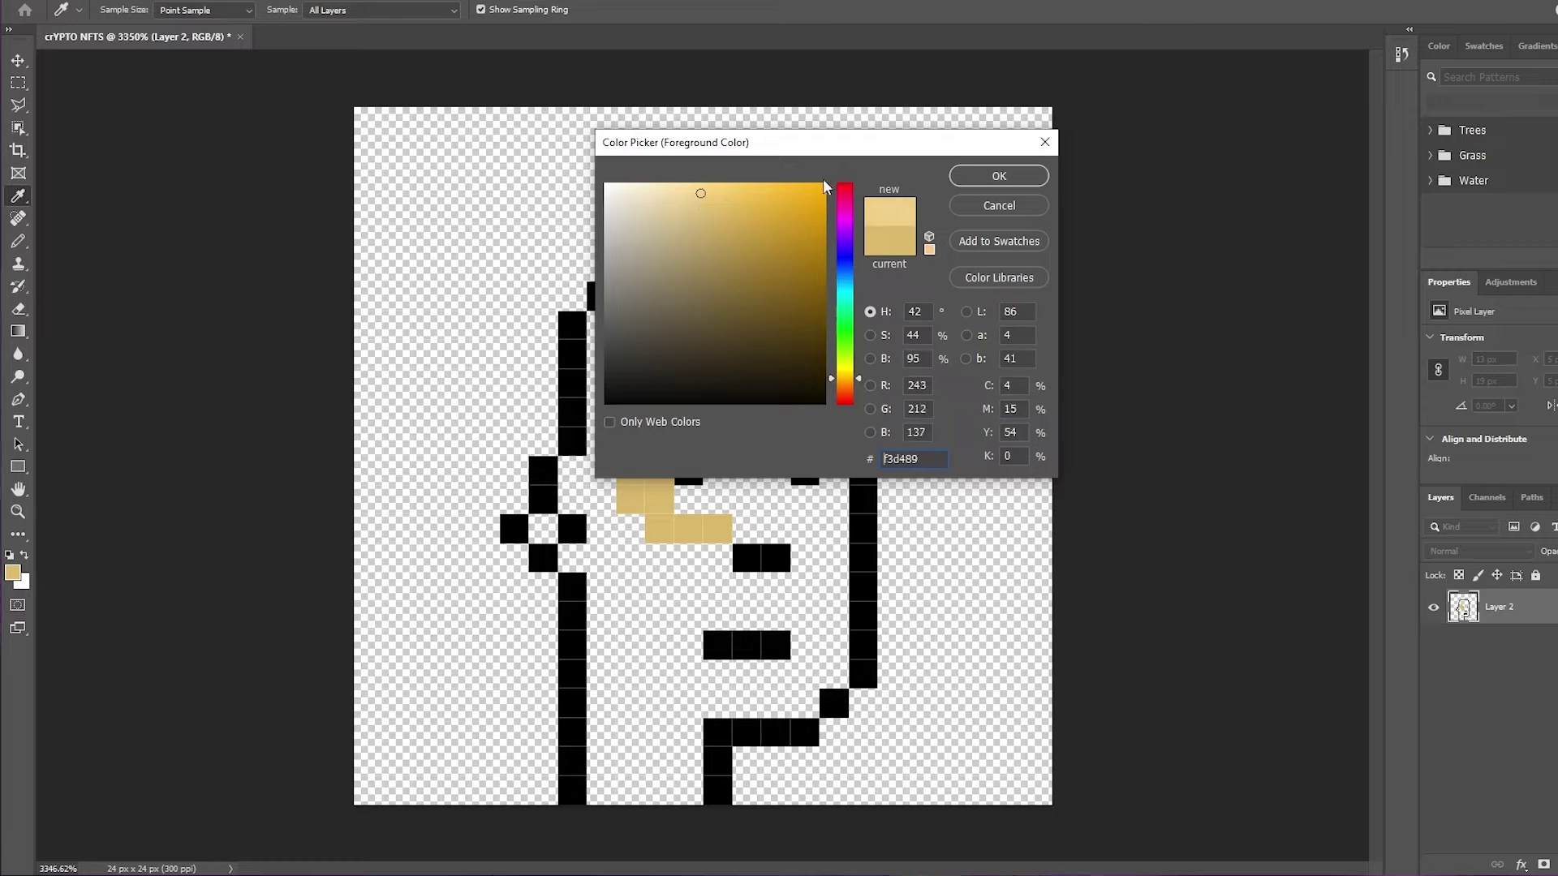
pyautogui.click(1002, 179)
pyautogui.moveTo(631, 384)
pyautogui.mouseDown()
pyautogui.moveTo(679, 410)
pyautogui.moveTo(633, 426)
pyautogui.moveTo(642, 473)
pyautogui.moveTo(690, 440)
pyautogui.moveTo(627, 473)
pyautogui.moveTo(628, 508)
pyautogui.moveTo(674, 539)
pyautogui.moveTo(720, 522)
pyautogui.moveTo(690, 500)
pyautogui.moveTo(756, 496)
pyautogui.moveTo(722, 471)
pyautogui.moveTo(775, 470)
pyautogui.moveTo(781, 456)
pyautogui.moveTo(715, 442)
pyautogui.moveTo(679, 300)
pyautogui.moveTo(633, 301)
pyautogui.moveTo(623, 332)
pyautogui.moveTo(602, 330)
pyautogui.moveTo(600, 490)
pyautogui.moveTo(582, 477)
pyautogui.moveTo(538, 528)
pyautogui.moveTo(579, 554)
pyautogui.moveTo(604, 526)
pyautogui.moveTo(608, 795)
pyautogui.moveTo(688, 793)
pyautogui.moveTo(694, 706)
pyautogui.moveTo(803, 706)
pyautogui.moveTo(831, 677)
pyautogui.moveTo(833, 353)
pyautogui.moveTo(804, 302)
pyautogui.moveTo(716, 296)
pyautogui.moveTo(717, 354)
pyautogui.moveTo(748, 383)
pyautogui.moveTo(774, 323)
pyautogui.moveTo(747, 412)
pyautogui.moveTo(804, 406)
pyautogui.moveTo(804, 442)
pyautogui.moveTo(632, 354)
pyautogui.moveTo(661, 335)
pyautogui.mouseUp()
pyautogui.moveTo(634, 528)
pyautogui.mouseDown()
pyautogui.moveTo(807, 519)
pyautogui.moveTo(629, 542)
pyautogui.moveTo(622, 572)
pyautogui.moveTo(708, 562)
pyautogui.moveTo(707, 589)
pyautogui.moveTo(761, 587)
pyautogui.moveTo(809, 564)
pyautogui.moveTo(805, 612)
pyautogui.moveTo(664, 604)
pyautogui.moveTo(693, 581)
pyautogui.moveTo(679, 604)
pyautogui.moveTo(691, 682)
pyautogui.moveTo(810, 642)
pyautogui.mouseUp()
pyautogui.moveTo(637, 612)
pyautogui.mouseDown()
pyautogui.moveTo(654, 728)
pyautogui.moveTo(634, 738)
pyautogui.moveTo(636, 671)
pyautogui.moveTo(632, 763)
pyautogui.mouseUp()
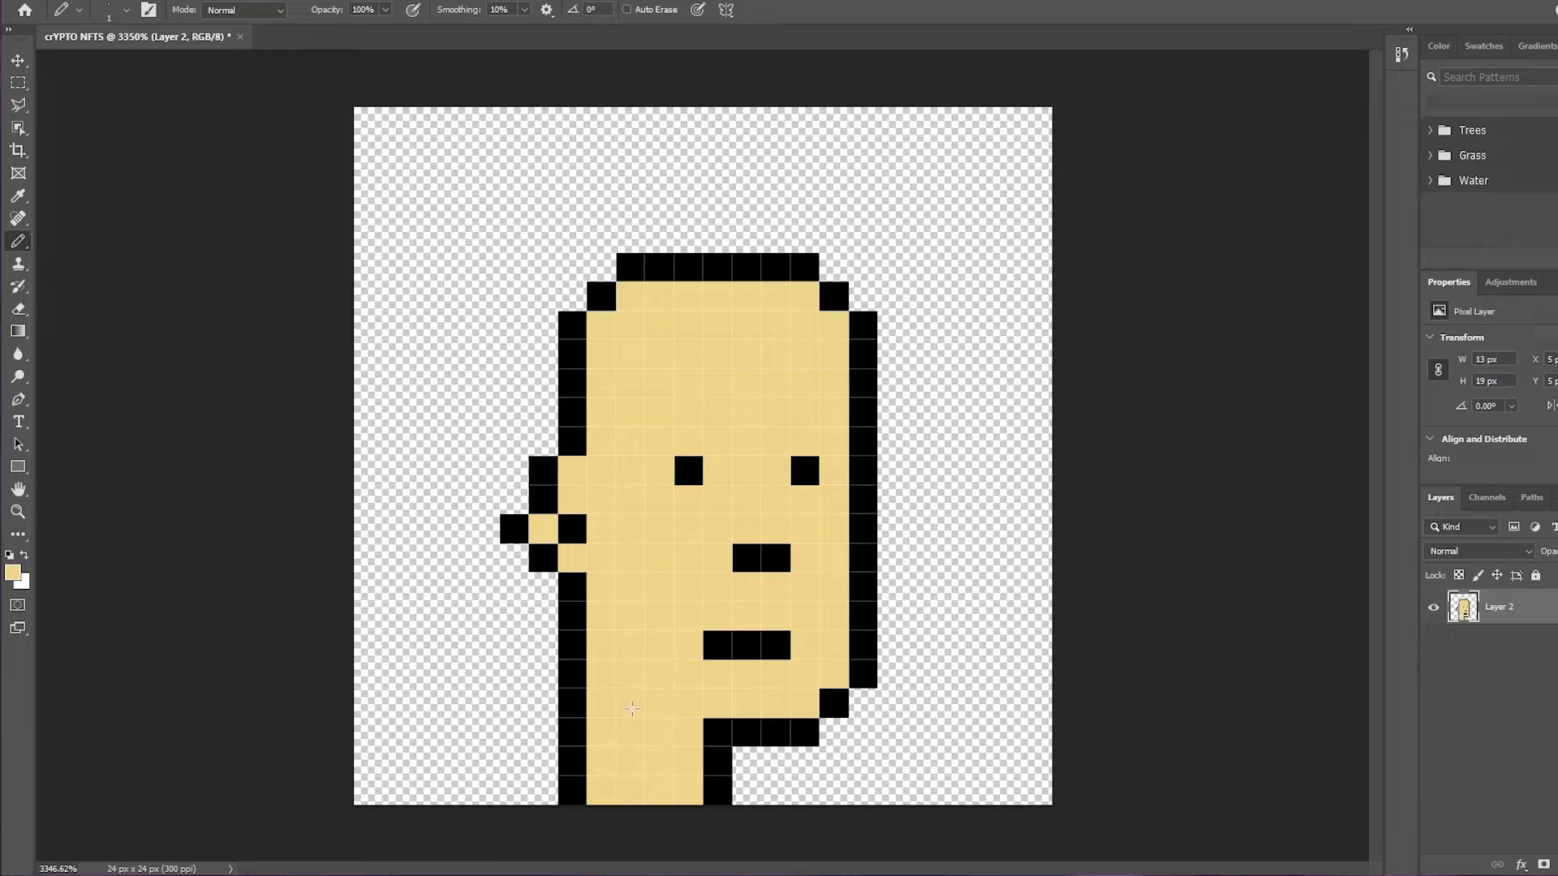
# Keep the background colour white (#ffffff) and paint one white pixel directly left of each black eye pixel.
pyautogui.click(21, 581)
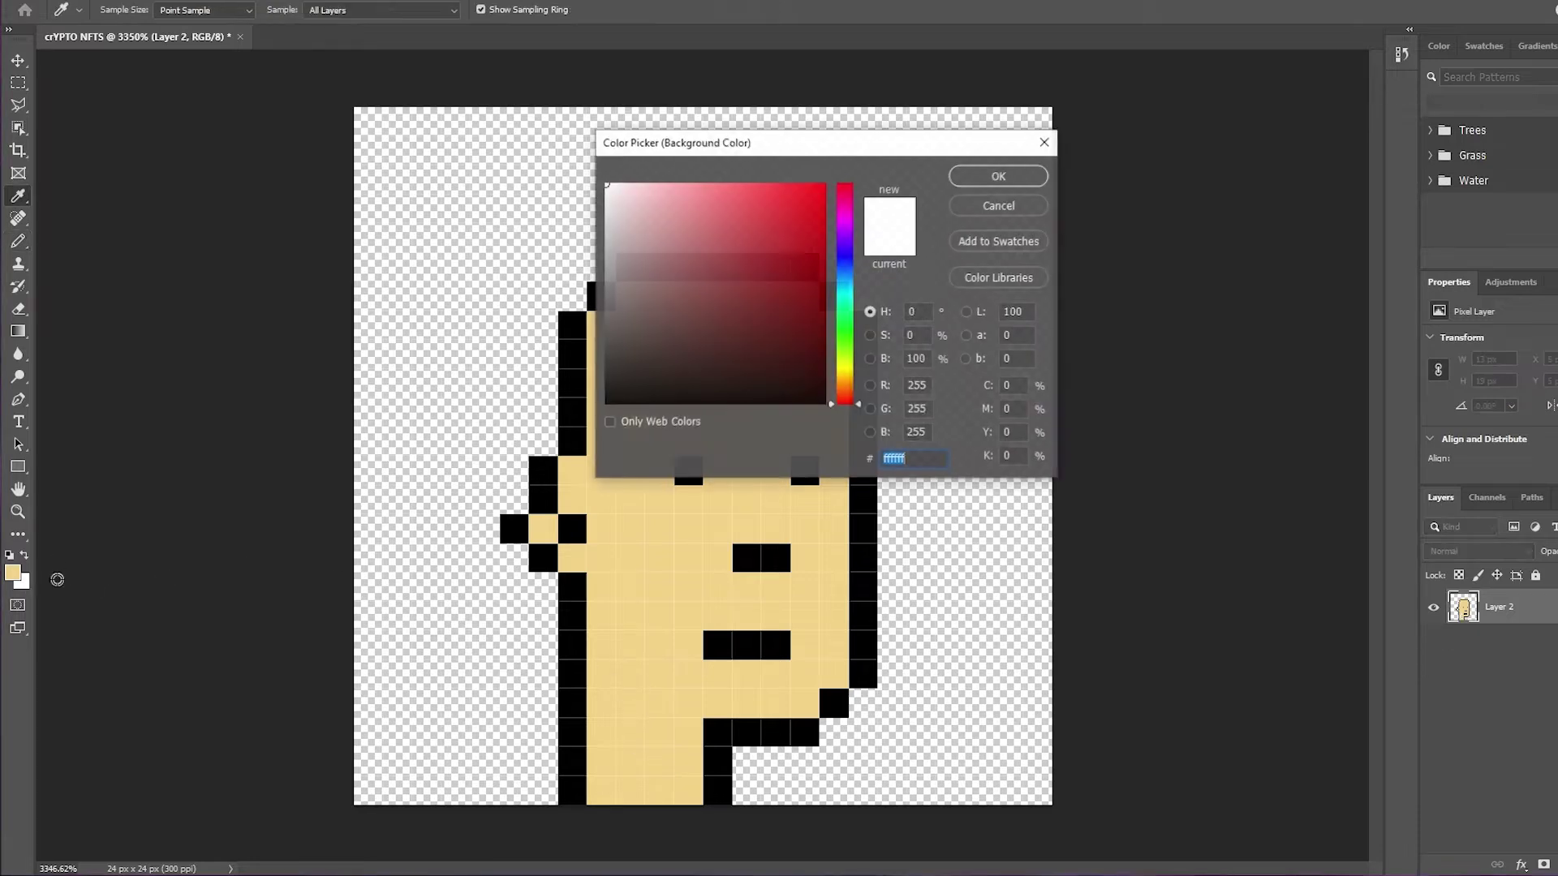
pyautogui.click(999, 177)
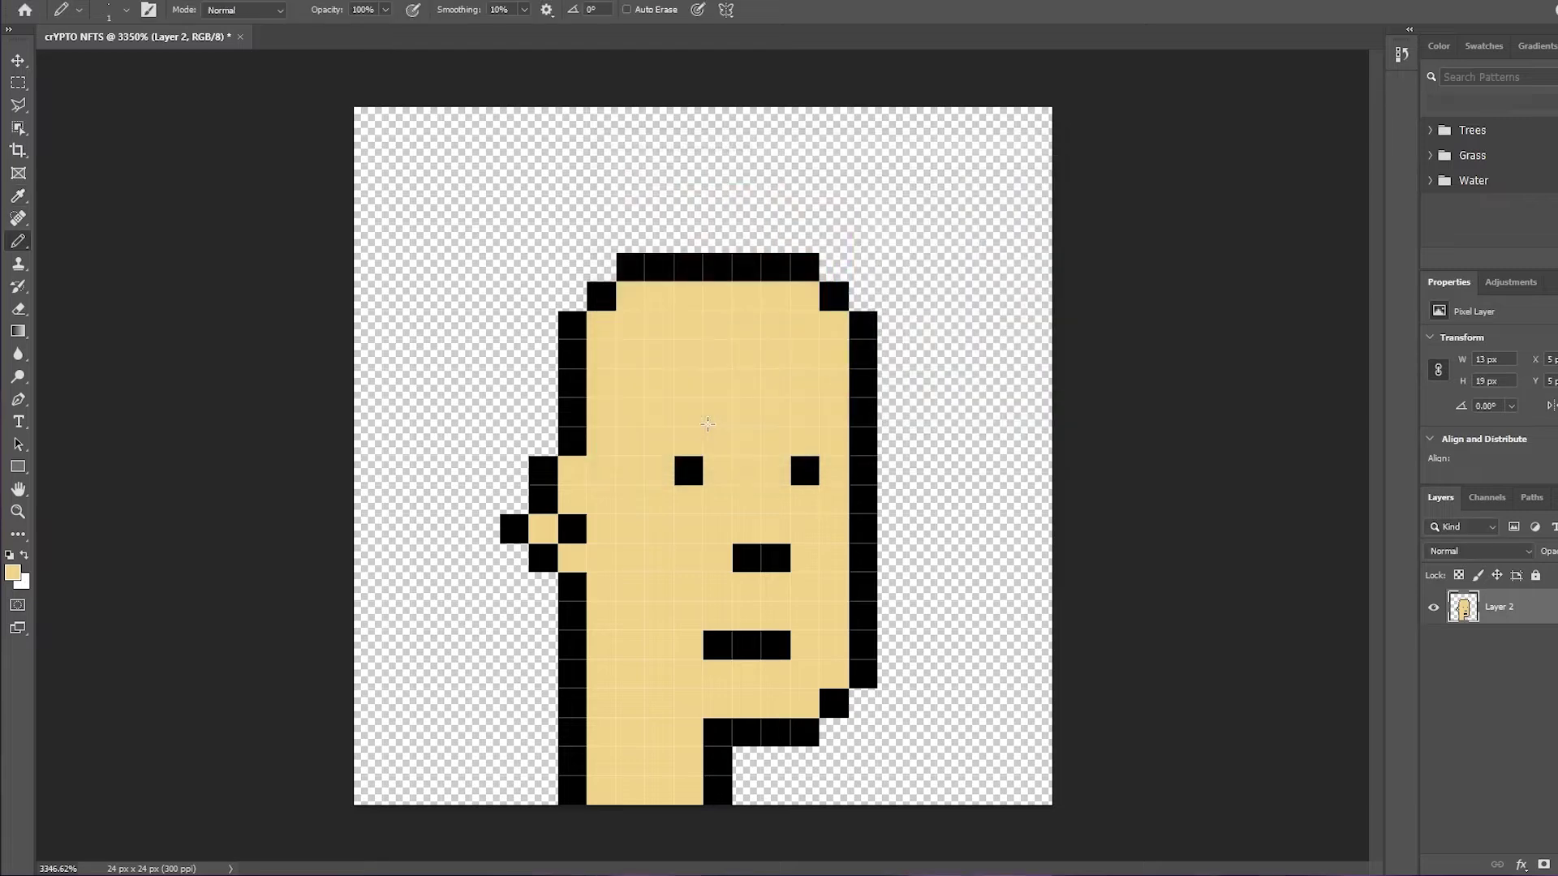
pyautogui.click(654, 474)
pyautogui.click(776, 470)
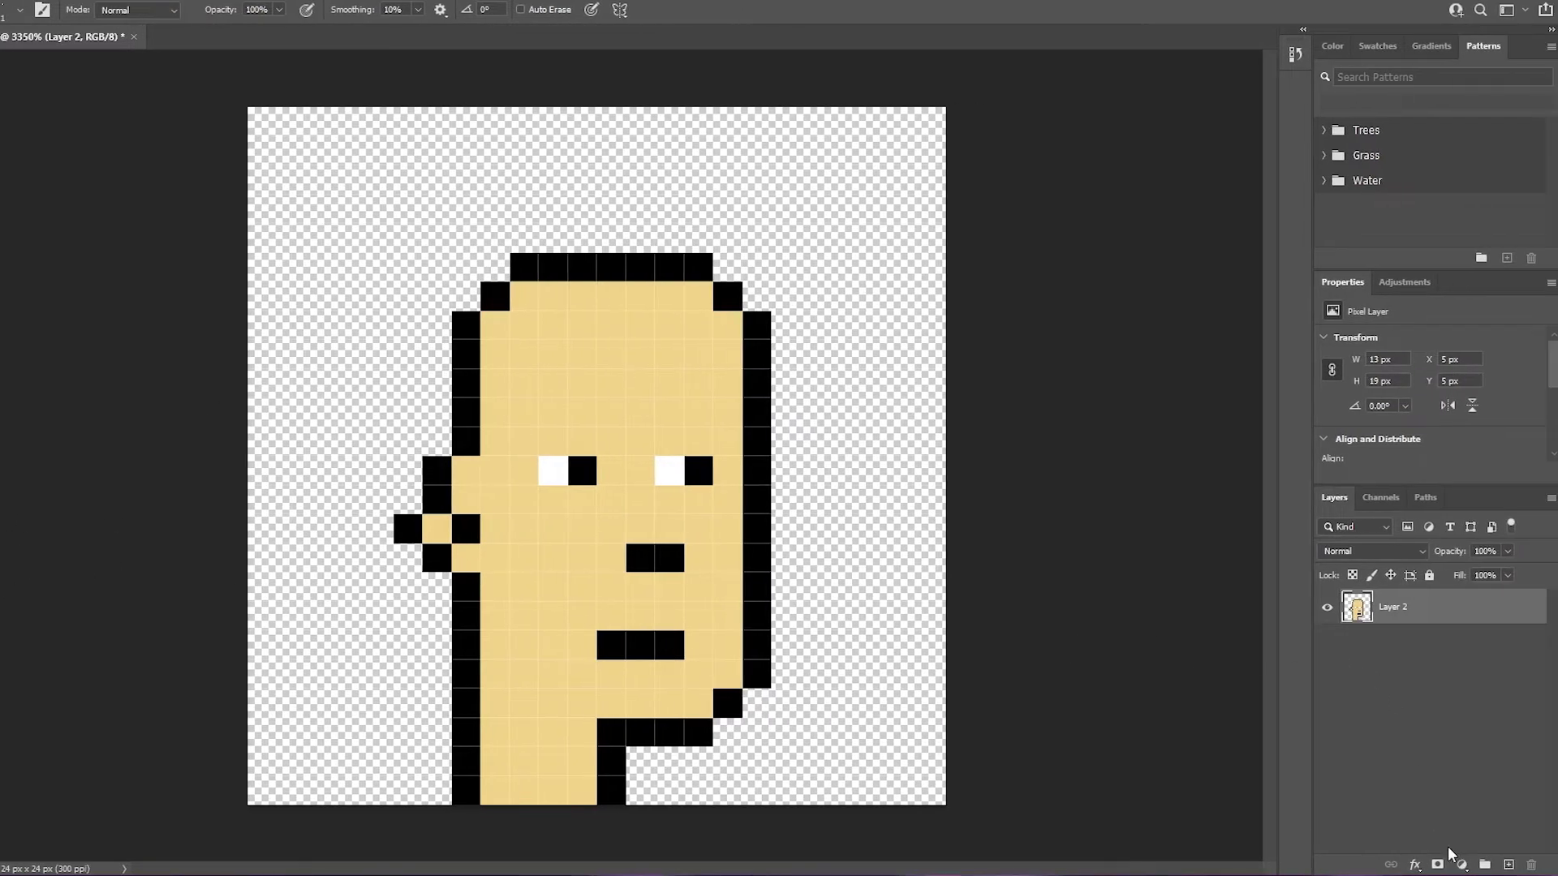
# Create a layer group named Face and move Layer 2 into it.
pyautogui.click(1488, 865)
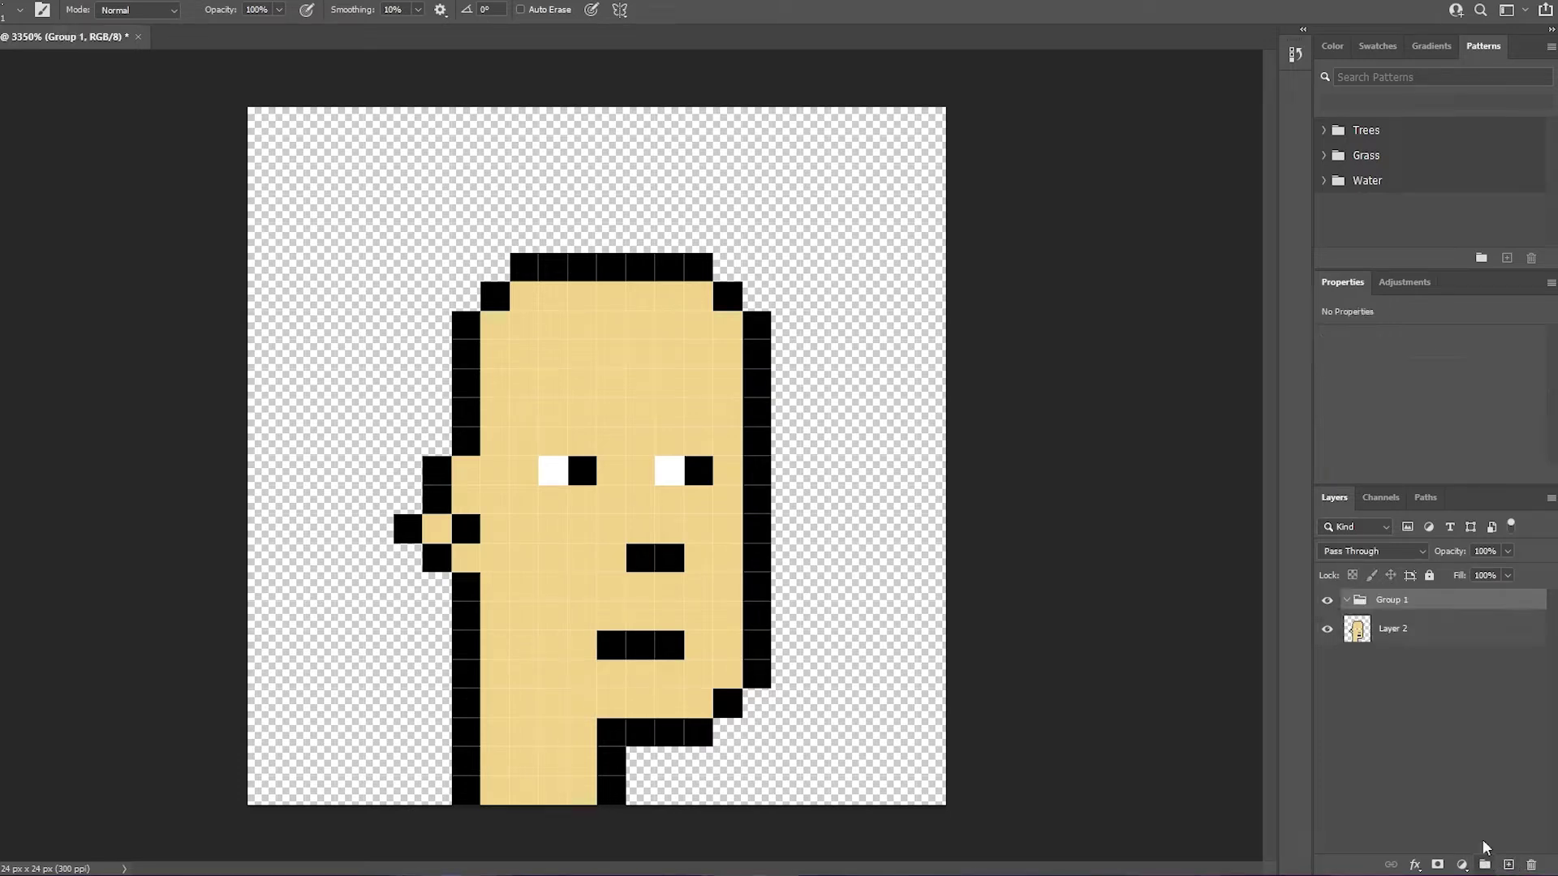
pyautogui.doubleClick(1386, 601)
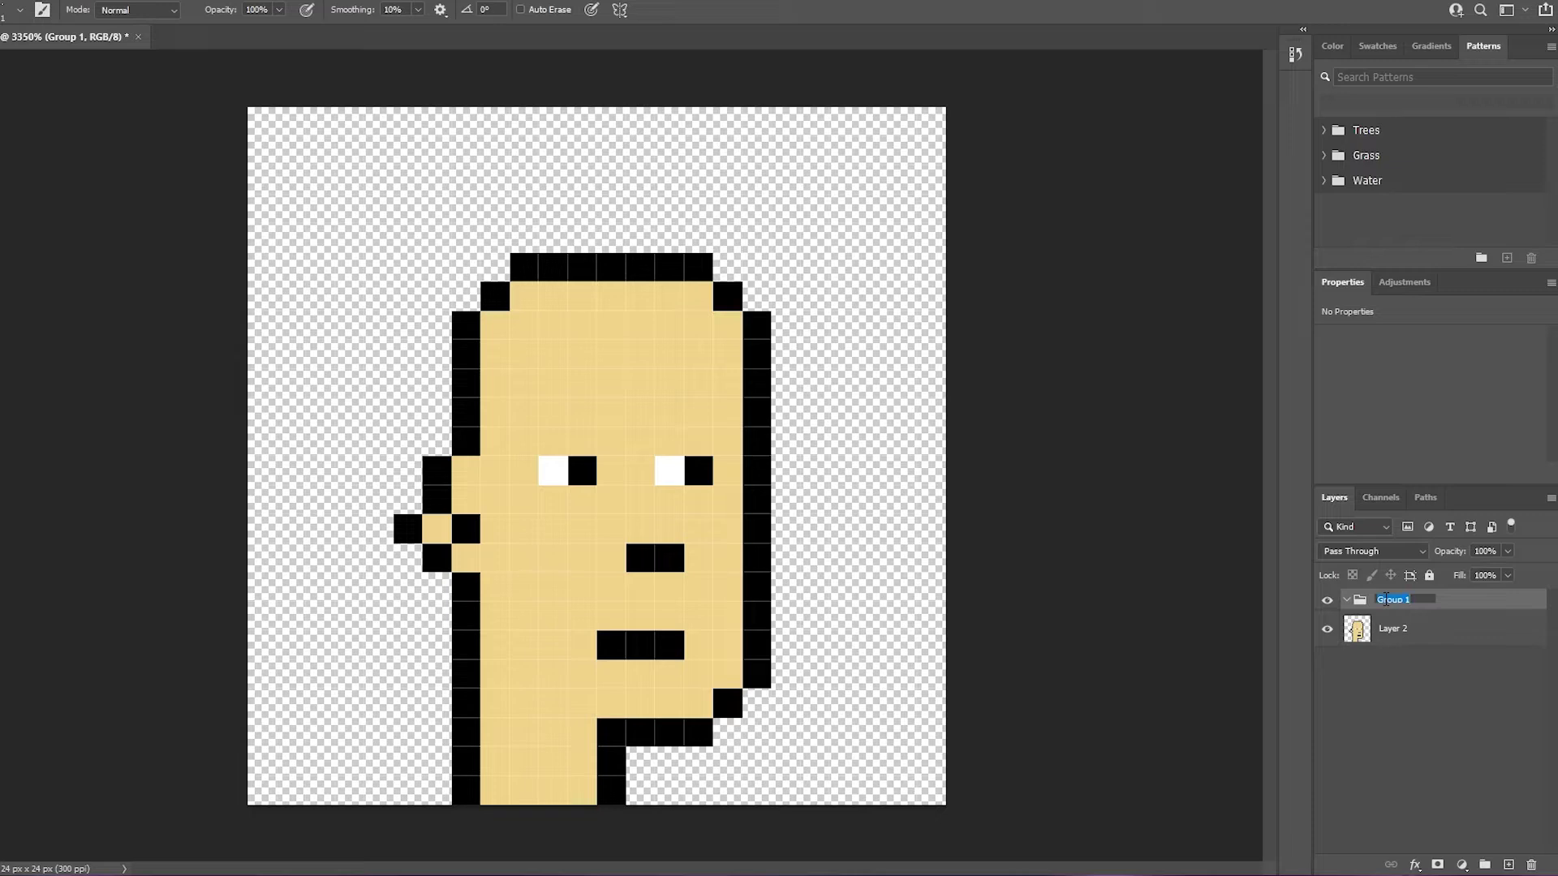
pyautogui.write('Face')
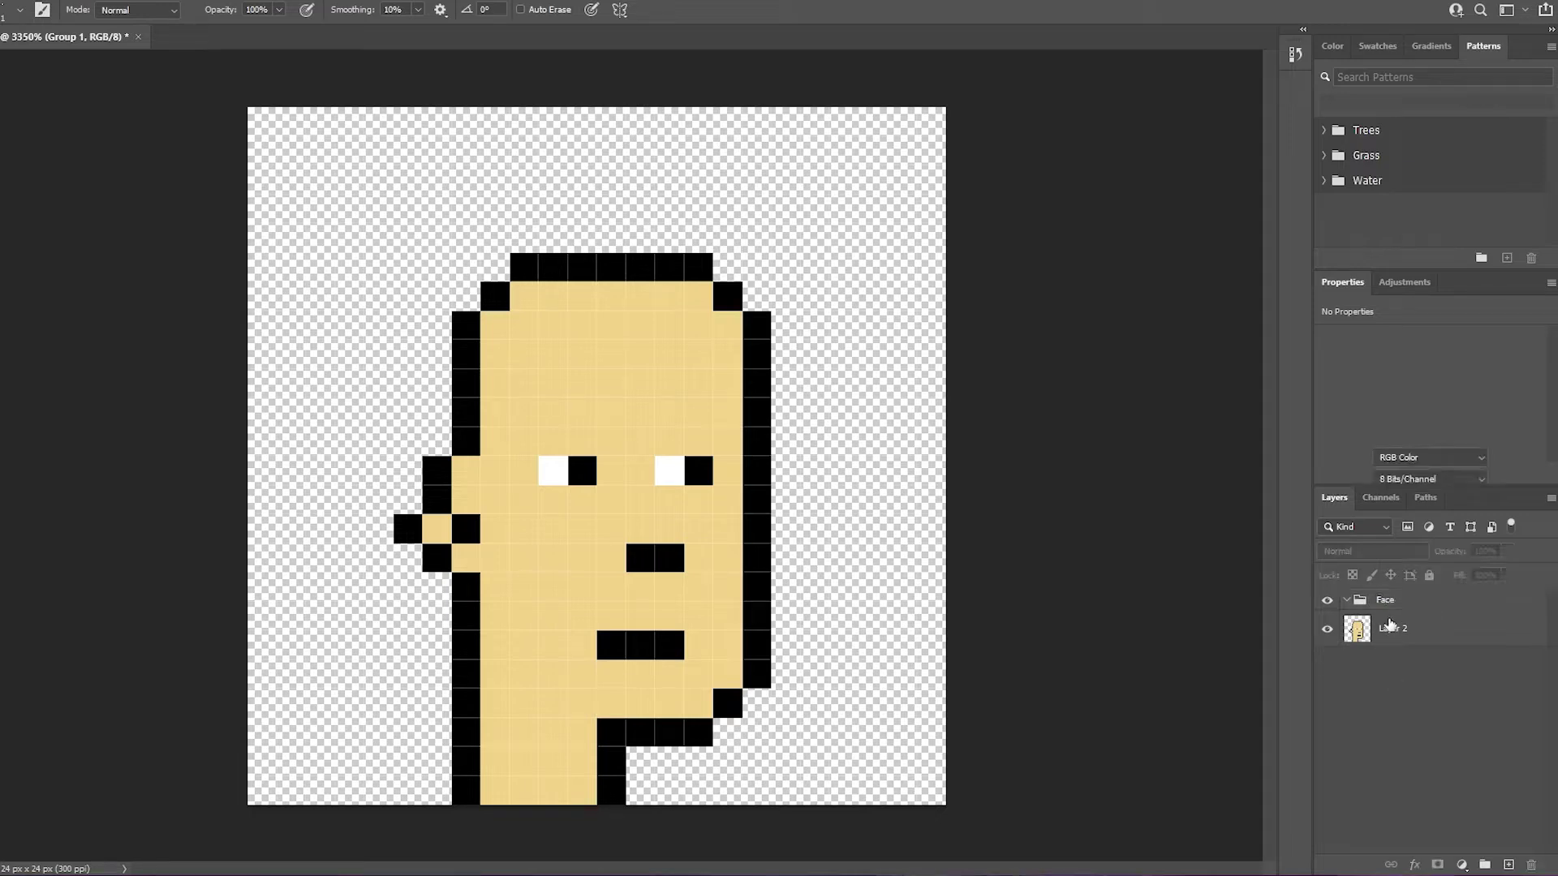
pyautogui.moveTo(1389, 630); pyautogui.dragTo(1390, 611)
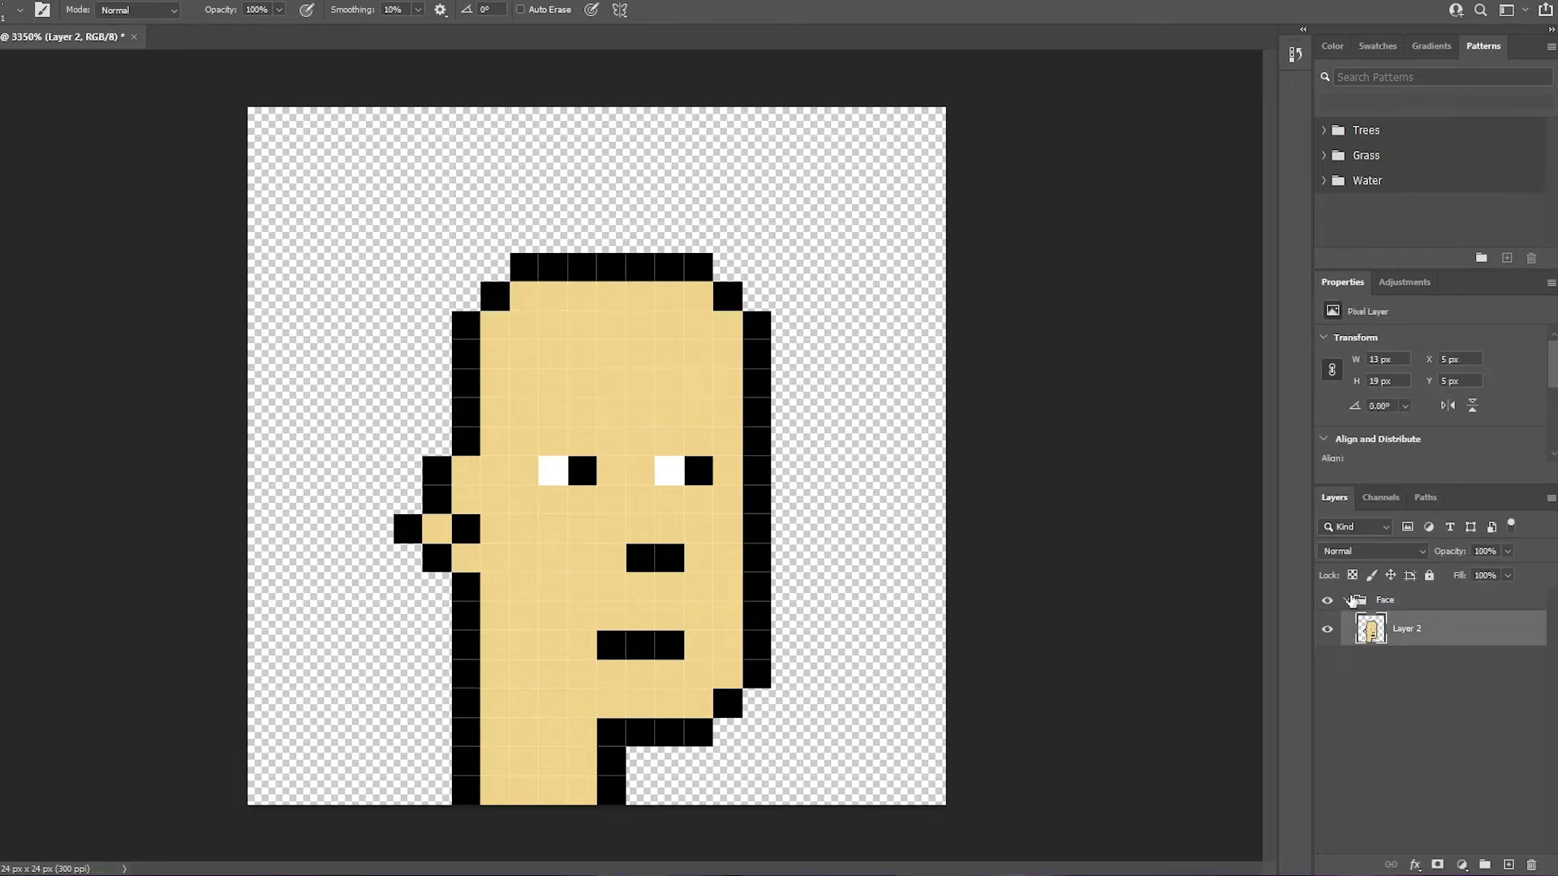
# Add a new empty layer above Layer 2 inside the Face group.
pyautogui.click(1436, 723)
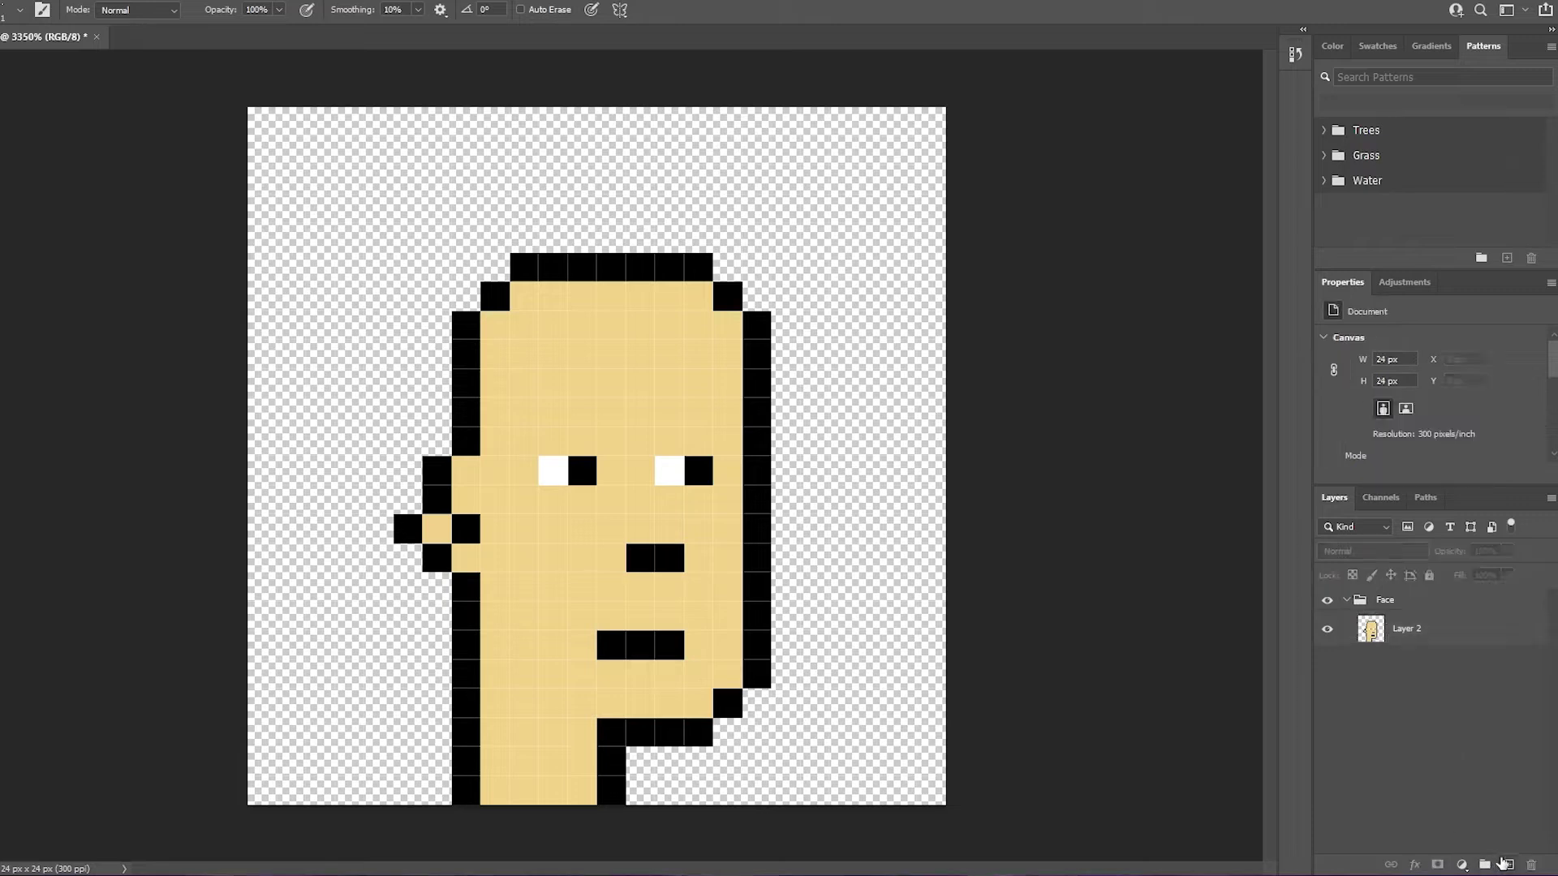
pyautogui.click(1507, 865)
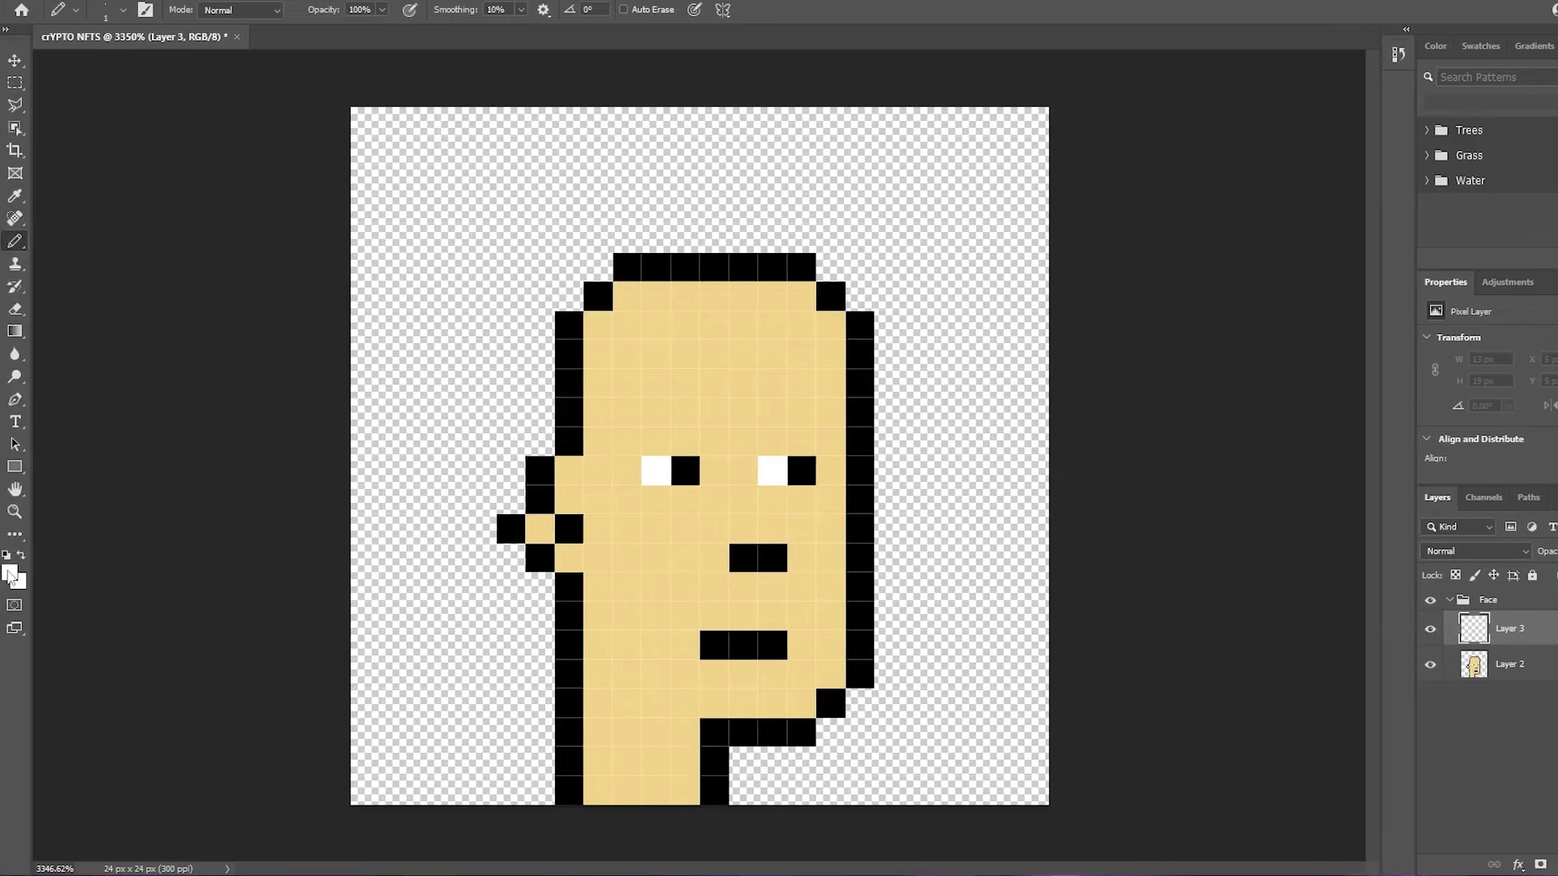
pyautogui.click(10, 574)
pyautogui.click(557, 433)
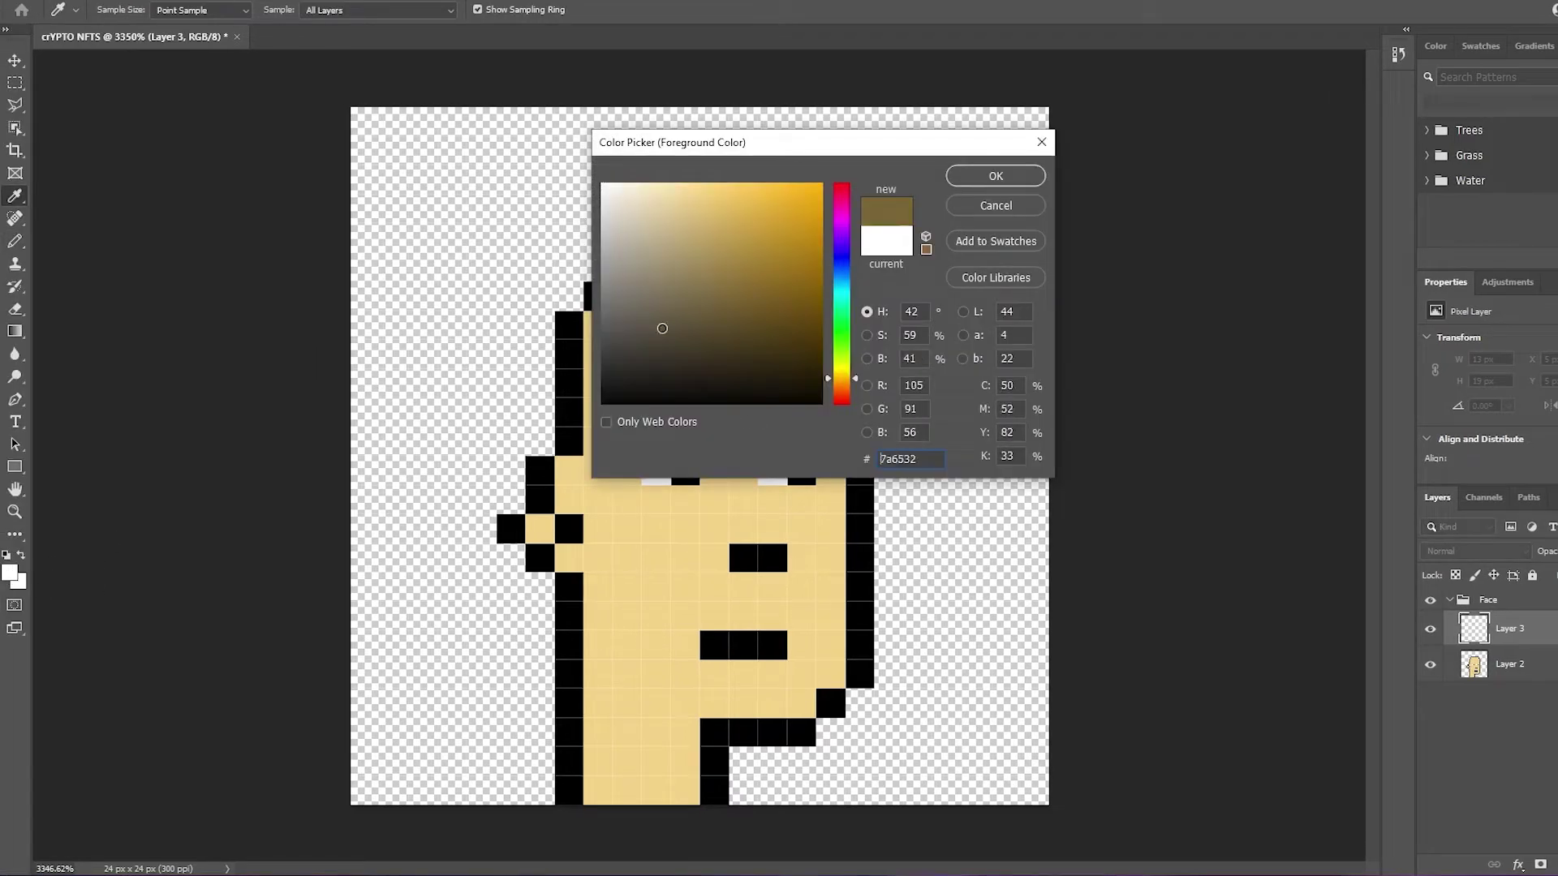
pyautogui.click(963, 177)
pyautogui.press('b')
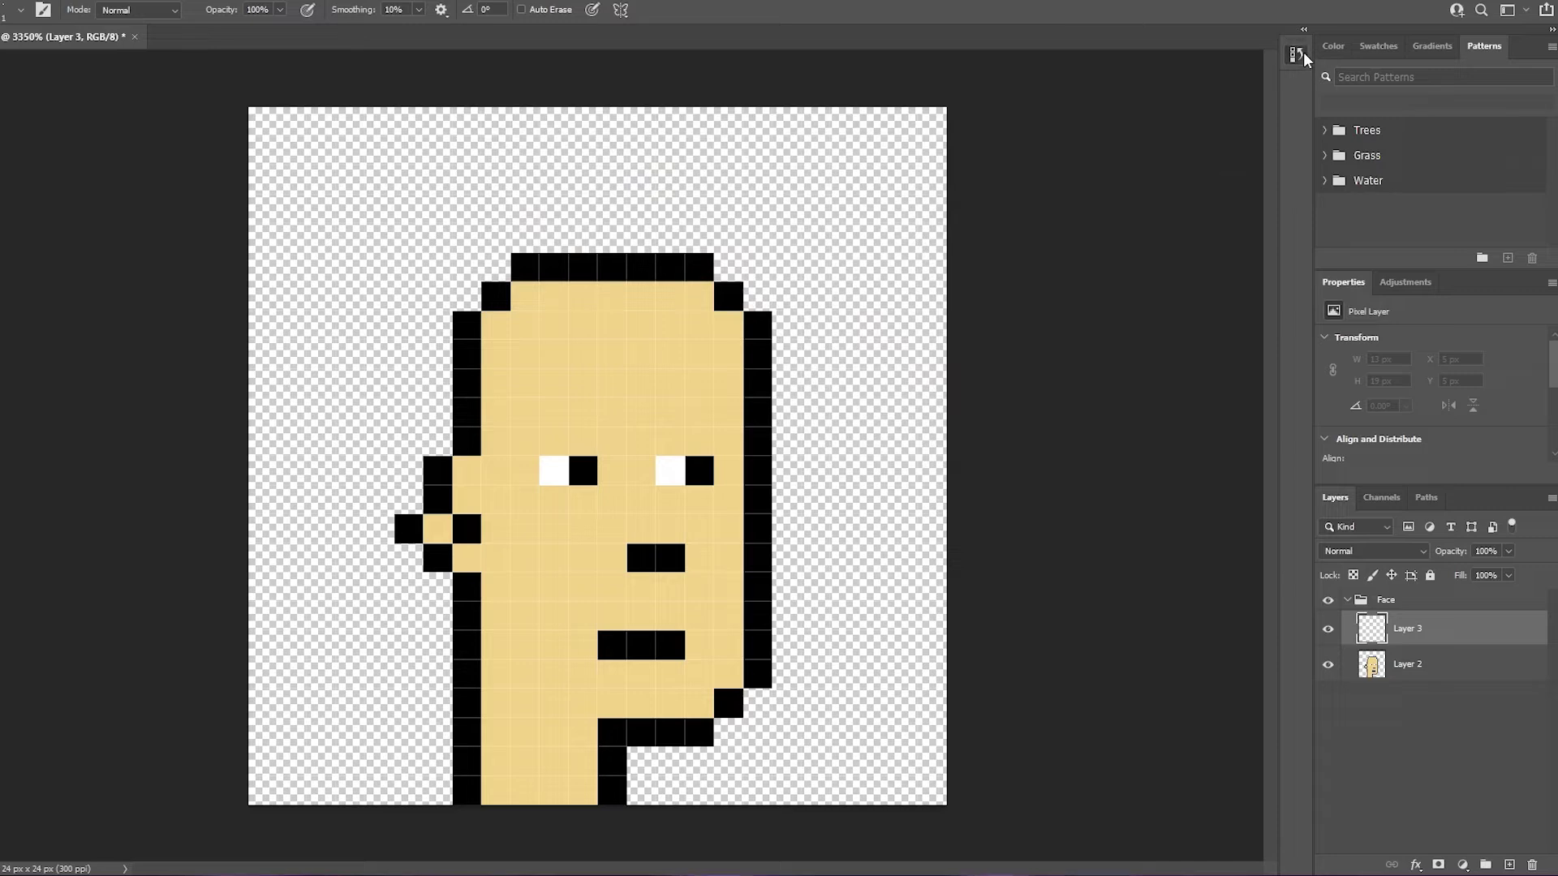
# Set the foreground colour to blue and paint a hat 11 px wide and 5 px high over the top of the head on Layer 3.
pyautogui.click(1398, 53)
pyautogui.click(1436, 46)
pyautogui.click(1373, 104)
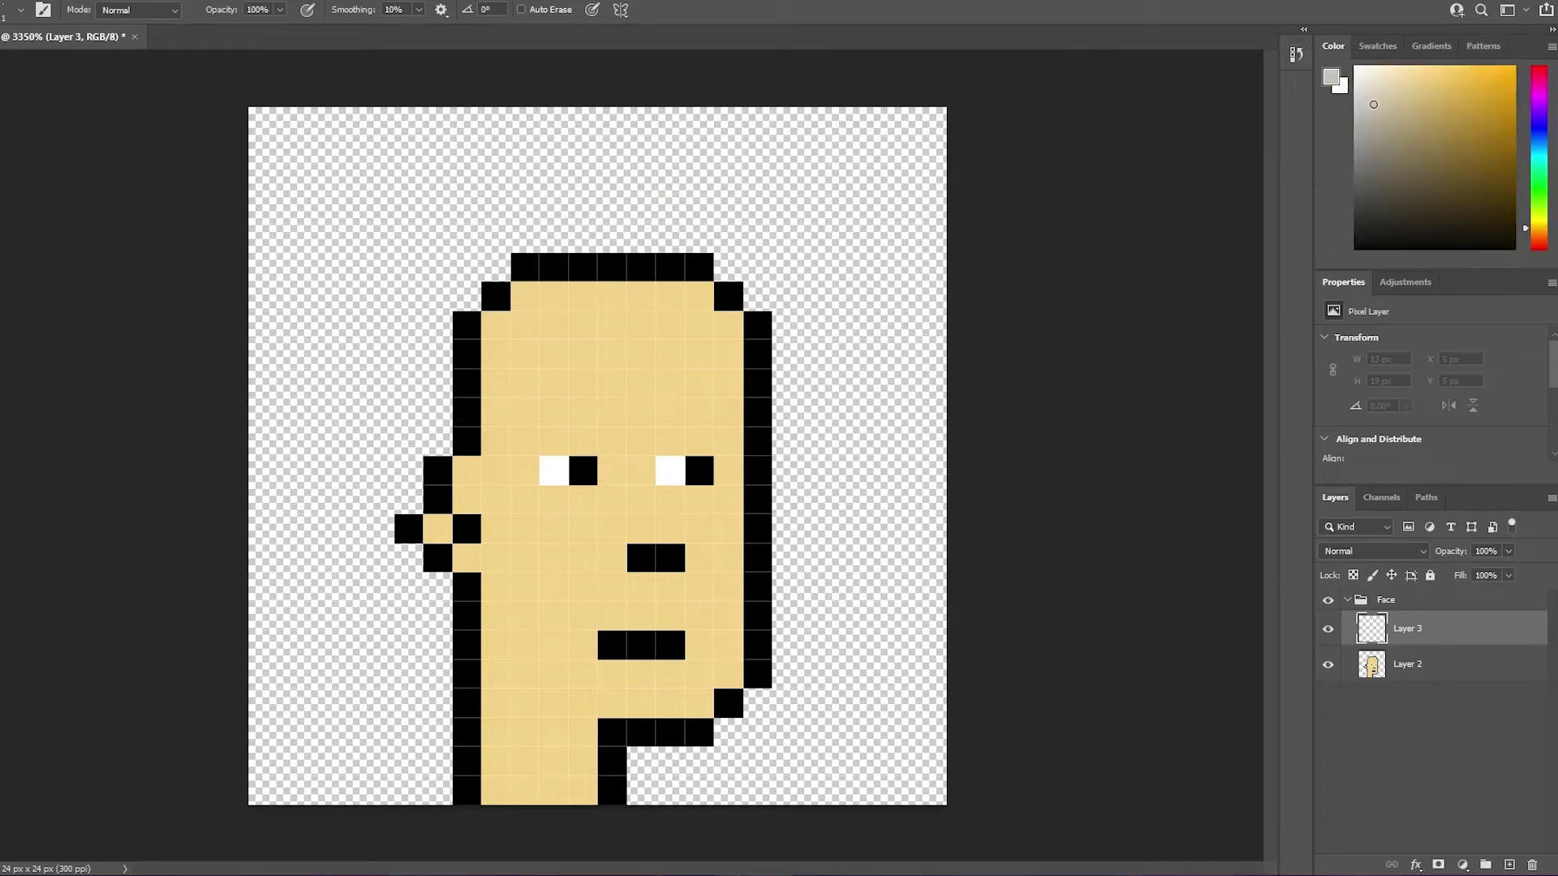
pyautogui.click(1541, 130)
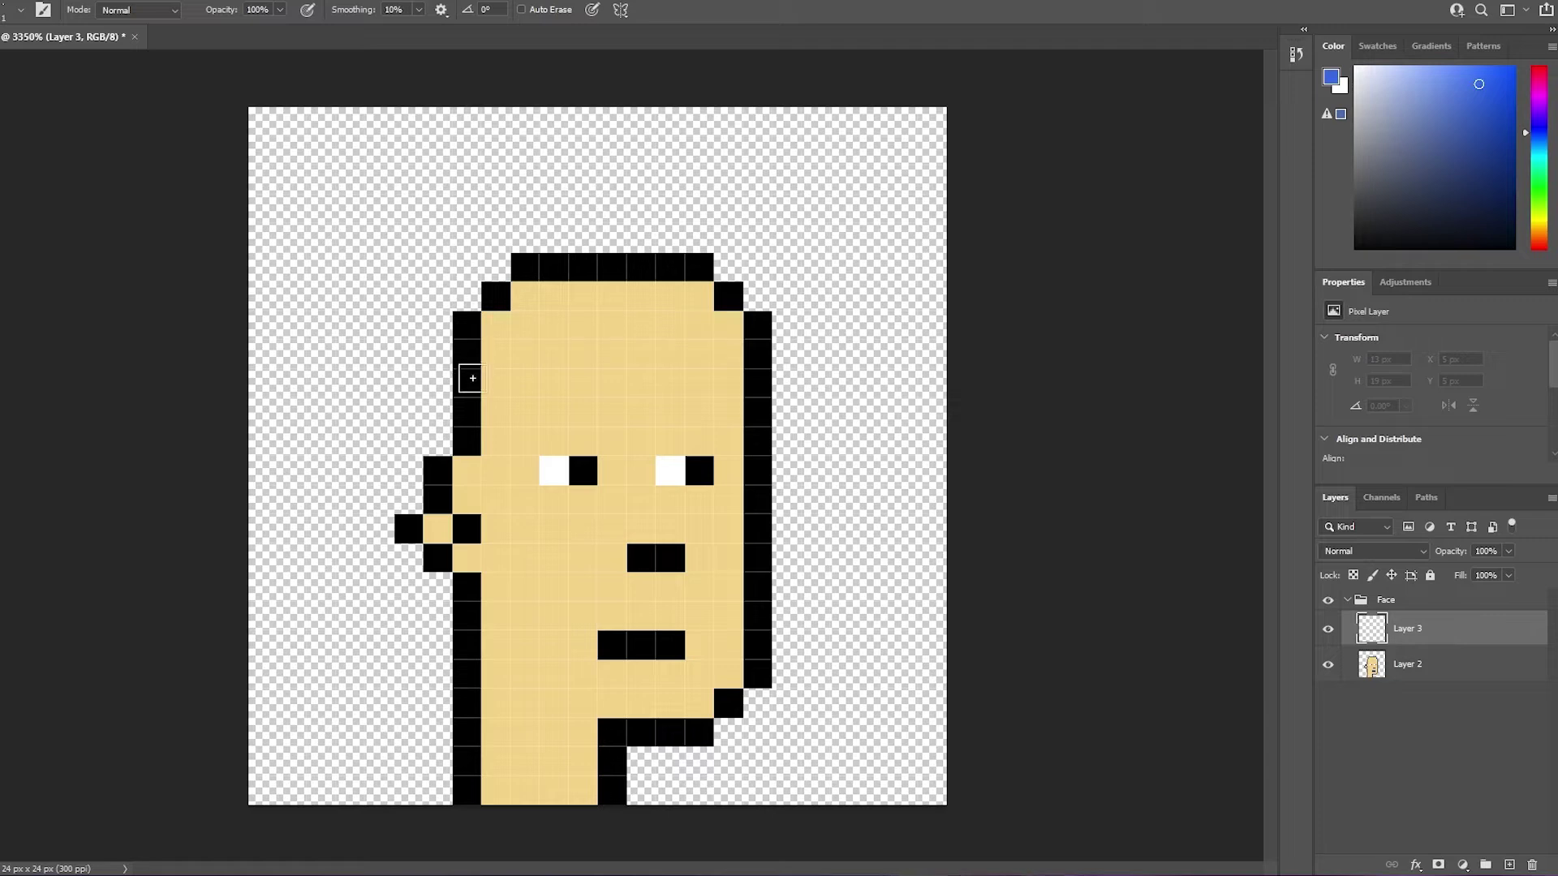
pyautogui.moveTo(467, 355)
pyautogui.mouseDown()
pyautogui.moveTo(748, 366)
pyautogui.moveTo(759, 334)
pyautogui.moveTo(481, 335)
pyautogui.moveTo(558, 322)
pyautogui.moveTo(507, 299)
pyautogui.moveTo(722, 303)
pyautogui.moveTo(701, 298)
pyautogui.moveTo(699, 276)
pyautogui.moveTo(532, 271)
pyautogui.moveTo(557, 248)
pyautogui.moveTo(674, 240)
pyautogui.mouseUp()
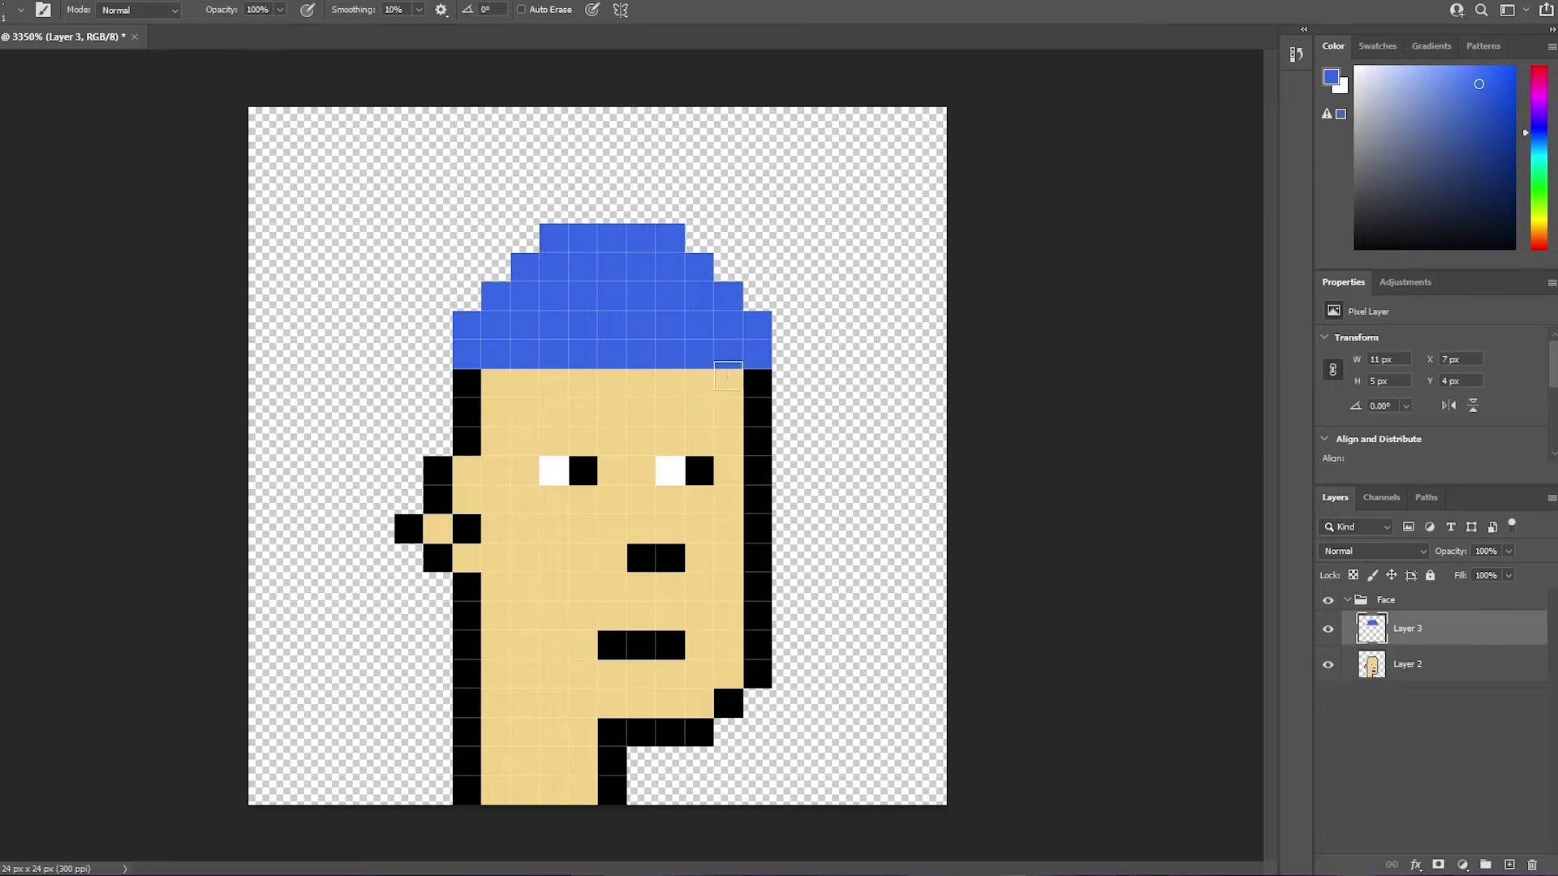
# Try a sixth blue row along the hat's lower edge, compare the hat with and without it, and undo the row.
pyautogui.moveTo(757, 380); pyautogui.dragTo(468, 378)
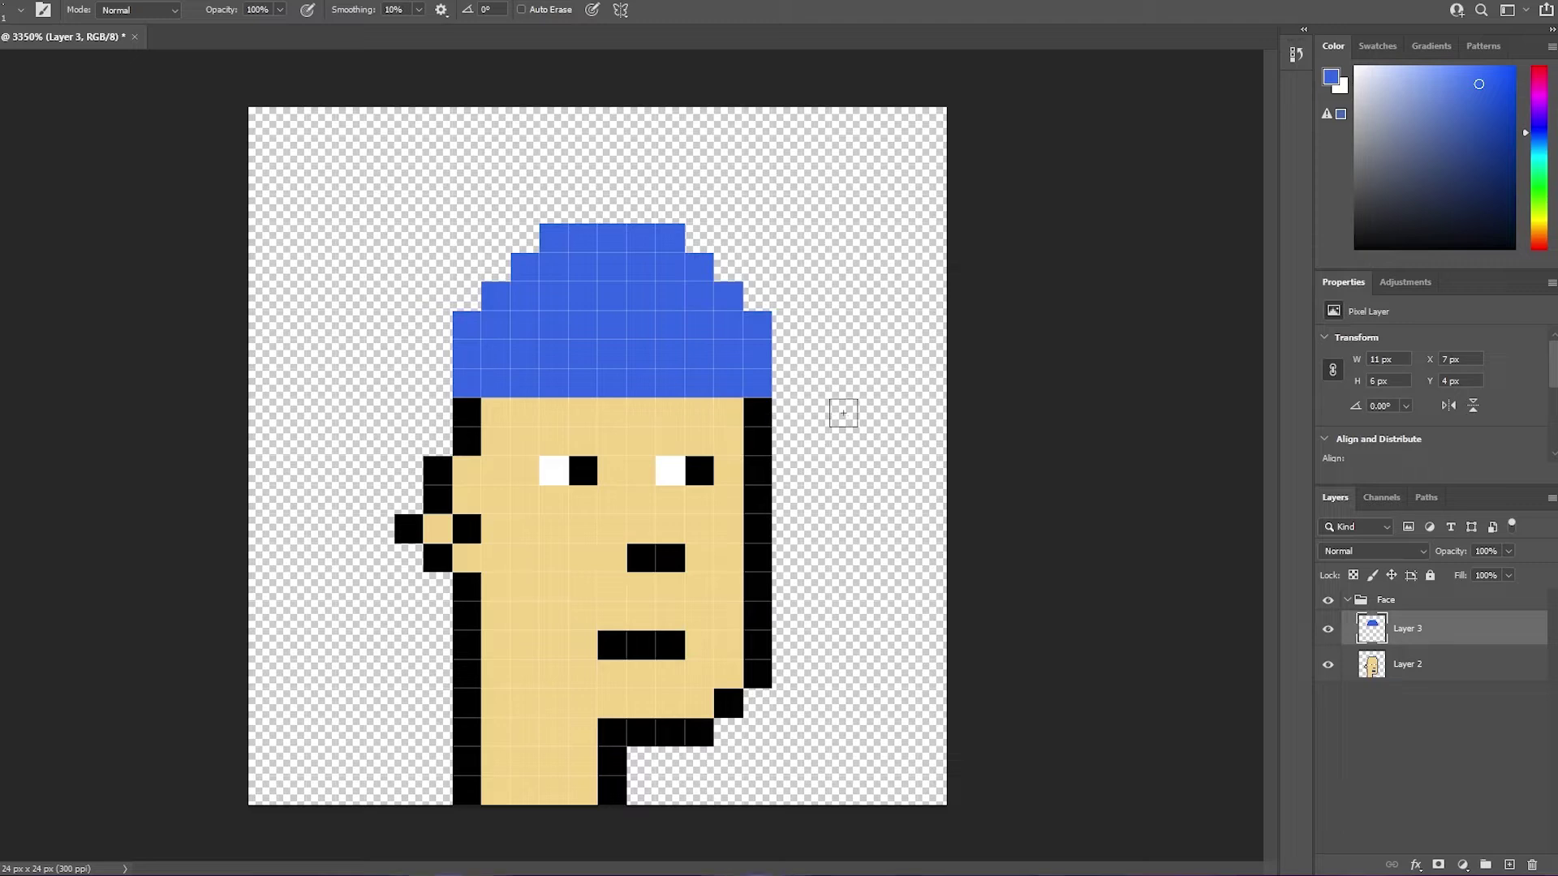
pyautogui.hotkey('ctrl', 'z')
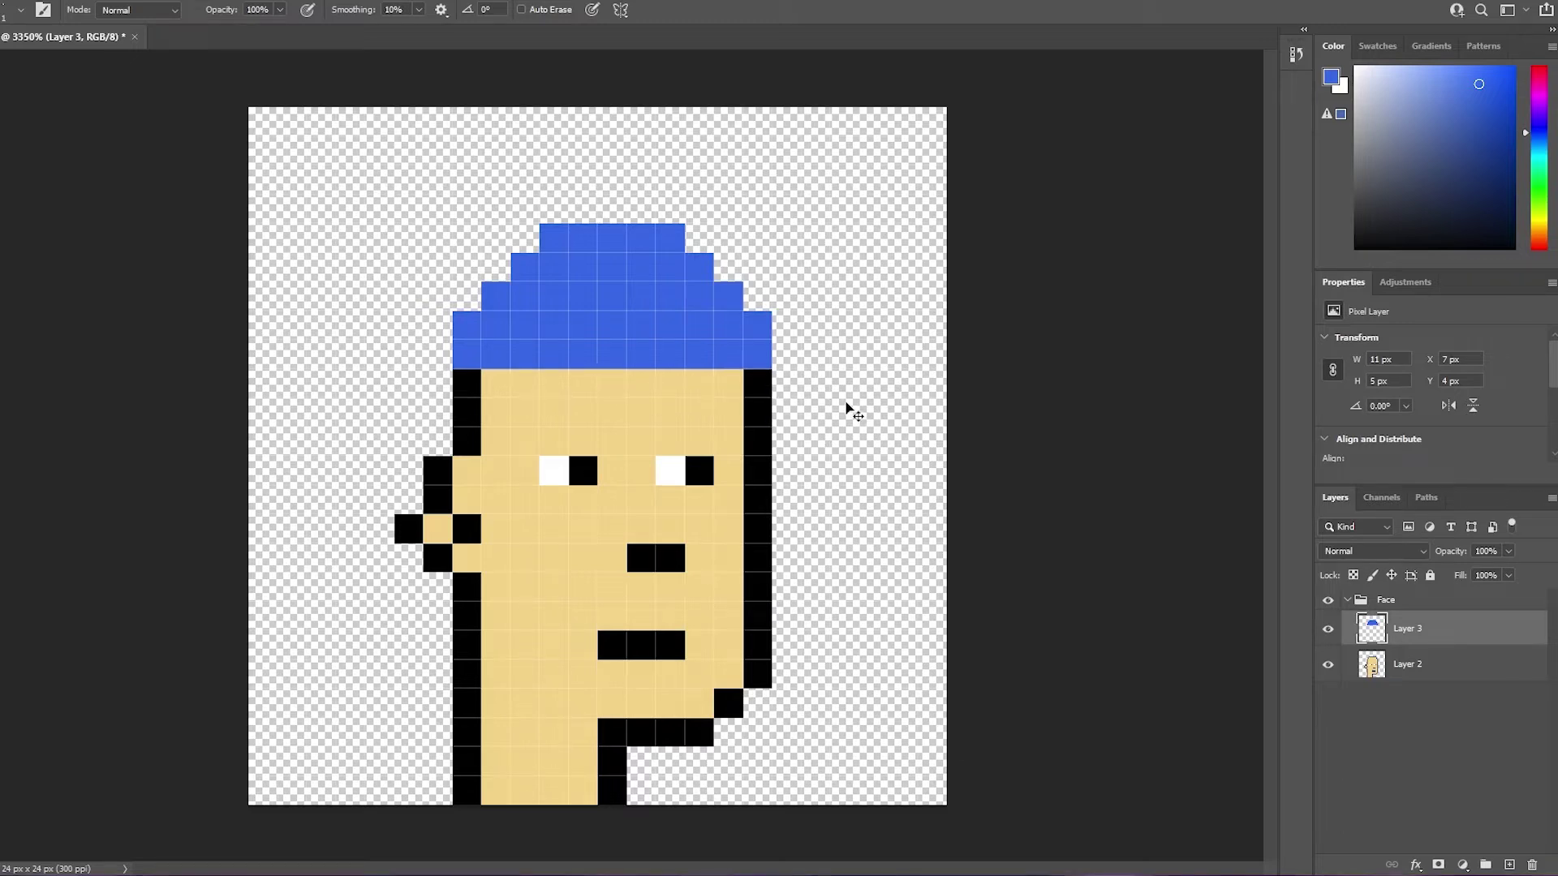
pyautogui.hotkey('ctrl', 'shift', 'z')
pyautogui.hotkey('ctrl', 'z')
pyautogui.hotkey('ctrl', 'shift', 'z')
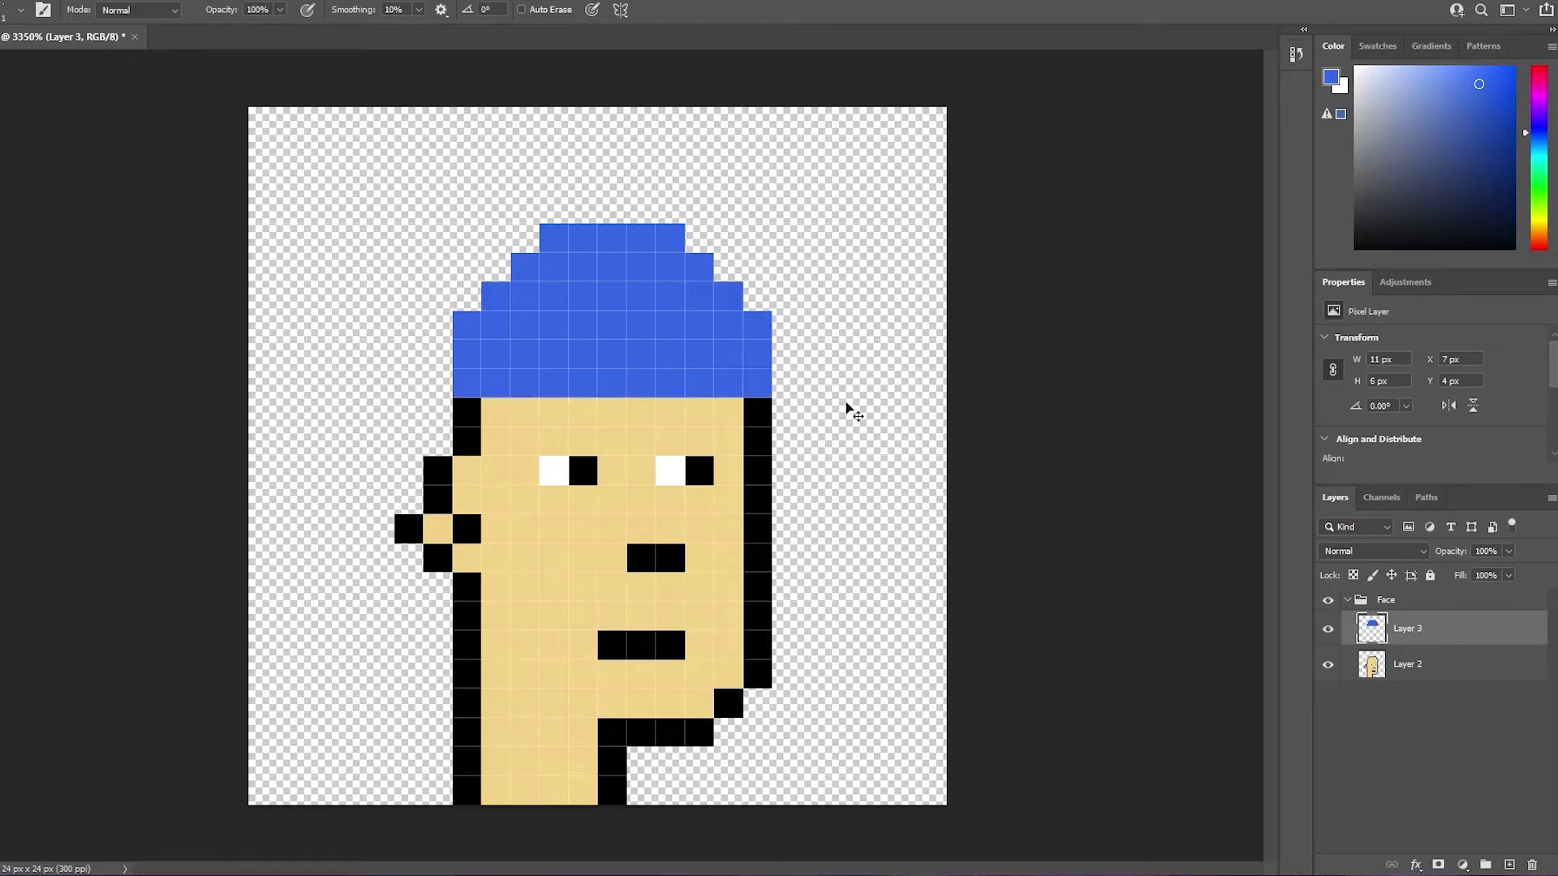
pyautogui.hotkey('ctrl', 'z')
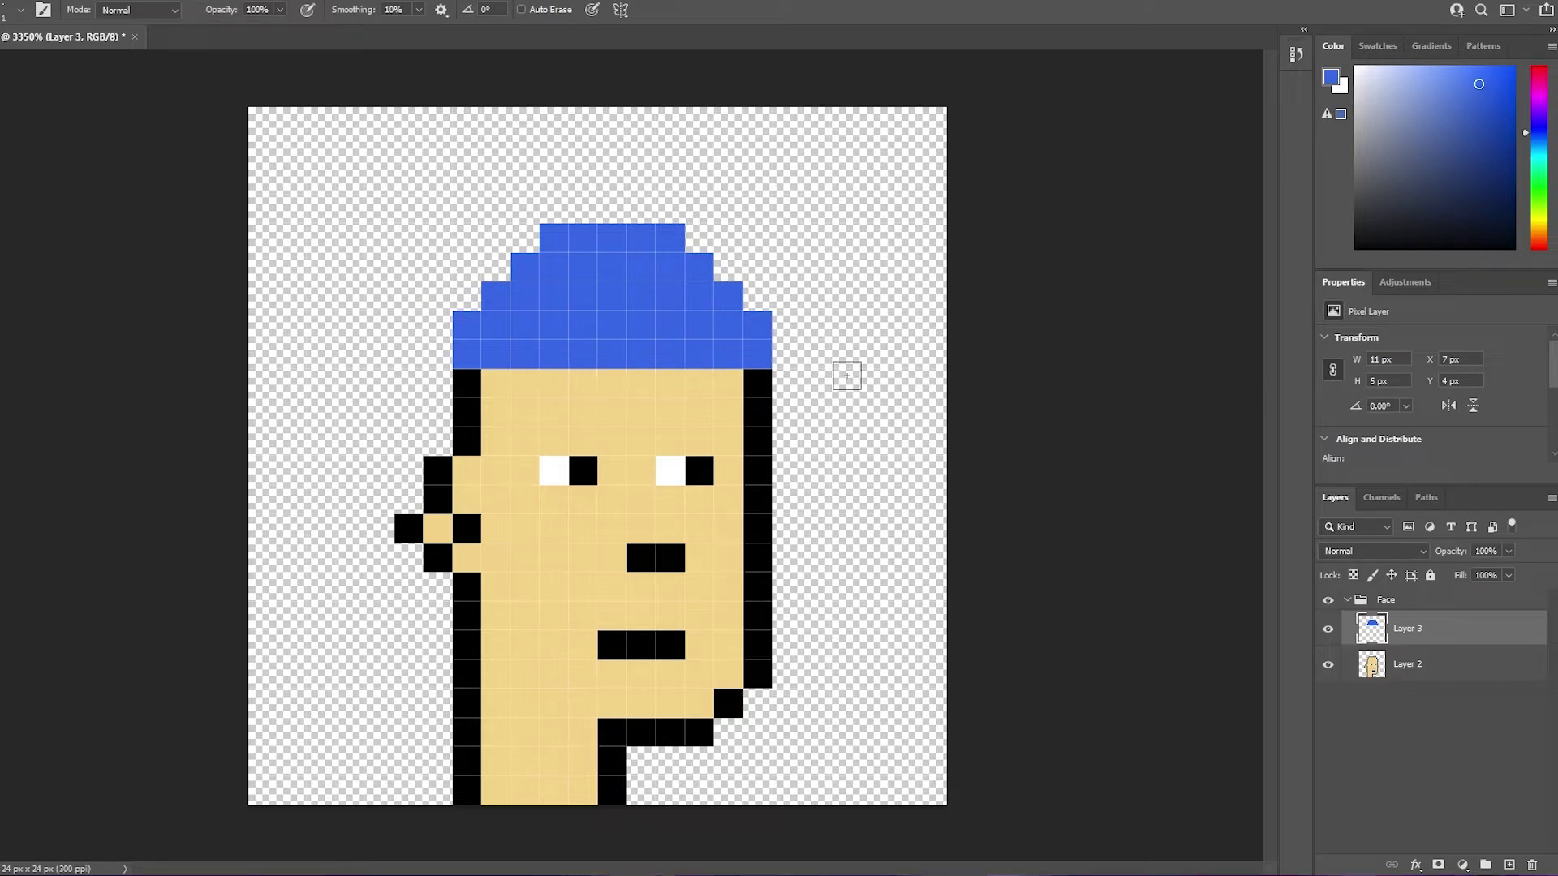
# Add a new layer above Layer 3 and paint the same hat shape on it in magenta.
pyautogui.click(1420, 719)
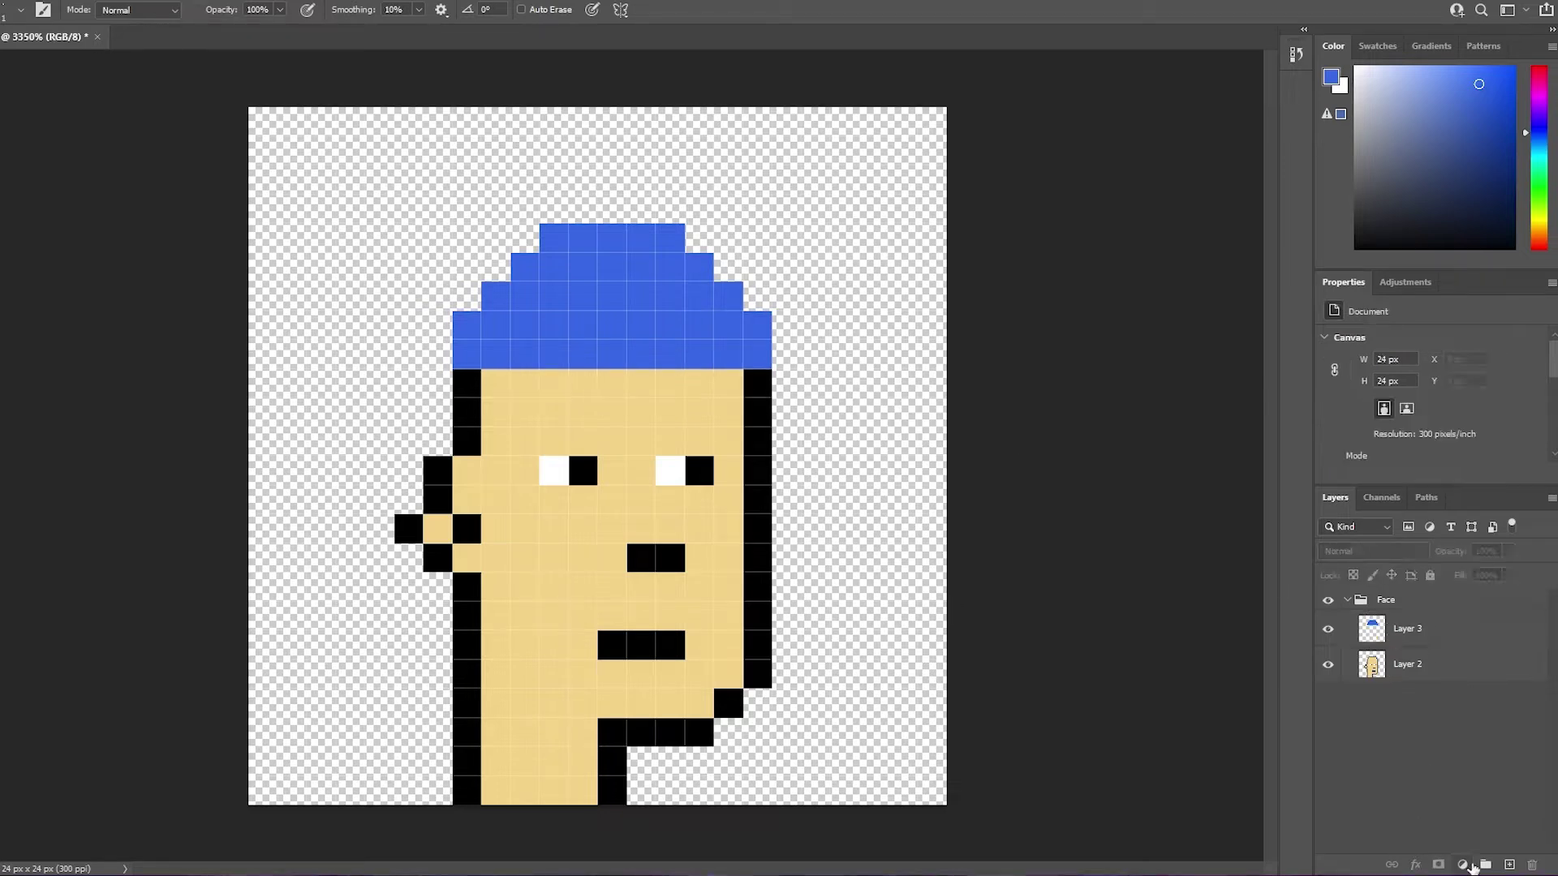
pyautogui.click(1511, 866)
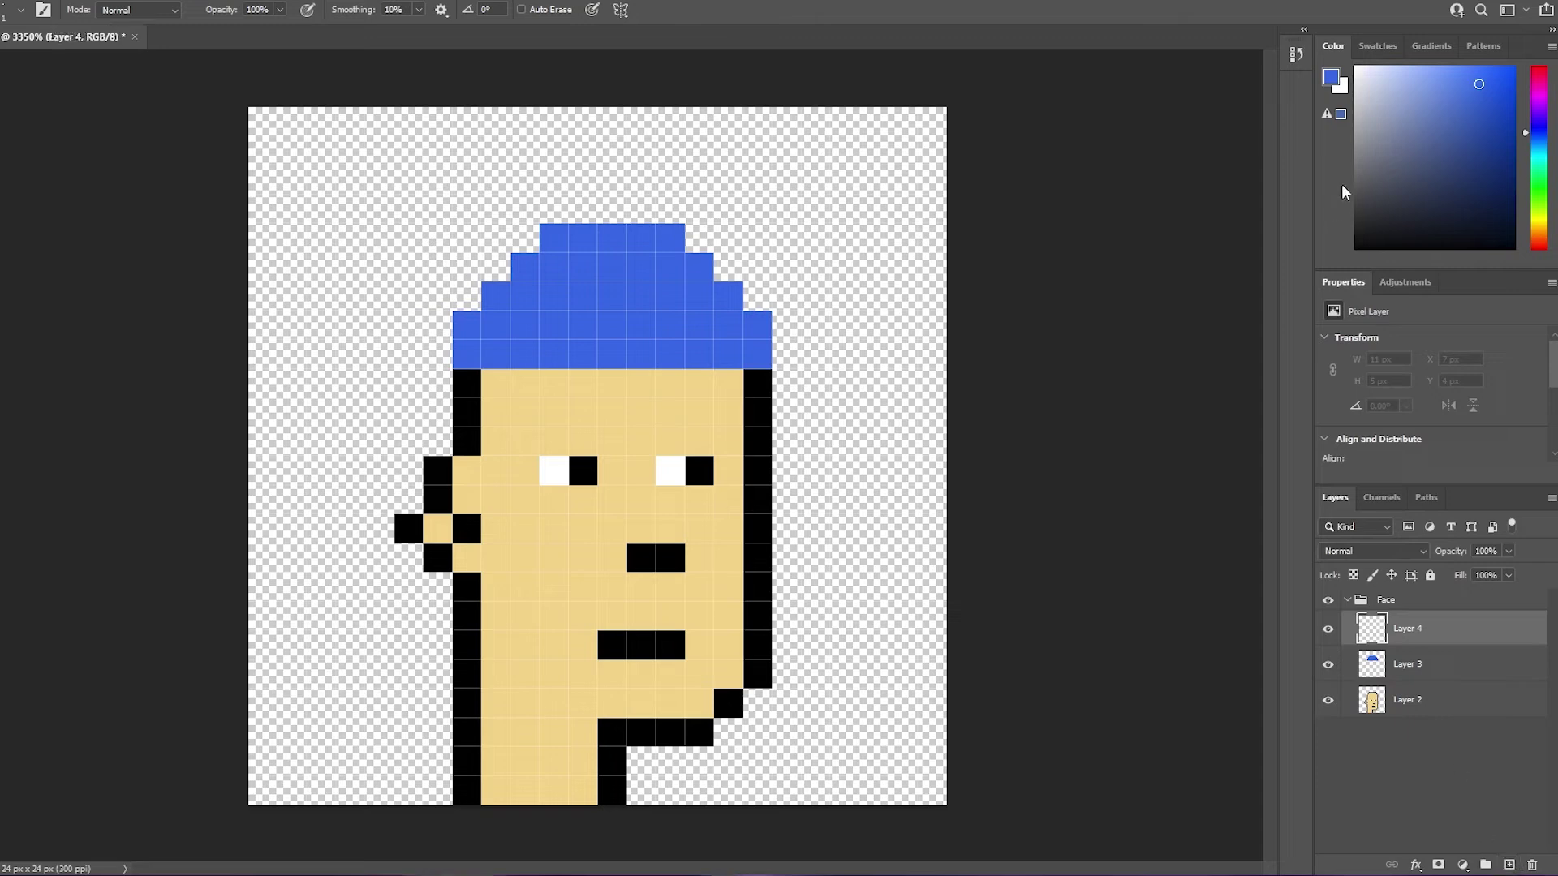
pyautogui.moveTo(1540, 142); pyautogui.dragTo(1542, 95)
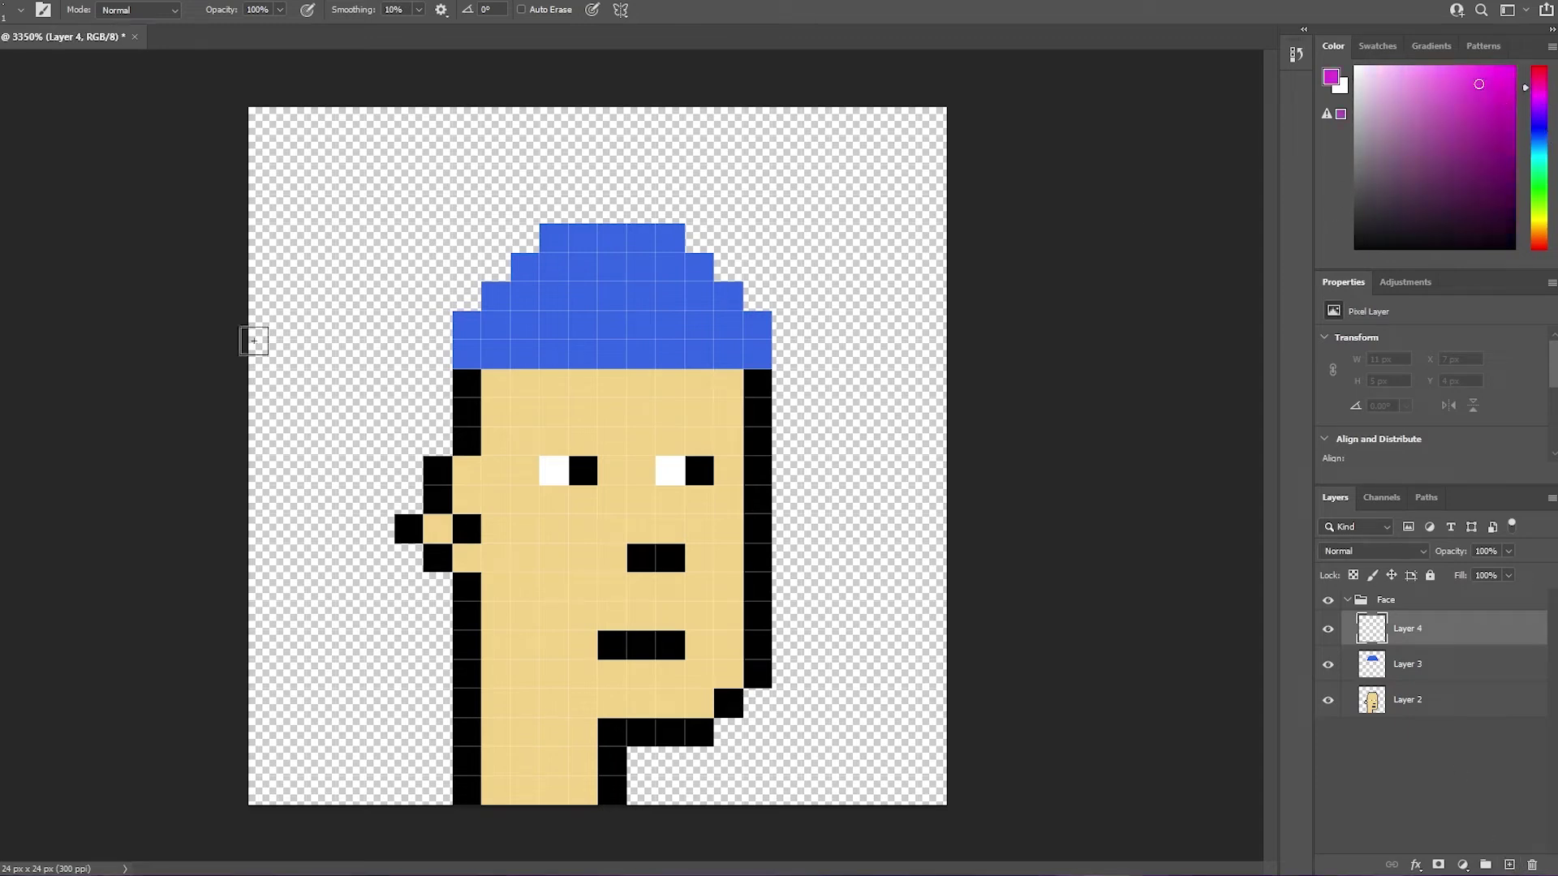
pyautogui.click(467, 355)
pyautogui.moveTo(467, 327)
pyautogui.mouseDown()
pyautogui.moveTo(752, 329)
pyautogui.moveTo(755, 352)
pyautogui.moveTo(484, 348)
pyautogui.moveTo(513, 295)
pyautogui.moveTo(725, 299)
pyautogui.moveTo(702, 301)
pyautogui.moveTo(694, 270)
pyautogui.moveTo(526, 270)
pyautogui.moveTo(552, 270)
pyautogui.moveTo(551, 241)
pyautogui.moveTo(670, 237)
pyautogui.mouseUp()
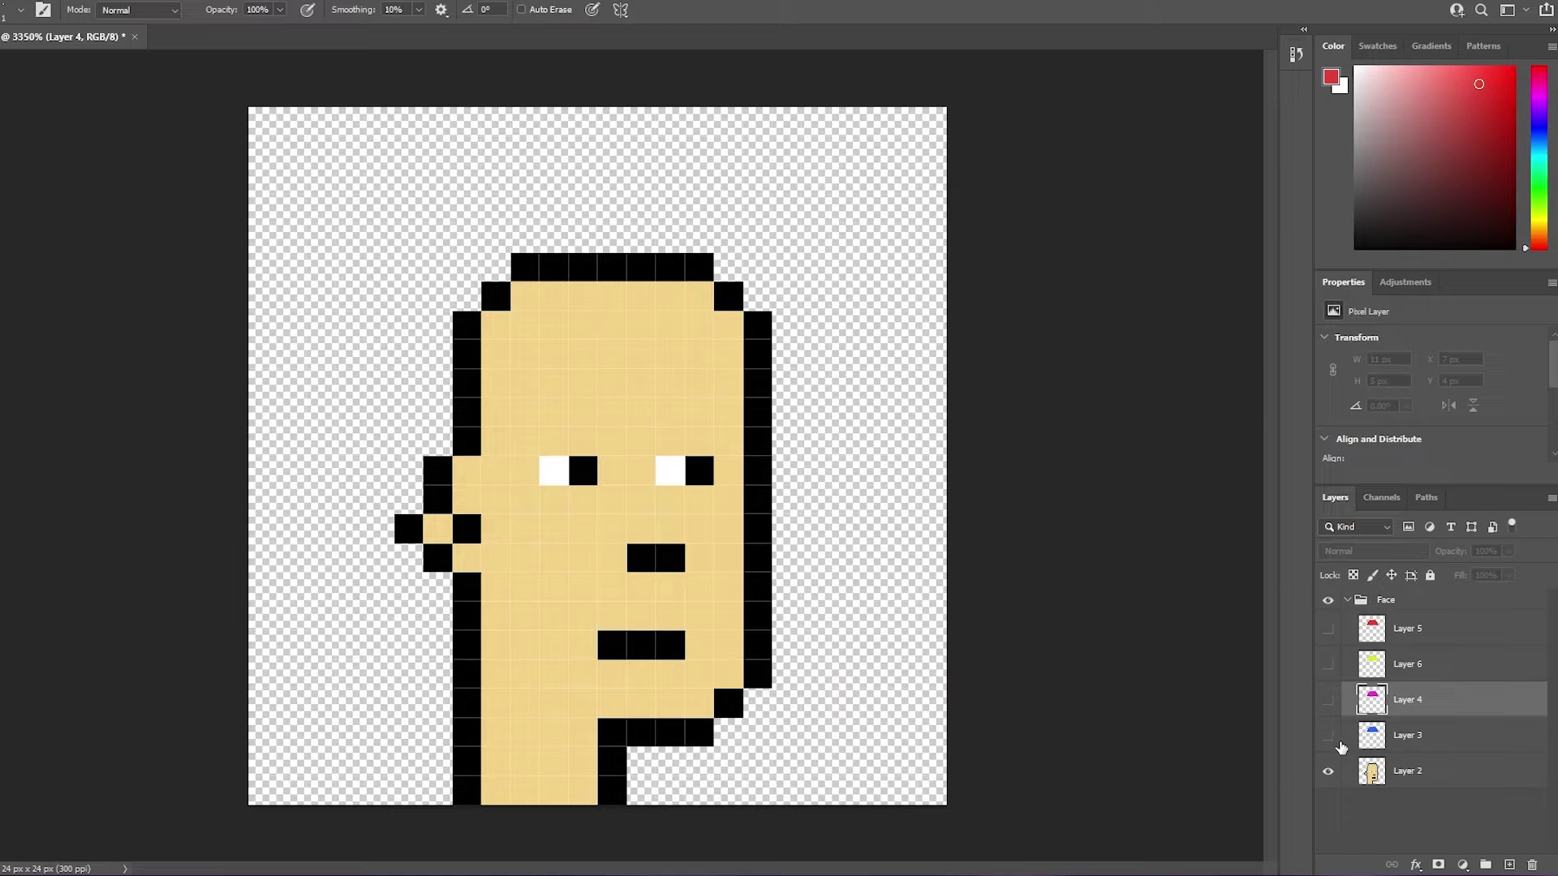
# Turn on the visibility of the blue, magenta, yellow and red hat layers.
pyautogui.click(1331, 734)
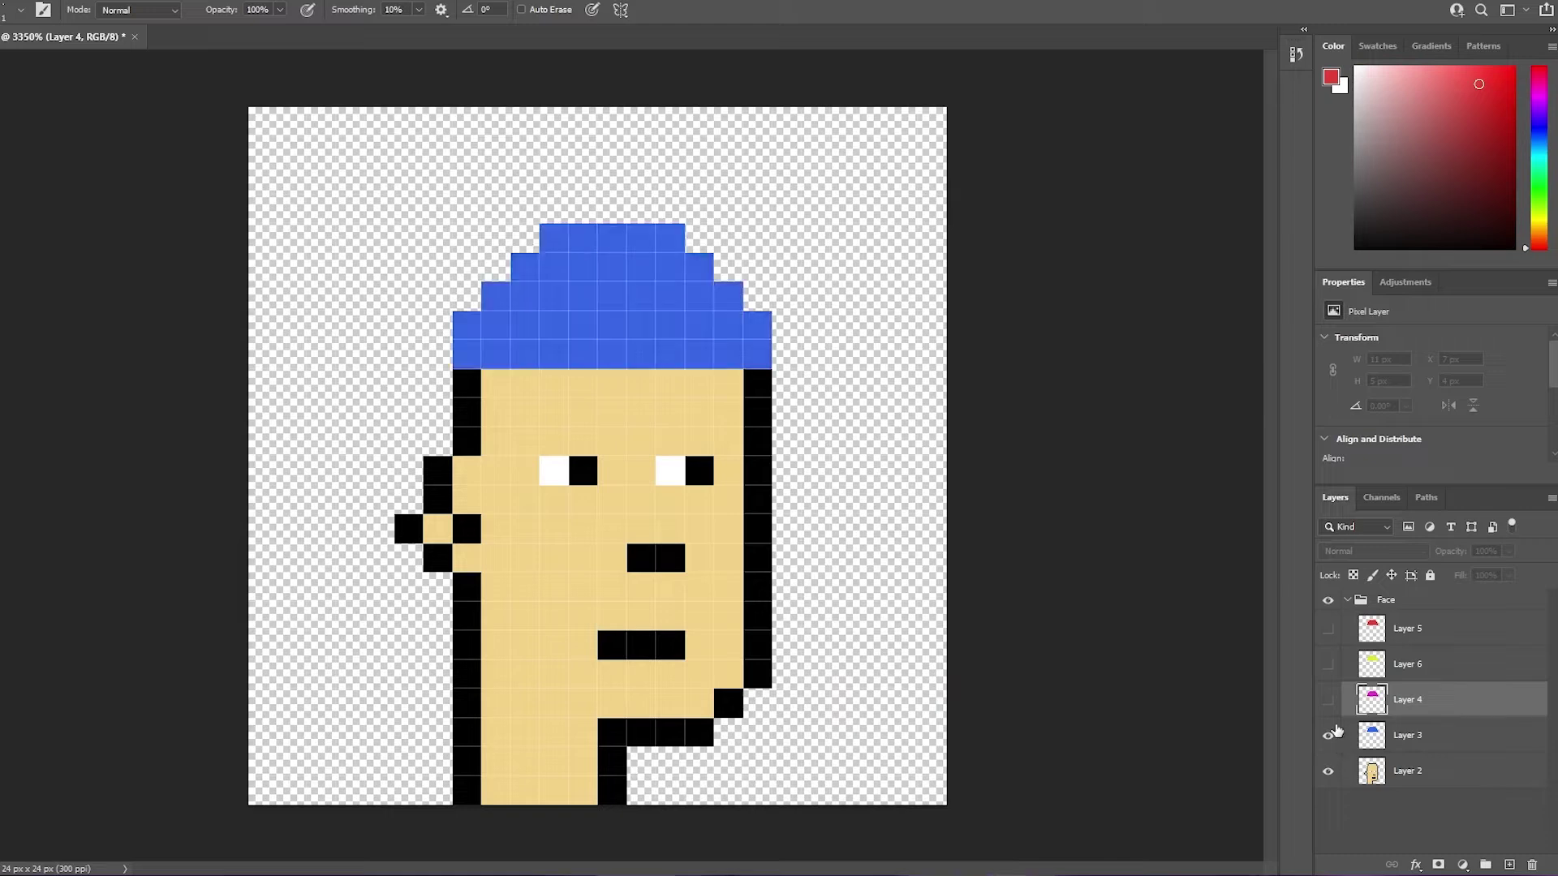
pyautogui.click(1330, 701)
pyautogui.click(1328, 662)
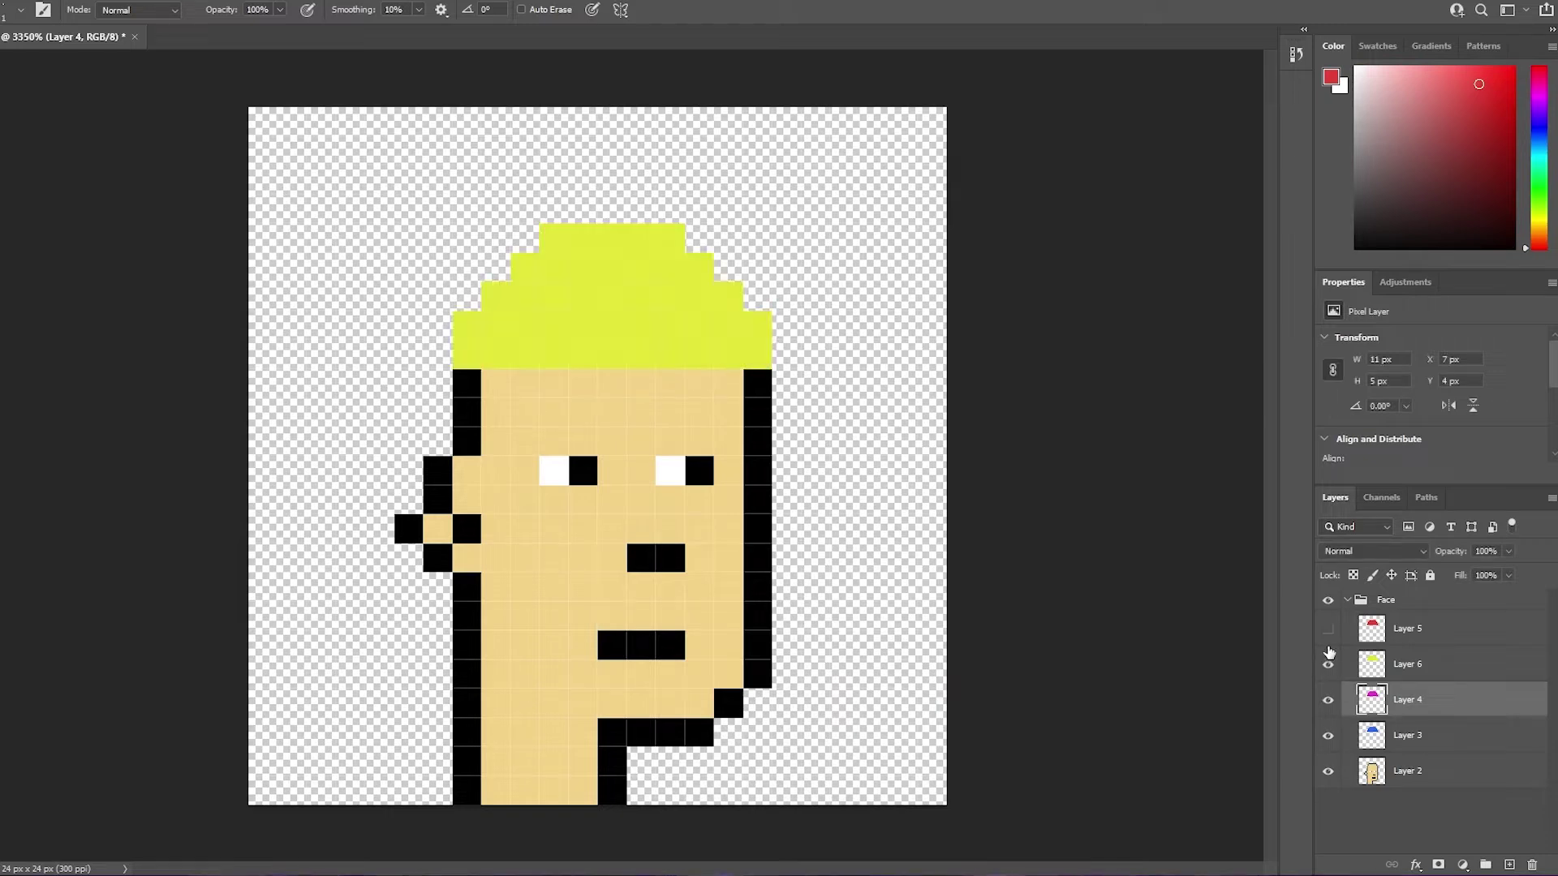
pyautogui.click(1329, 630)
# Create a layer group named Hats above the Face group and move the four hat layers into it.
pyautogui.click(1458, 839)
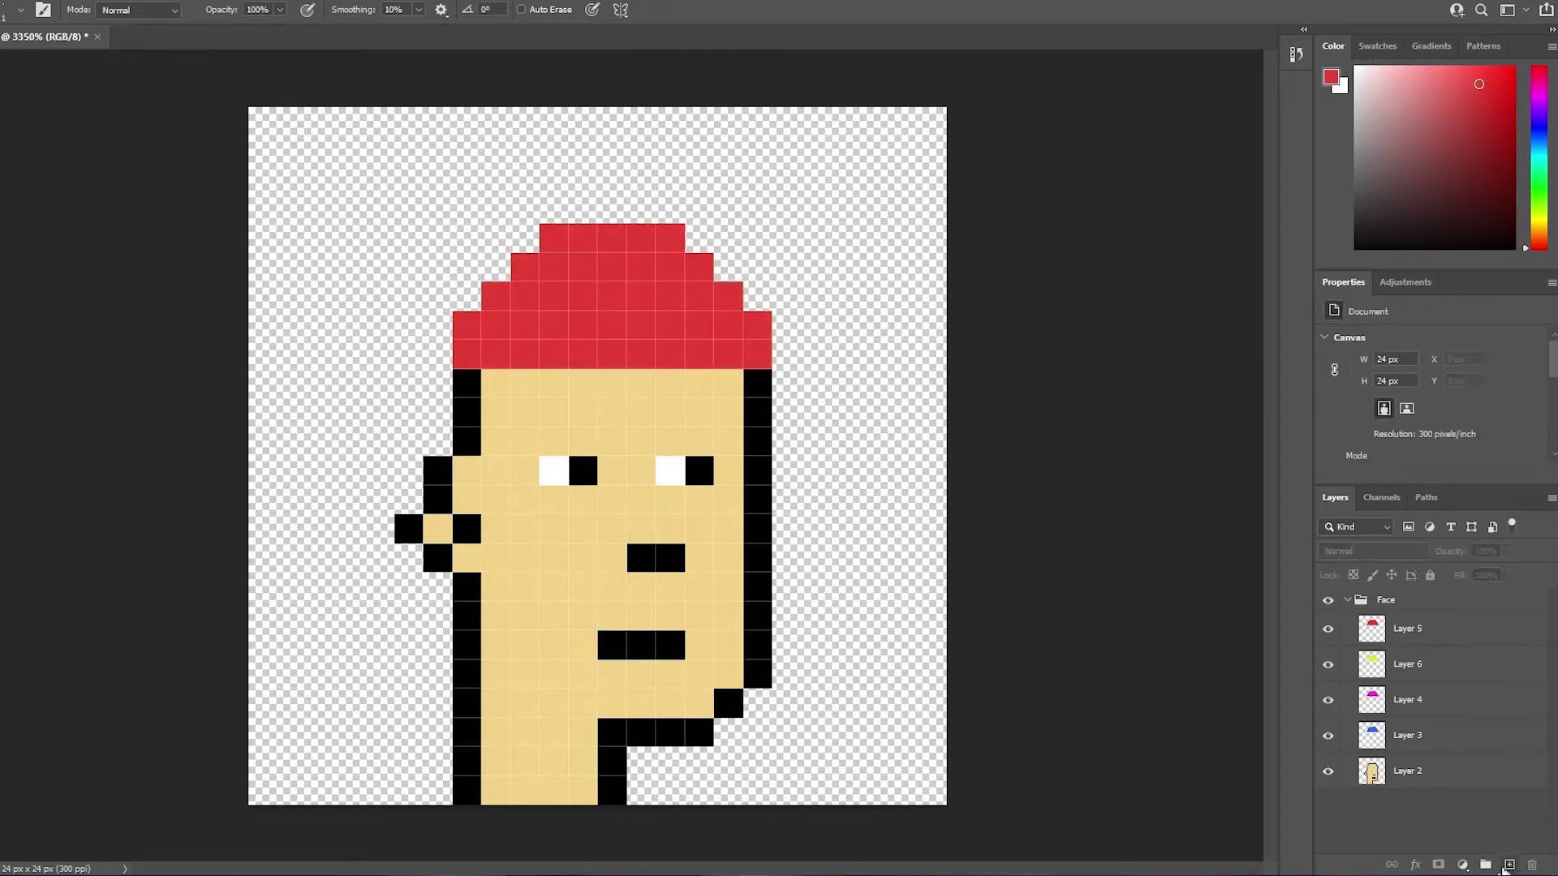
pyautogui.click(1485, 865)
pyautogui.doubleClick(1398, 600)
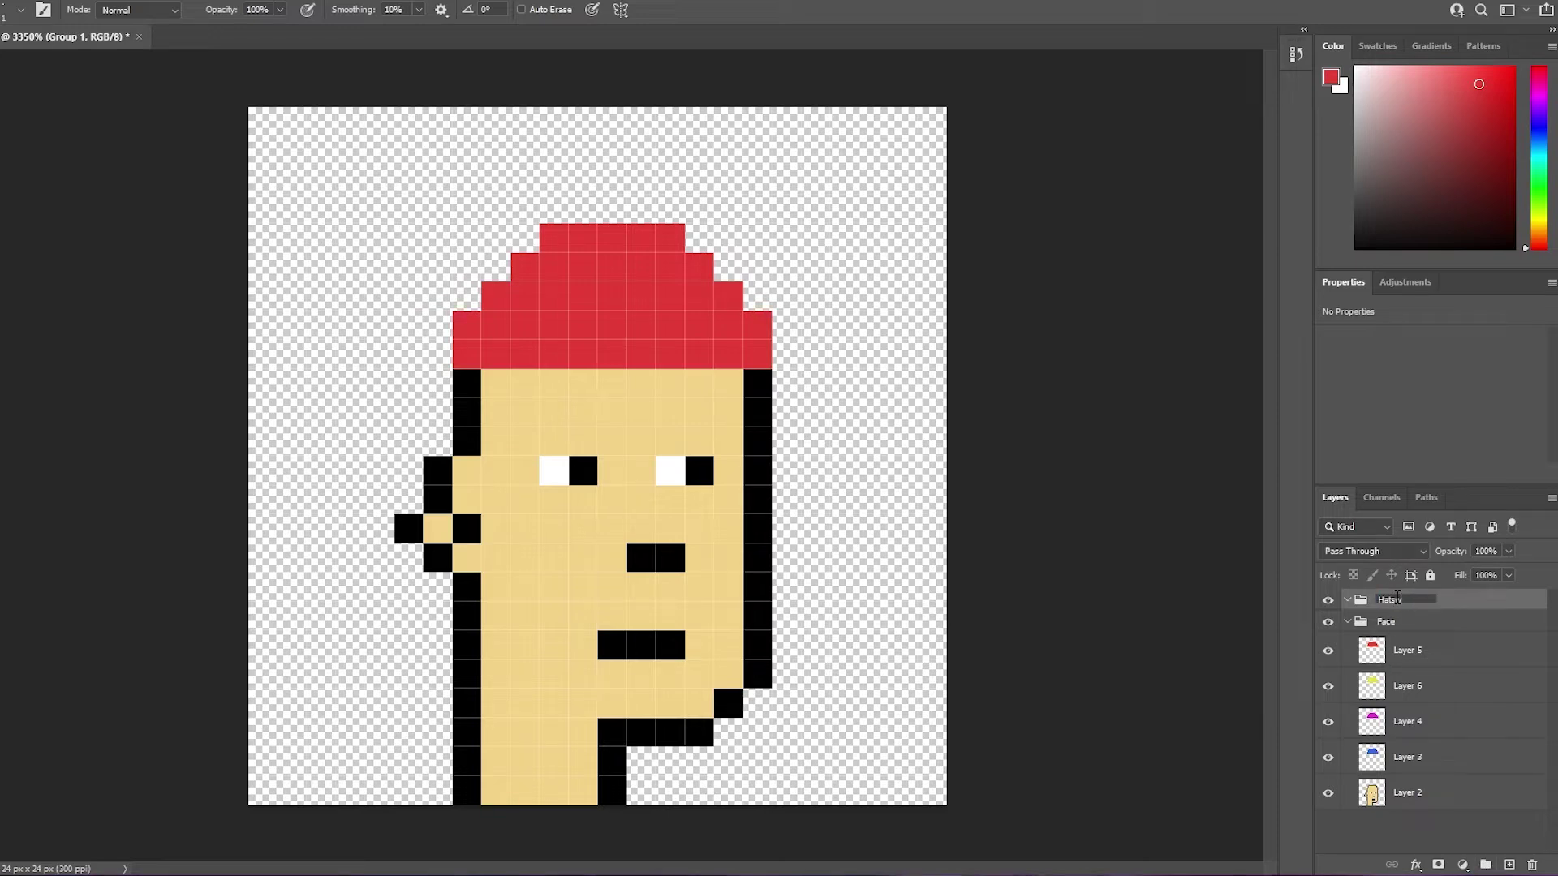
pyautogui.press('Return')
pyautogui.click(1413, 650)
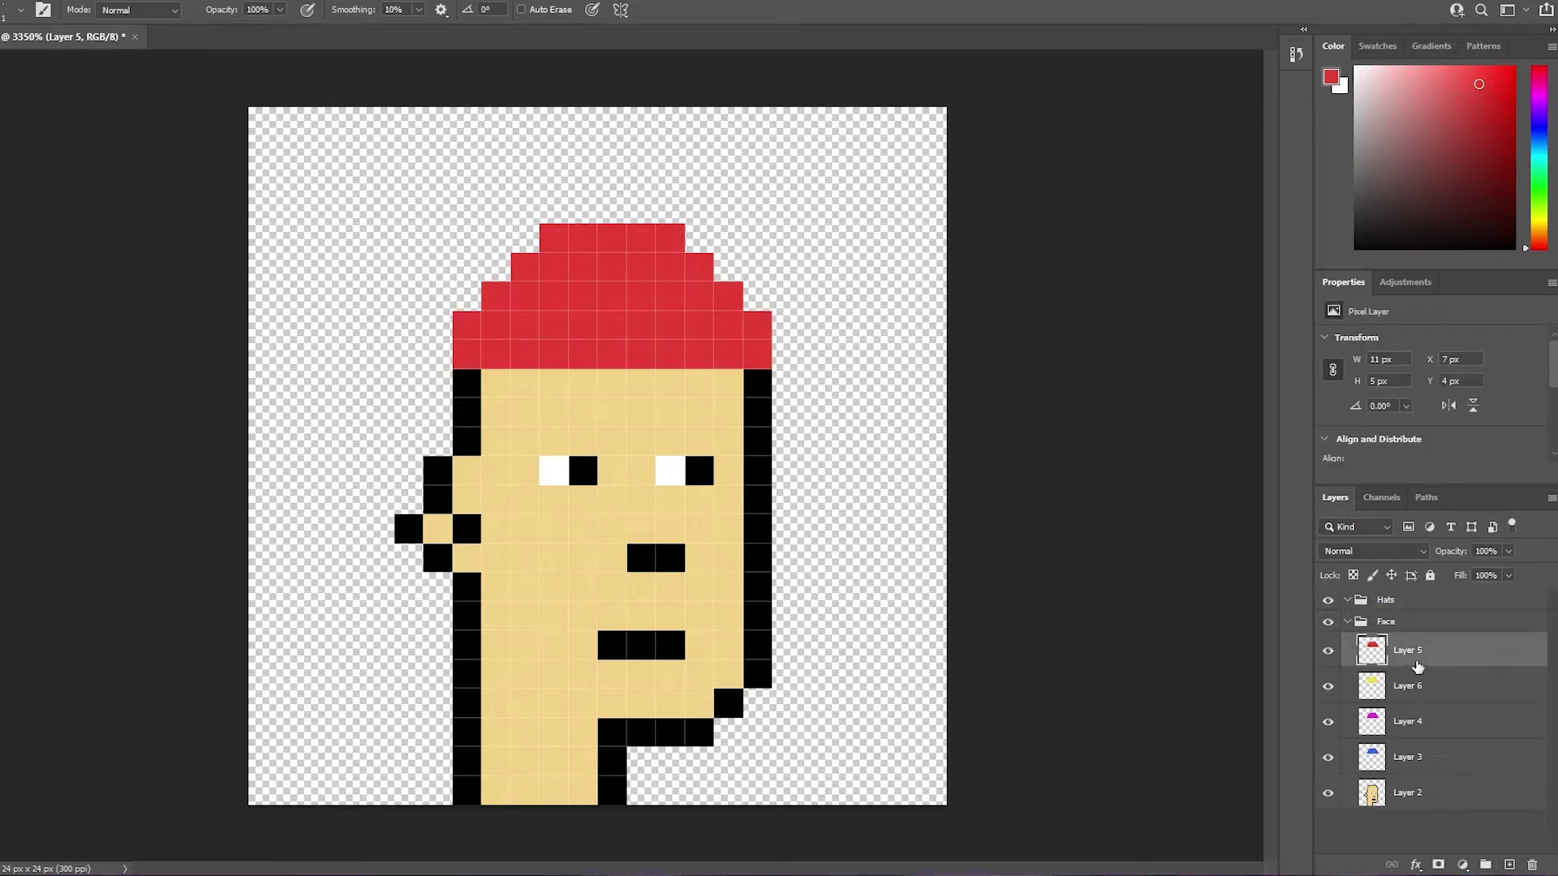
pyautogui.keyDown('shift'); pyautogui.click(1416, 686); pyautogui.keyUp('shift')
pyautogui.keyDown('shift'); pyautogui.click(1420, 727); pyautogui.keyUp('shift')
pyautogui.moveTo(1421, 735); pyautogui.dragTo(1413, 604)
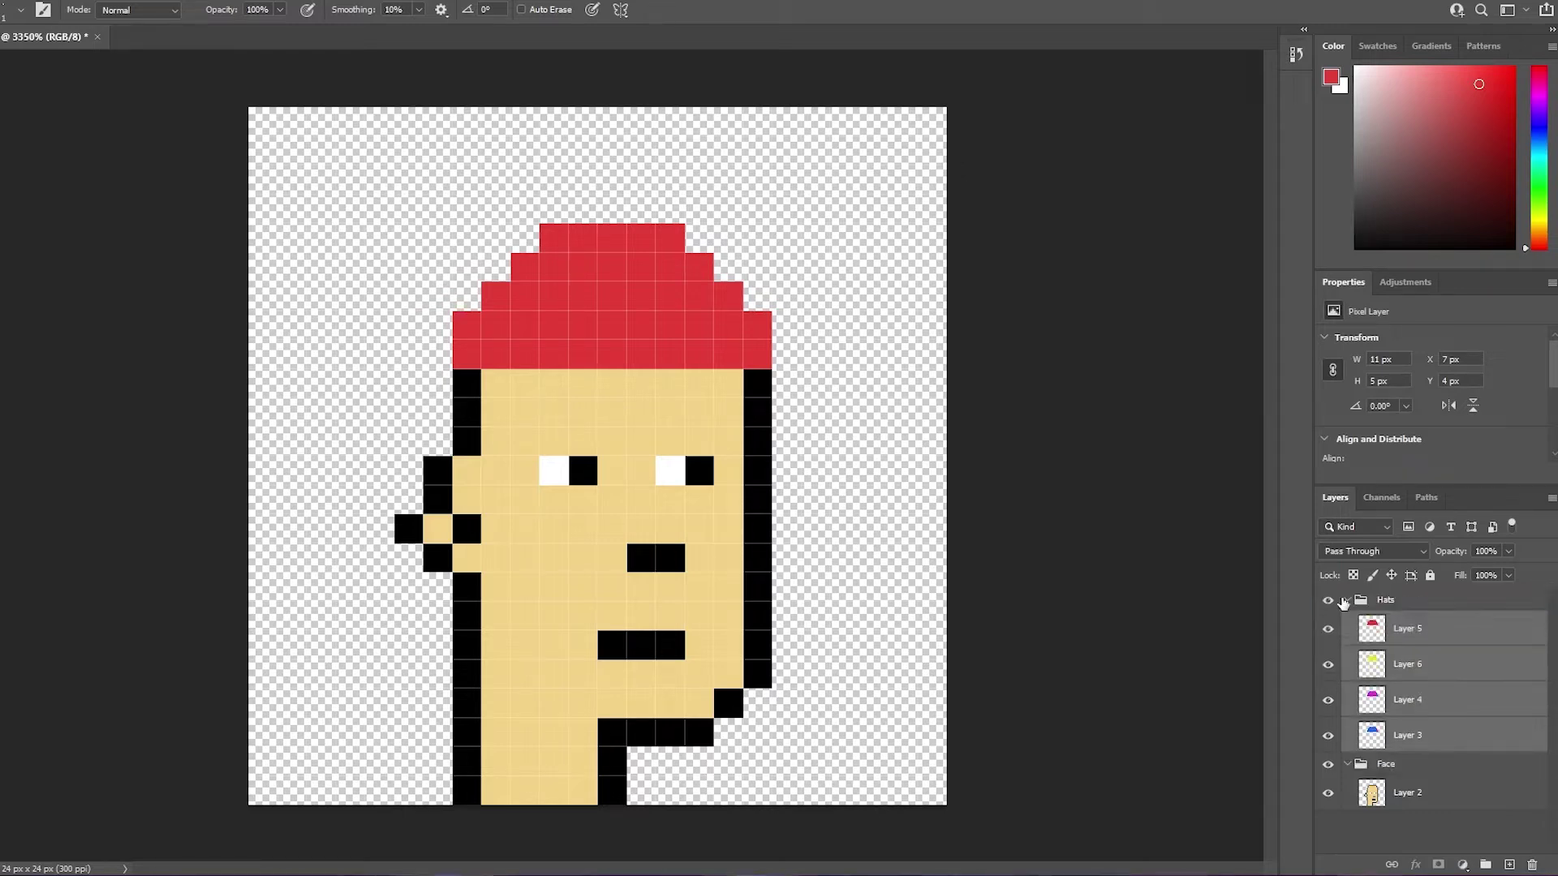
# Add two empty layers above the Hats group and paint a white 8 x 4 px block around the black pupils on the upper one.
pyautogui.click(1509, 865)
pyautogui.click(1508, 866)
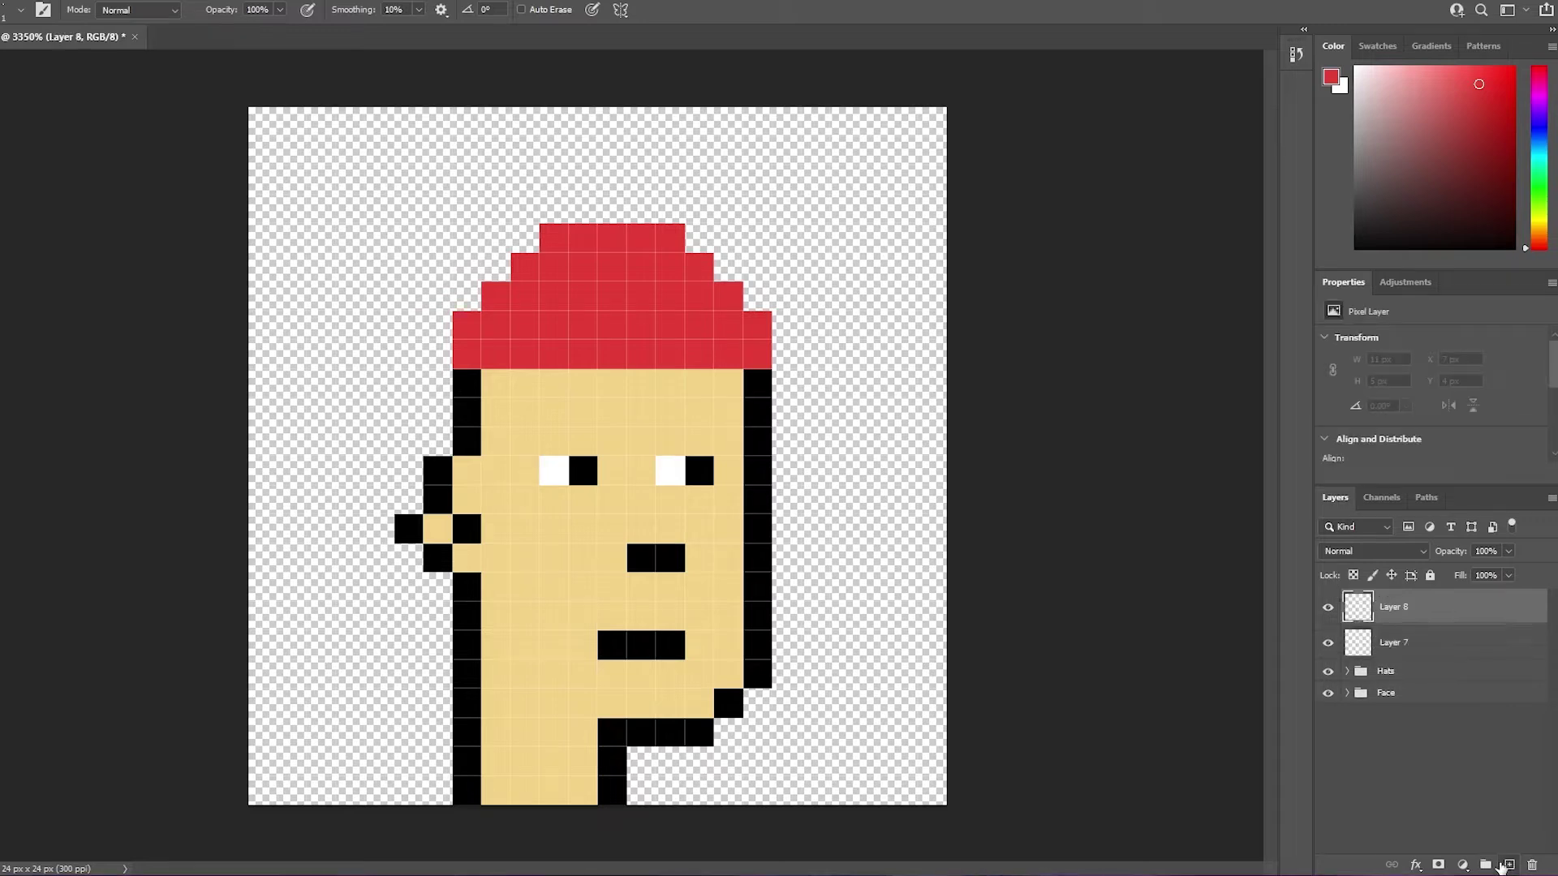
pyautogui.click(1339, 85)
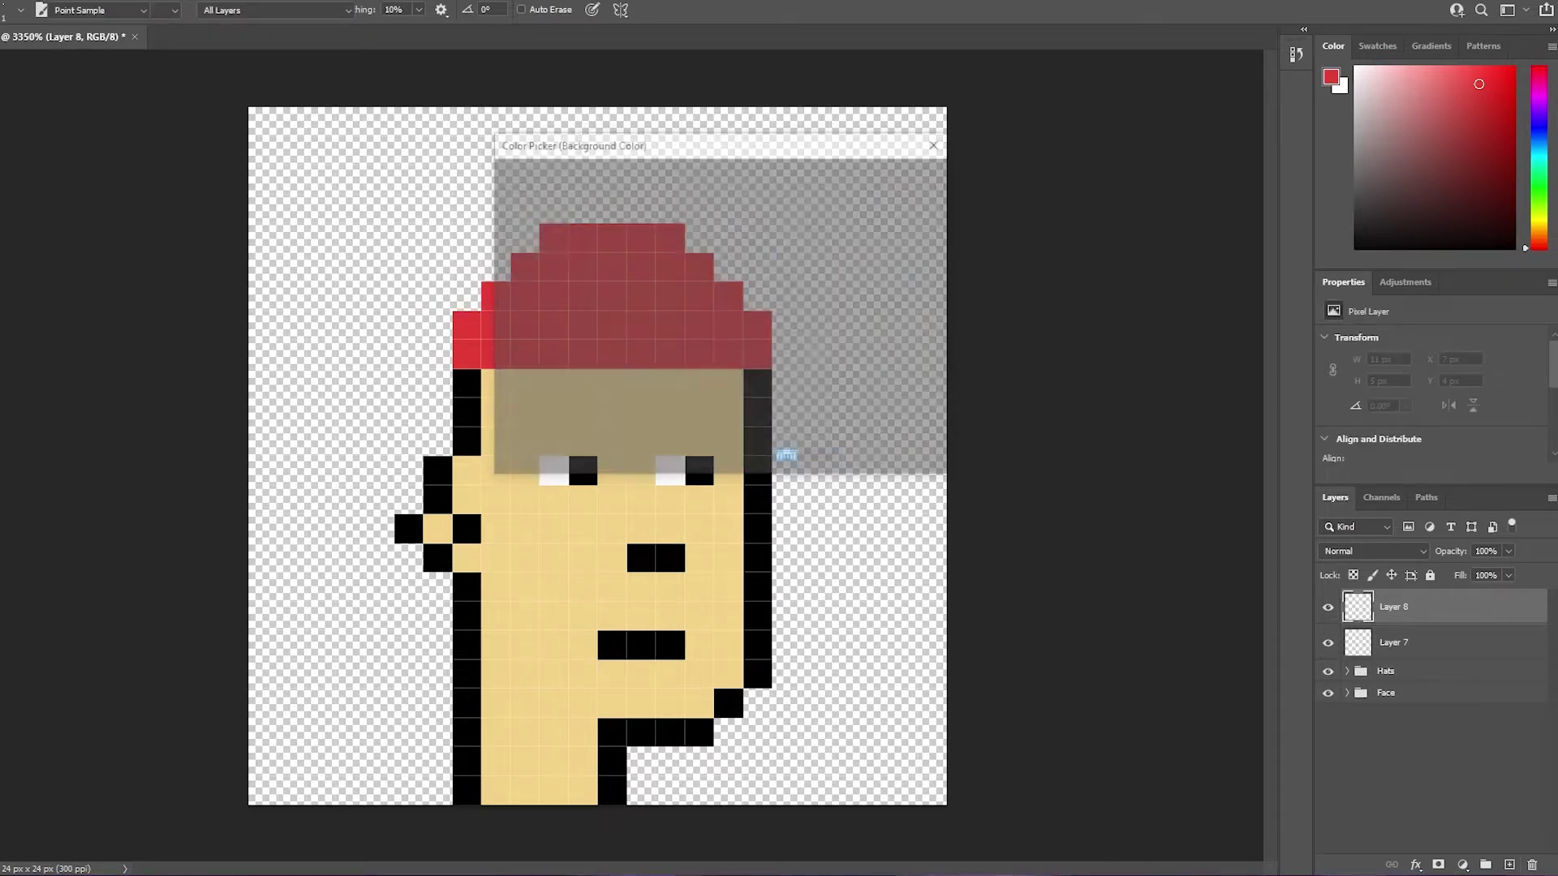
pyautogui.click(935, 144)
pyautogui.moveTo(1404, 101); pyautogui.dragTo(1334, 69)
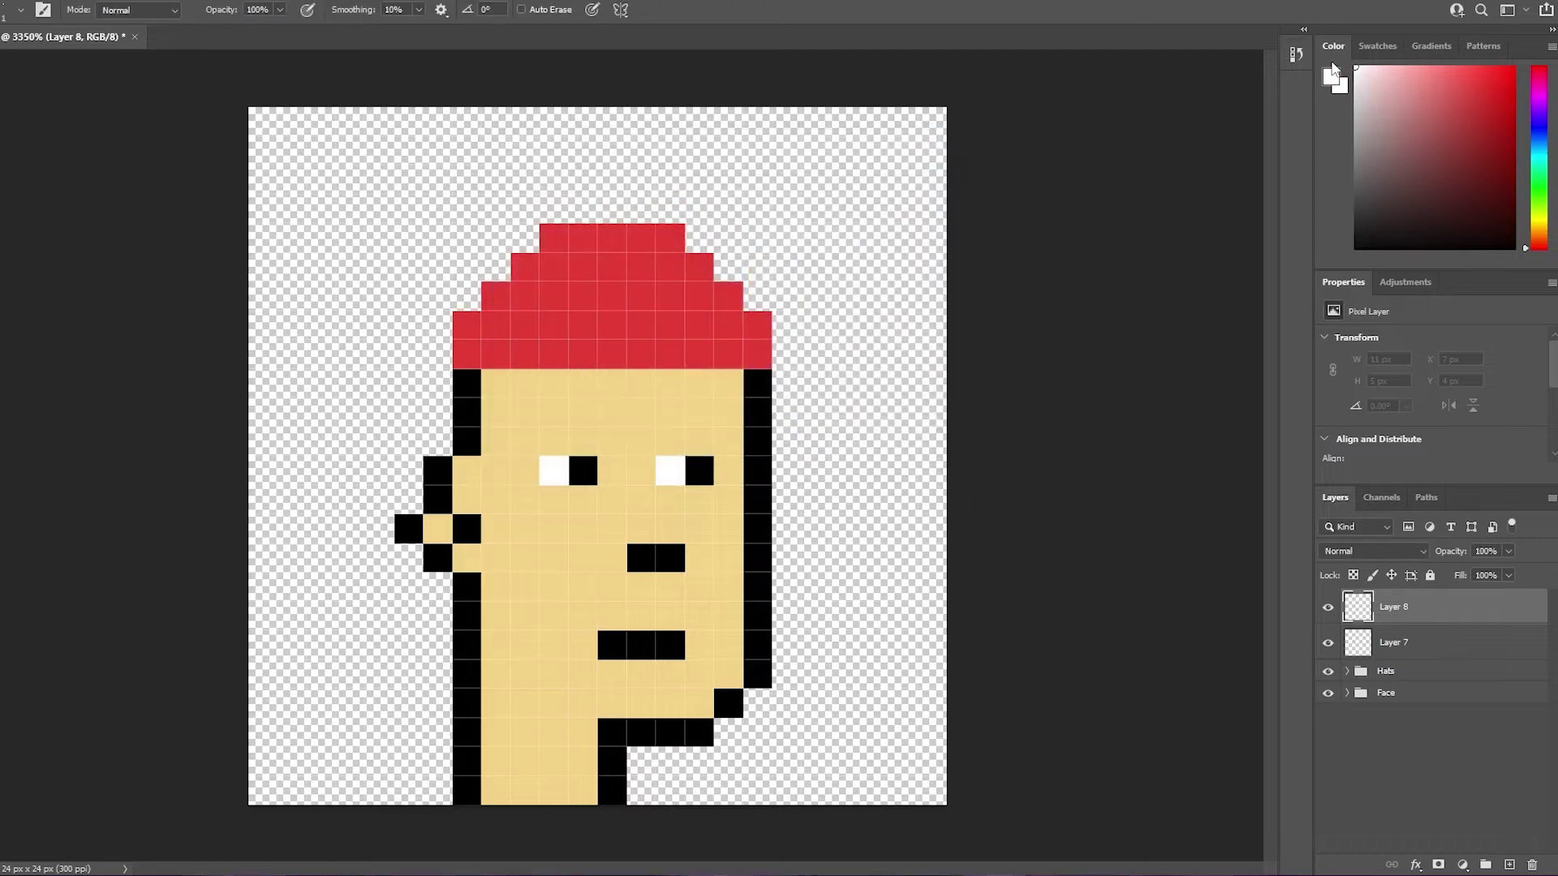
pyautogui.click(522, 497)
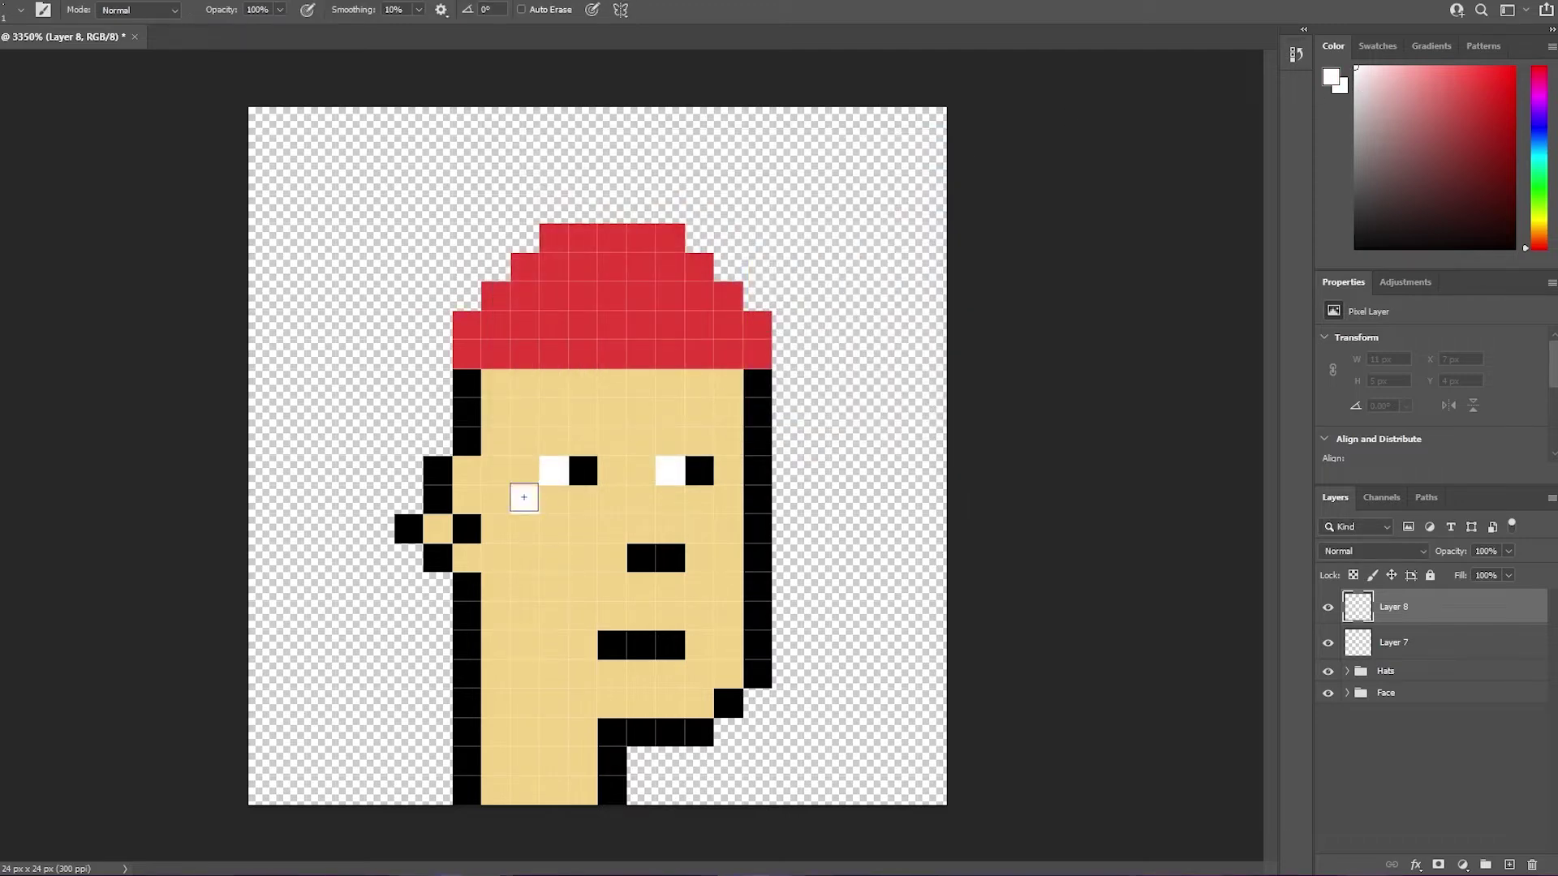
pyautogui.click(554, 497)
pyautogui.click(578, 497)
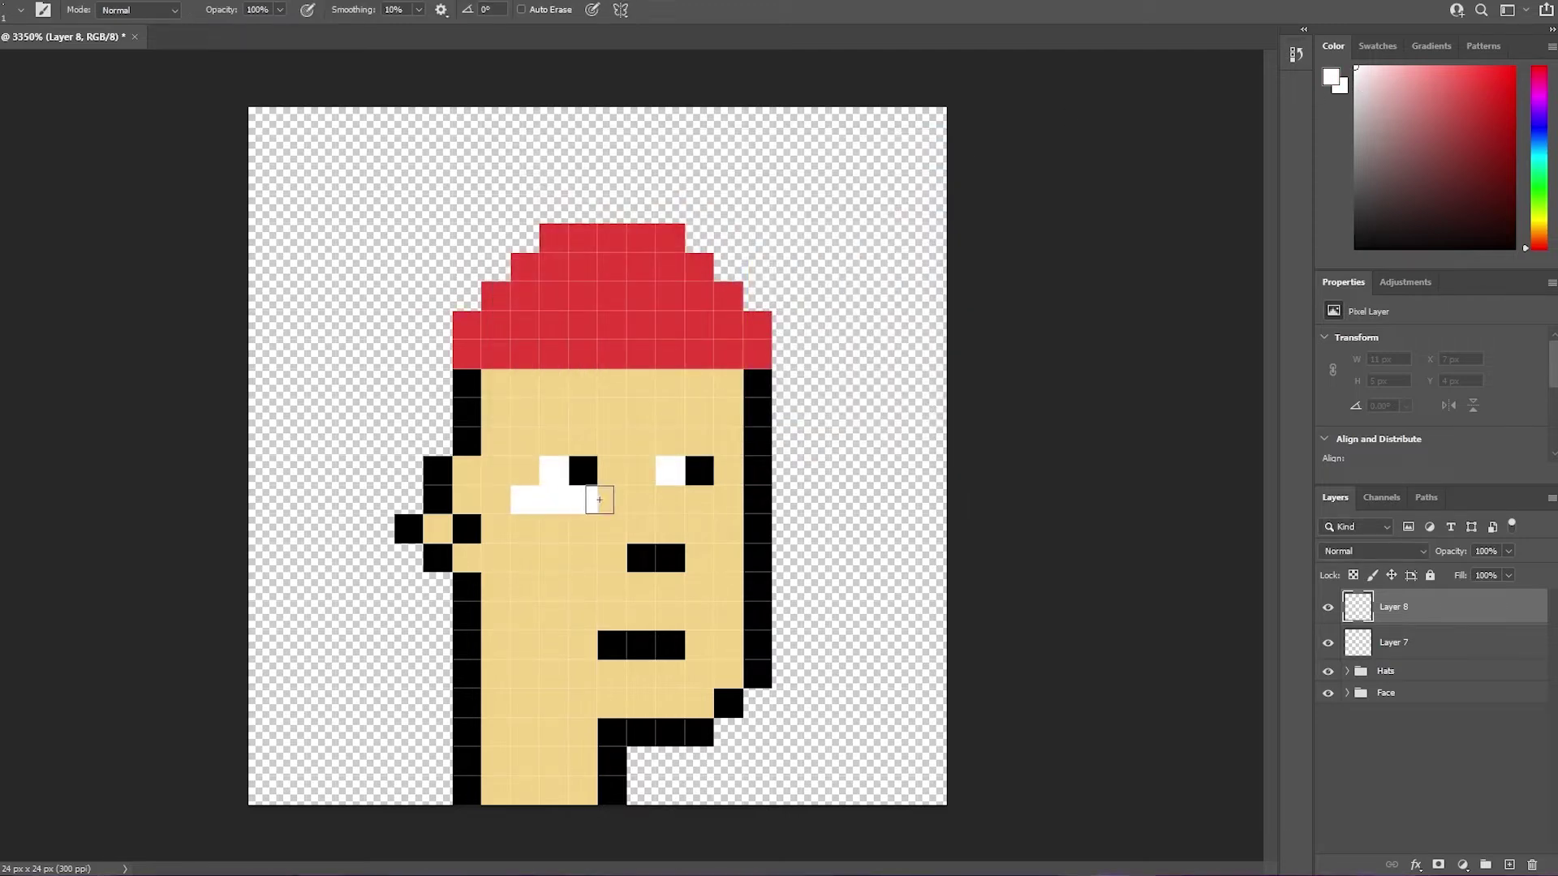
pyautogui.click(608, 498)
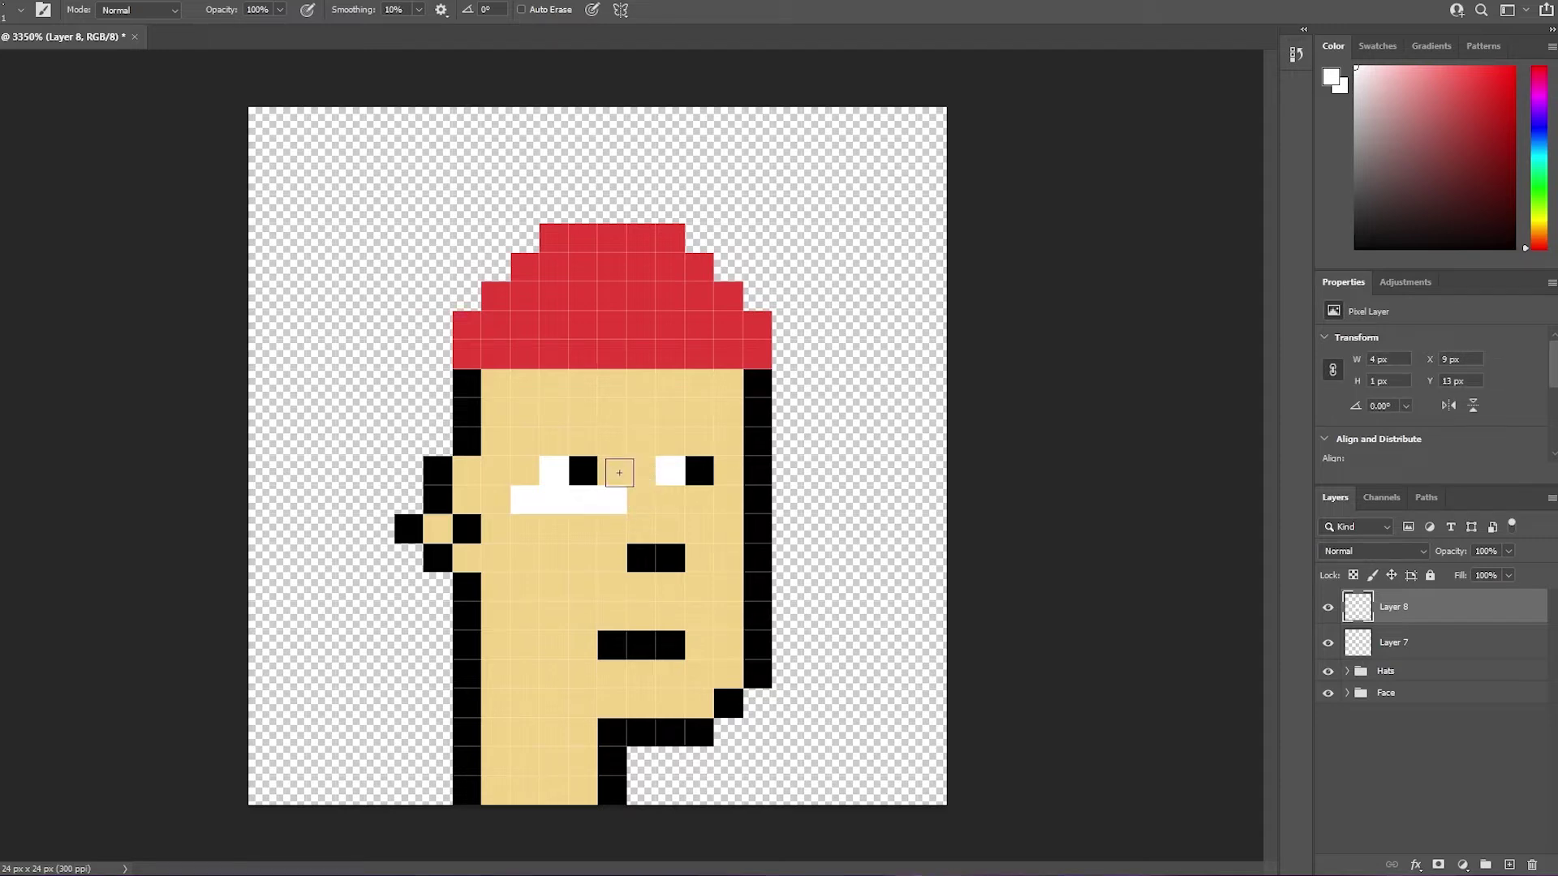
pyautogui.click(612, 471)
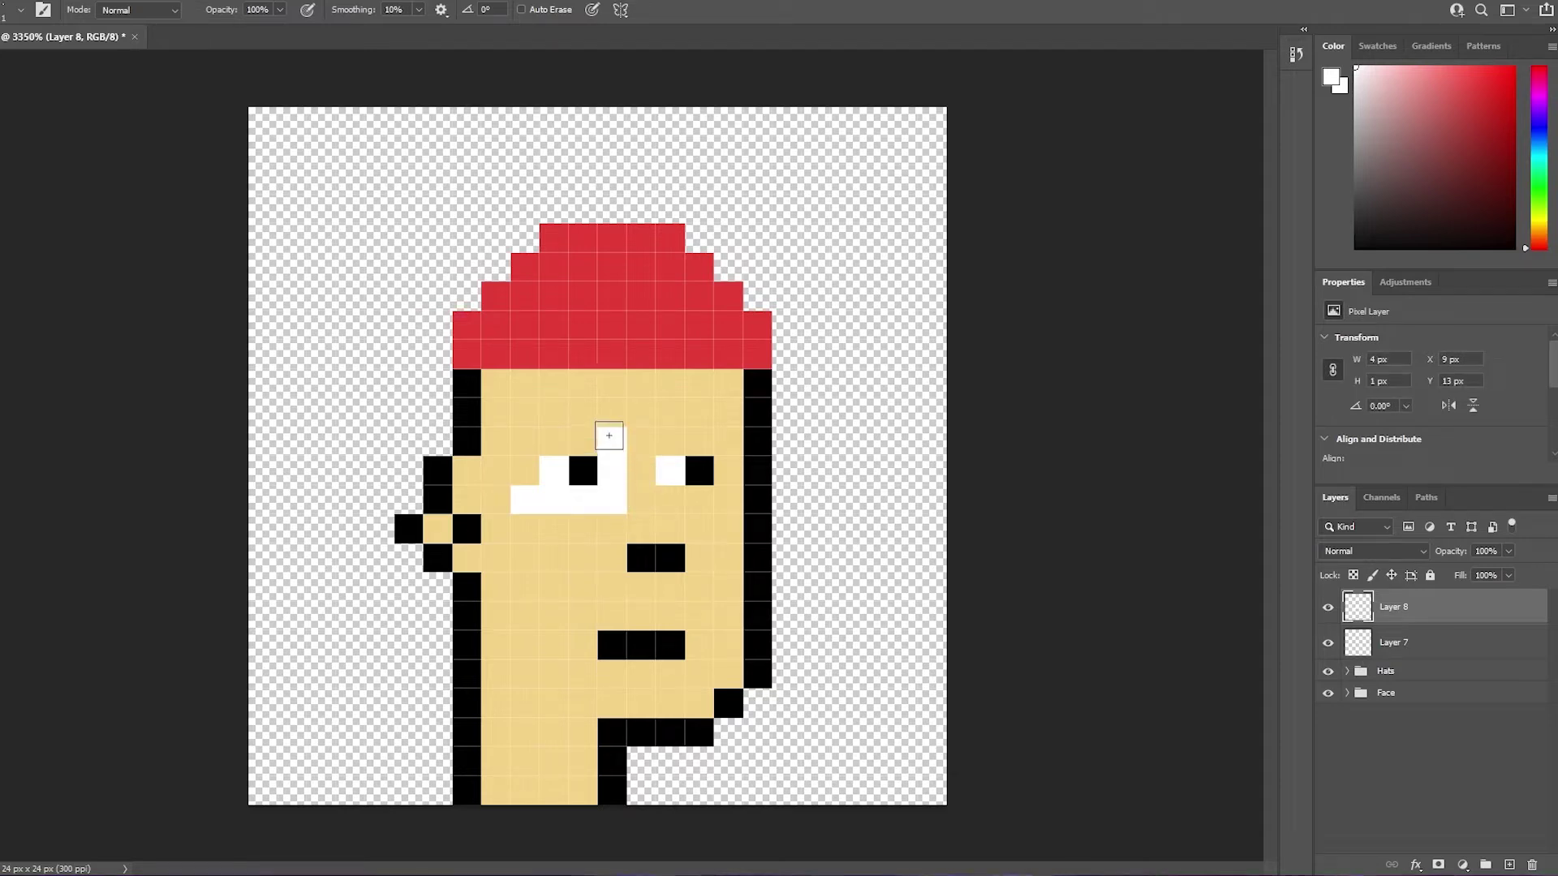
pyautogui.moveTo(605, 435)
pyautogui.mouseDown()
pyautogui.moveTo(528, 441)
pyautogui.moveTo(525, 478)
pyautogui.mouseUp()
pyautogui.moveTo(522, 417)
pyautogui.mouseDown()
pyautogui.moveTo(665, 411)
pyautogui.moveTo(730, 459)
pyautogui.moveTo(727, 497)
pyautogui.moveTo(641, 499)
pyautogui.moveTo(638, 421)
pyautogui.moveTo(664, 419)
pyautogui.moveTo(701, 442)
pyautogui.mouseUp()
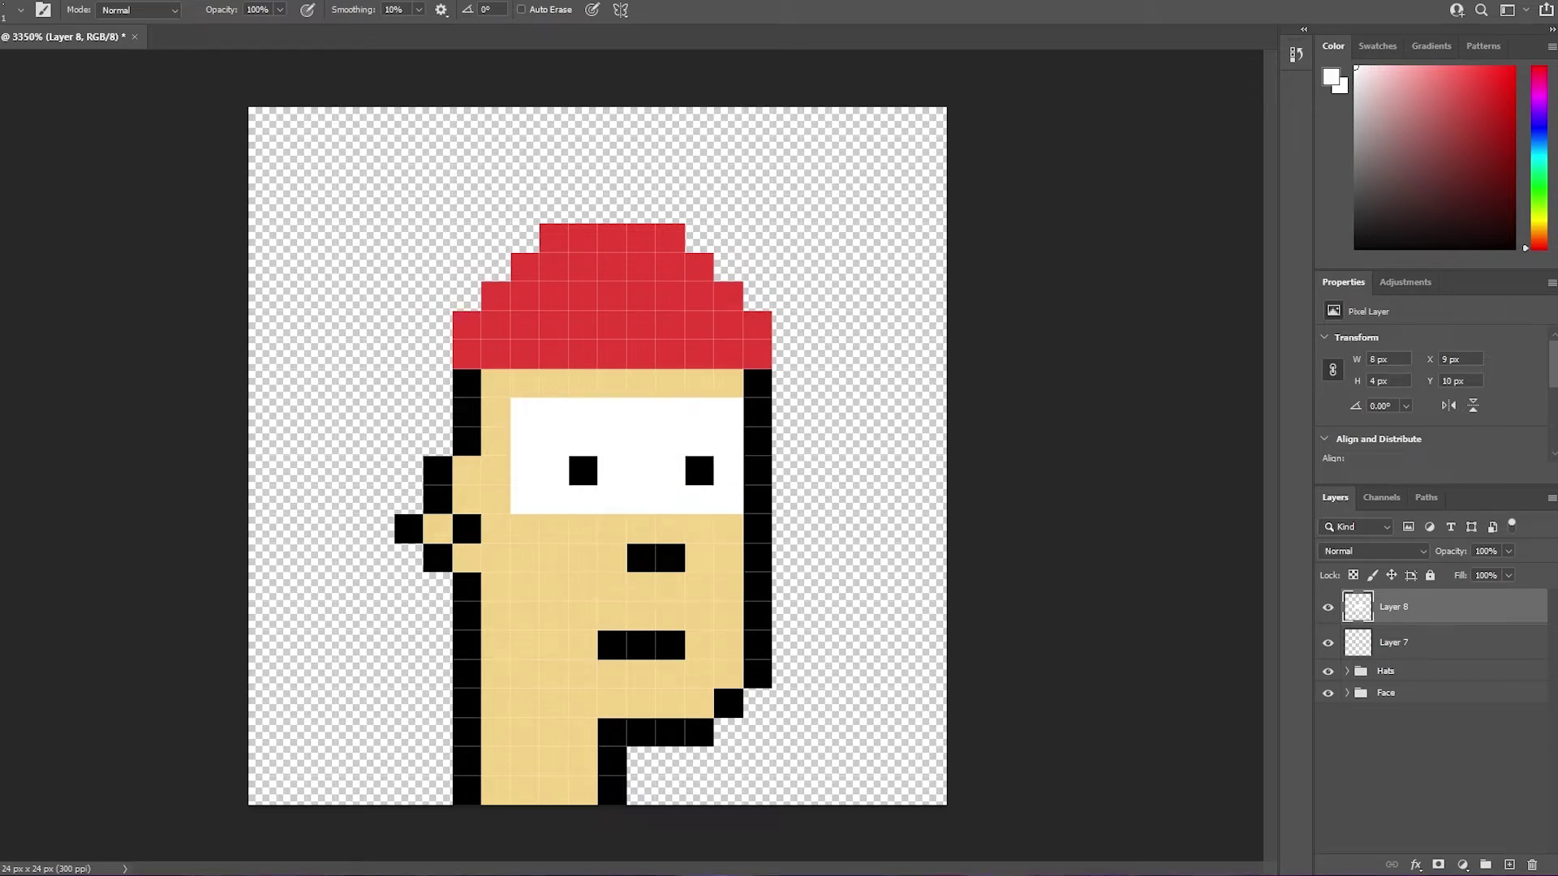
# Erase the upper and lower pixels between the white lenses and paint a two-pixel white temple arm from the glasses toward the ear.
pyautogui.press('e')
pyautogui.click(641, 412)
pyautogui.click(641, 499)
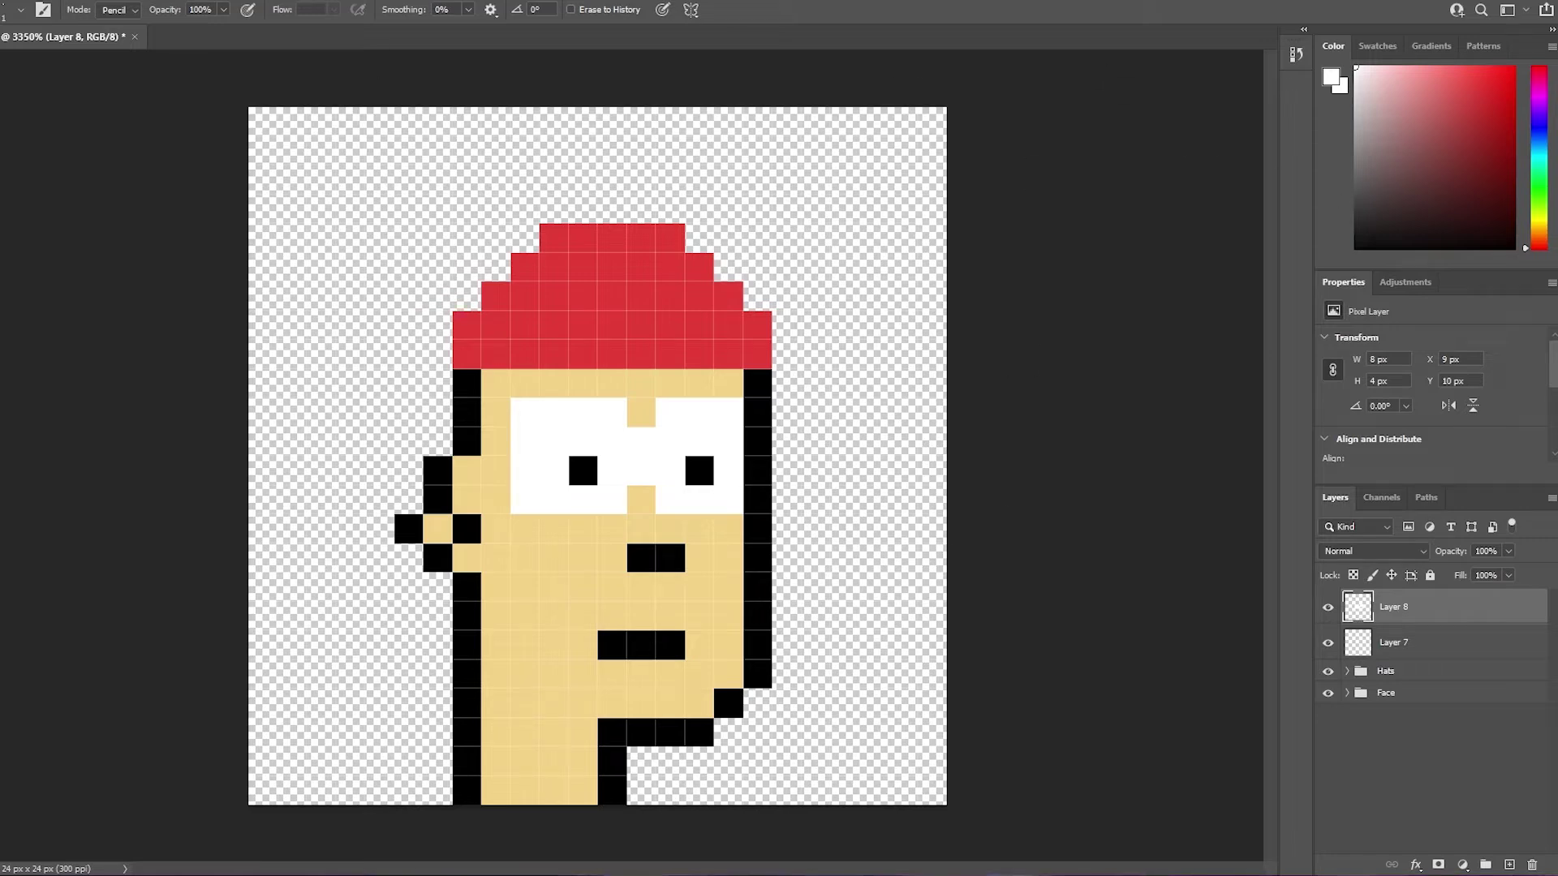
pyautogui.press('b')
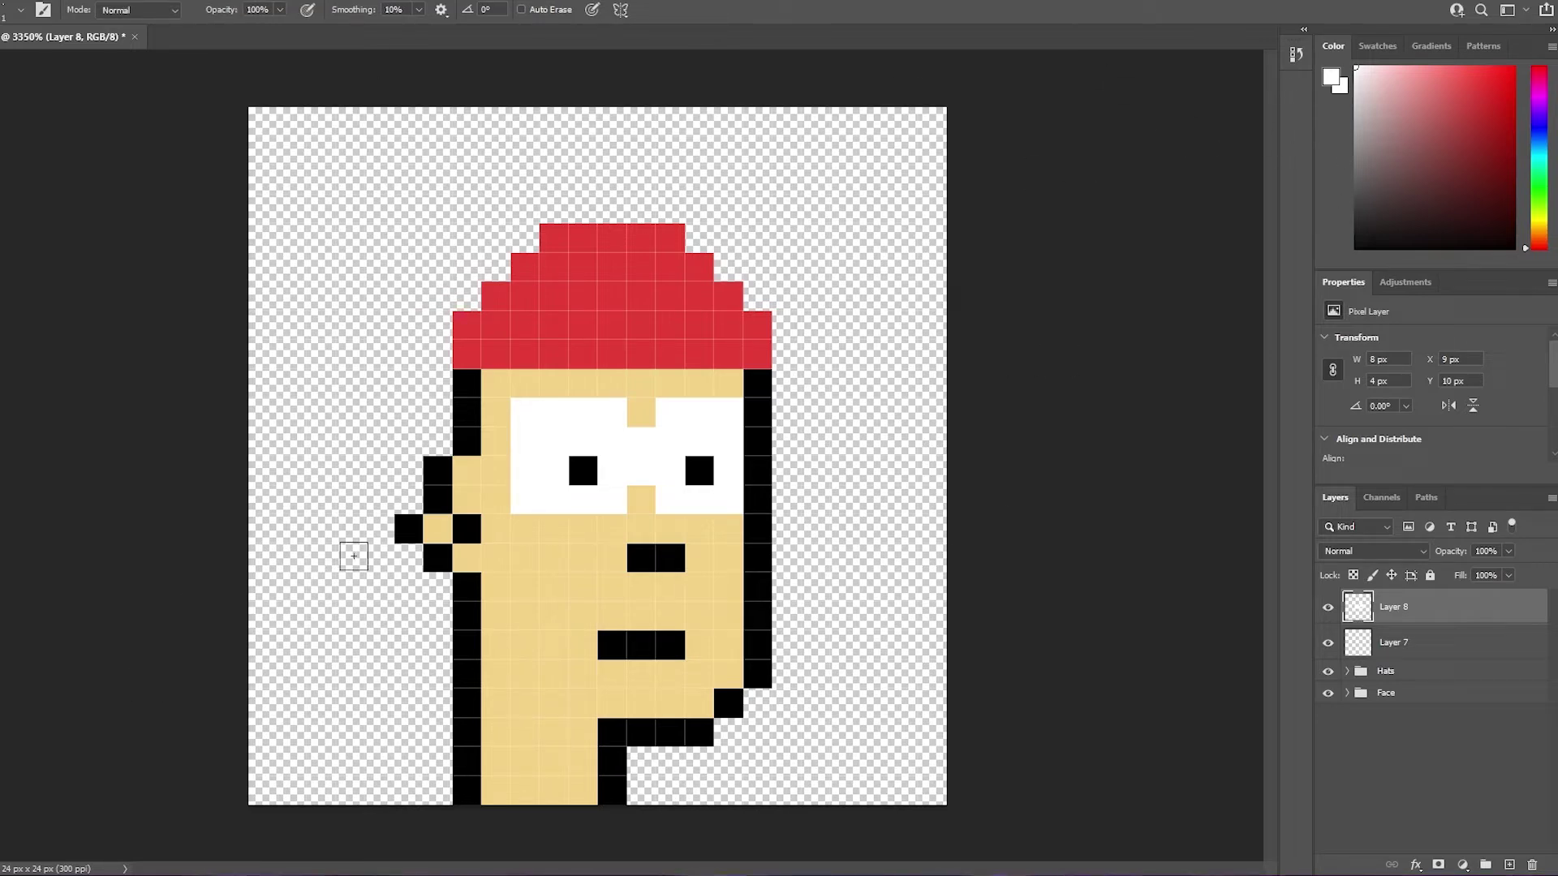
pyautogui.click(495, 440)
pyautogui.click(466, 440)
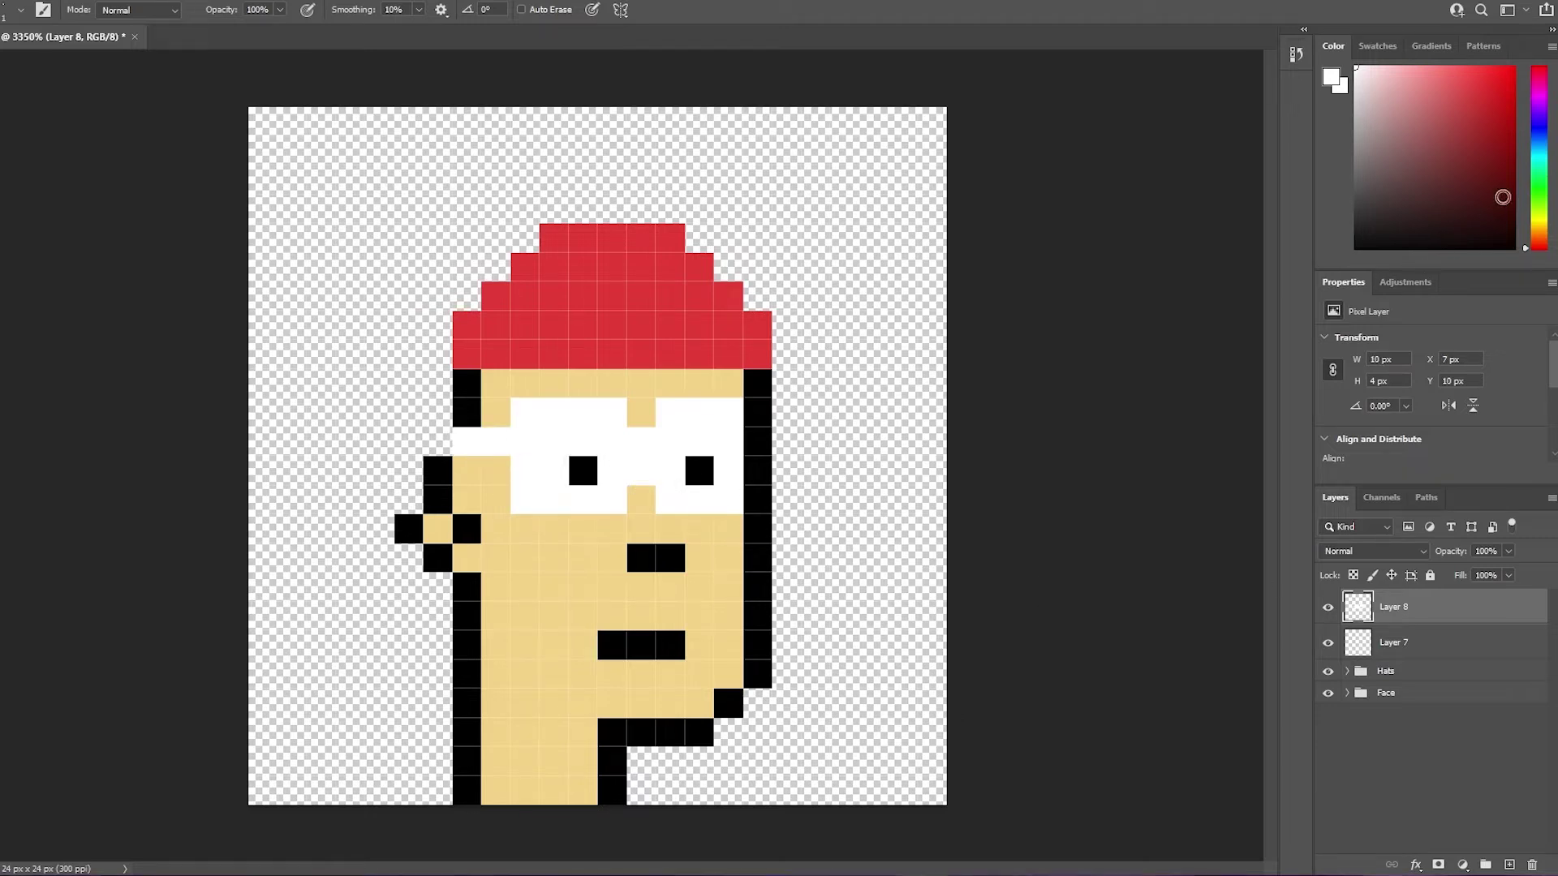
# Set the foreground colour to bright blue and paint a 2 x 2 px blue block inside each white lens, covering the pupils.
pyautogui.click(1545, 123)
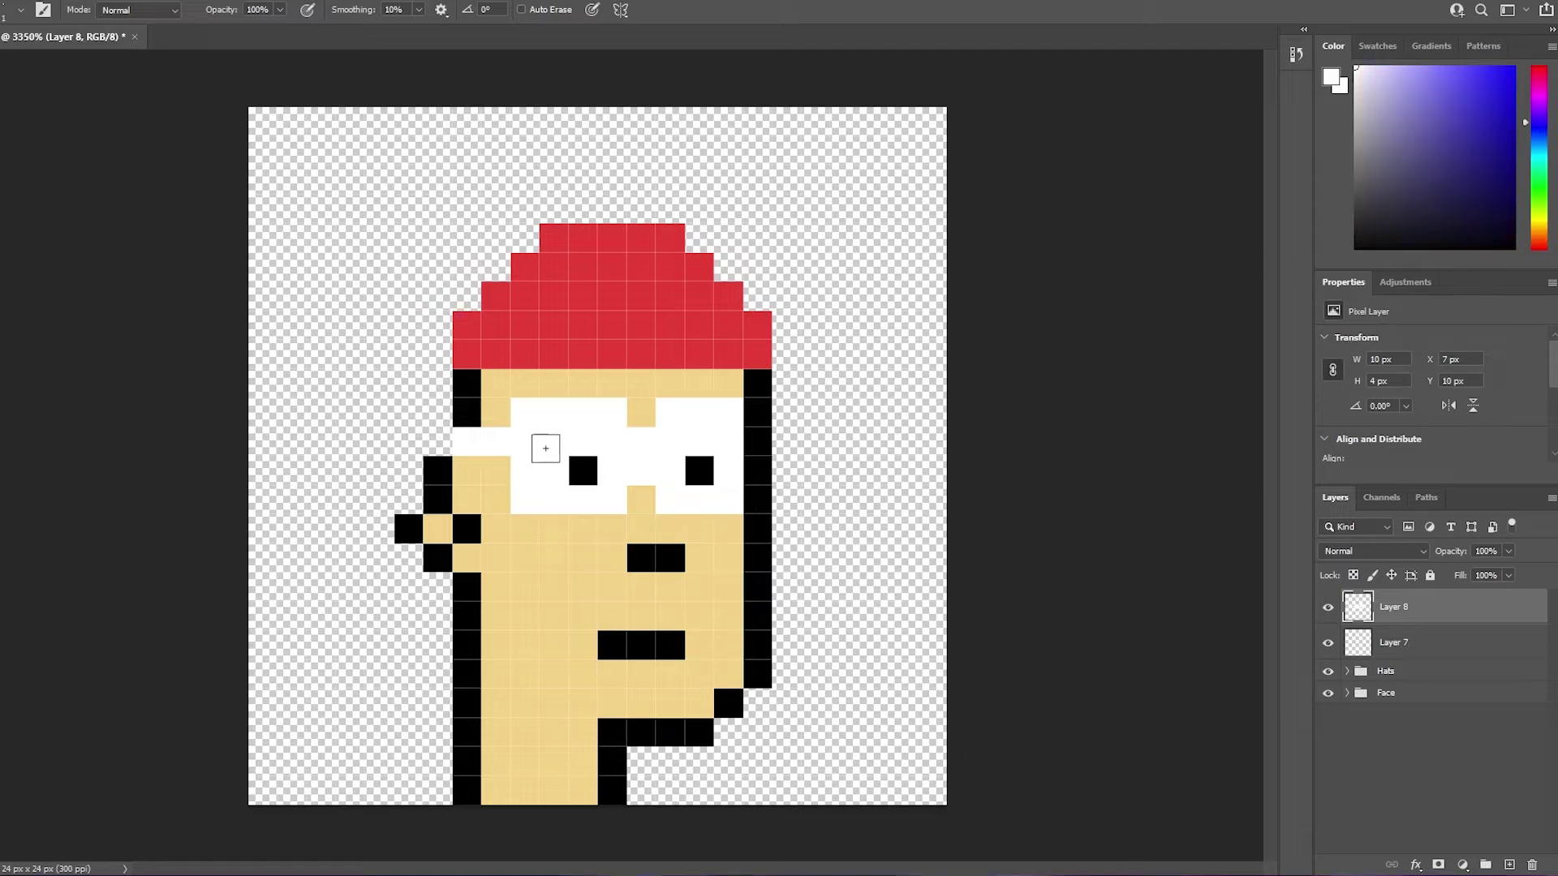
pyautogui.click(583, 471)
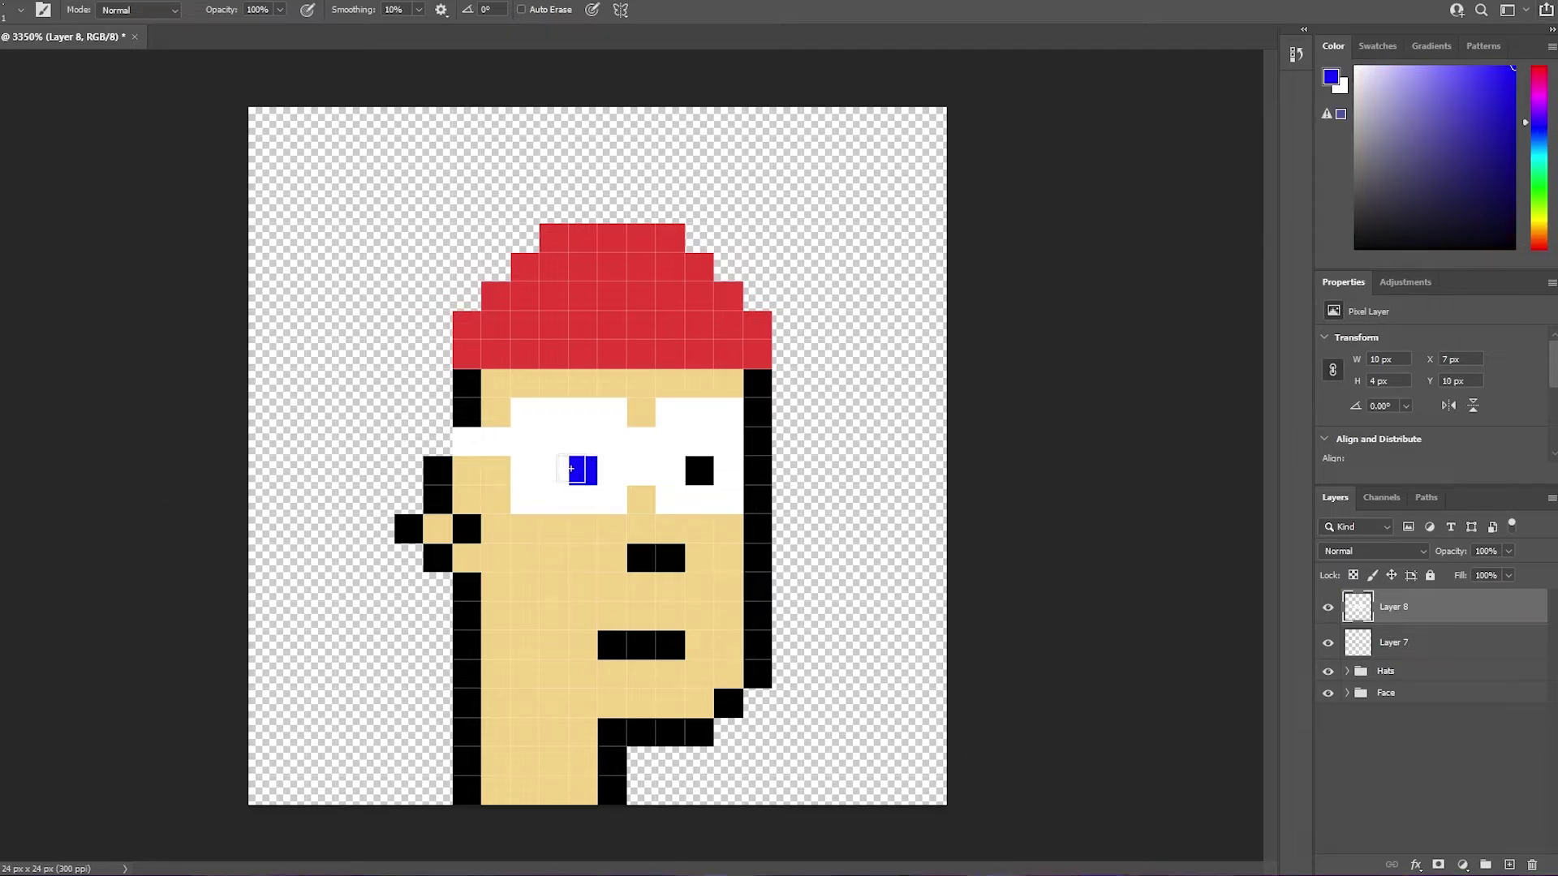
pyautogui.click(563, 470)
pyautogui.click(554, 442)
pyautogui.click(583, 442)
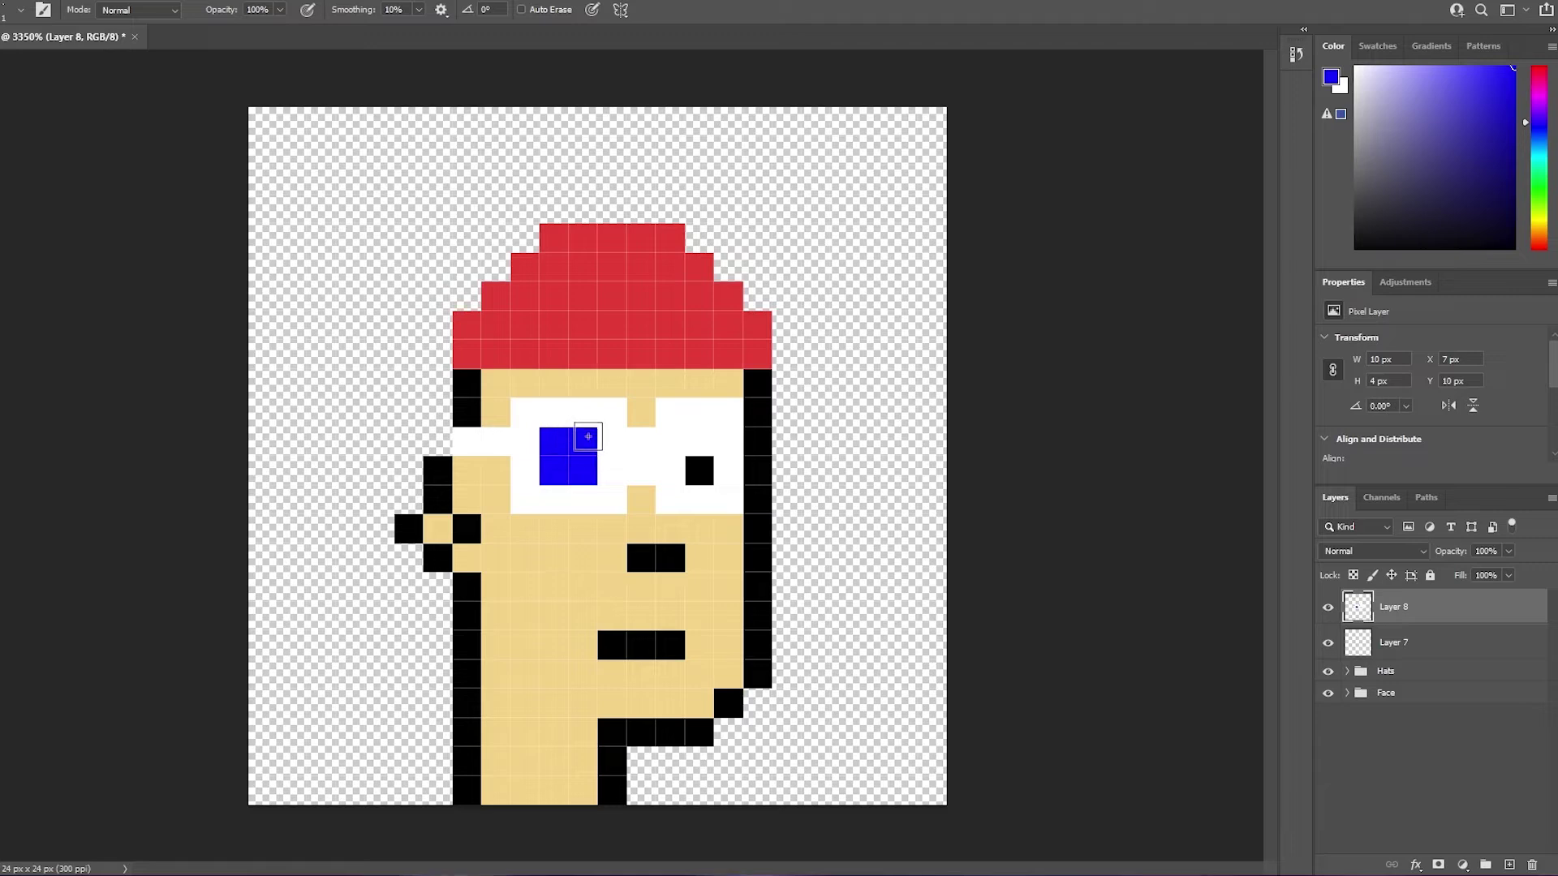
pyautogui.click(699, 442)
pyautogui.click(728, 442)
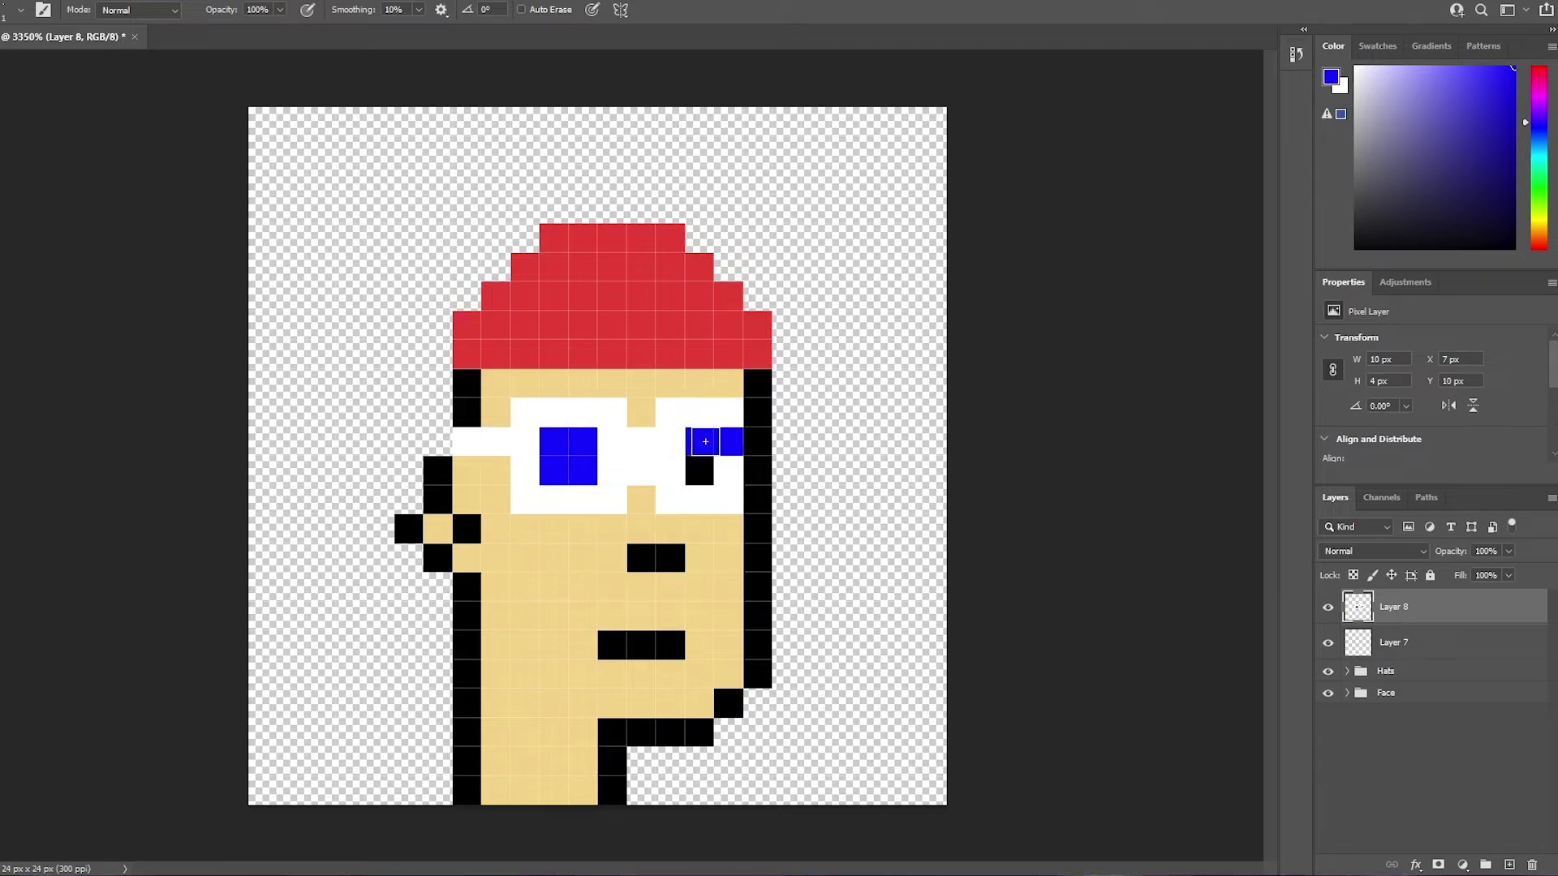
pyautogui.click(699, 470)
pyautogui.click(728, 471)
# Extend the glasses with a white 1 x 4 px column over the face outline and move the empty Layer 7 above the glasses layer.
pyautogui.click(1355, 68)
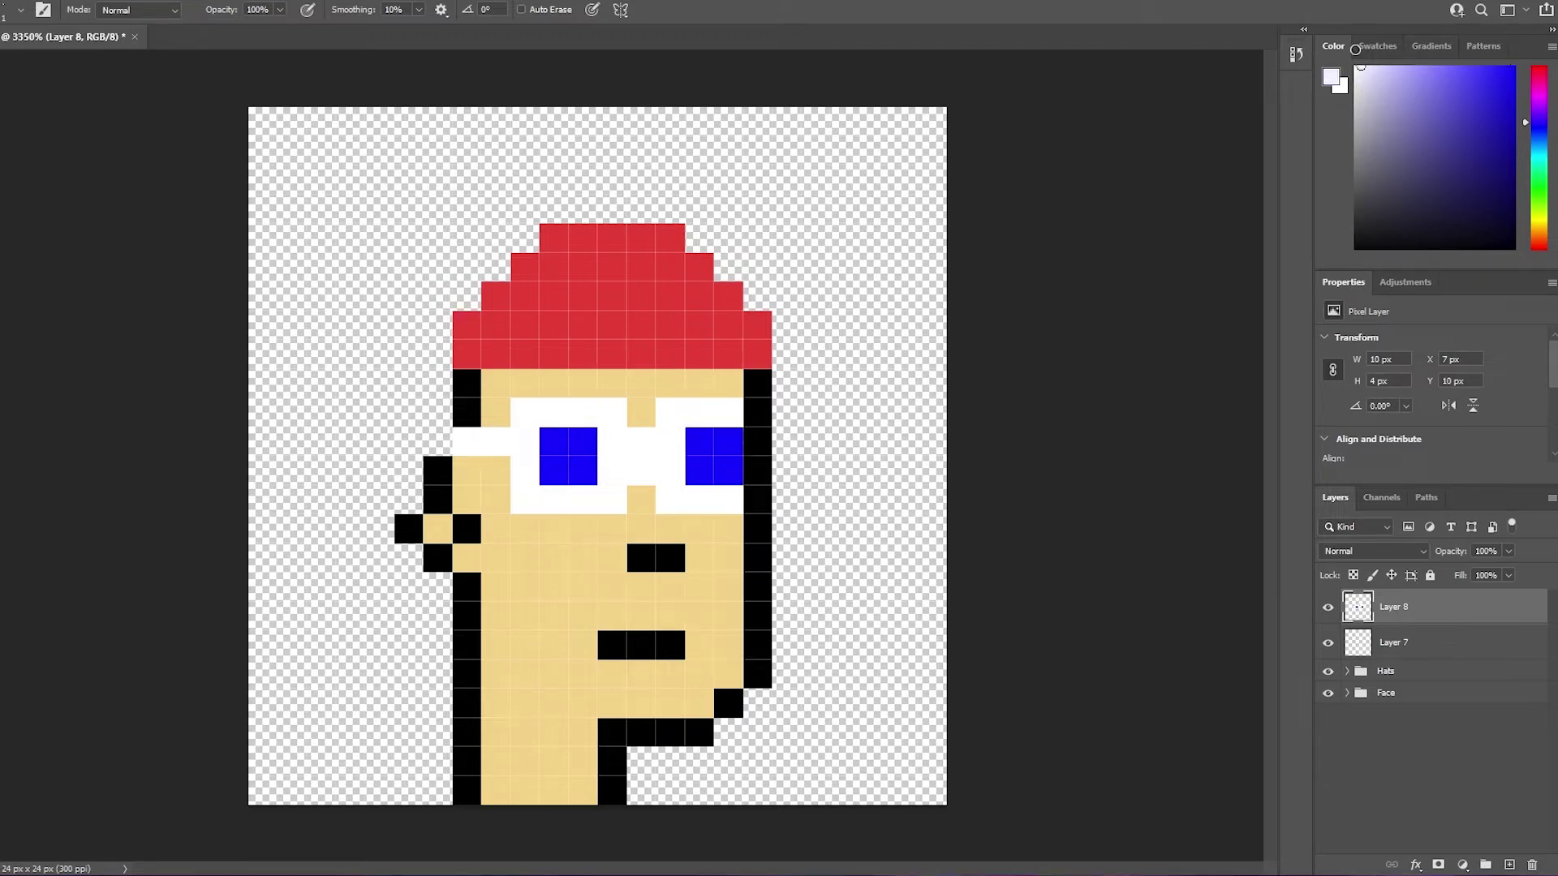
pyautogui.click(757, 412)
pyautogui.click(757, 443)
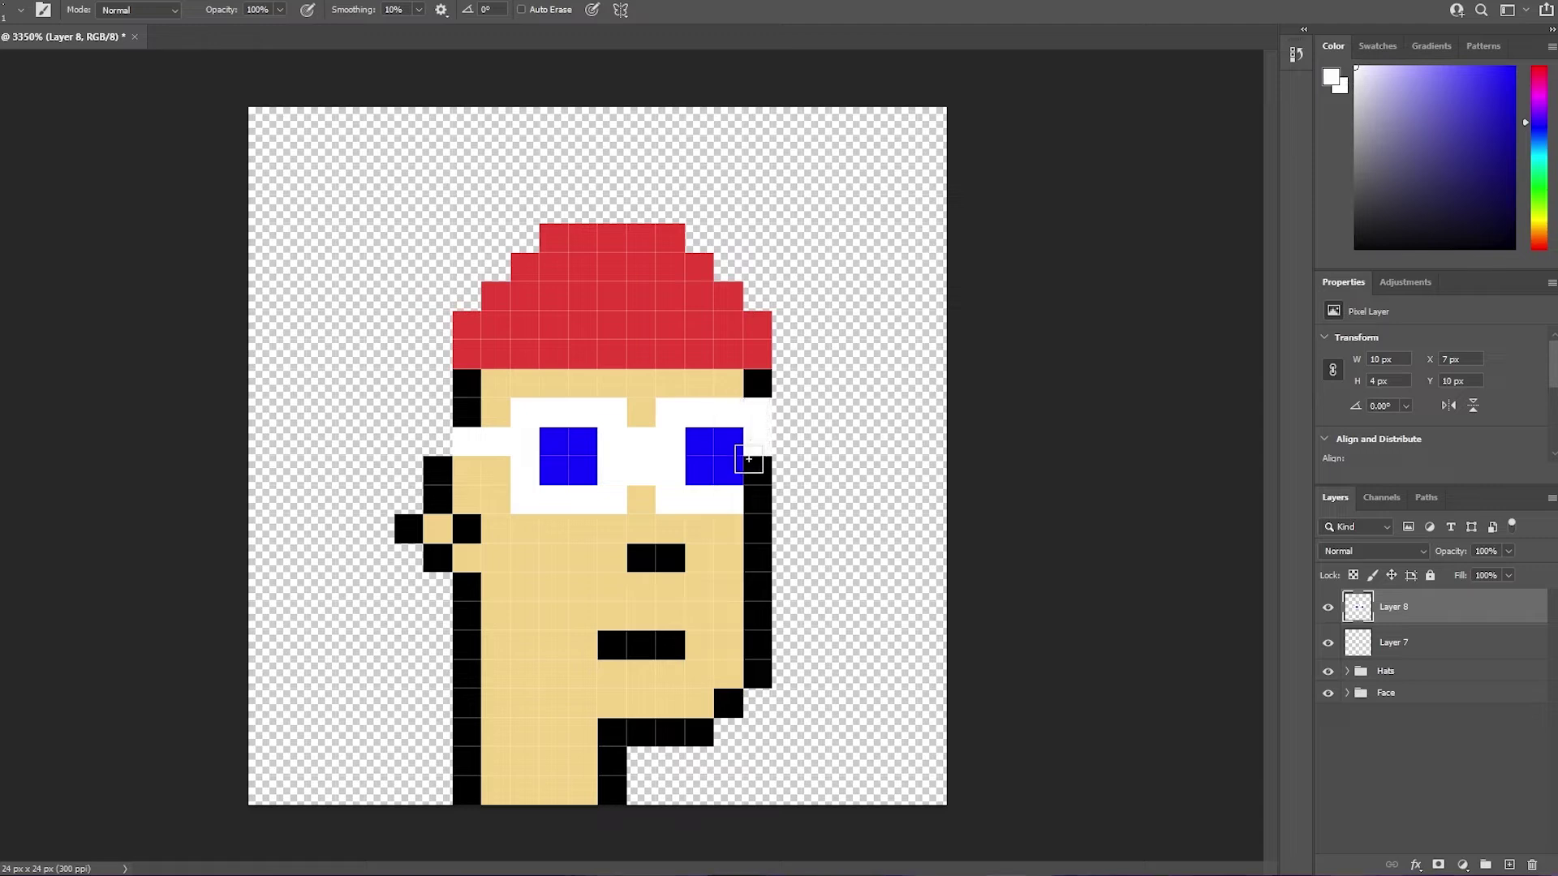
pyautogui.click(757, 471)
pyautogui.click(757, 499)
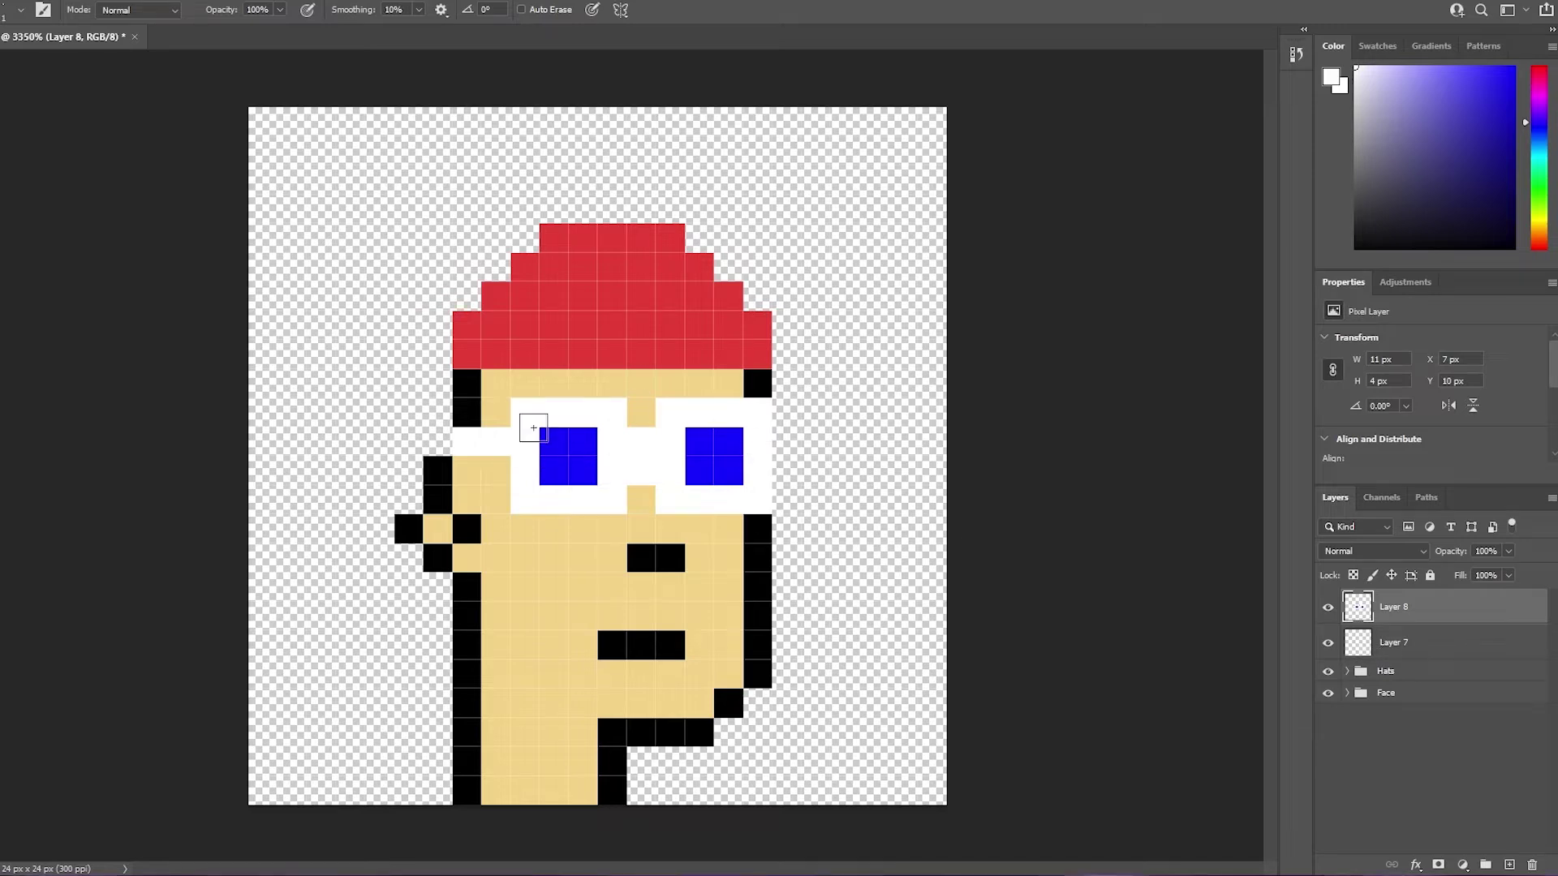
pyautogui.moveTo(1374, 643); pyautogui.dragTo(1373, 619)
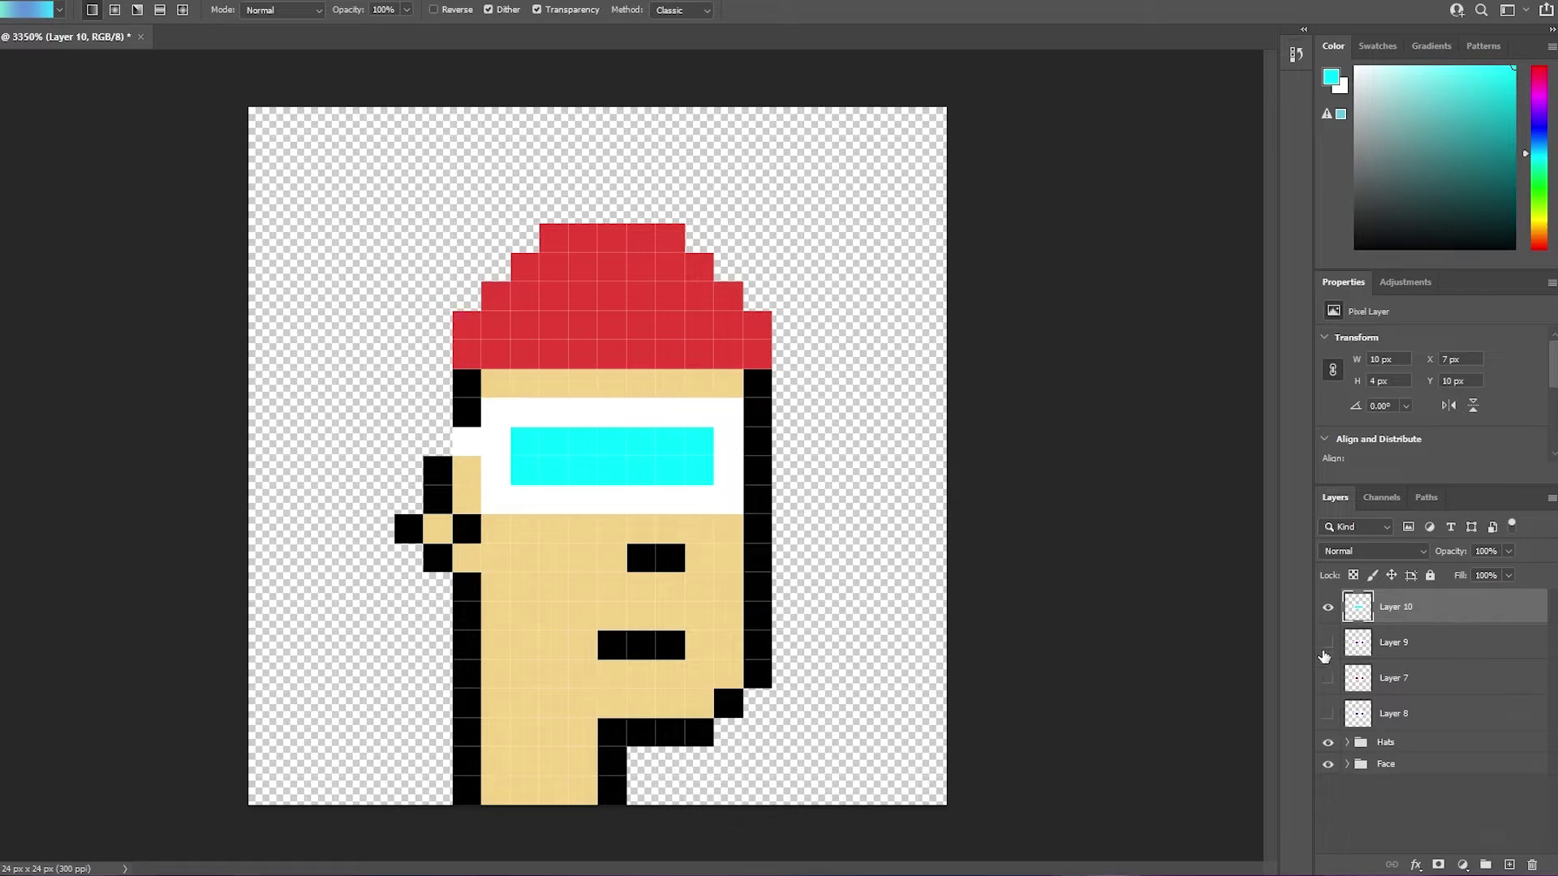
# Show all four glasses layers, switching their visibility off and on to compare the designs.
pyautogui.moveTo(1328, 643); pyautogui.dragTo(1327, 713)
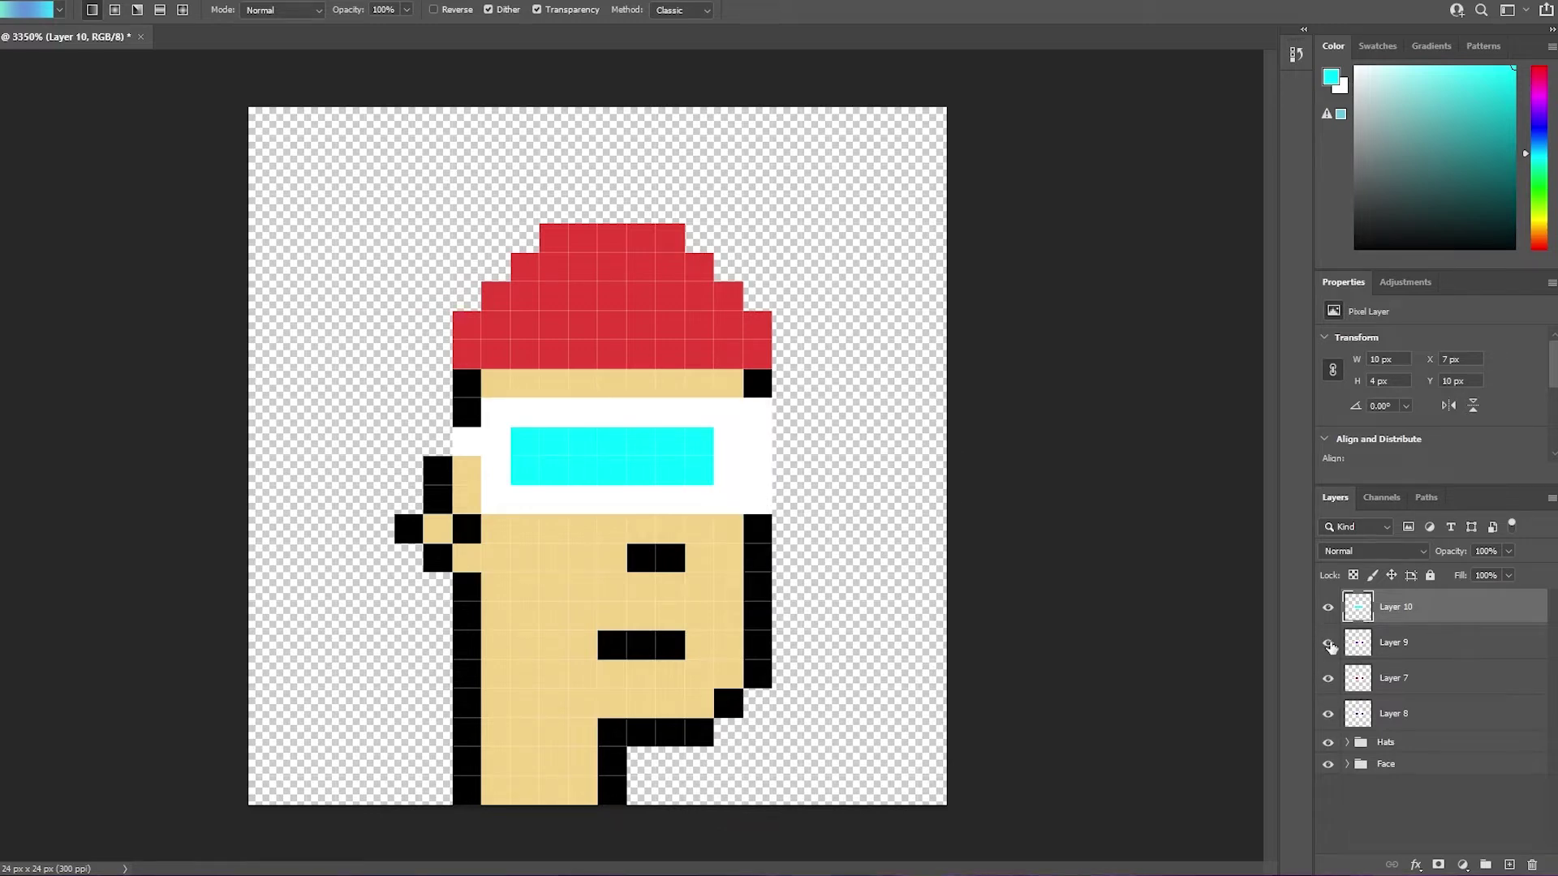
pyautogui.click(1326, 609)
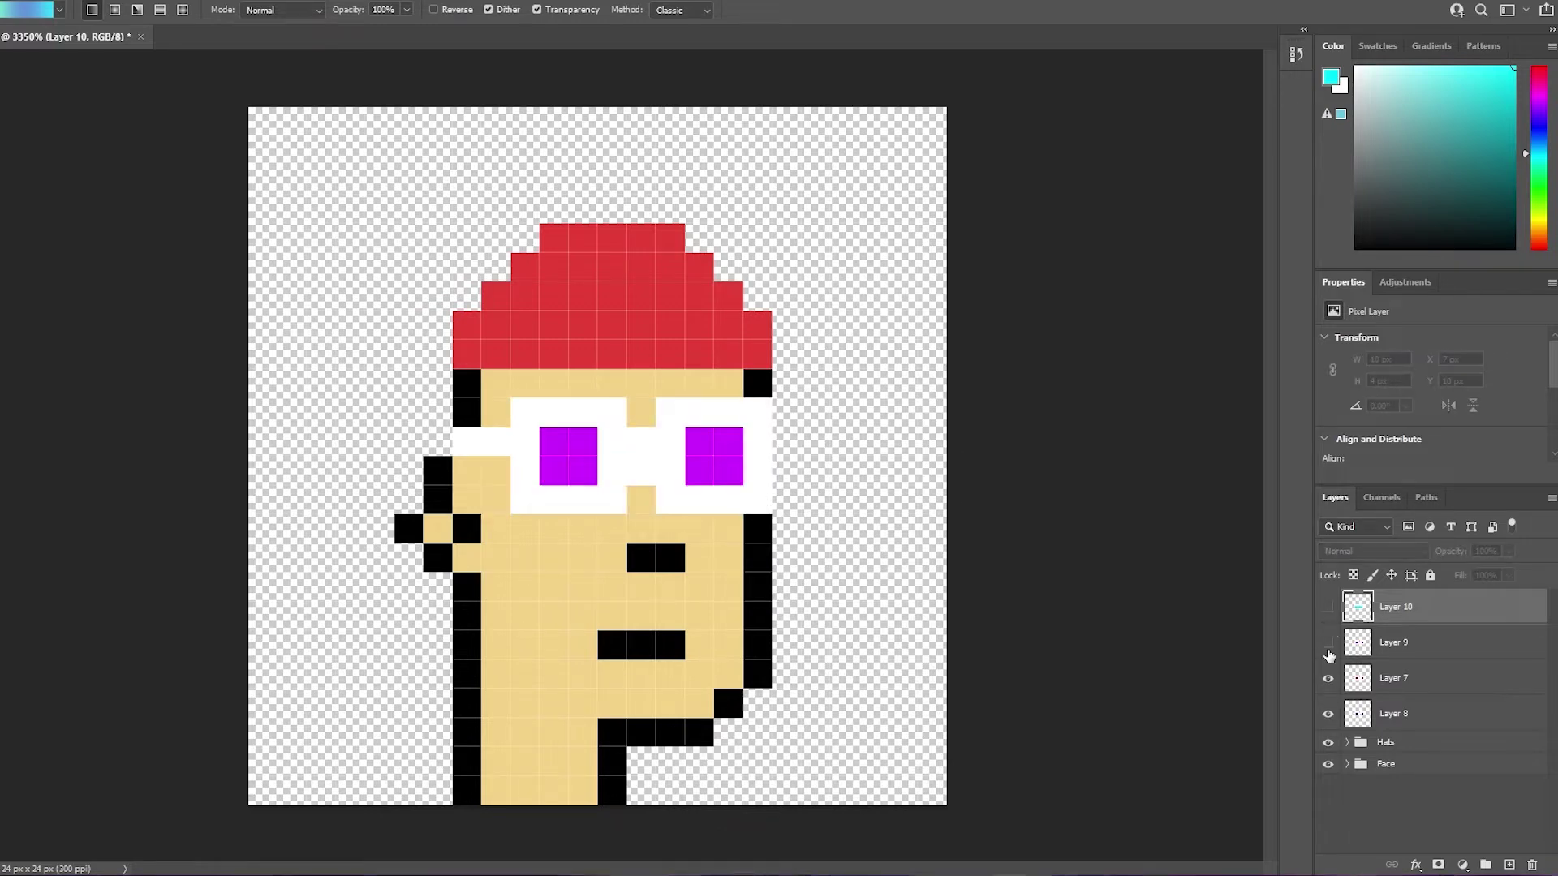
pyautogui.click(1327, 678)
pyautogui.click(1328, 713)
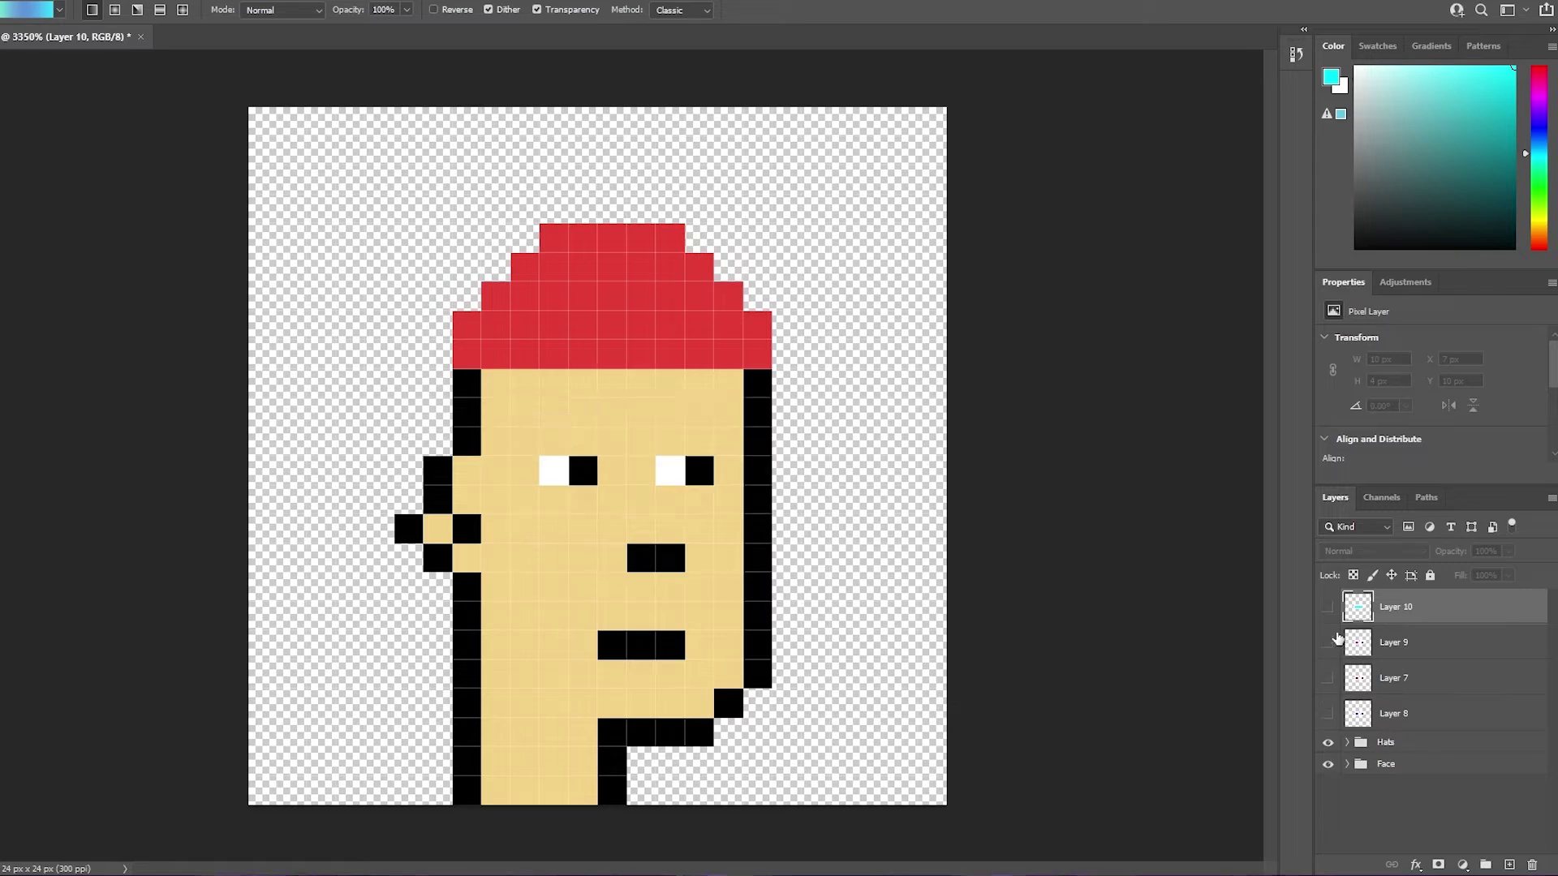
pyautogui.moveTo(1328, 607); pyautogui.dragTo(1328, 679)
pyautogui.click(1328, 714)
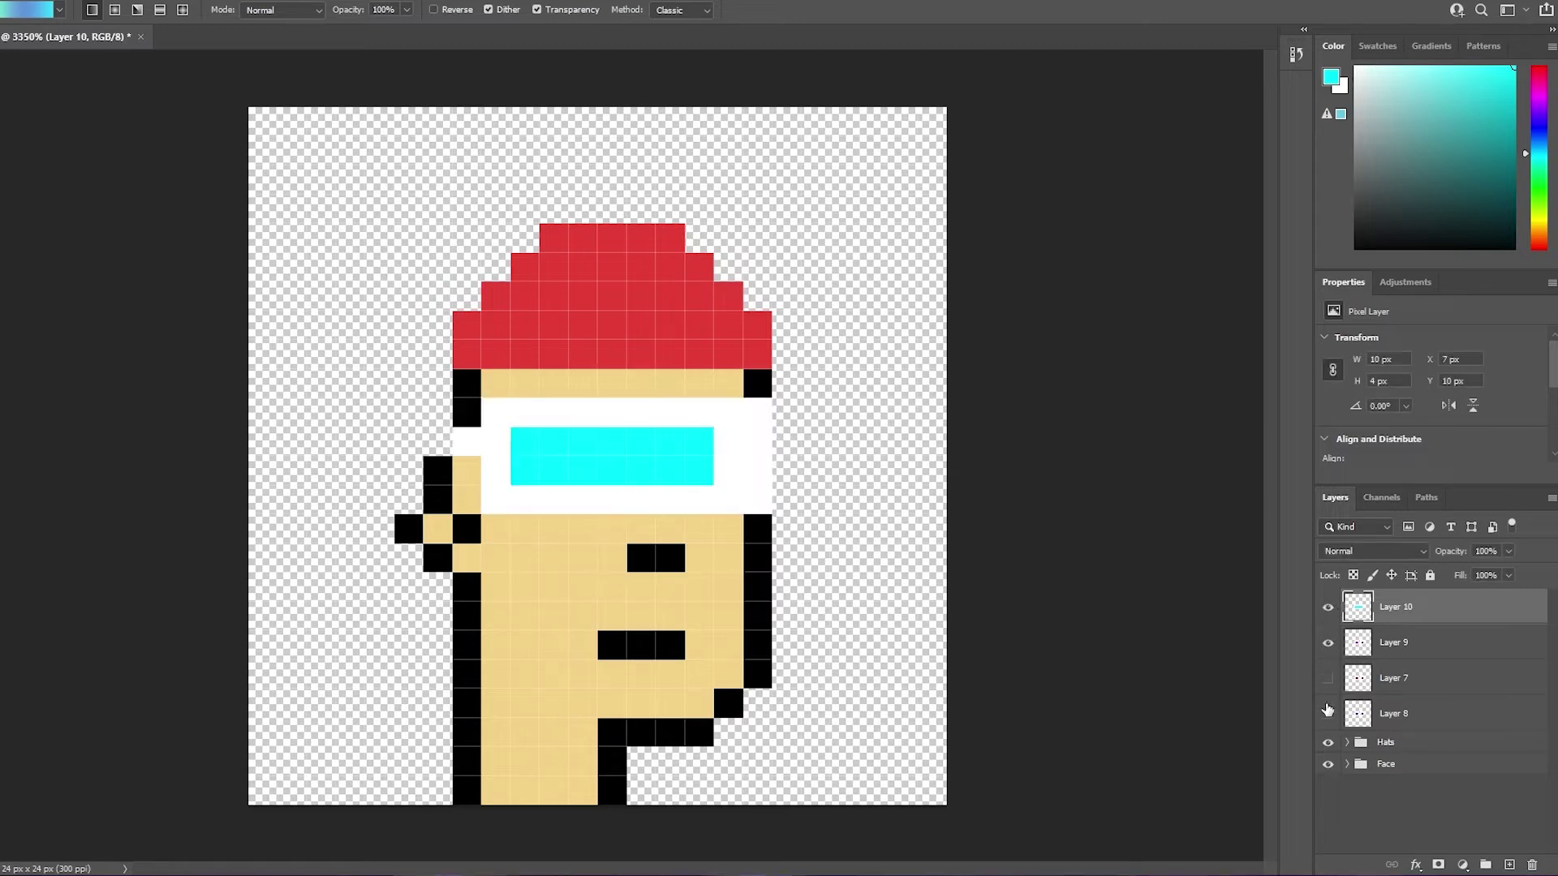
pyautogui.click(1329, 609)
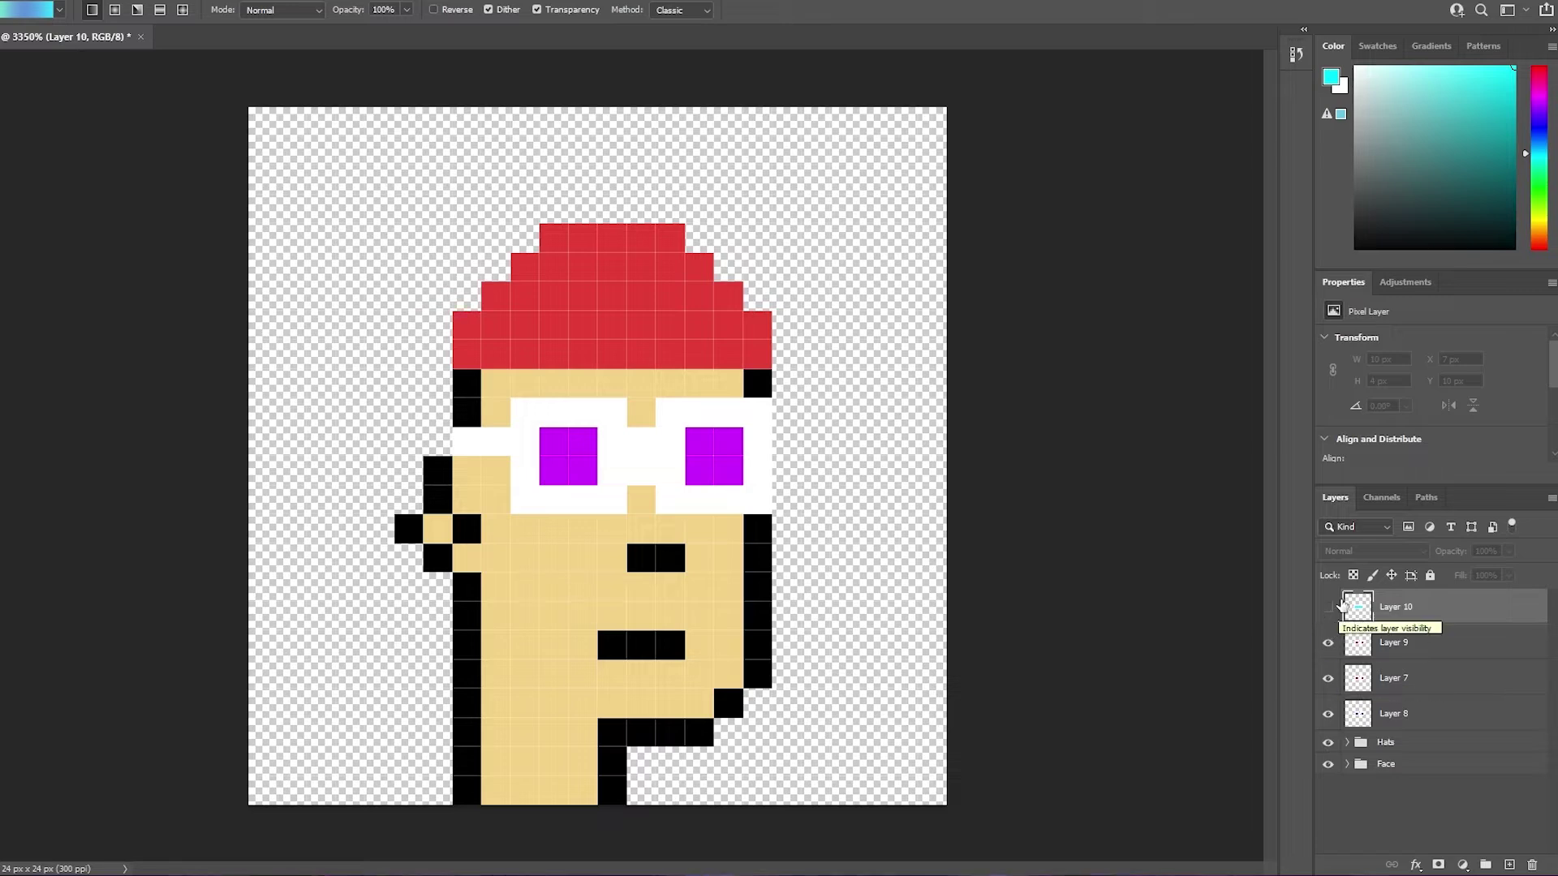
pyautogui.click(1327, 607)
# Create a layer group named eyes above the four glasses layers.
pyautogui.click(1486, 866)
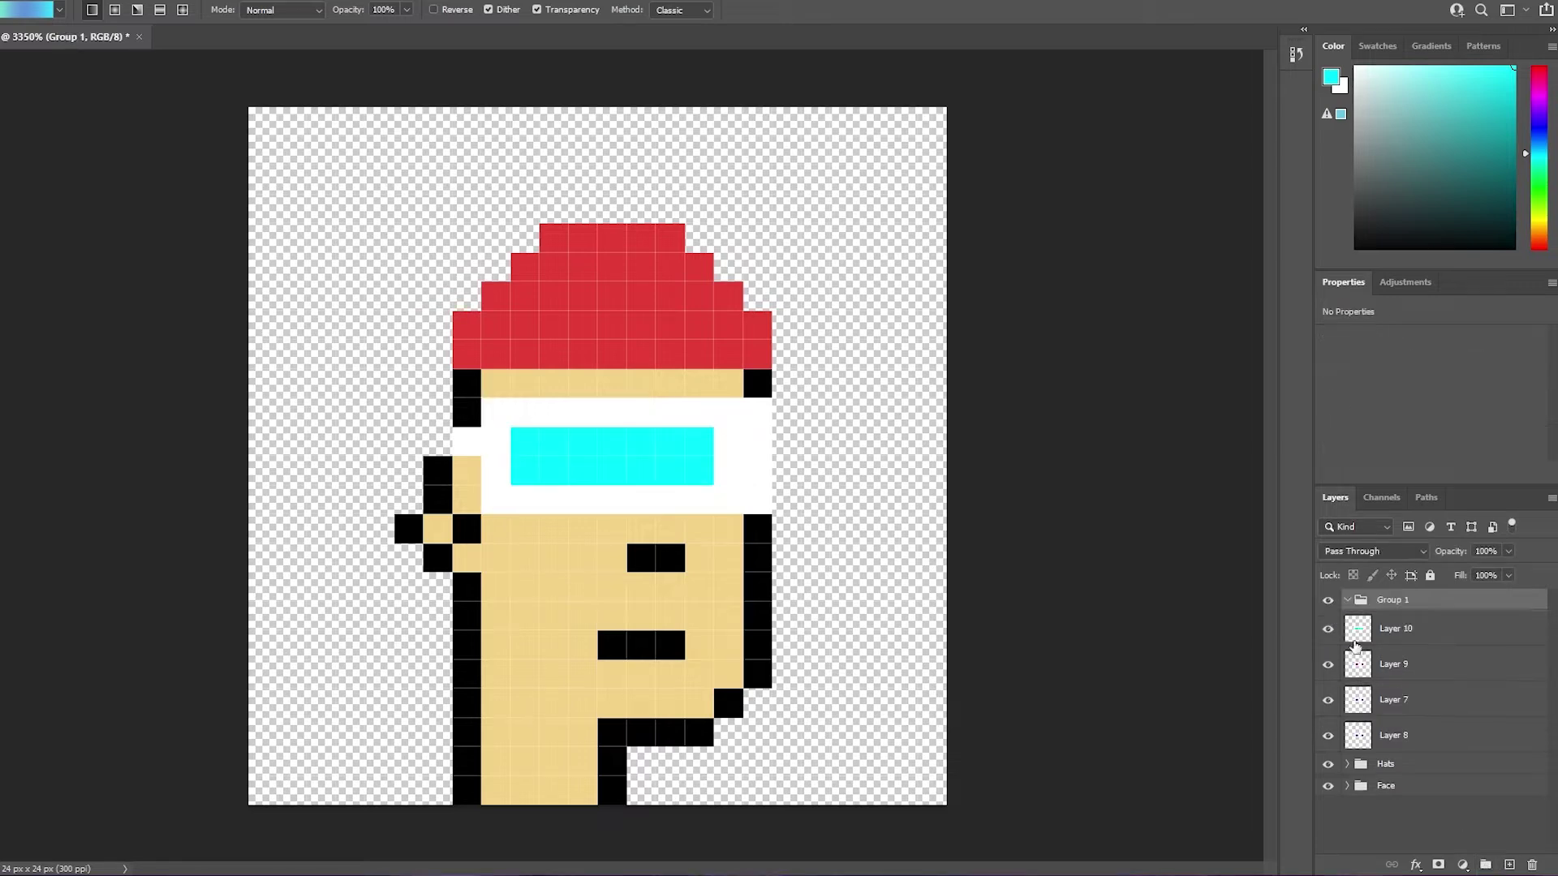
pyautogui.doubleClick(1402, 599)
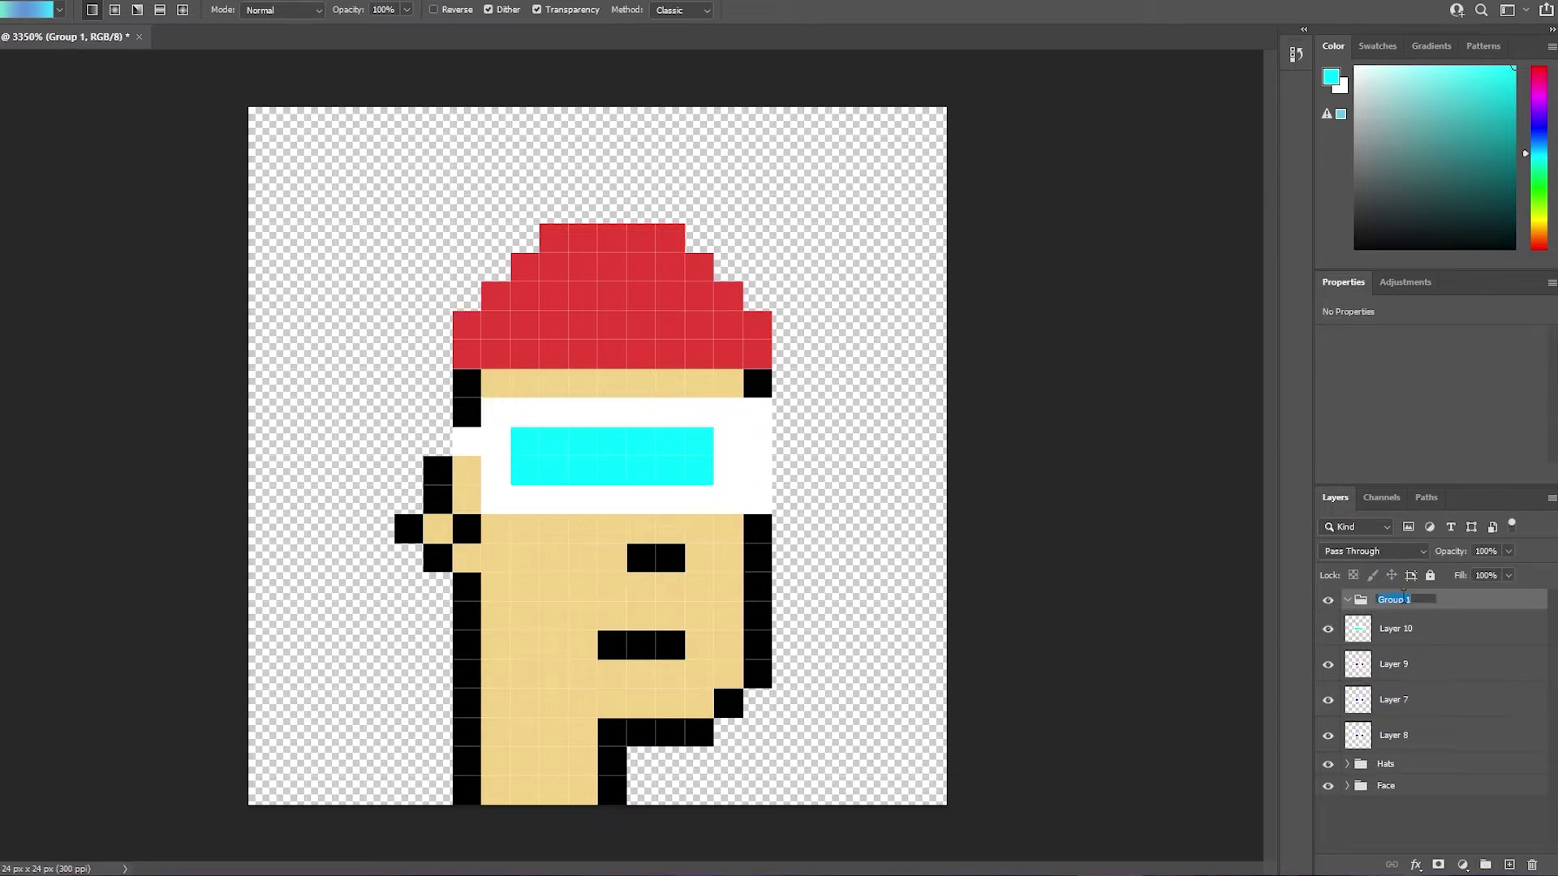
pyautogui.press('BackSpace')
pyautogui.write('eyes')
pyautogui.press('Return')
# Move the four glasses layers, Layer 10, 9, 7 and 8, into the eyes group and collapse it.
pyautogui.click(1402, 641)
pyautogui.keyDown('shift'); pyautogui.click(1402, 665); pyautogui.keyUp('shift')
pyautogui.keyDown('shift'); pyautogui.click(1408, 704); pyautogui.keyUp('shift')
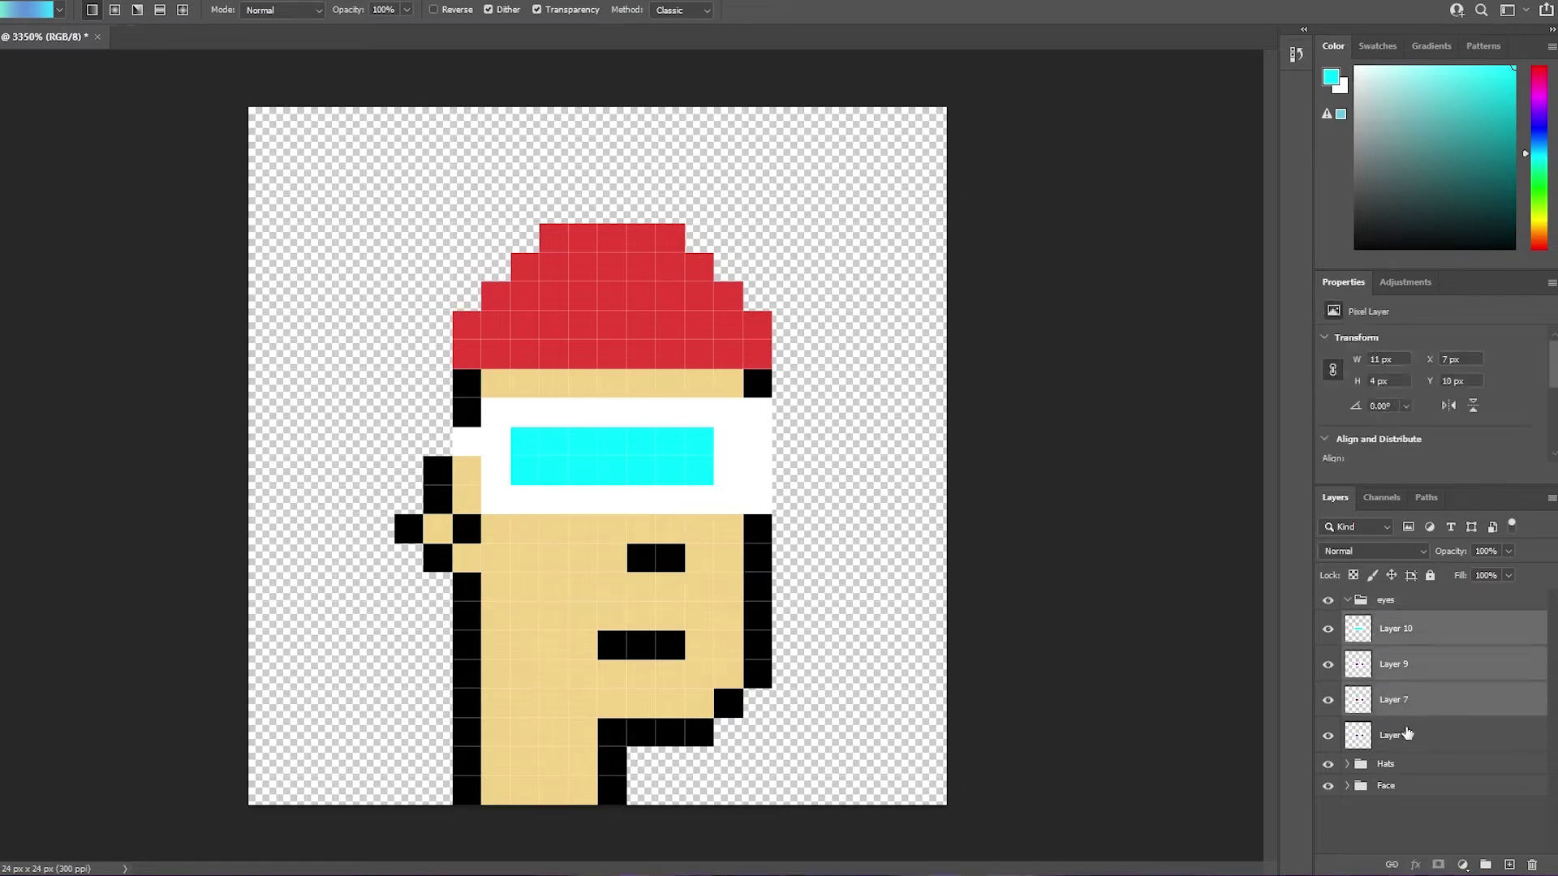
pyautogui.keyDown('shift'); pyautogui.click(1407, 735); pyautogui.keyUp('shift')
pyautogui.moveTo(1395, 662); pyautogui.dragTo(1394, 605)
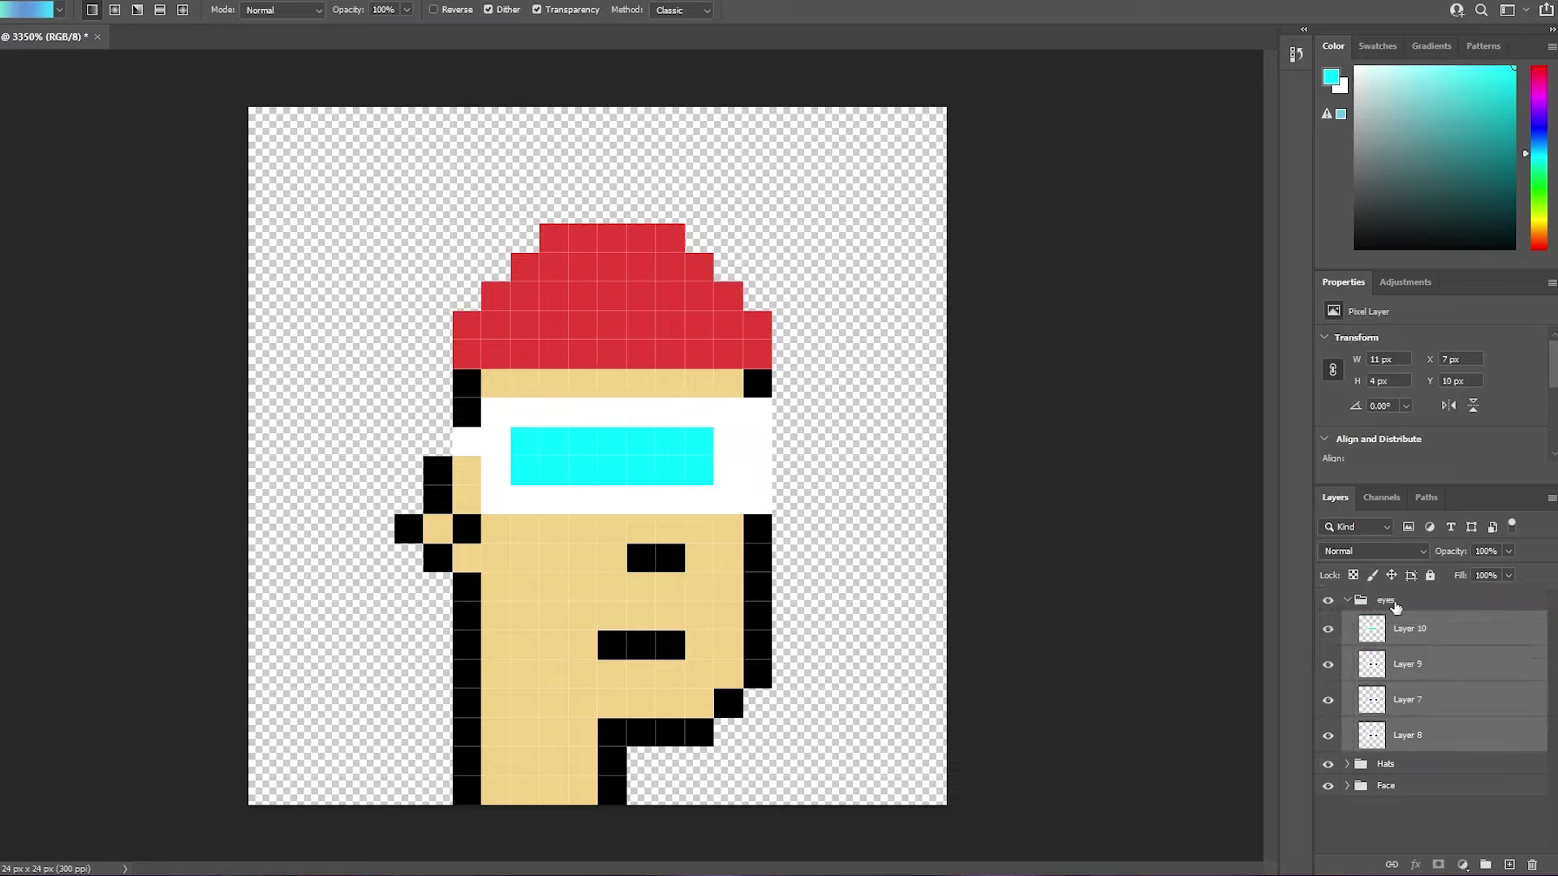
pyautogui.click(1356, 603)
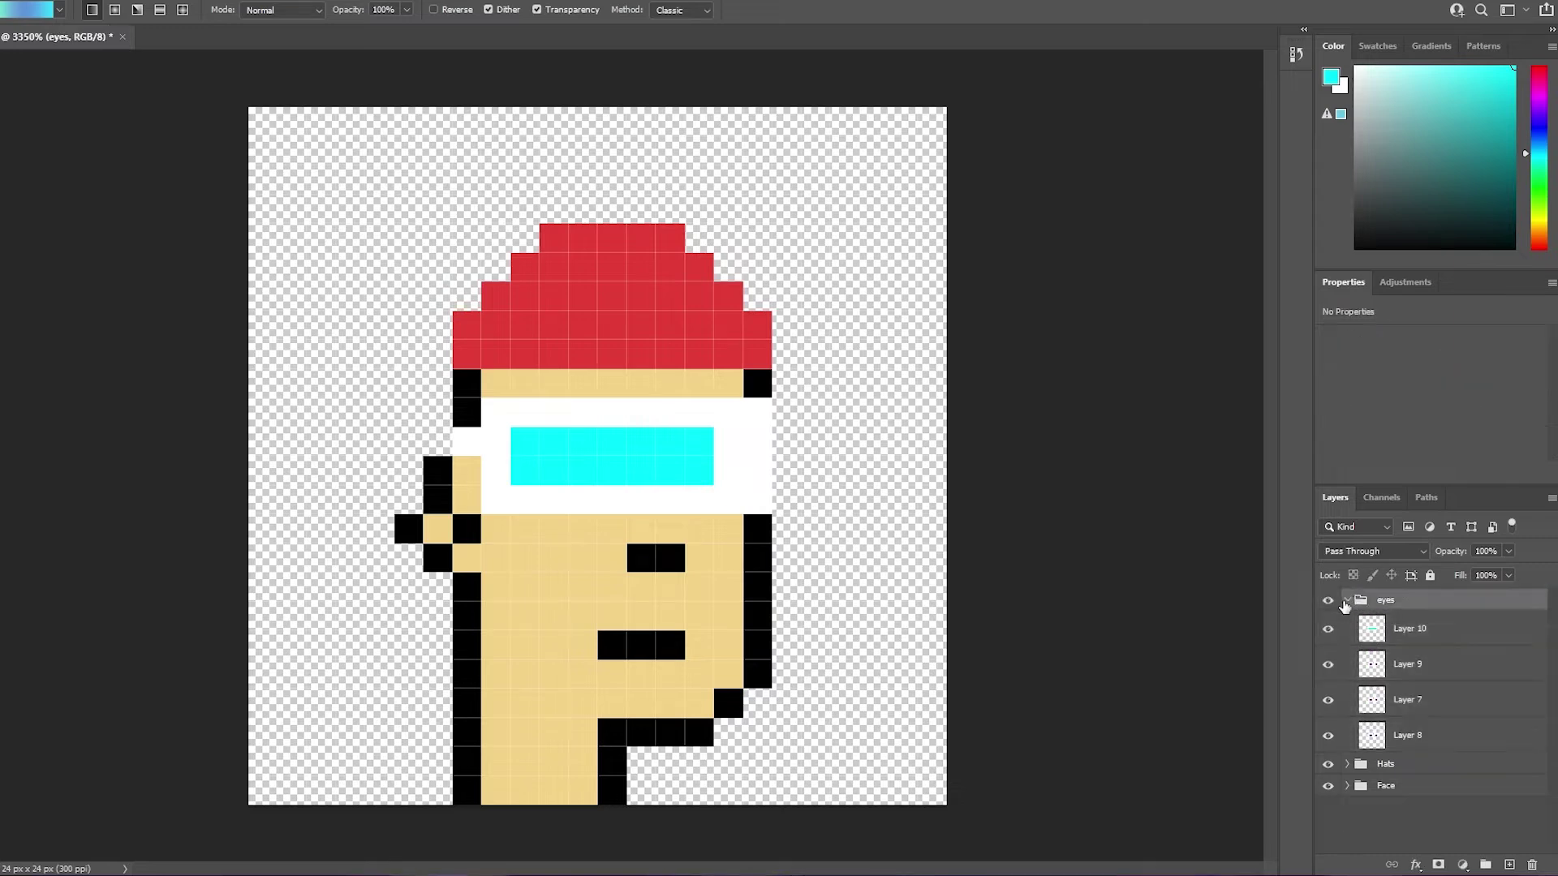
pyautogui.click(1347, 601)
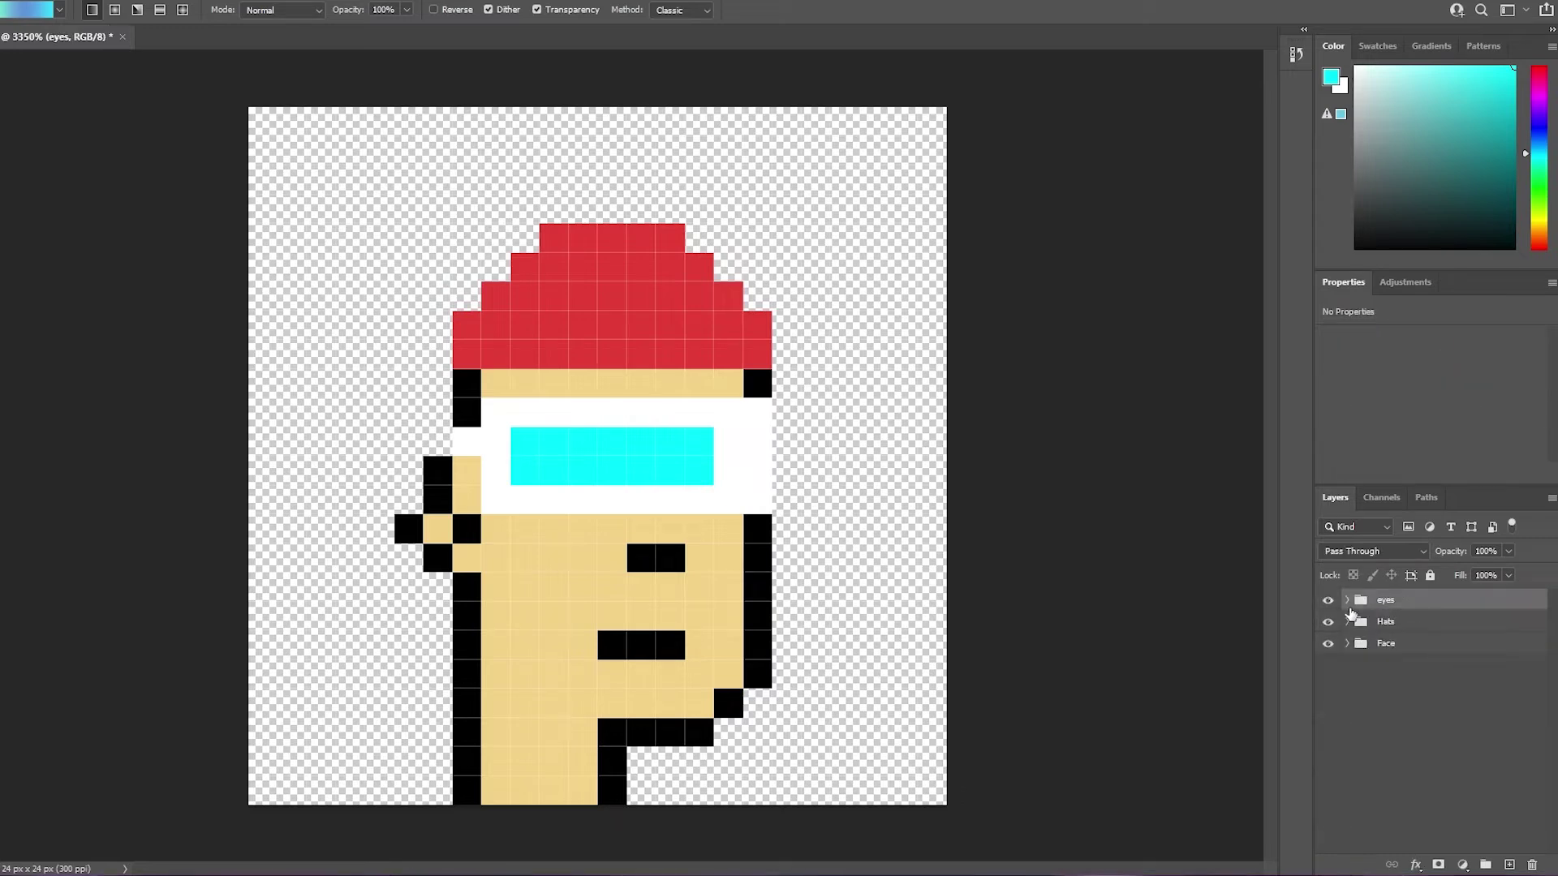
# Add four empty layers above the eyes group.
pyautogui.click(1369, 646)
pyautogui.click(1376, 623)
pyautogui.click(1385, 604)
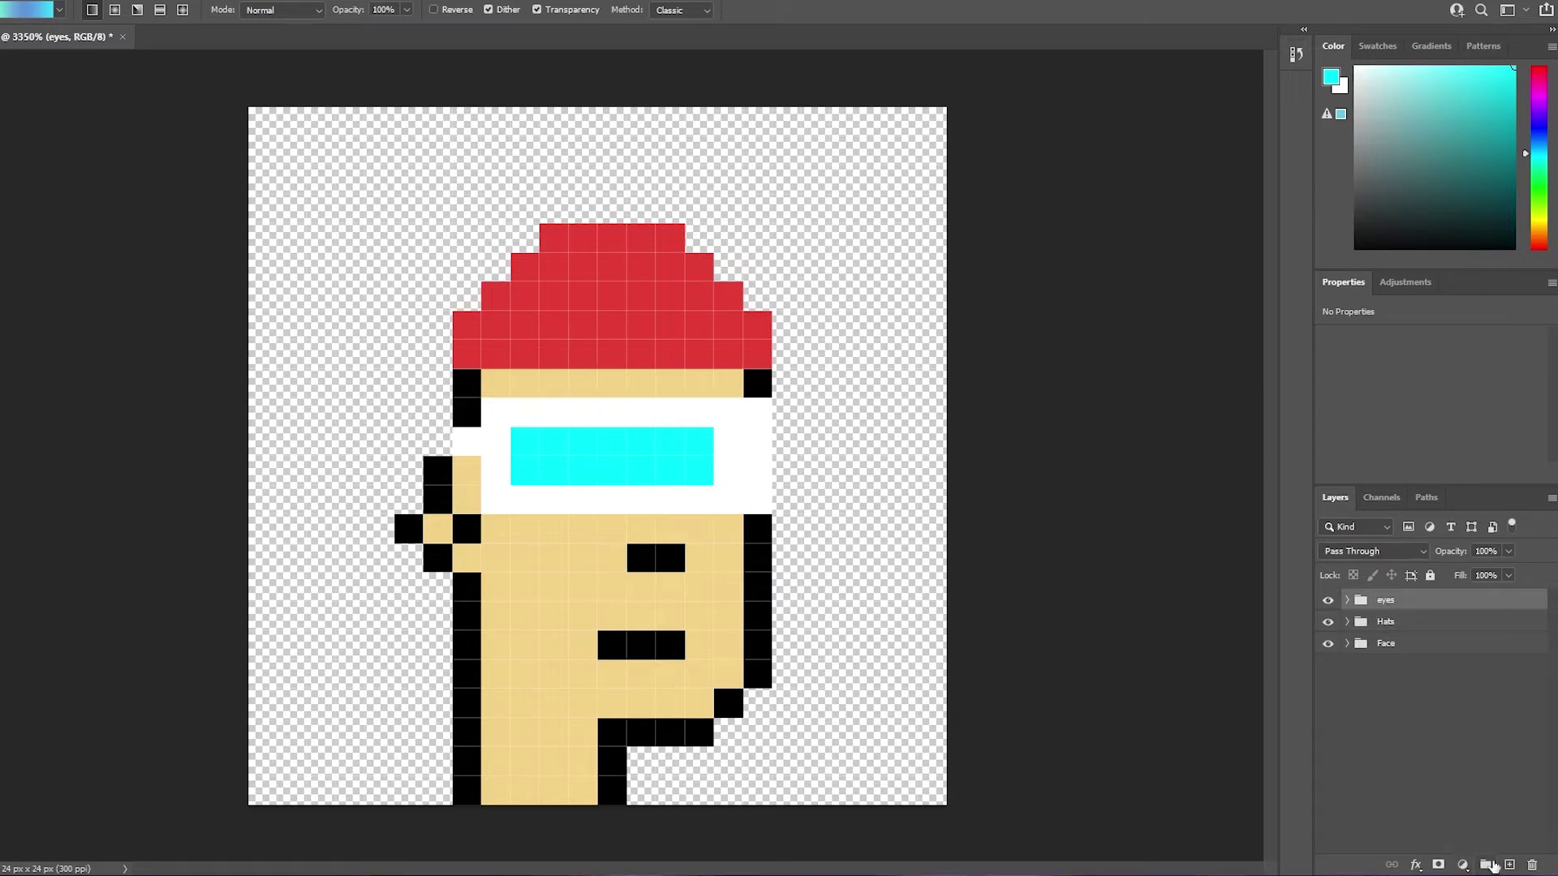
pyautogui.click(1509, 865)
pyautogui.click(1508, 865)
pyautogui.click(1508, 865)
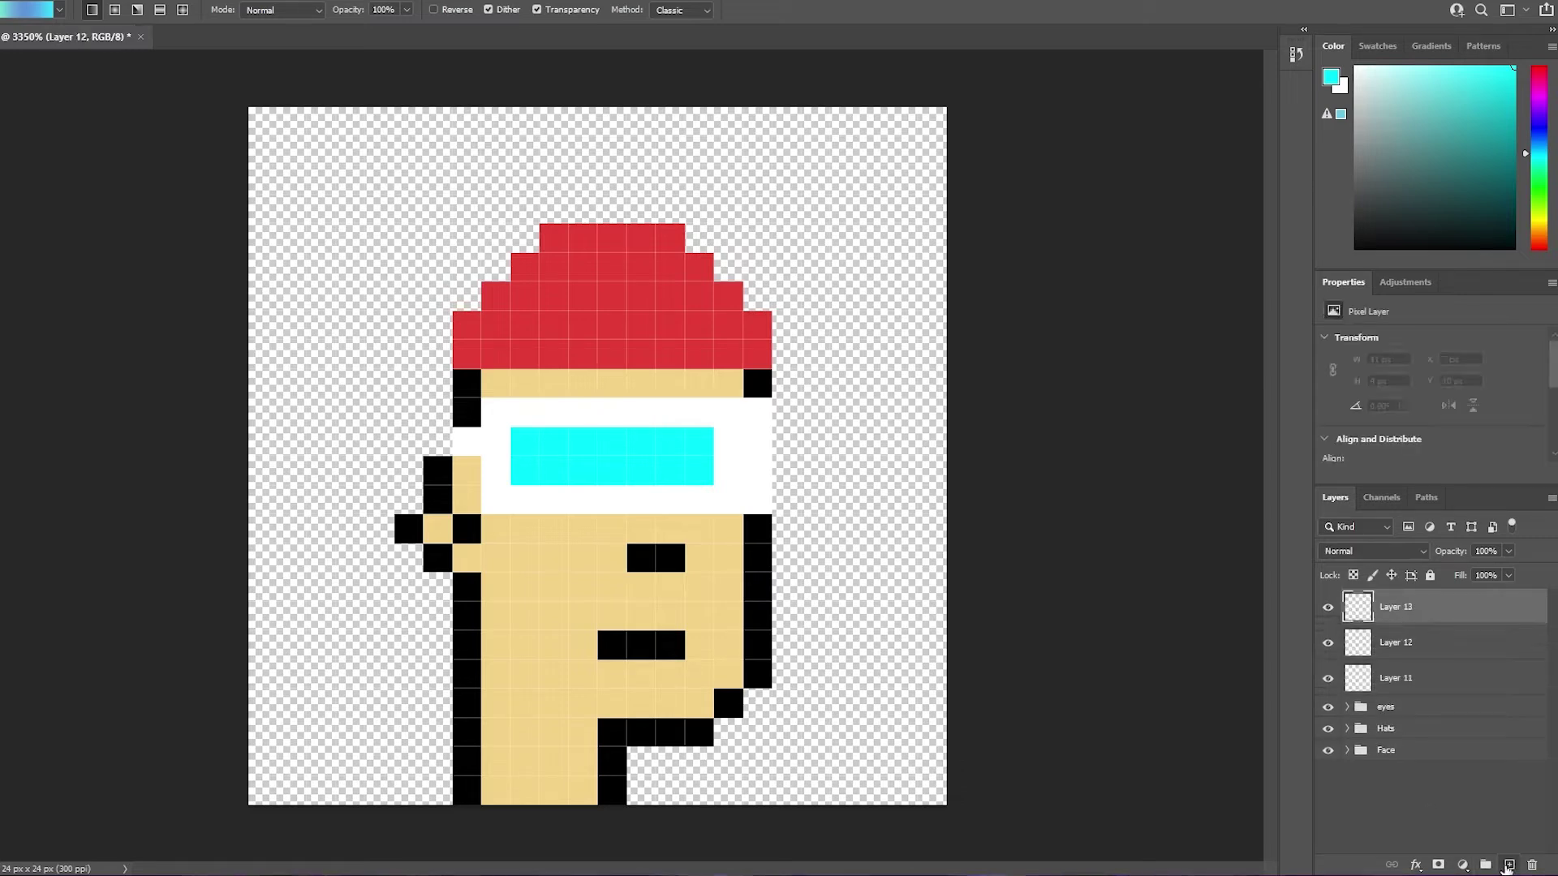
pyautogui.click(1509, 866)
# Move the four empty layers below the Face group and make Layer 14 the active layer.
pyautogui.click(1396, 717)
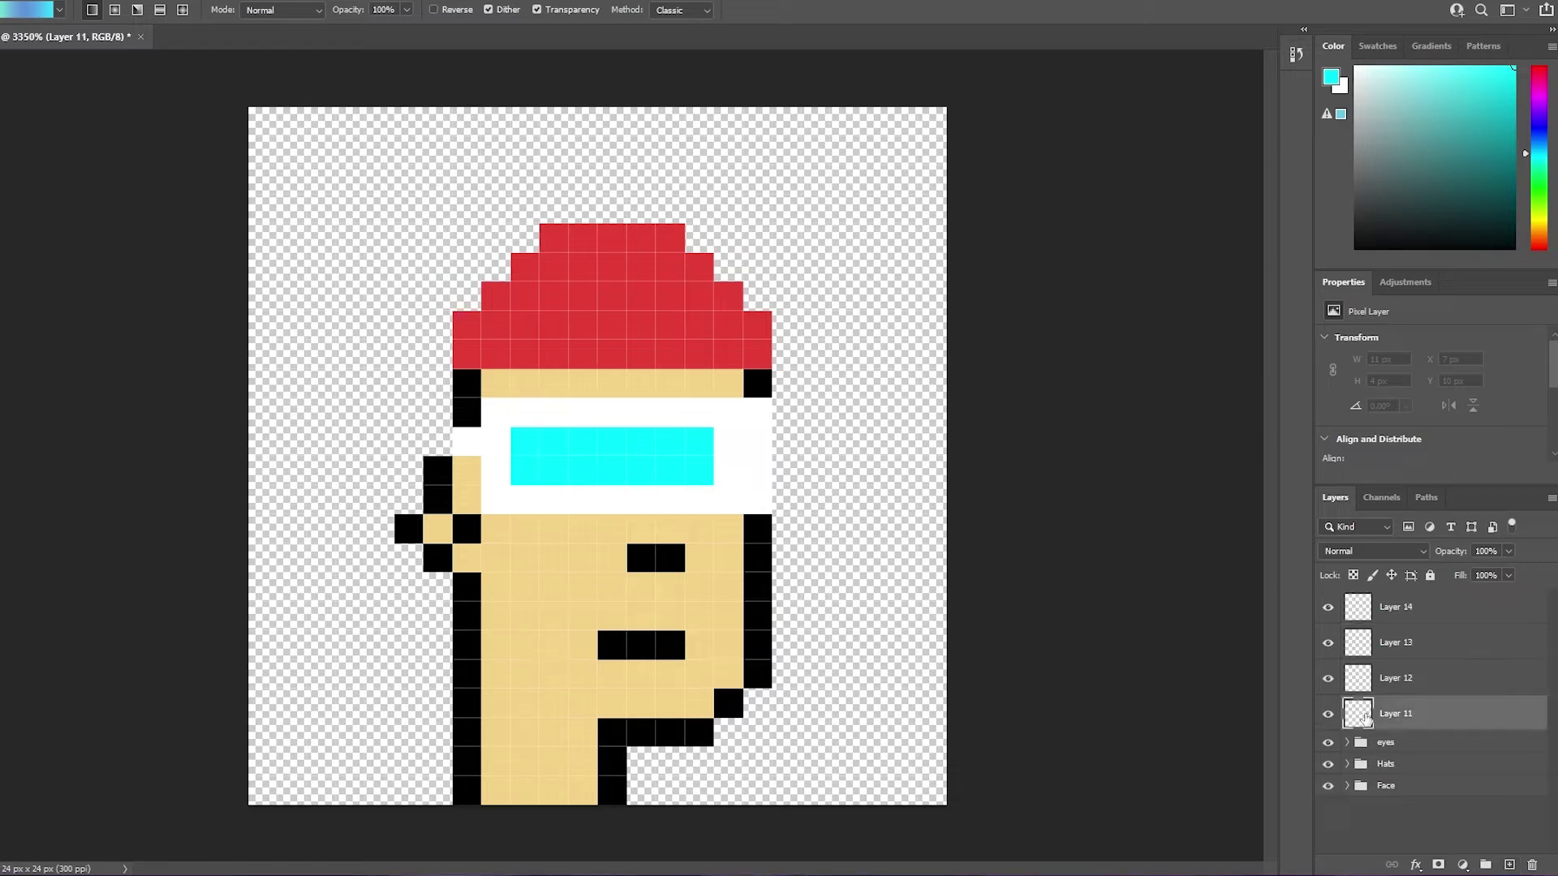
pyautogui.keyDown('shift'); pyautogui.click(1398, 610); pyautogui.keyUp('shift')
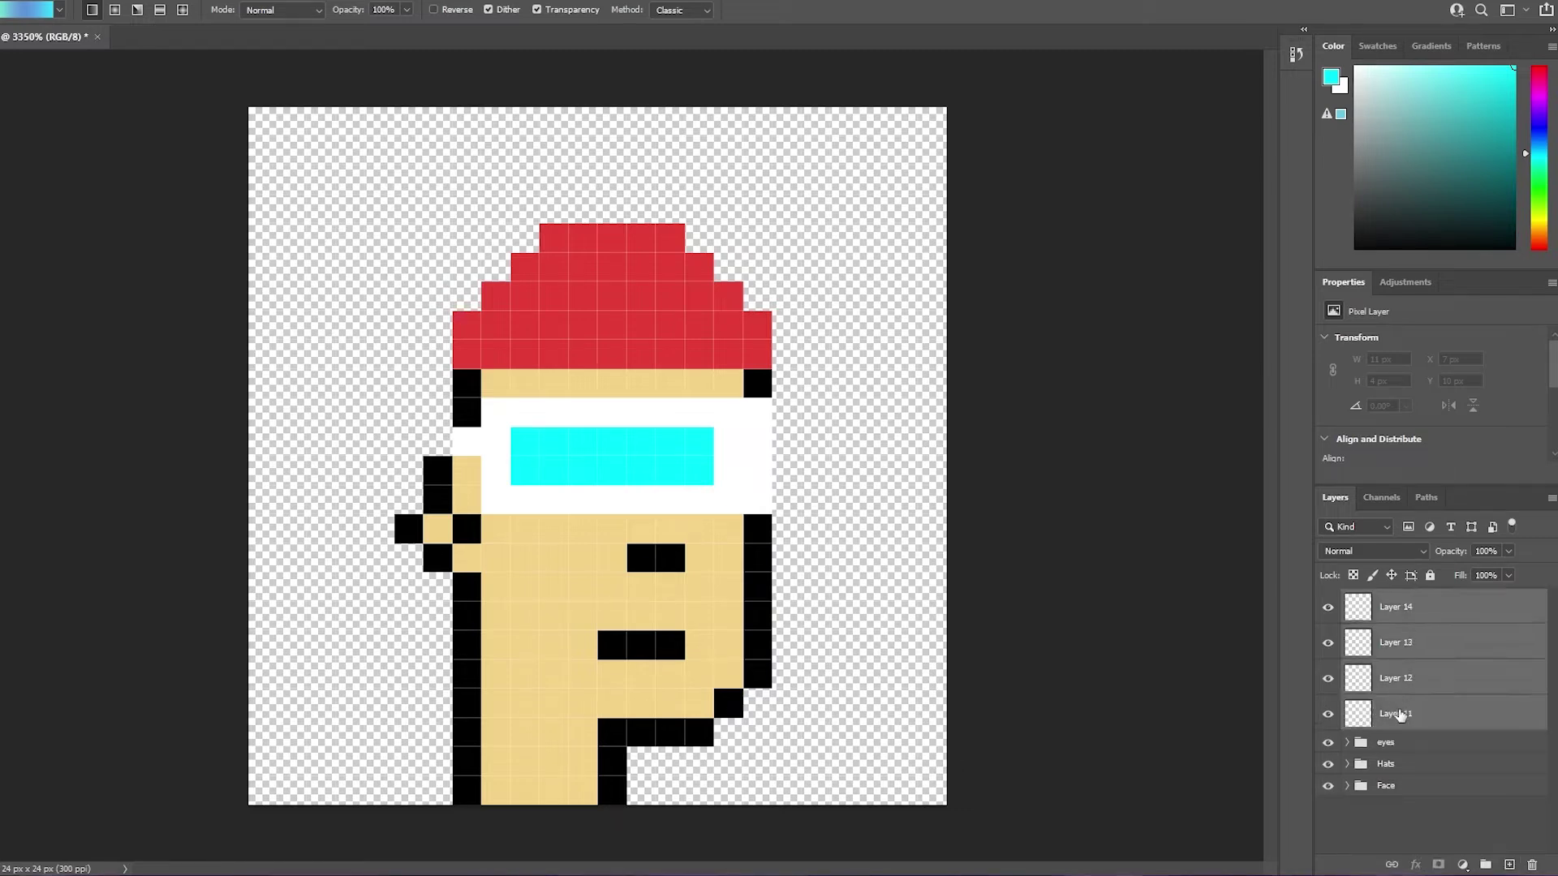
pyautogui.moveTo(1399, 715); pyautogui.dragTo(1359, 659)
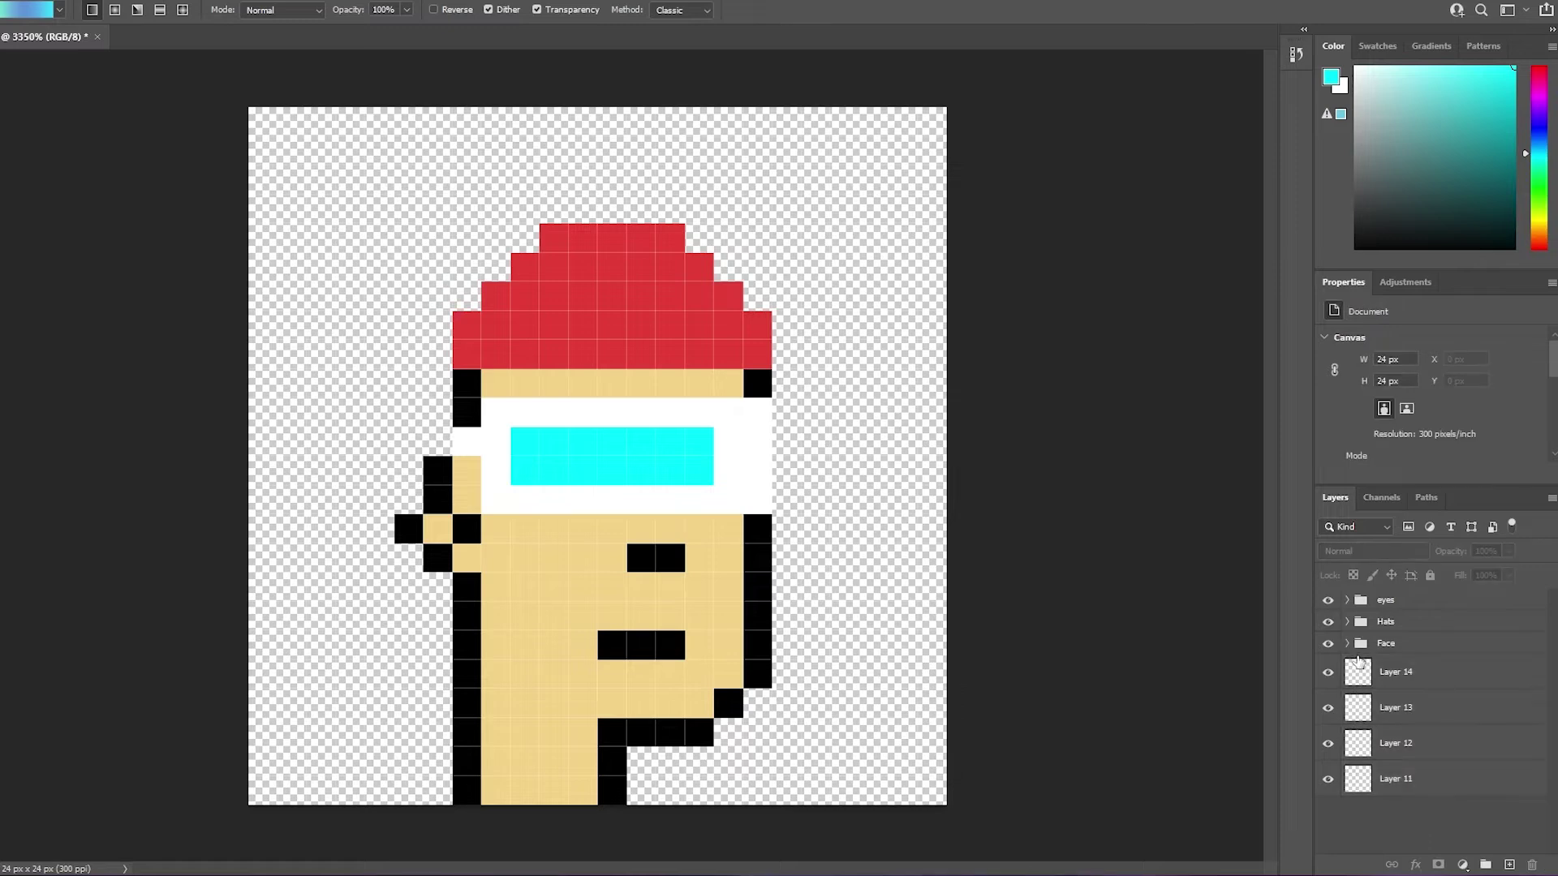
pyautogui.click(1358, 673)
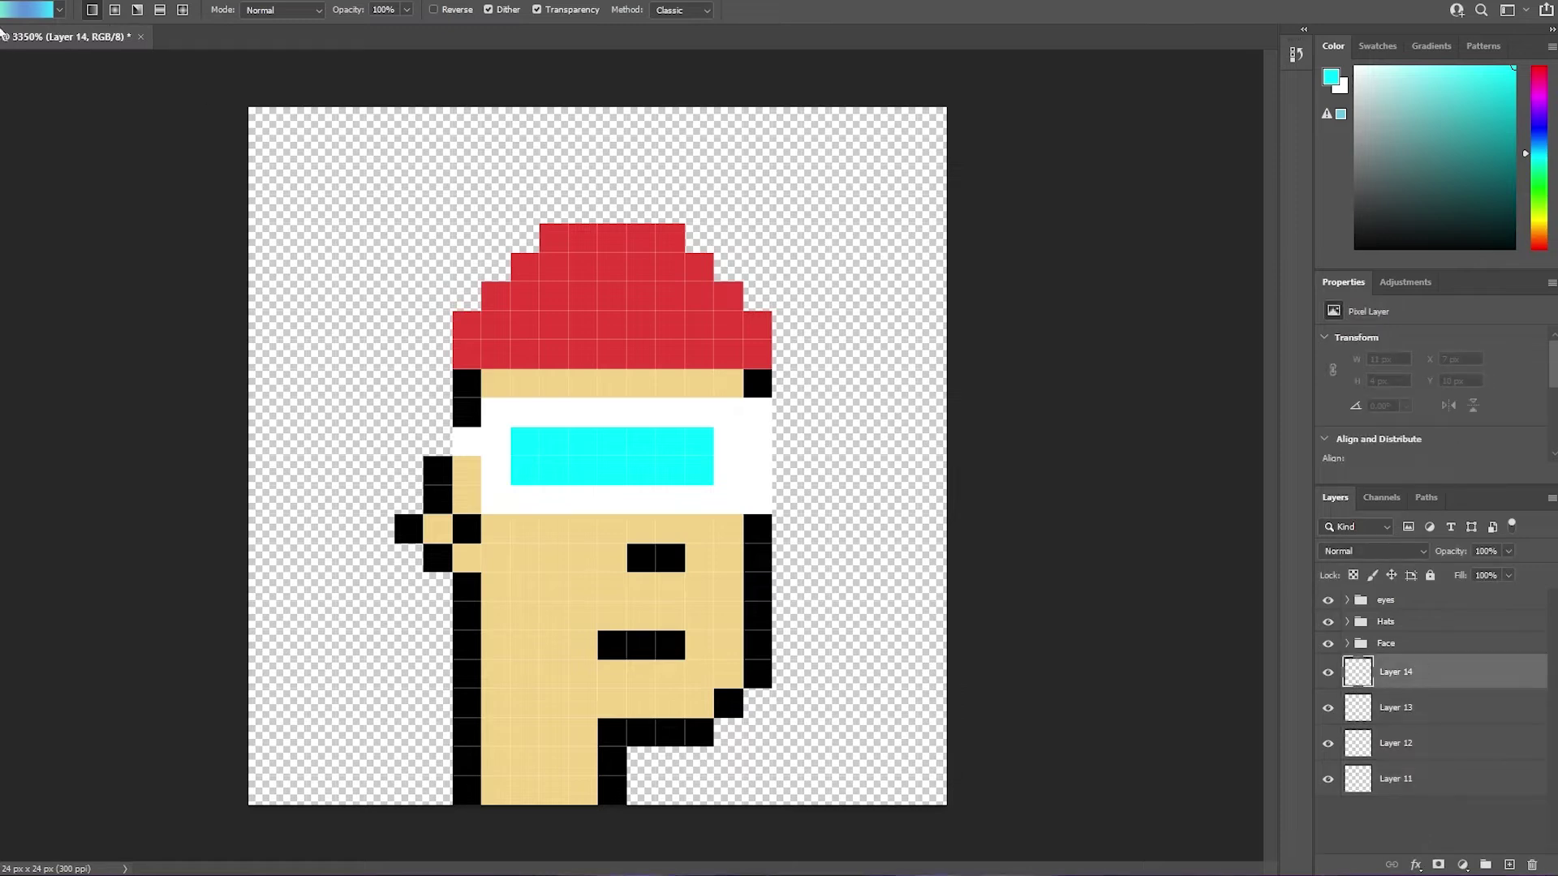
pyautogui.click(37, 12)
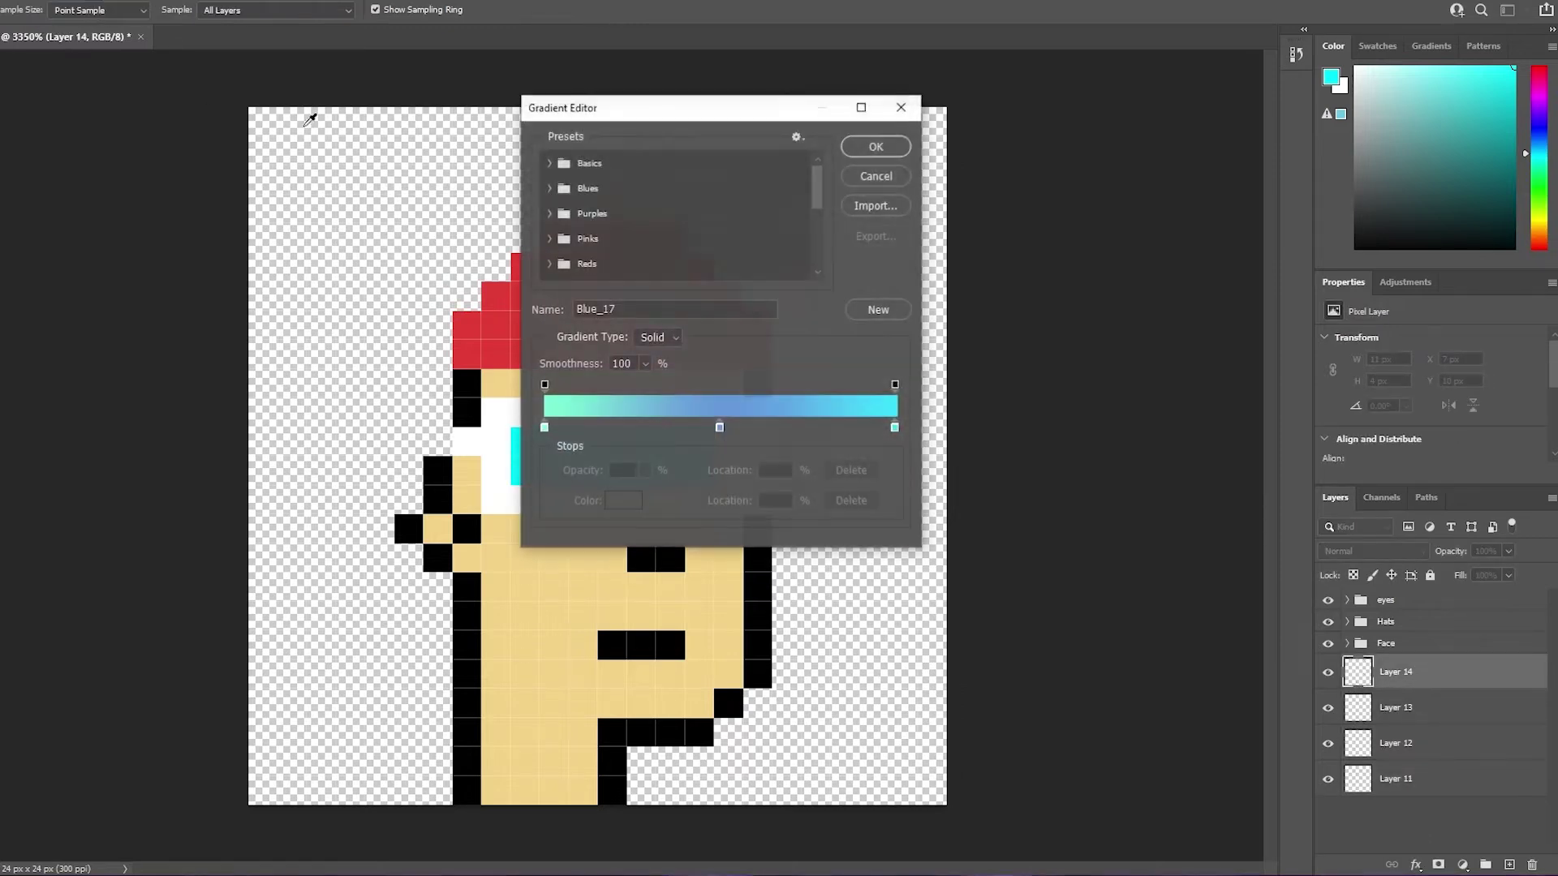
pyautogui.scroll(-5, 590, 211)
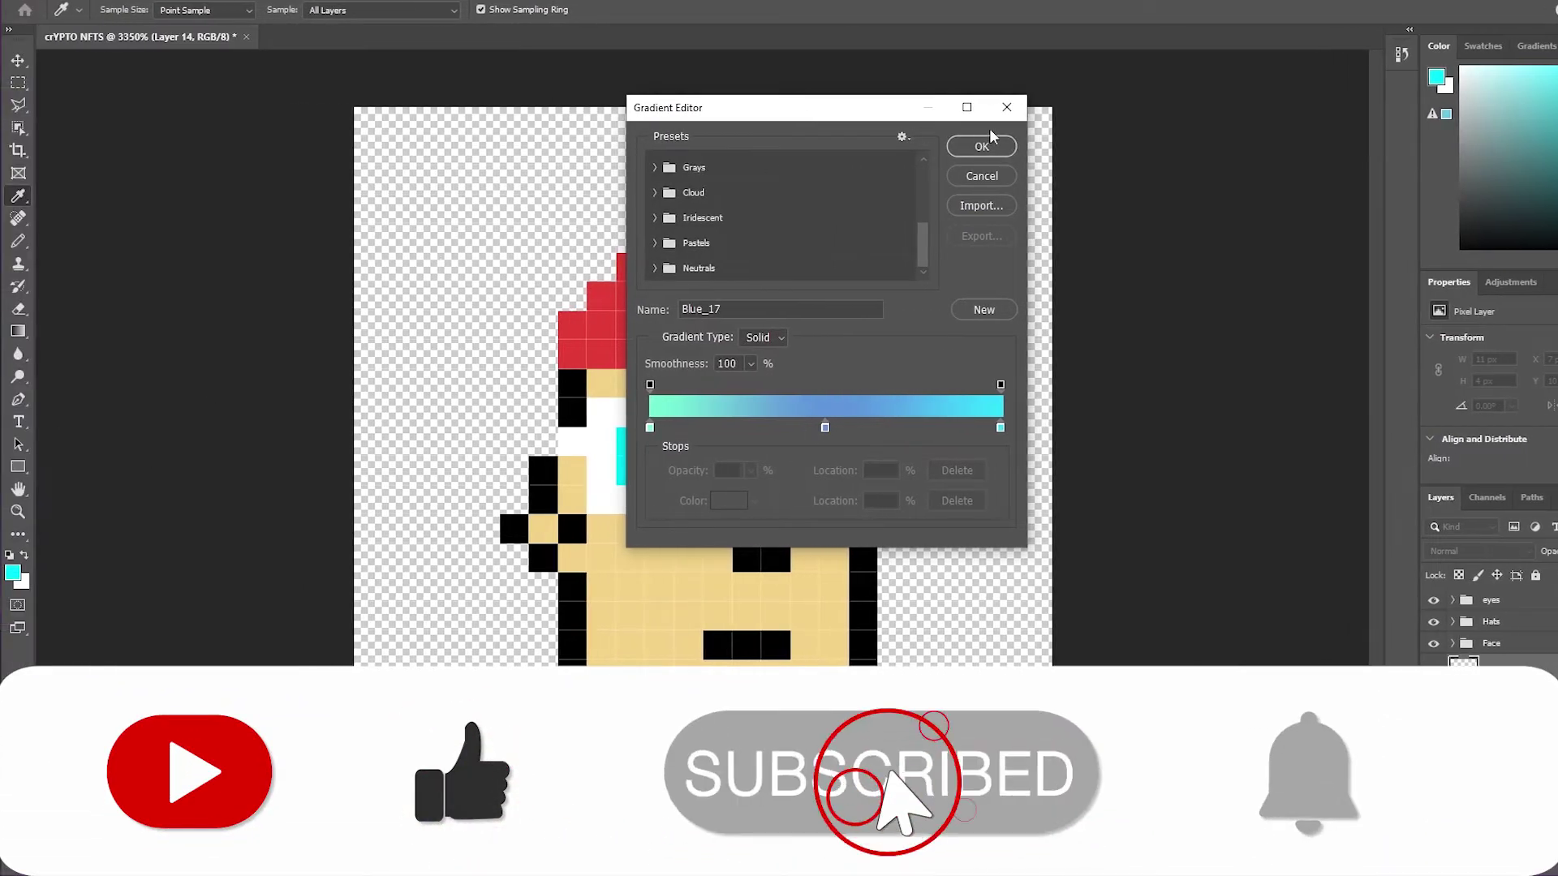
pyautogui.press('Return')
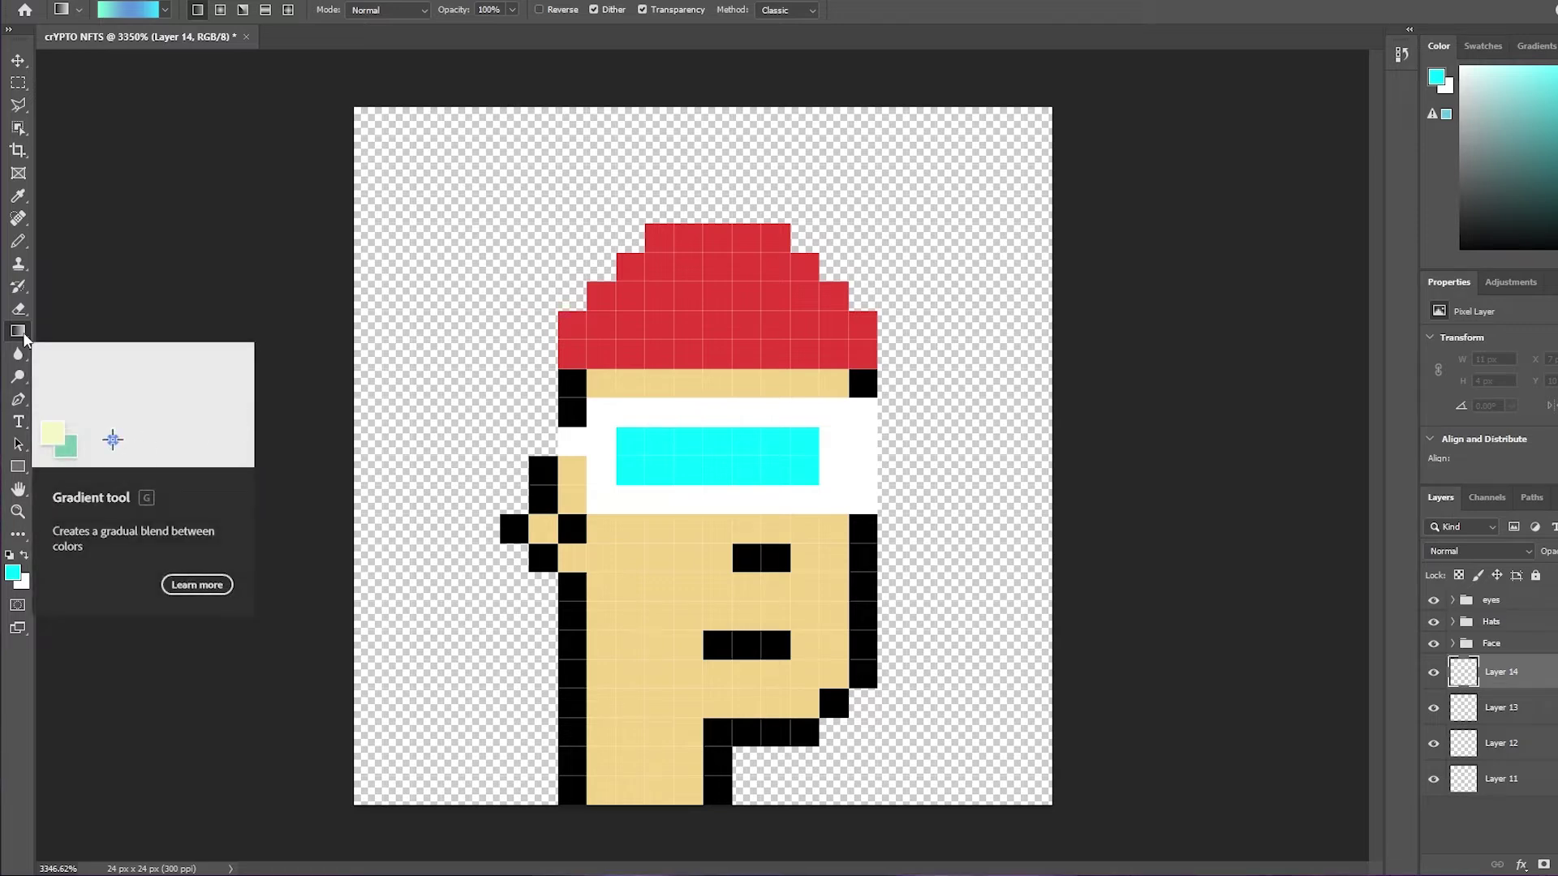
# Set the Gradient tool to the Pink_17 preset from the Pinks collection.
pyautogui.click(128, 10)
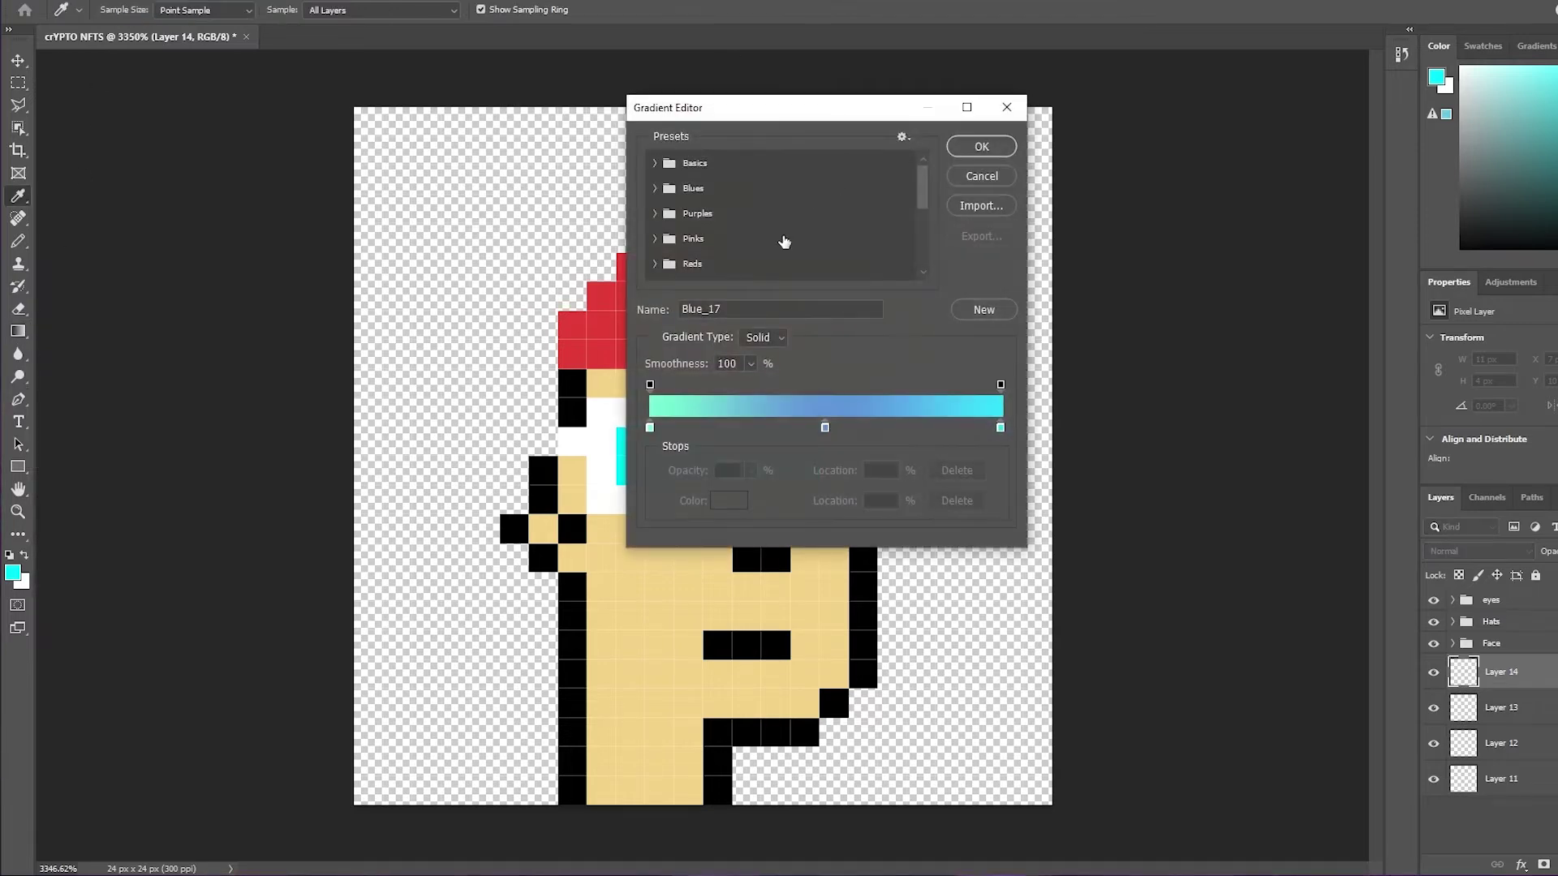
pyautogui.click(654, 165)
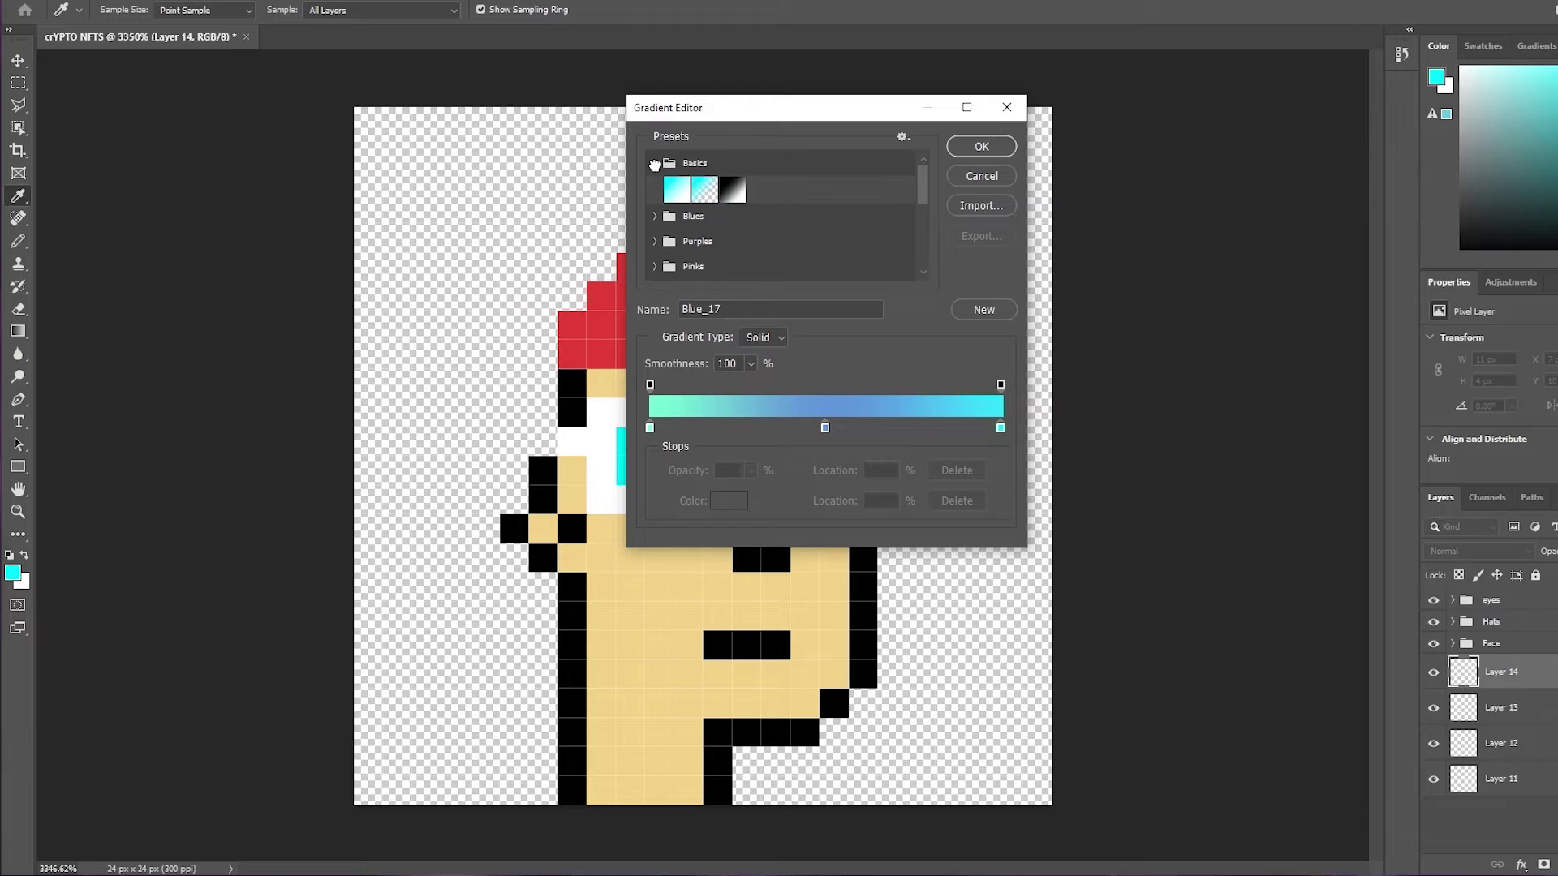
pyautogui.click(655, 165)
pyautogui.click(708, 188)
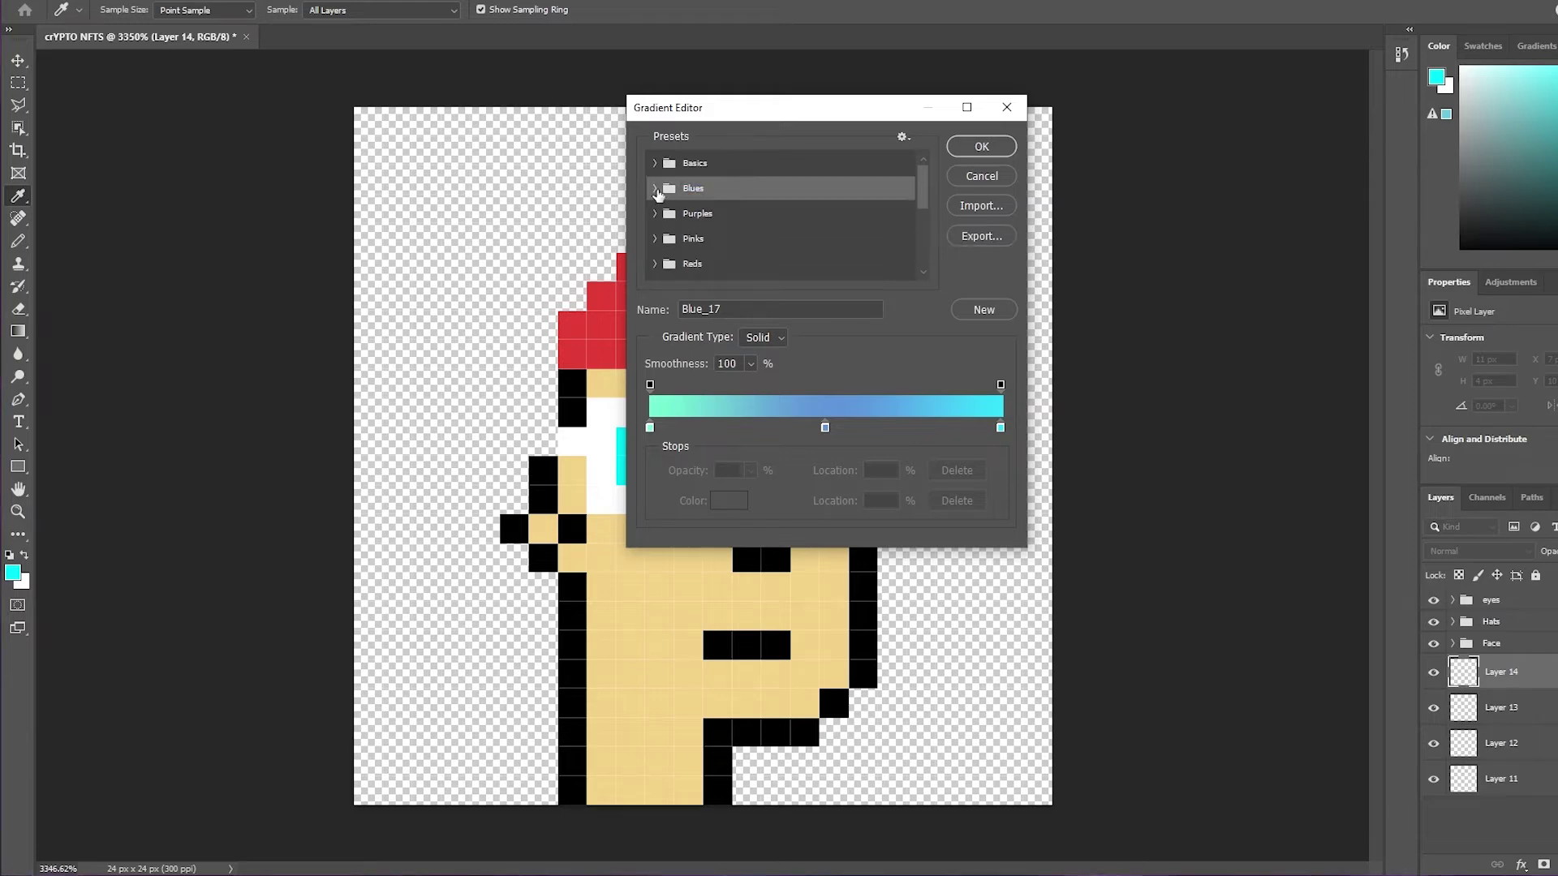
pyautogui.click(655, 188)
pyautogui.click(655, 188)
pyautogui.click(655, 213)
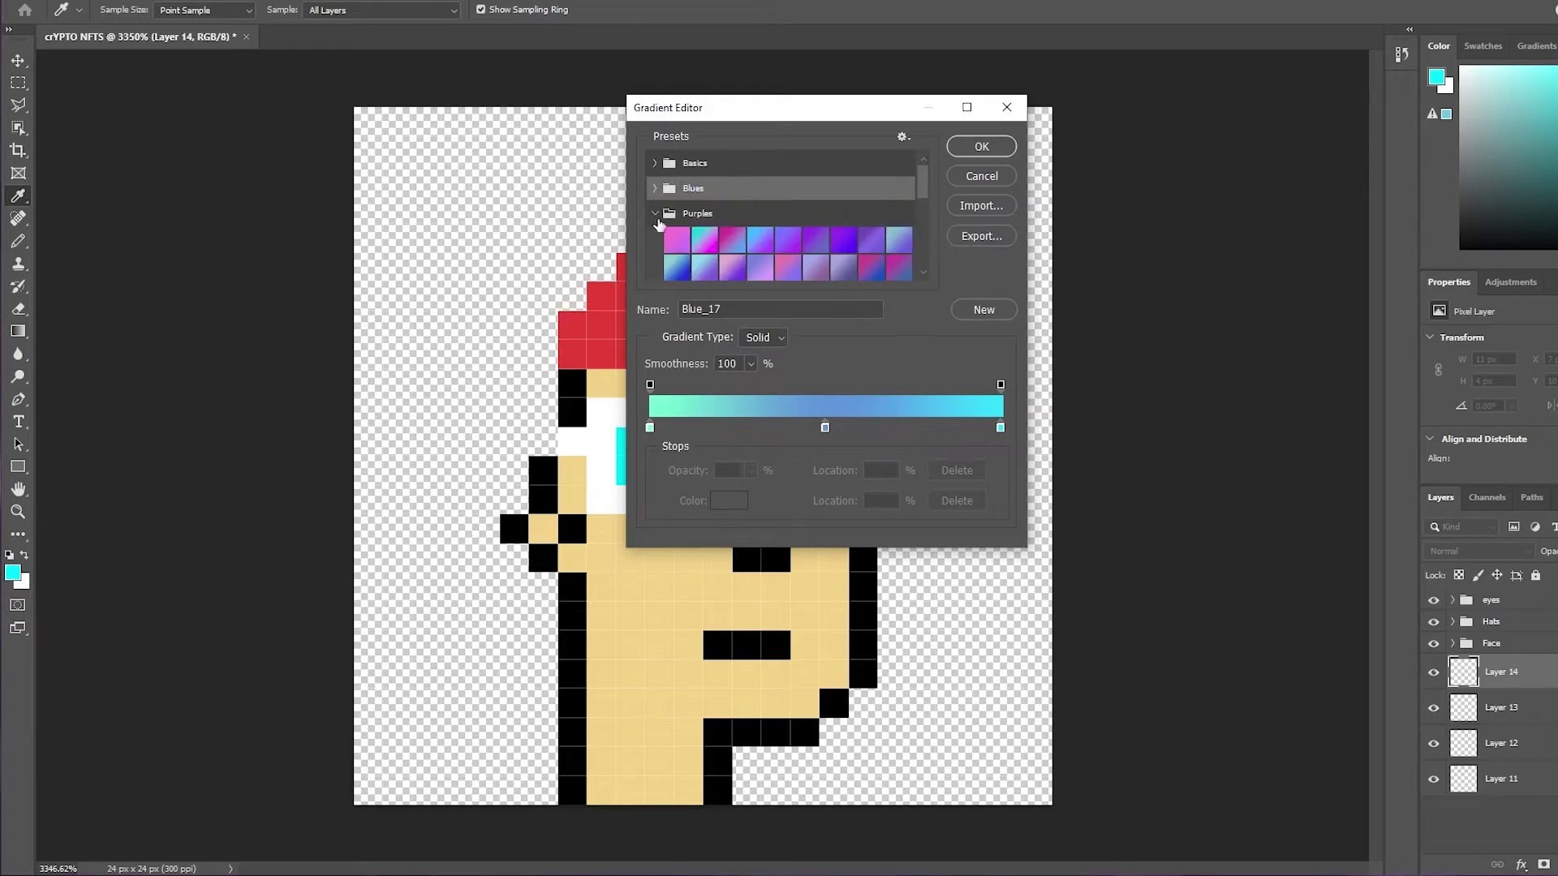
pyautogui.click(655, 213)
pyautogui.click(655, 238)
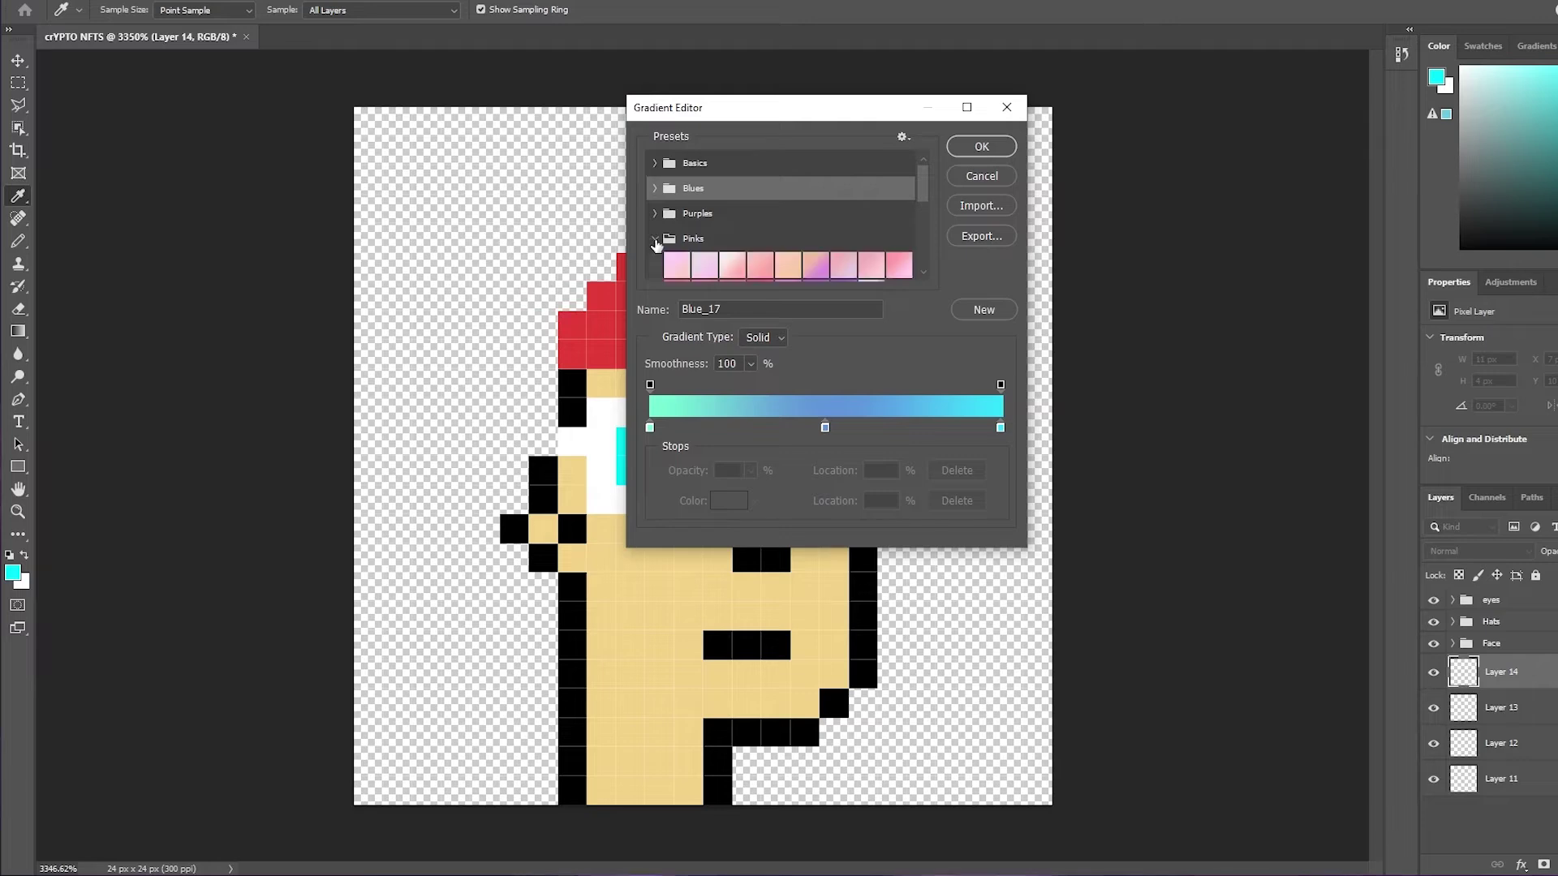
pyautogui.scroll(-1, 751, 255)
pyautogui.scroll(-3, 750, 255)
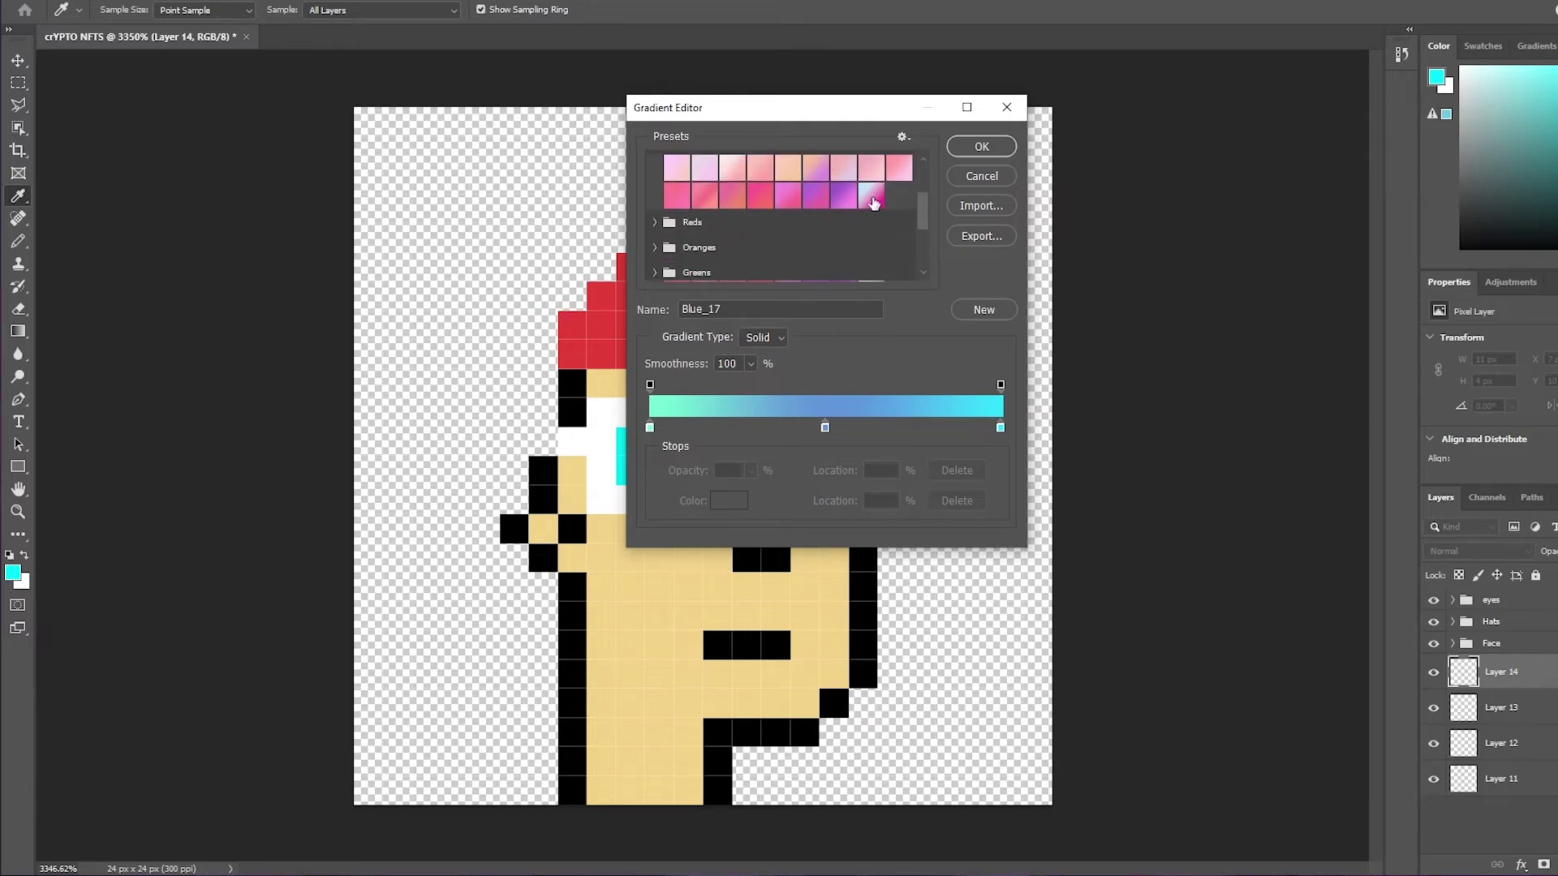
pyautogui.click(872, 198)
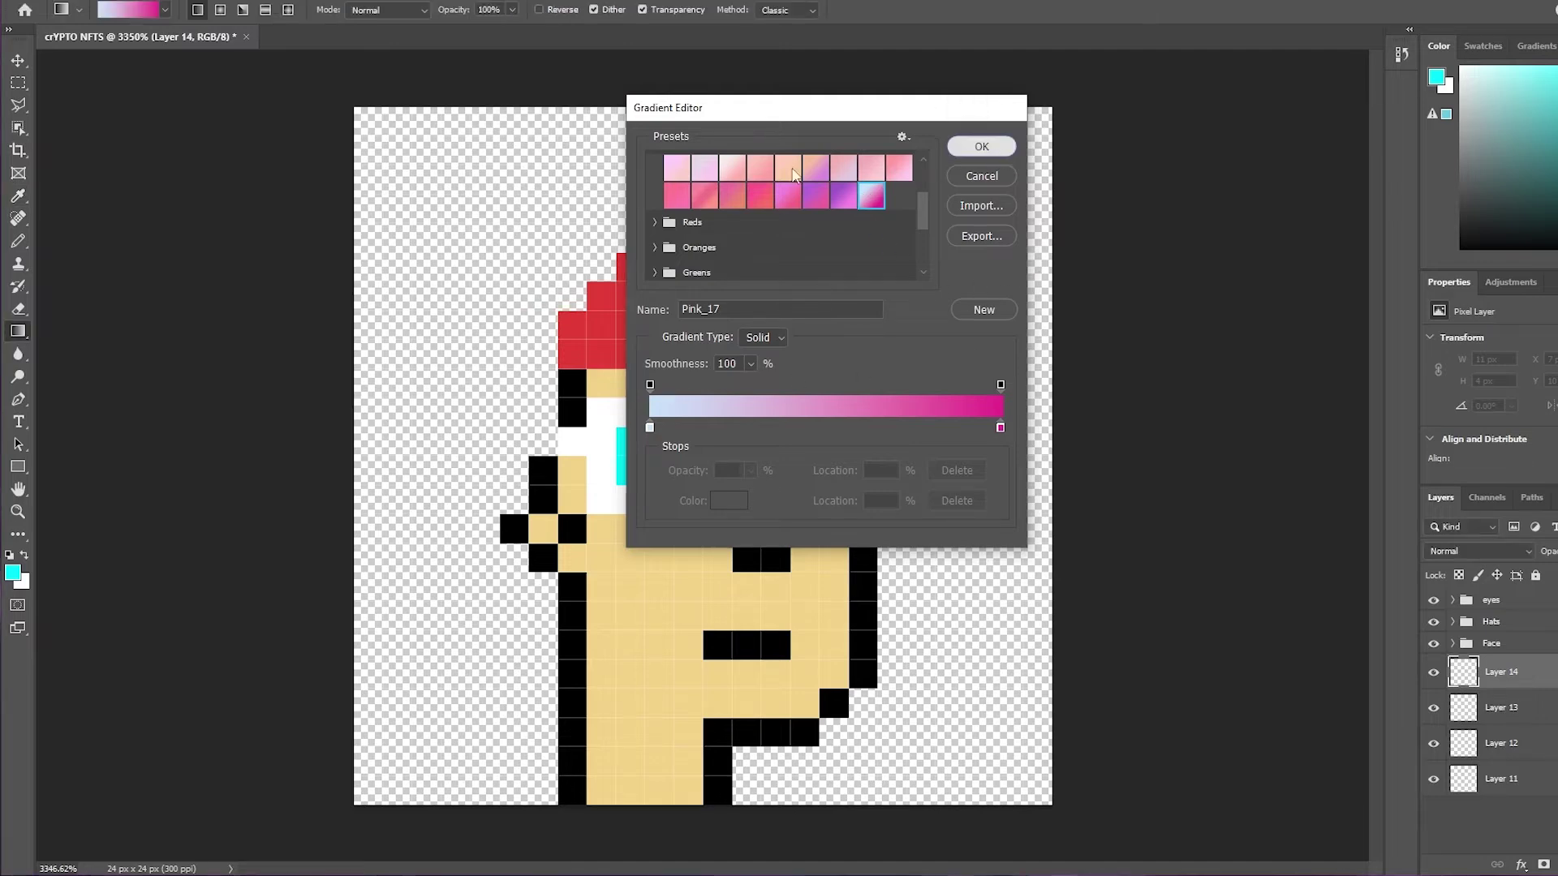
pyautogui.press('Return')
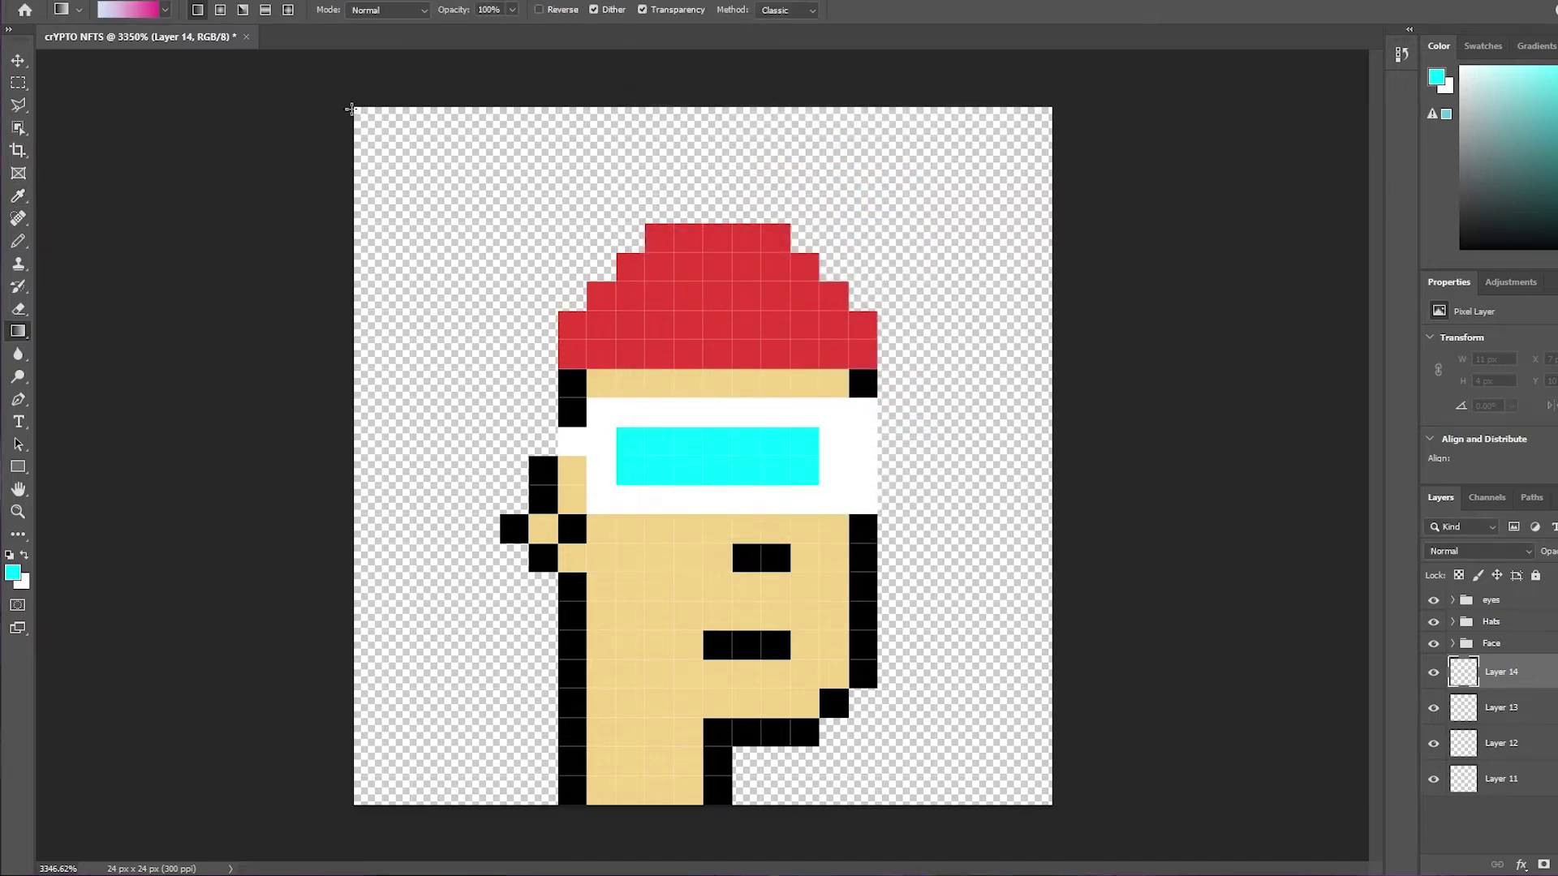
# Fill Layer 14 with the gradient diagonally from the canvas's upper-left to lower-right corner, and move it to the bottom of the layer stack.
pyautogui.moveTo(352, 108); pyautogui.dragTo(1052, 804)
pyautogui.moveTo(943, 805); pyautogui.dragTo(943, 804)
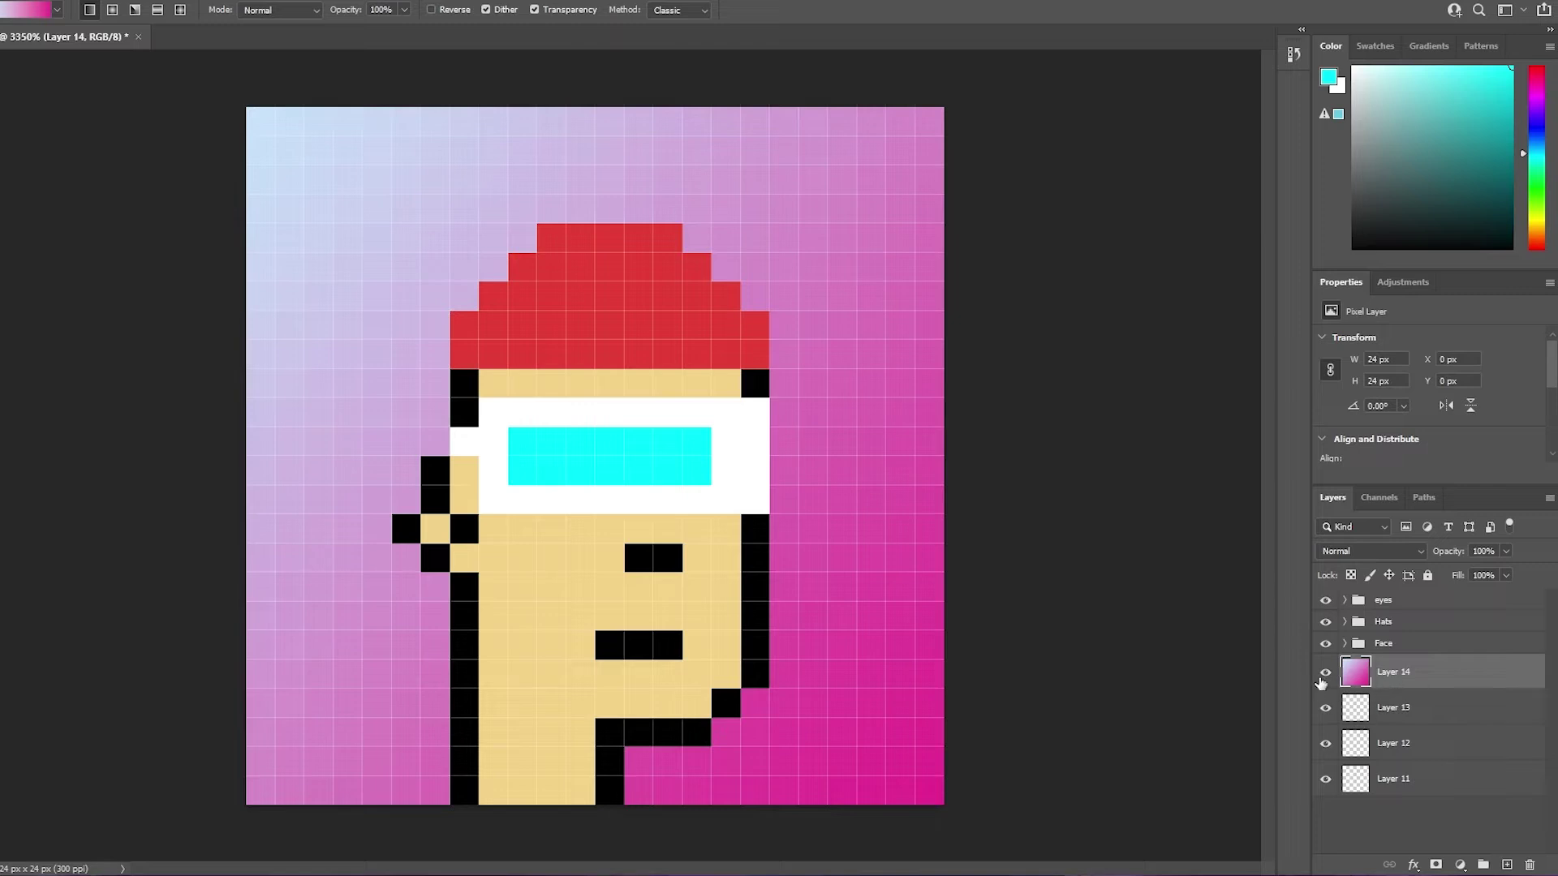
pyautogui.moveTo(1369, 680); pyautogui.dragTo(1379, 775)
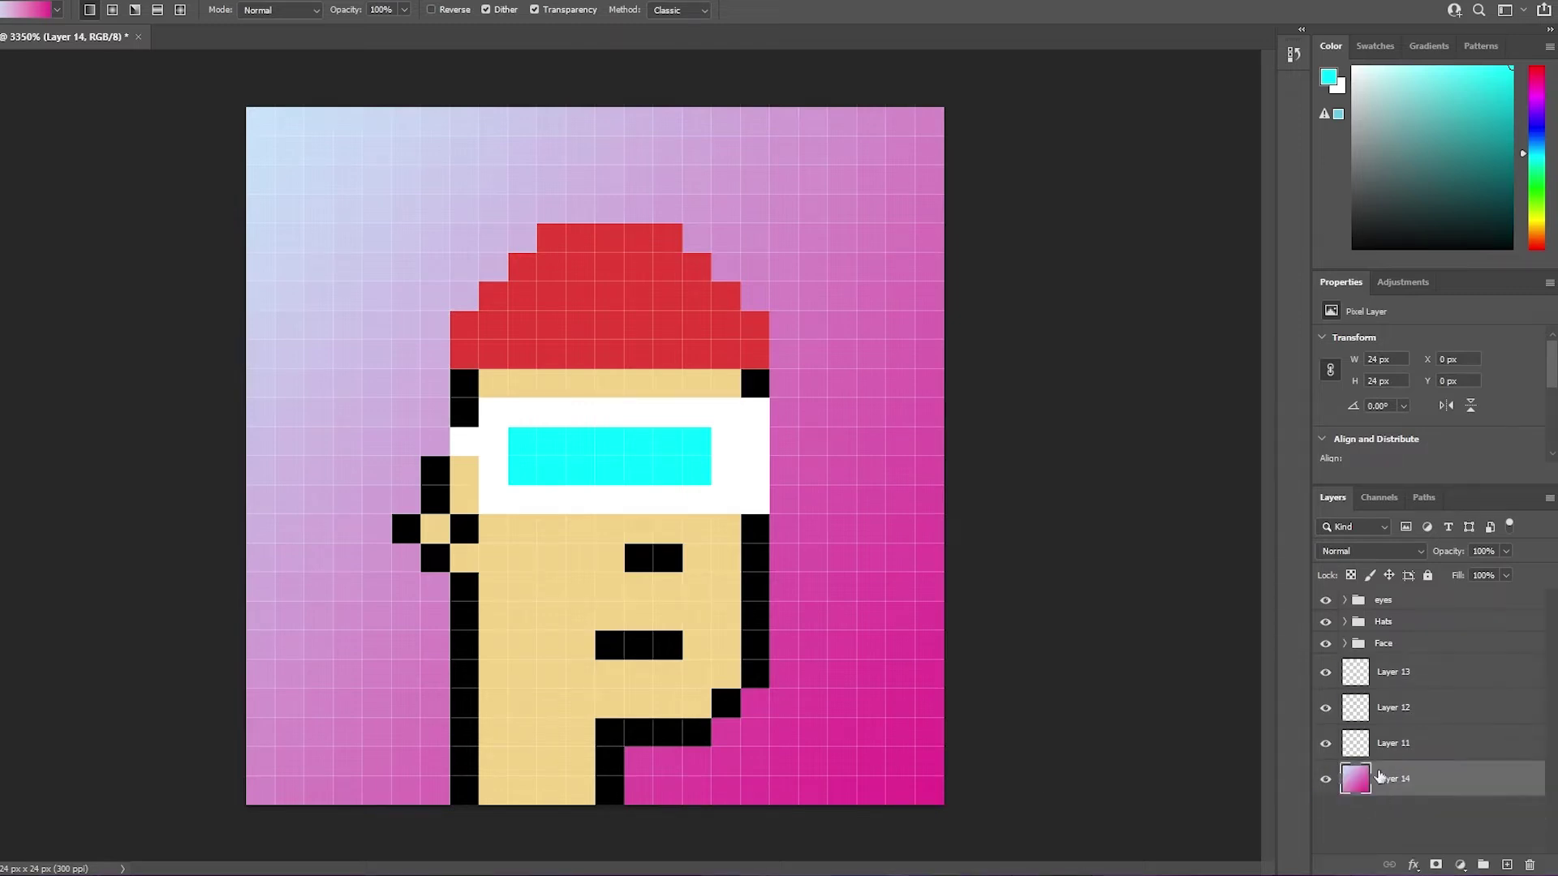
# Fill Layer 11 with the Red_07 preset gradient from the Reds collection, diagonally from the canvas's upper-left to lower-right corner.
pyautogui.click(1359, 684)
pyautogui.hotkey('alt', '[')
pyautogui.hotkey('alt', '[')
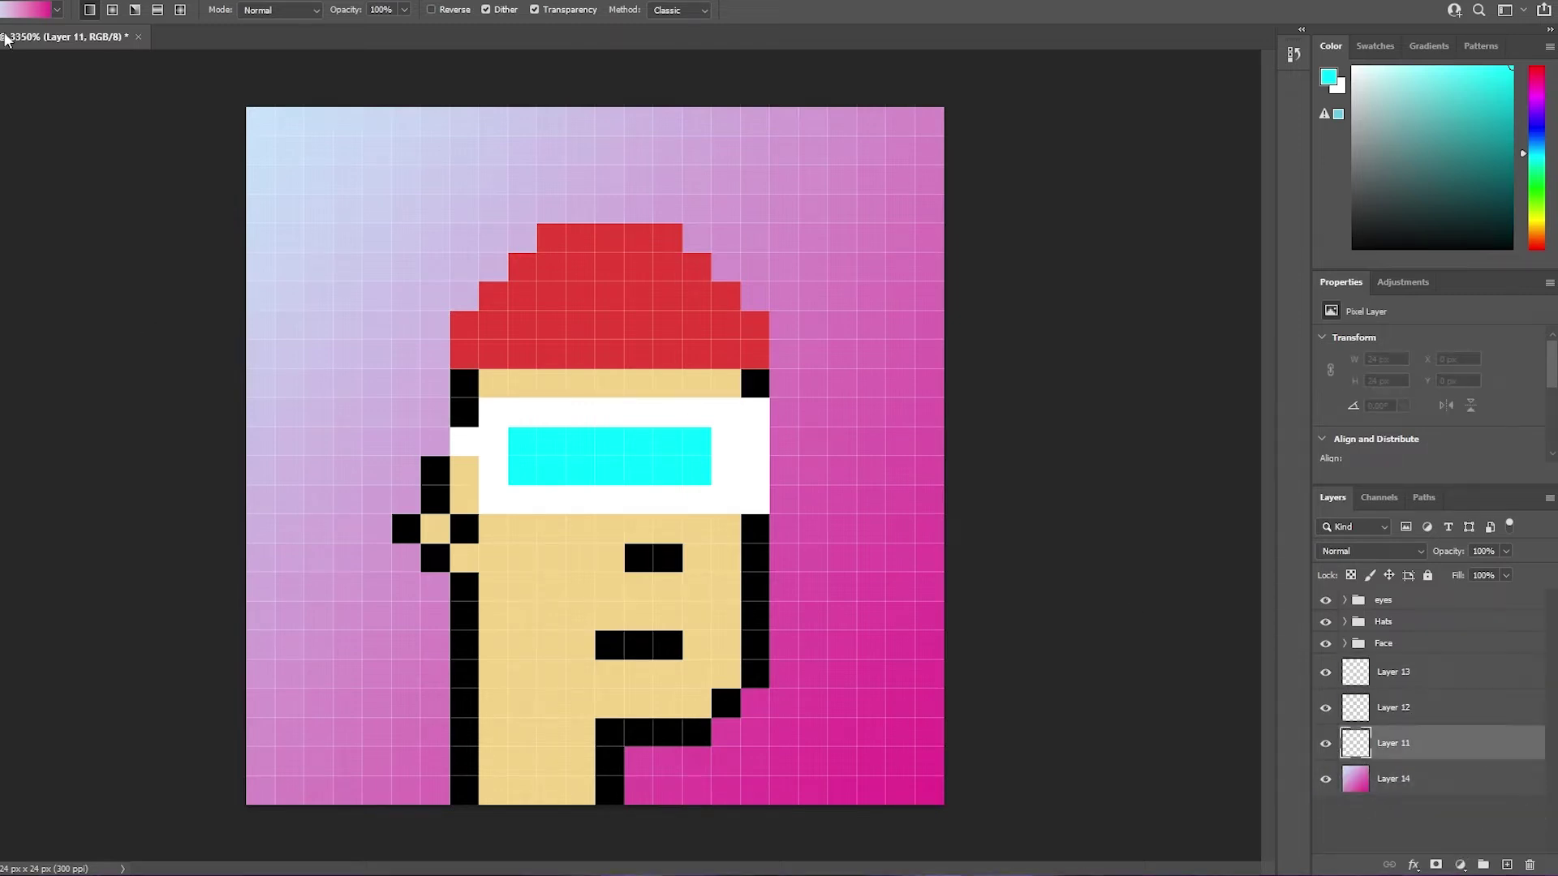
pyautogui.click(13, 15)
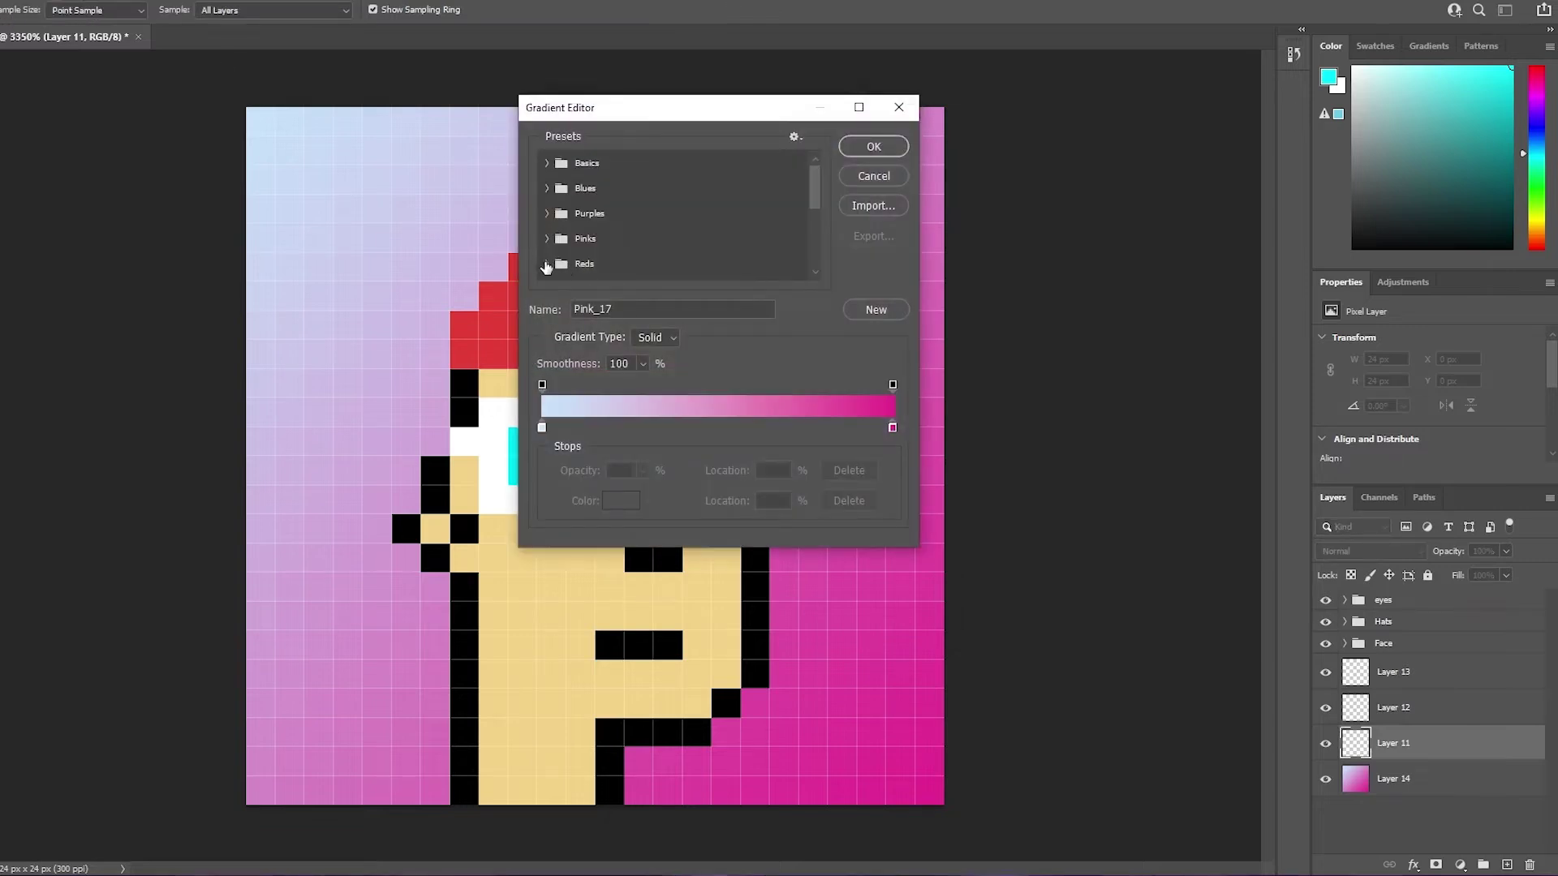
pyautogui.click(546, 266)
pyautogui.scroll(-2, 747, 256)
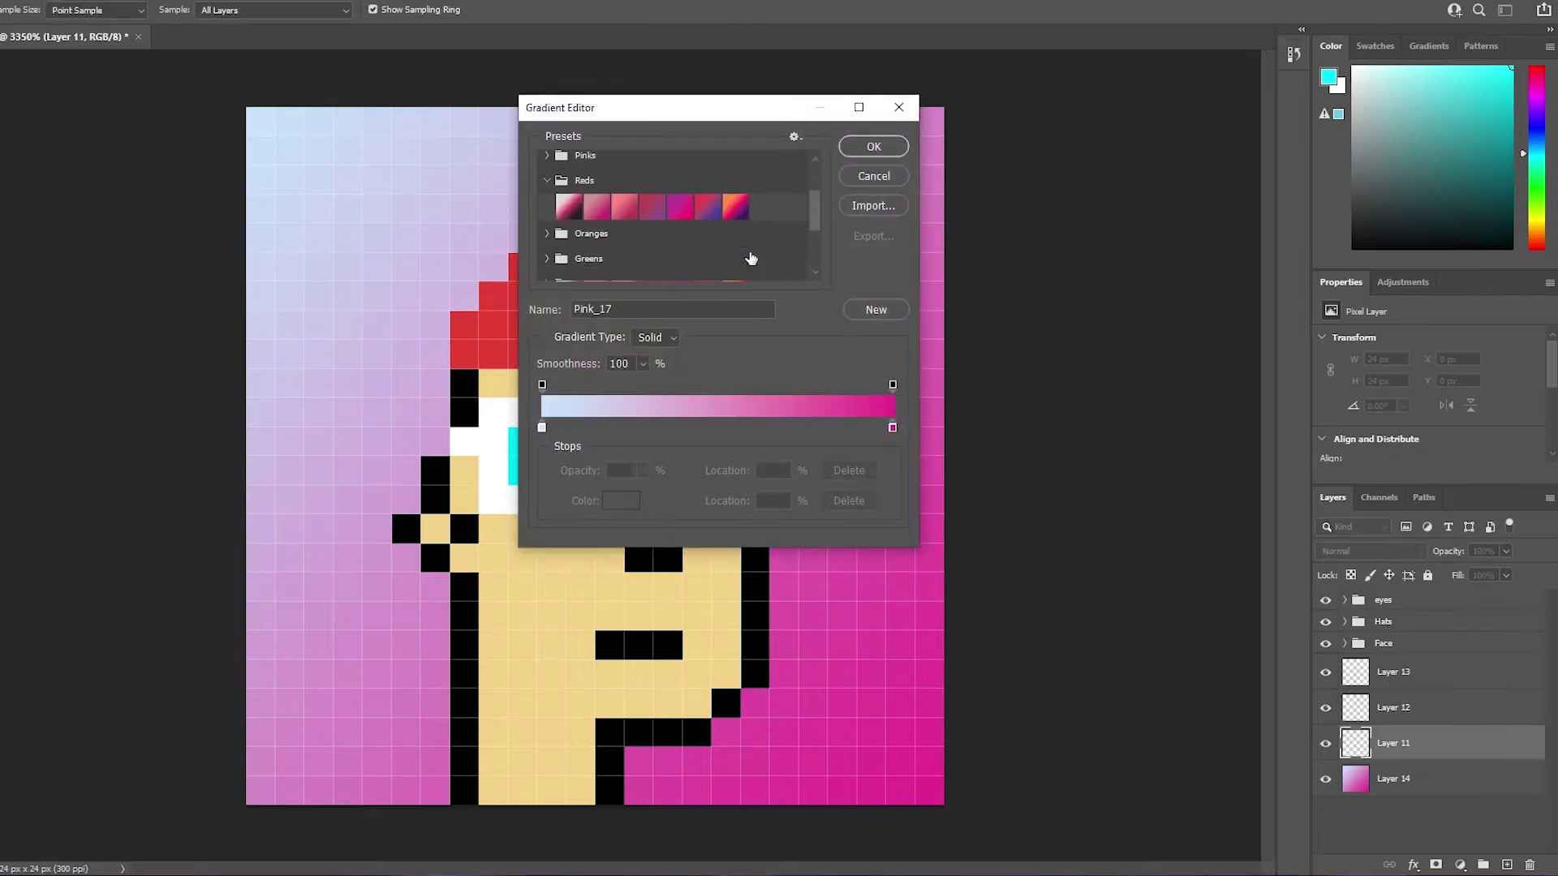
pyautogui.click(742, 210)
pyautogui.click(876, 145)
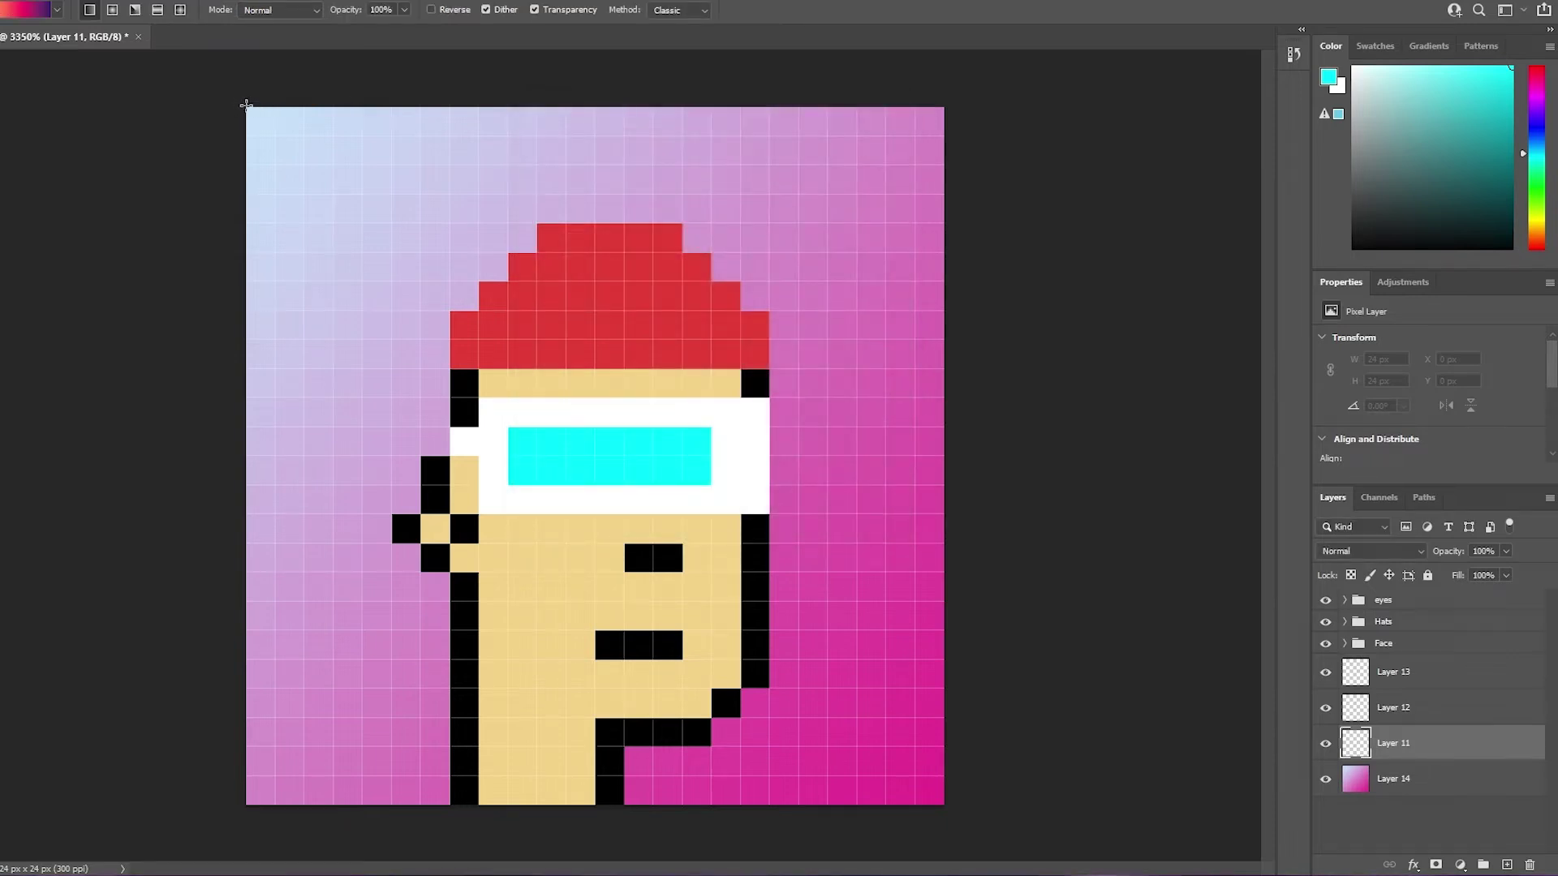
pyautogui.moveTo(246, 105); pyautogui.dragTo(946, 805)
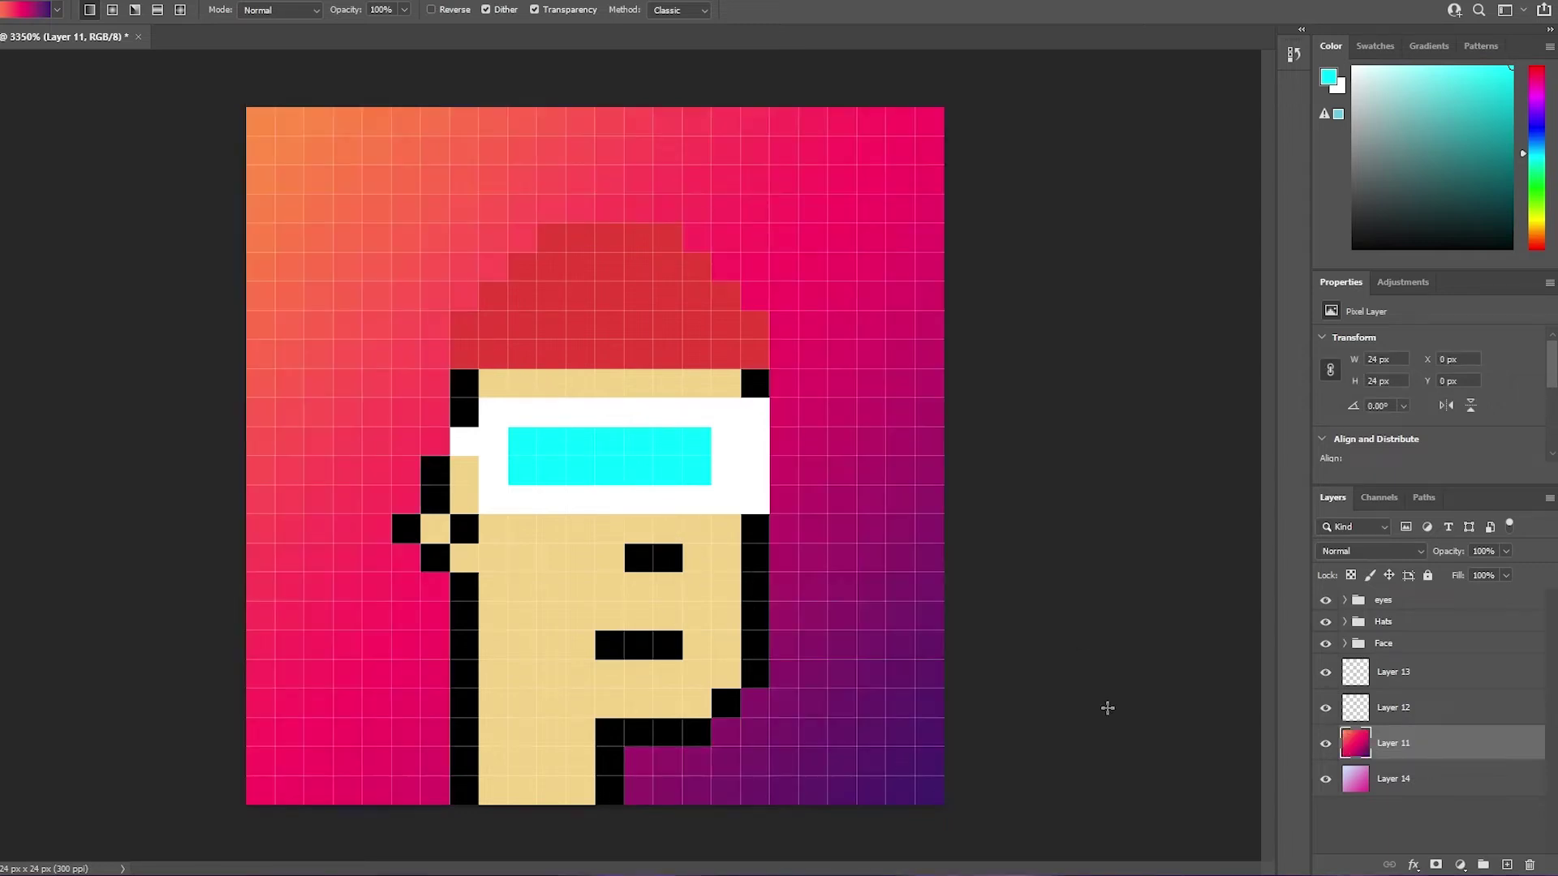
# Fill Layer 12 with the Purple_17 preset gradient from the Purples collection, diagonally from the canvas's upper-left to lower-right corner.
pyautogui.click(1437, 709)
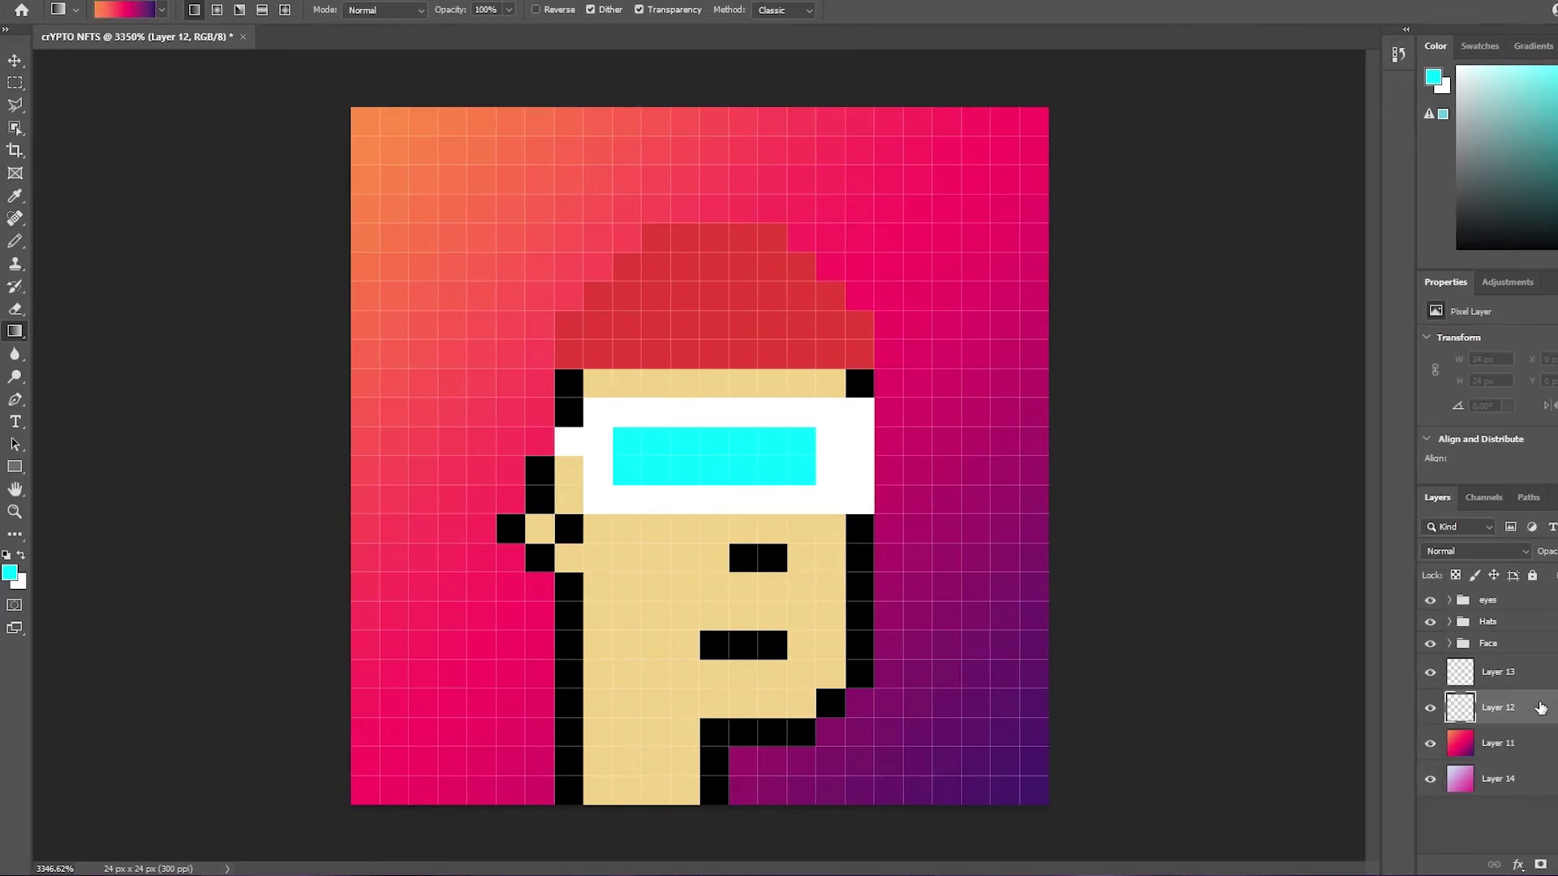
pyautogui.click(149, 10)
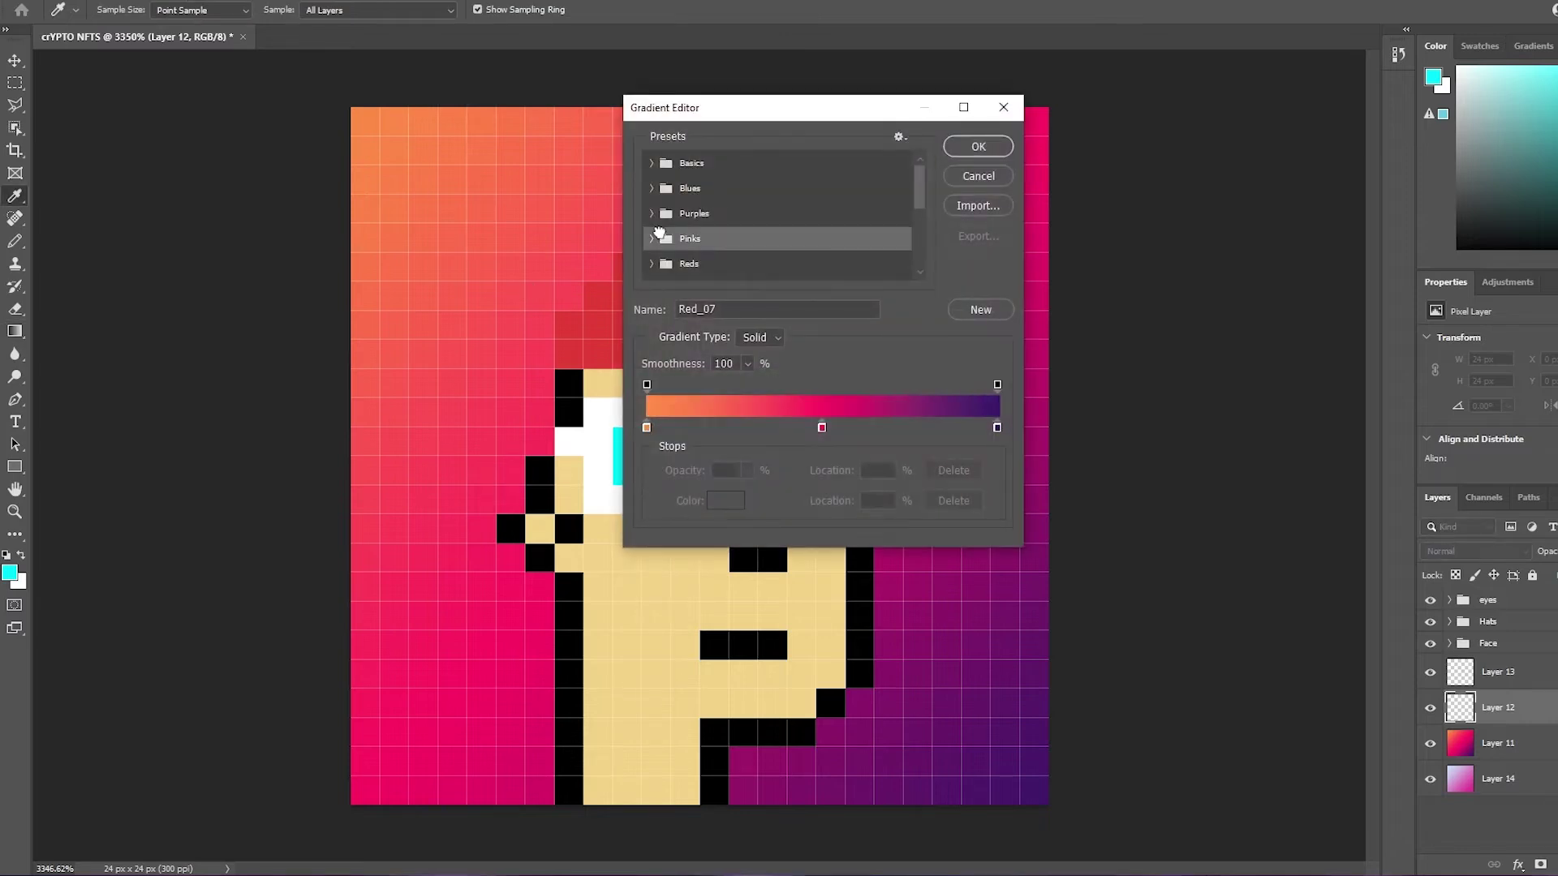
pyautogui.click(654, 240)
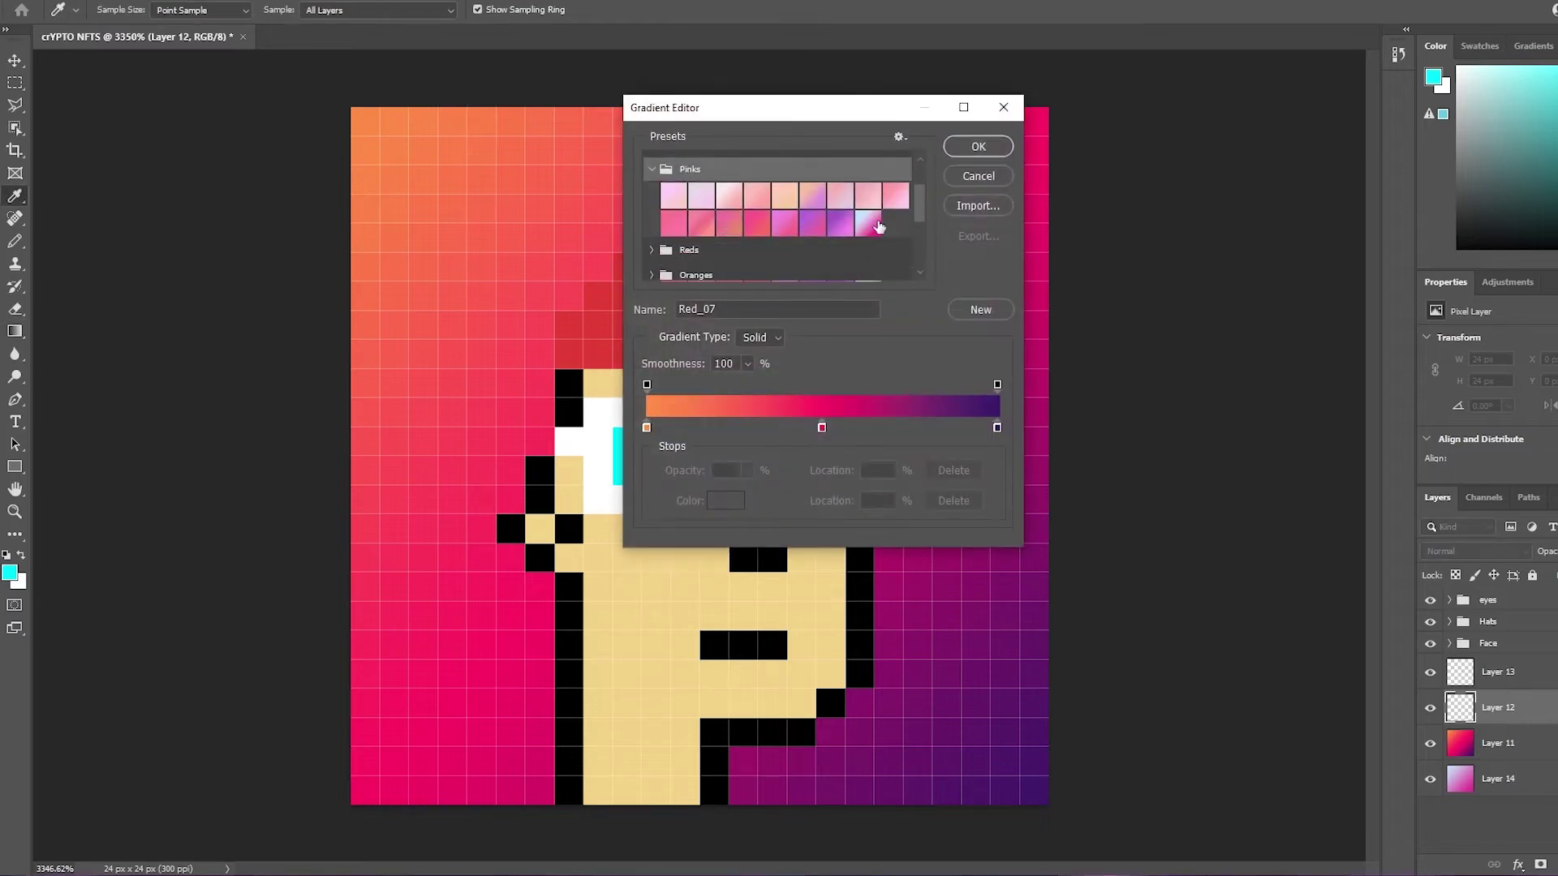
pyautogui.scroll(3, 779, 216)
pyautogui.click(652, 211)
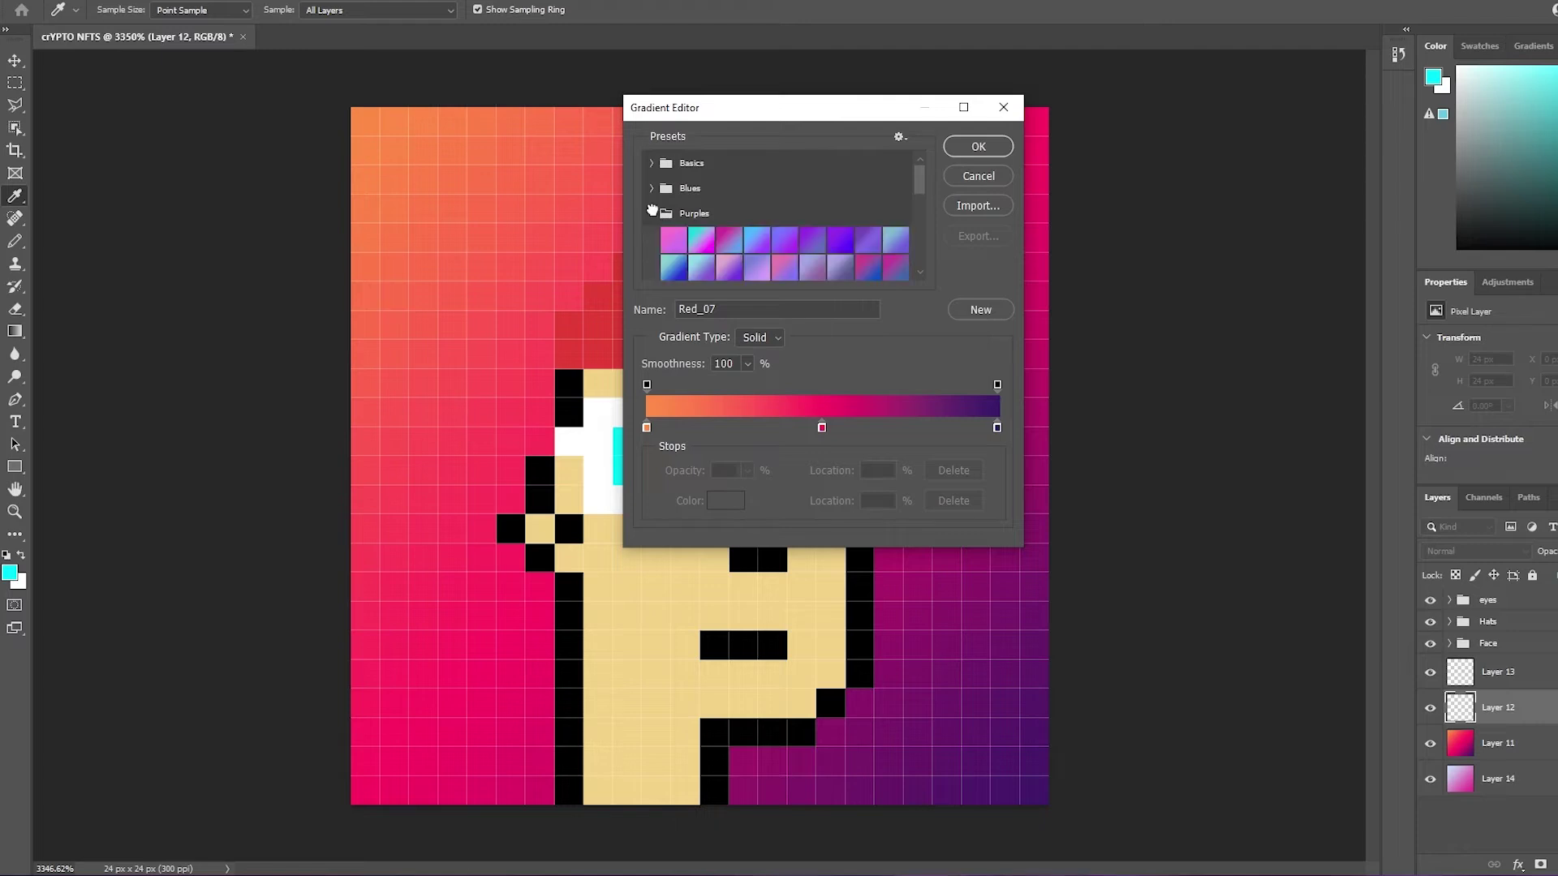
pyautogui.scroll(-2, 730, 244)
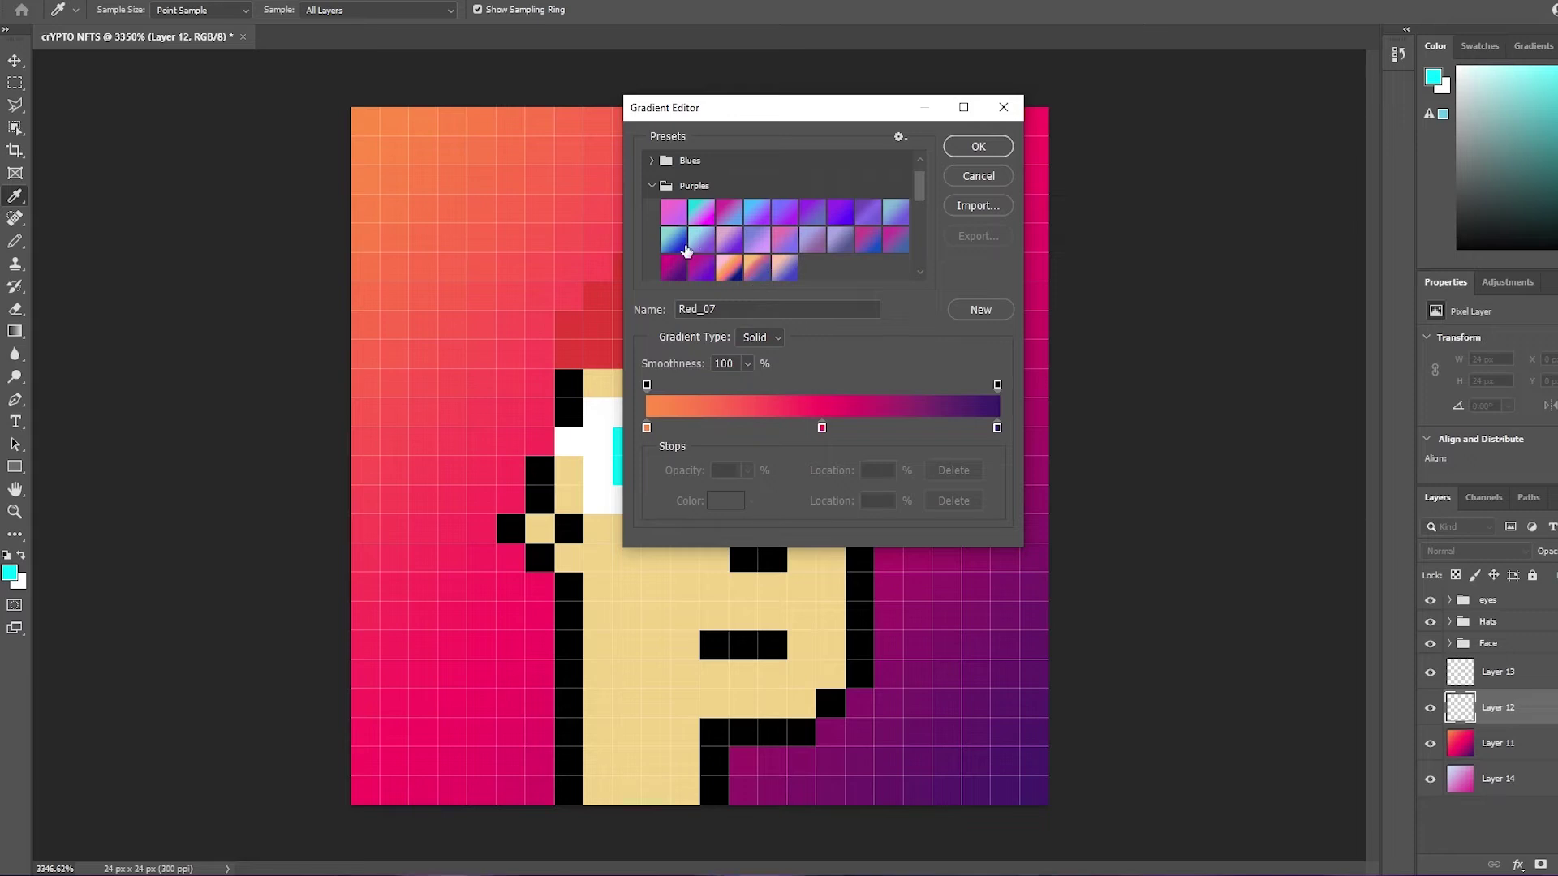
pyautogui.click(868, 240)
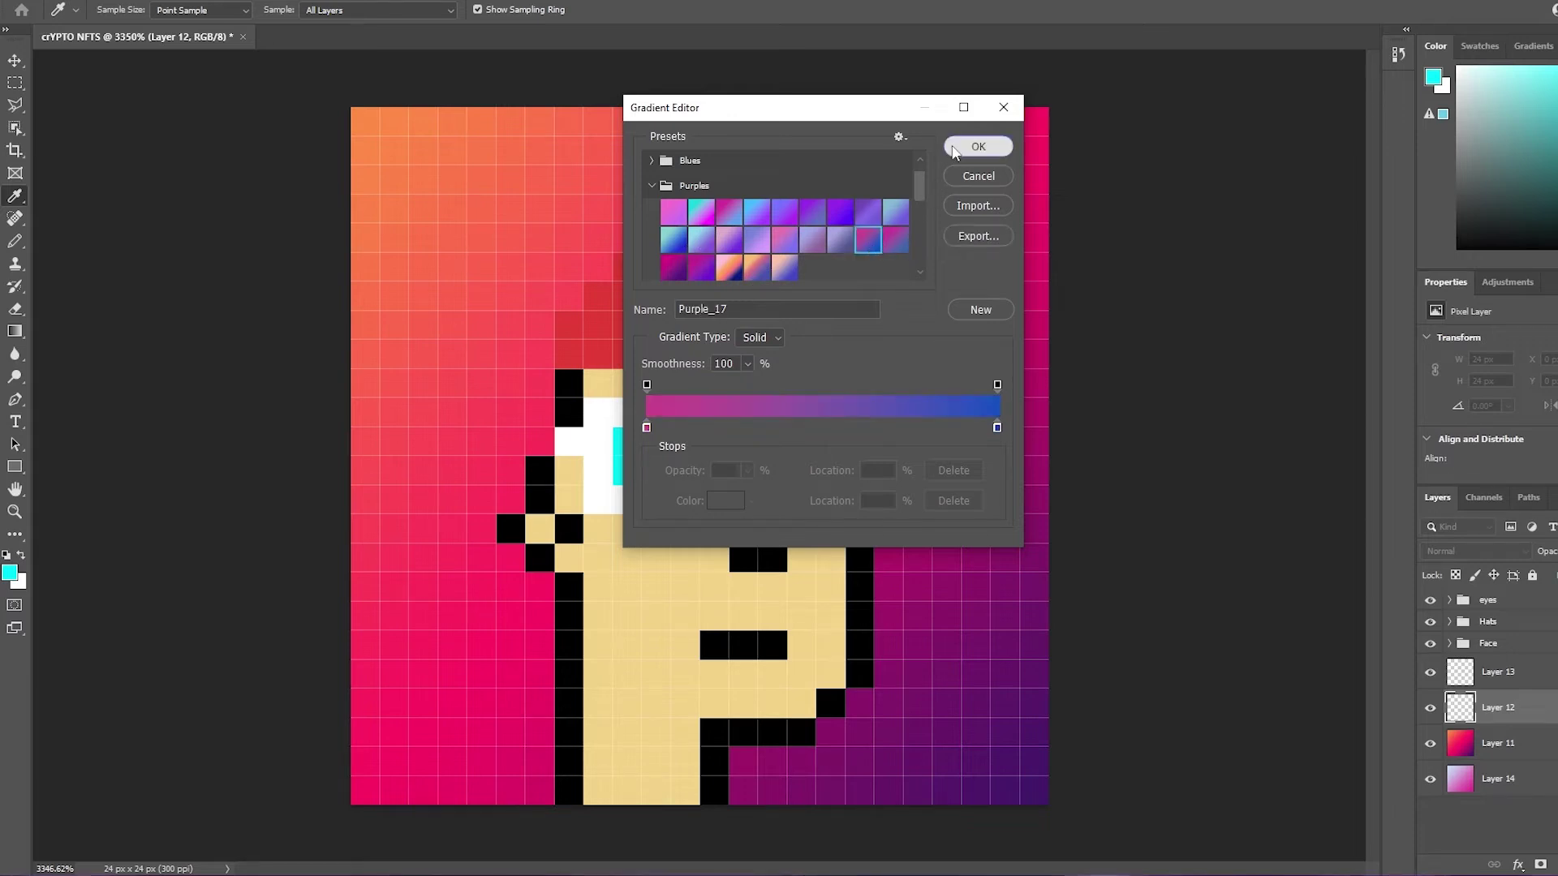
pyautogui.click(979, 146)
pyautogui.moveTo(349, 107); pyautogui.dragTo(1047, 805)
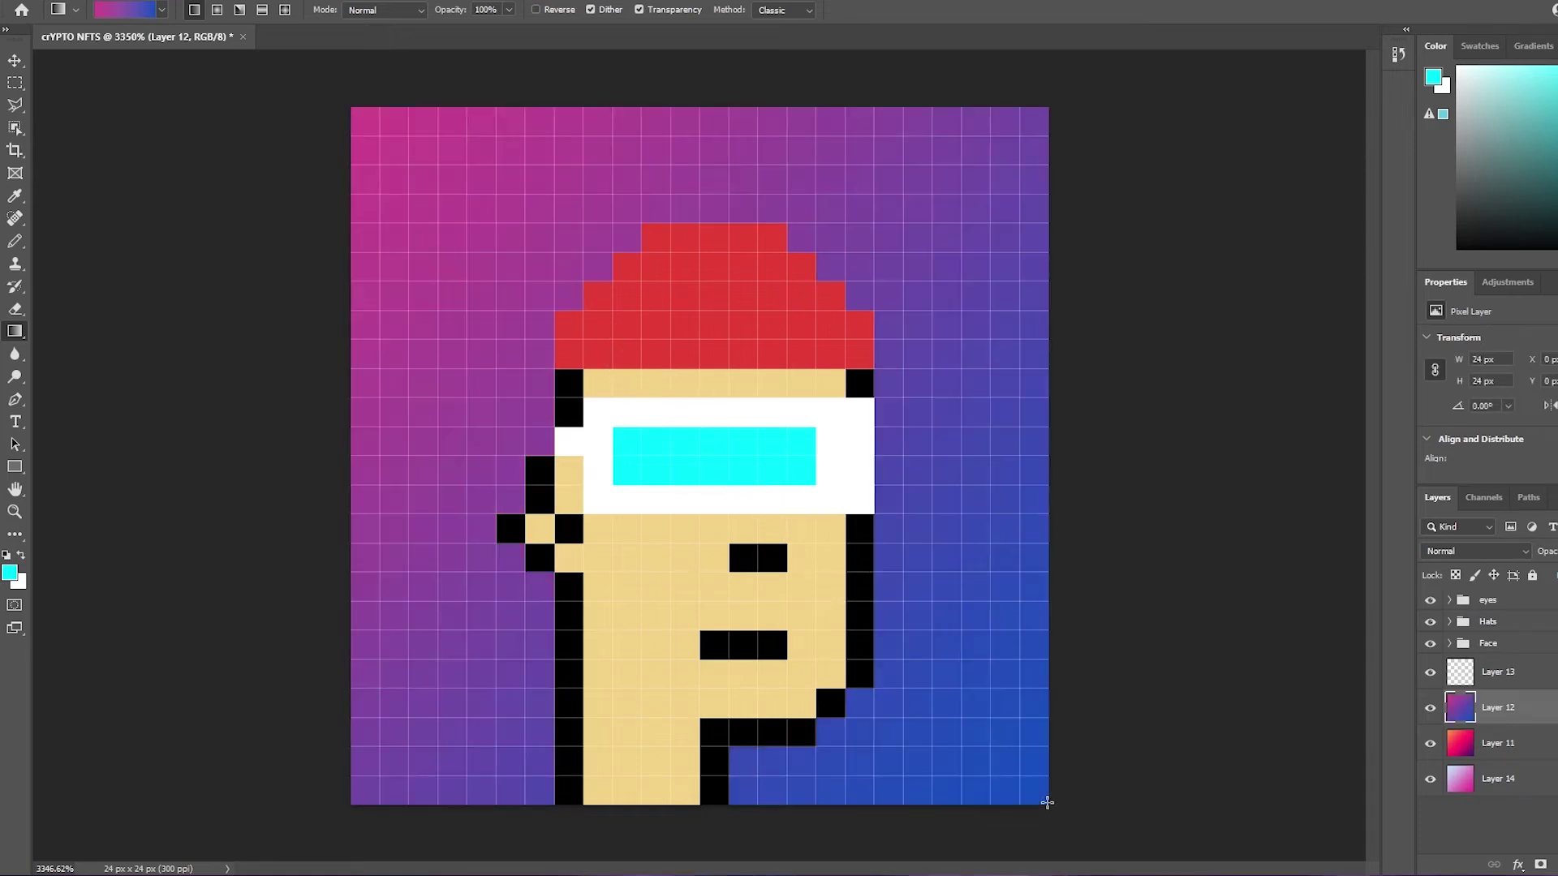
# Fill Layer 13 with the Blue_17 preset gradient from the Blues collection, diagonally from the canvas's upper-left to lower-right corner.
pyautogui.click(1498, 672)
pyautogui.click(148, 10)
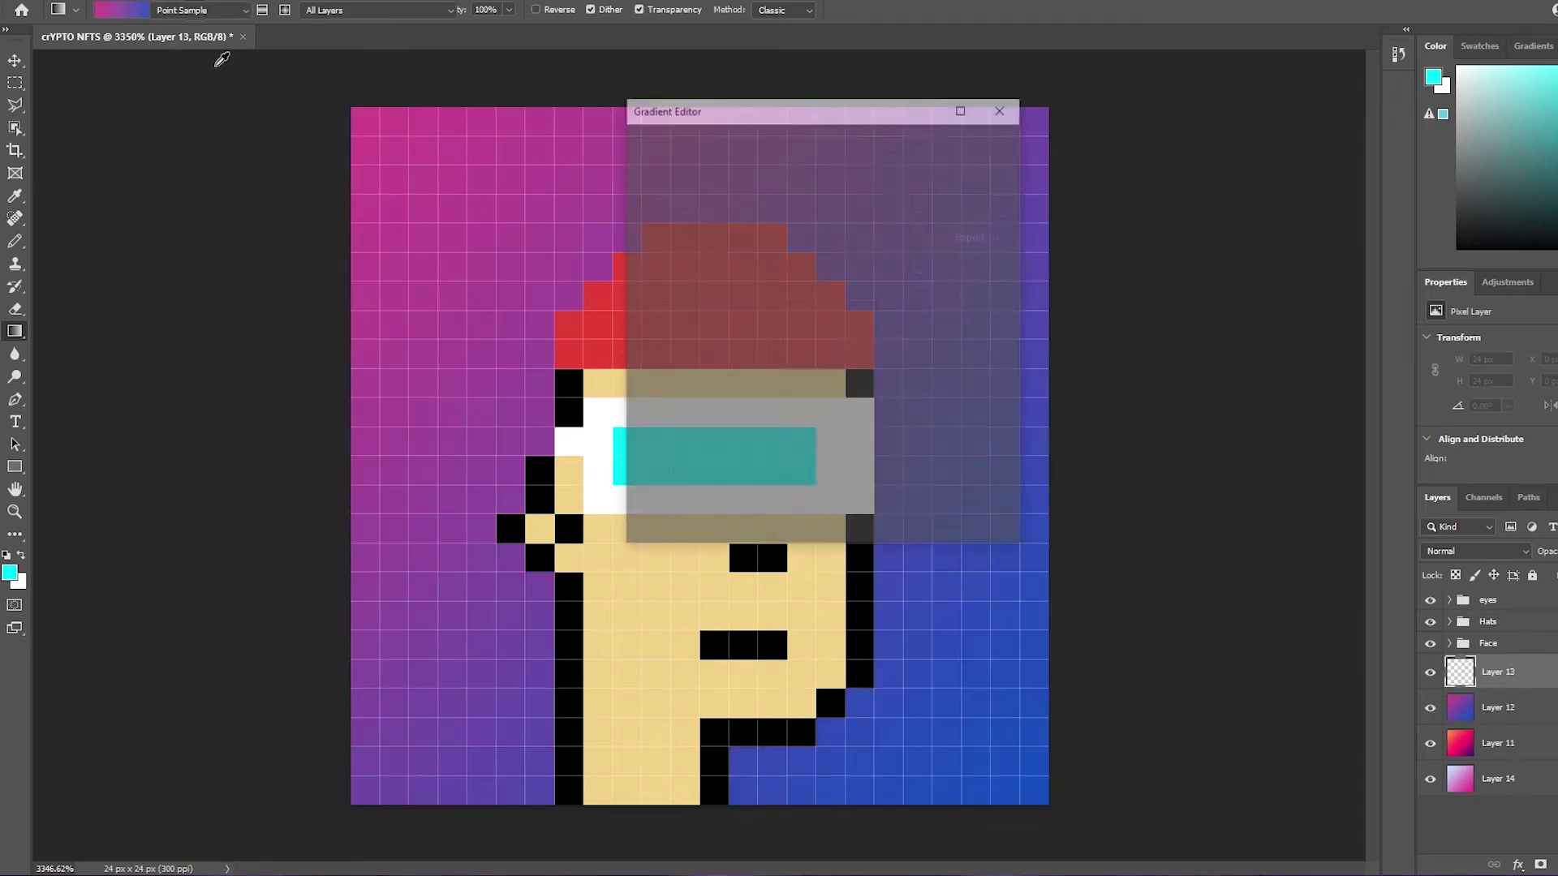
pyautogui.click(647, 190)
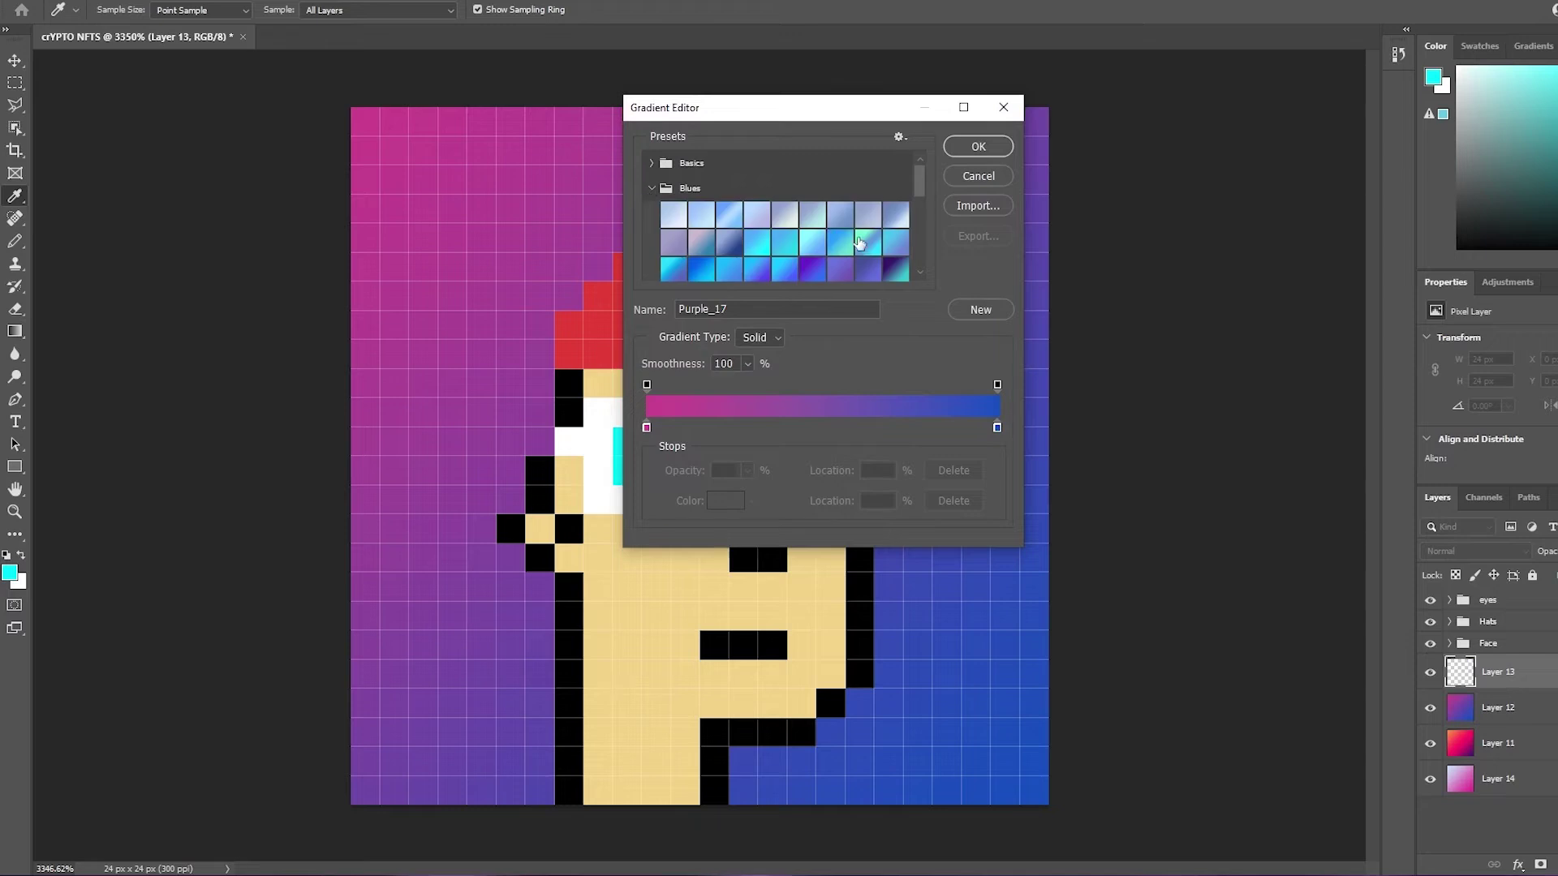
pyautogui.scroll(-1, 907, 266)
pyautogui.scroll(1, 900, 260)
pyautogui.click(867, 242)
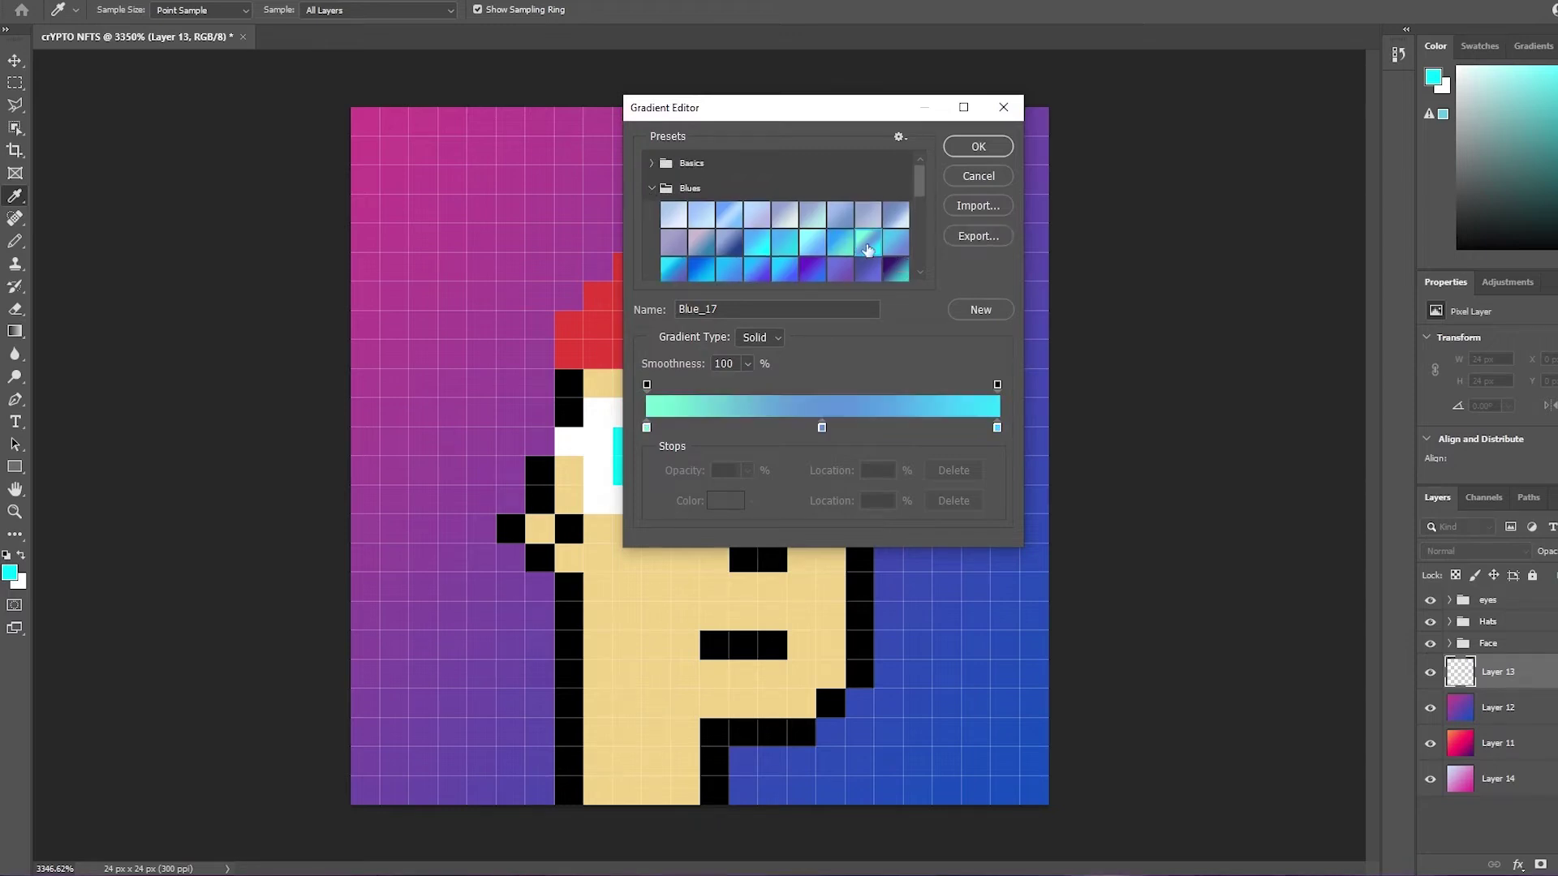
pyautogui.click(978, 147)
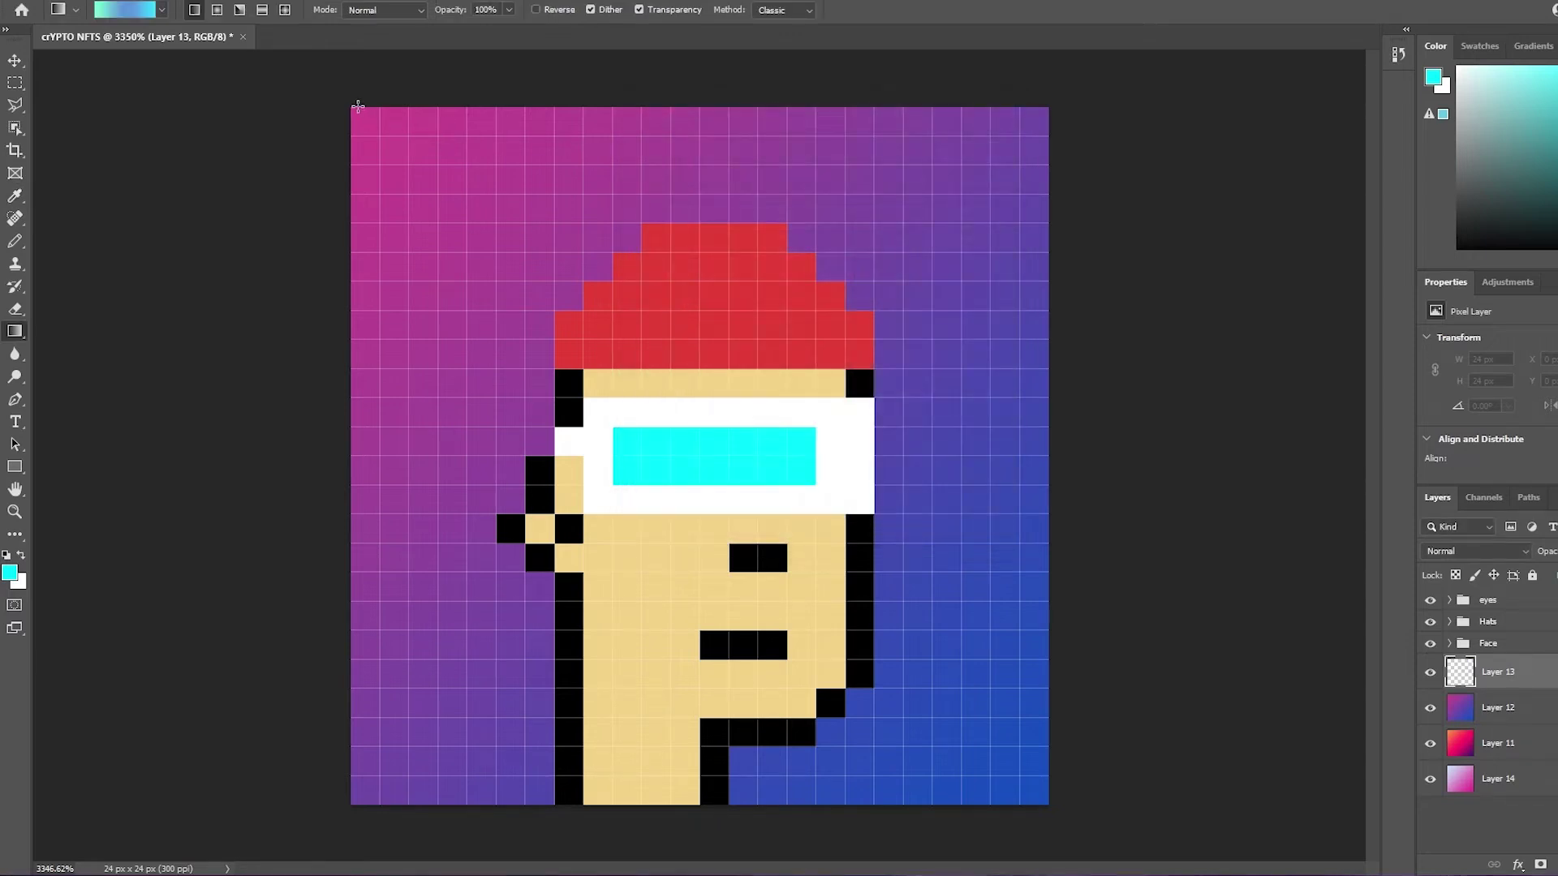
pyautogui.moveTo(357, 107); pyautogui.dragTo(1050, 807)
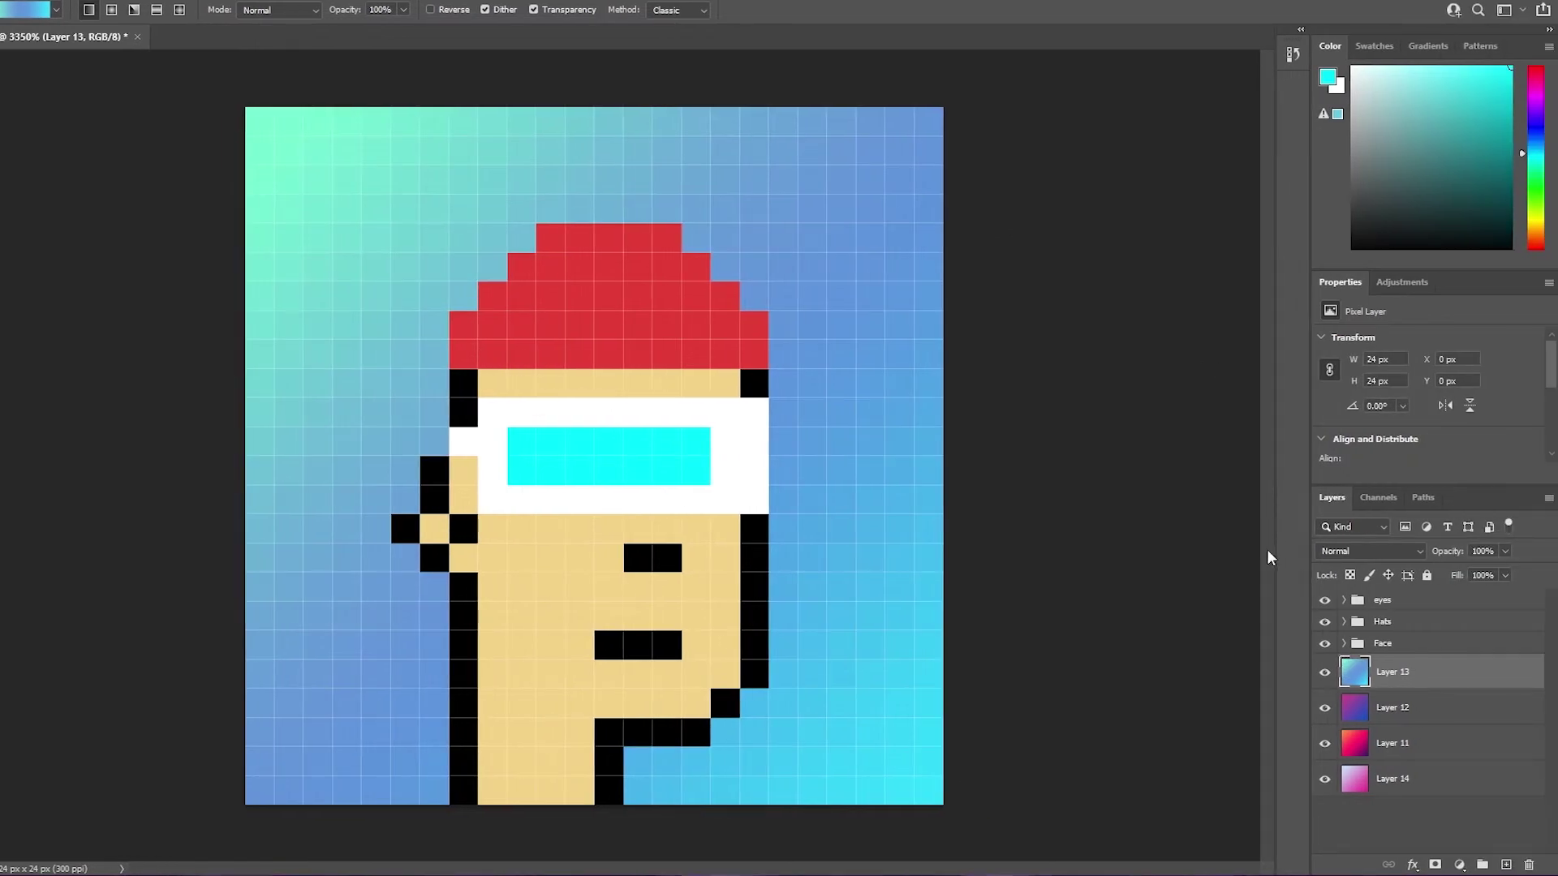
# Create a layer group named backgrounds and place it directly below the Face group.
pyautogui.click(1438, 811)
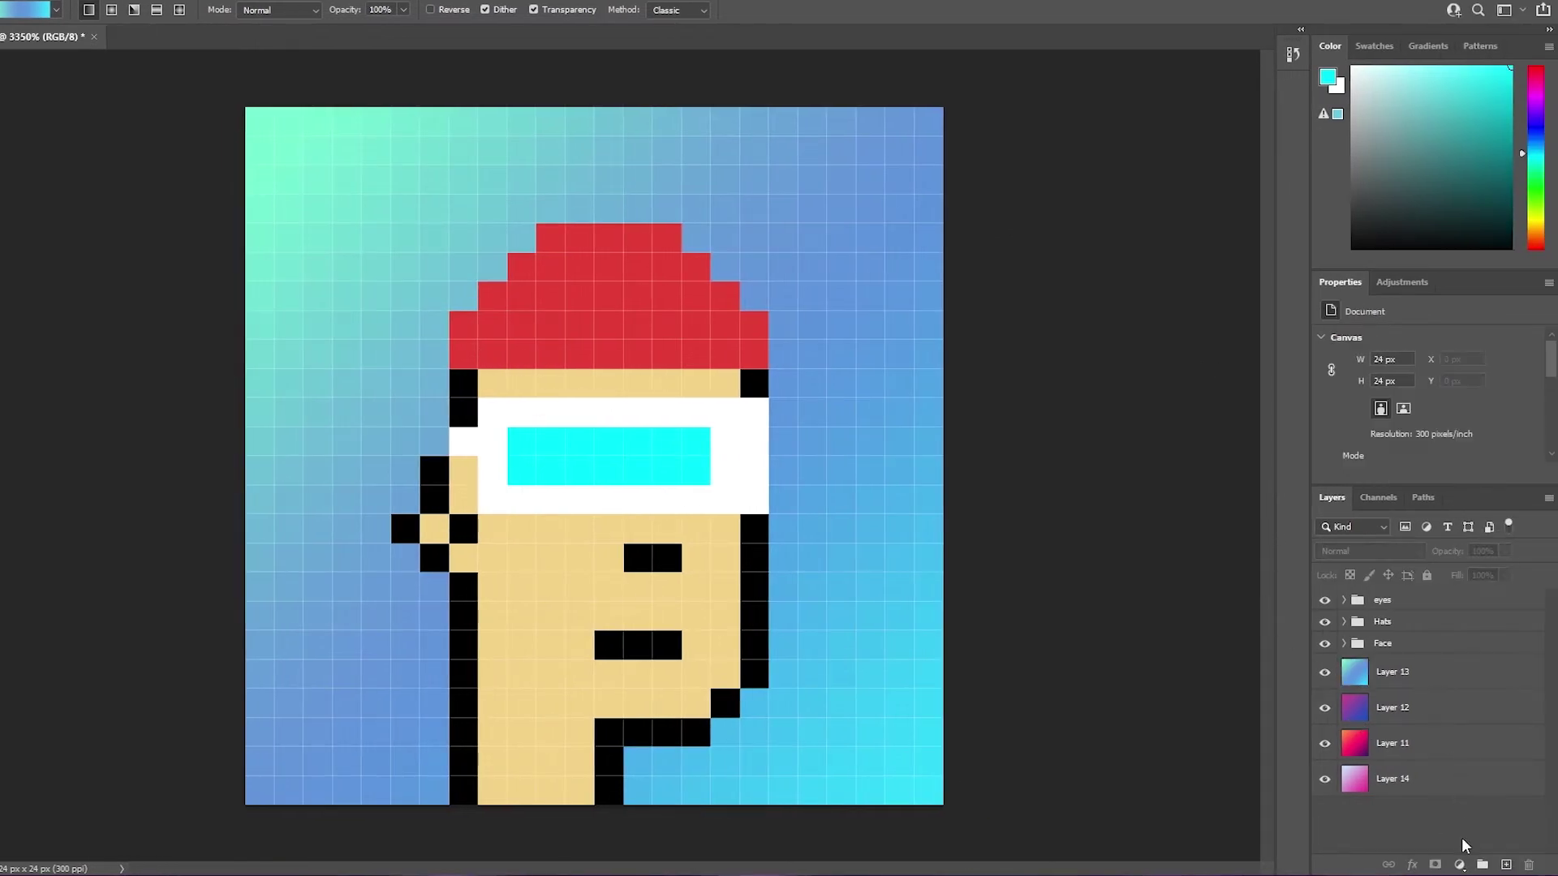
pyautogui.click(1483, 865)
pyautogui.doubleClick(1392, 600)
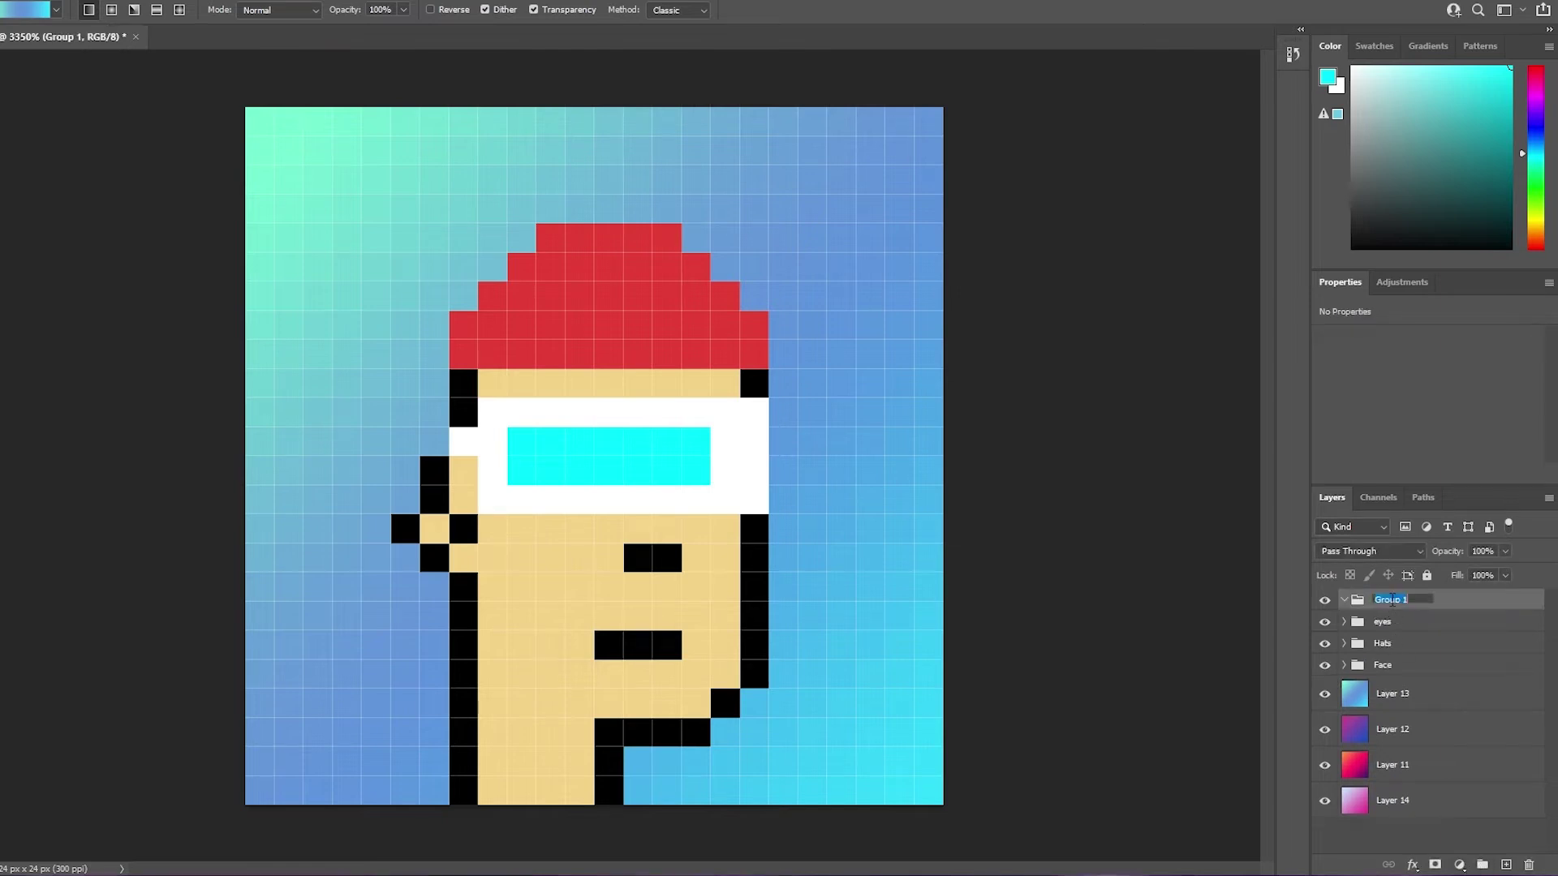
pyautogui.write('backgrounds')
pyautogui.press('Return')
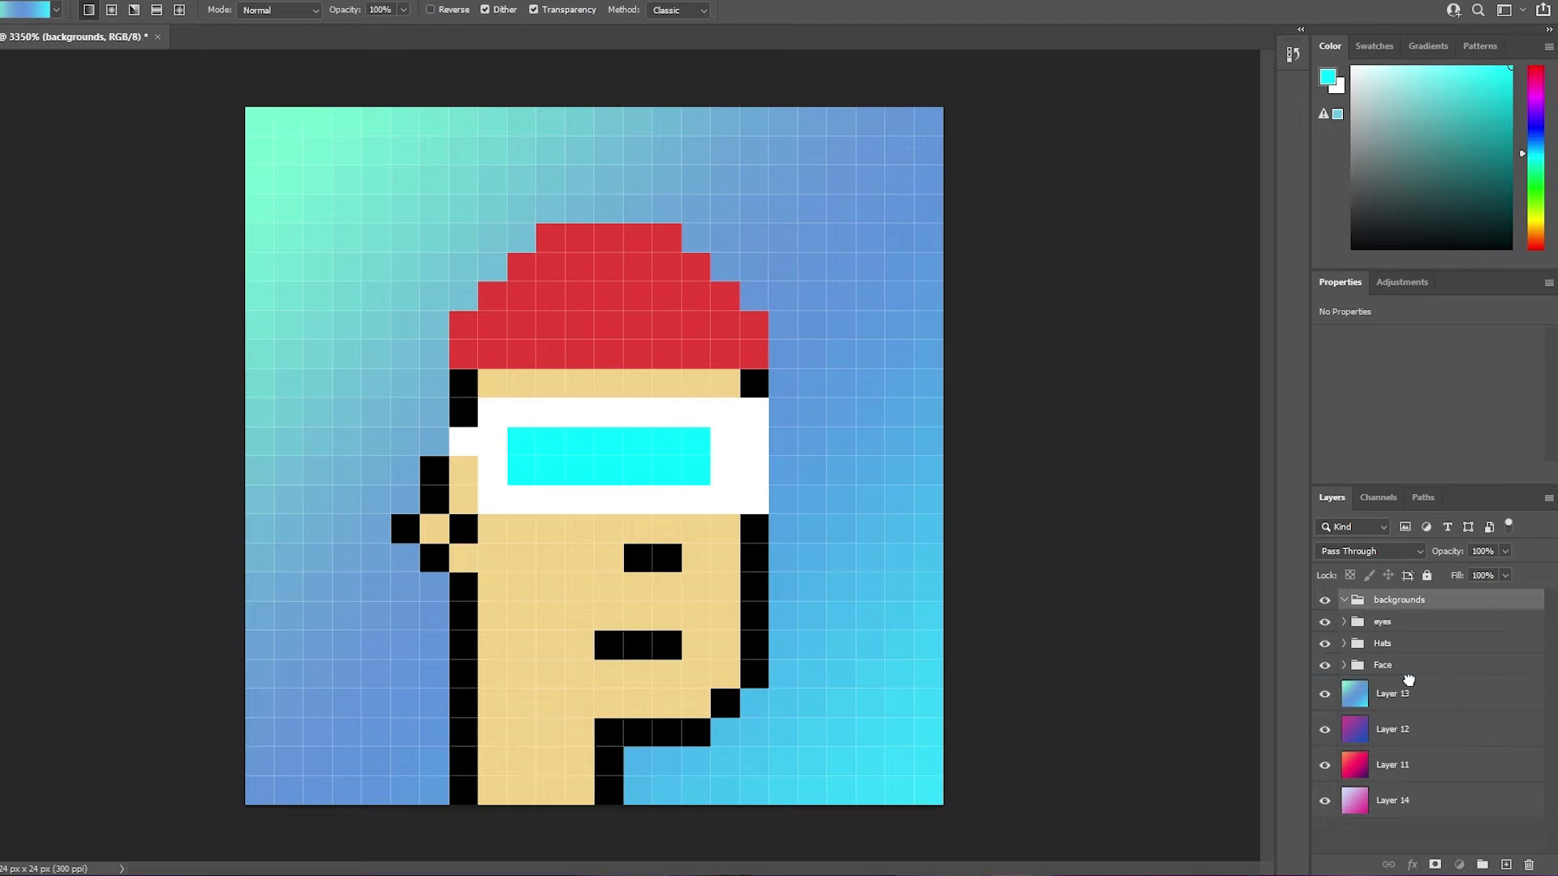
pyautogui.moveTo(1409, 680); pyautogui.dragTo(1410, 682)
pyautogui.click(1449, 841)
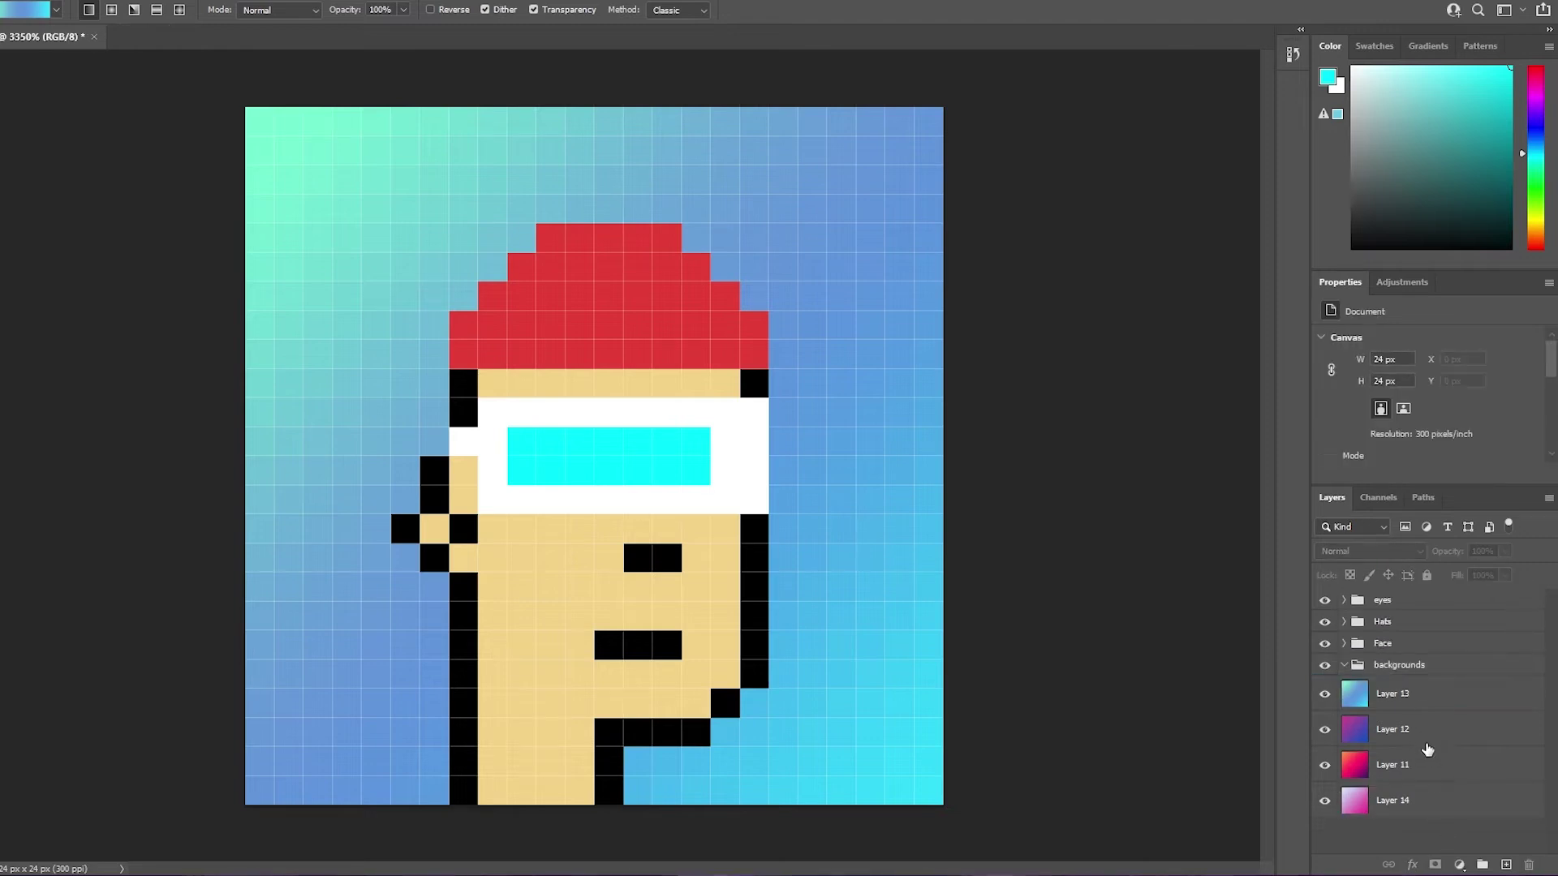
# Move the four gradient layers, Layer 11 to Layer 14, into the backgrounds group and collapse the group.
pyautogui.click(1416, 795)
pyautogui.keyDown('shift'); pyautogui.click(1408, 763); pyautogui.keyUp('shift')
pyautogui.keyDown('shift'); pyautogui.click(1407, 729); pyautogui.keyUp('shift')
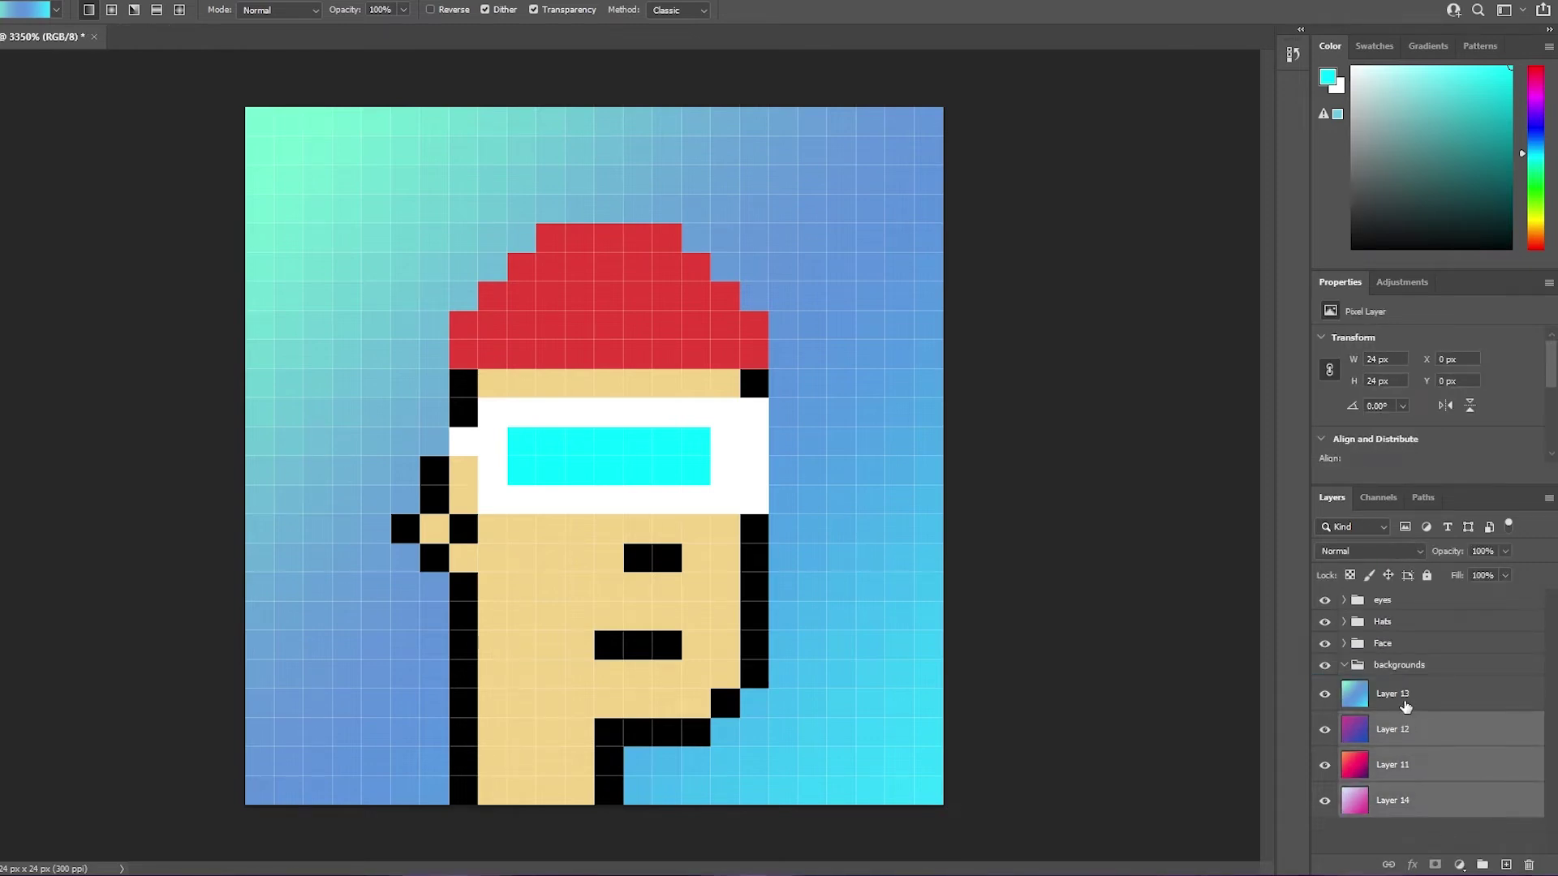
pyautogui.keyDown('shift'); pyautogui.click(1406, 708); pyautogui.keyUp('shift')
pyautogui.moveTo(1406, 727); pyautogui.dragTo(1406, 680)
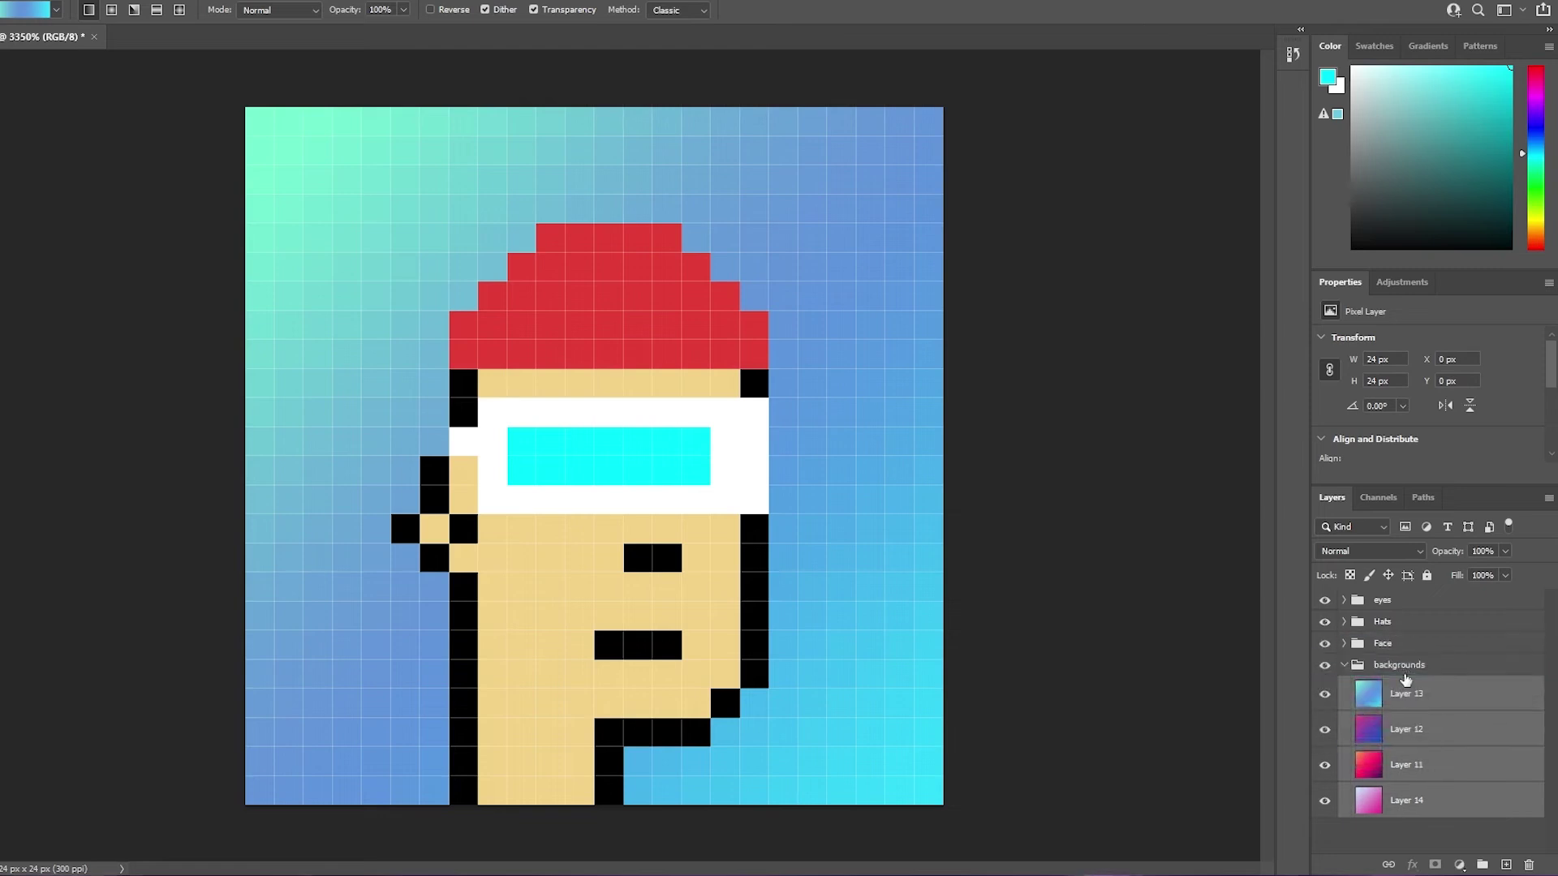
pyautogui.click(1399, 665)
pyautogui.click(1344, 664)
pyautogui.click(1362, 711)
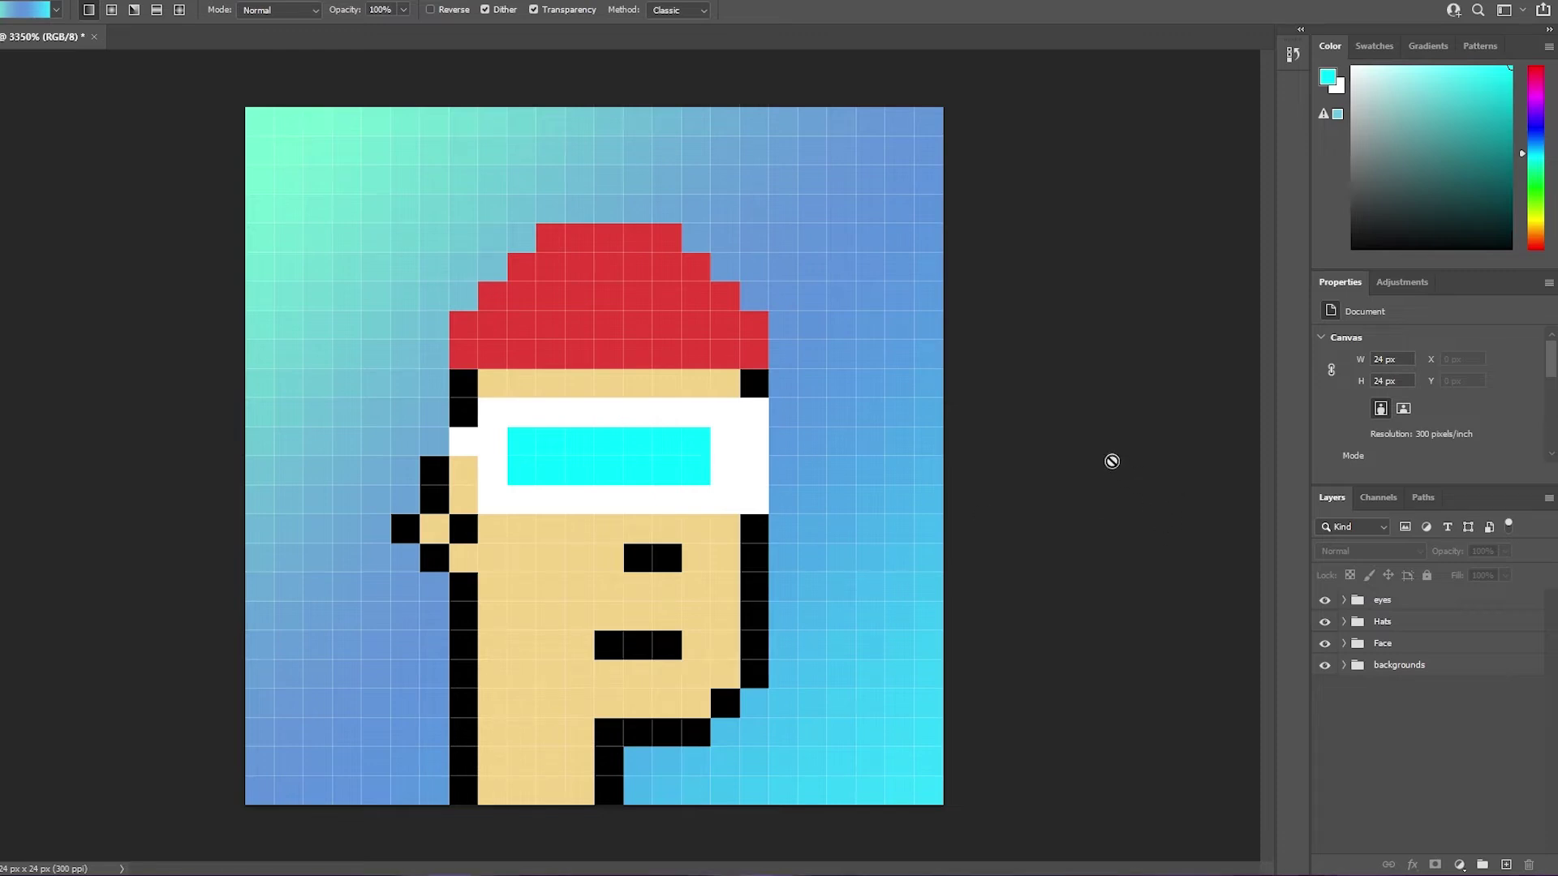
# Duplicate the eyes group into a new document, naming both the copied group and the document eyes, and inspect the copy.
pyautogui.click(1380, 601)
pyautogui.rightClick(1378, 601)
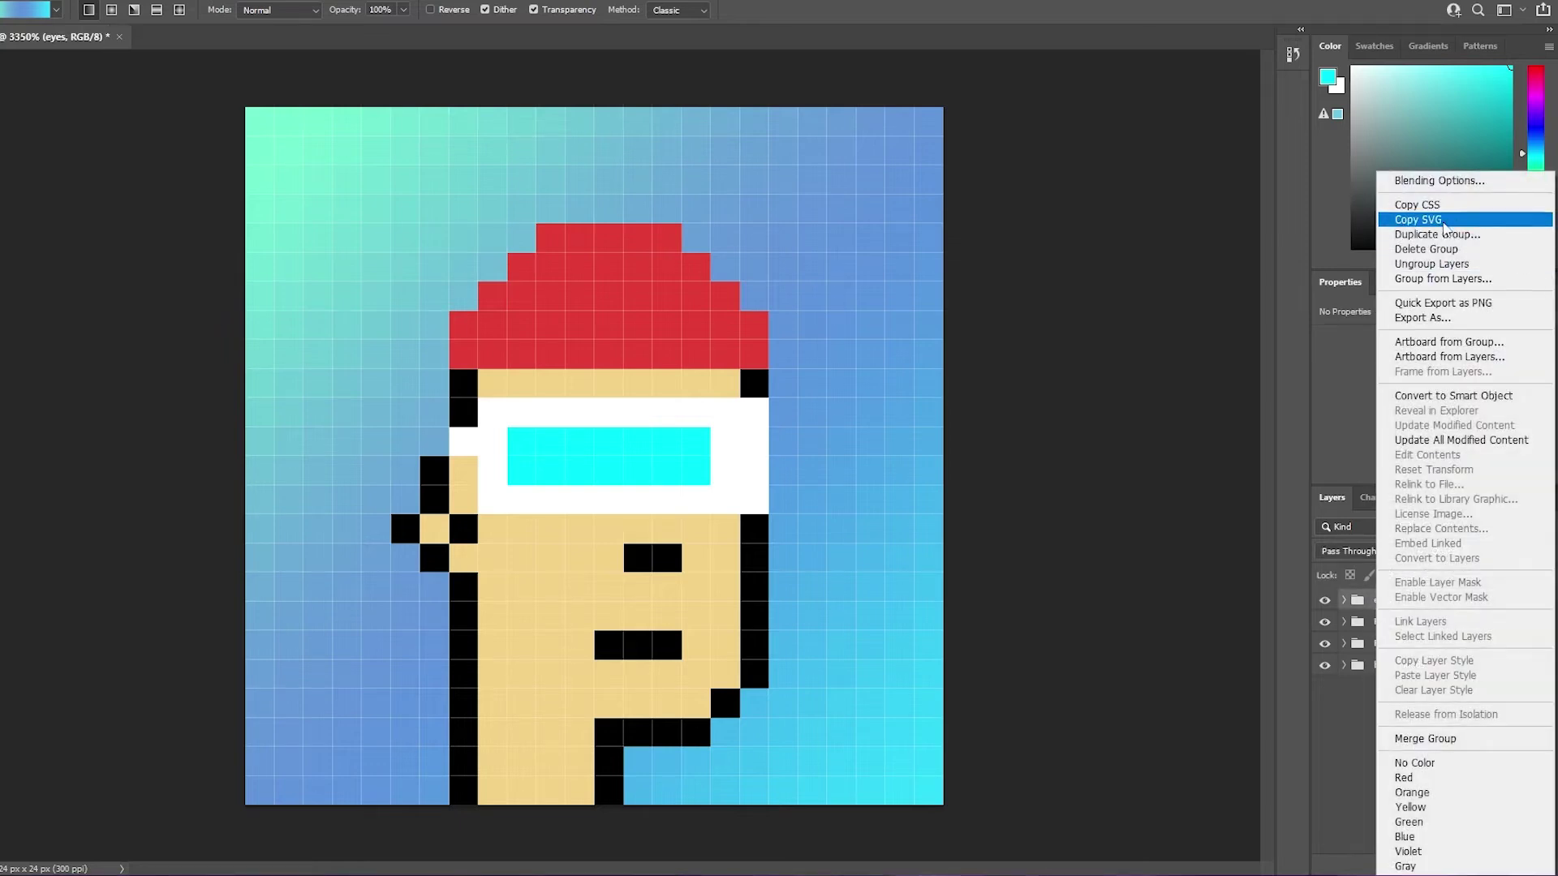
pyautogui.click(1373, 604)
pyautogui.rightClick(1376, 604)
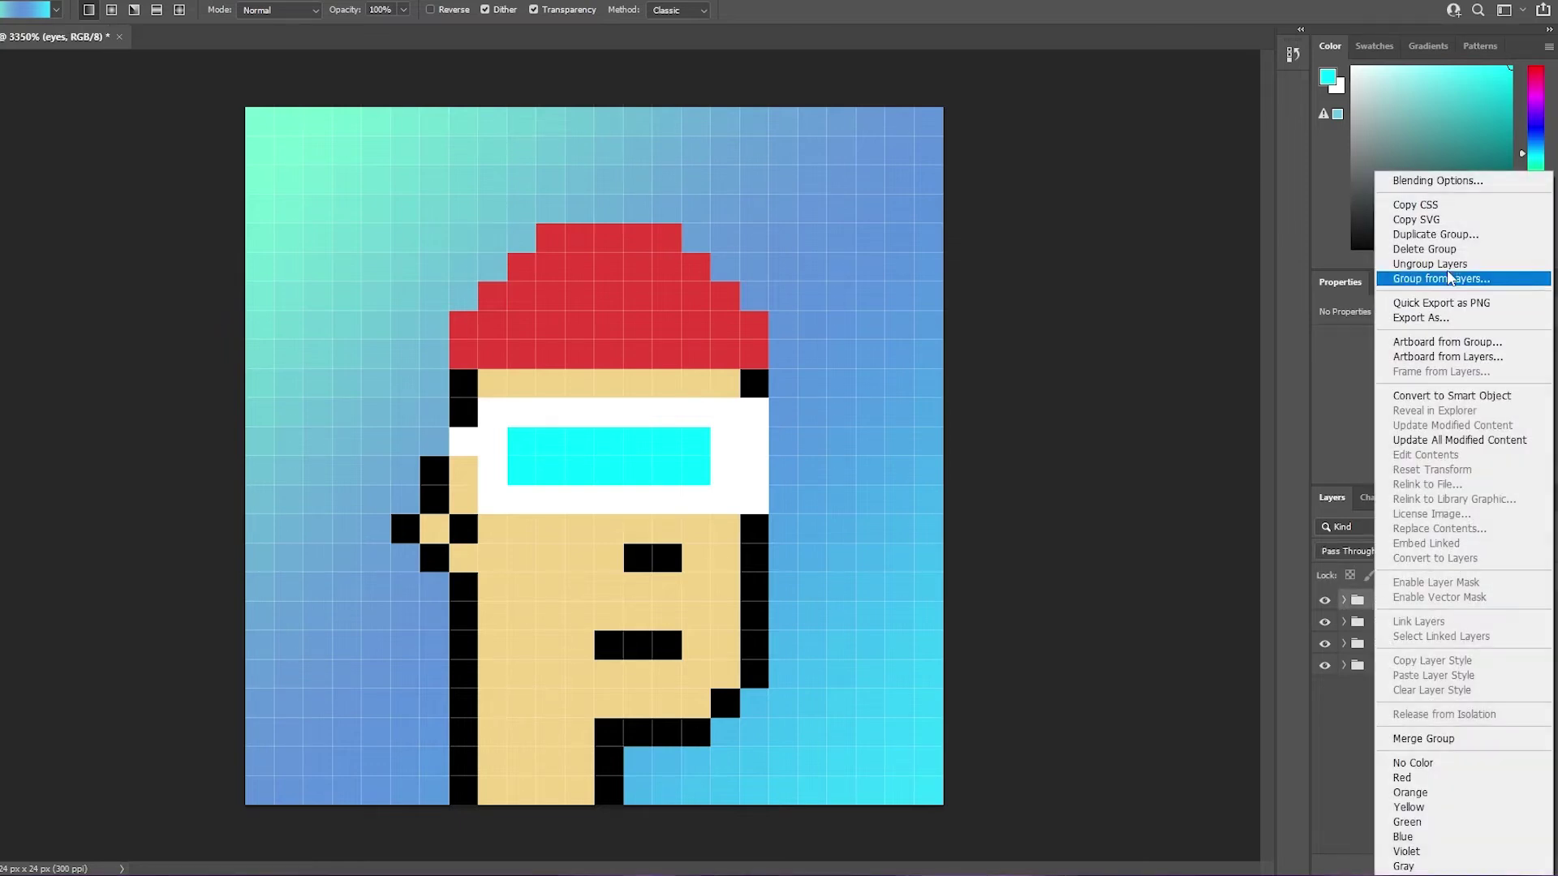
pyautogui.click(1440, 234)
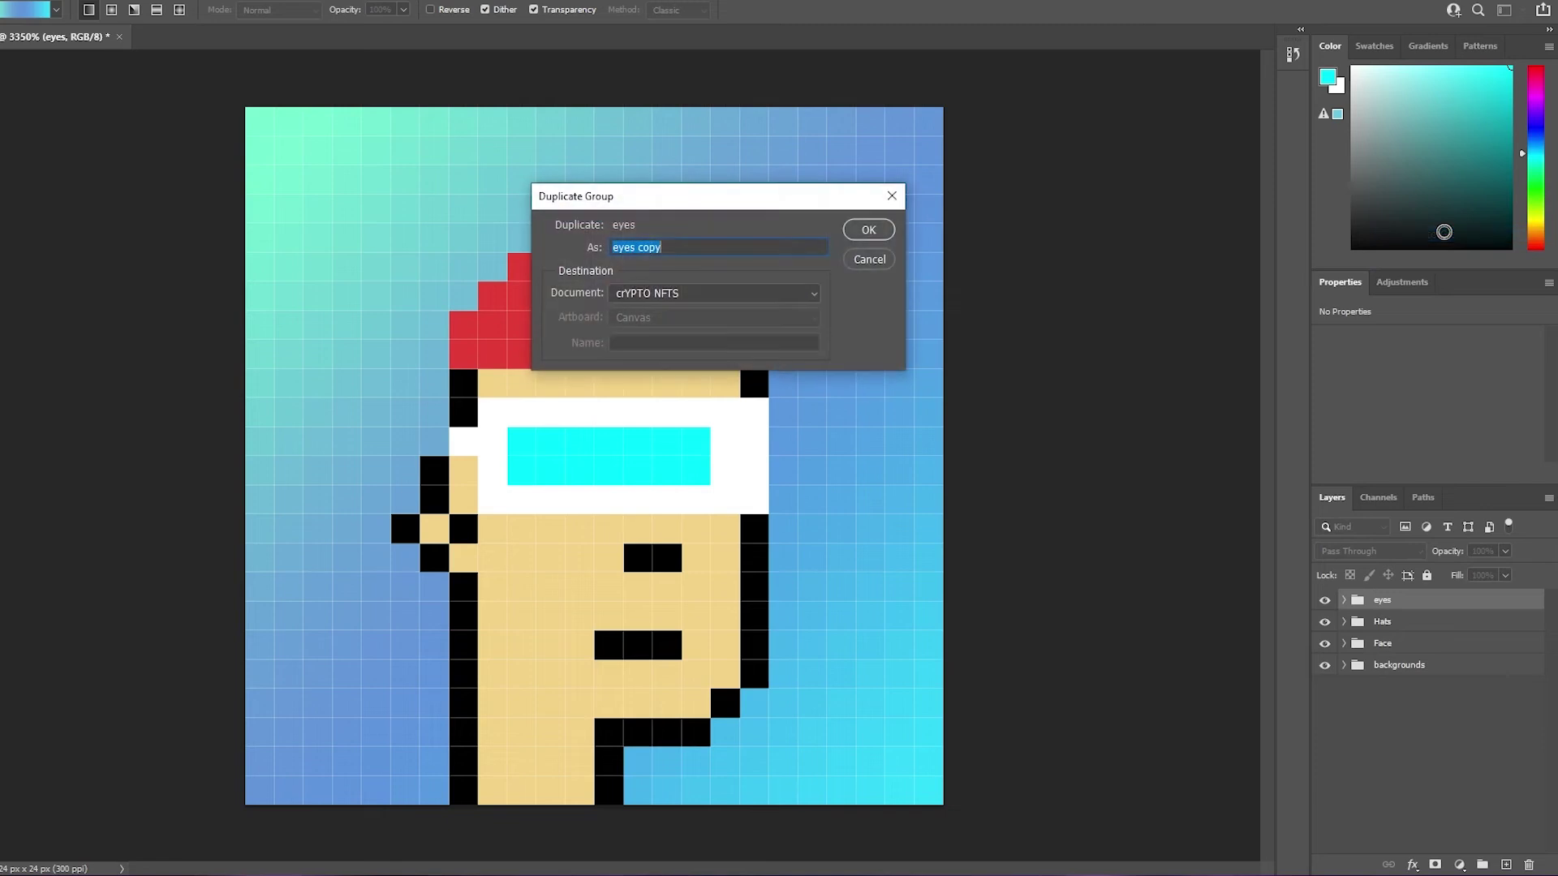
pyautogui.click(653, 300)
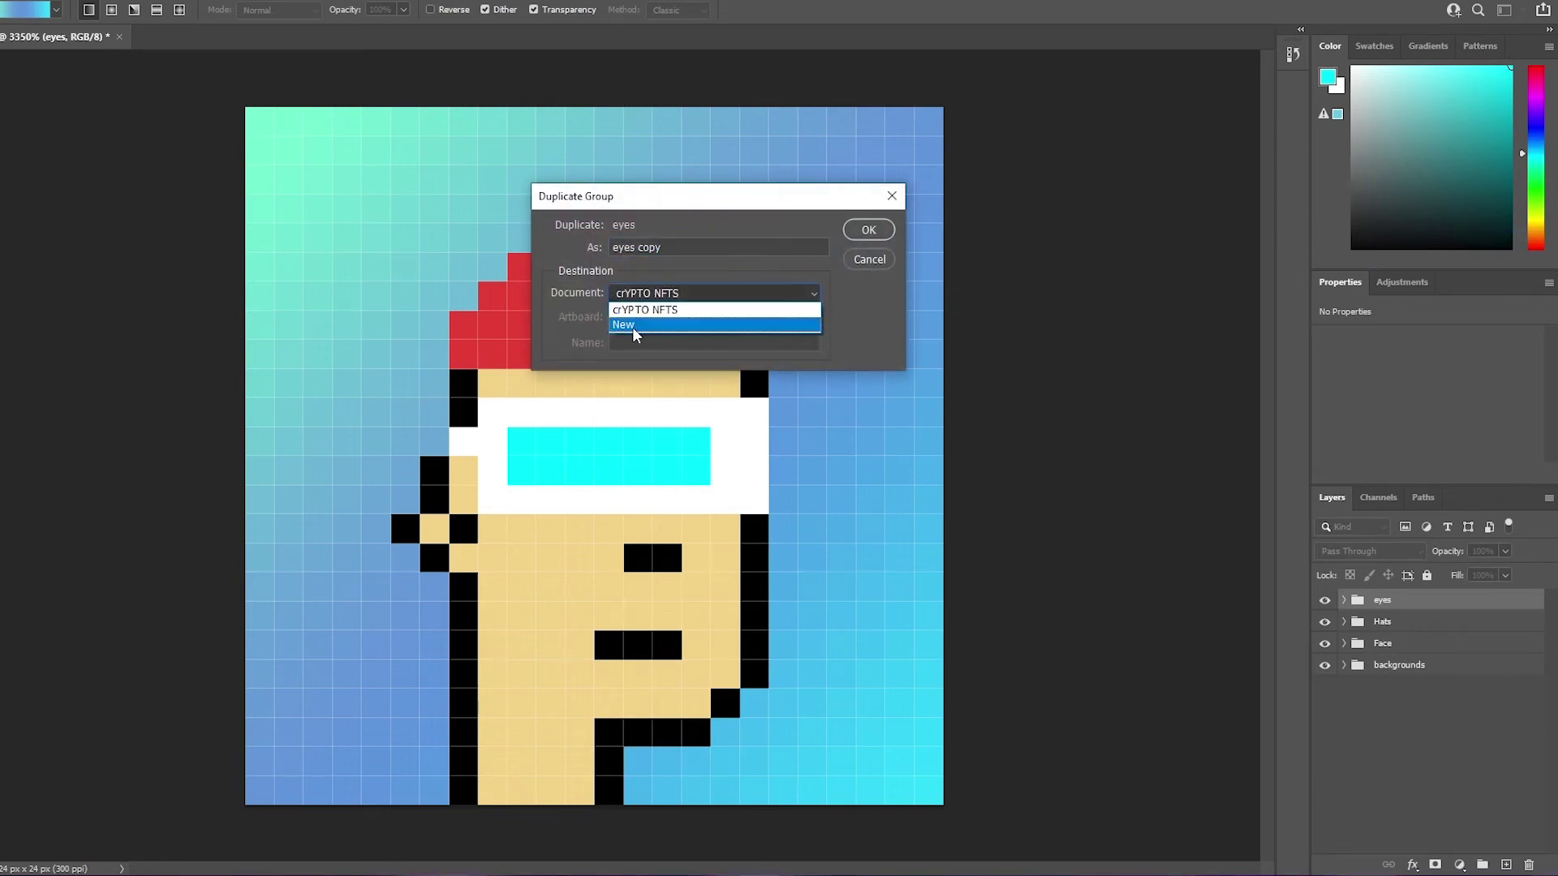
pyautogui.click(634, 326)
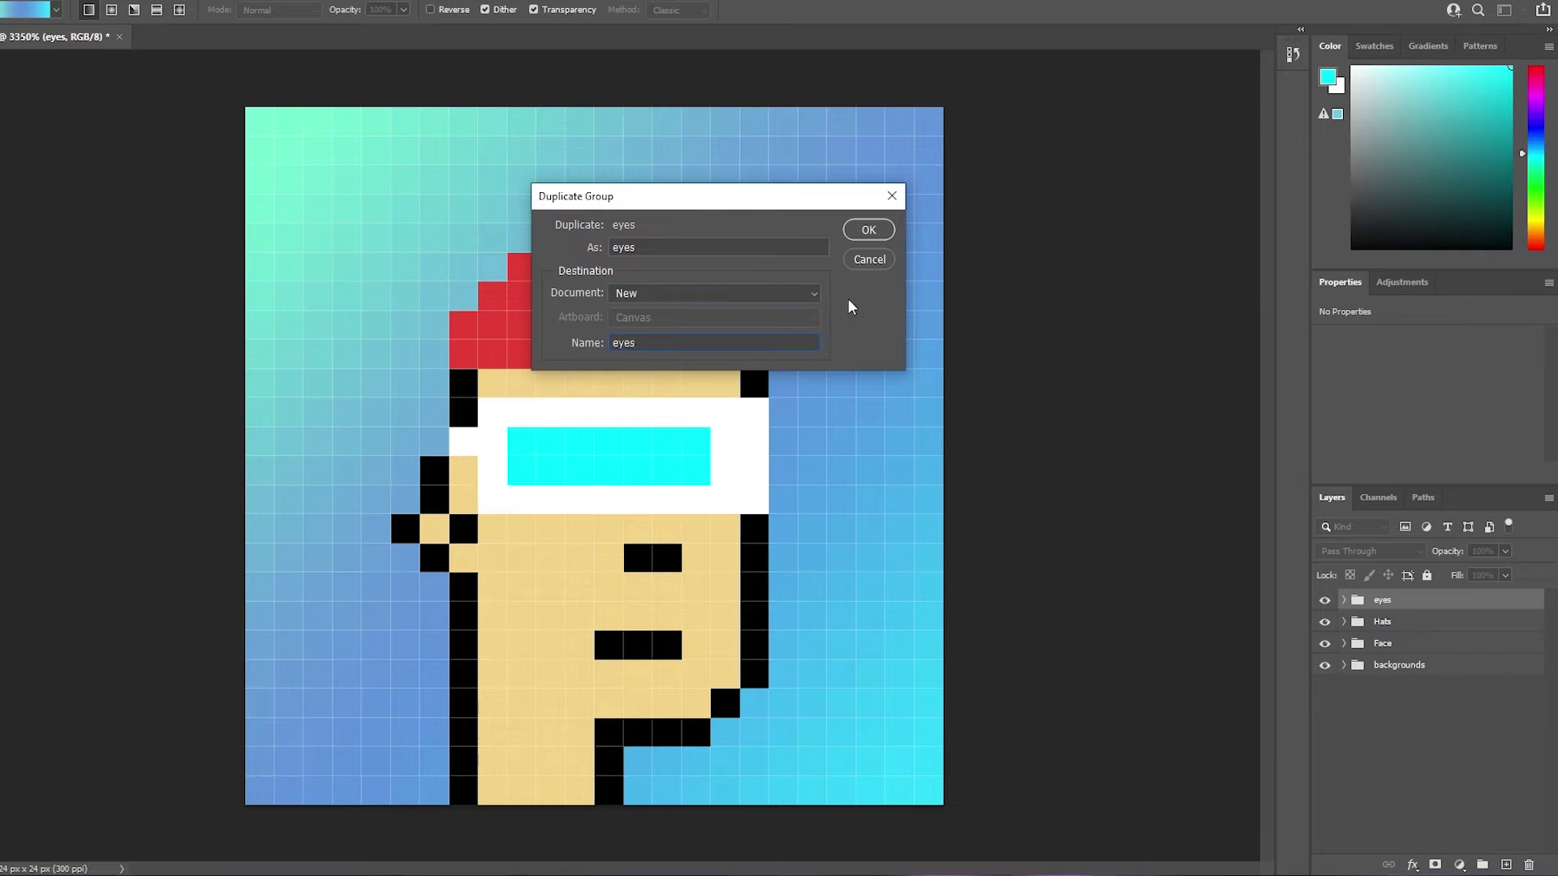
pyautogui.click(868, 230)
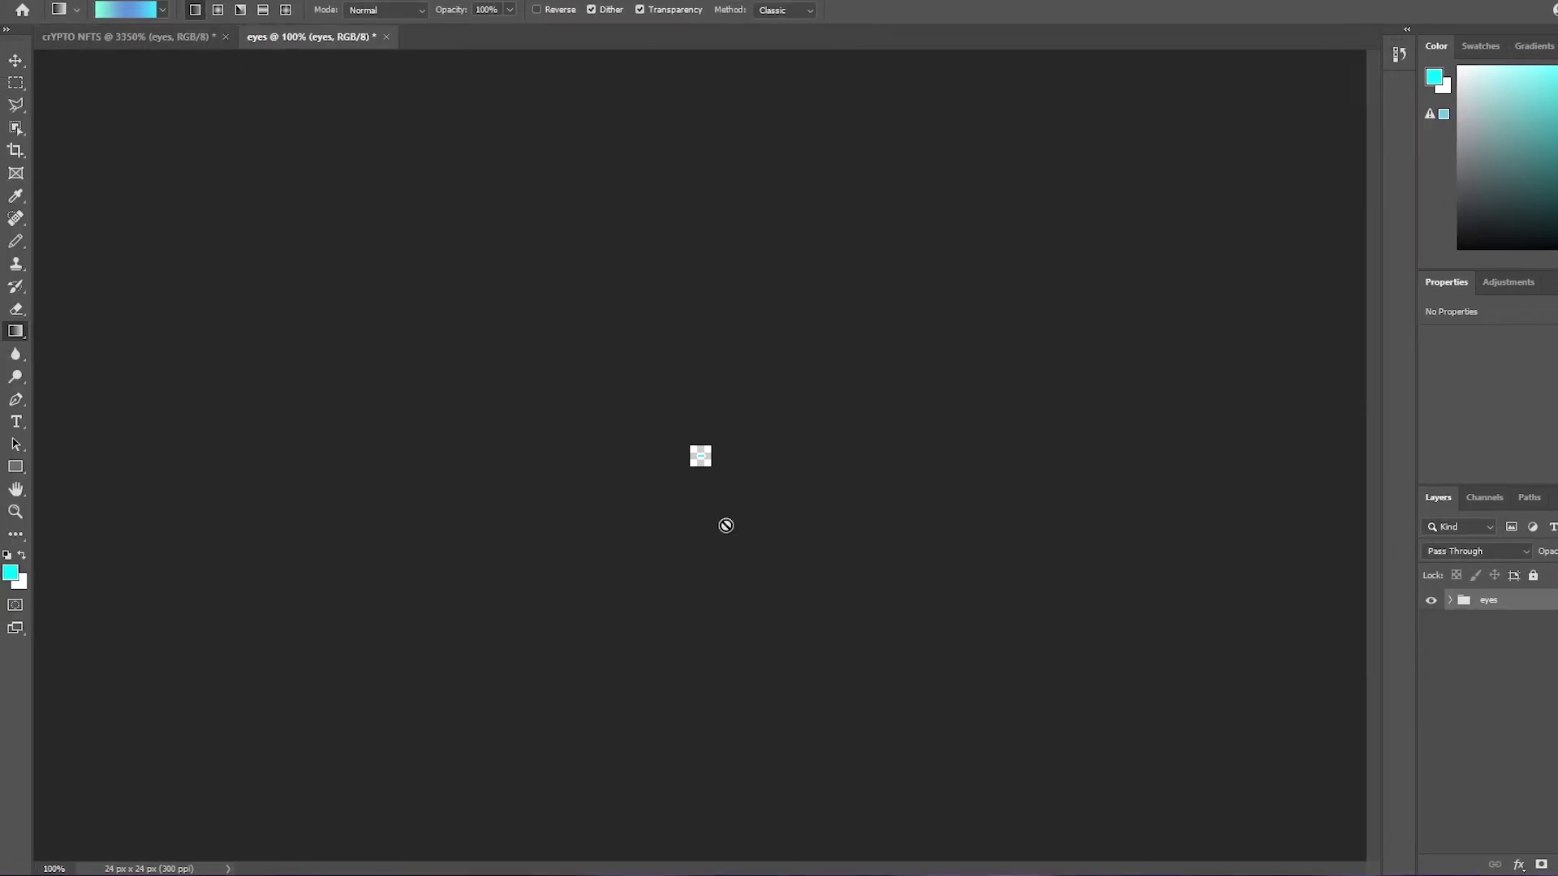
pyautogui.scroll(2, 677, 442)
pyautogui.scroll(10, 676, 443)
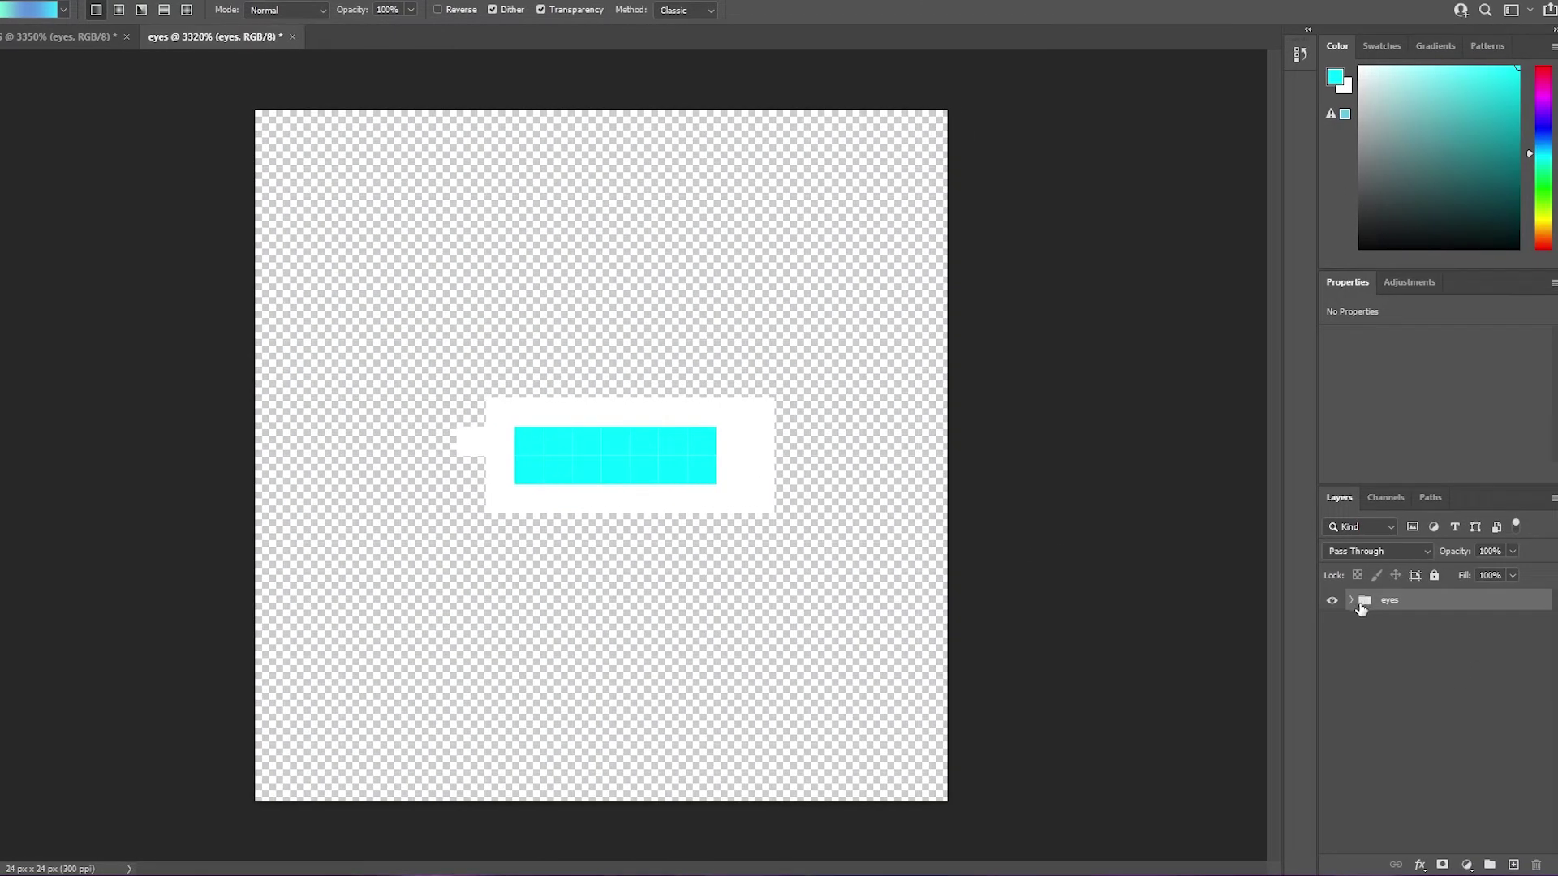
pyautogui.click(1450, 601)
pyautogui.click(1351, 601)
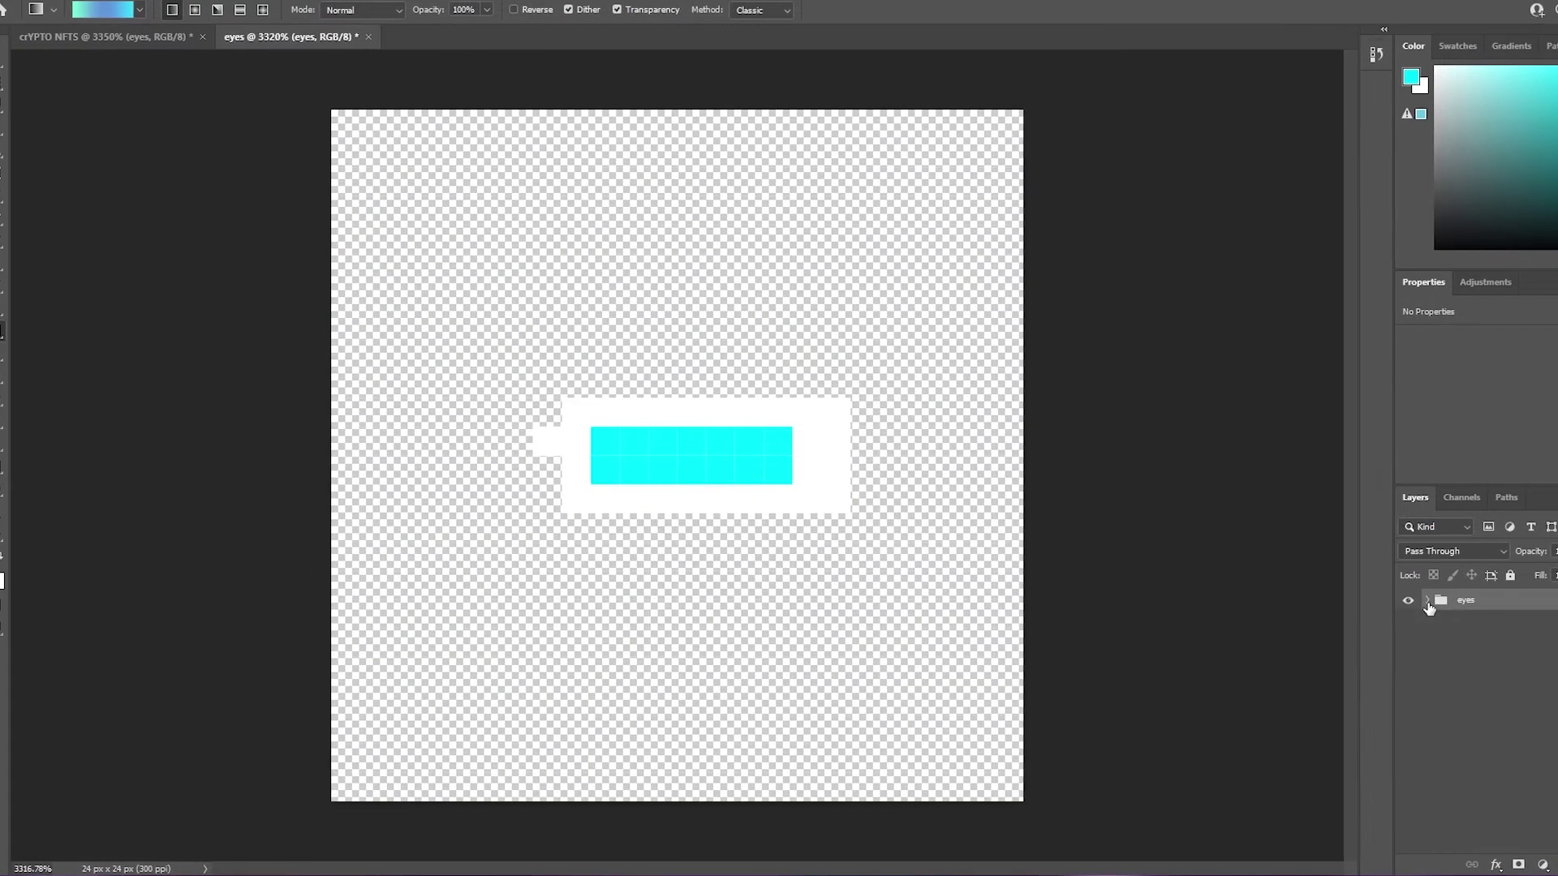
# Return to the crYPTO NFTS document and duplicate its Hats group into a new document named hats.
pyautogui.click(79, 36)
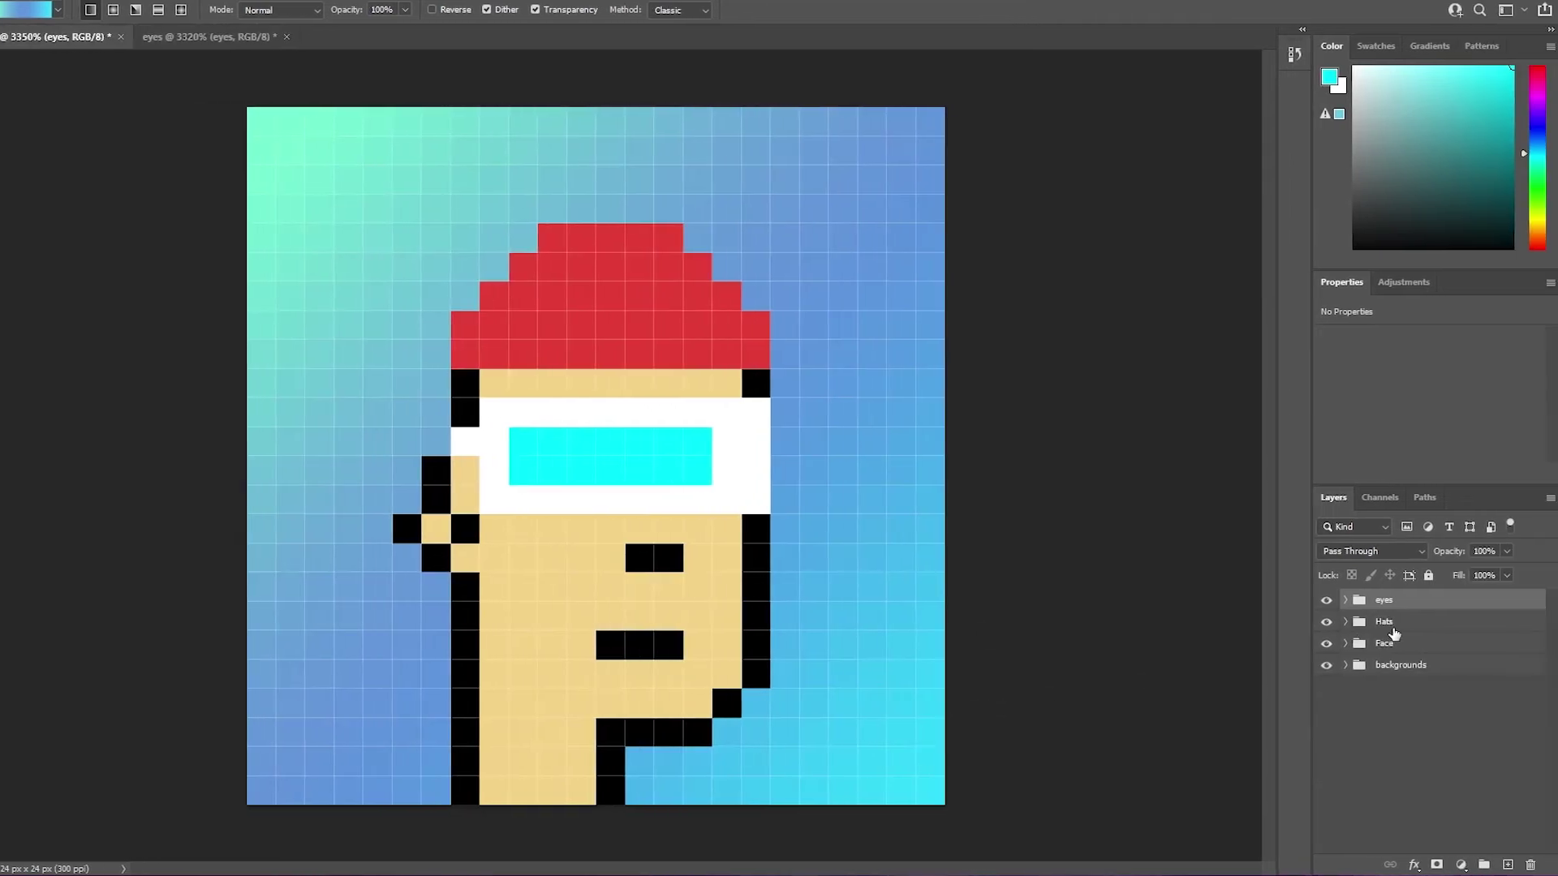
pyautogui.rightClick(1476, 623)
pyautogui.click(1260, 235)
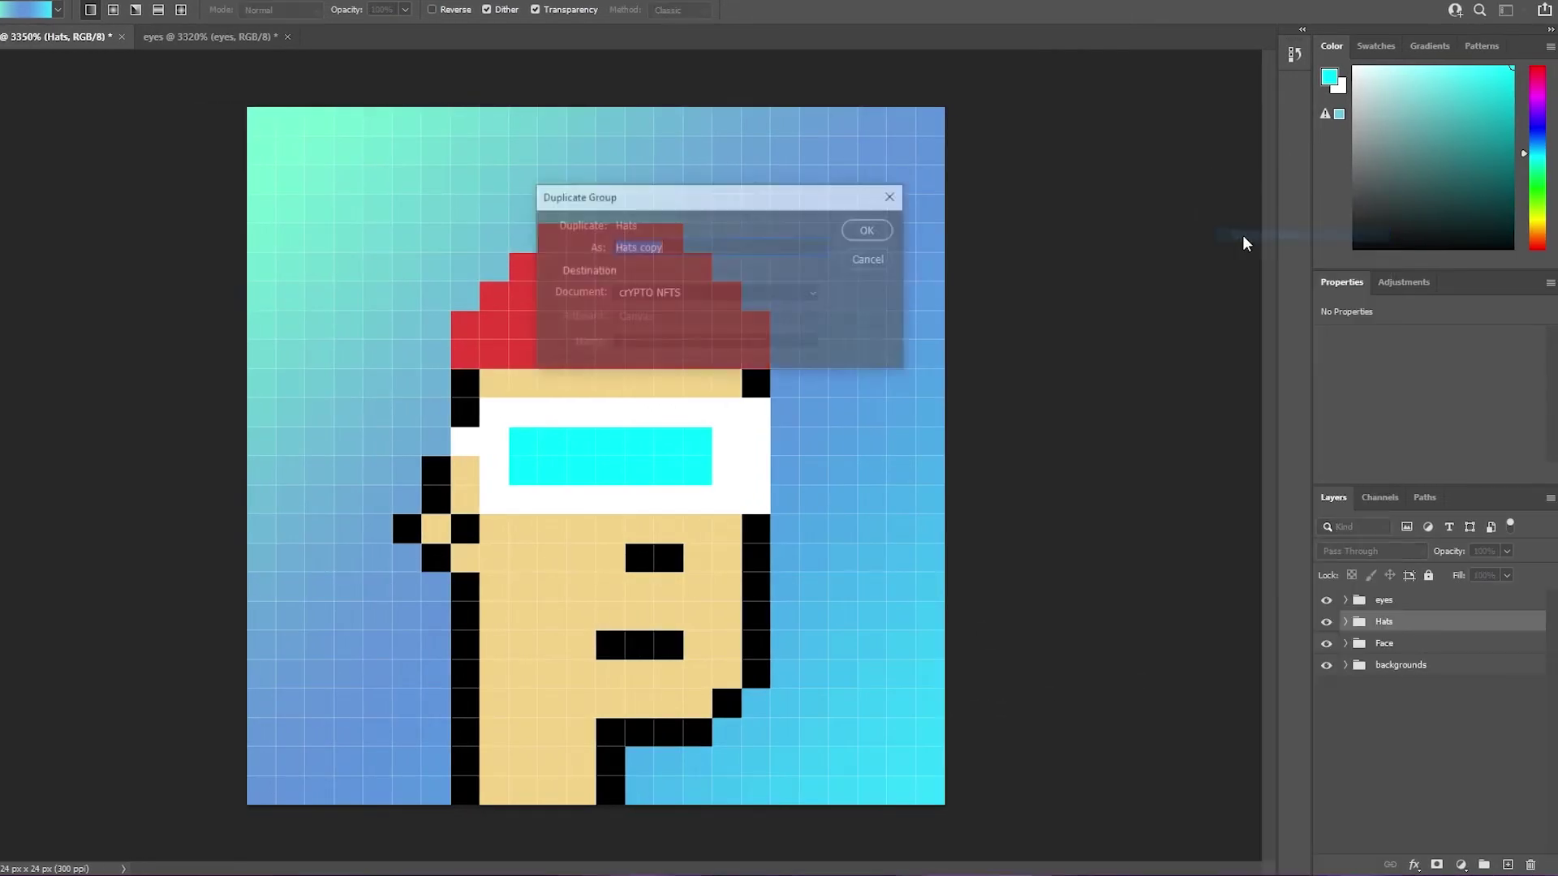
pyautogui.click(694, 294)
pyautogui.click(684, 340)
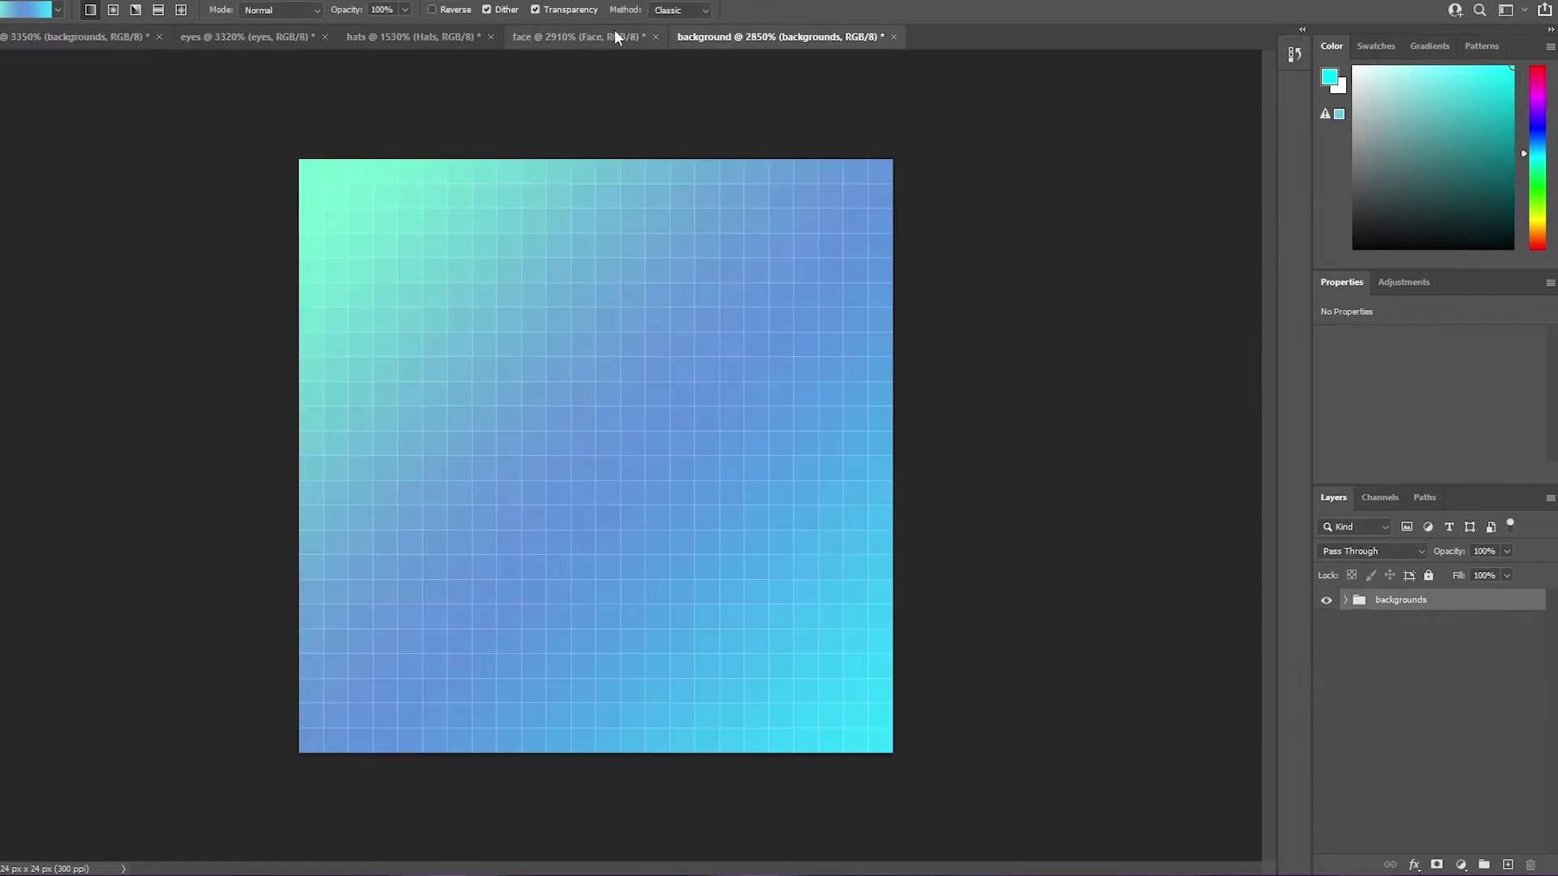
# Look through the hats, eyes, face and background documents, and return to the eyes document.
pyautogui.click(611, 30)
pyautogui.click(455, 36)
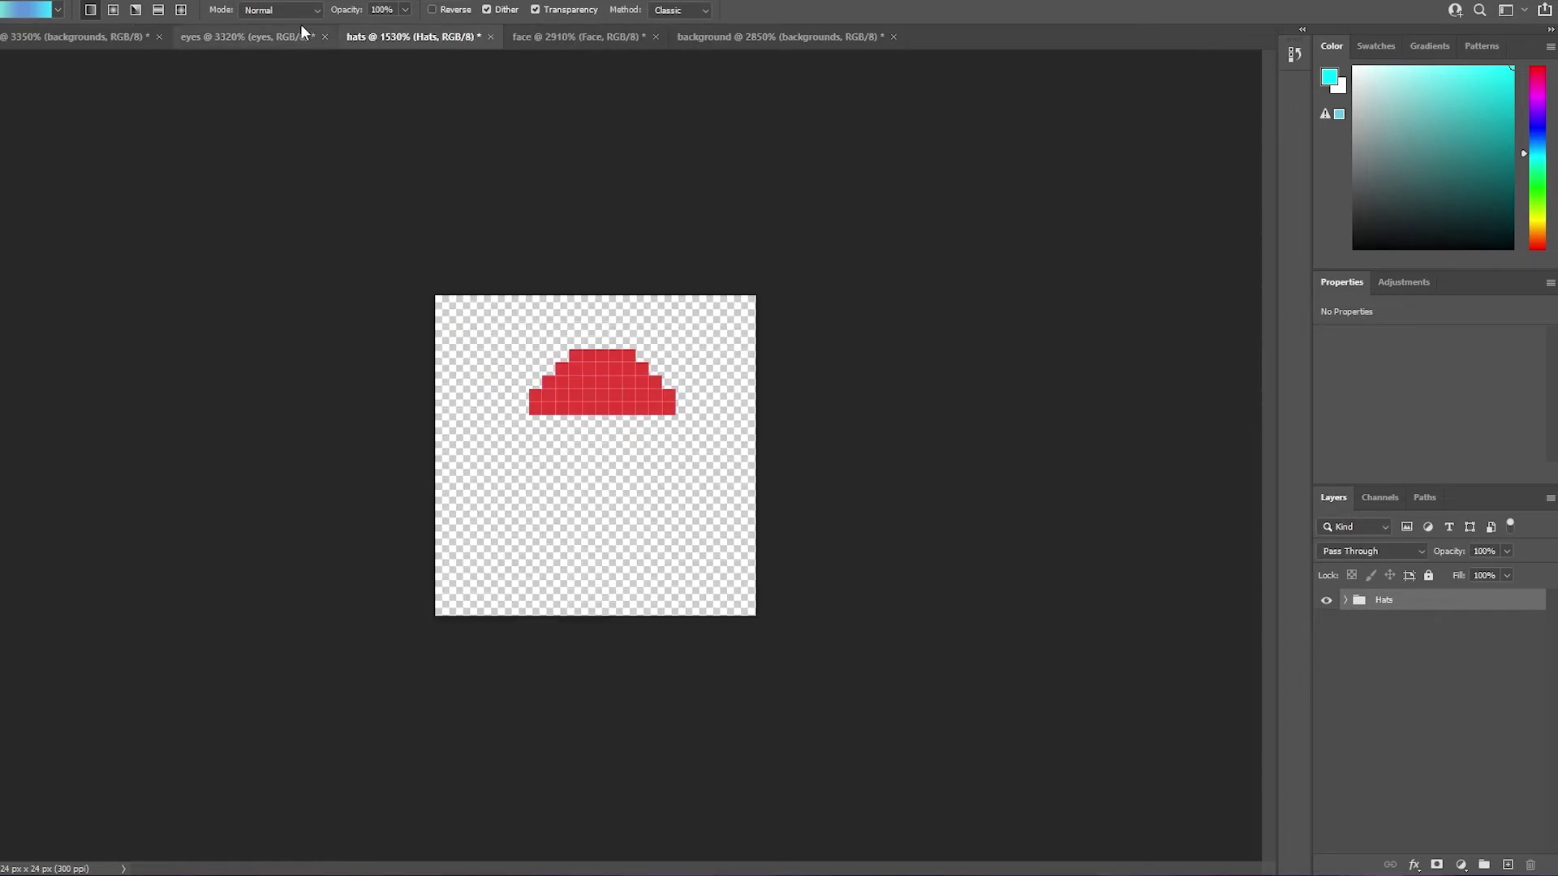
pyautogui.click(243, 36)
pyautogui.click(469, 37)
pyautogui.click(552, 36)
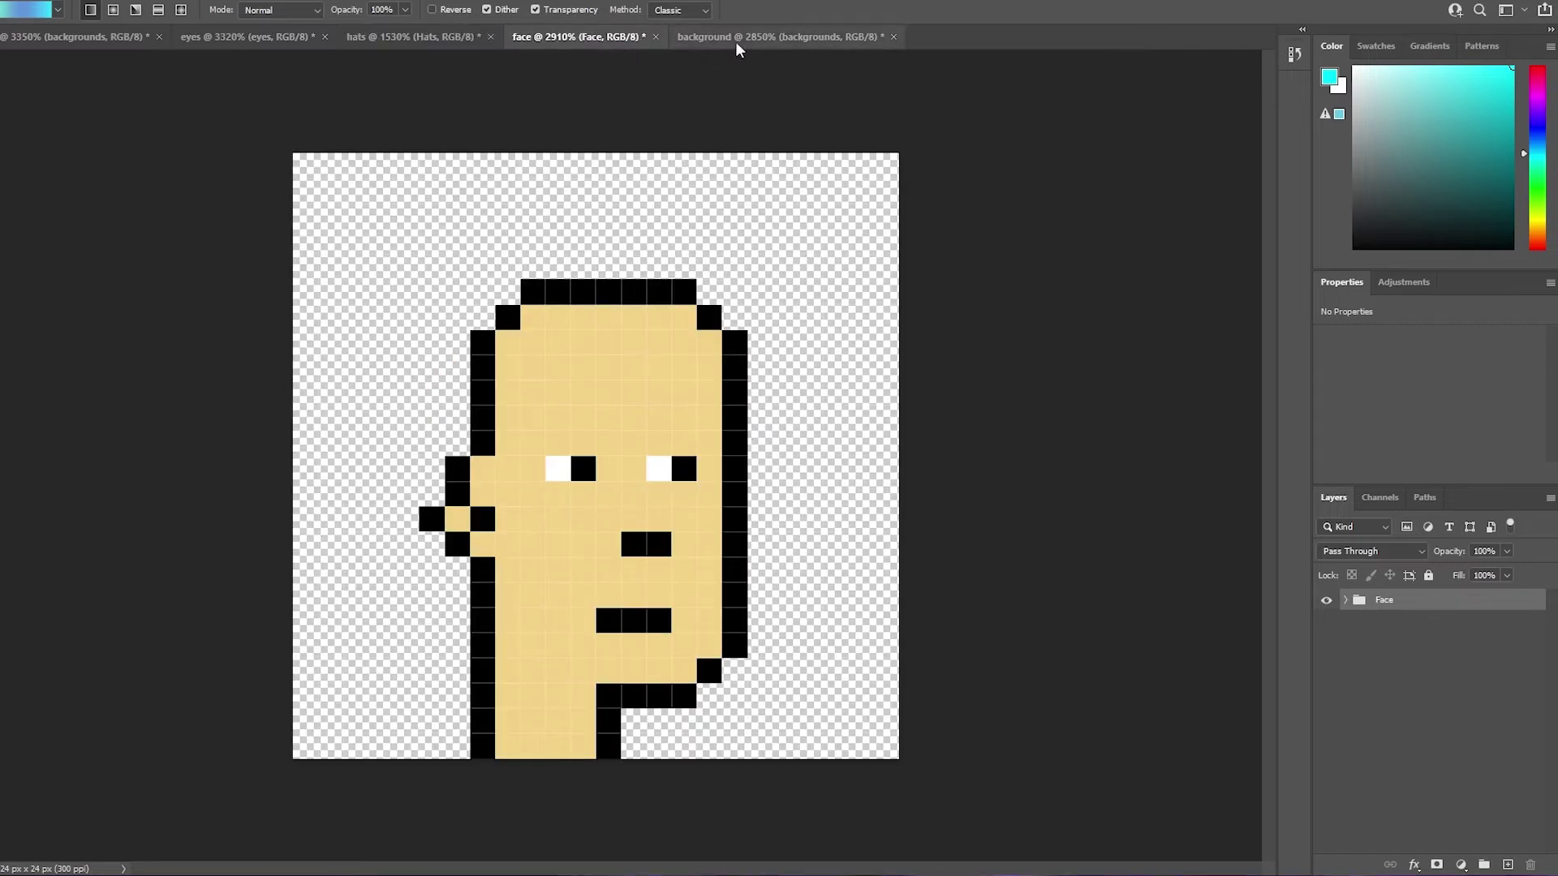
pyautogui.click(784, 38)
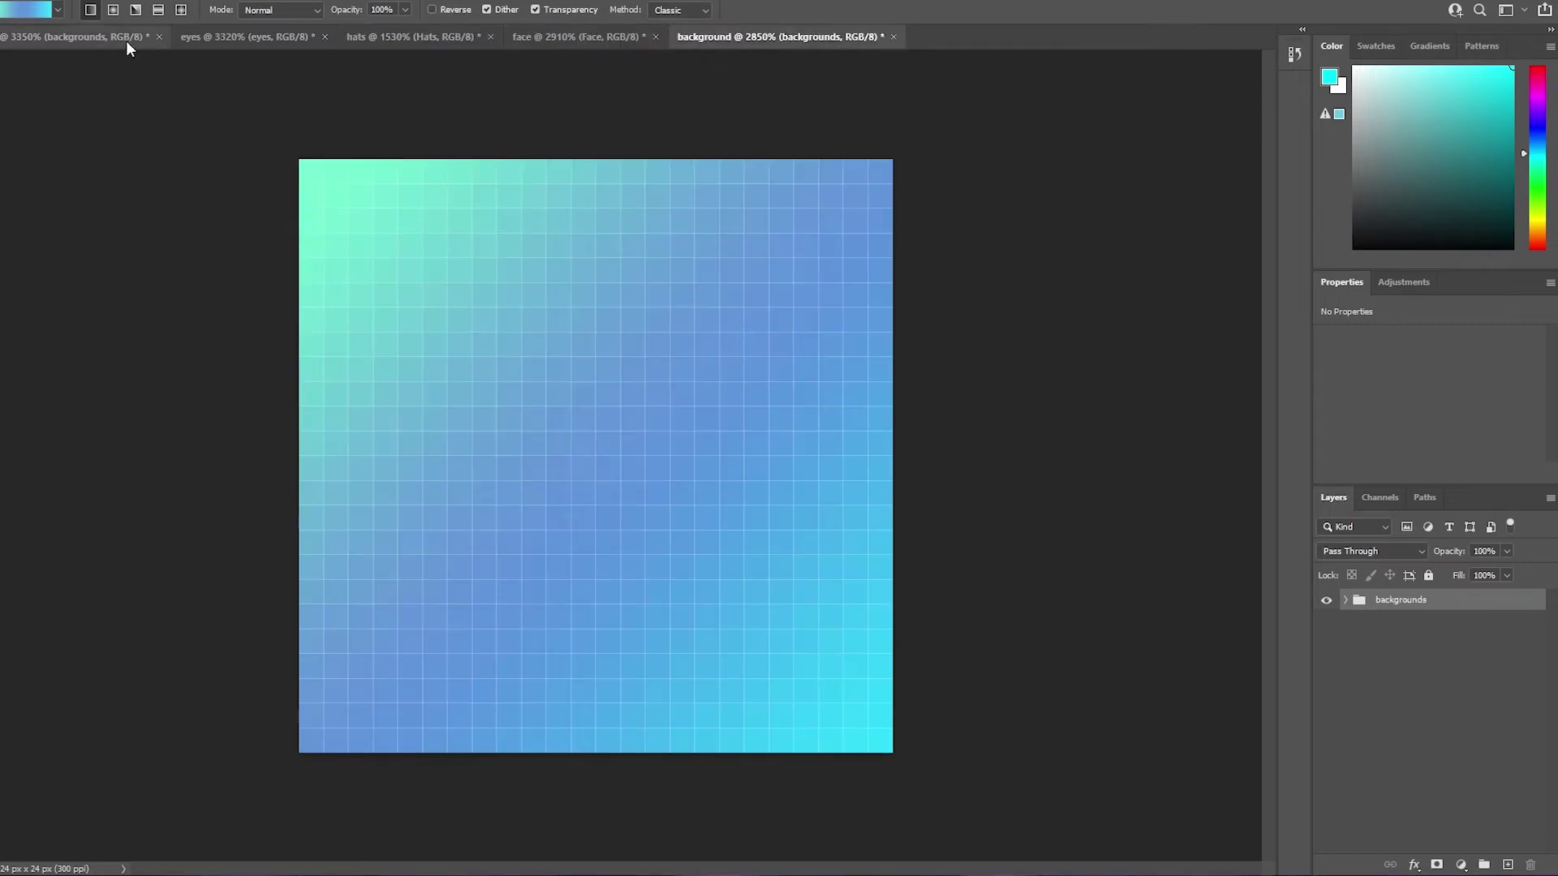
pyautogui.click(222, 38)
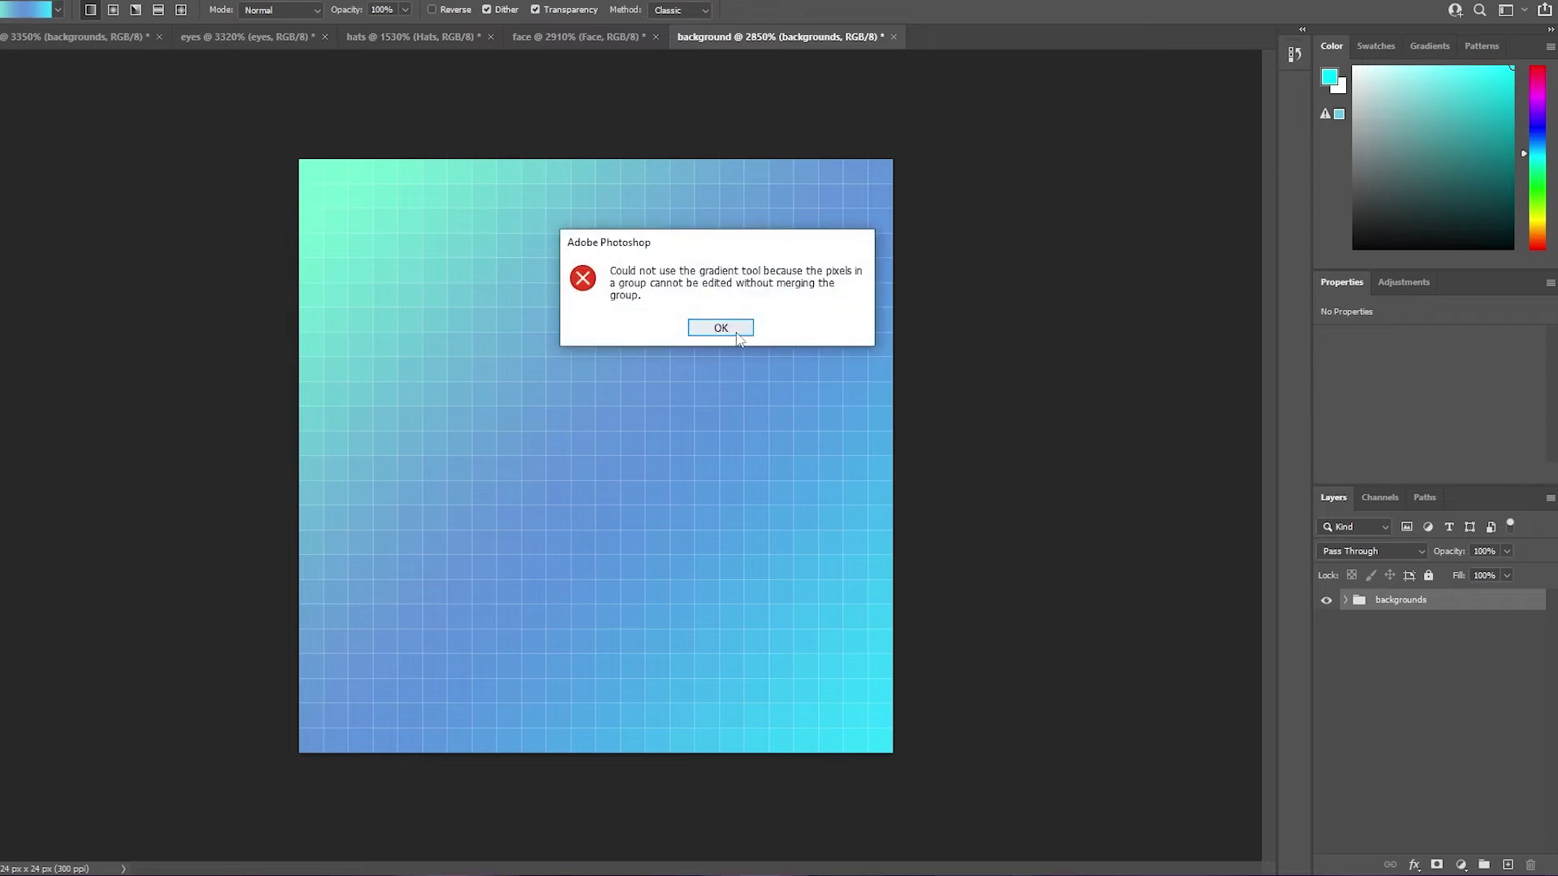
pyautogui.click(717, 328)
pyautogui.scroll(1, 755, 516)
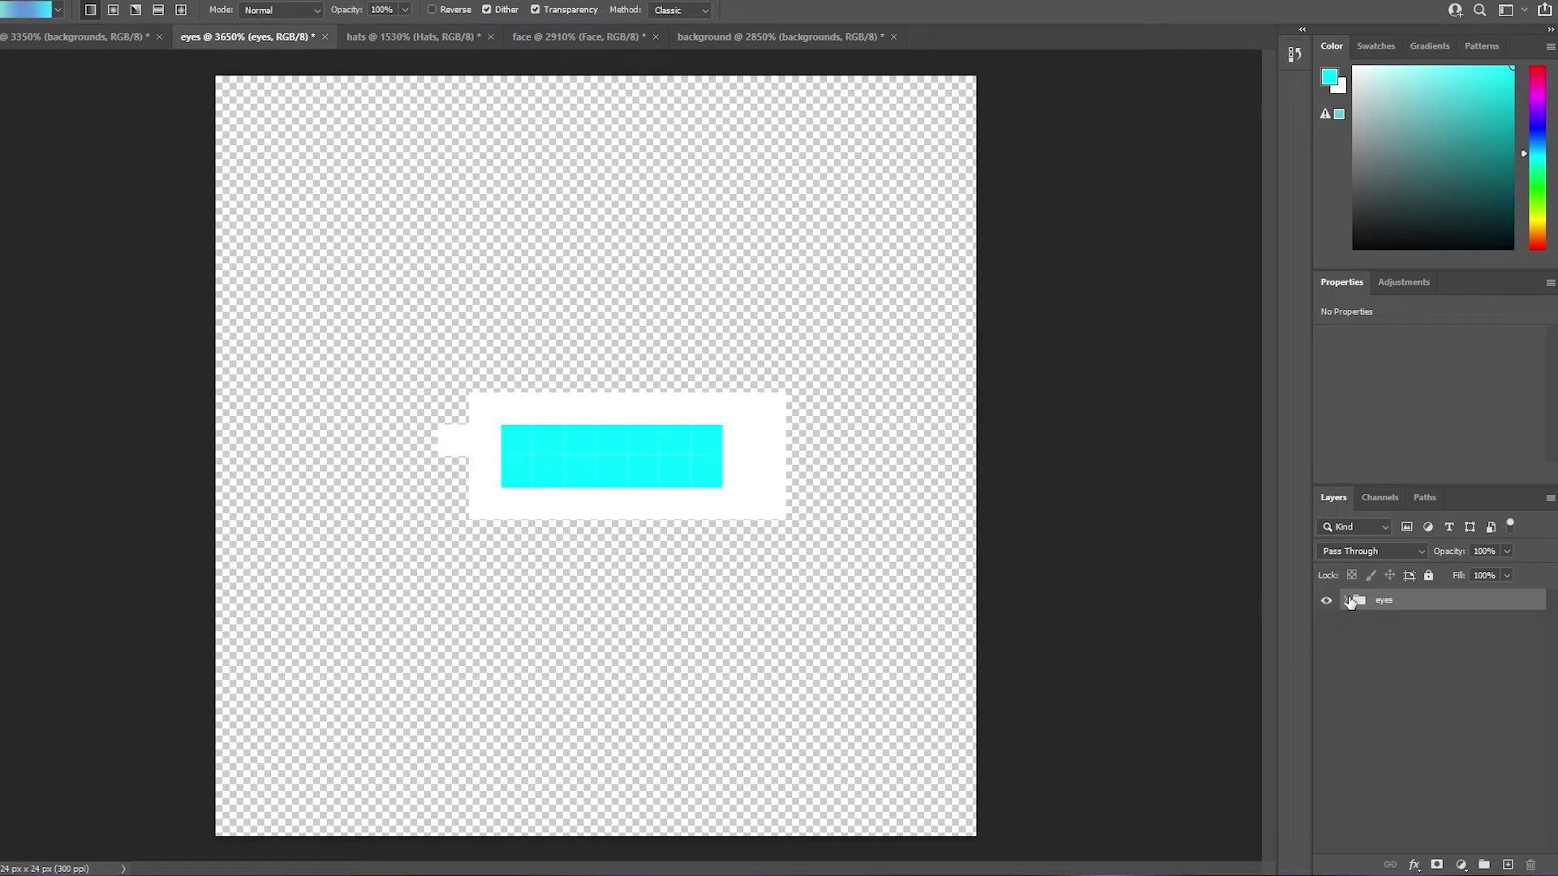
# Expand the eyes group, hide Layer 9, Layer 7 and Layer 8, and select Layer 10.
pyautogui.click(1348, 601)
pyautogui.click(1323, 667)
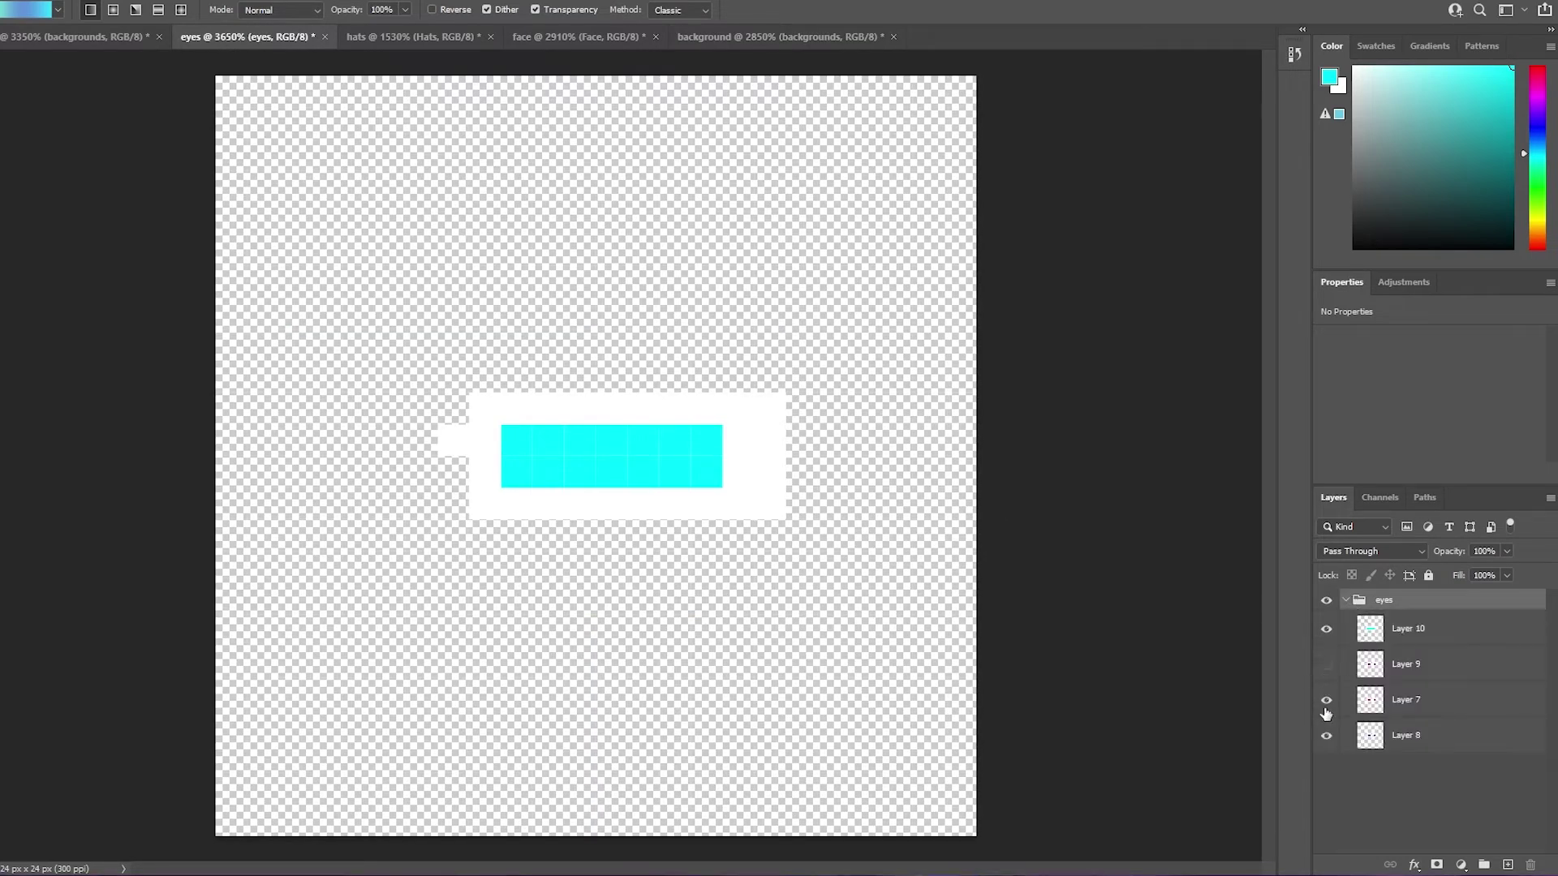
pyautogui.click(1326, 740)
pyautogui.click(1408, 641)
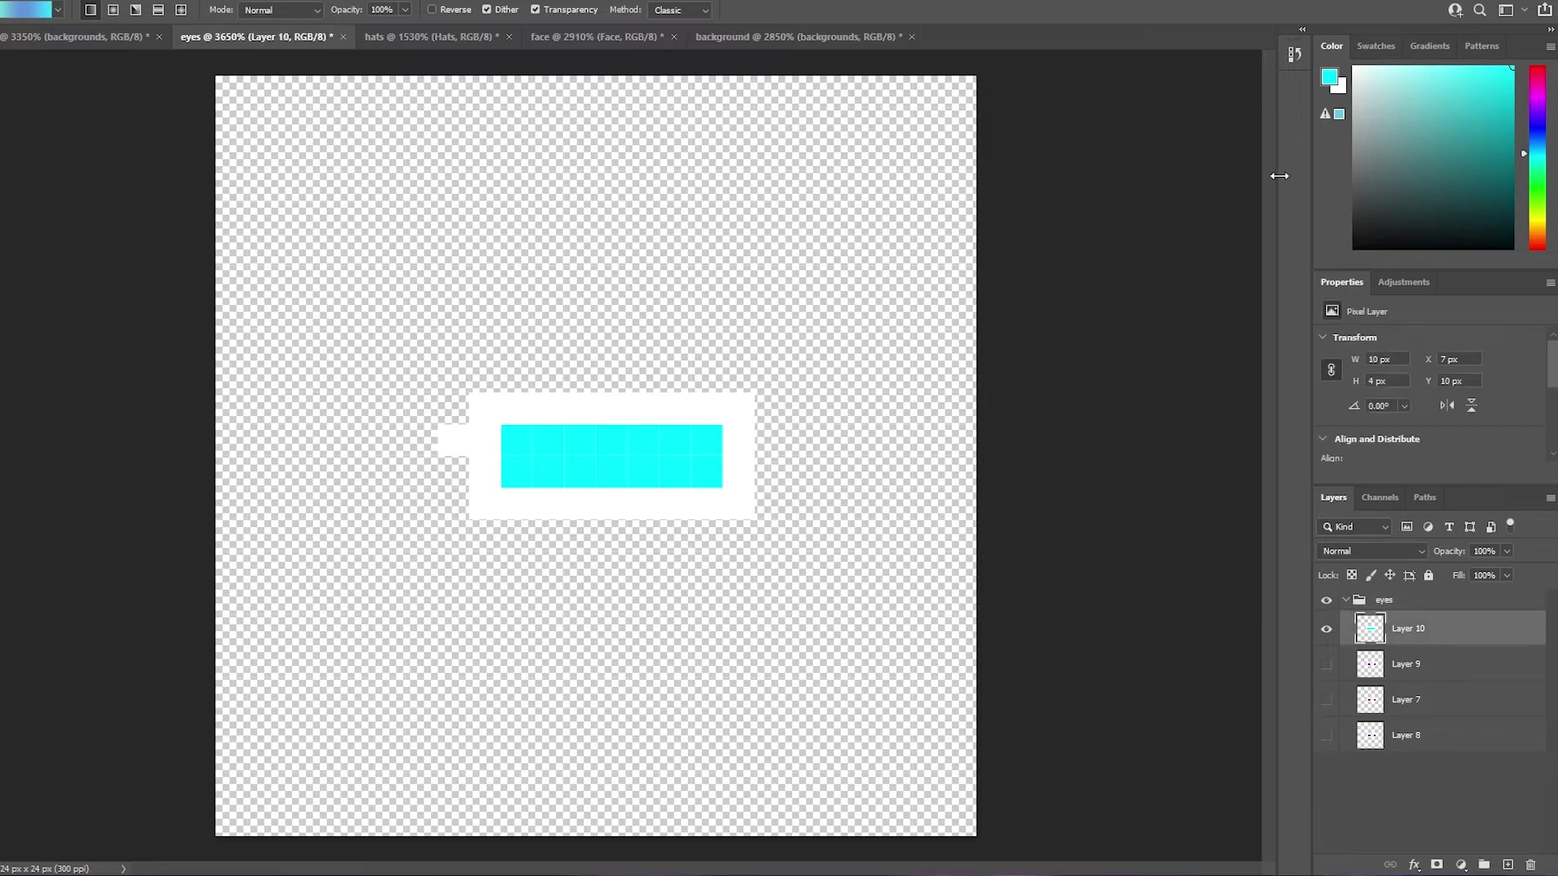
# With Layer 9 shown for reference, widen the cyan lens on Layer 10 by one pixel column on its right side using the Pencil.
pyautogui.moveTo(1452, 100); pyautogui.dragTo(1423, 107)
pyautogui.click(1326, 667)
pyautogui.click(1329, 77)
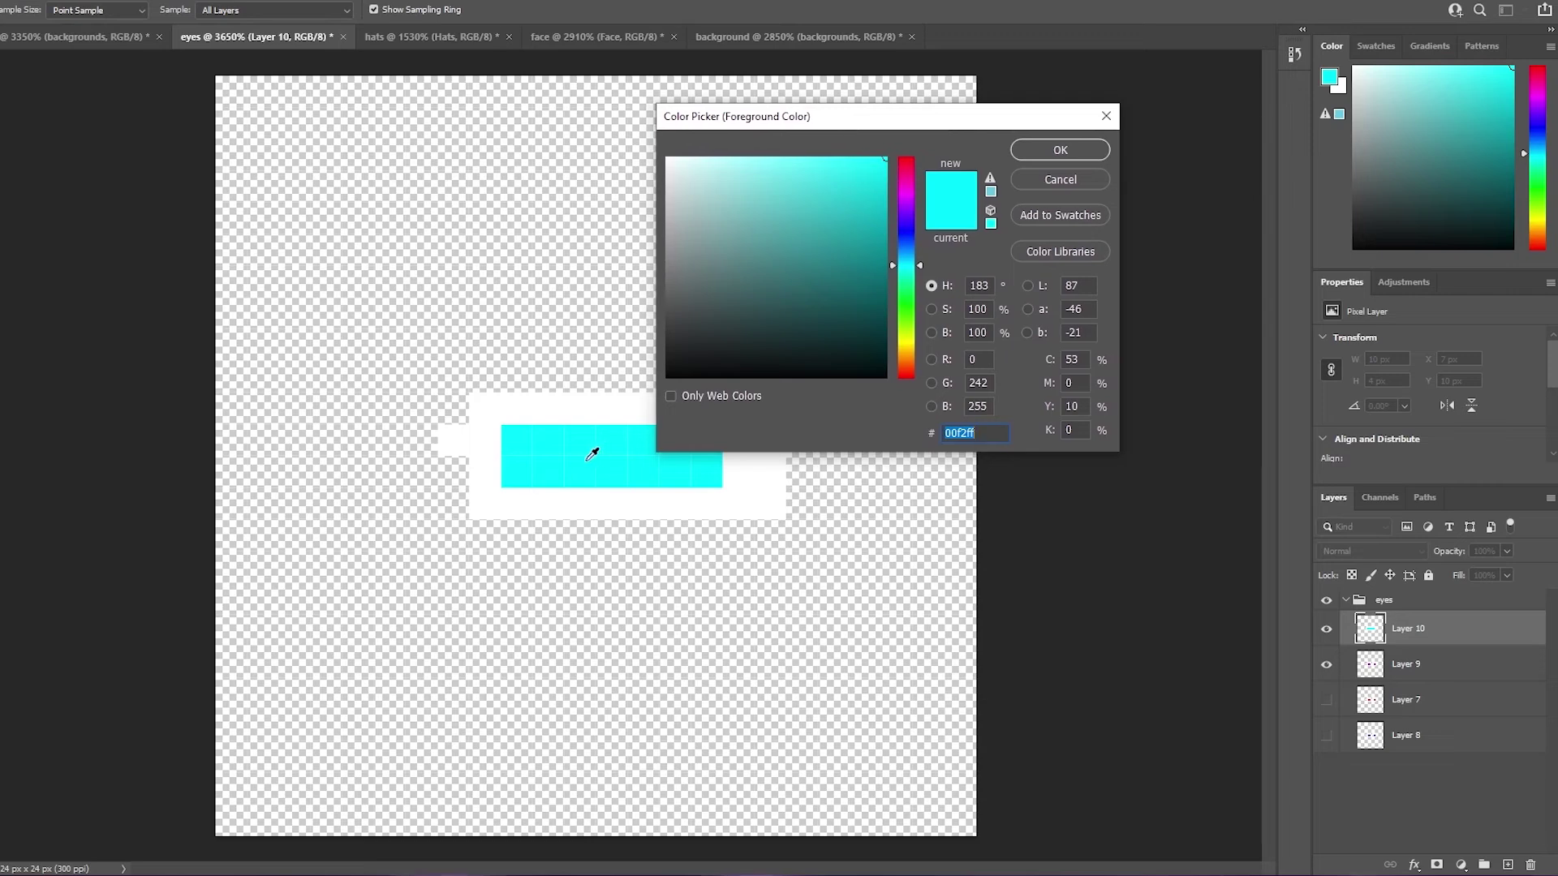
pyautogui.click(1061, 150)
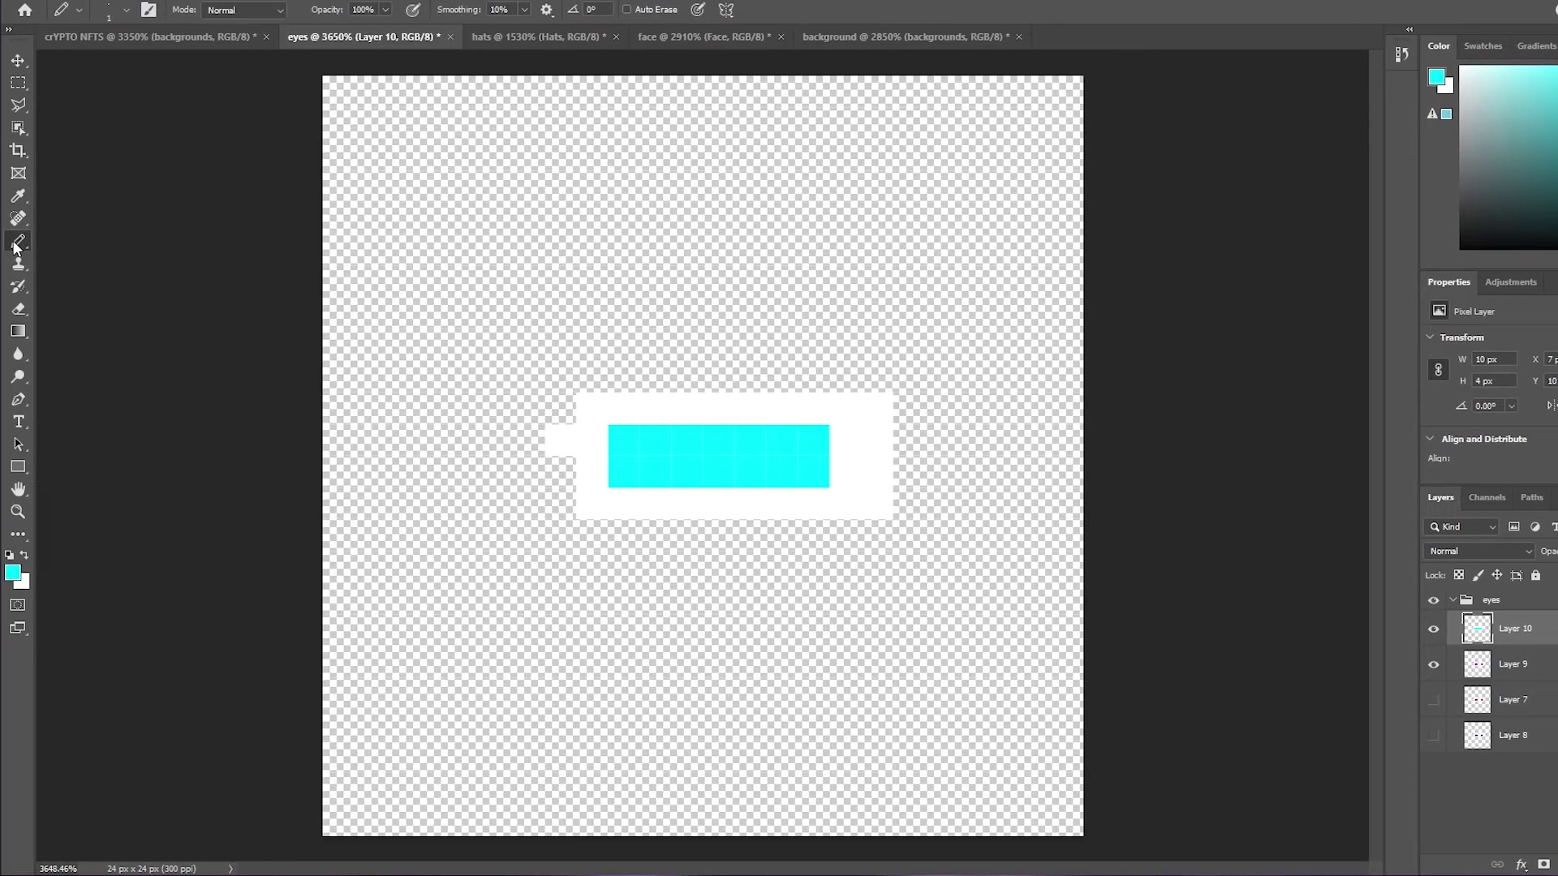
pyautogui.press('b')
pyautogui.moveTo(738, 439); pyautogui.dragTo(738, 471)
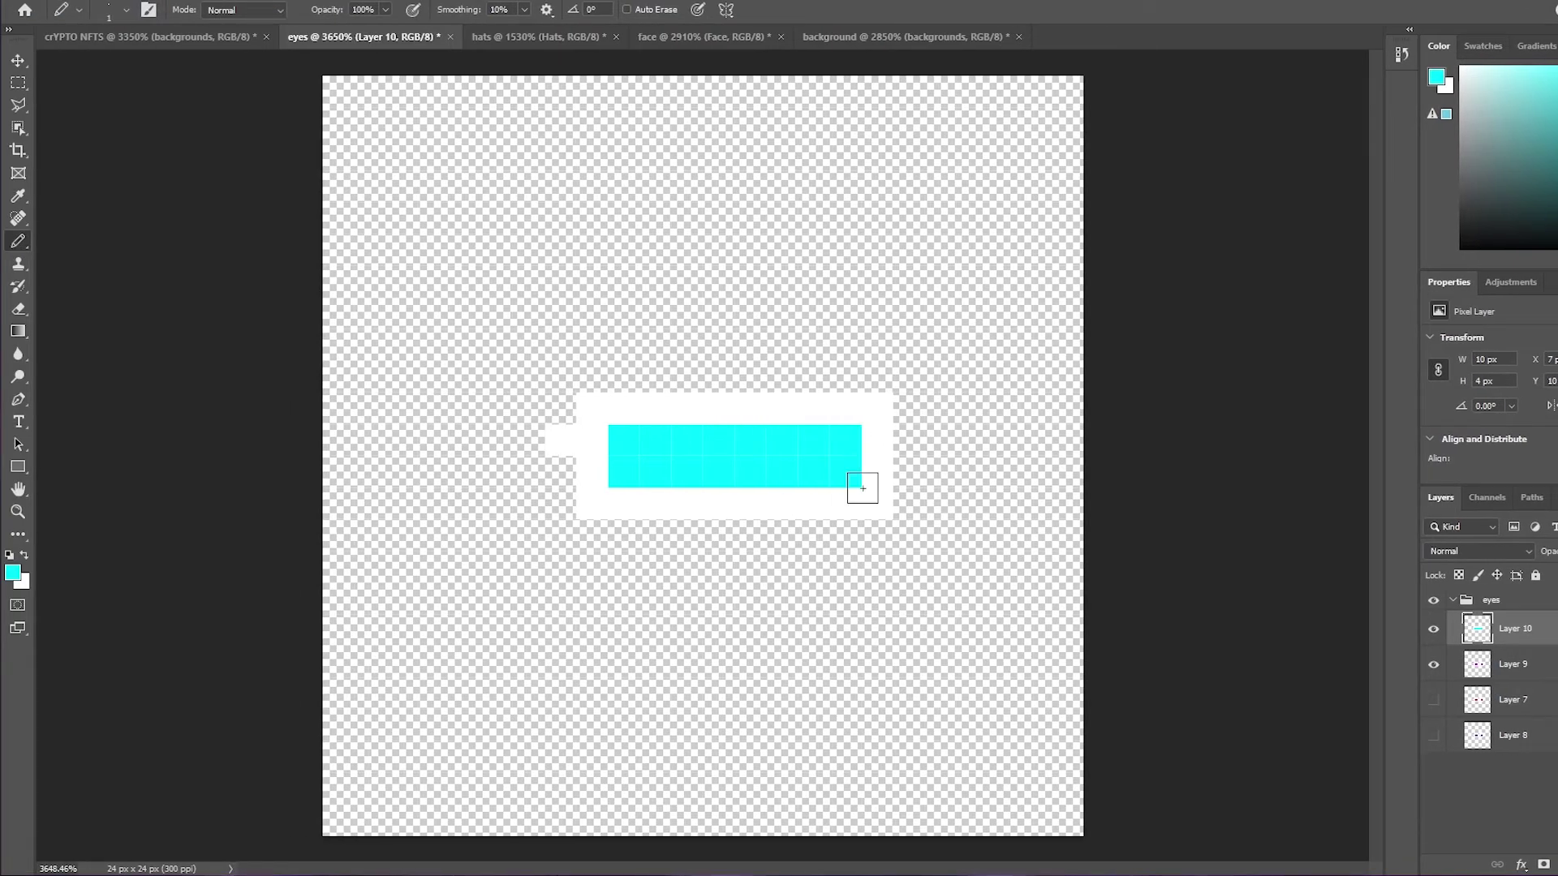
# Hide Layer 9 and complete the right edge of the glasses frame on Layer 10 with a white pixel column.
pyautogui.click(1433, 665)
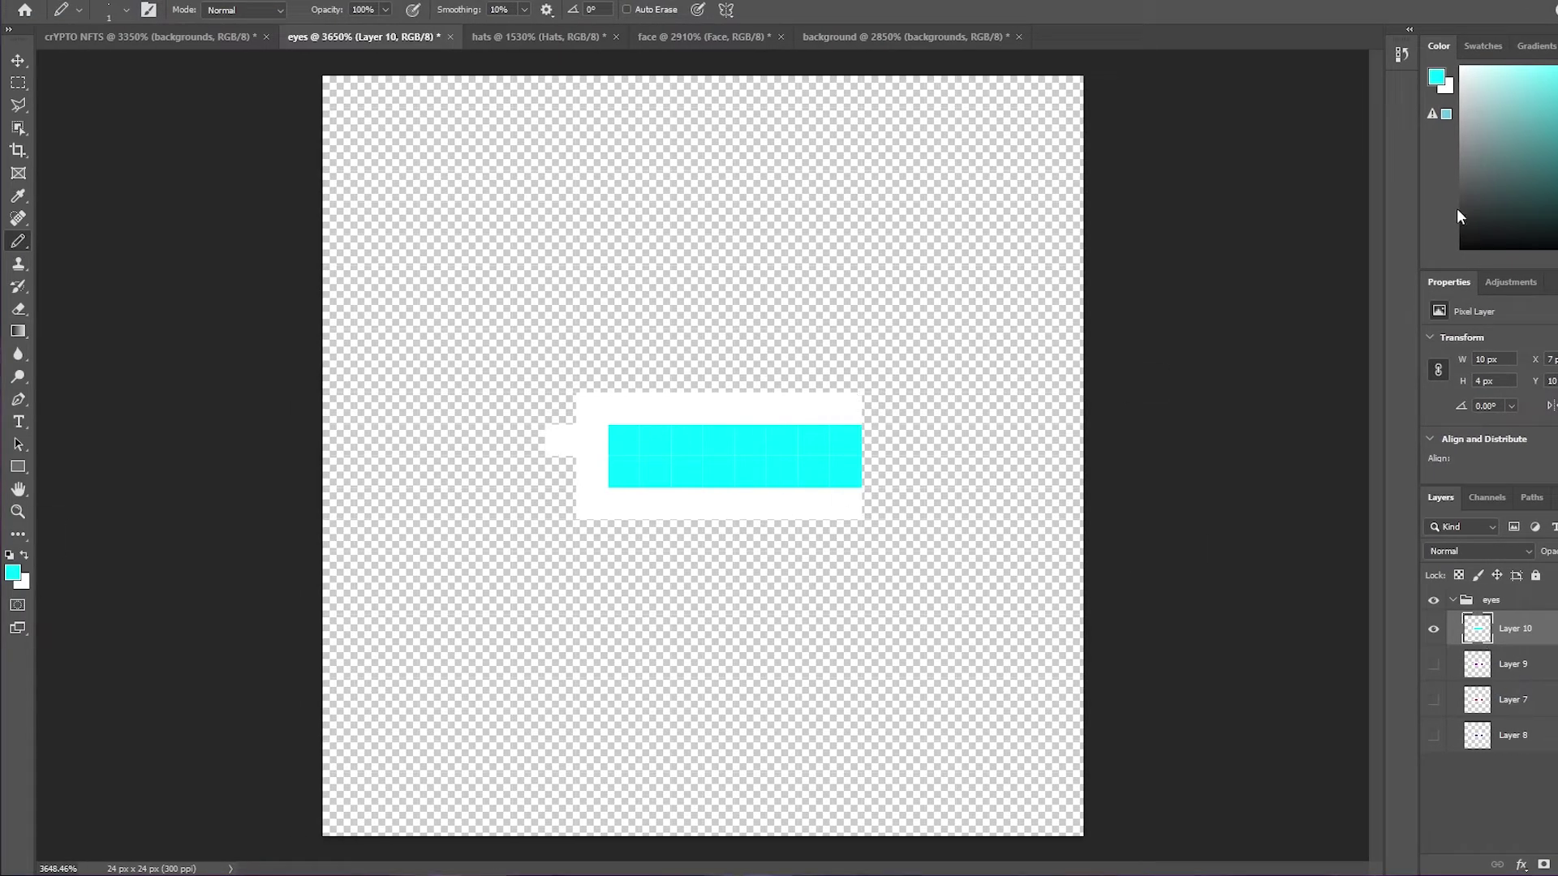
pyautogui.click(1461, 67)
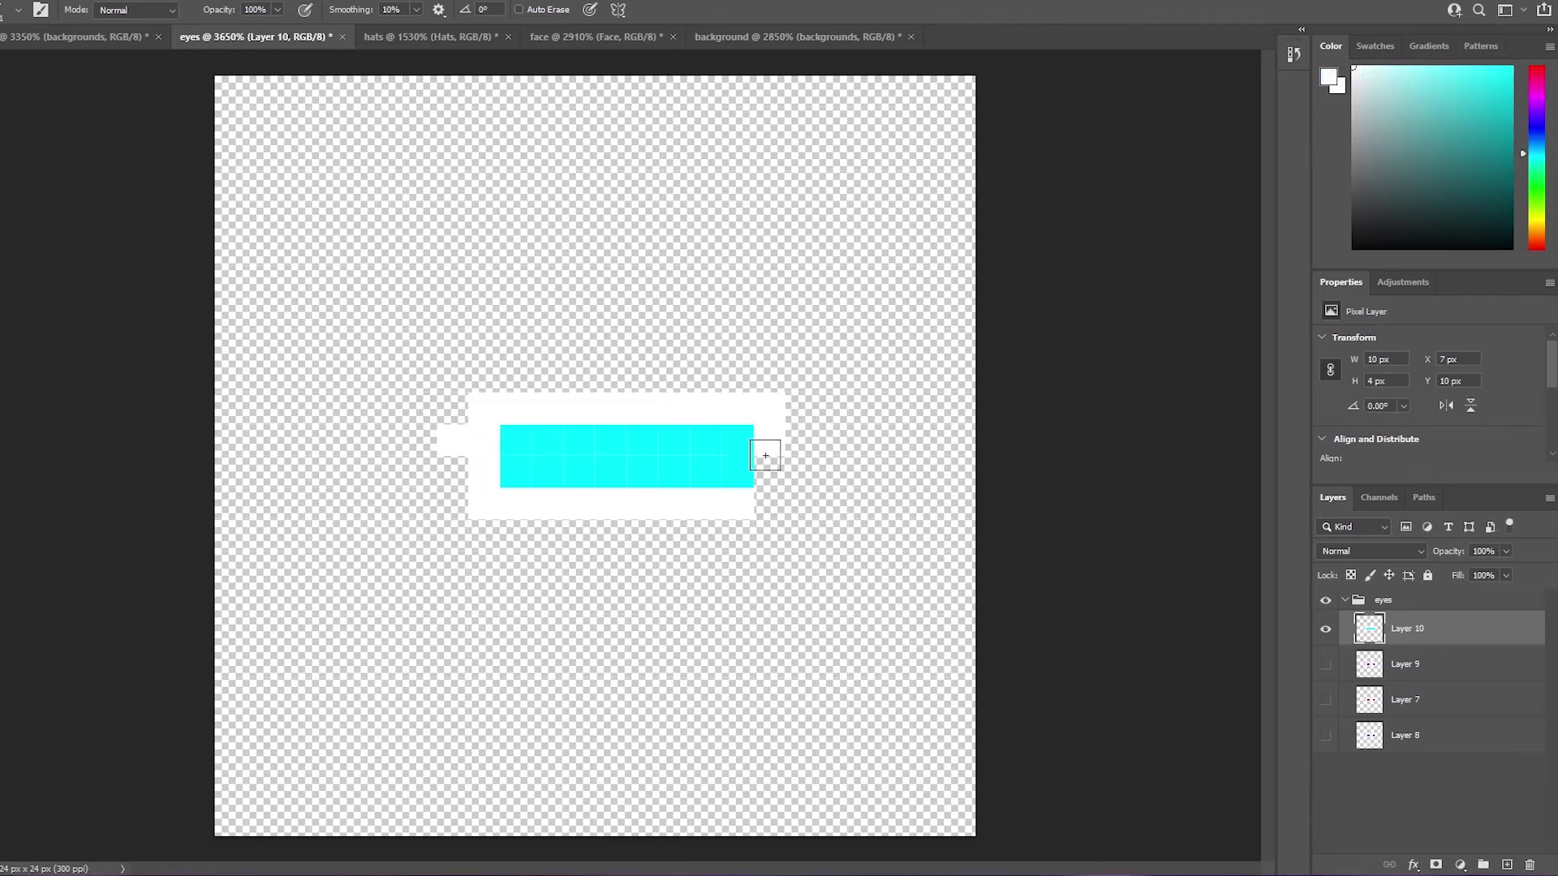
pyautogui.moveTo(766, 455); pyautogui.dragTo(765, 499)
# Check Layer 10 by toggling its visibility, and make Layer 9, Layer 7 and Layer 8 visible.
pyautogui.click(1326, 699)
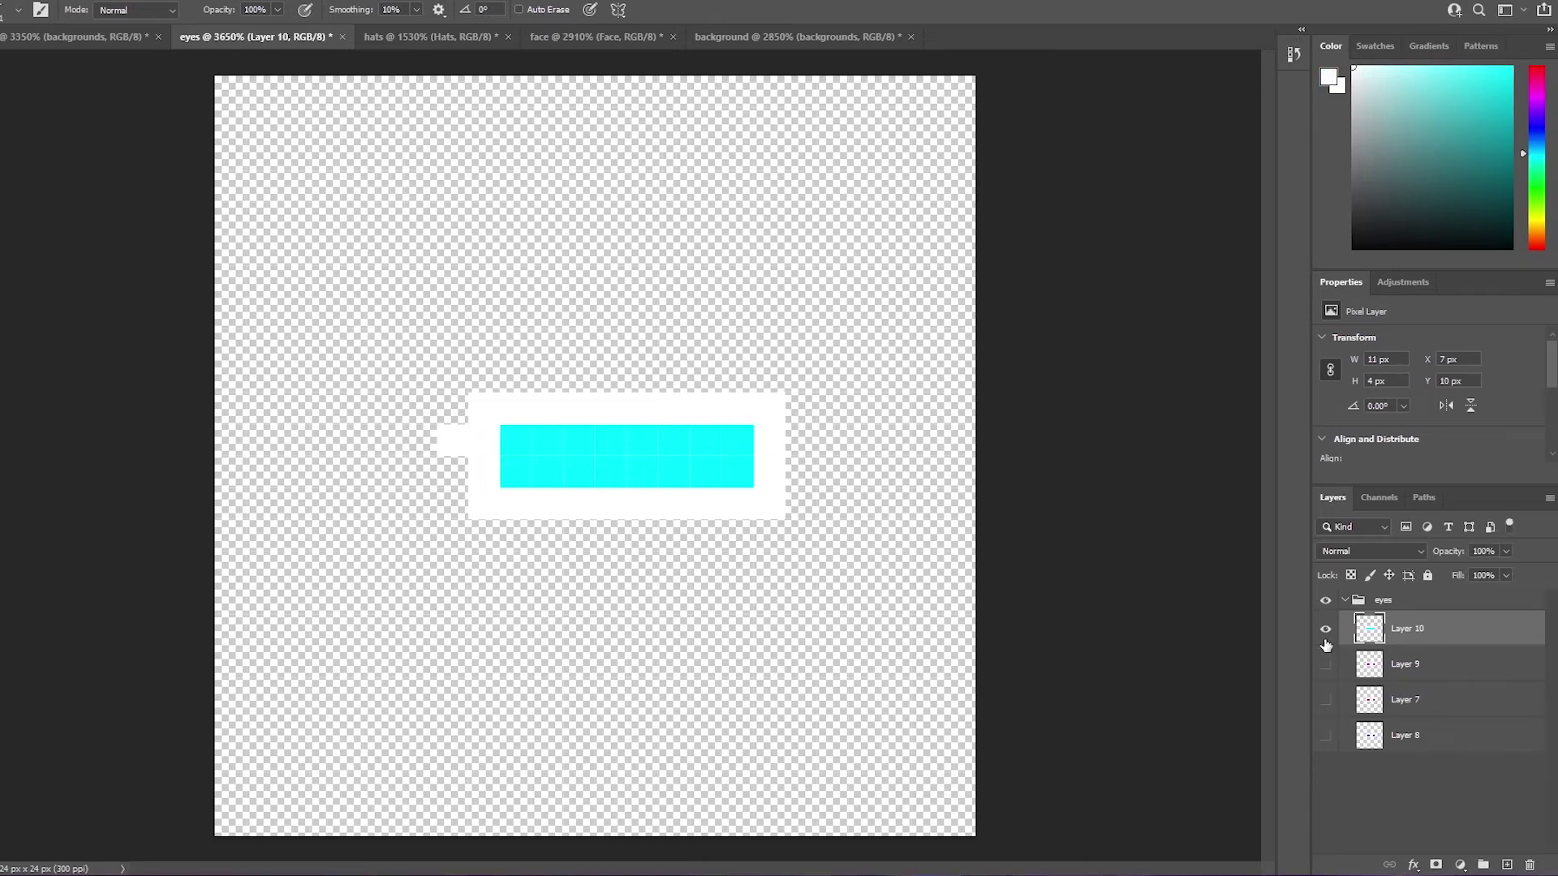
pyautogui.click(1326, 628)
pyautogui.click(1326, 628)
pyautogui.click(1326, 700)
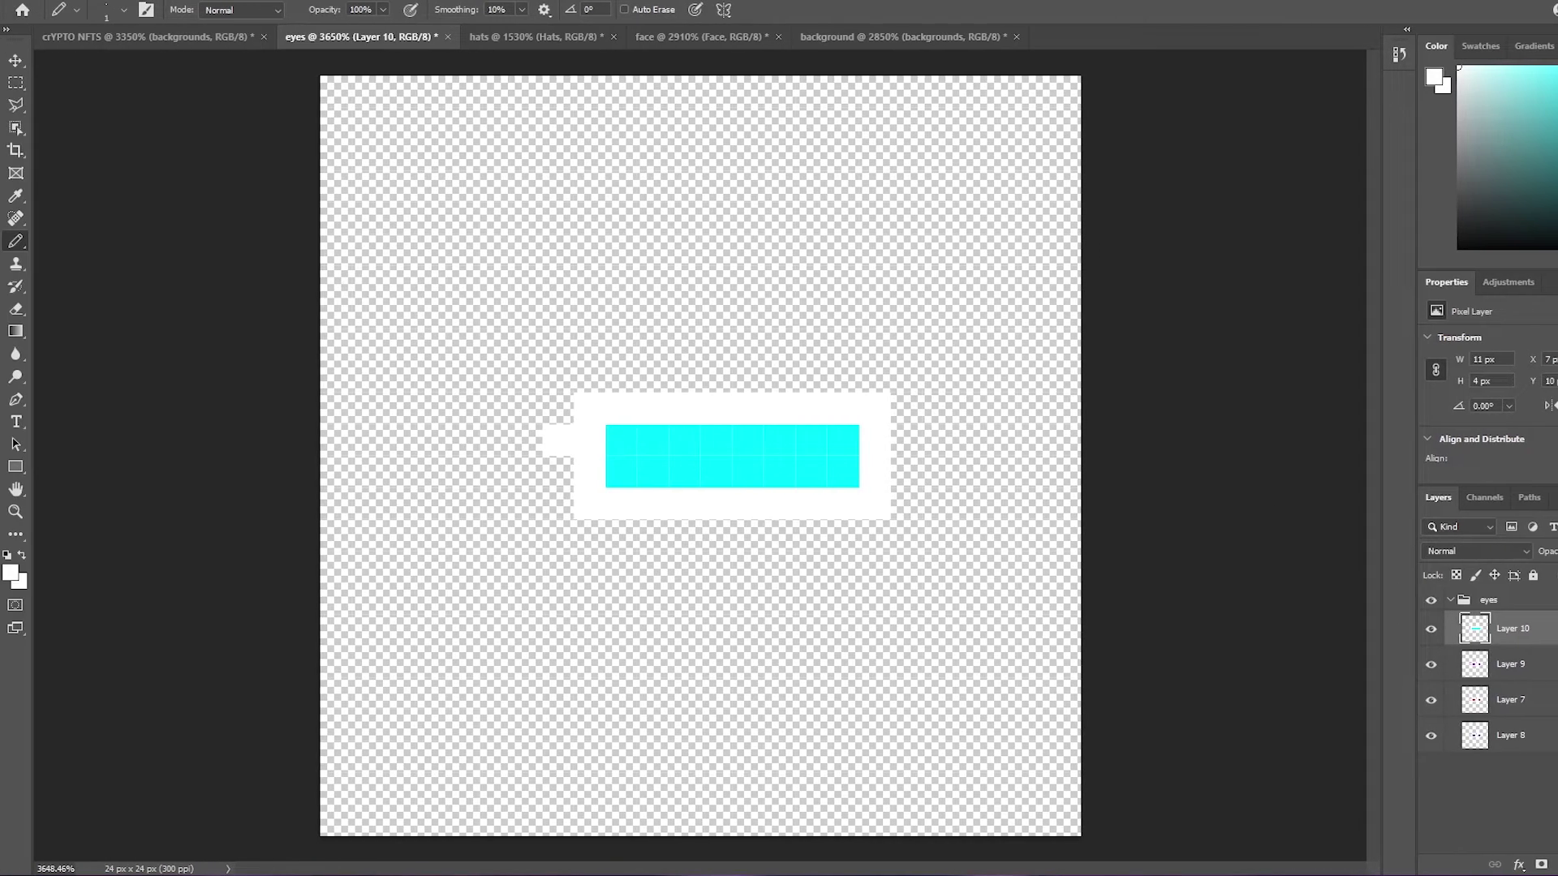
# Start exporting the eyes document's layers to files and browse to Local Disk (D:) for the destination.
pyautogui.hotkey('alt', 'f')
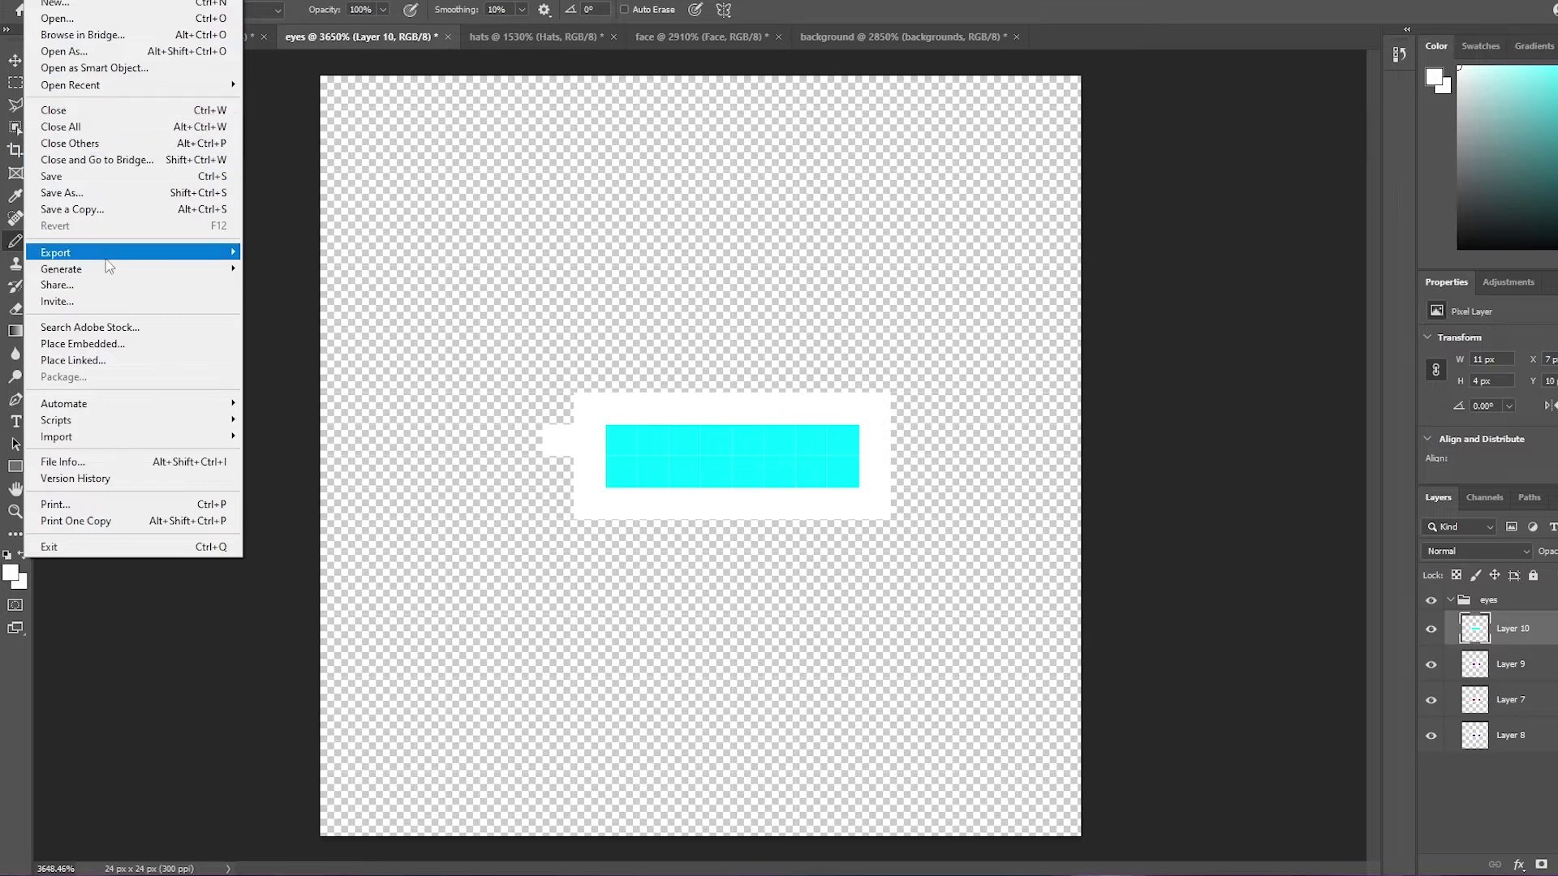
pyautogui.moveTo(129, 254)
pyautogui.moveTo(234, 254)
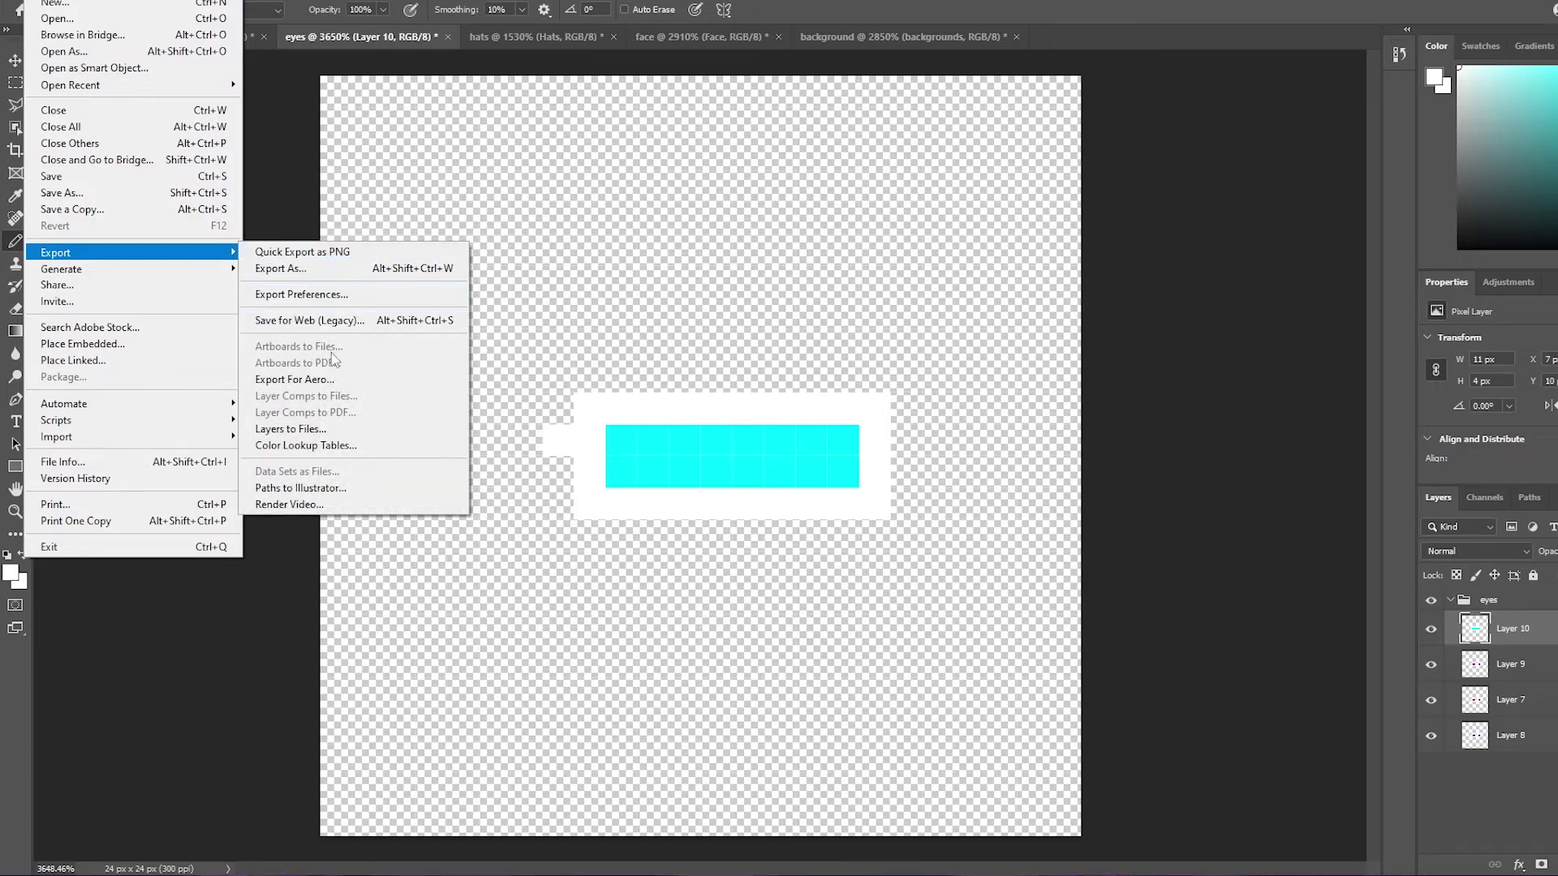
pyautogui.click(291, 430)
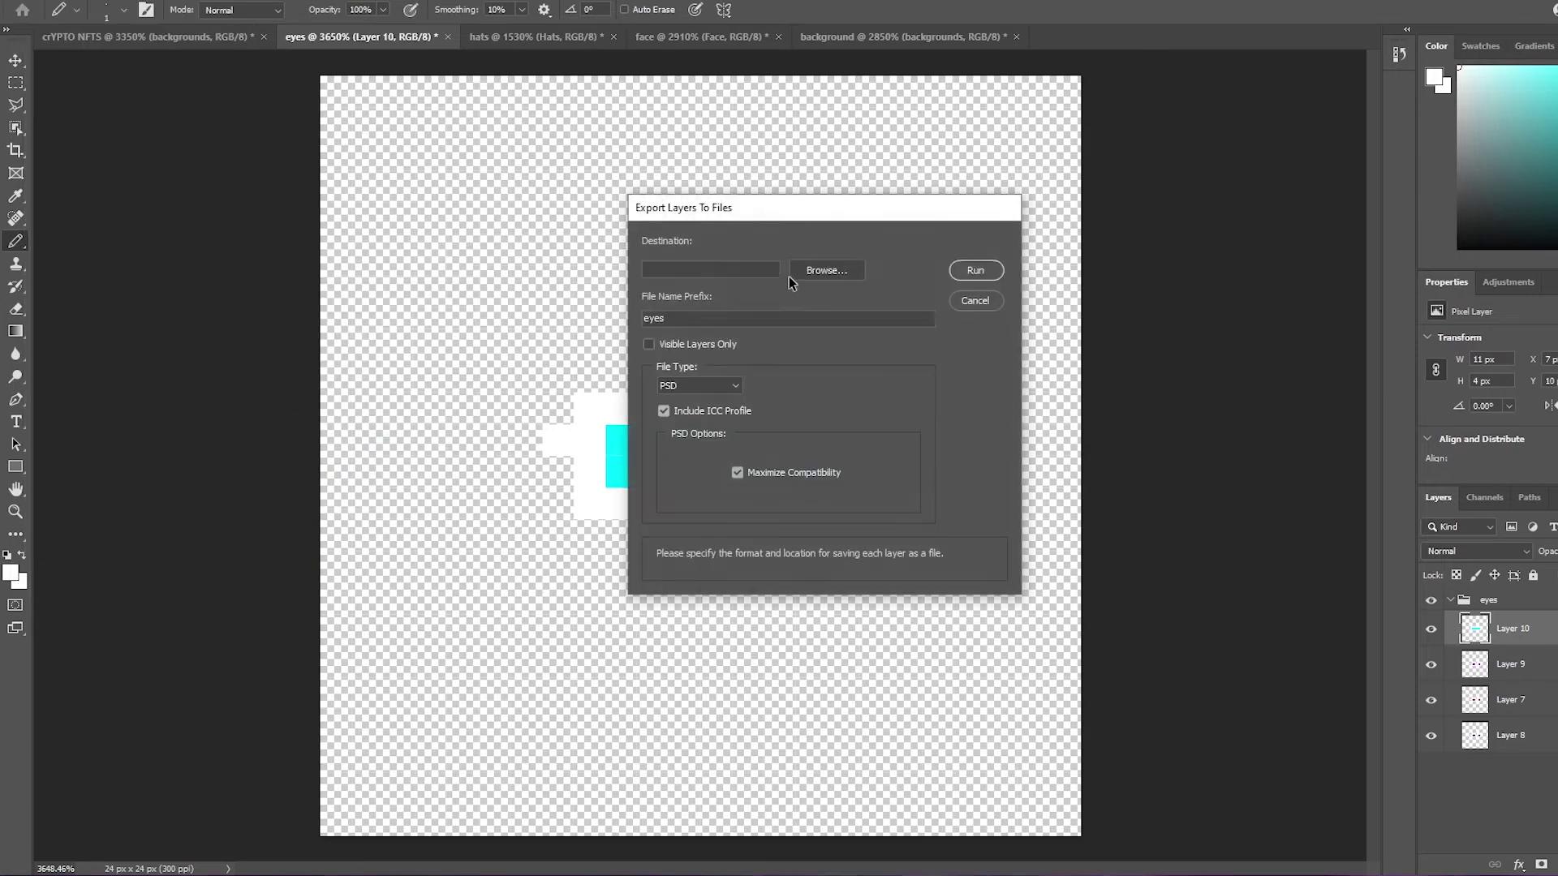
pyautogui.click(791, 274)
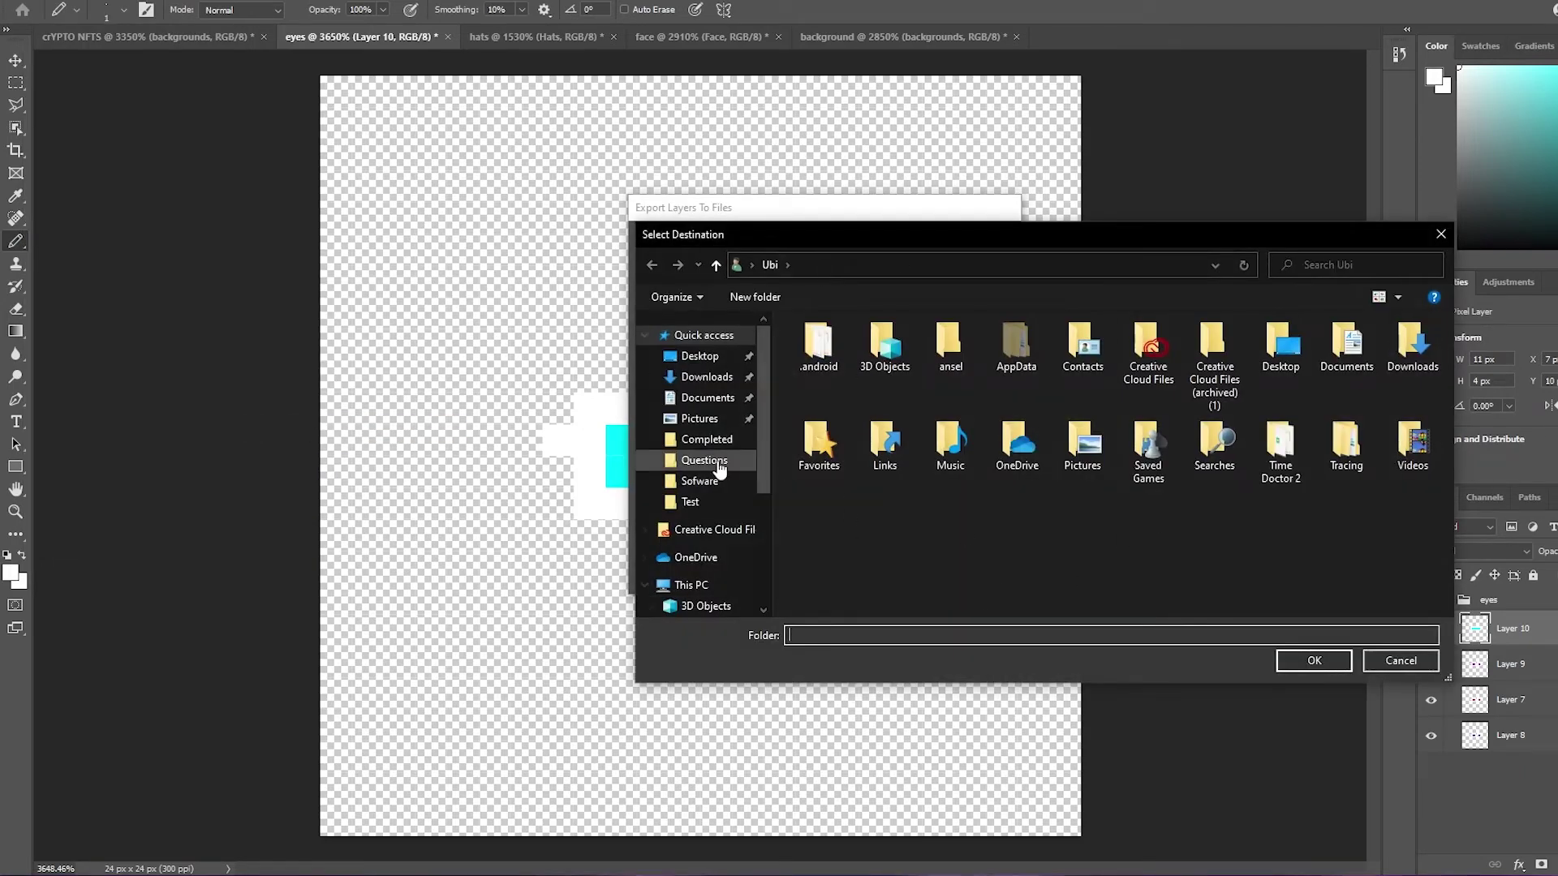
pyautogui.scroll(-3, 706, 520)
pyautogui.click(714, 571)
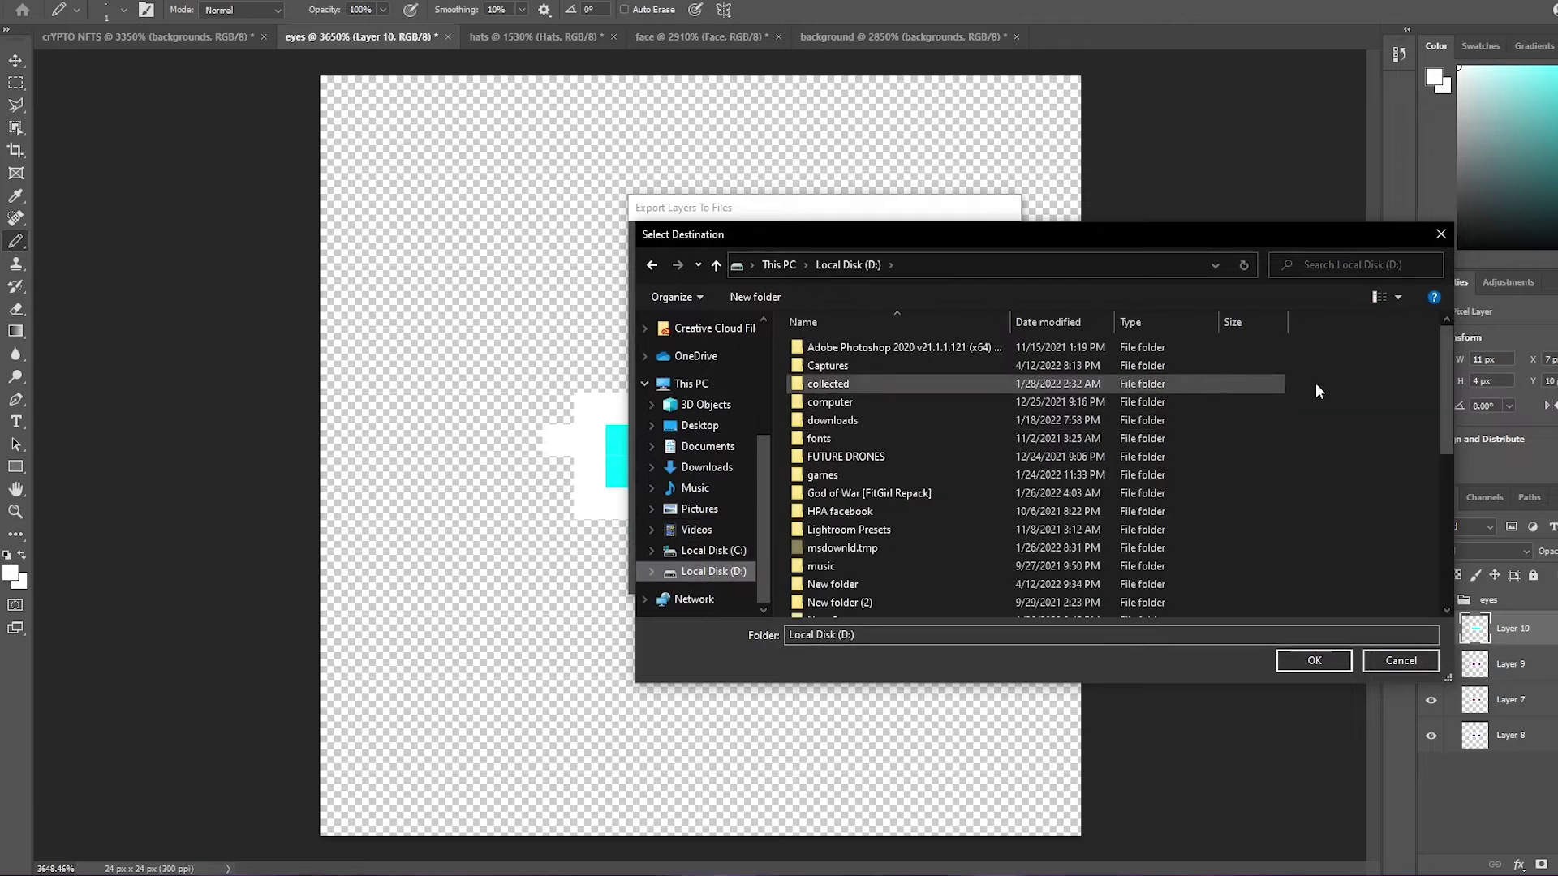
# Create a folder named Crypto punks on Local Disk (D:) and open it.
pyautogui.rightClick(1269, 412)
pyautogui.rightClick(1366, 379)
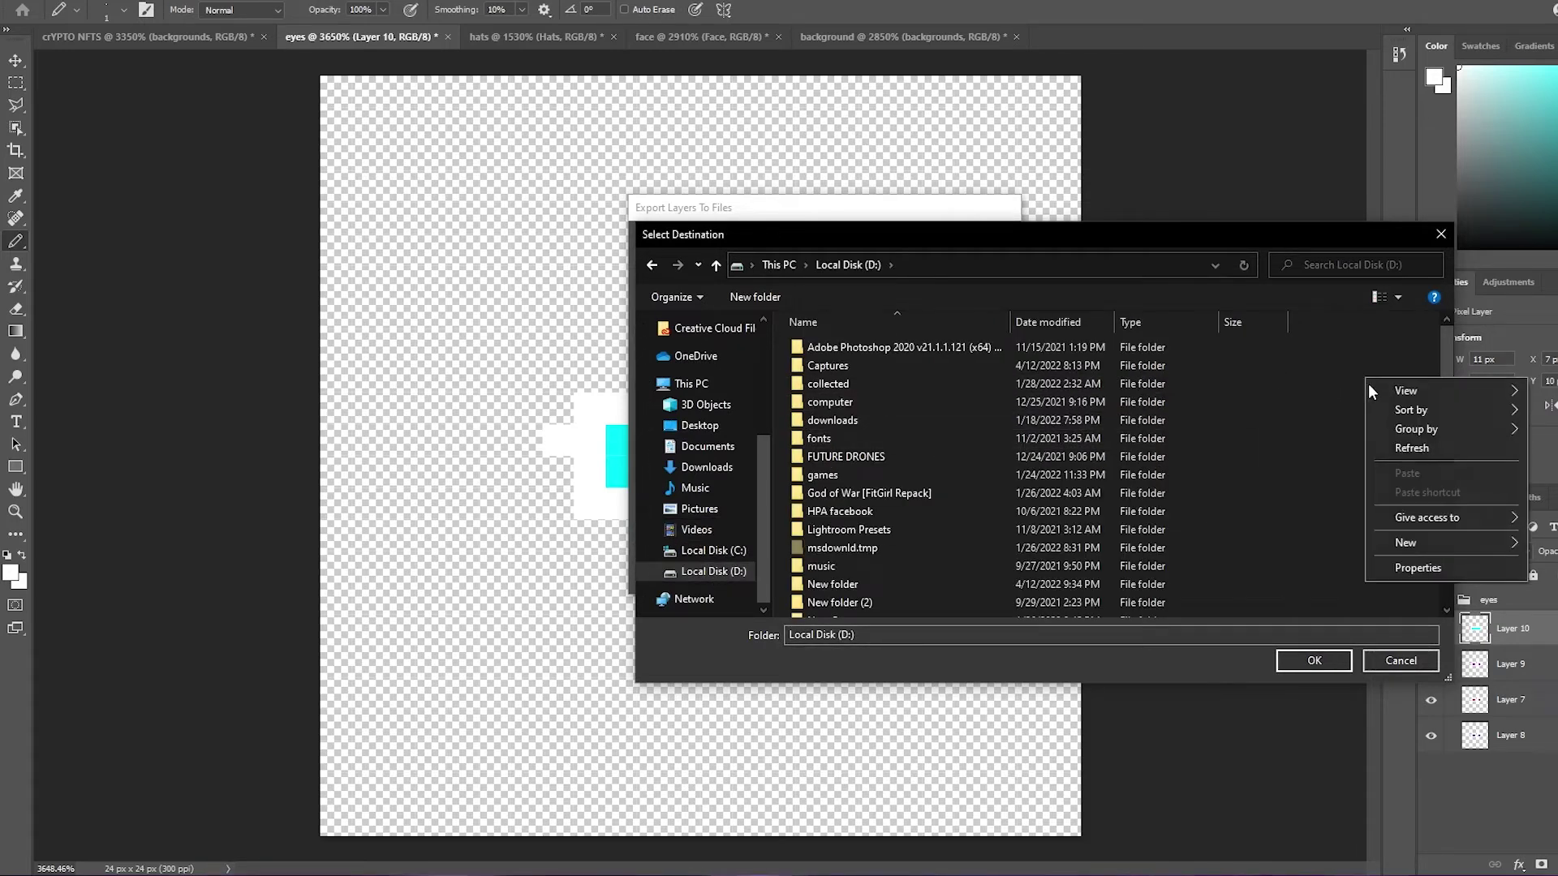
pyautogui.moveTo(1403, 542)
pyautogui.click(1308, 544)
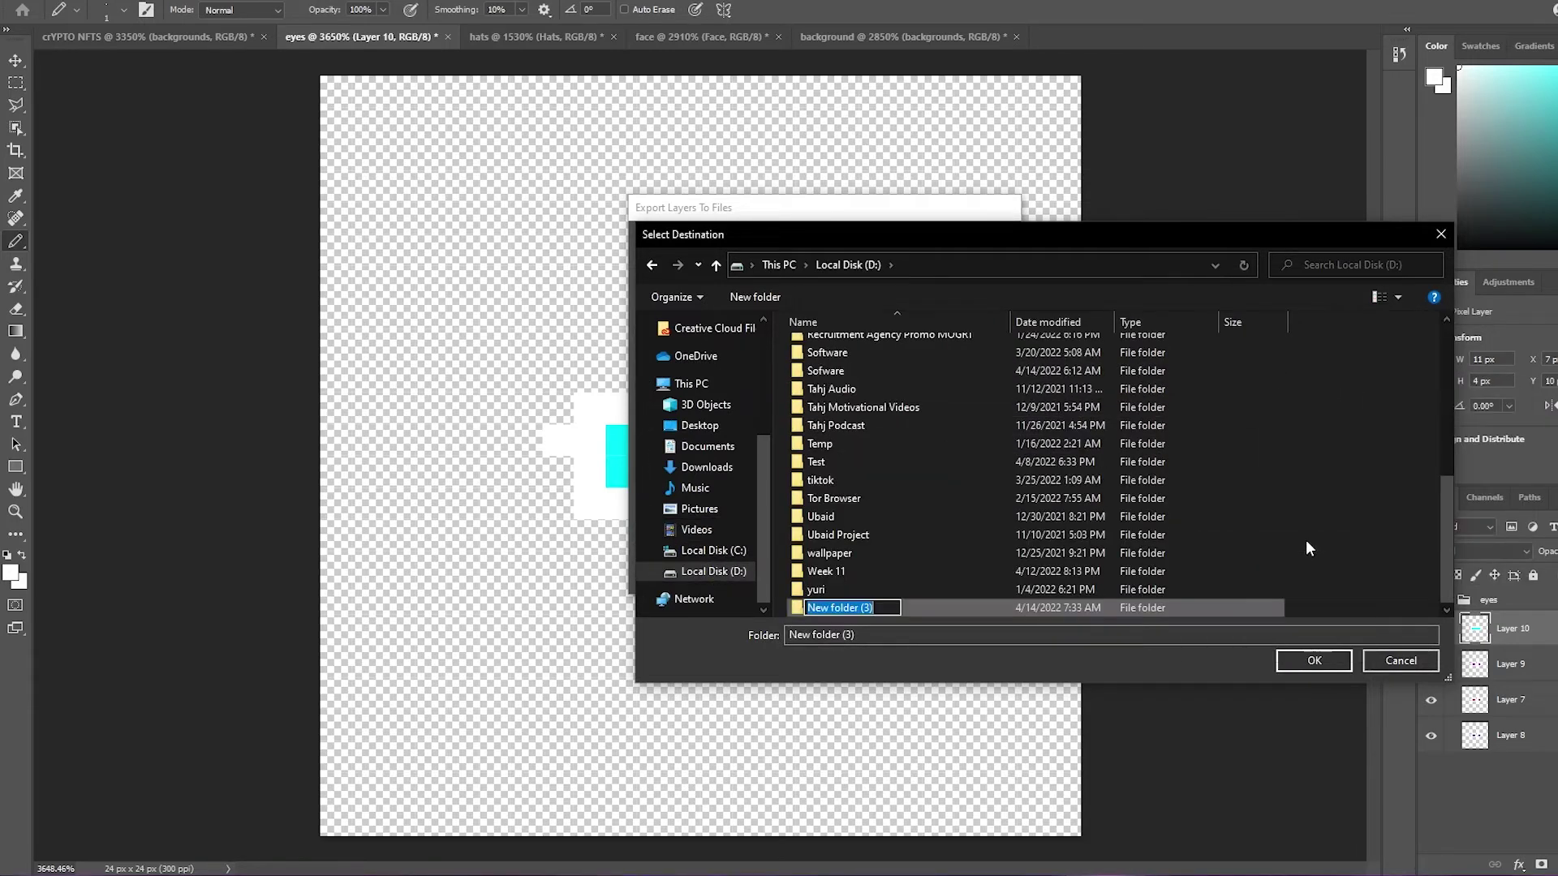
pyautogui.write('Crupto punkis')
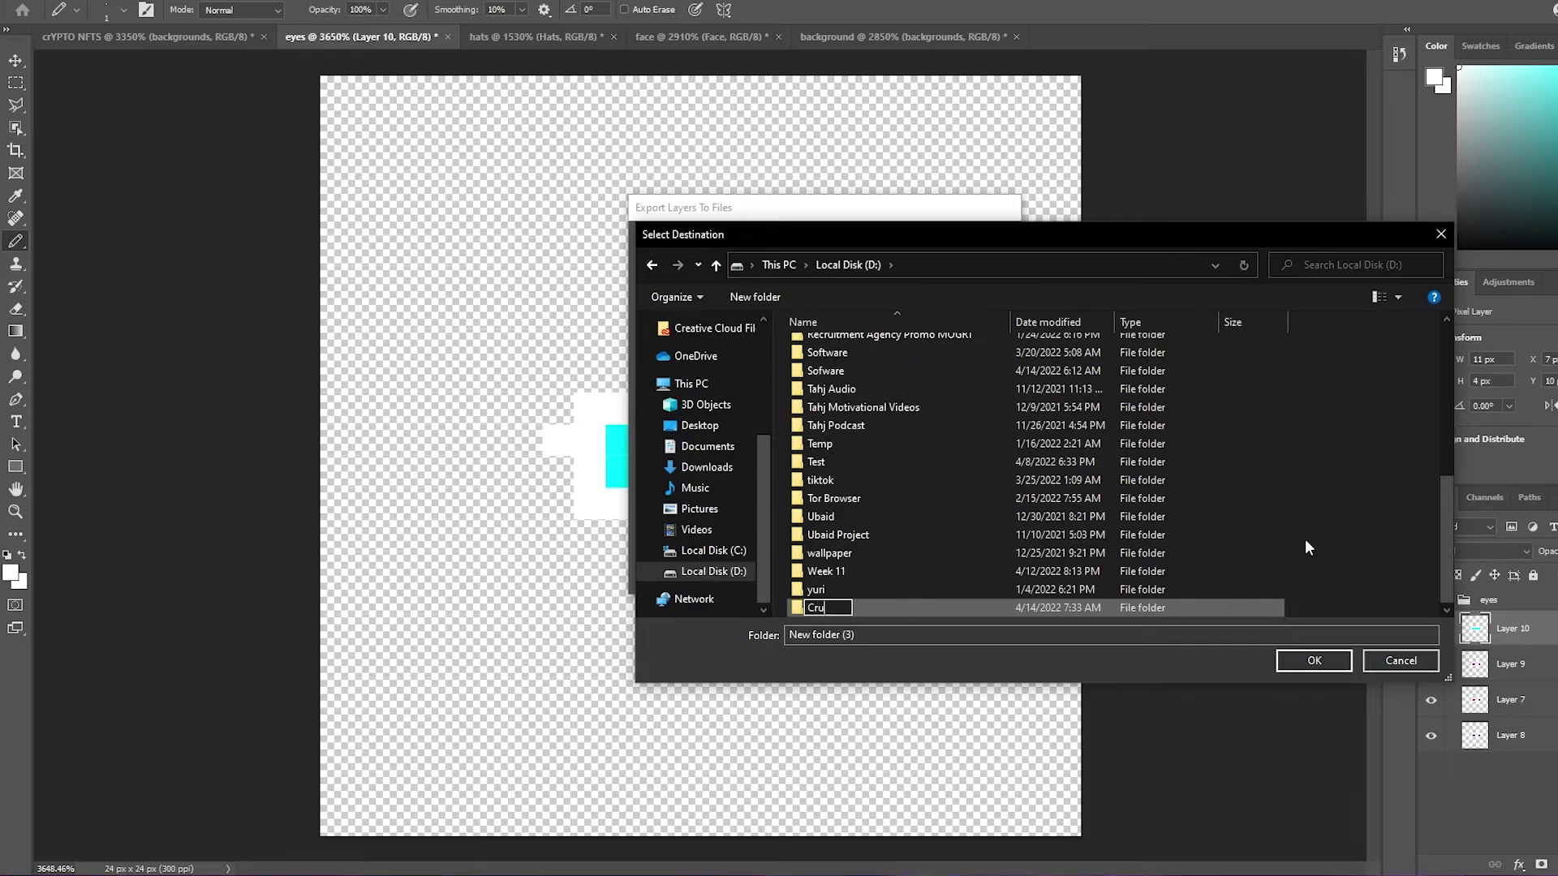
pyautogui.press('BackSpace')
pyautogui.press('BackSpace')
pyautogui.press('BackSpace')
pyautogui.press('BackSpace')
pyautogui.press('BackSpace')
pyautogui.press('BackSpace')
pyautogui.press('BackSpace')
pyautogui.press('BackSpace')
pyautogui.press('BackSpace')
pyautogui.press('BackSpace')
pyautogui.press('BackSpace')
pyautogui.write('ypto punks')
pyautogui.press('Return')
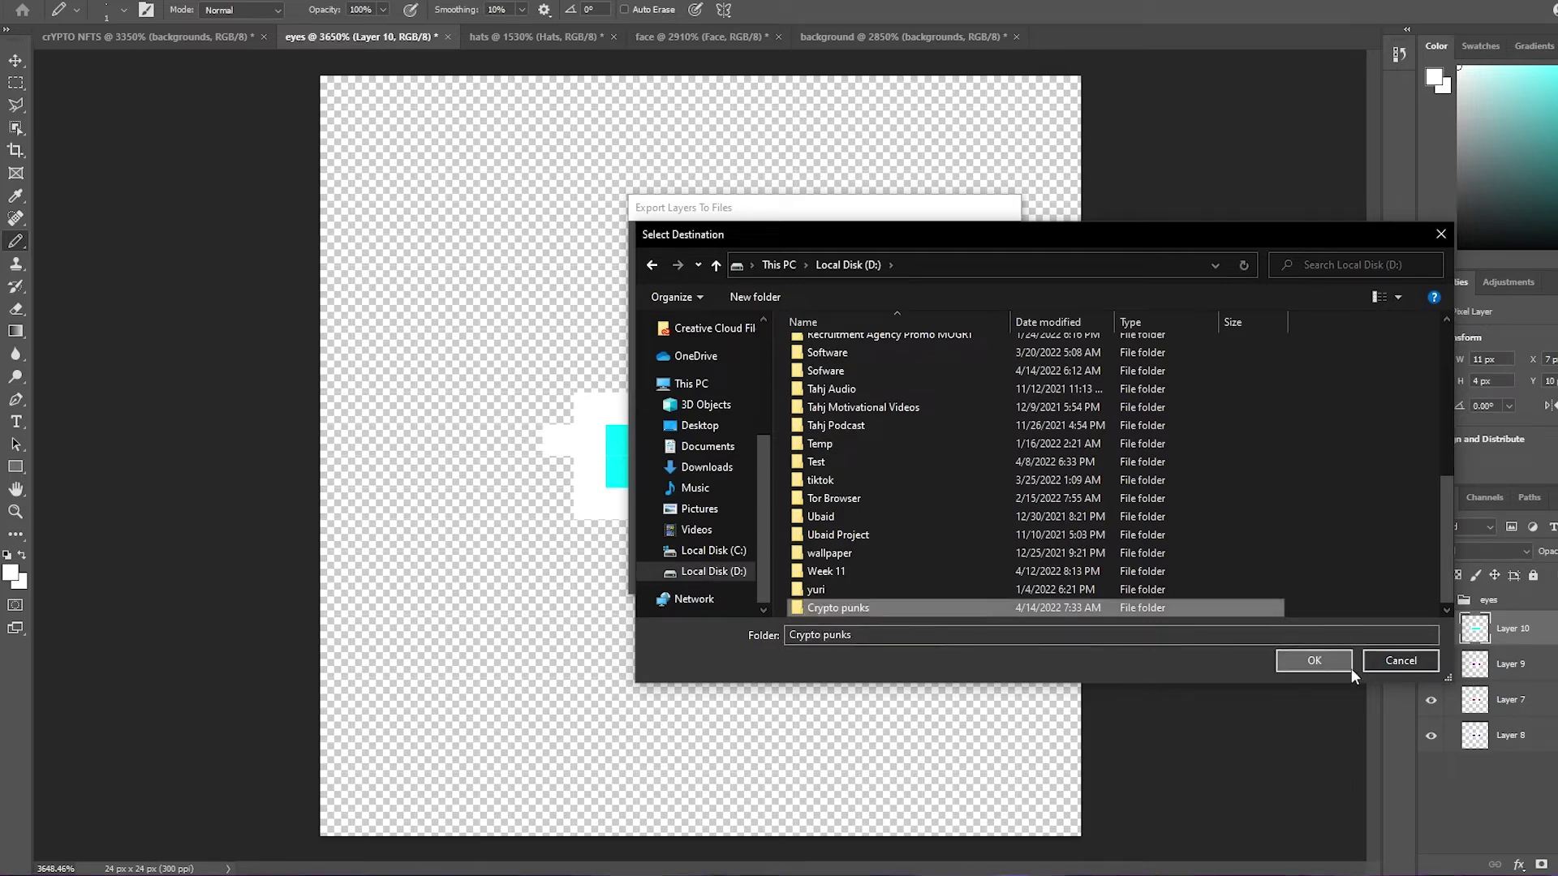
pyautogui.doubleClick(1036, 606)
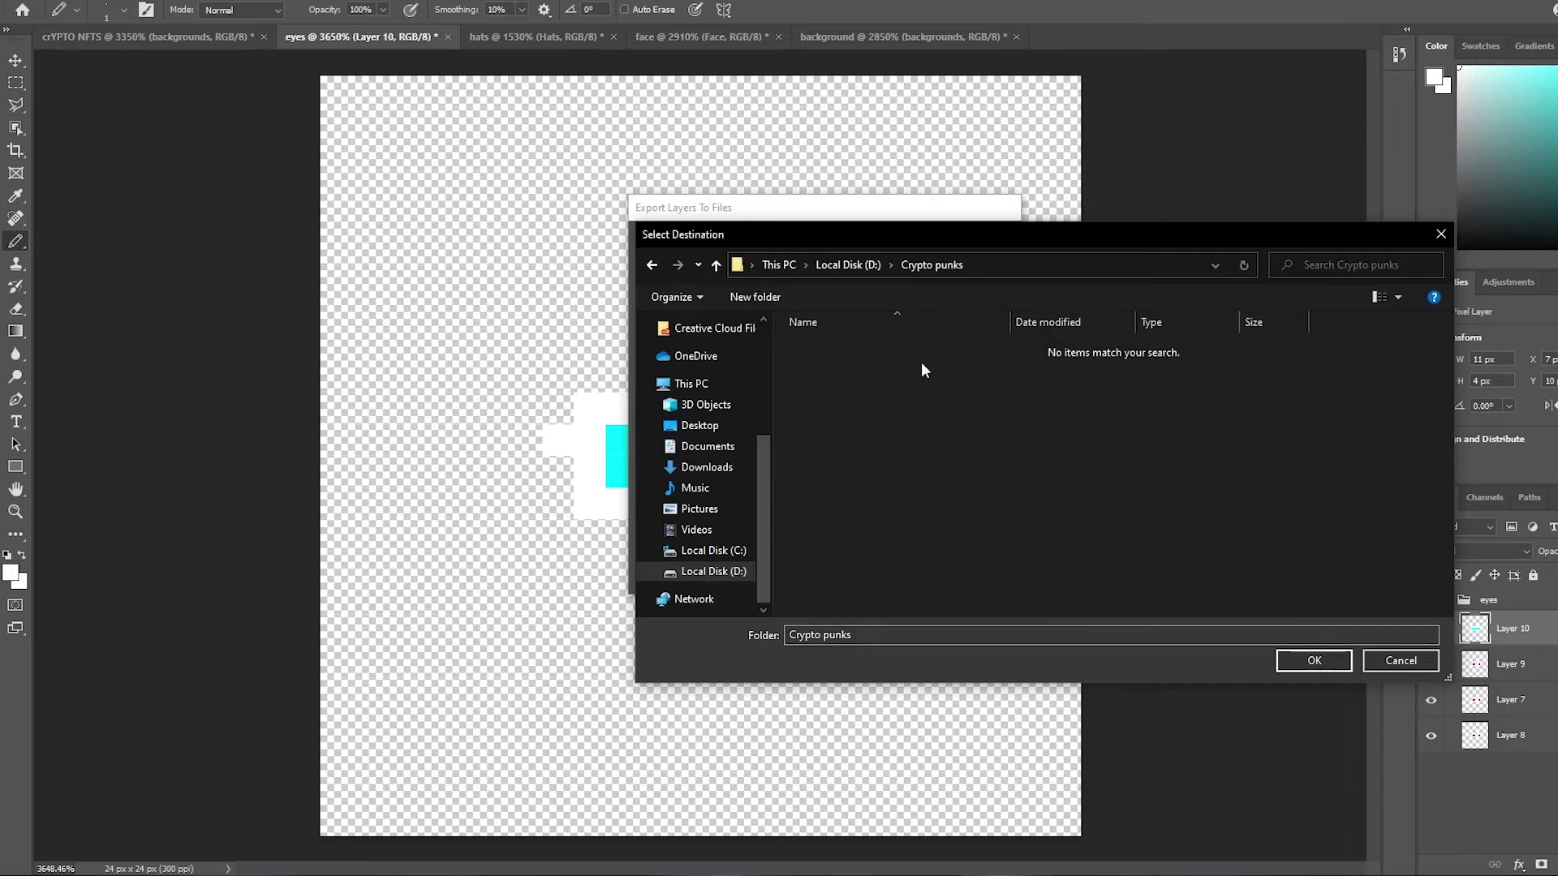
# Create two subfolders named hats and face inside the Crypto punks folder.
pyautogui.rightClick(922, 362)
pyautogui.moveTo(972, 550)
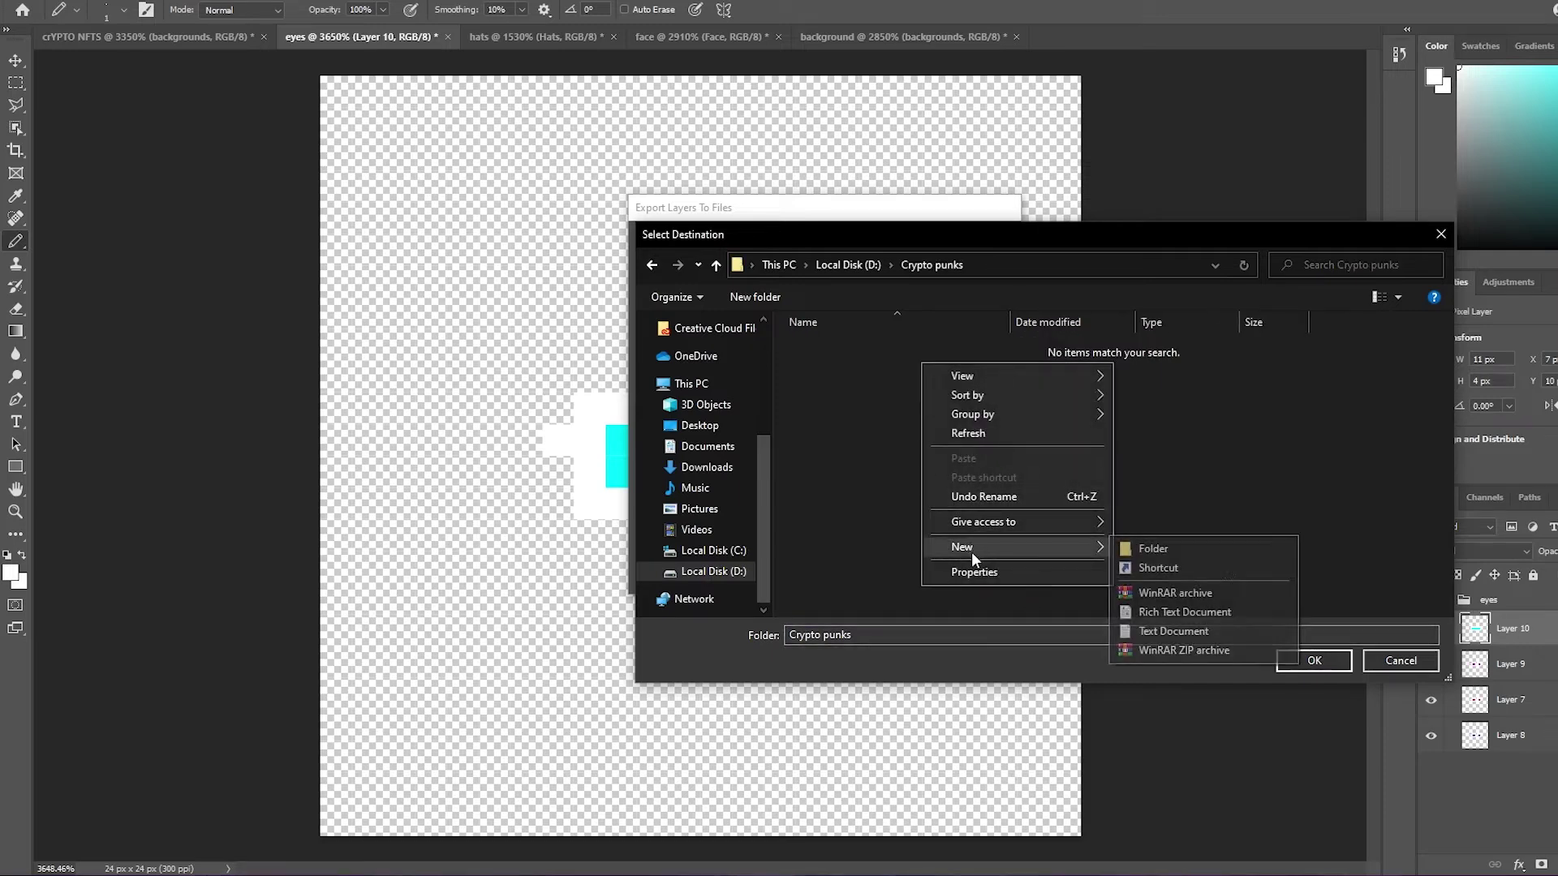
pyautogui.click(1226, 552)
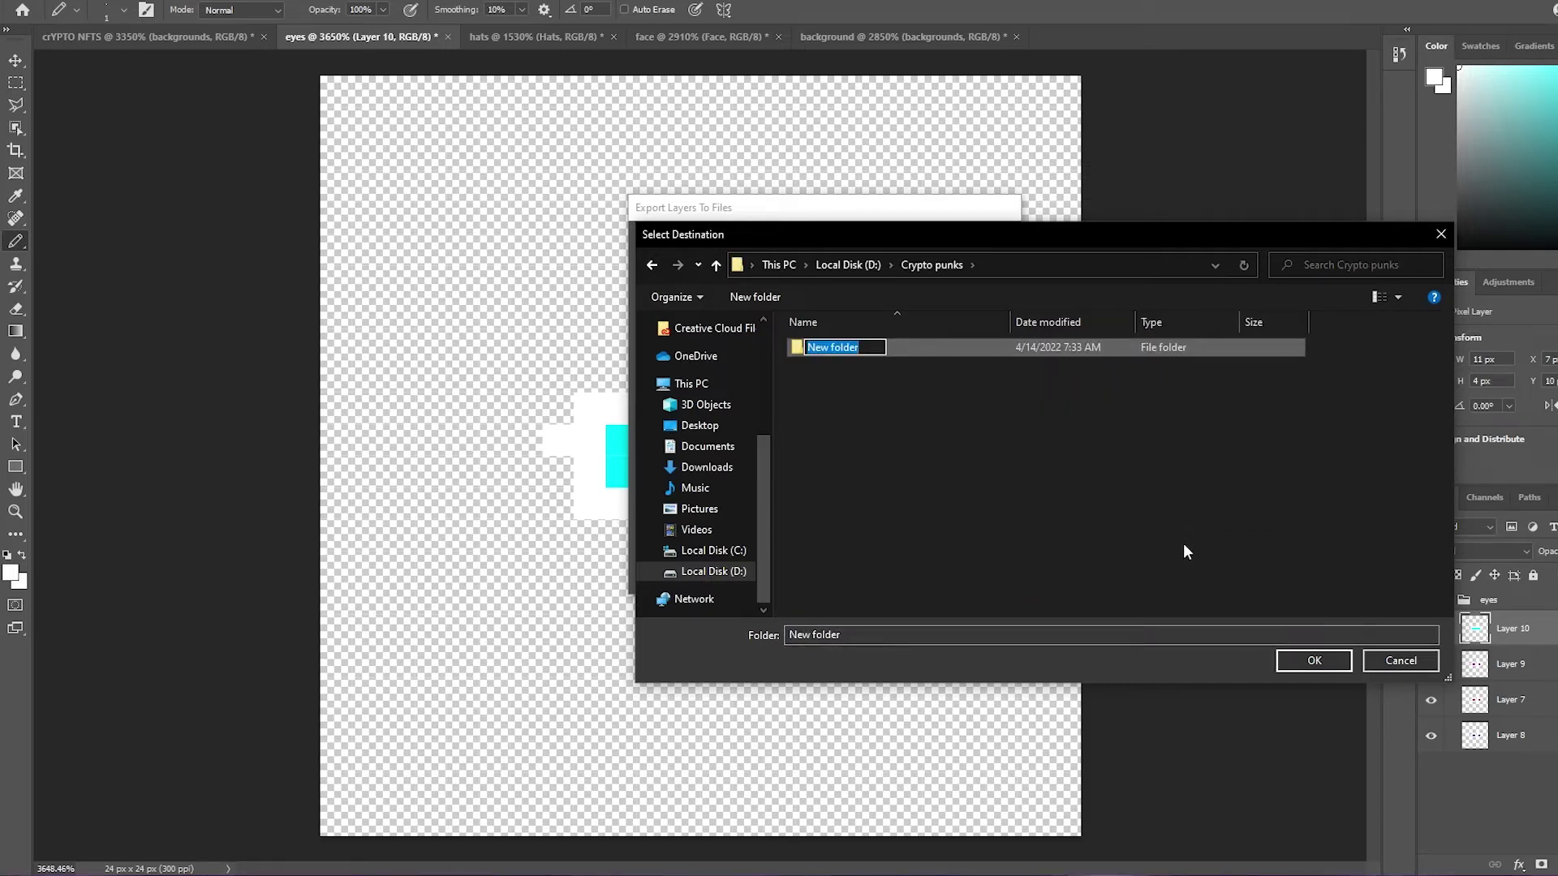
pyautogui.write('hats')
pyautogui.press('Return')
pyautogui.rightClick(1183, 543)
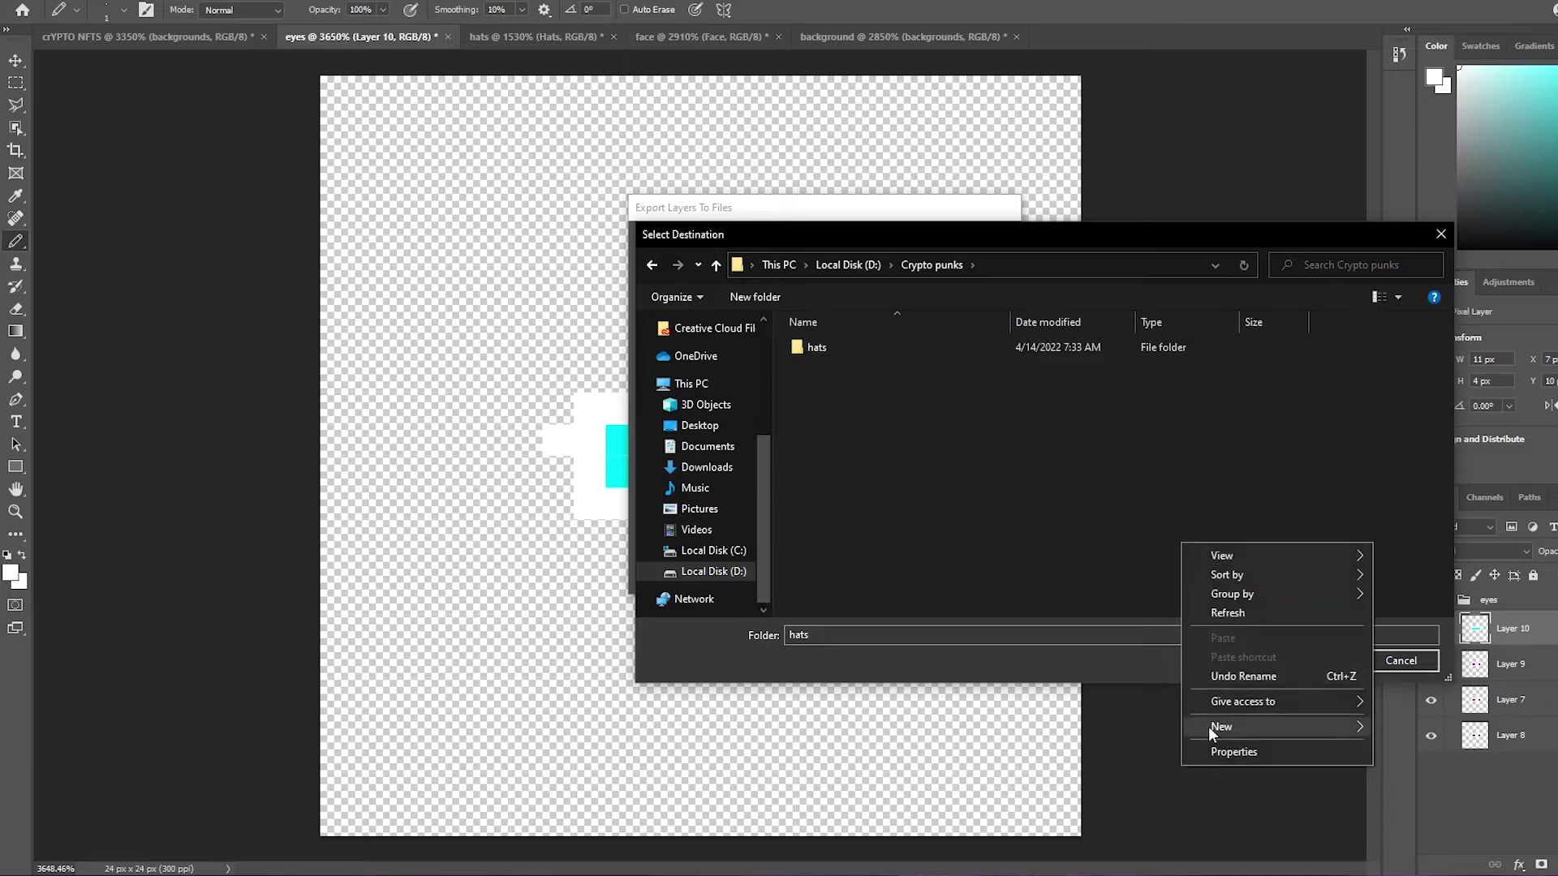
pyautogui.moveTo(1209, 727)
pyautogui.click(1428, 728)
pyautogui.write('face')
pyautogui.press('Return')
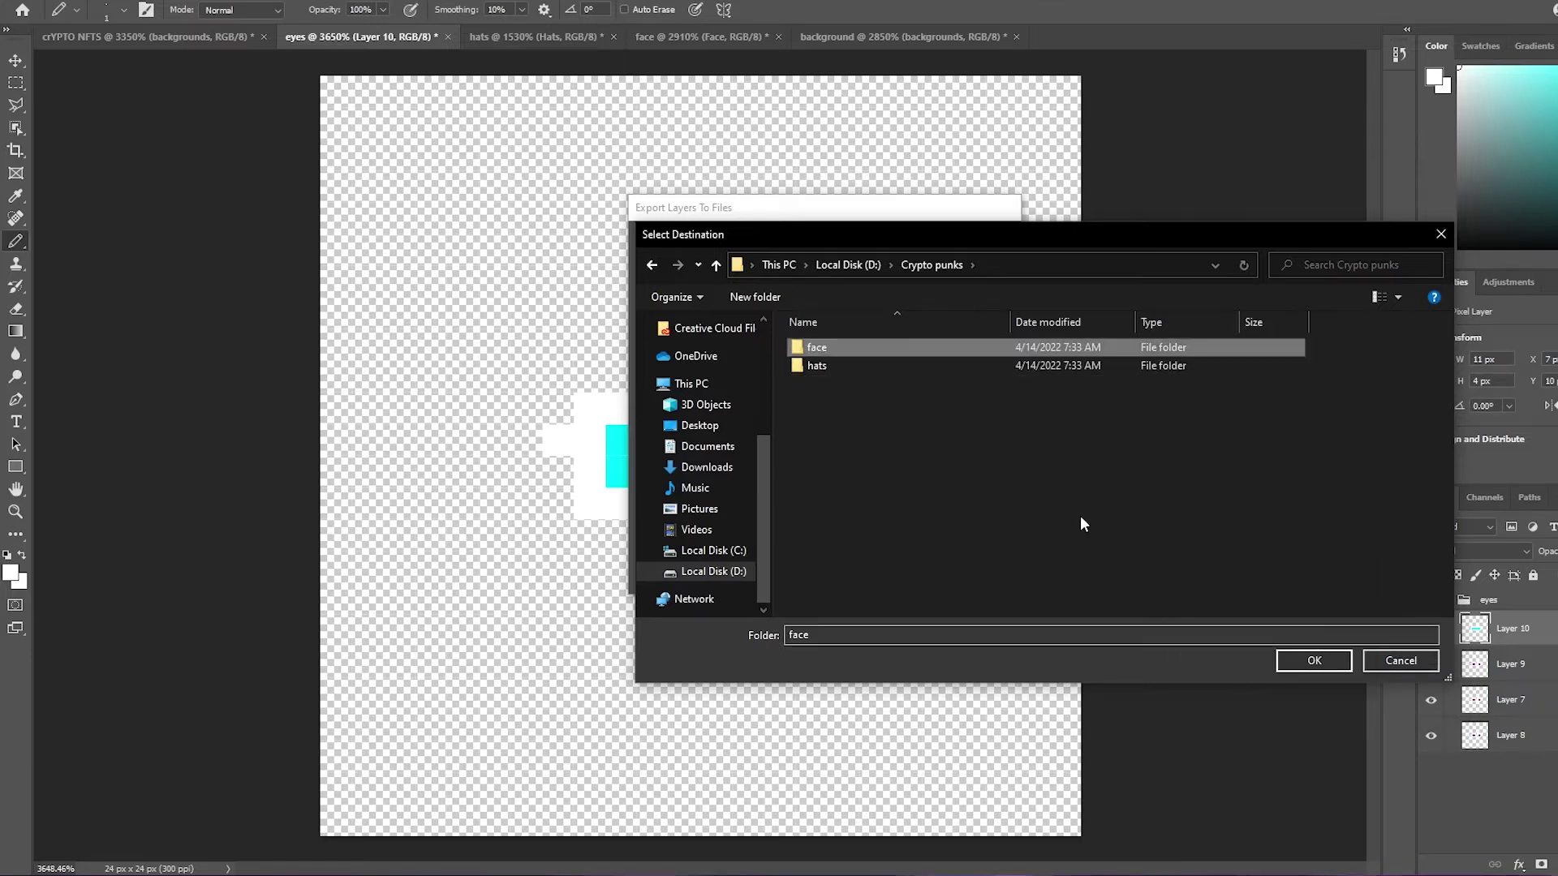
# Create two more subfolders named eyes and backgrounds inside the Crypto punks folder.
pyautogui.rightClick(1083, 524)
pyautogui.moveTo(1134, 649)
pyautogui.click(1240, 652)
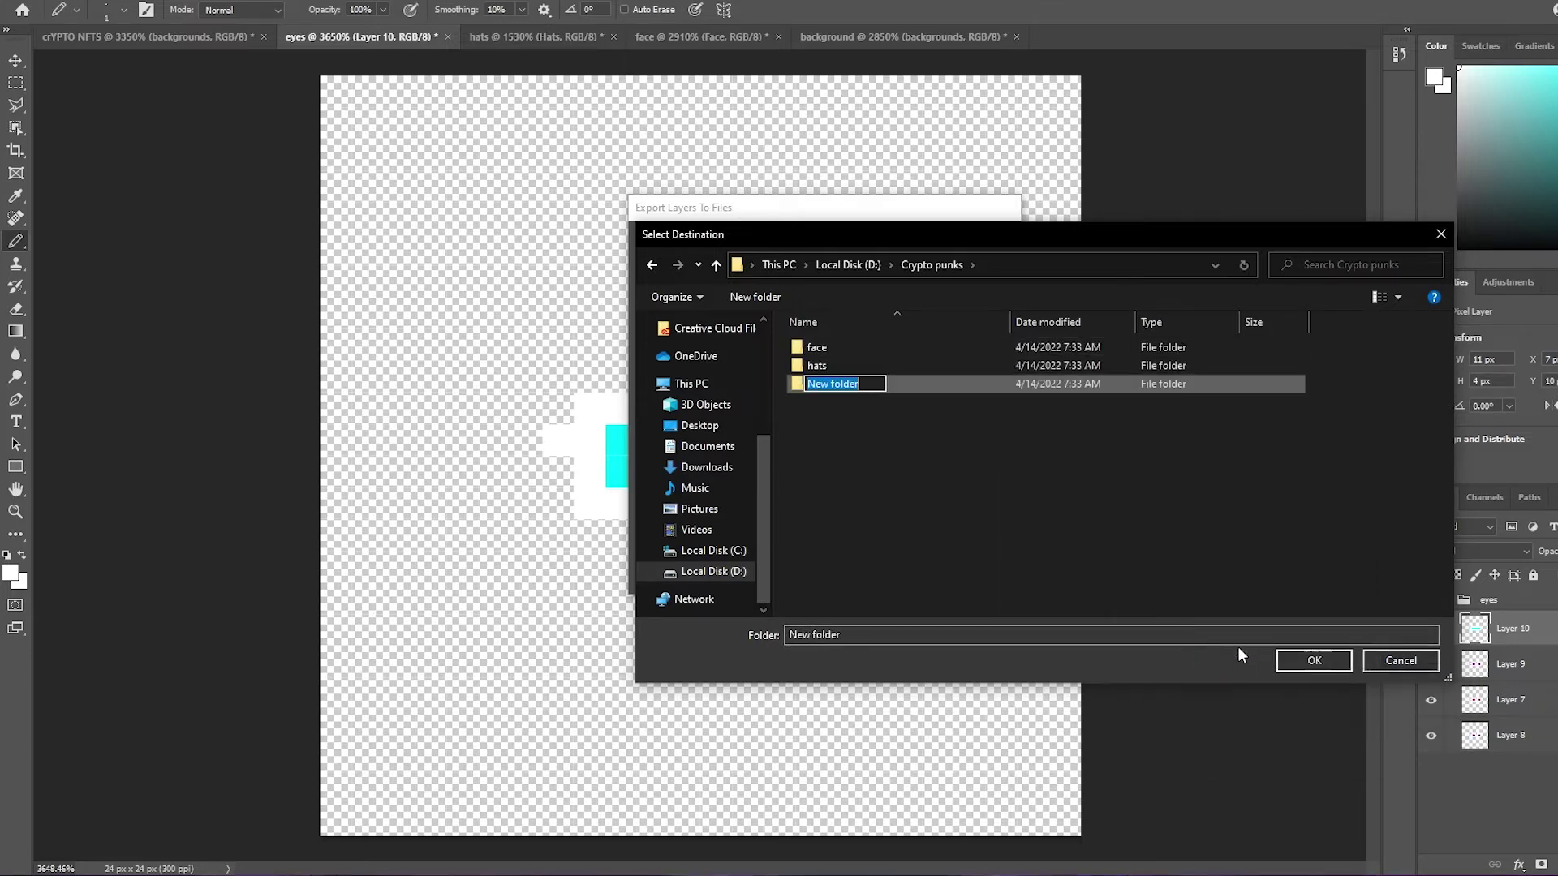
pyautogui.write('eyes')
pyautogui.press('Return')
pyautogui.rightClick(1066, 474)
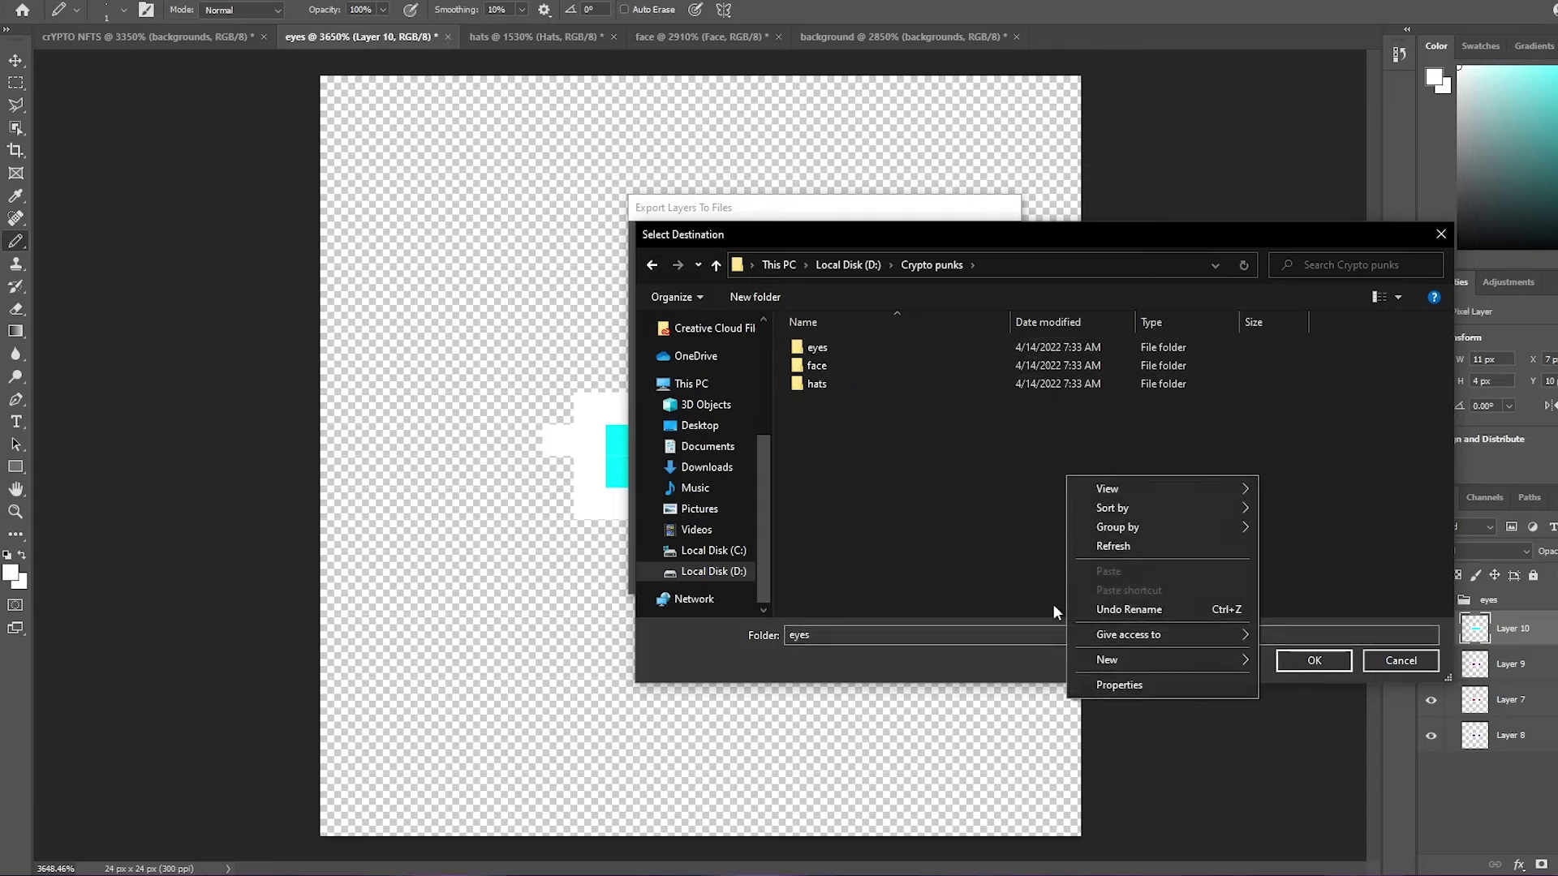
pyautogui.moveTo(1136, 660)
pyautogui.click(1311, 662)
pyautogui.write('backgrounds')
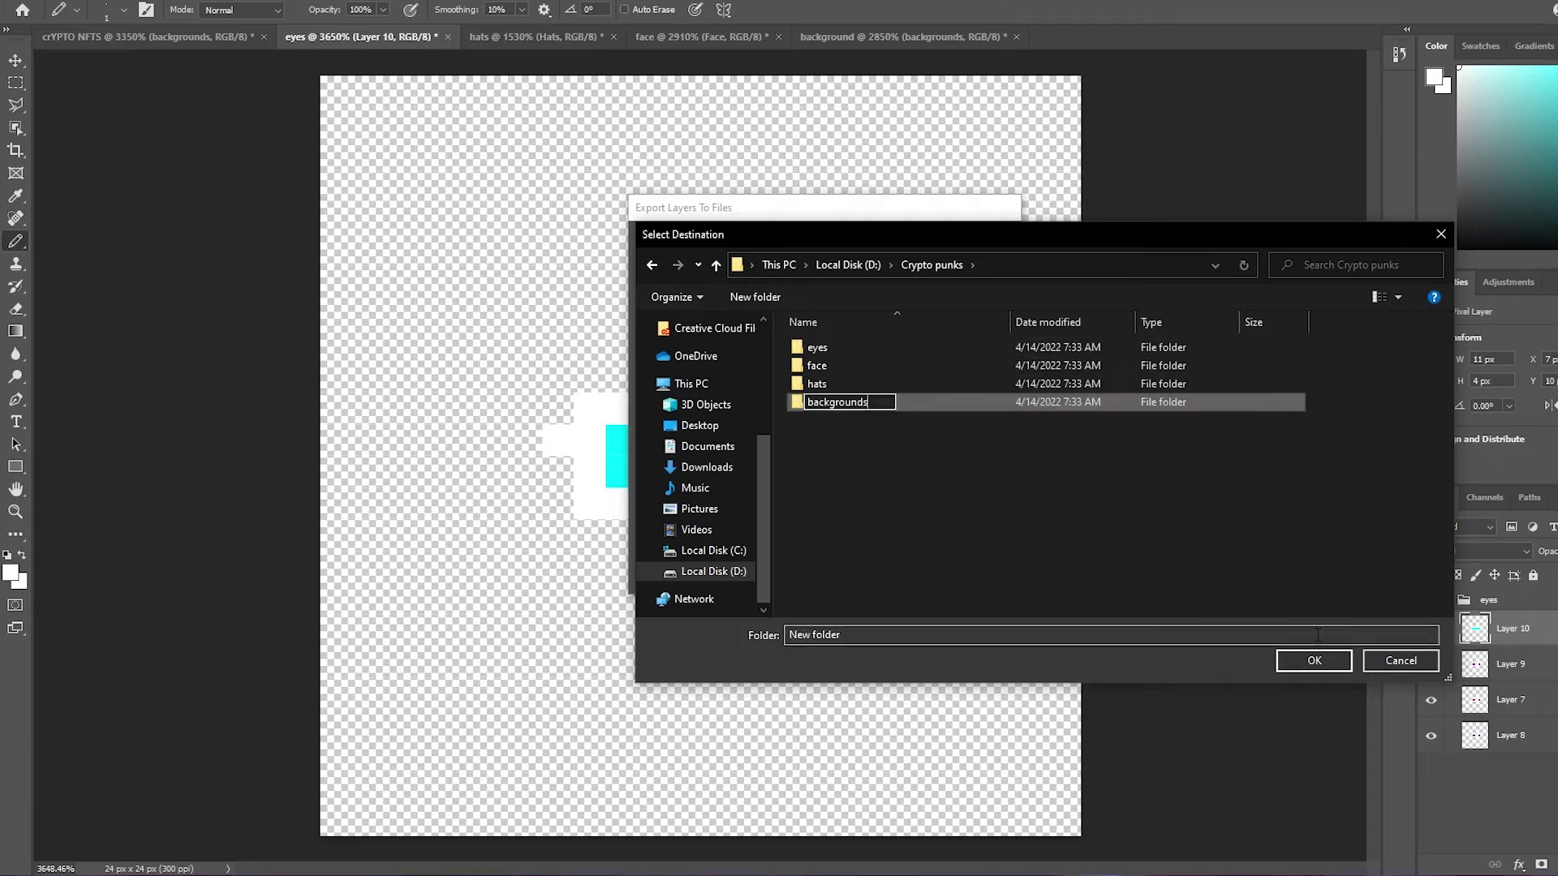
pyautogui.press('Return')
# Set the layer export destination to D:\Crypto punks\eyes and the file type to PNG-24.
pyautogui.doubleClick(1001, 368)
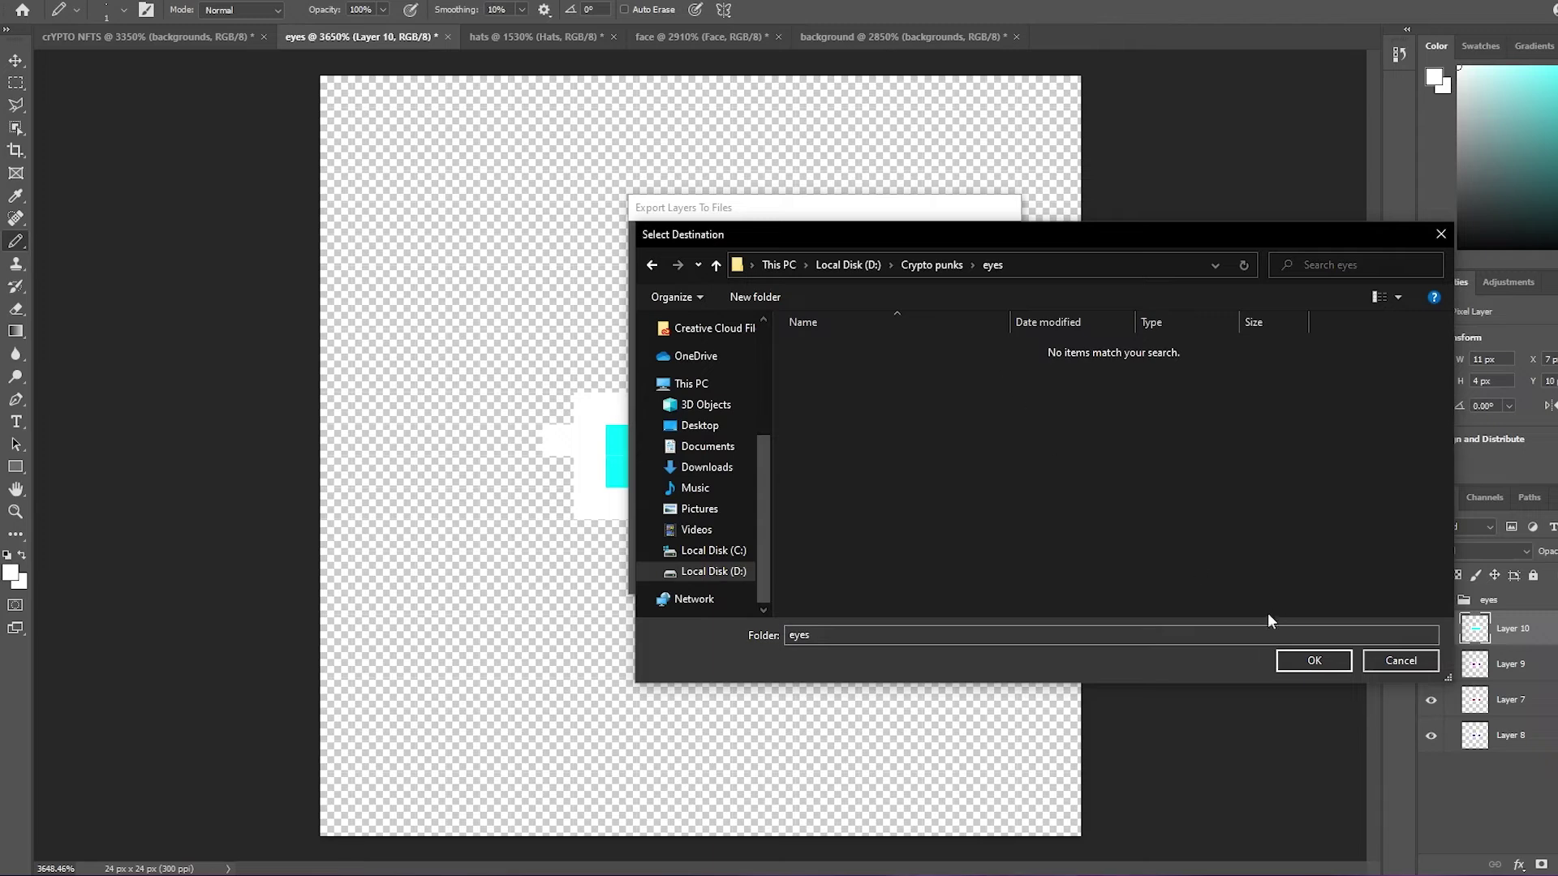
pyautogui.click(1307, 661)
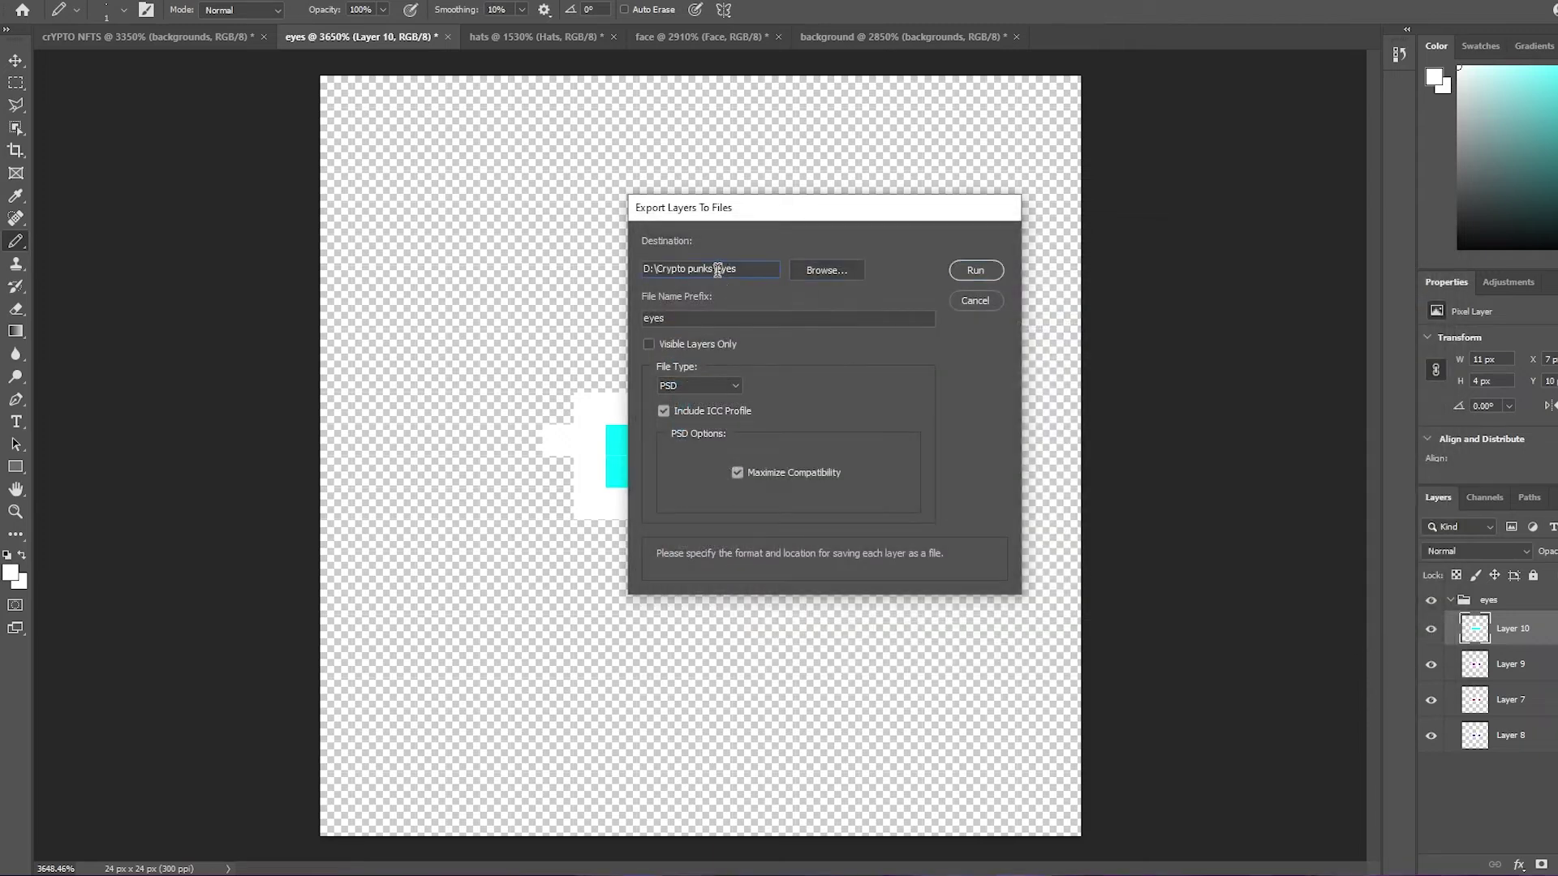
pyautogui.moveTo(714, 270); pyautogui.dragTo(639, 268)
pyautogui.click(722, 273)
pyautogui.click(719, 387)
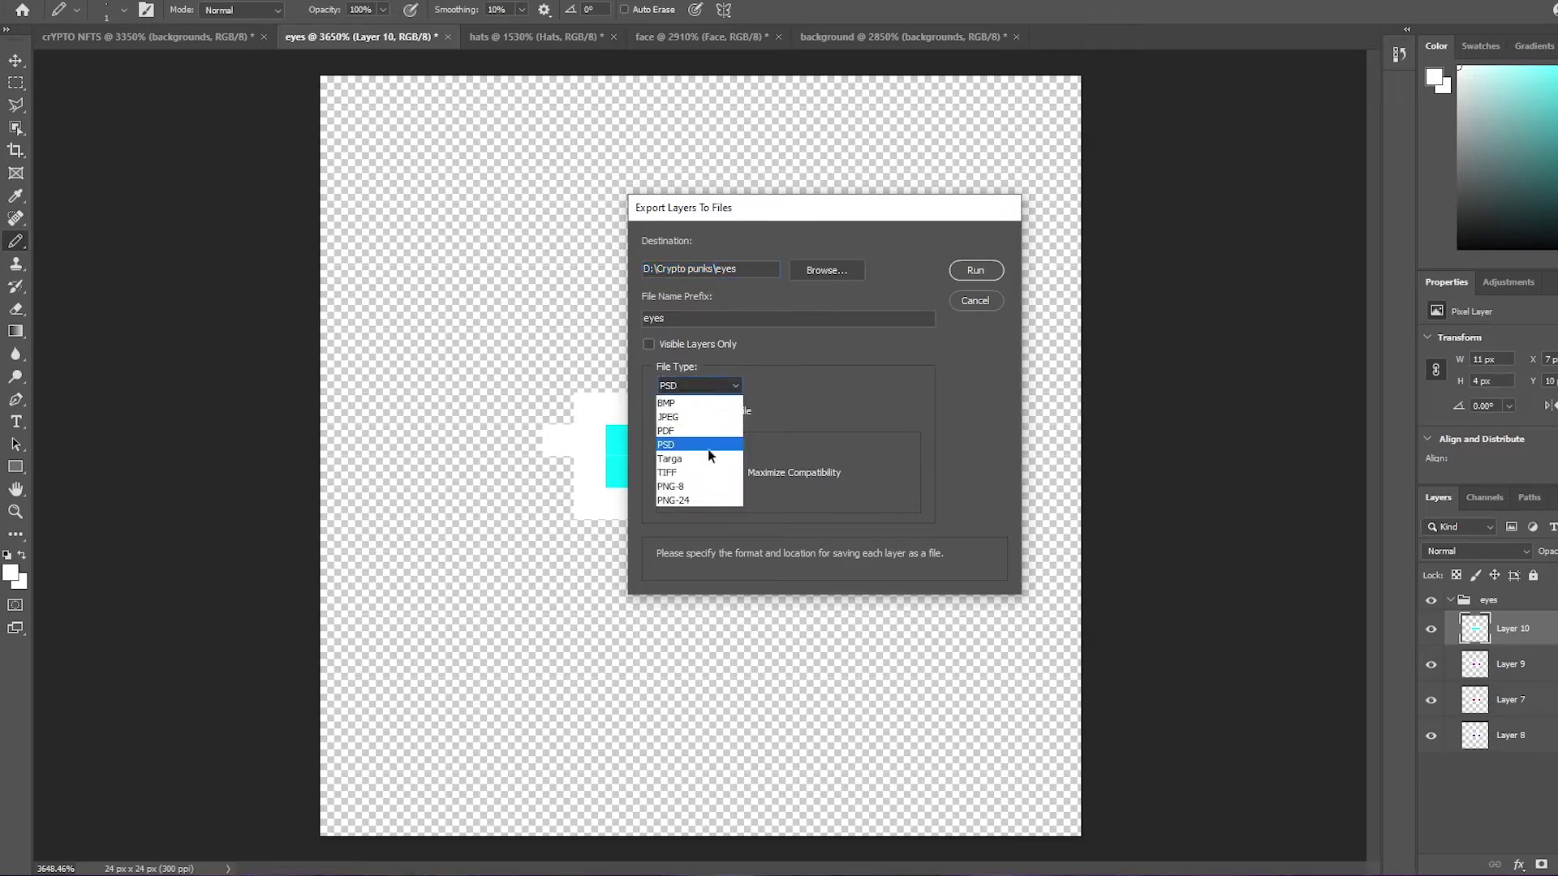
pyautogui.click(693, 500)
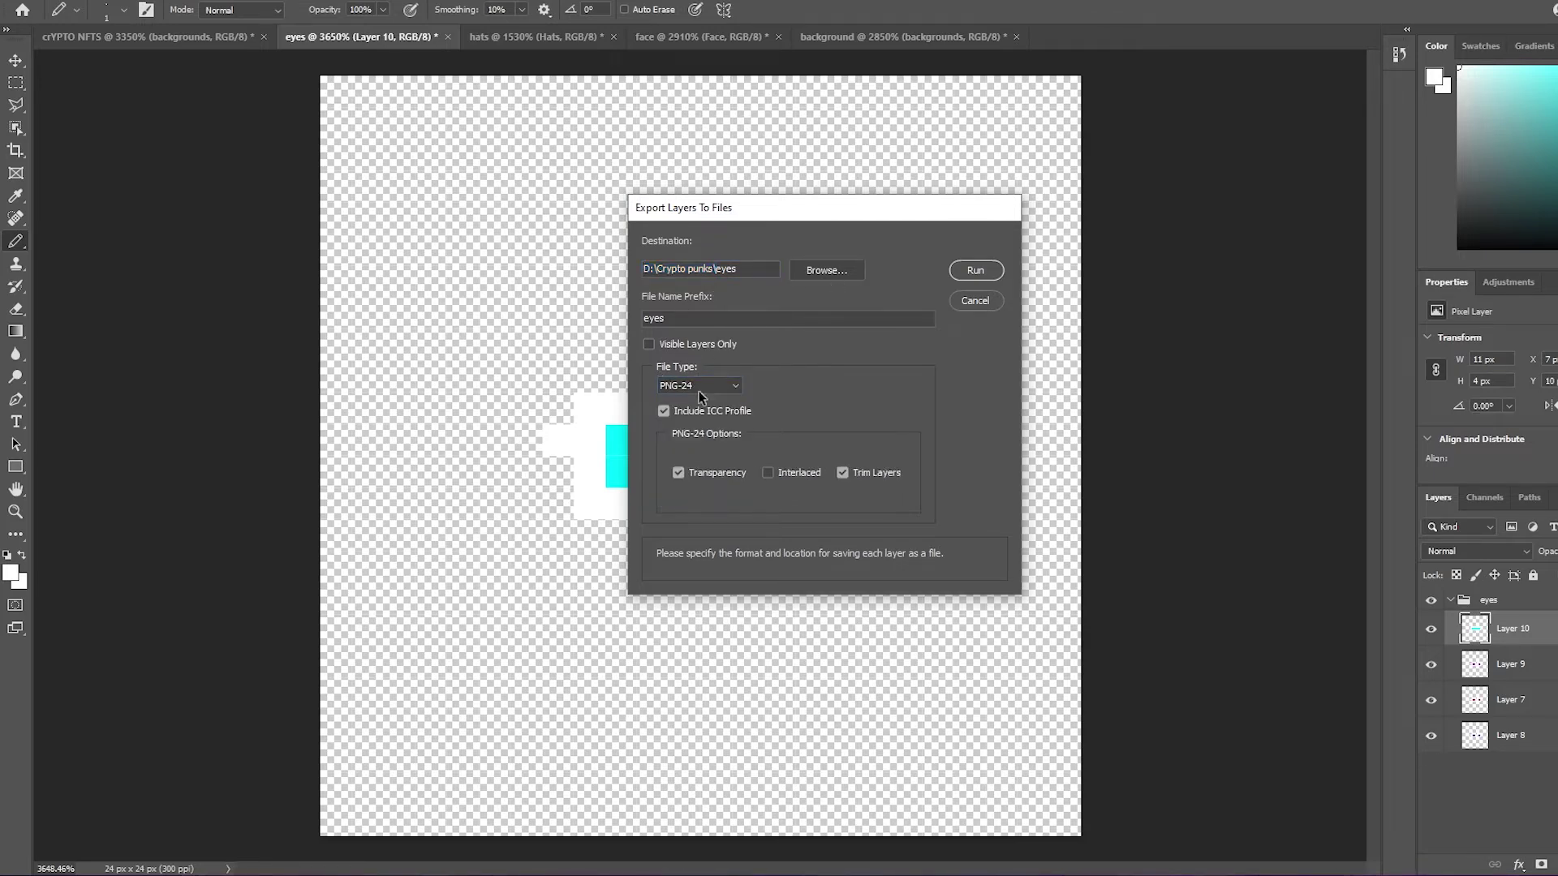
# Turn off Trim Layers and export the eyes document's layers as PNG-24 files.
pyautogui.click(842, 473)
pyautogui.click(989, 277)
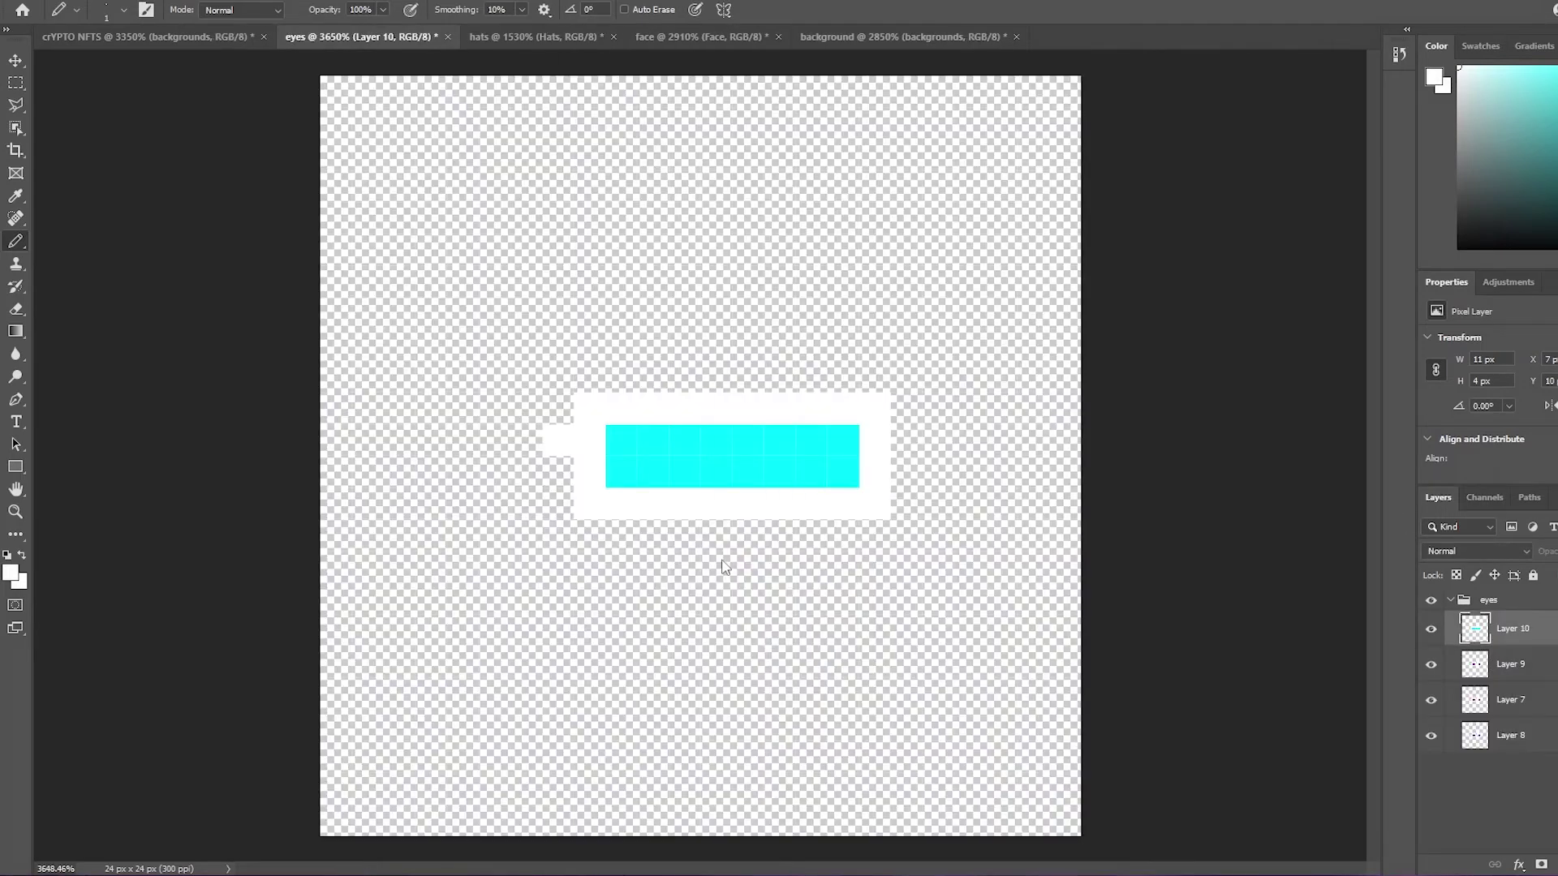
pyautogui.click(913, 496)
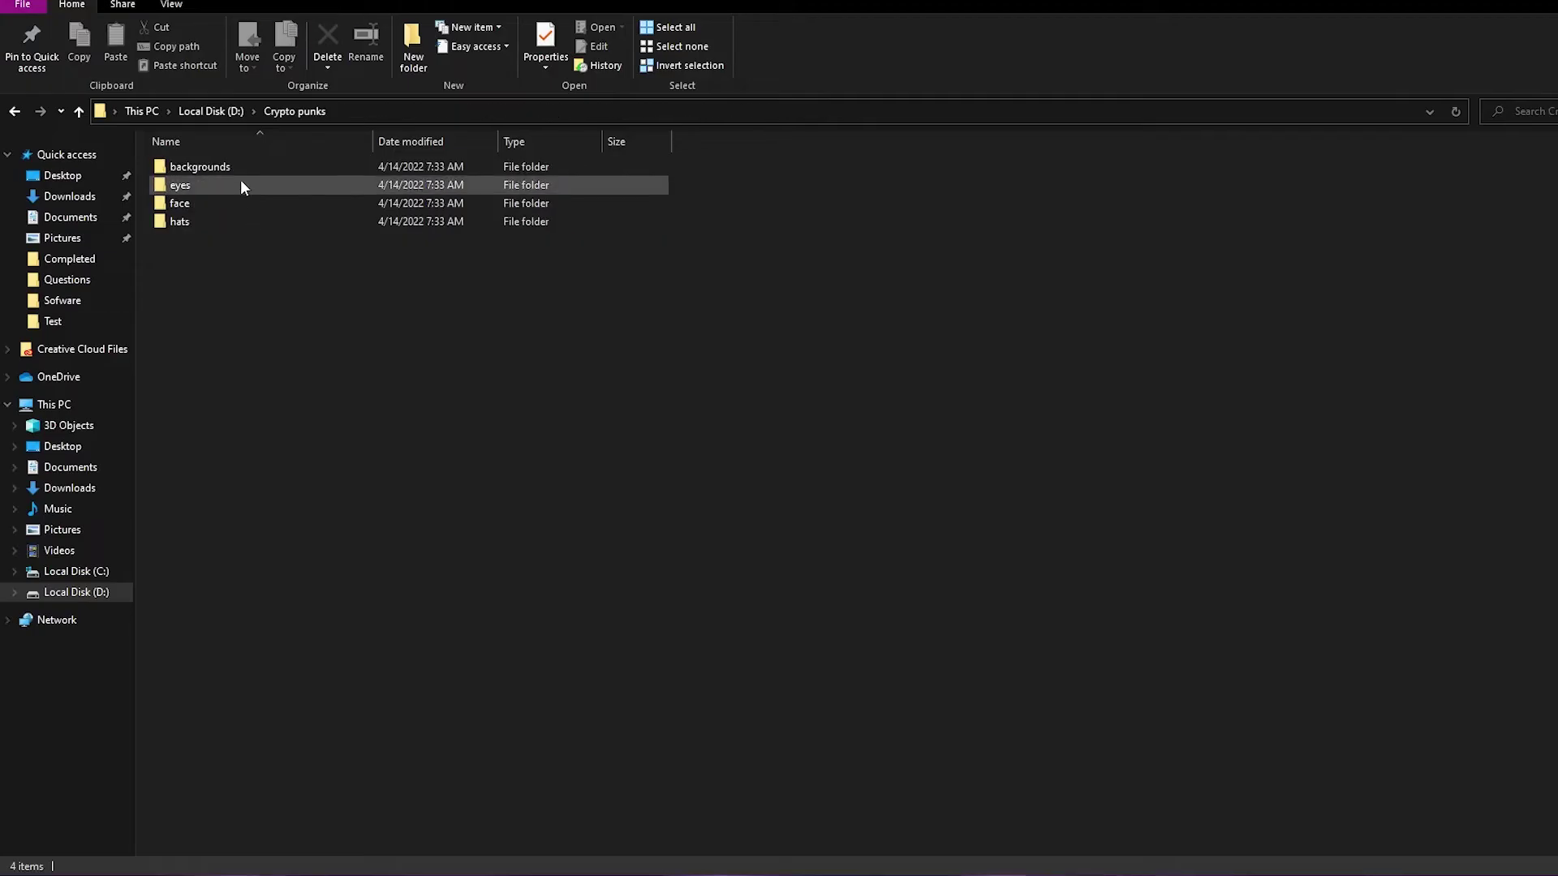
# Open the eyes folder in File Explorer, inspect the exported Layer-10 image, and return to Photoshop.
pyautogui.doubleClick(232, 187)
pyautogui.doubleClick(217, 185)
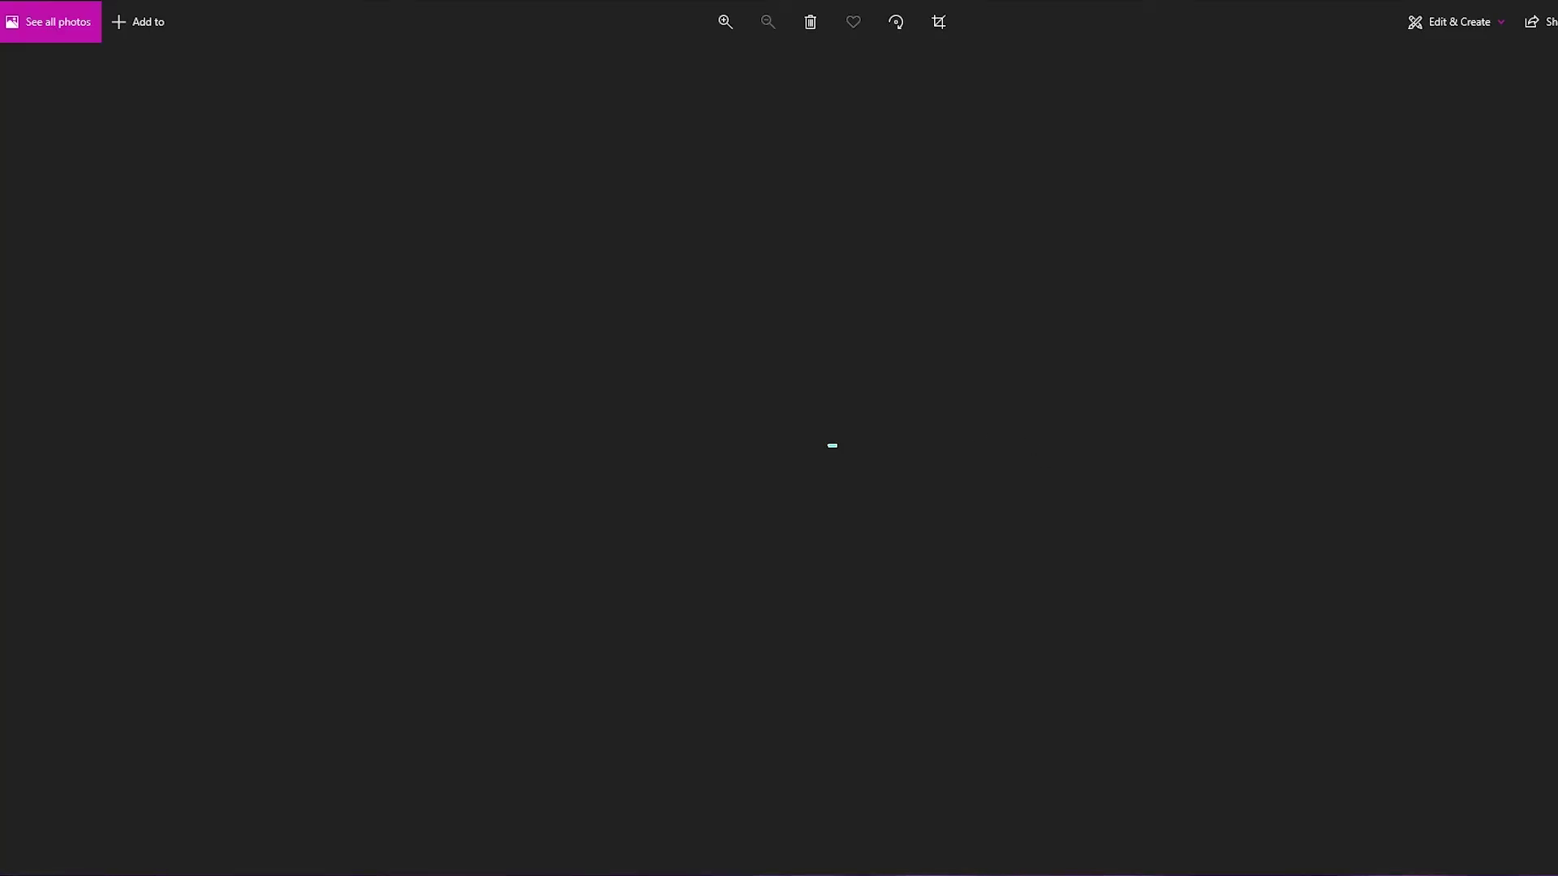
pyautogui.hotkey('alt', 'F4')
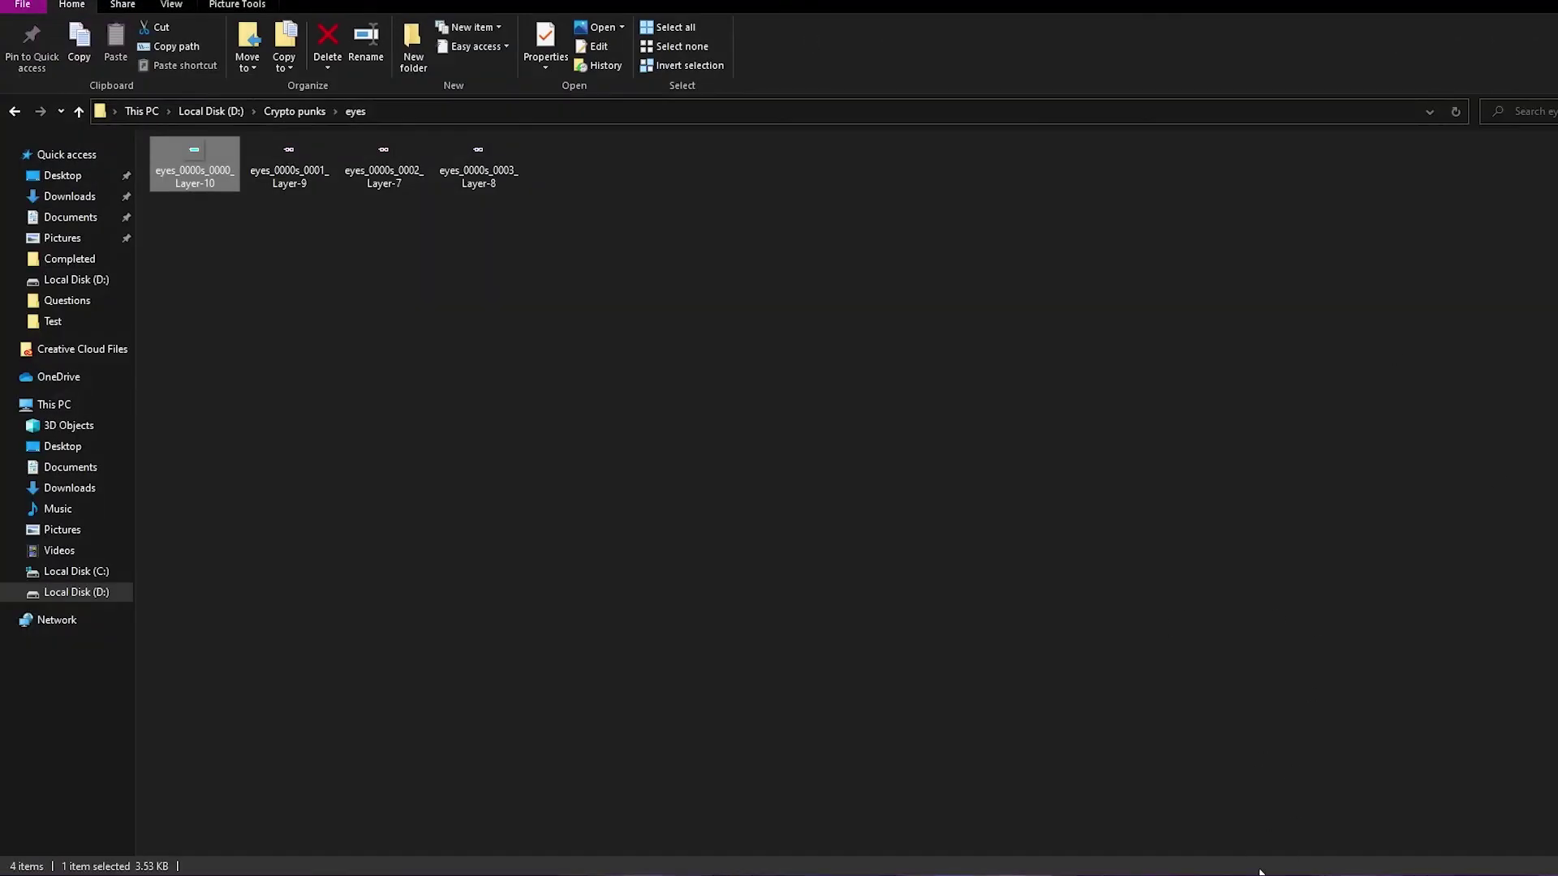
pyautogui.click(1258, 865)
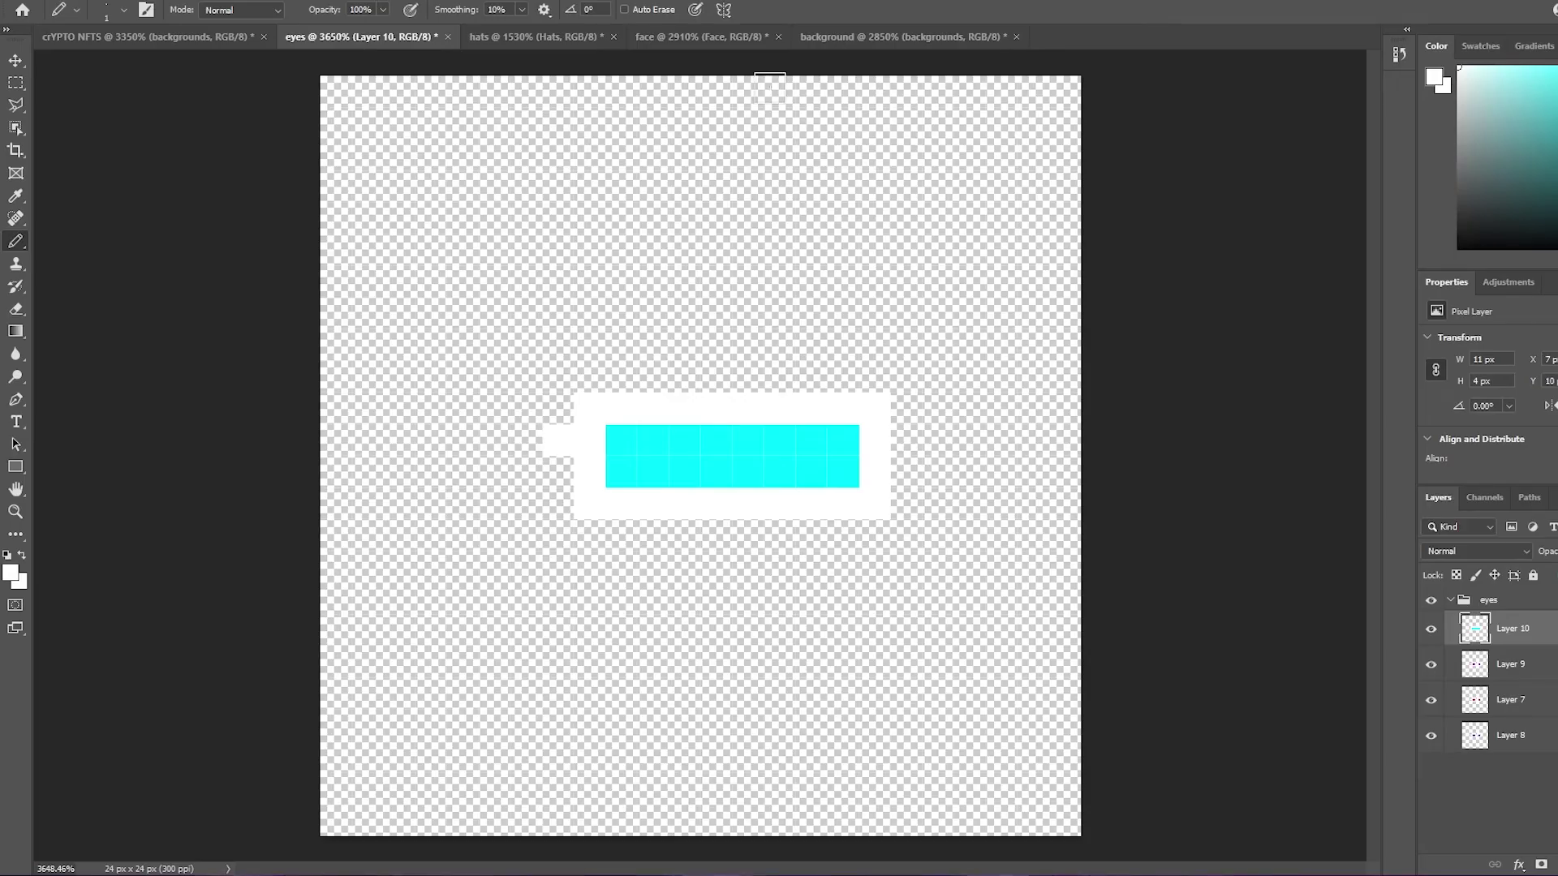
# In the crYPTO NFTS document's Image Size settings, switch the units to pixels and set the width to 1000.
pyautogui.click(174, 38)
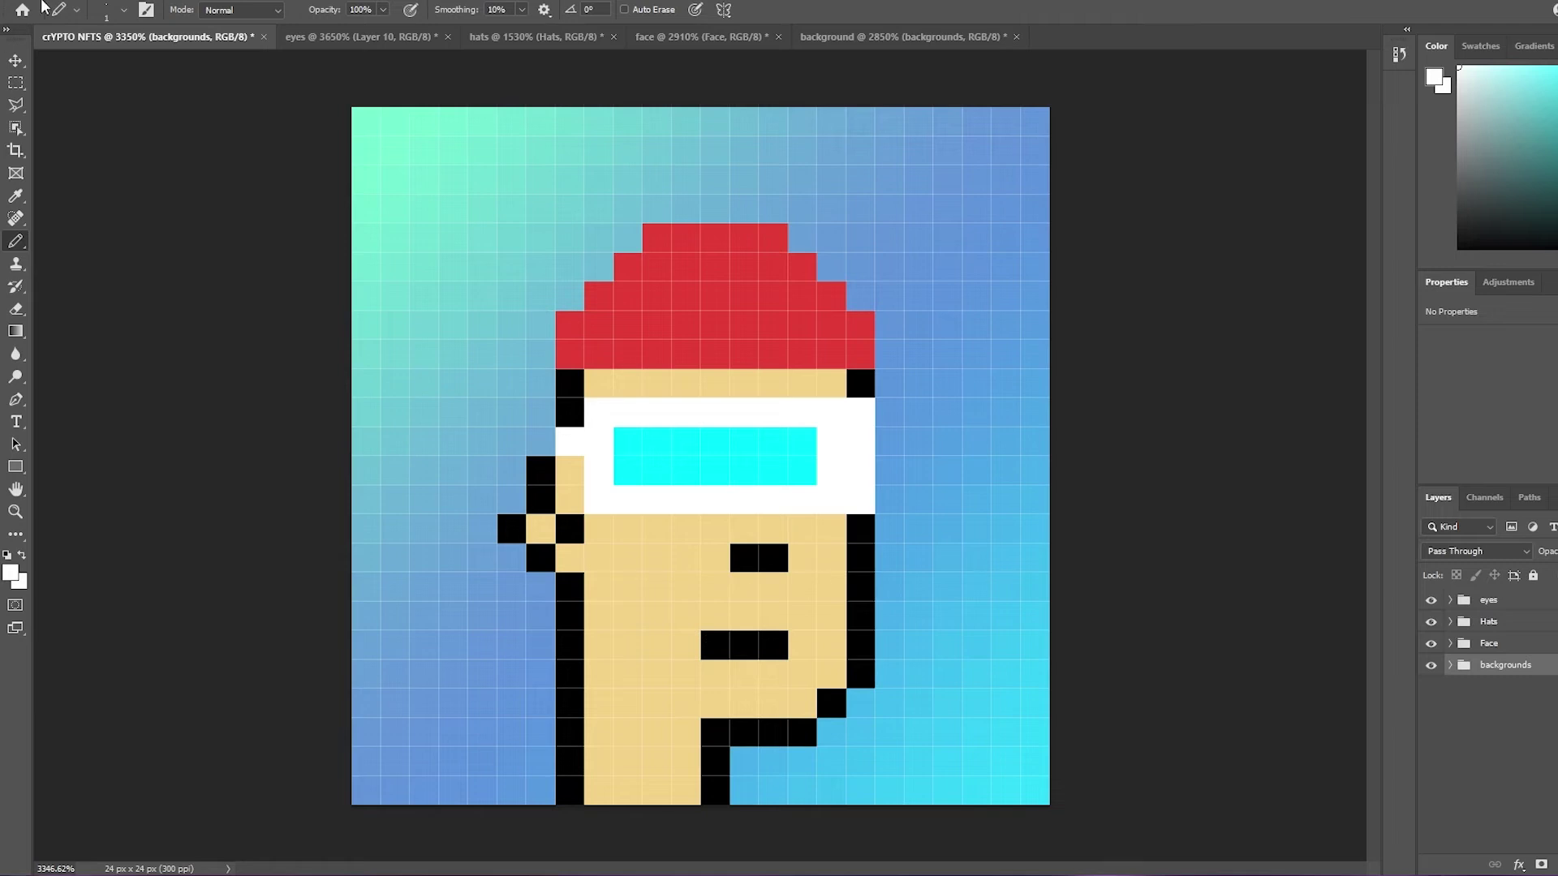
pyautogui.click(34, 1)
pyautogui.moveTo(92, 1)
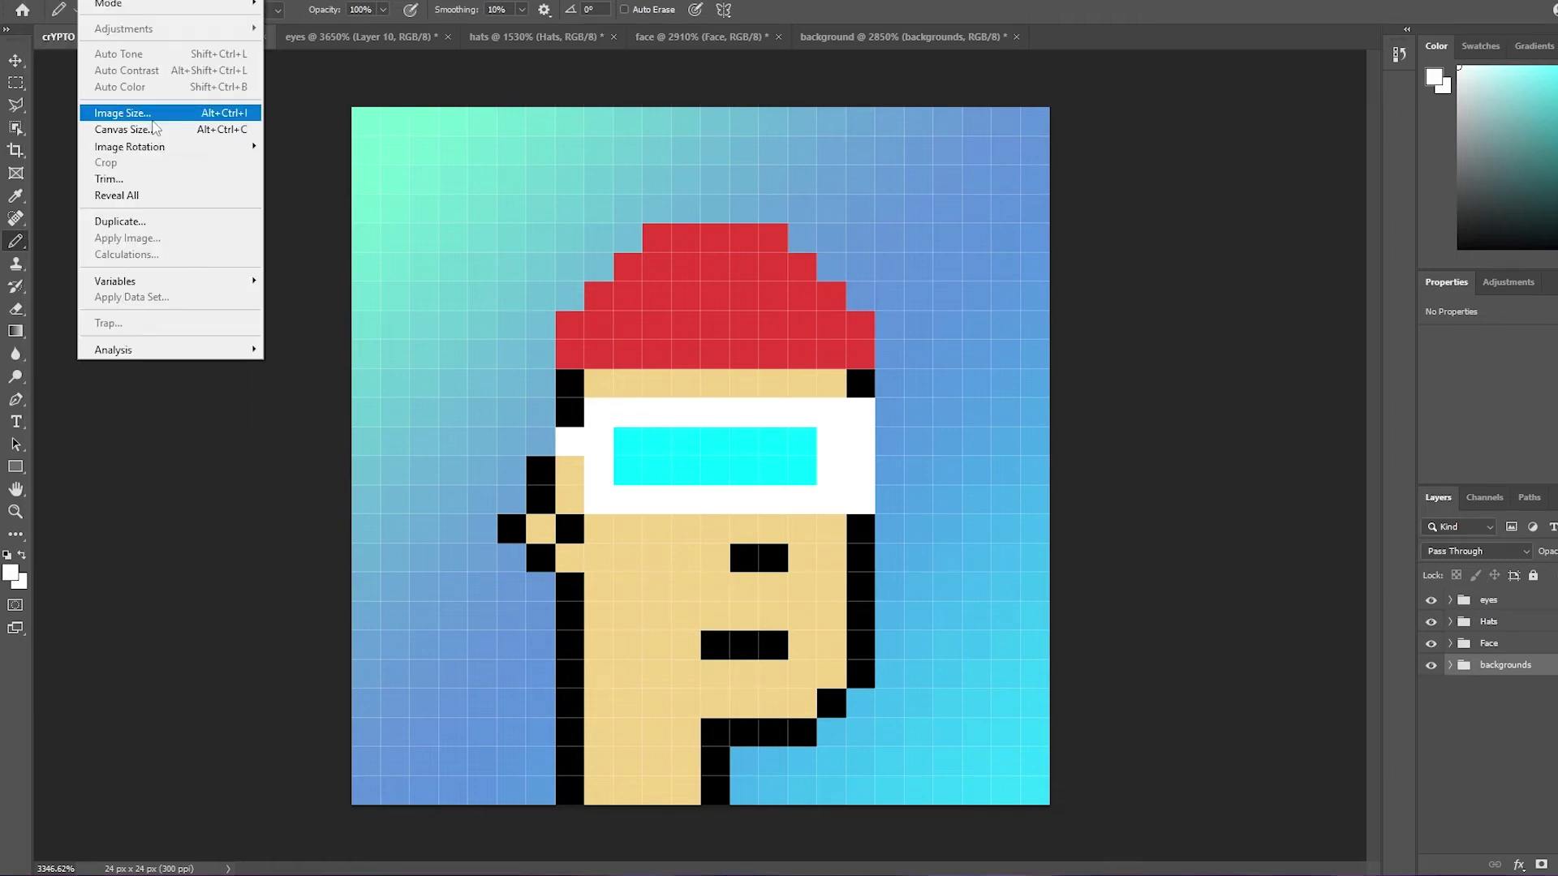
pyautogui.click(153, 118)
pyautogui.click(936, 262)
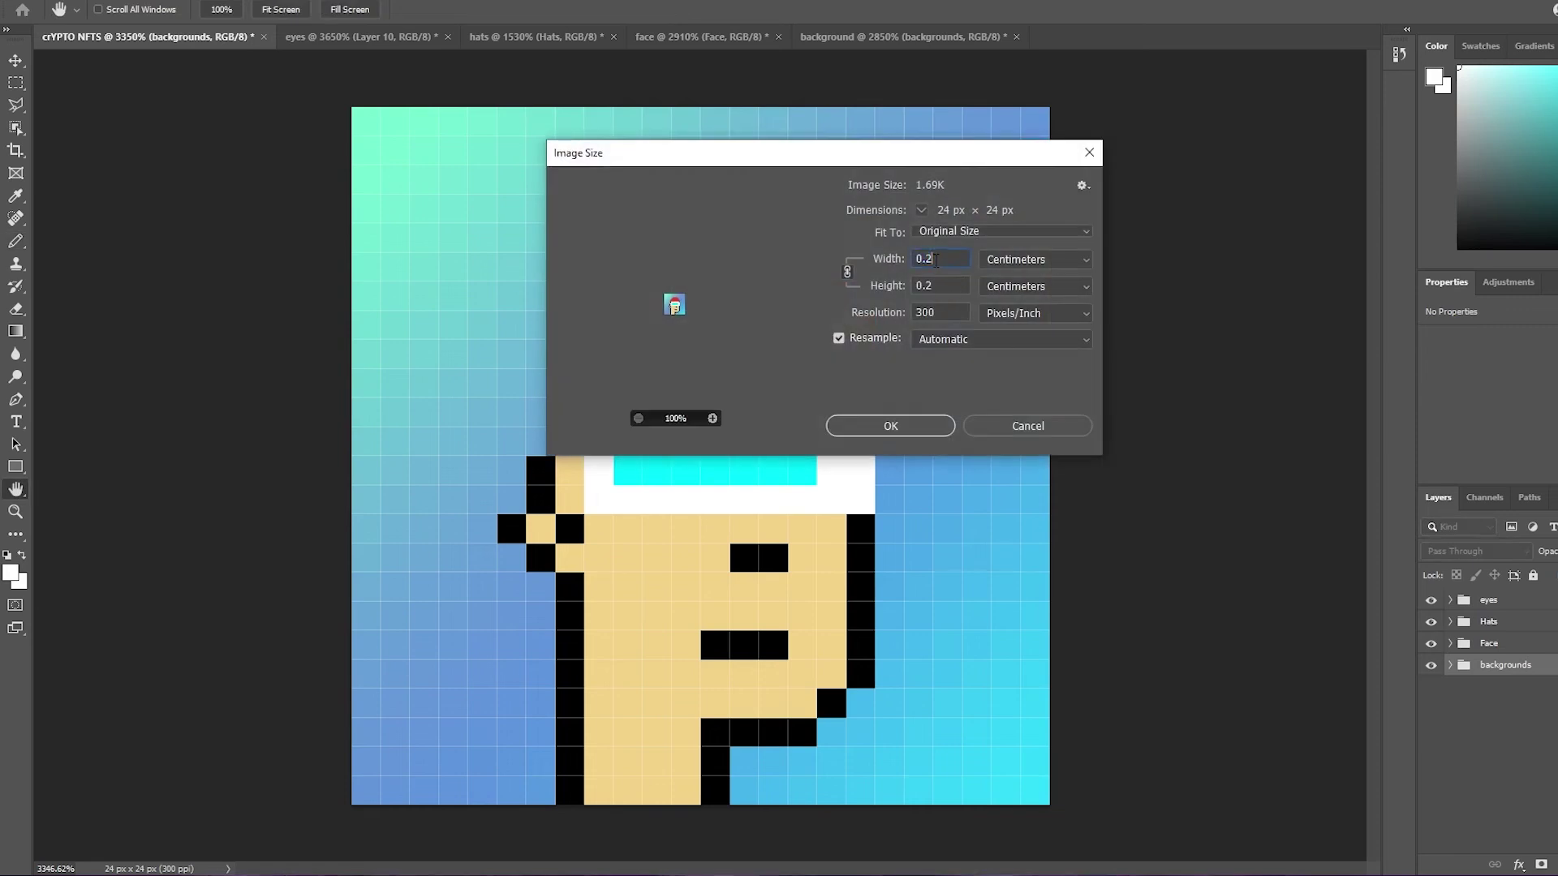
pyautogui.click(1014, 260)
pyautogui.click(1020, 289)
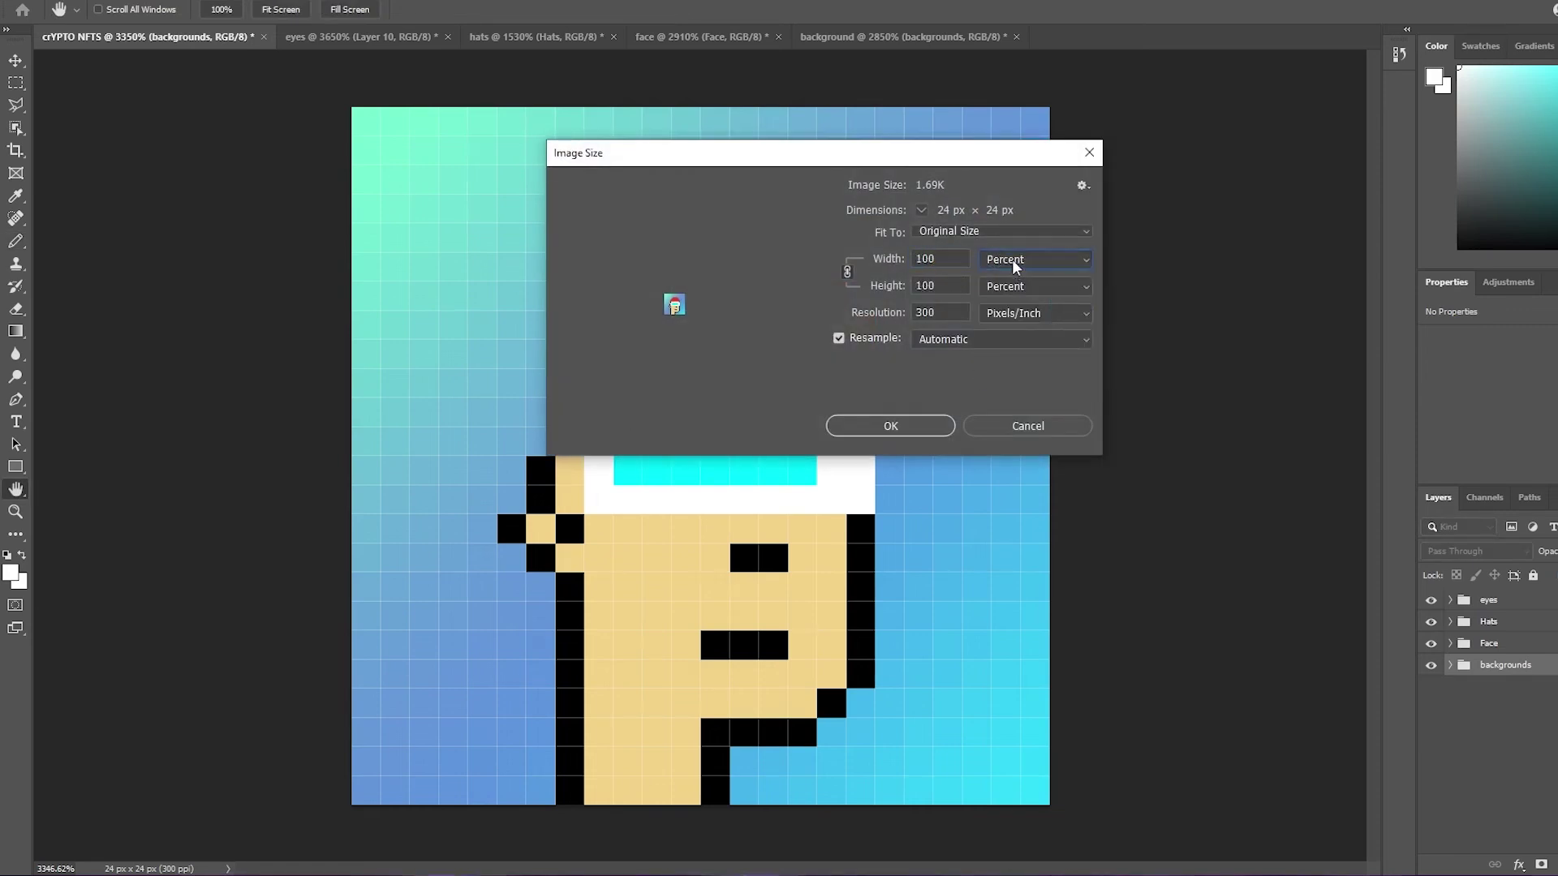
pyautogui.click(1012, 260)
pyautogui.click(1025, 287)
pyautogui.doubleClick(946, 262)
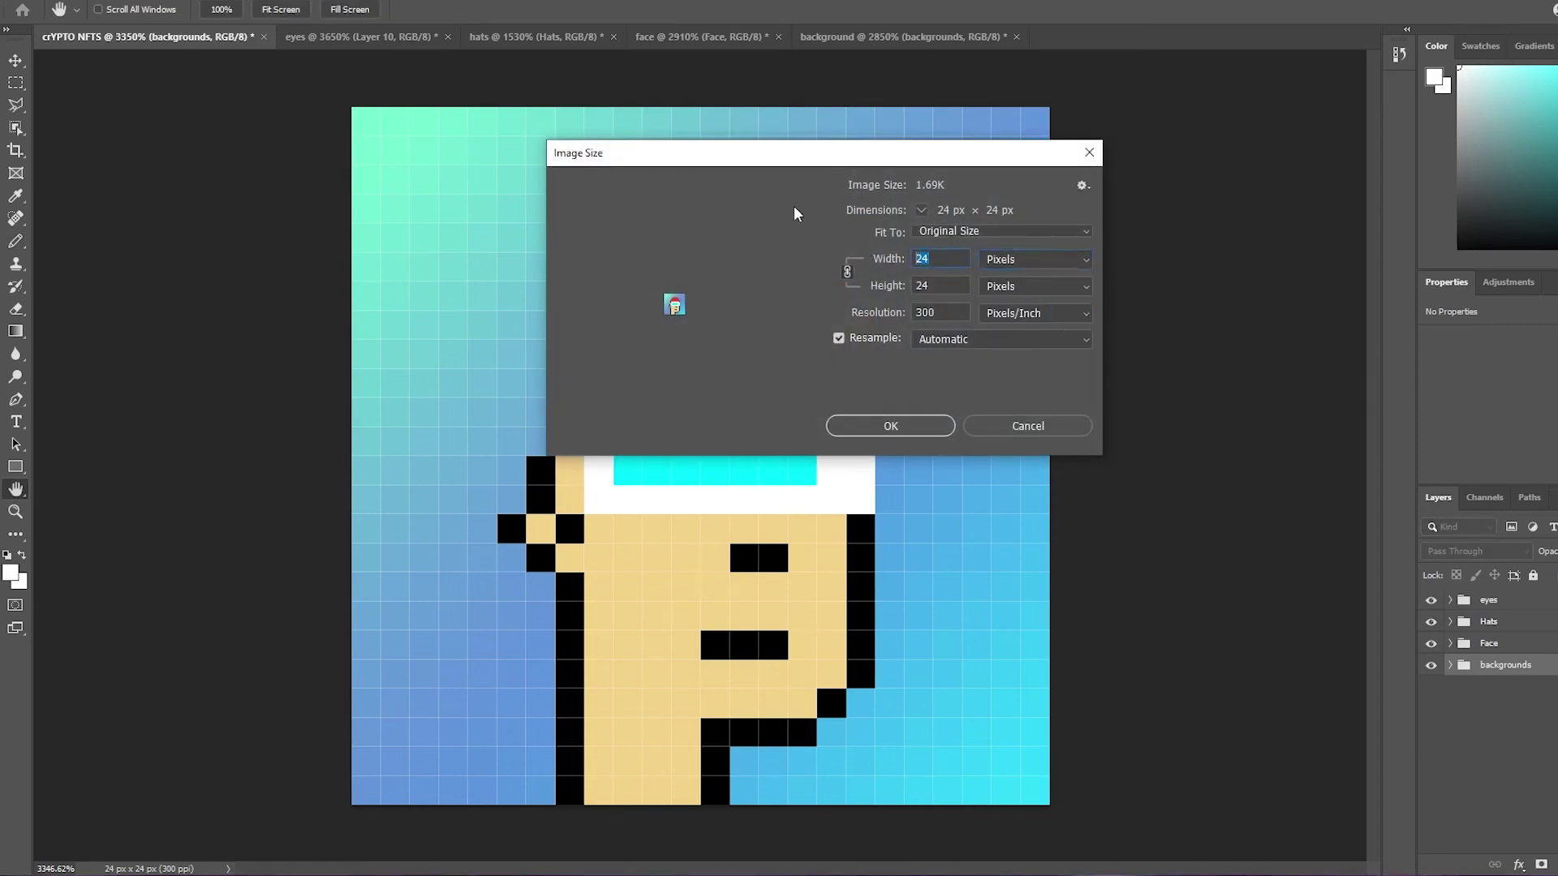
pyautogui.write('1000')
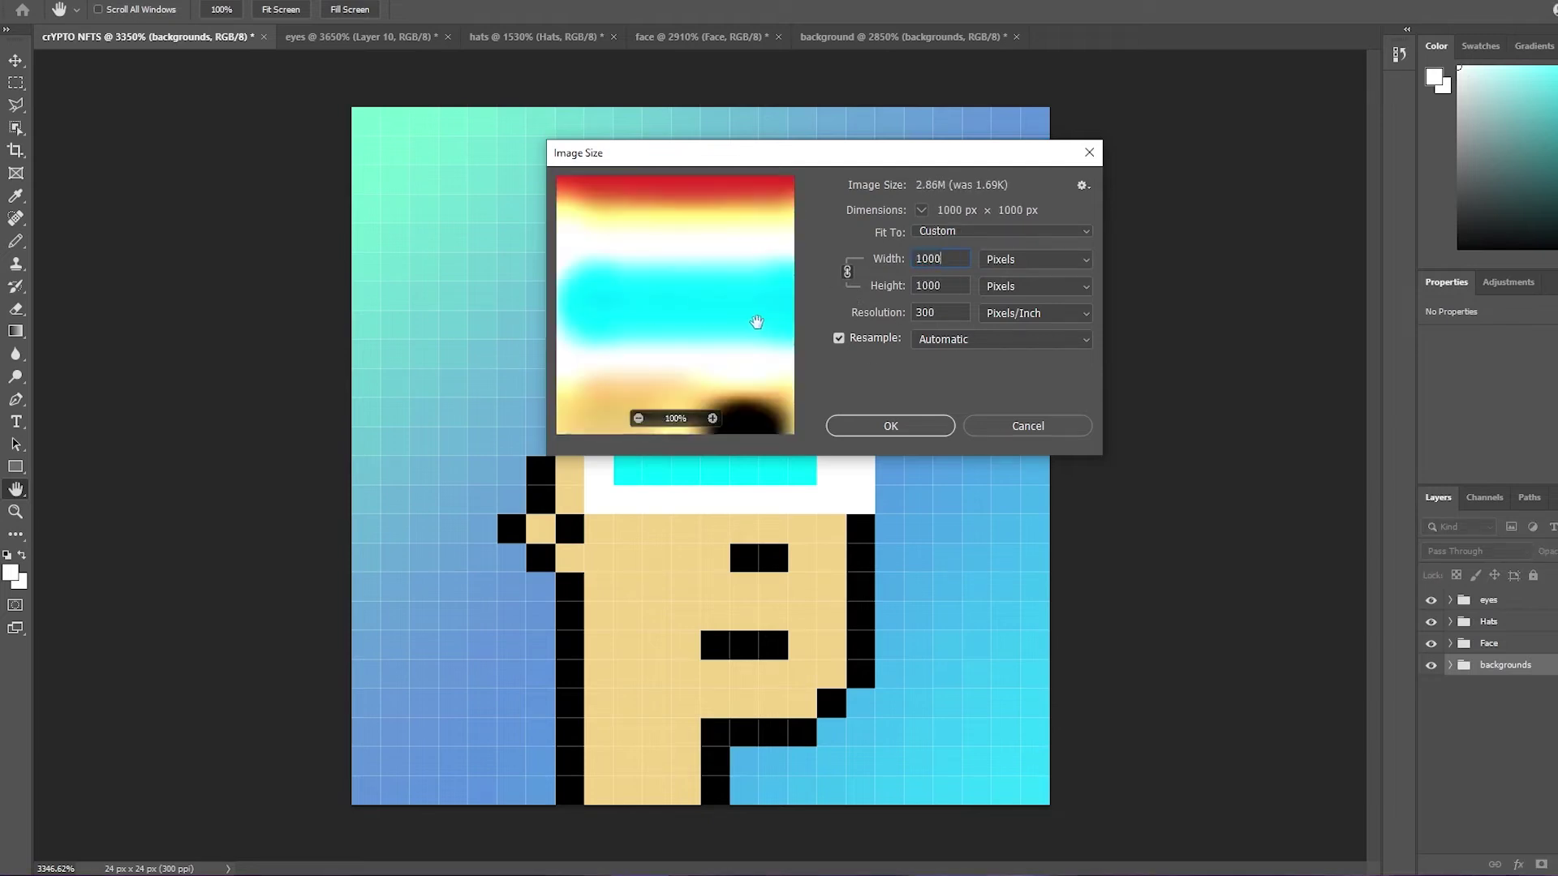
# Set resampling to Nearest Neighbor (hard edges), apply the resize, and check the whole character's sharpness.
pyautogui.click(638, 418)
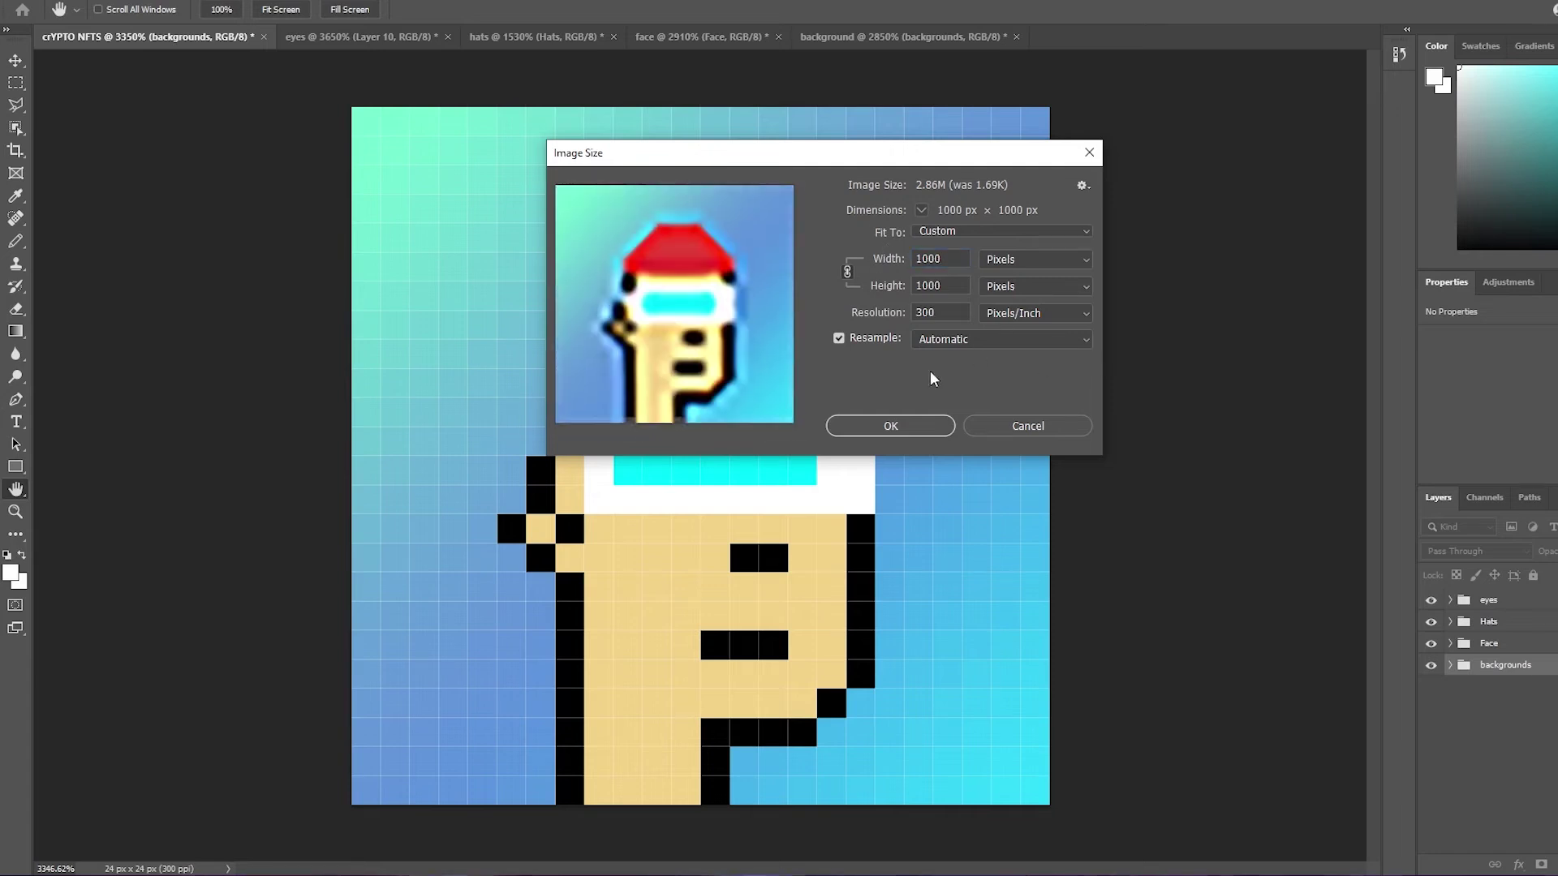
pyautogui.click(937, 345)
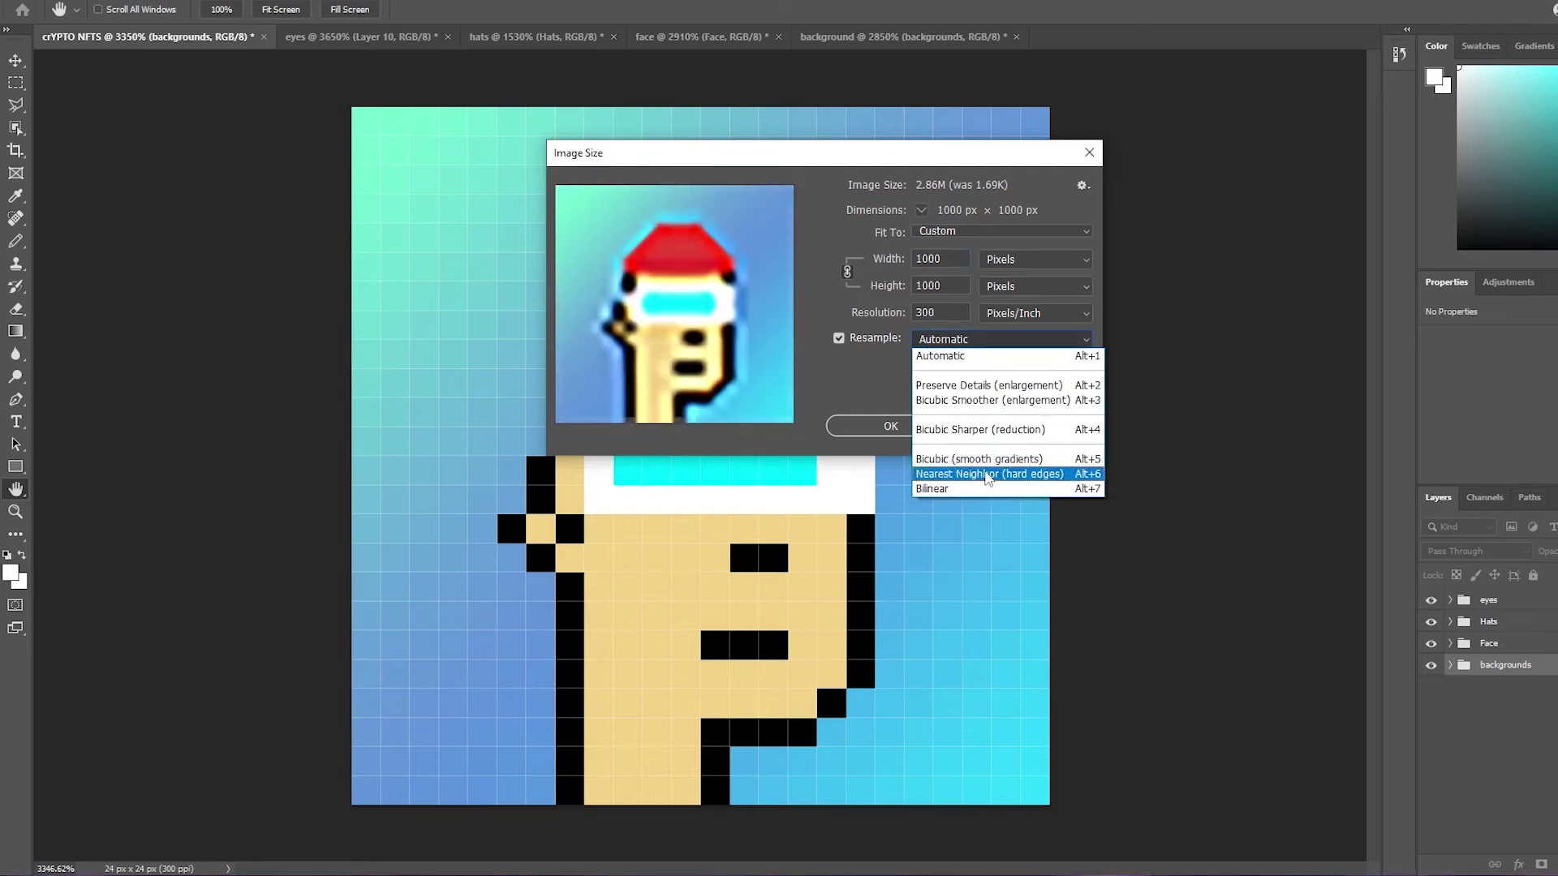
pyautogui.click(988, 475)
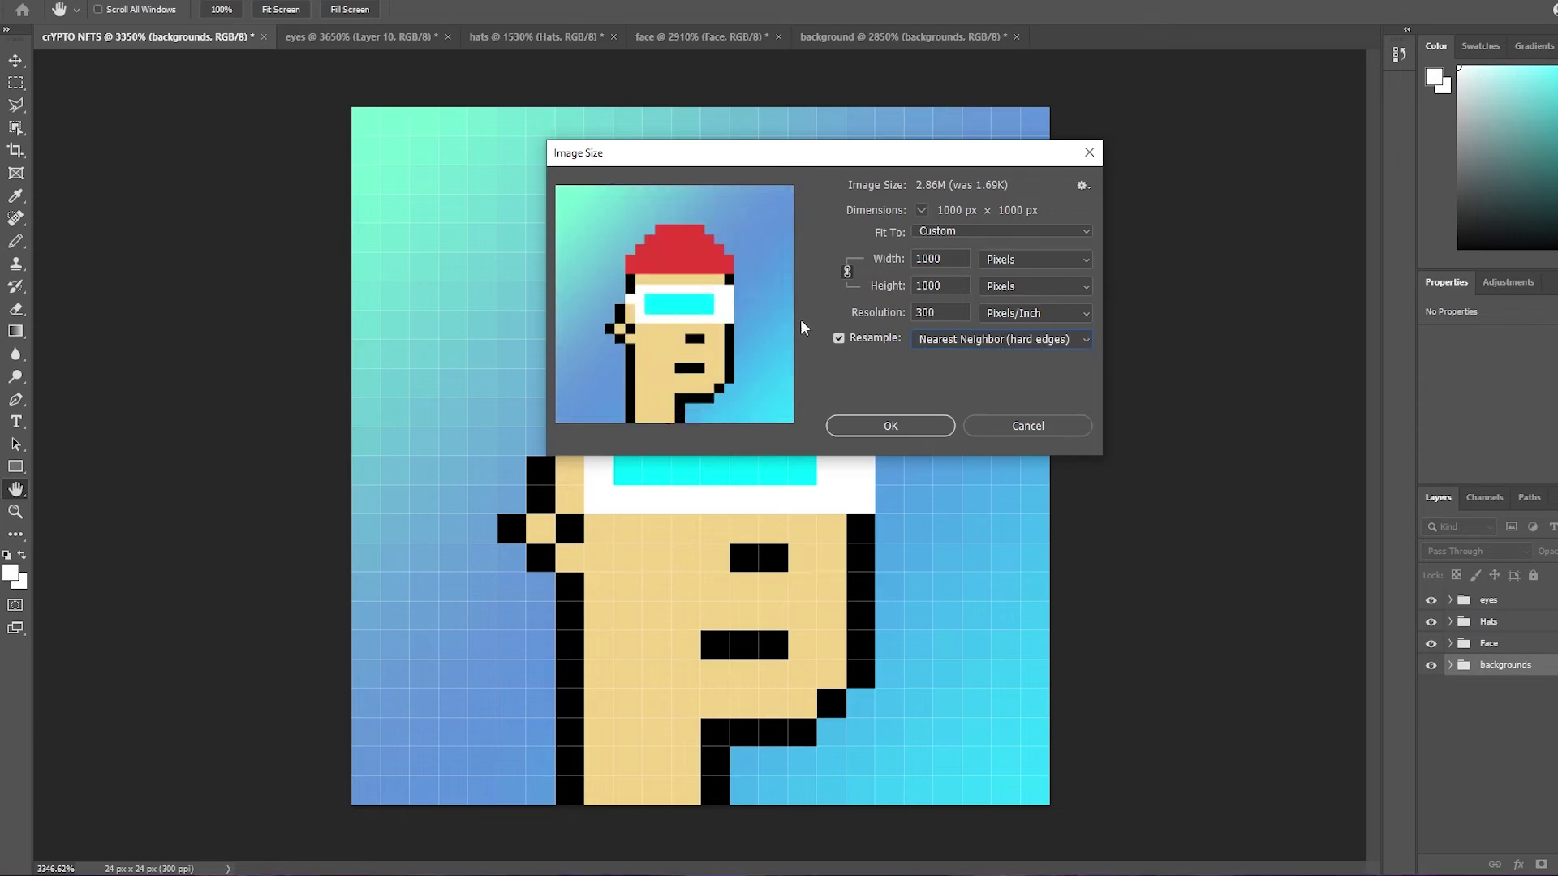
pyautogui.click(890, 426)
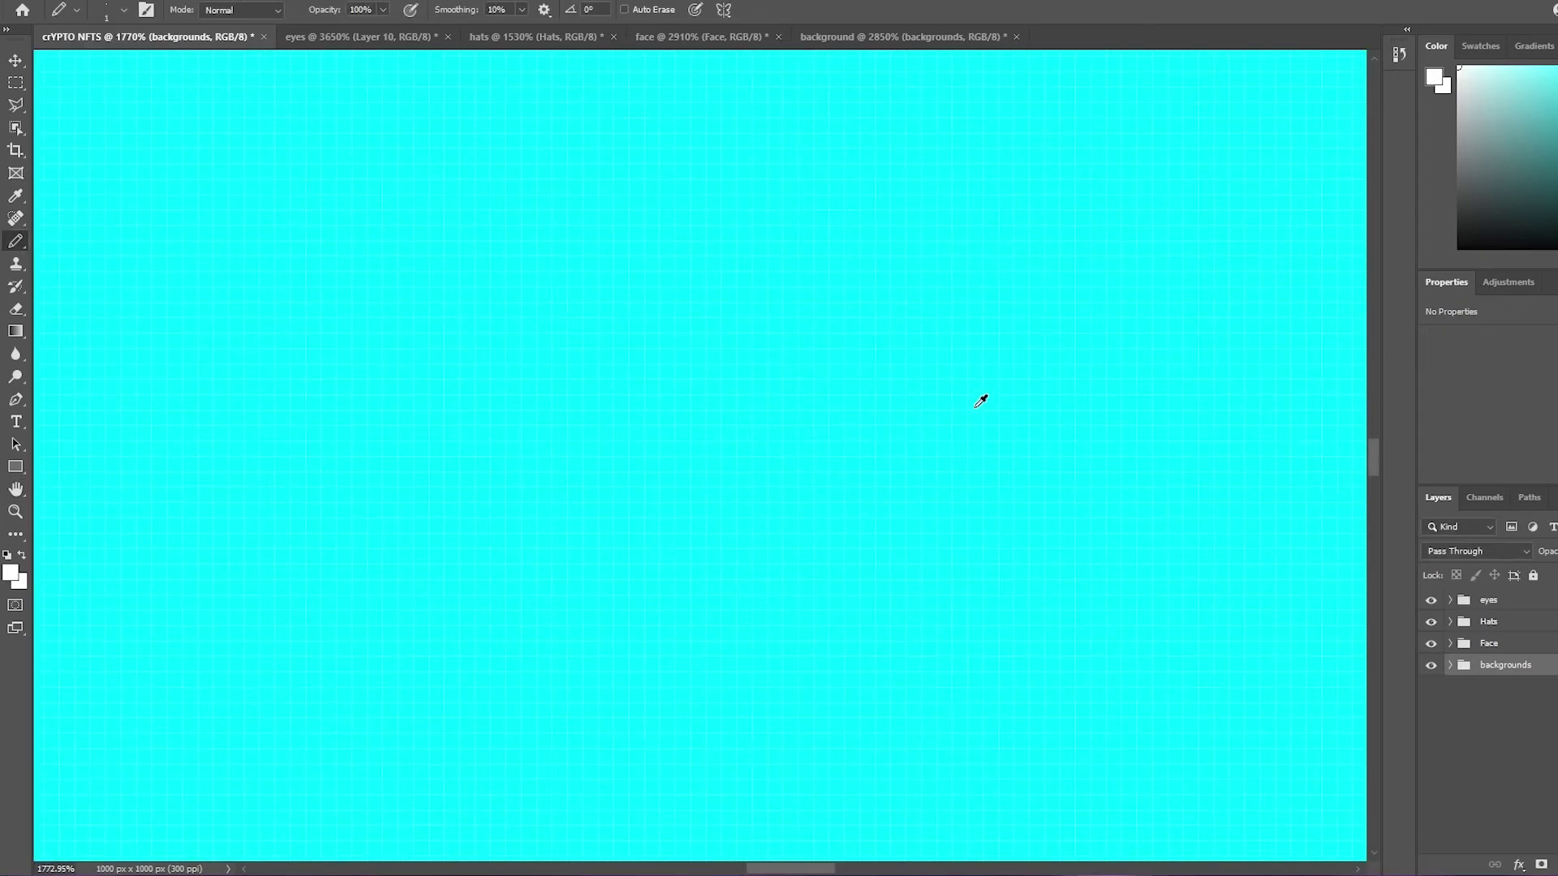
pyautogui.keyDown('alt'); pyautogui.scroll(-10, 975, 408); pyautogui.keyUp('alt')
pyautogui.scroll(-5, 980, 401)
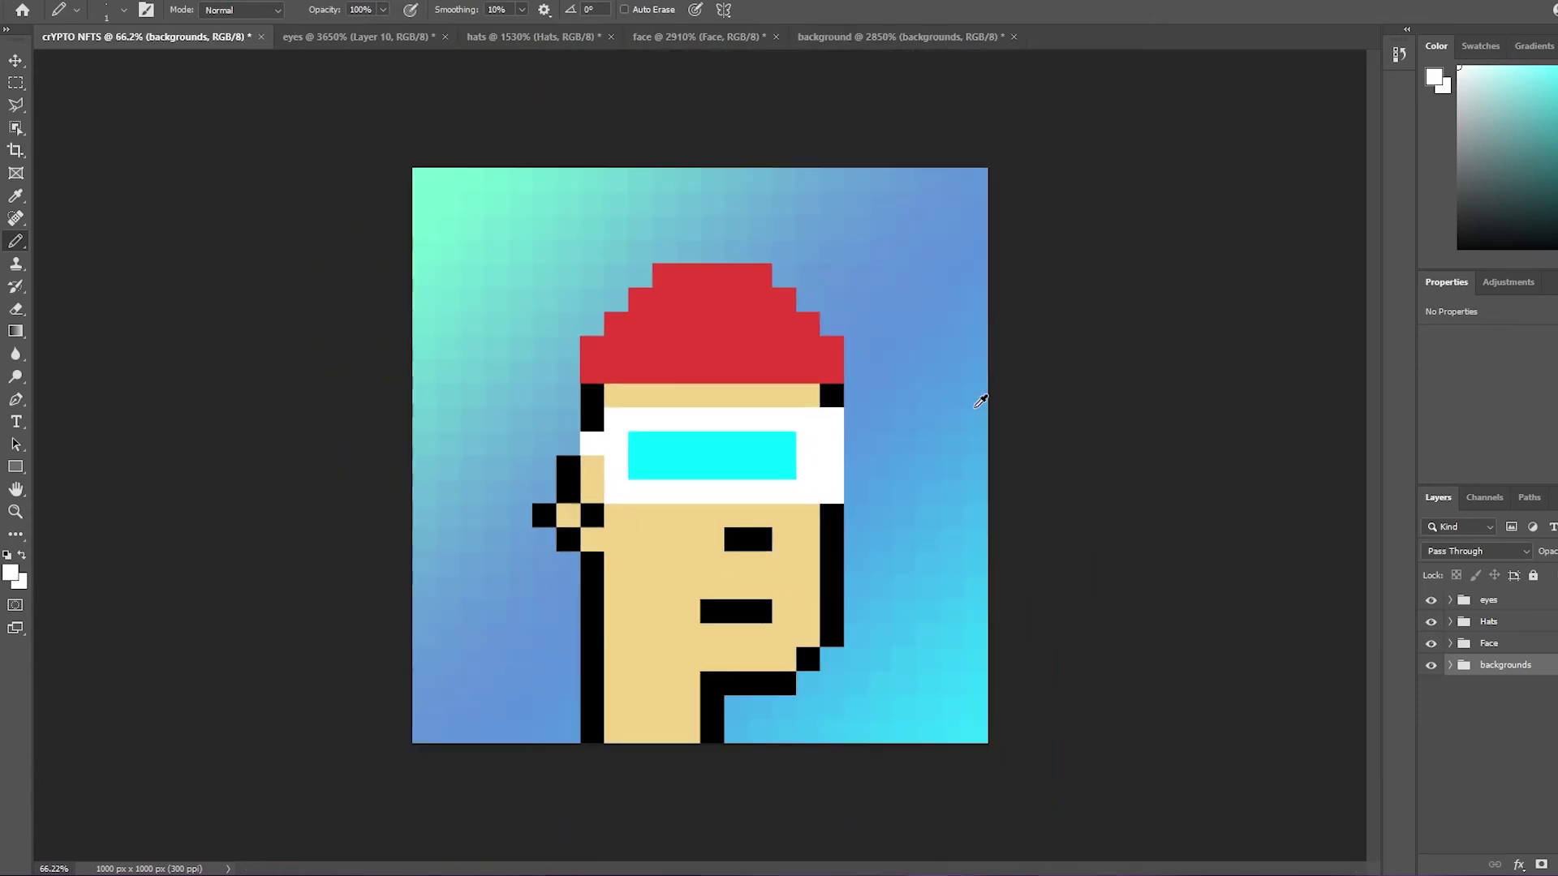
pyautogui.scroll(4, 981, 401)
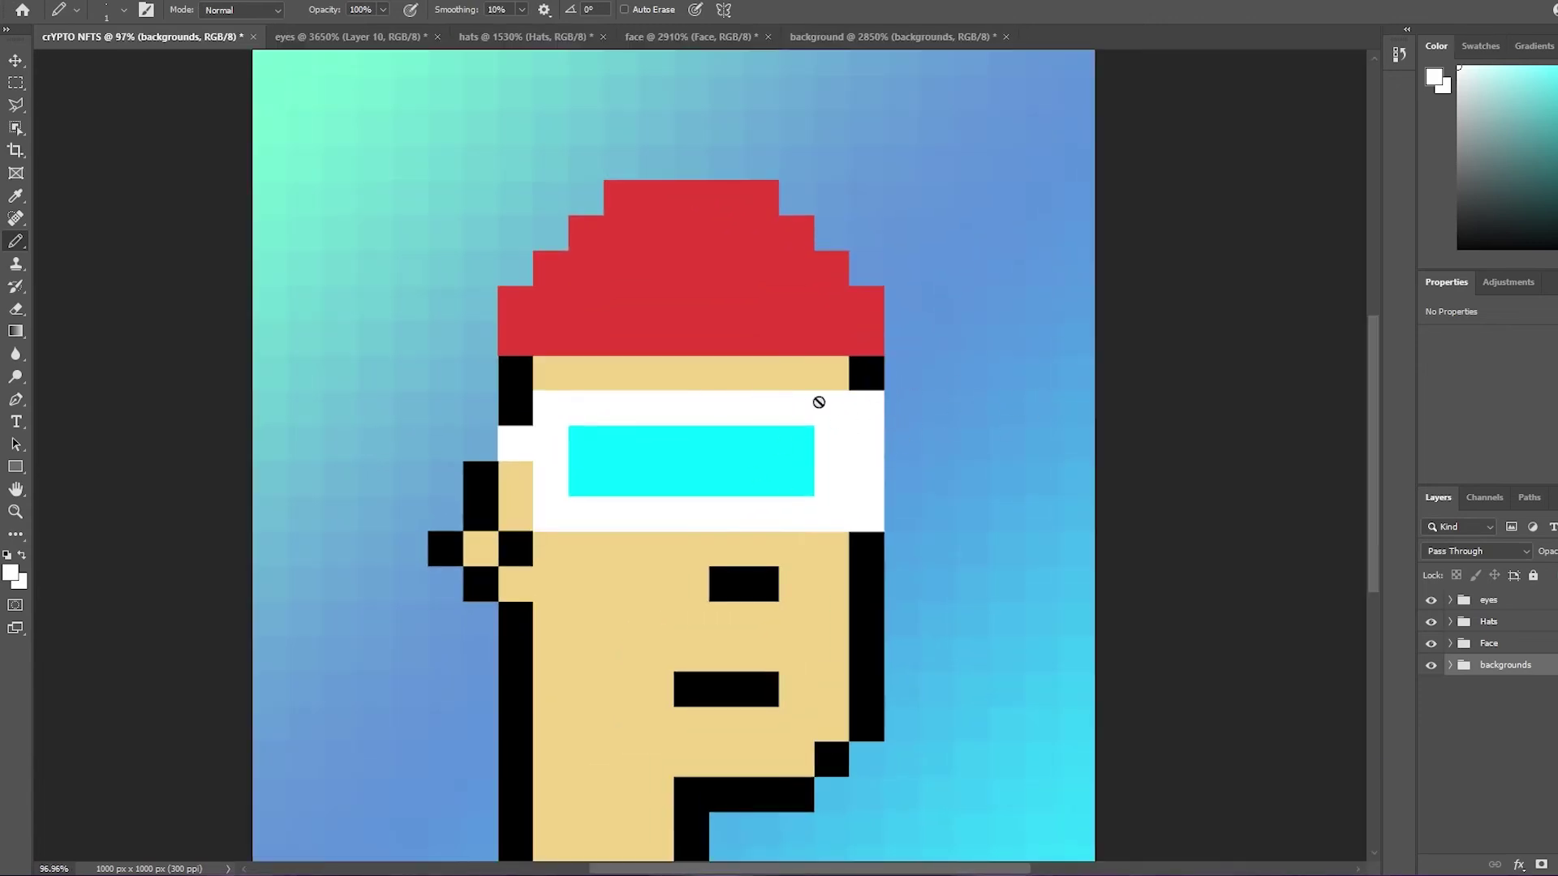
# Resize the eyes document to 1000 x 1000 px with Nearest Neighbor (hard edges) resampling.
pyautogui.click(345, 37)
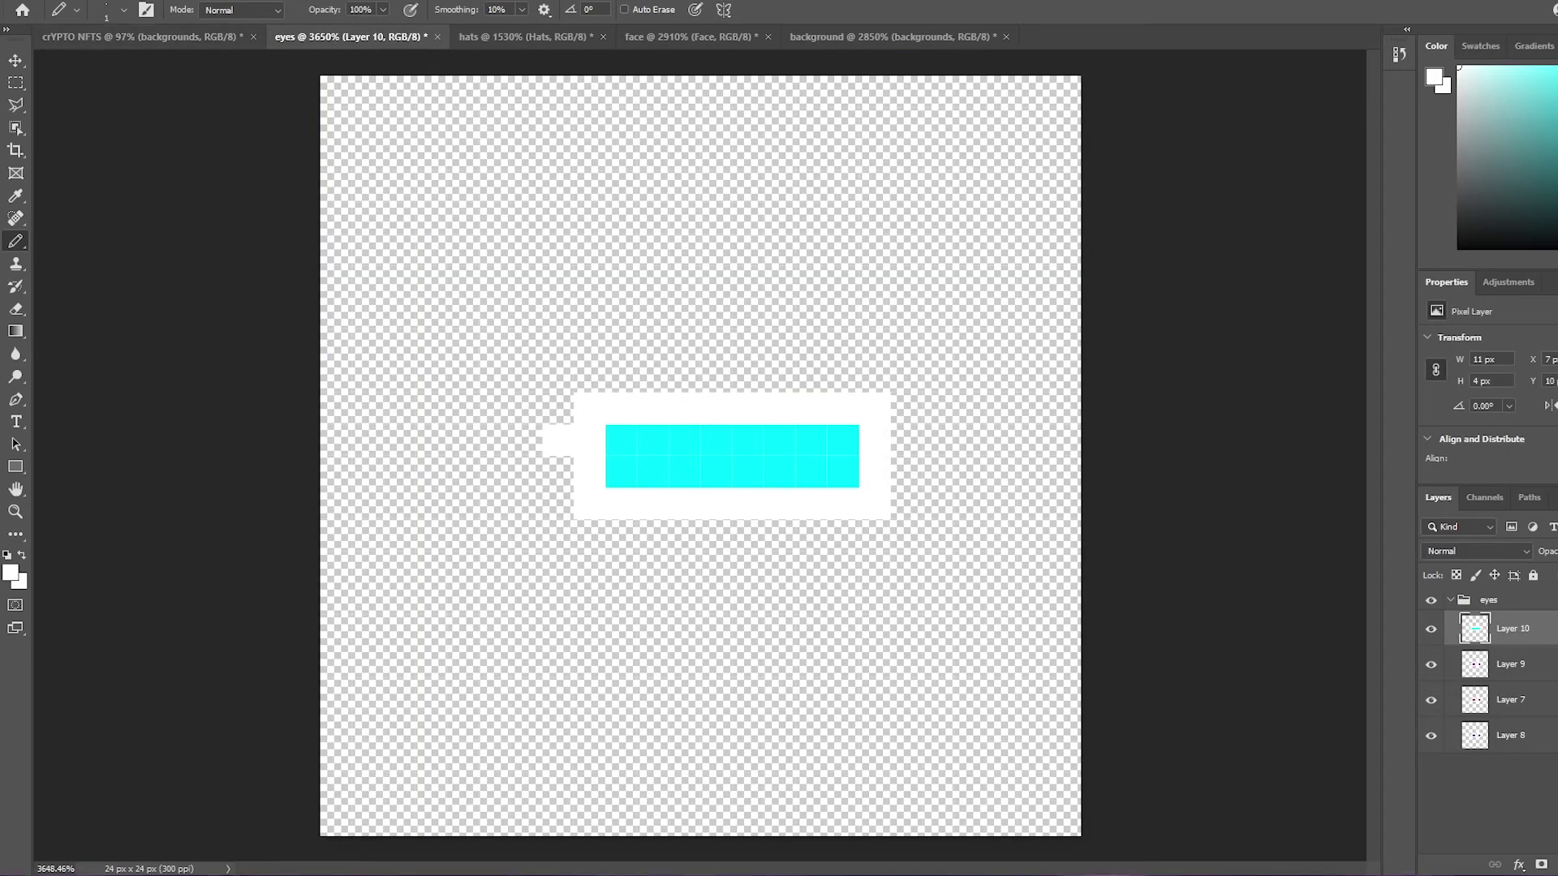
pyautogui.click(34, 1)
pyautogui.click(81, 1)
pyautogui.click(91, 1)
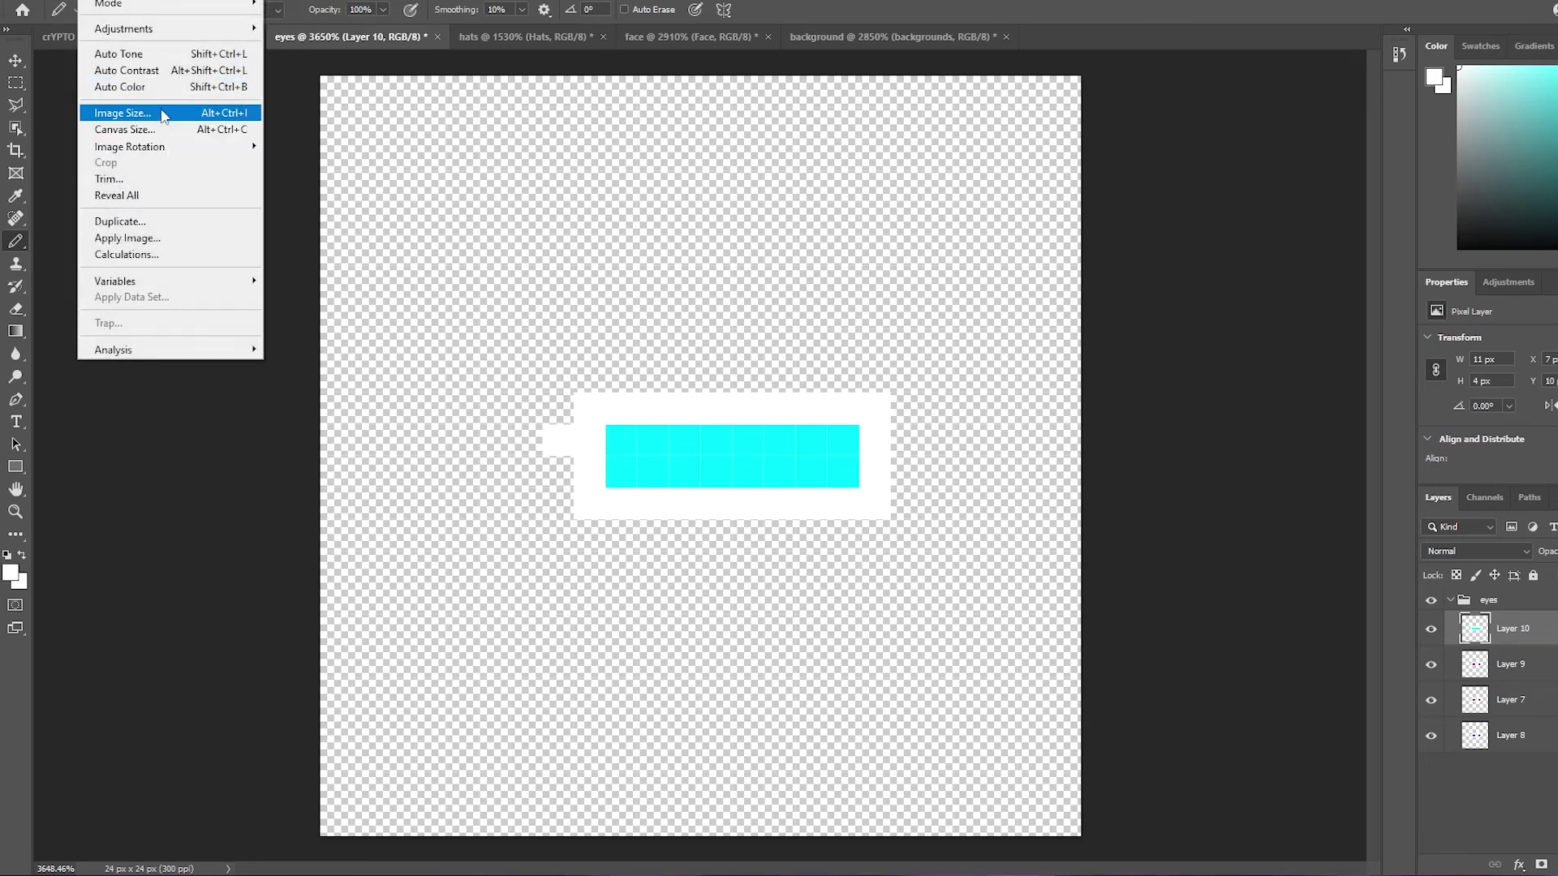
pyautogui.click(160, 113)
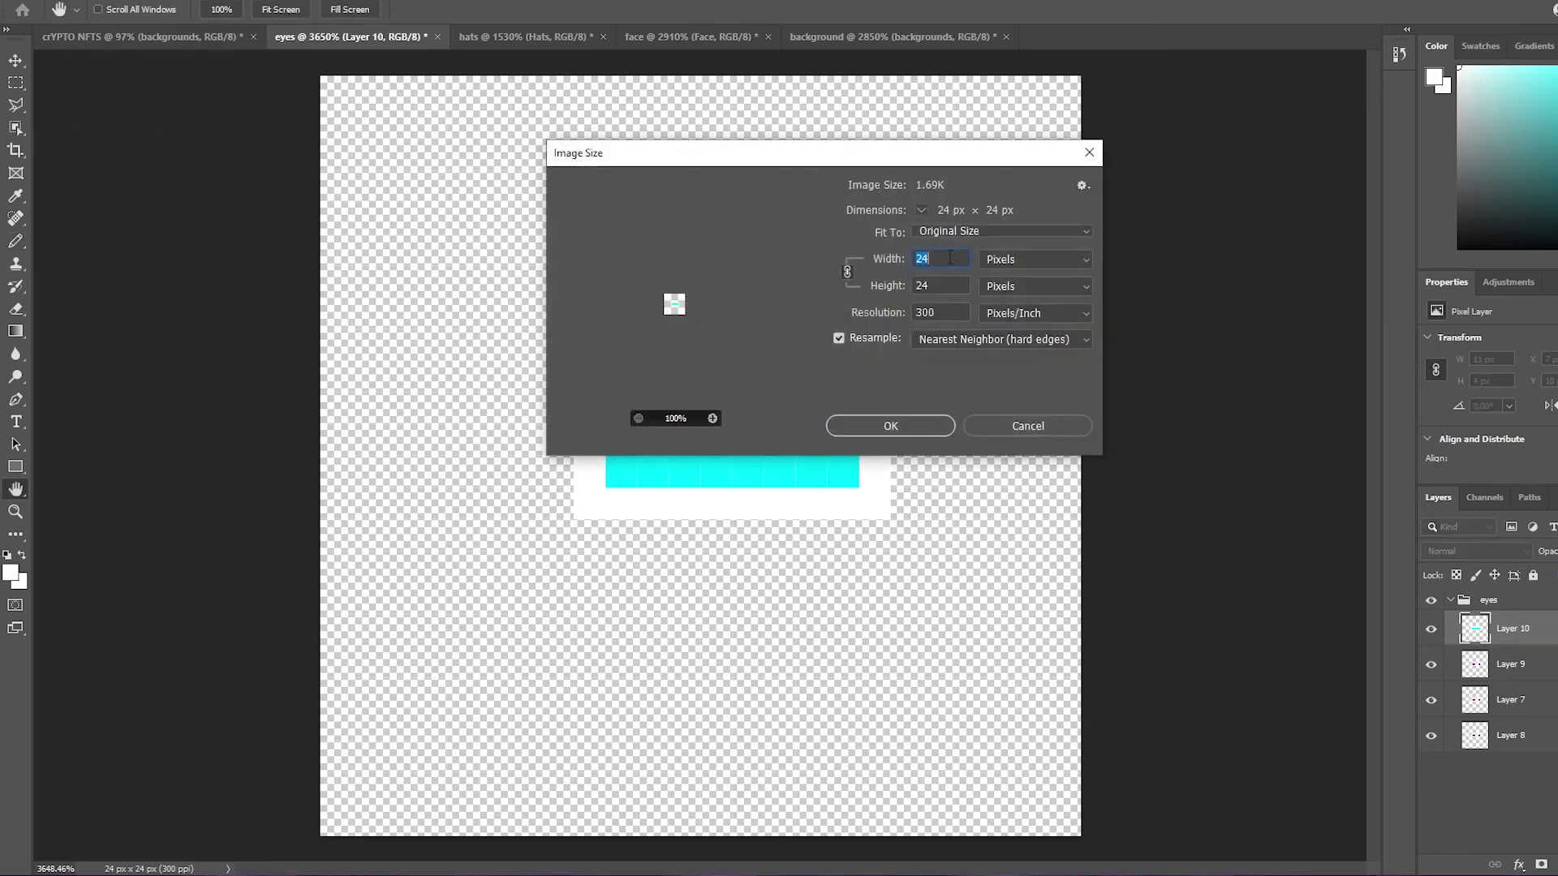
pyautogui.write('0')
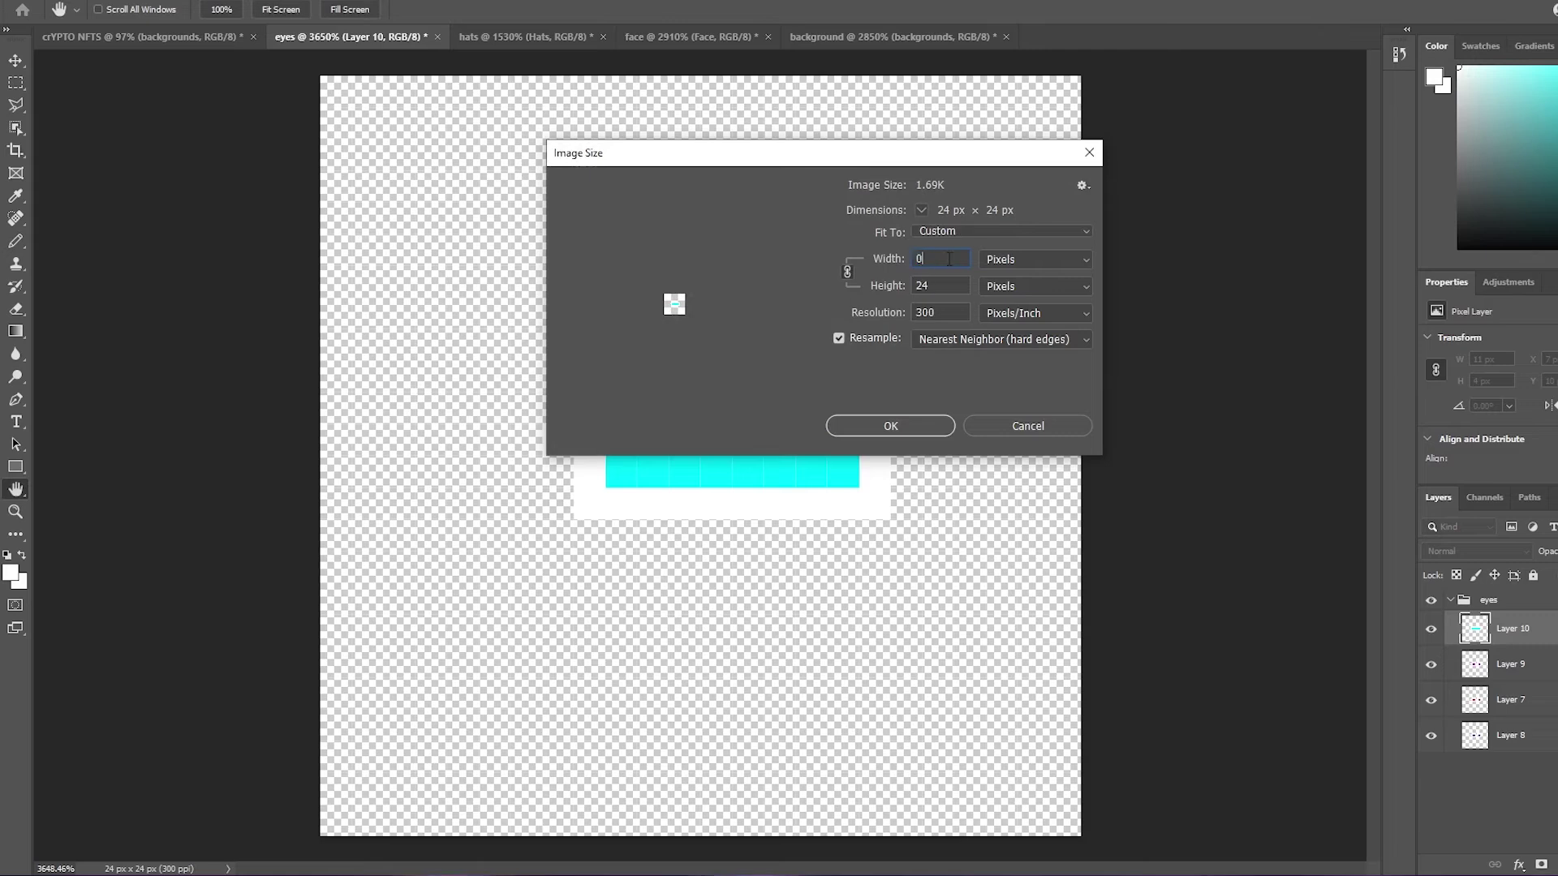
pyautogui.write('1000')
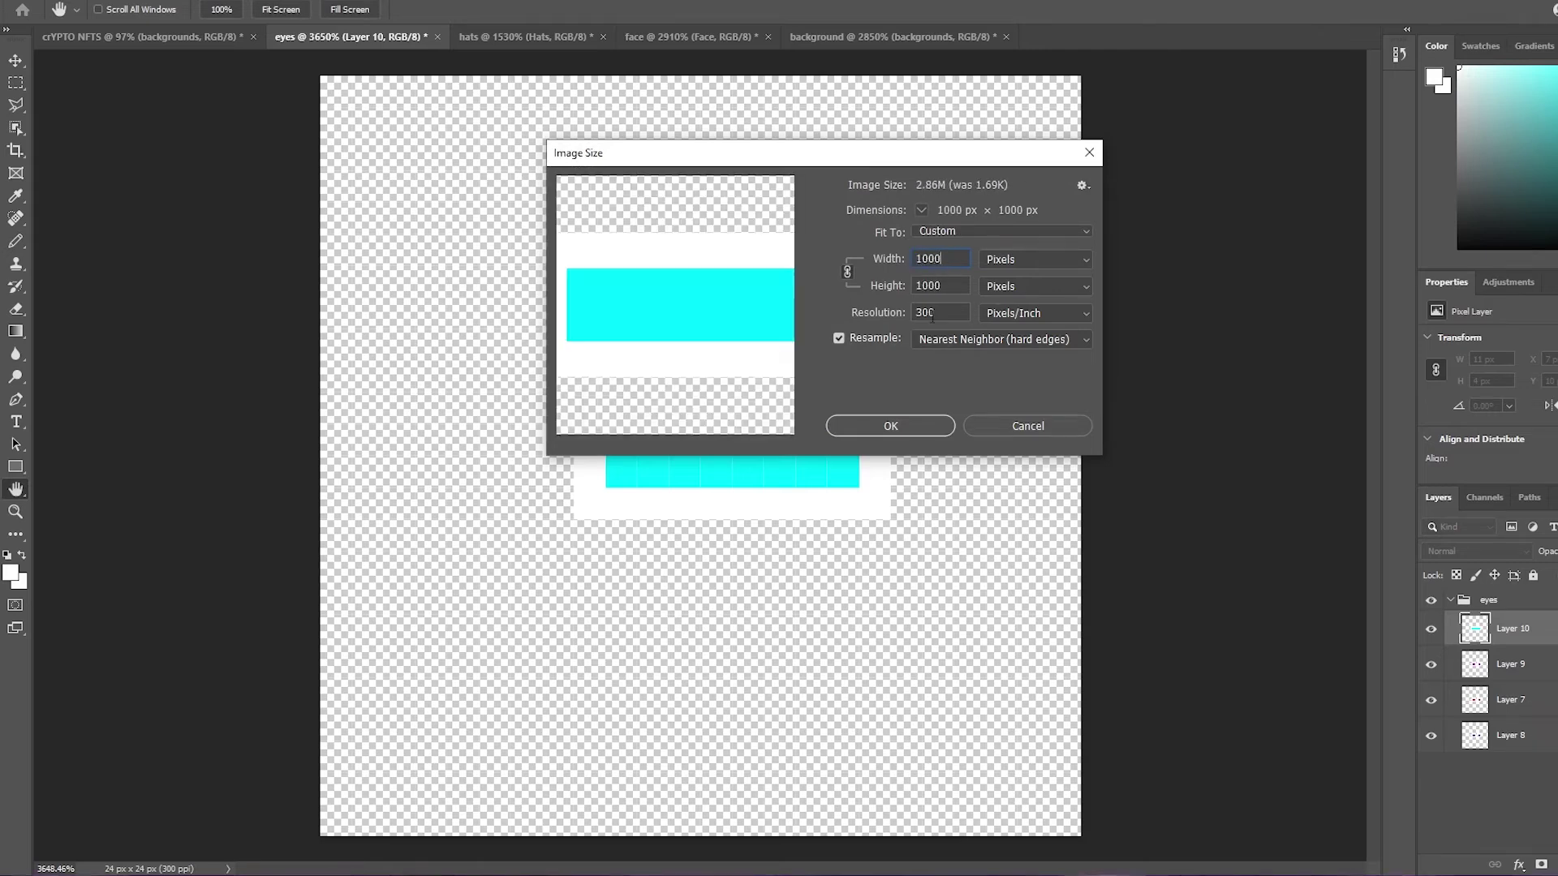
pyautogui.click(898, 427)
# Resize the hats document to 1000 x 1000 px with Nearest Neighbor (hard edges) resampling.
pyautogui.click(523, 34)
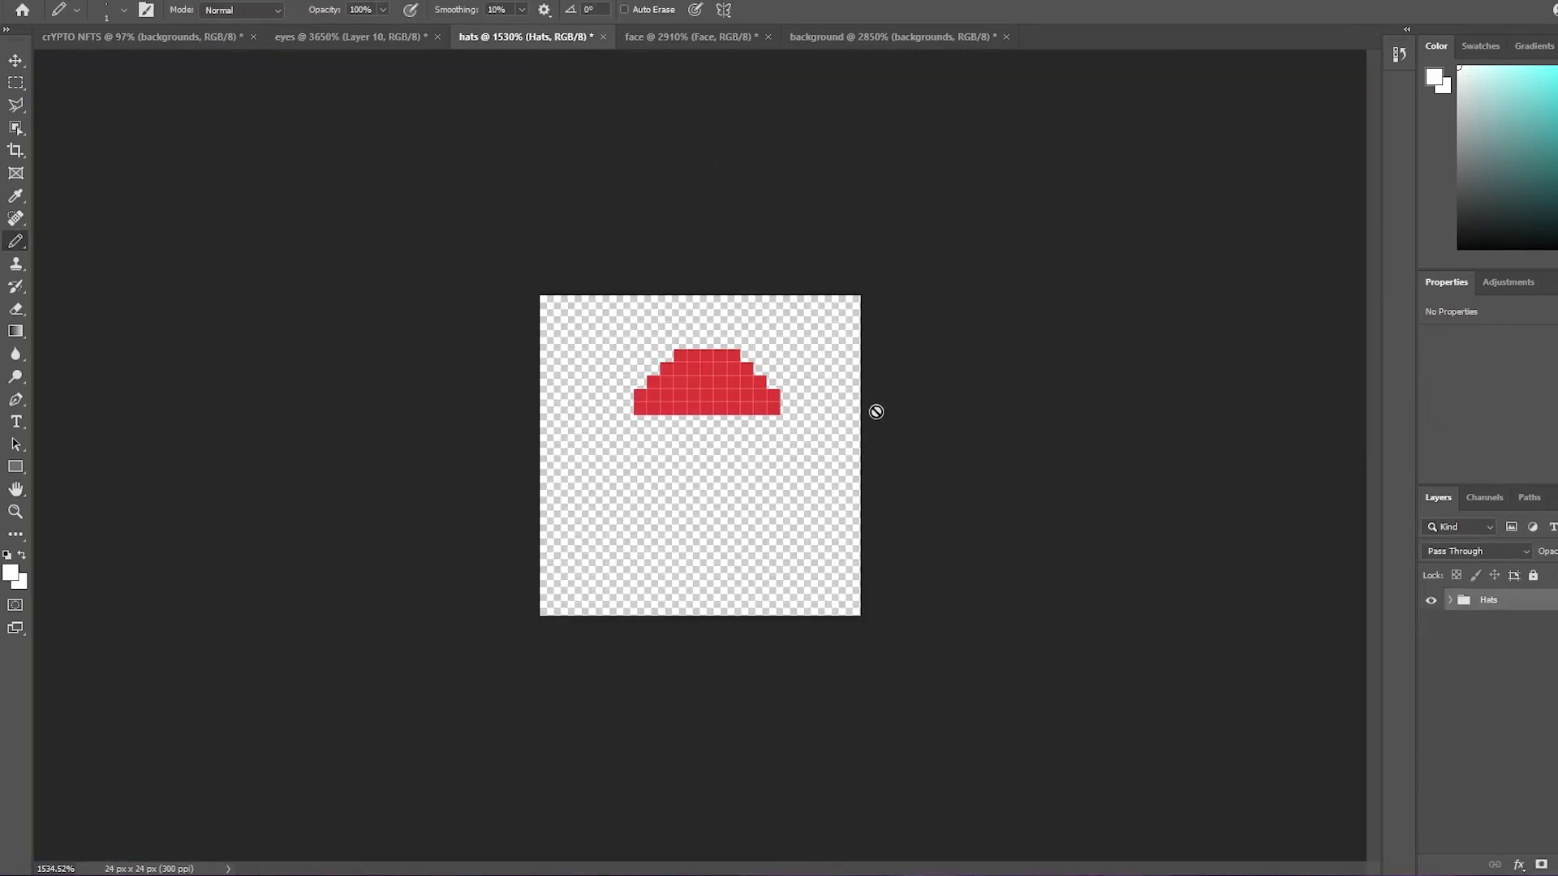
pyautogui.hotkey('ctrl', 'alt', 'i')
pyautogui.write('1000')
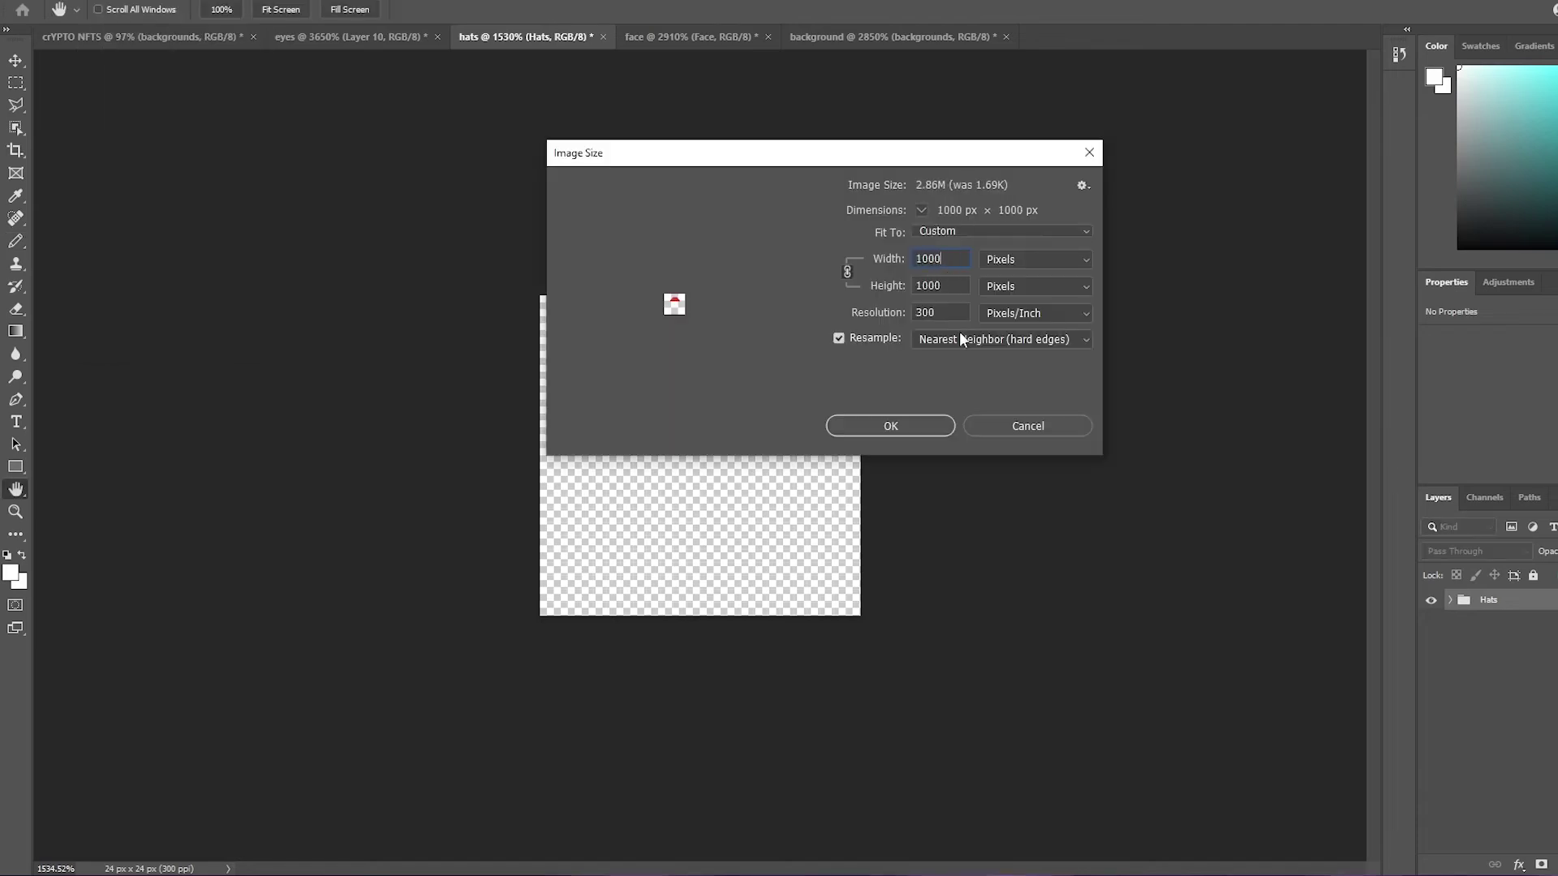
pyautogui.click(933, 427)
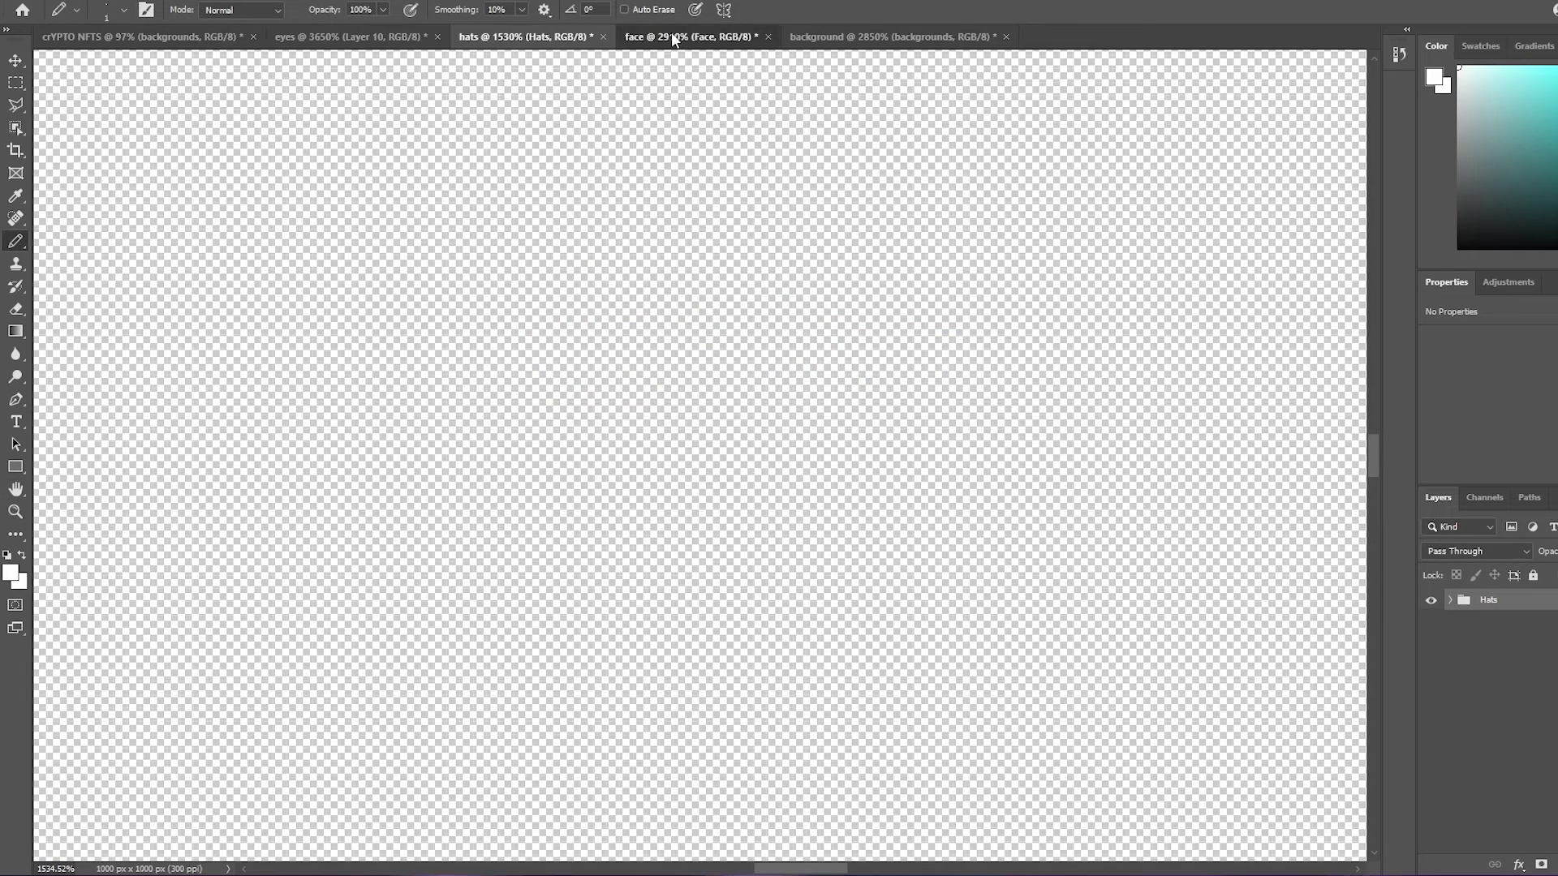
# Resize the face document to a width of 1000 px with Nearest Neighbor (hard edges) resampling.
pyautogui.click(670, 34)
pyautogui.click(147, 113)
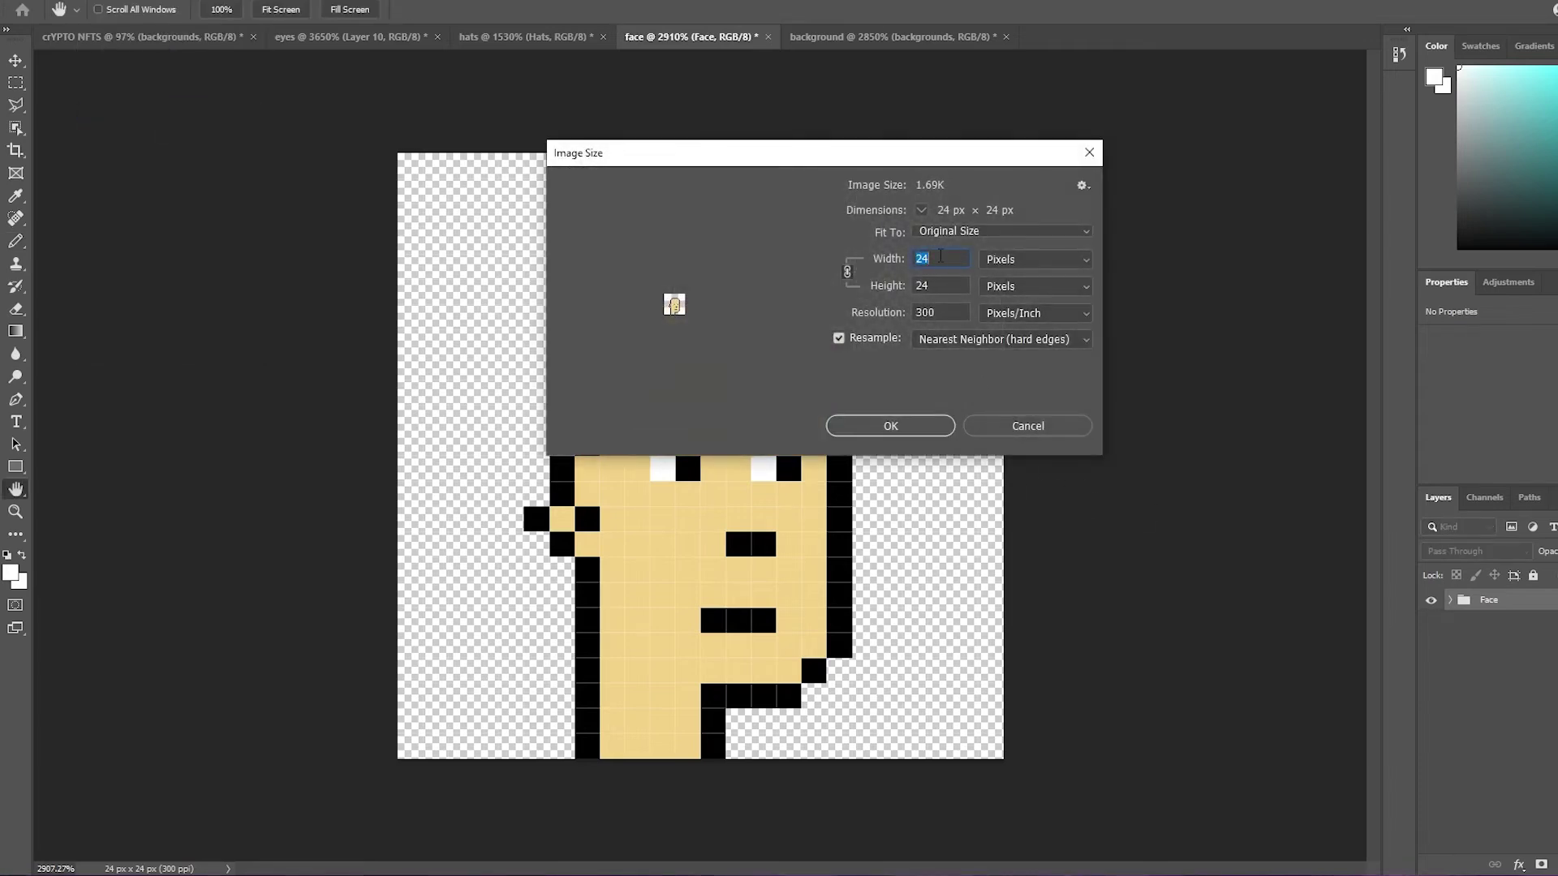
pyautogui.write('1000')
pyautogui.click(923, 426)
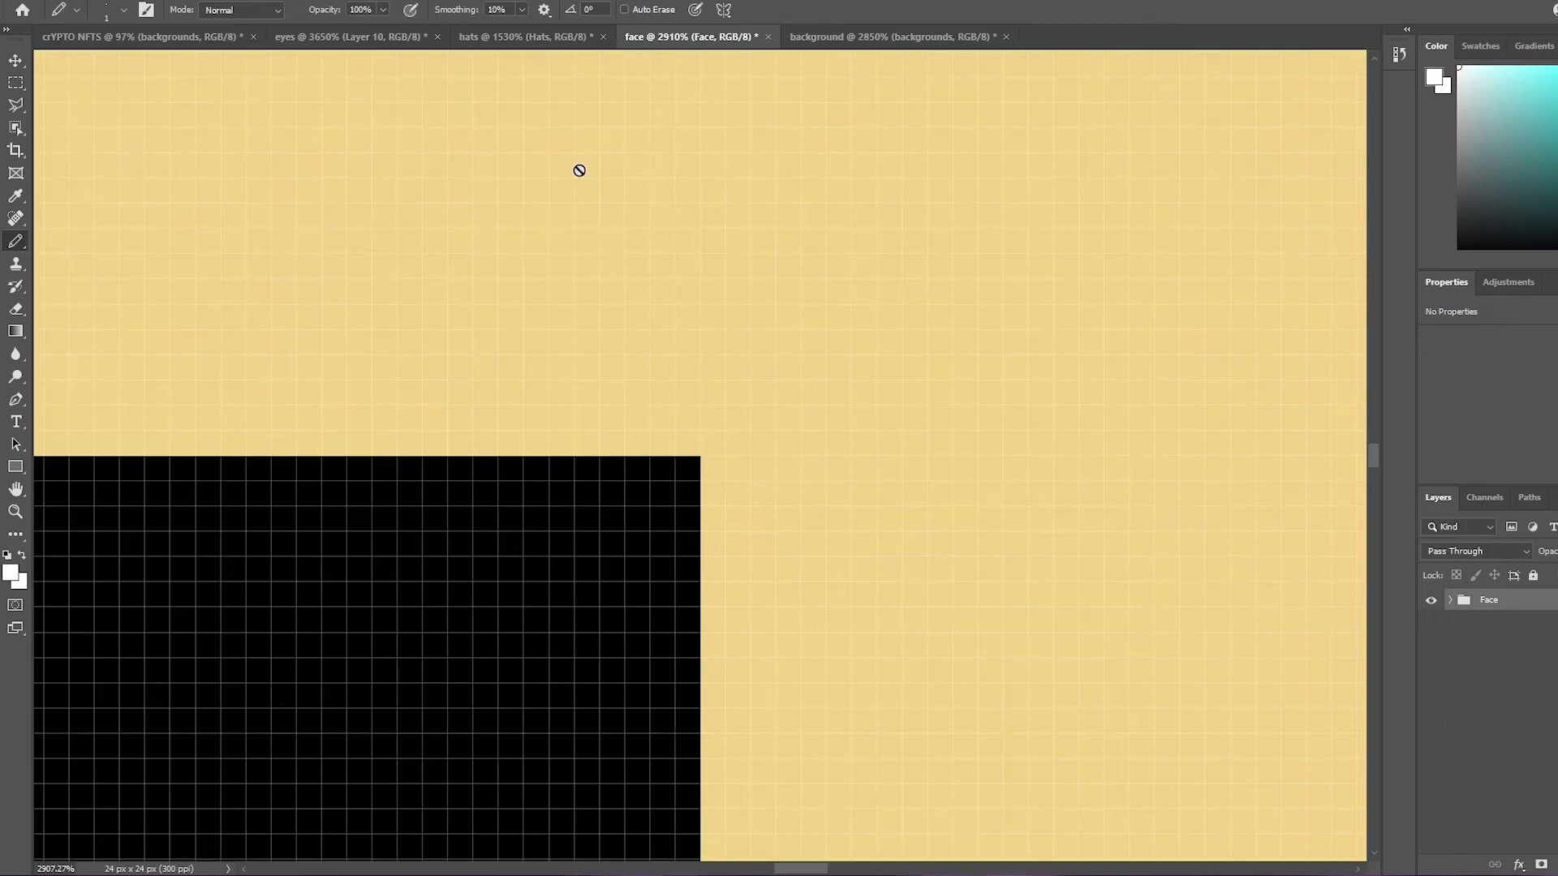
# Resize the background document to 1000 x 1000 px with Nearest Neighbor (hard edges) resampling and check the full canvas.
pyautogui.hotkey('ctrl', 'Tab')
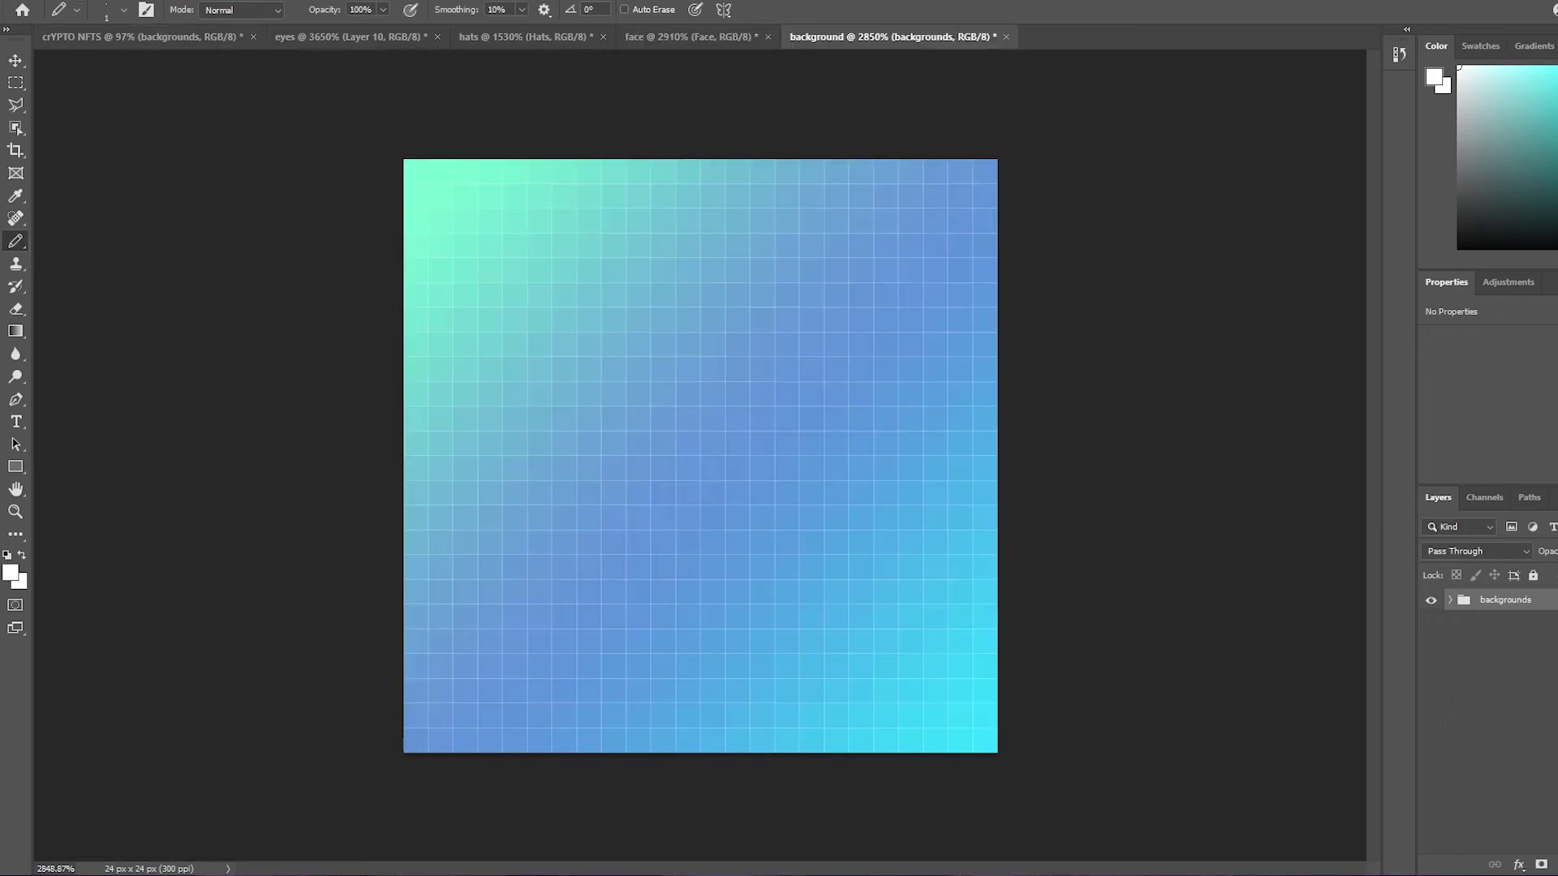
pyautogui.click(89, 3)
pyautogui.click(141, 123)
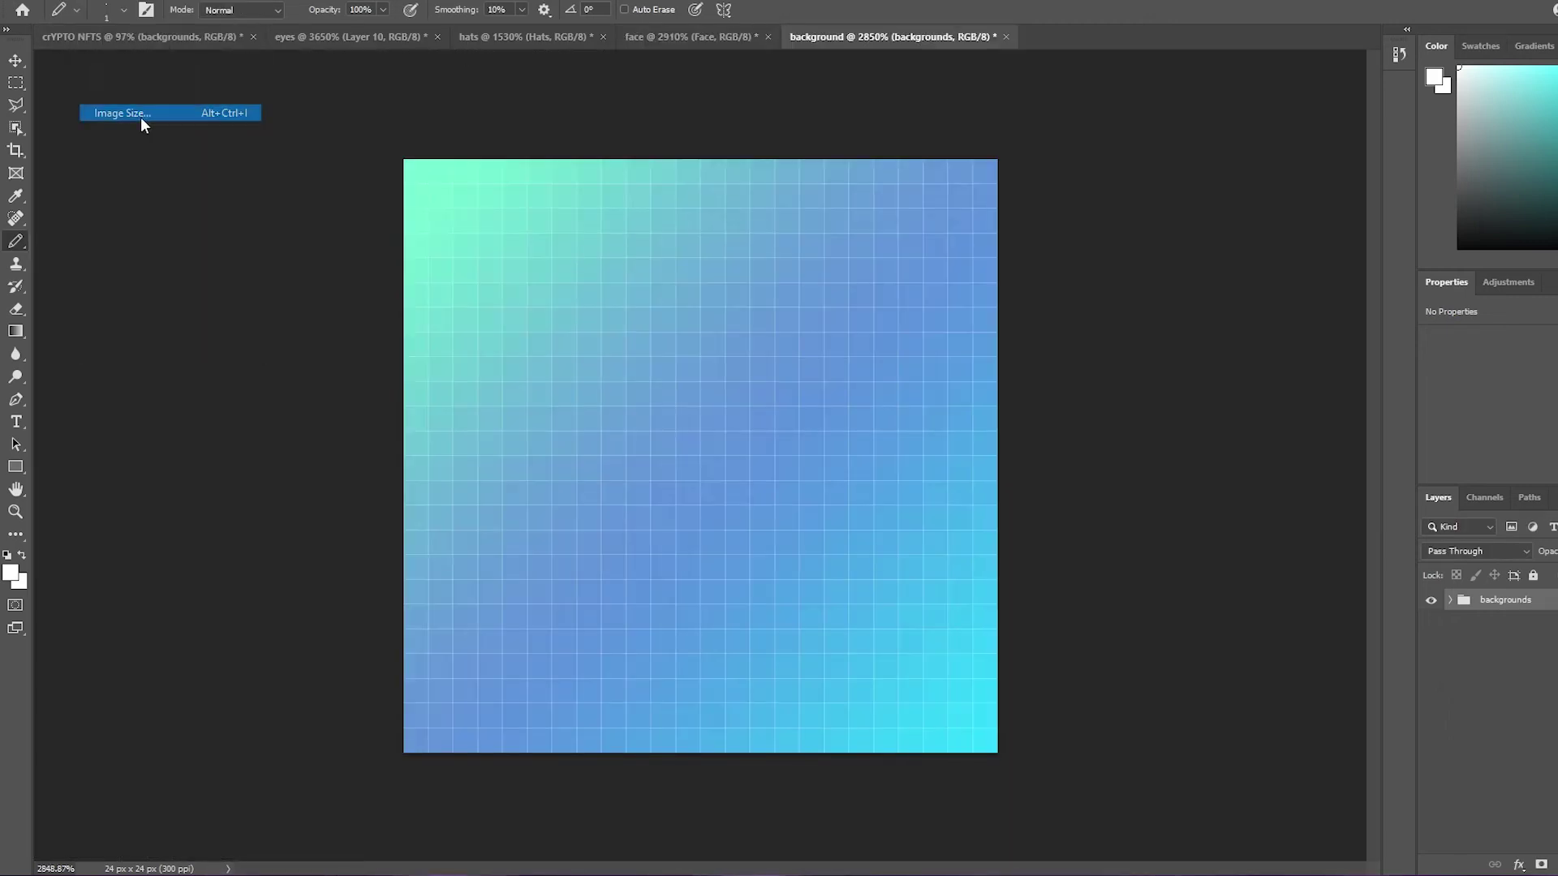
pyautogui.write('1000')
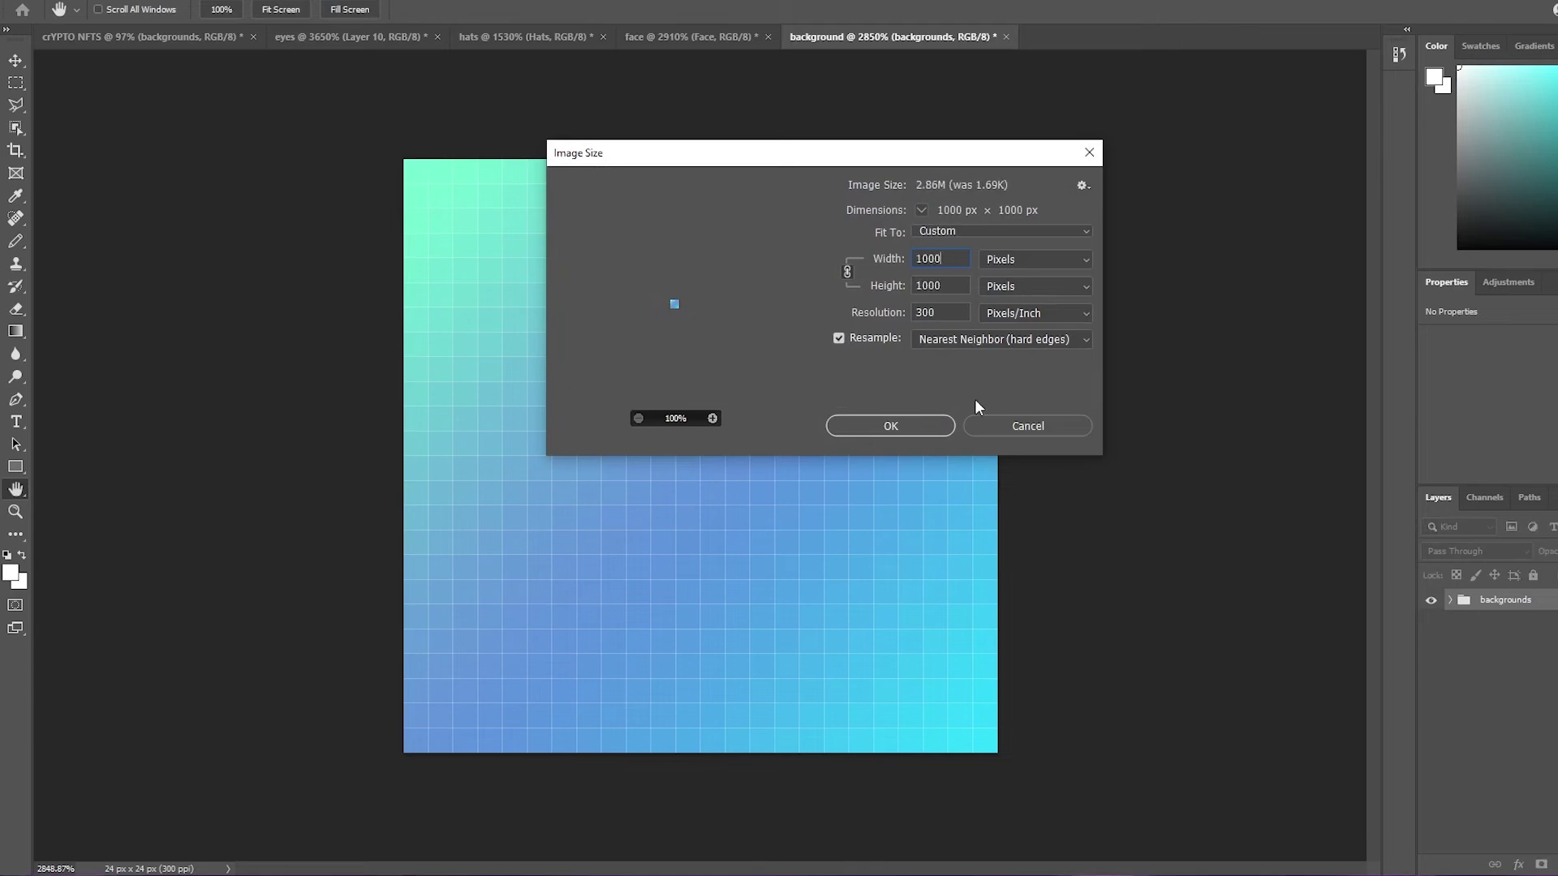
pyautogui.click(904, 422)
pyautogui.press('b')
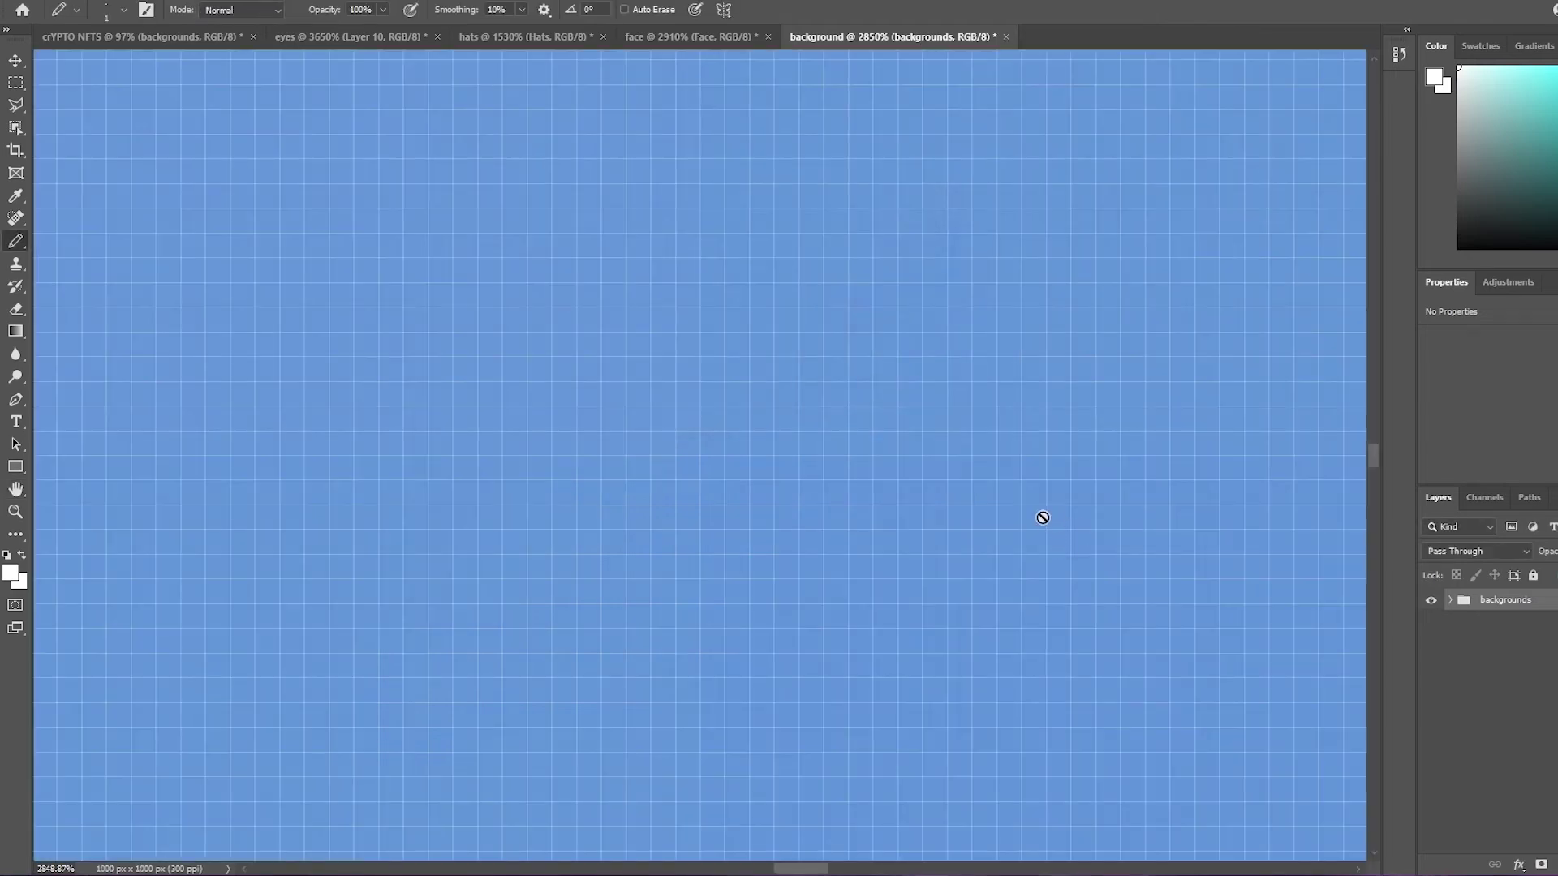
pyautogui.keyDown('alt'); pyautogui.scroll(-10, 1026, 522); pyautogui.keyUp('alt')
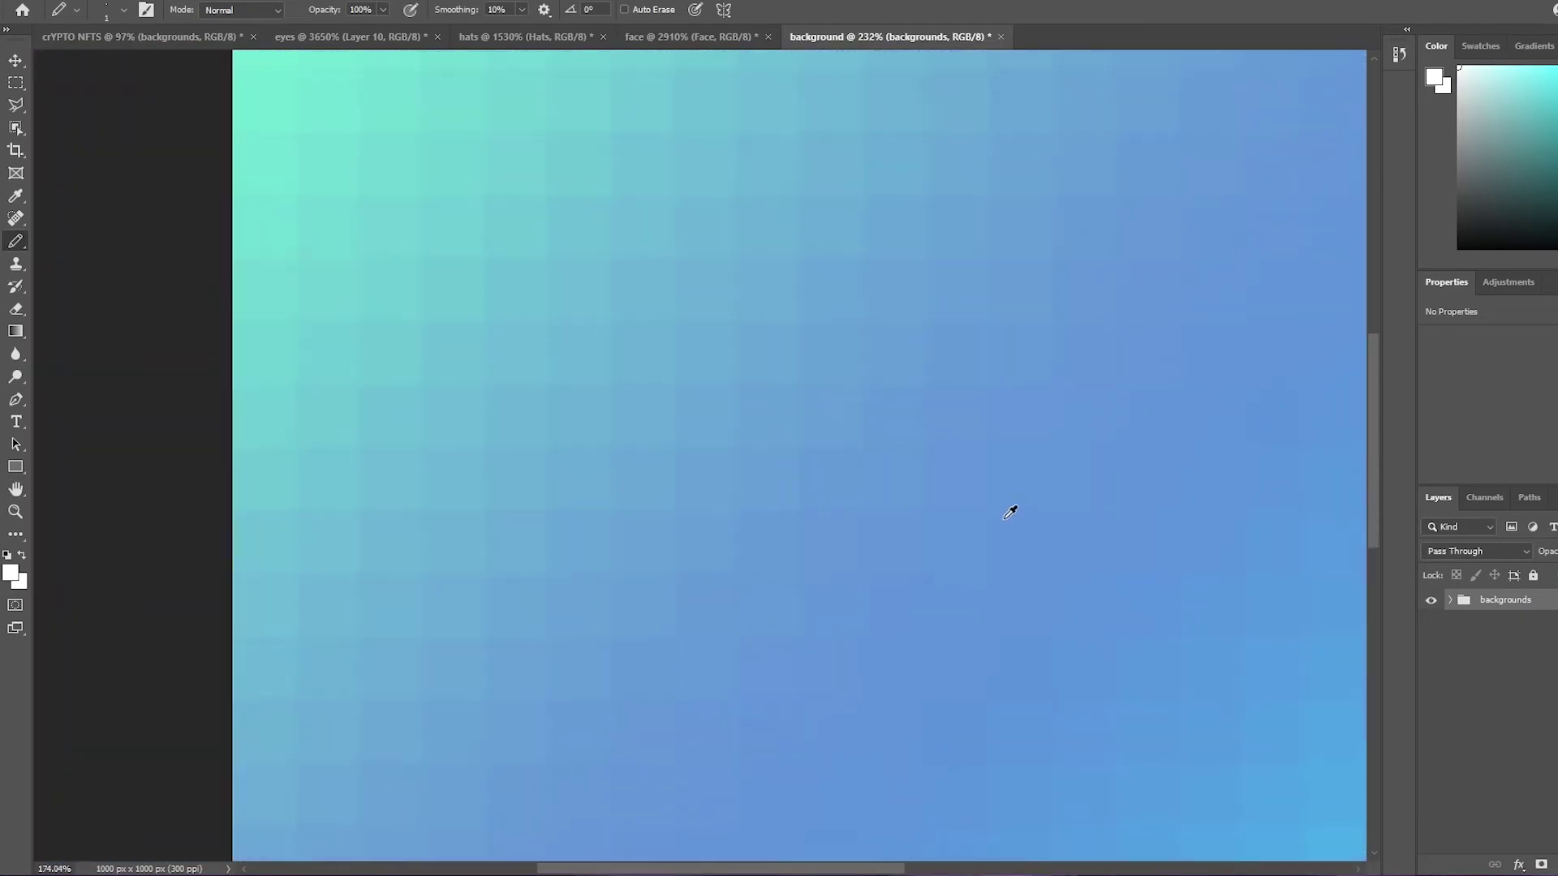
pyautogui.scroll(-4, 1011, 512)
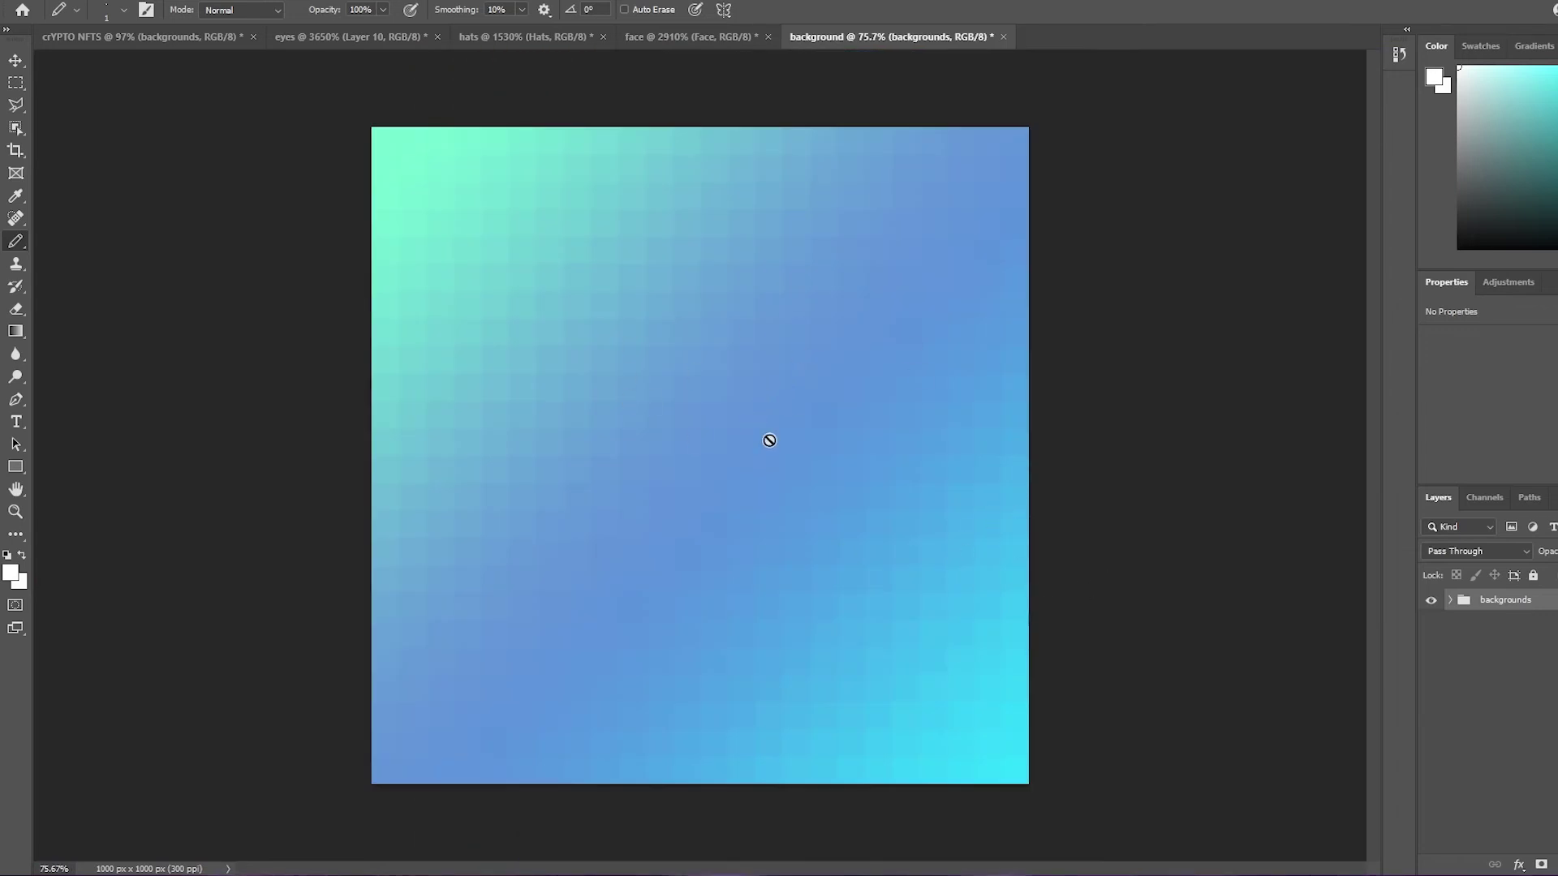
# Review the eyes document at full canvas size by hiding all four eye layers and showing them again.
pyautogui.click(381, 44)
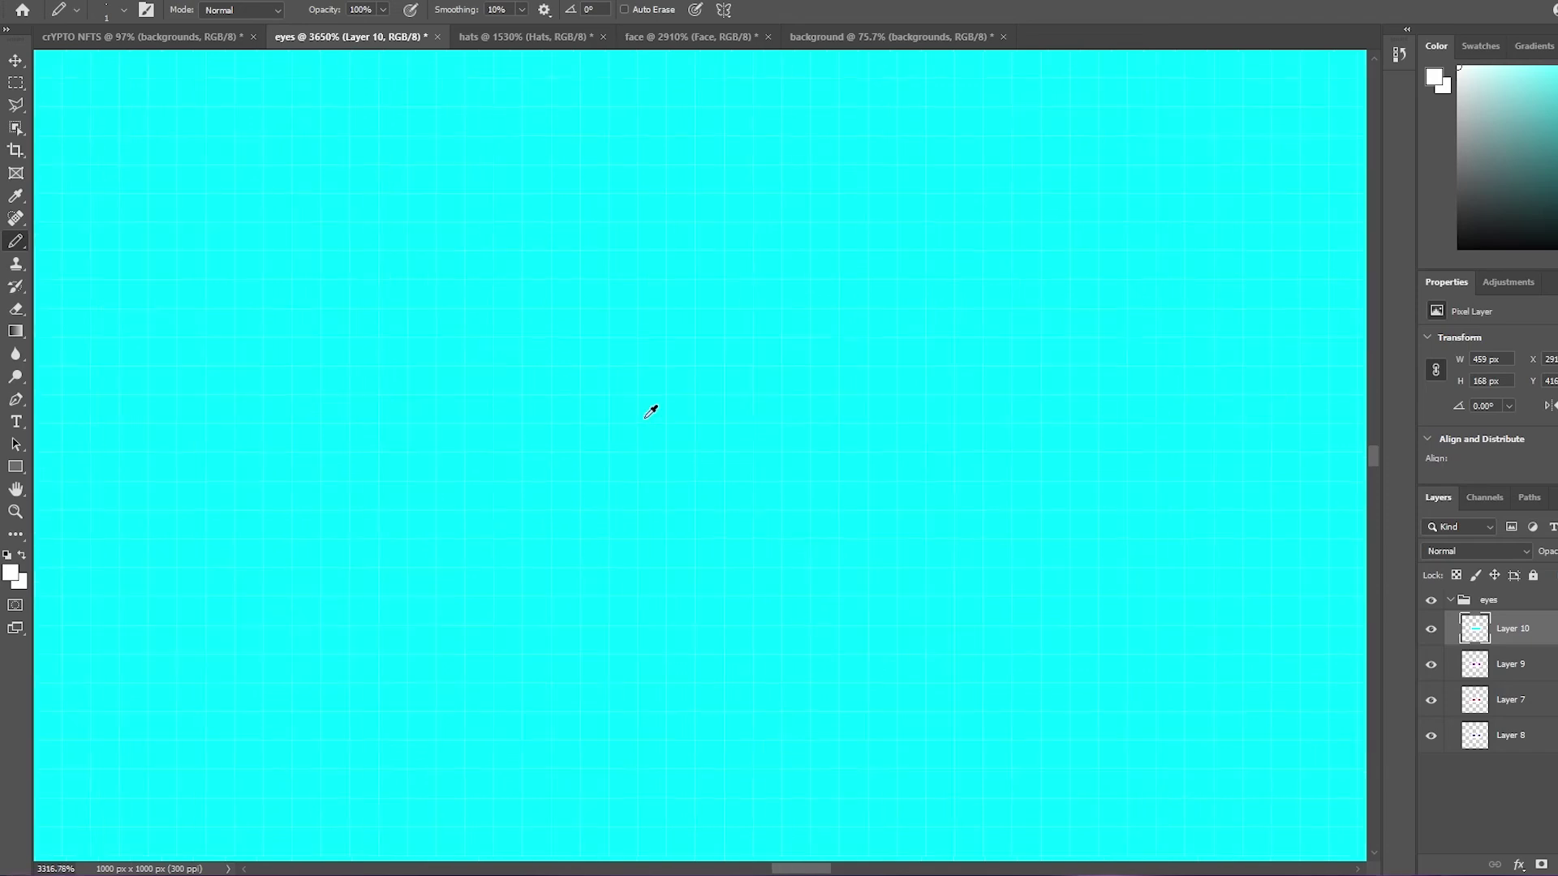
pyautogui.scroll(-10, 675, 417)
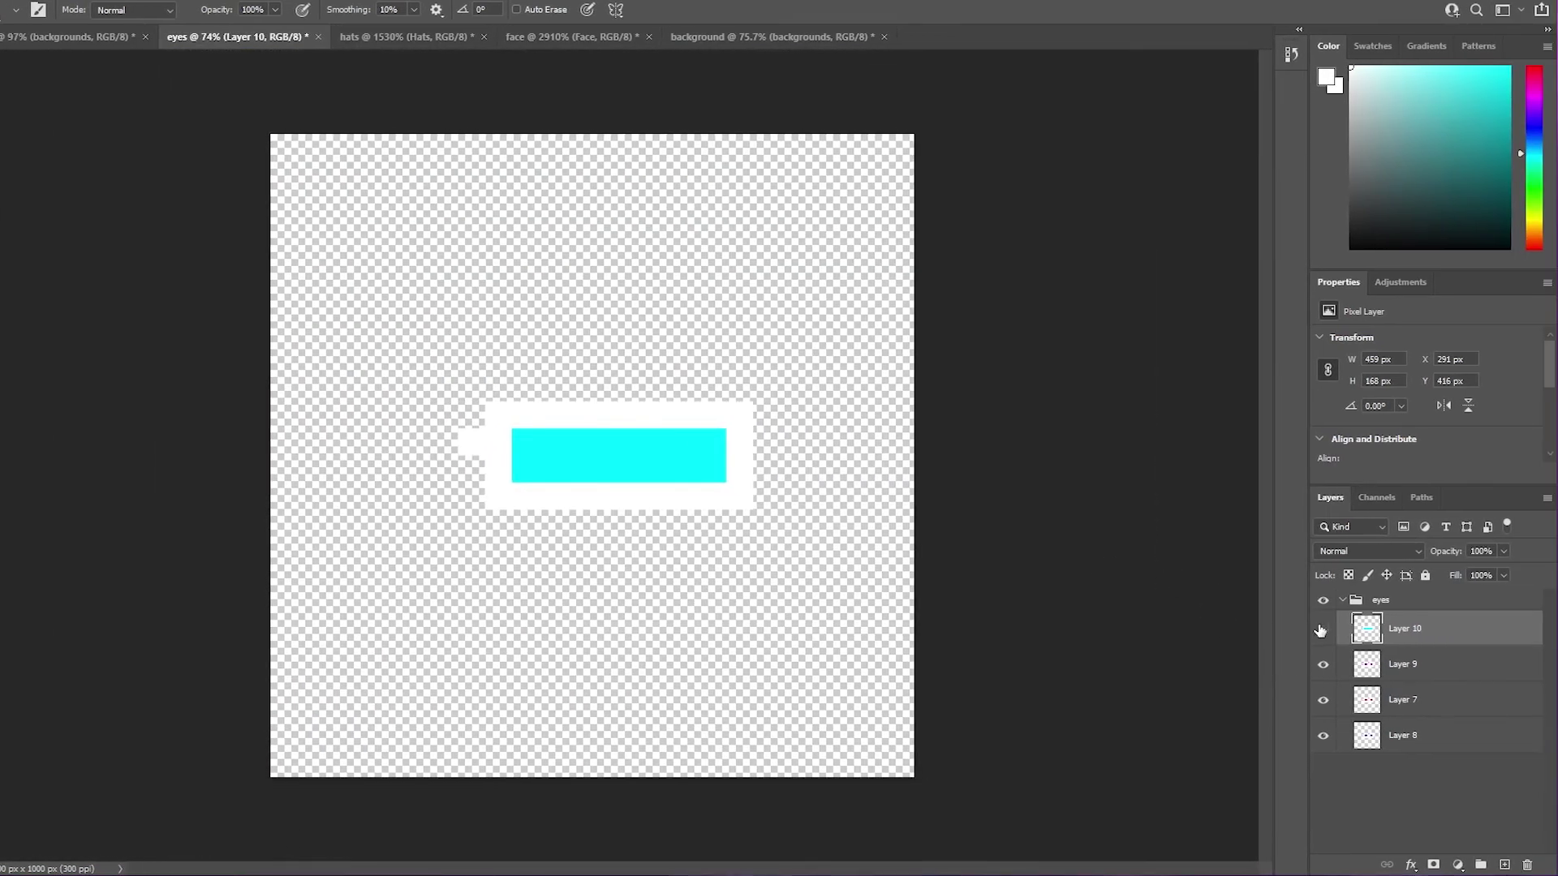
pyautogui.click(1322, 629)
pyautogui.click(1323, 664)
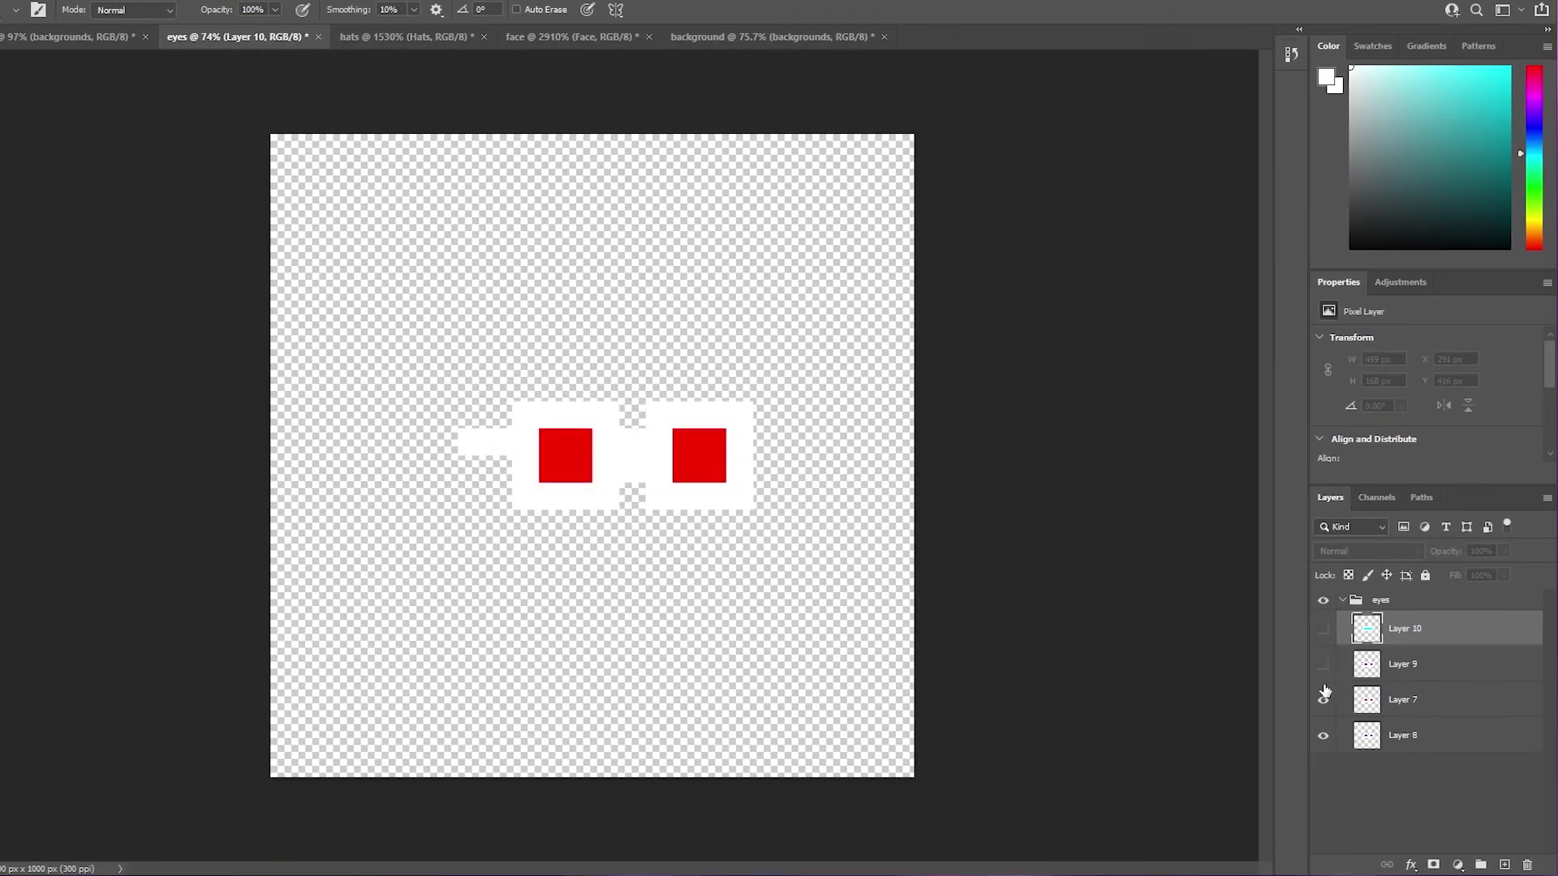
pyautogui.click(1323, 700)
pyautogui.click(1322, 735)
pyautogui.click(1323, 629)
pyautogui.click(1322, 663)
pyautogui.click(1323, 699)
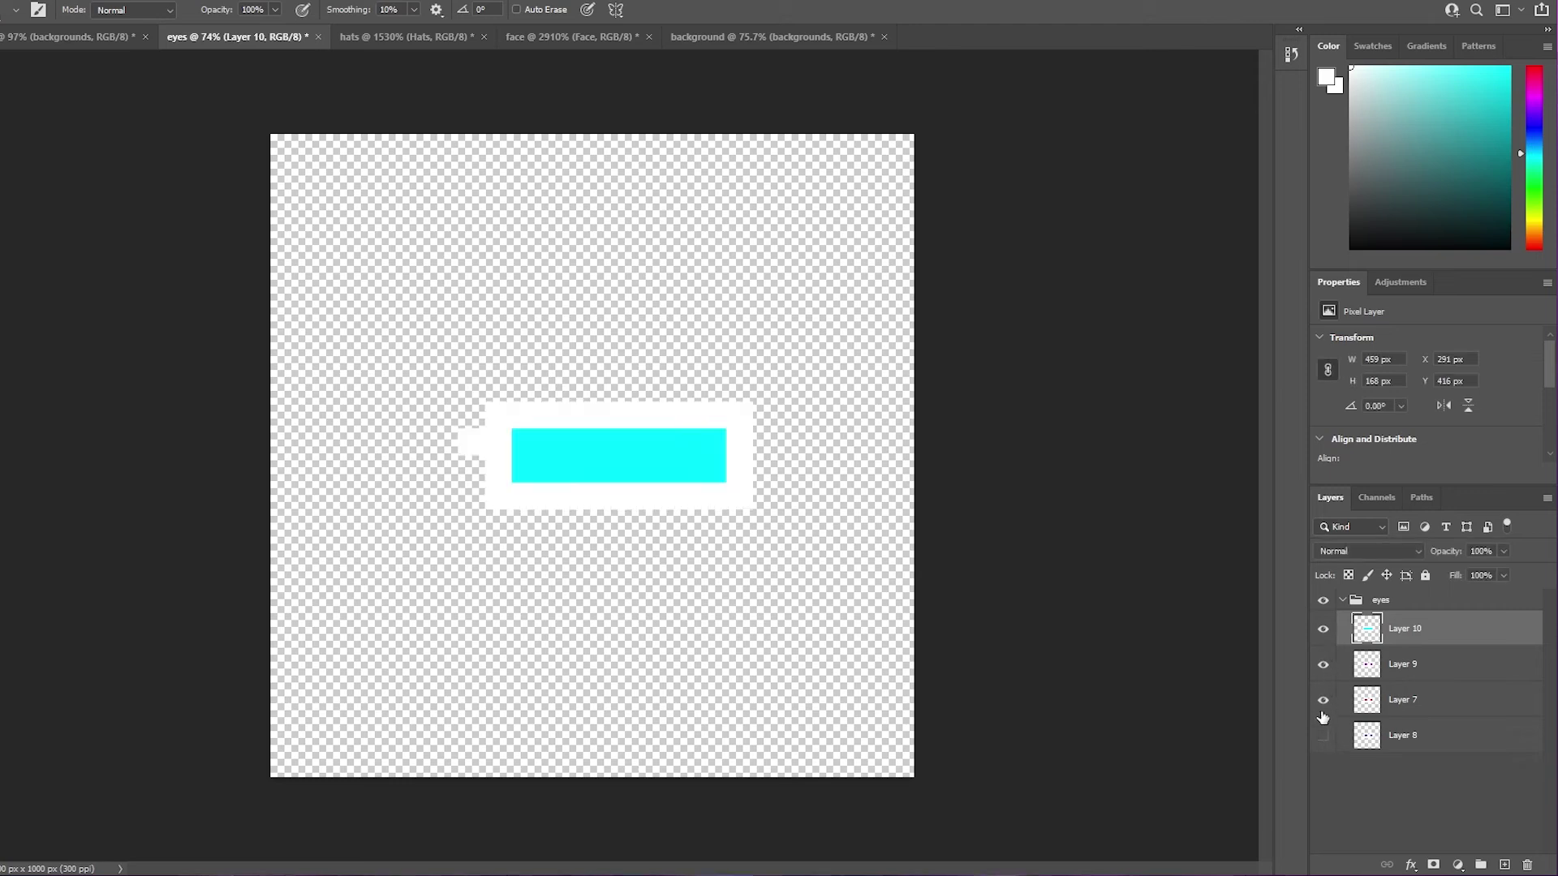
pyautogui.click(1323, 735)
# Start a Layers to Files export of the eyes document with D:\Crypto punks\eyes as the destination.
pyautogui.click(125, 0)
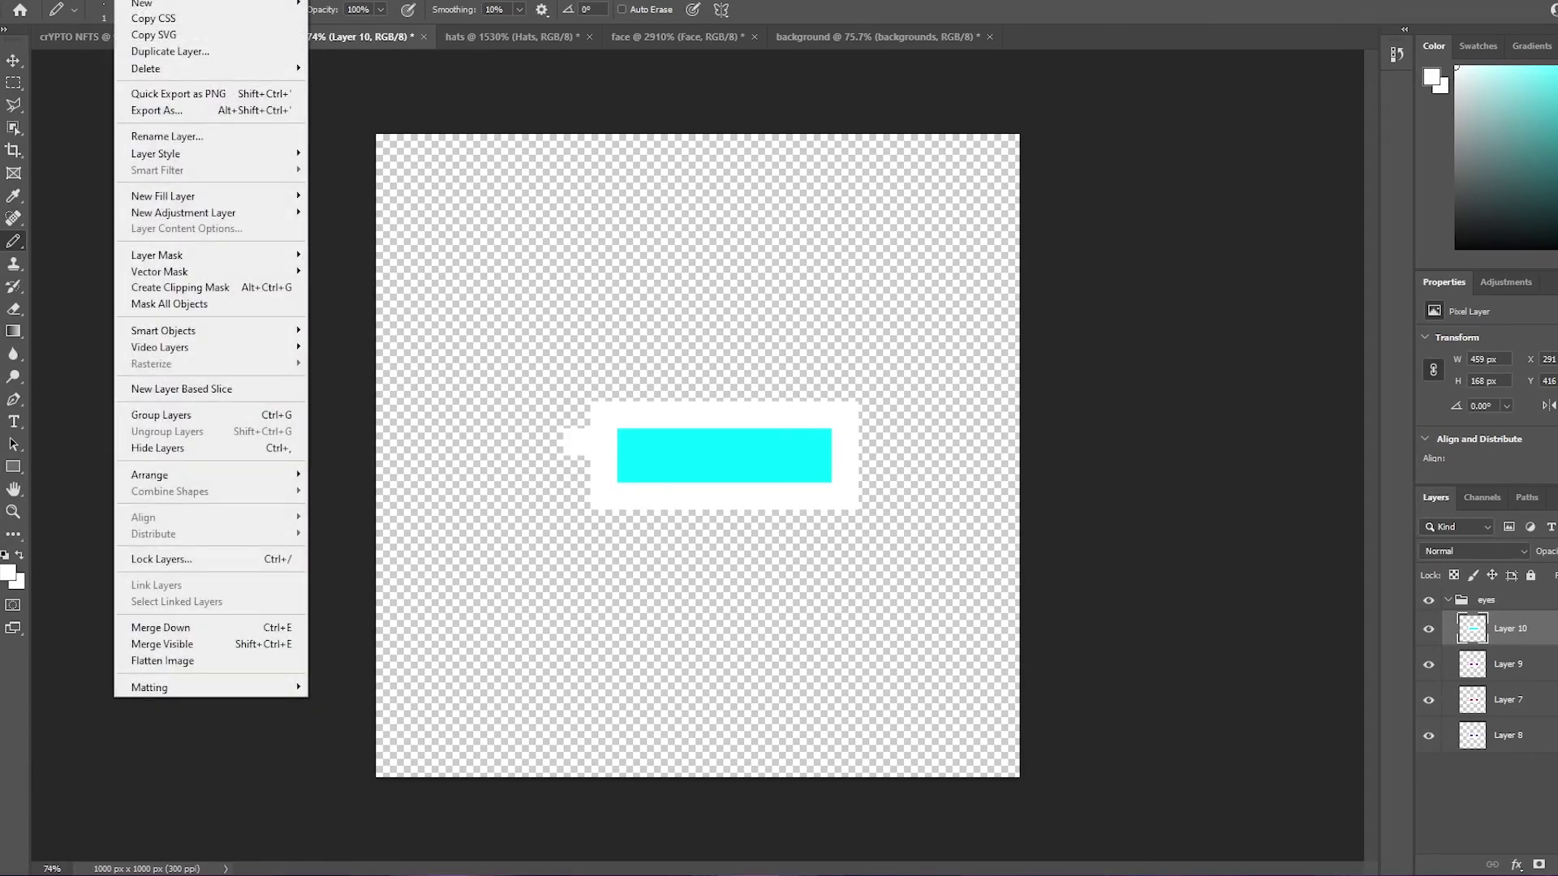
pyautogui.moveTo(33, 0)
pyautogui.moveTo(109, 254)
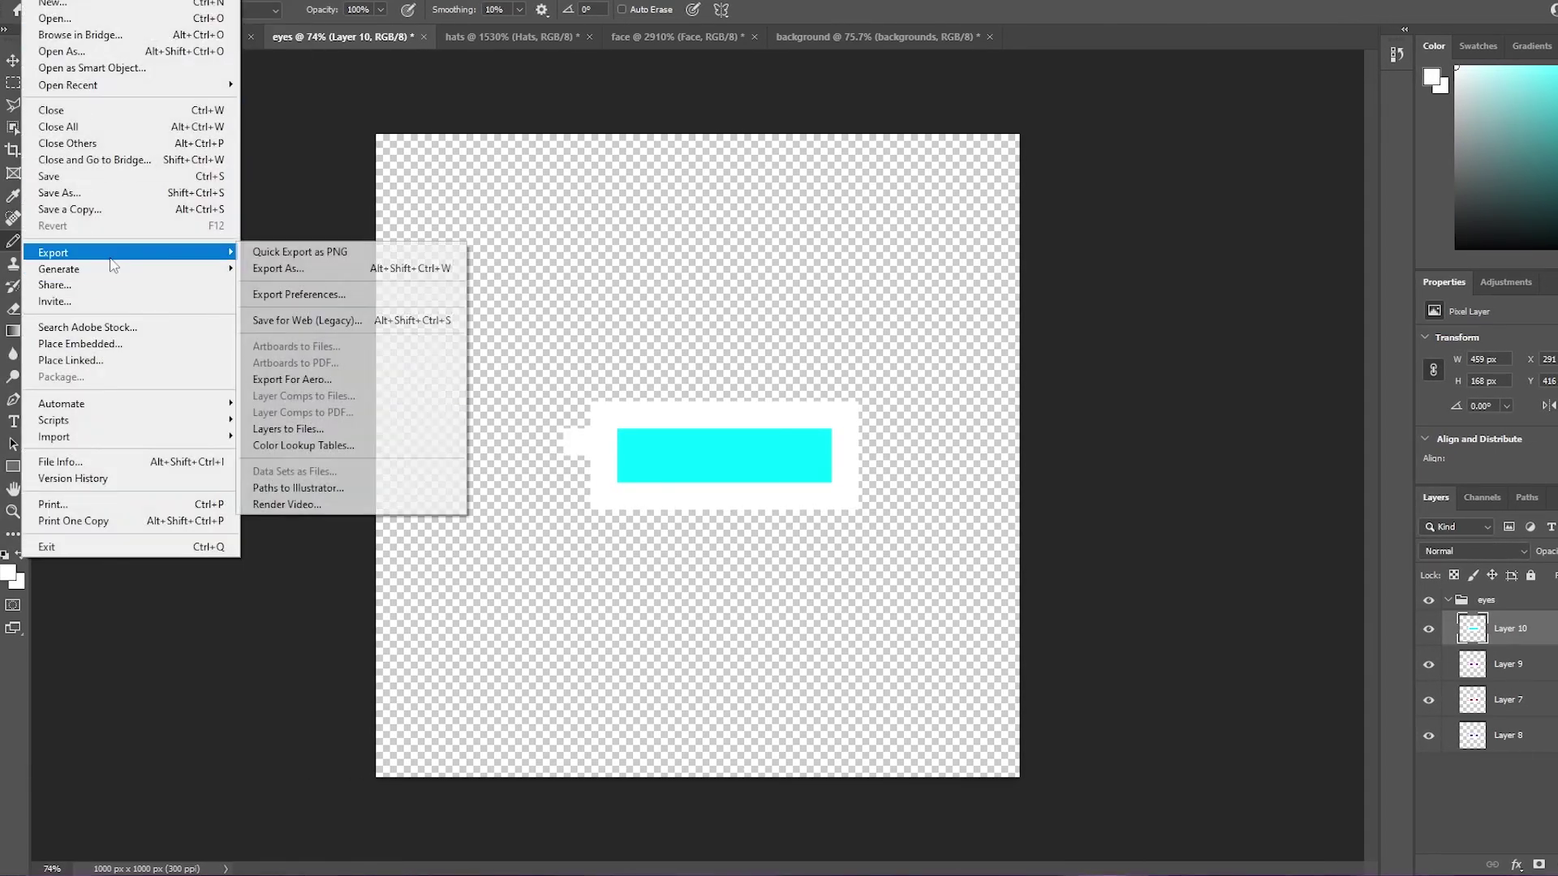
pyautogui.click(343, 430)
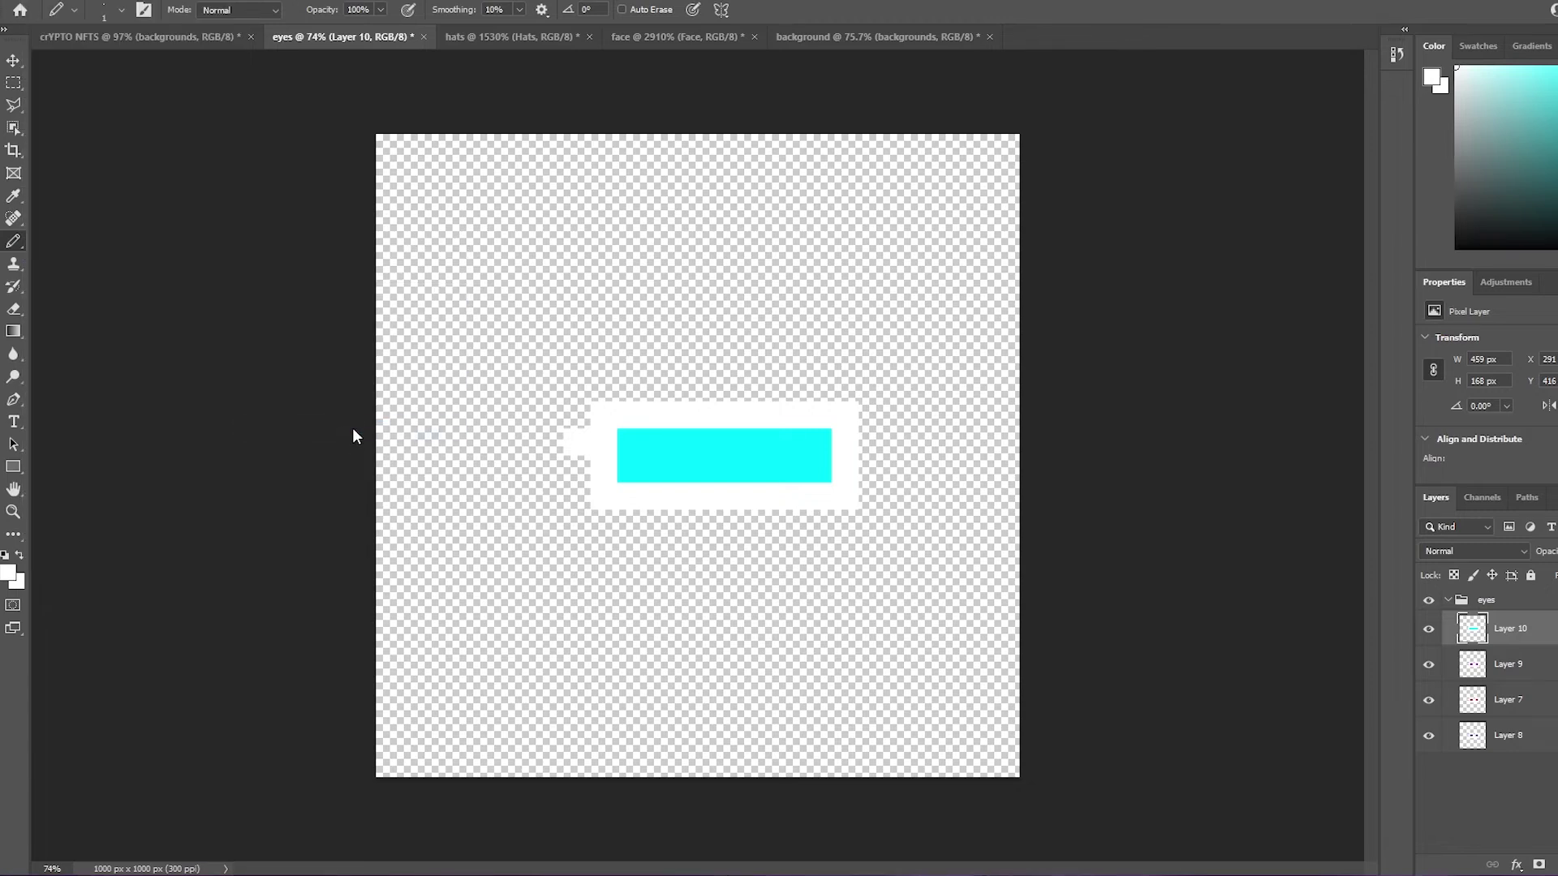
pyautogui.click(747, 271)
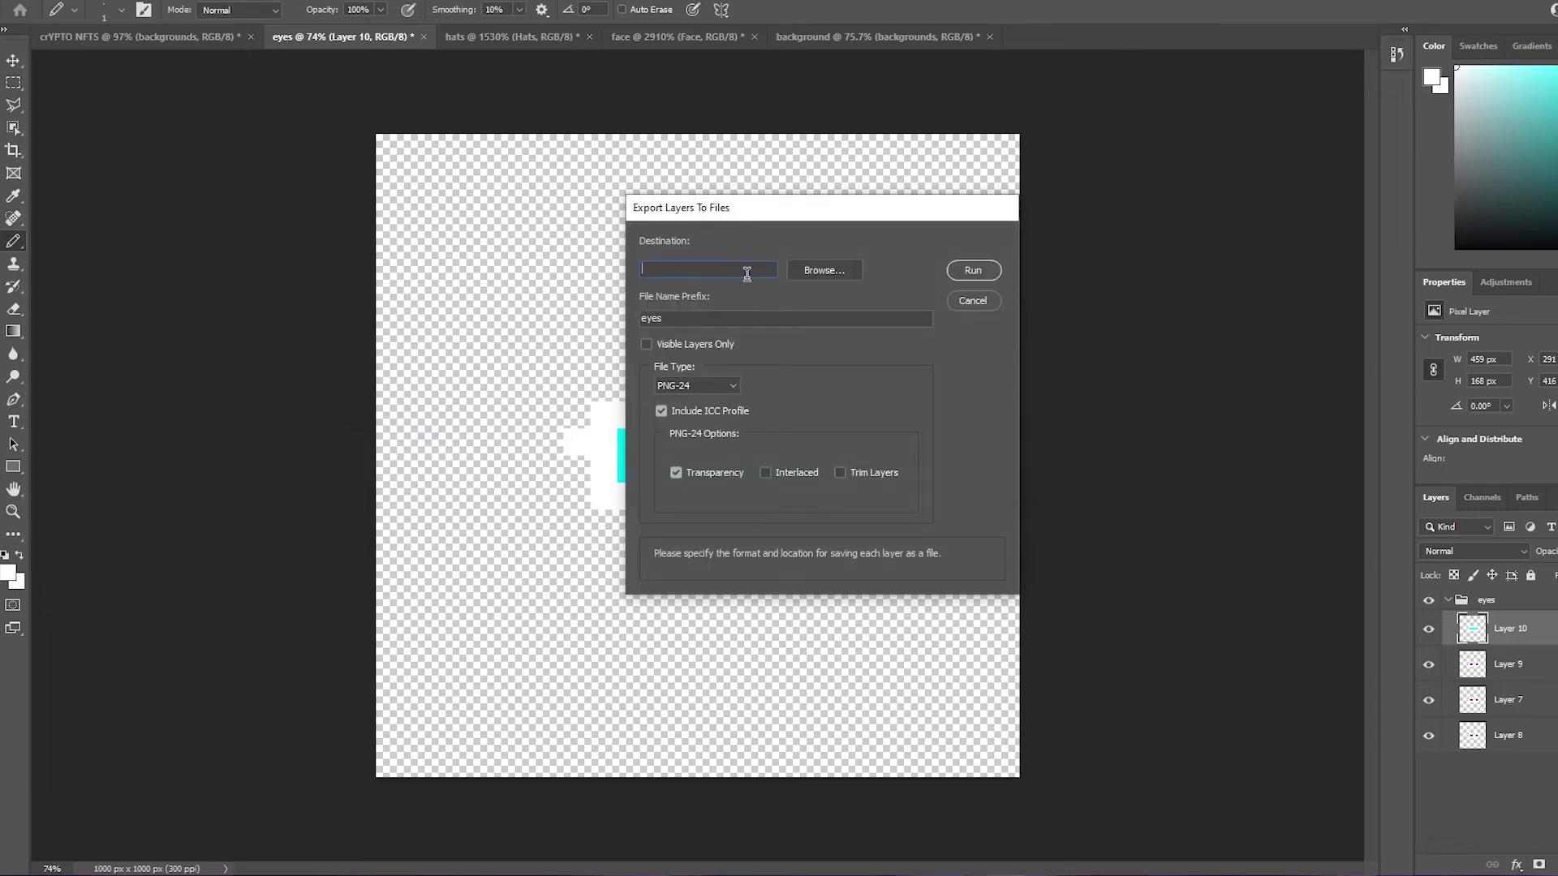
pyautogui.write('D:\\Crypto punks\\')
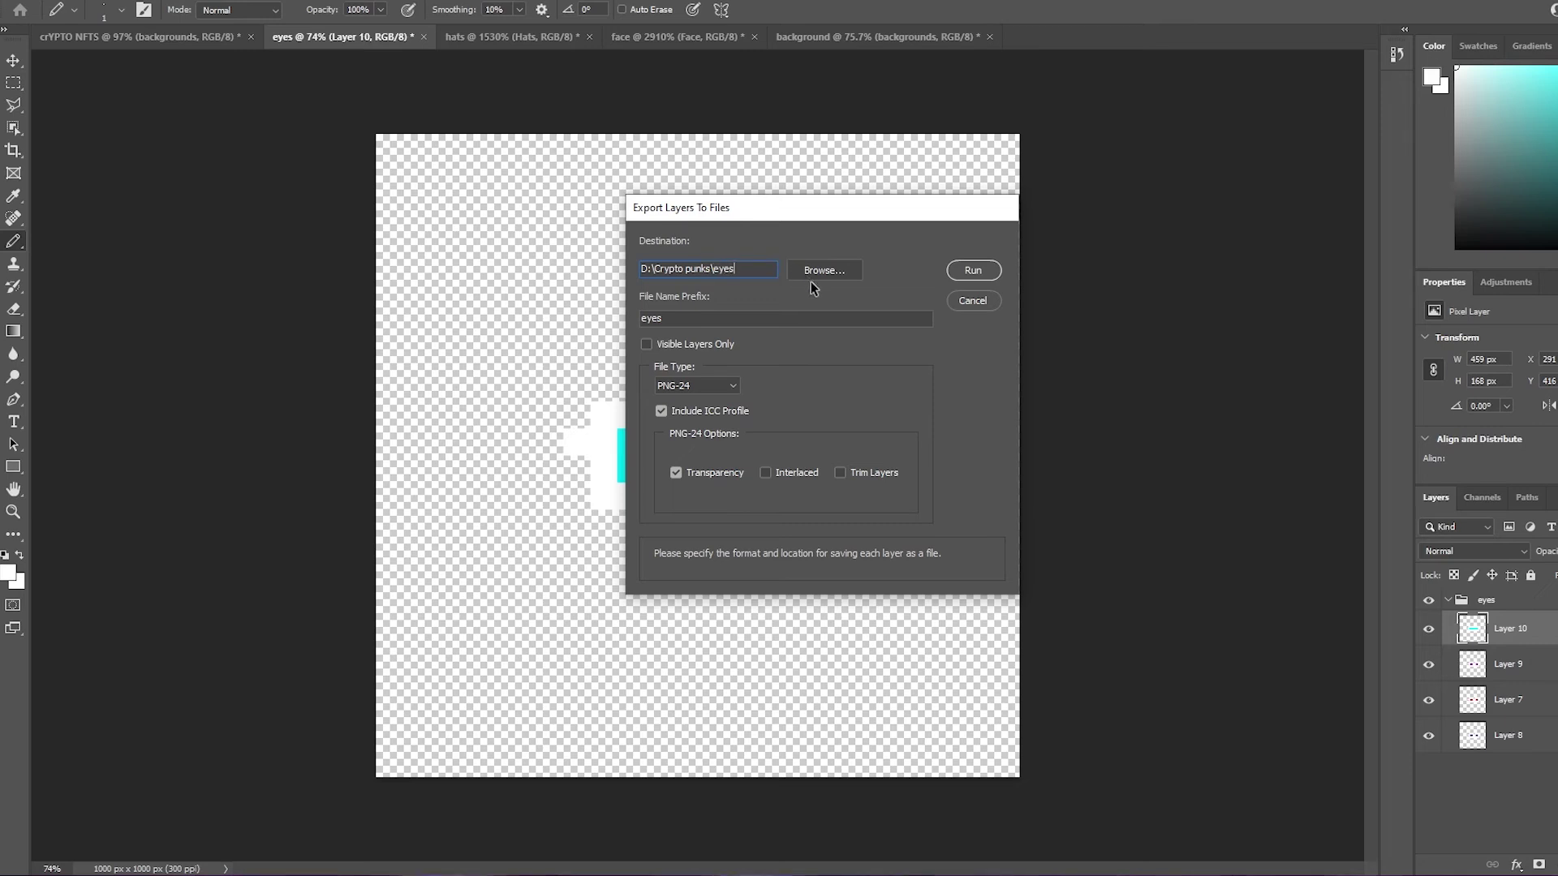
# Create an eyes folder inside D:\Crypto punks, choose it as the destination, and export the eyes layers as PNG-24 files.
pyautogui.click(812, 282)
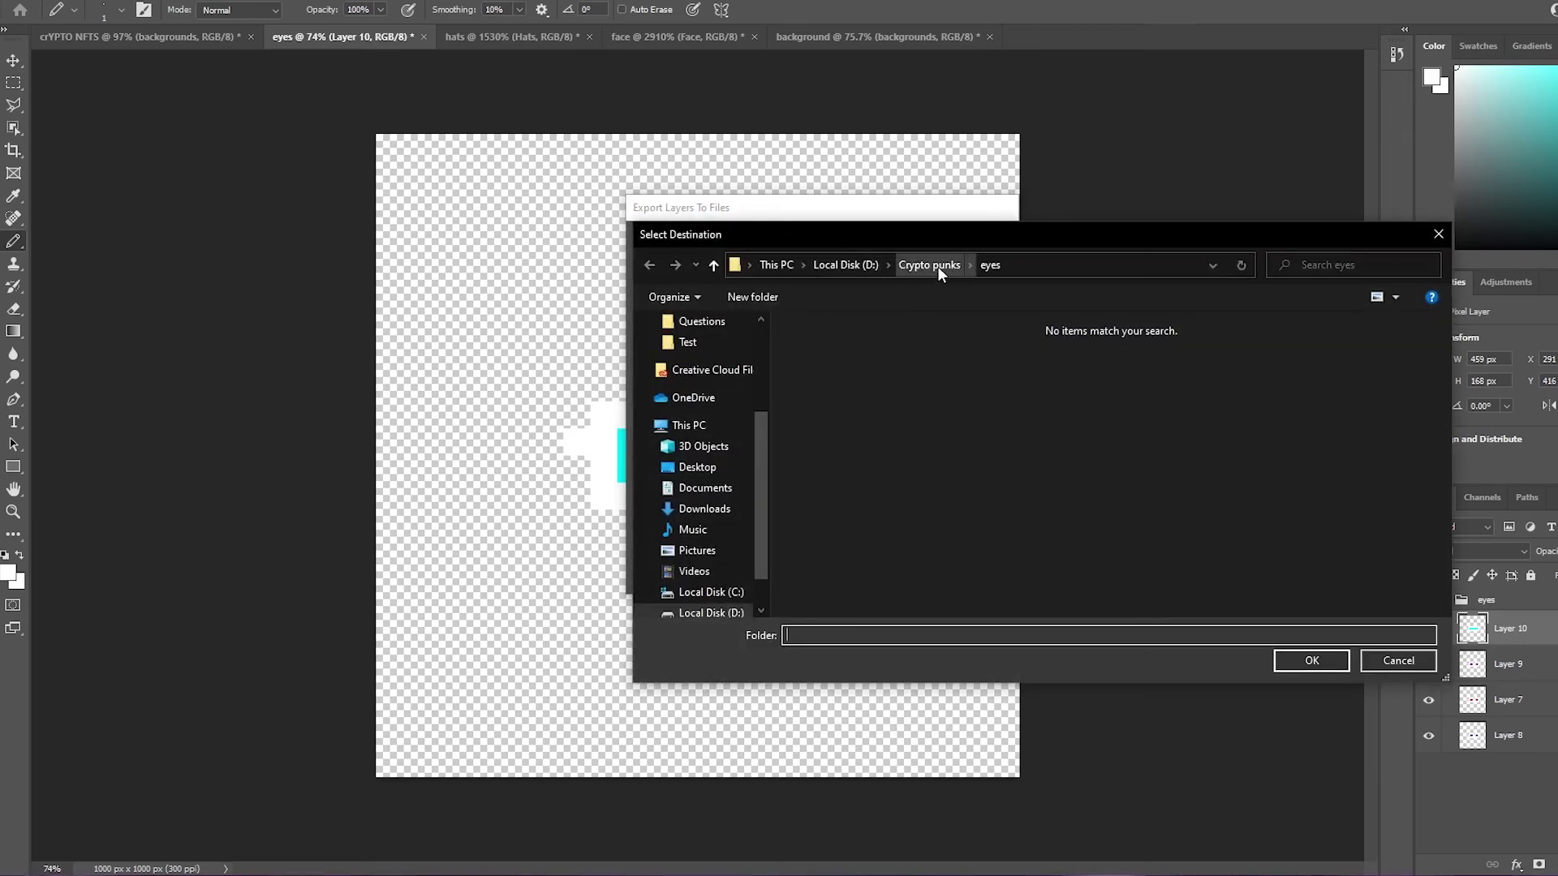
pyautogui.click(937, 266)
pyautogui.rightClick(919, 487)
pyautogui.moveTo(974, 665)
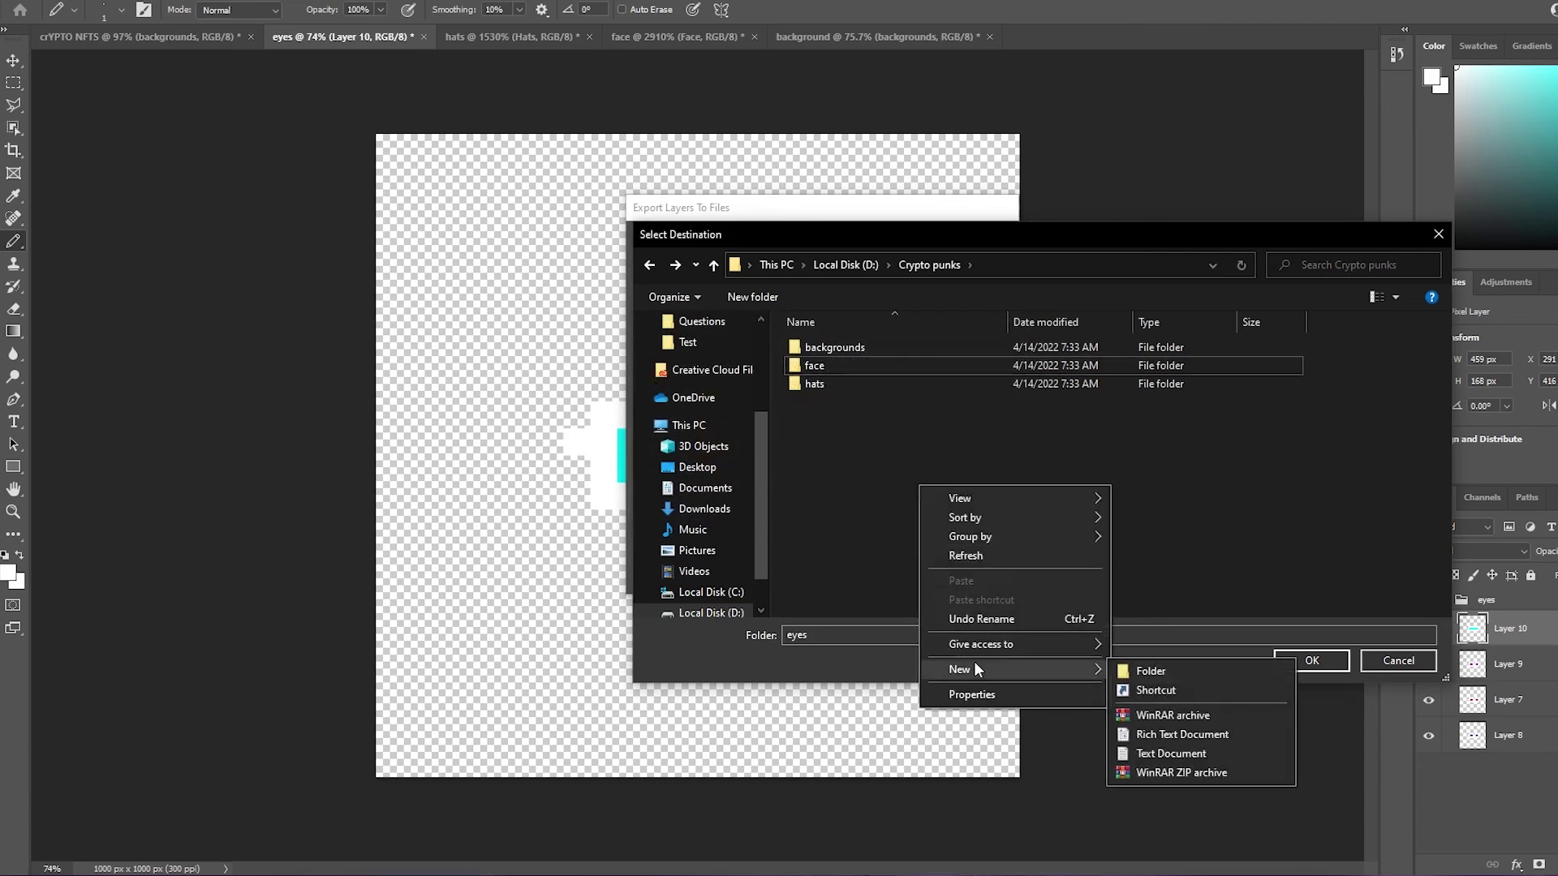
pyautogui.click(1164, 673)
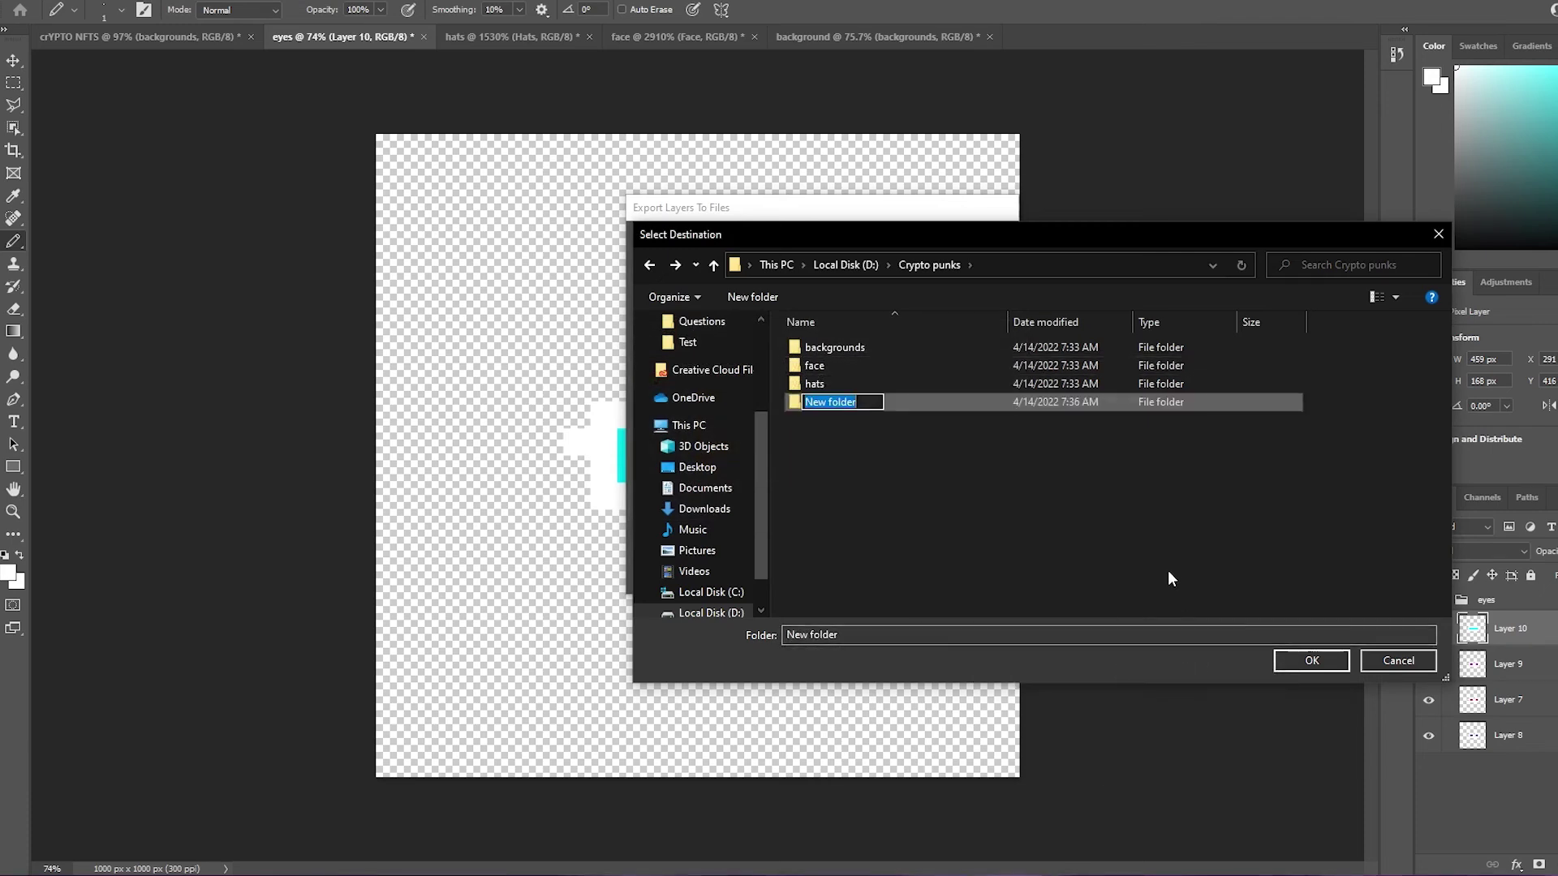
pyautogui.write('eyes')
pyautogui.press('Return')
pyautogui.click(1311, 660)
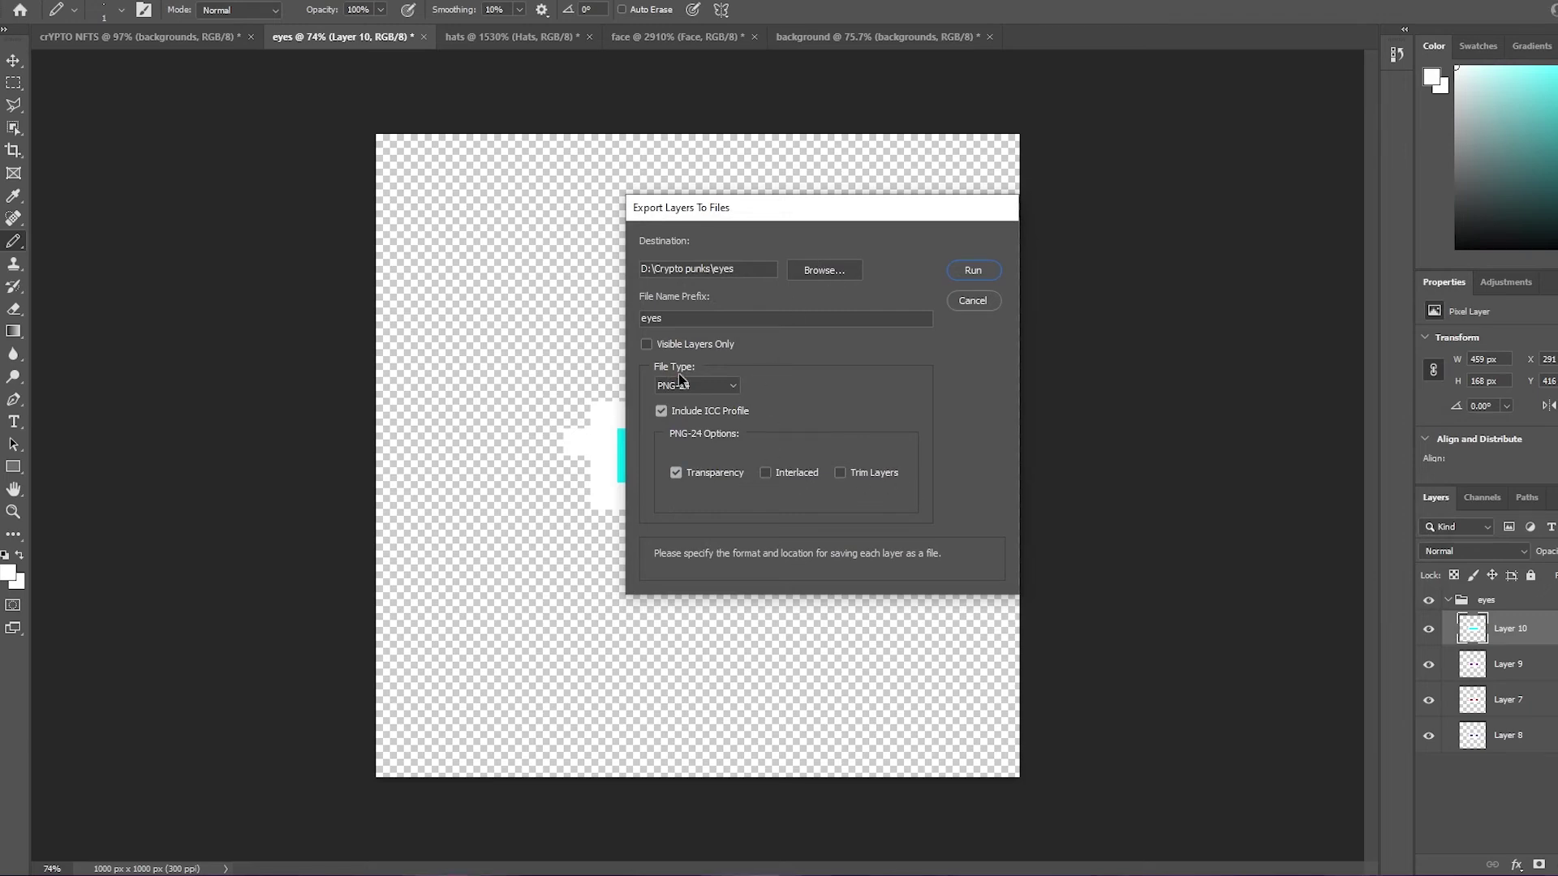
pyautogui.click(976, 277)
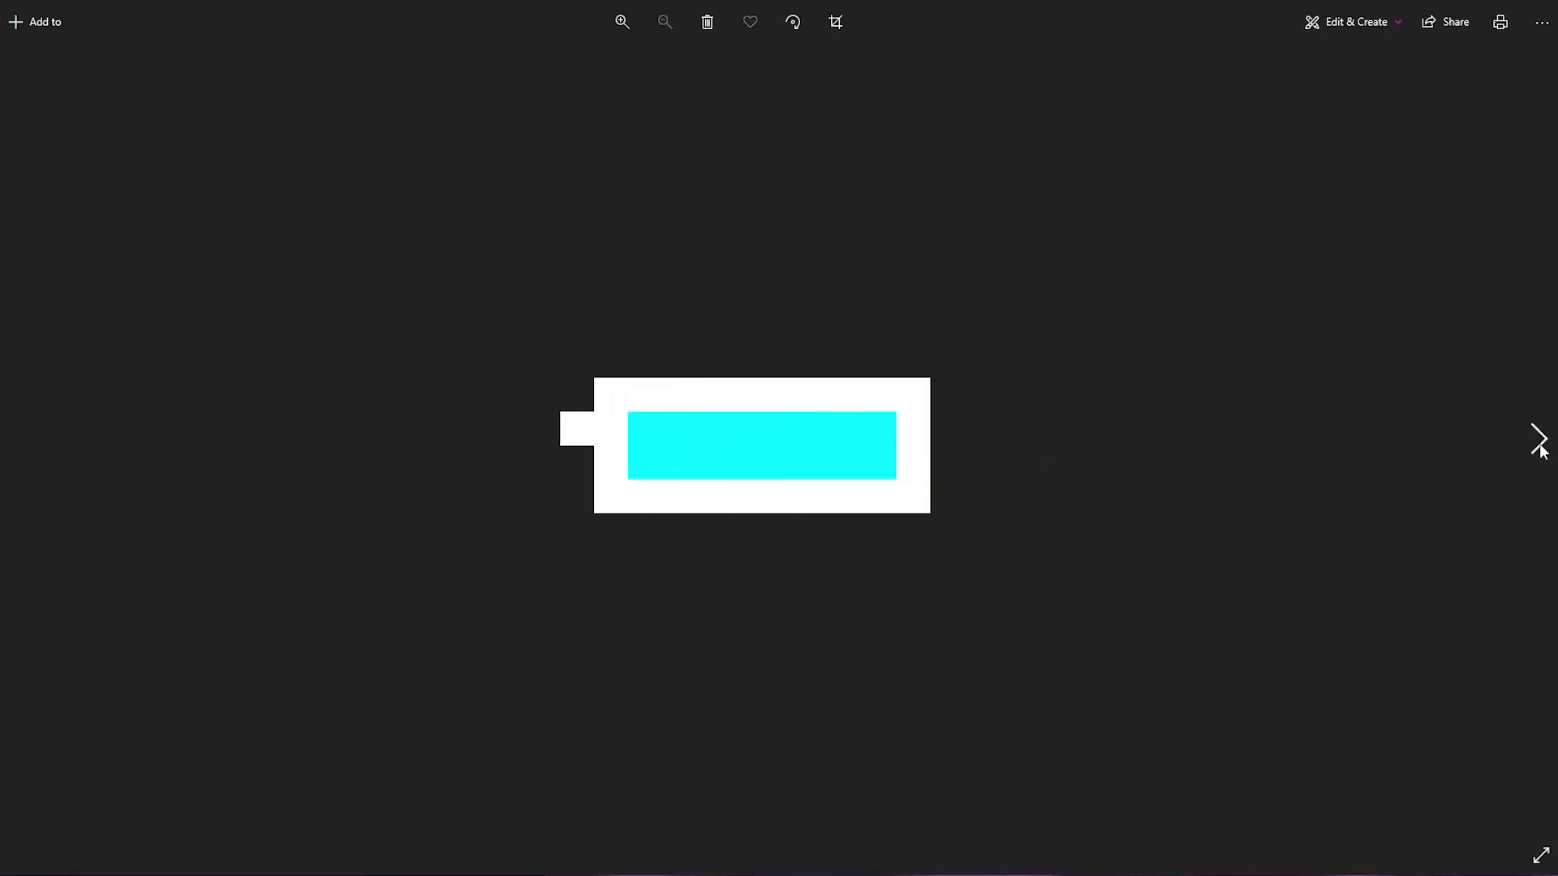
# Look through the exported eye images and reopen the Layer-8 image from the eyes folder.
pyautogui.click(1539, 445)
pyautogui.click(1540, 446)
pyautogui.click(1540, 448)
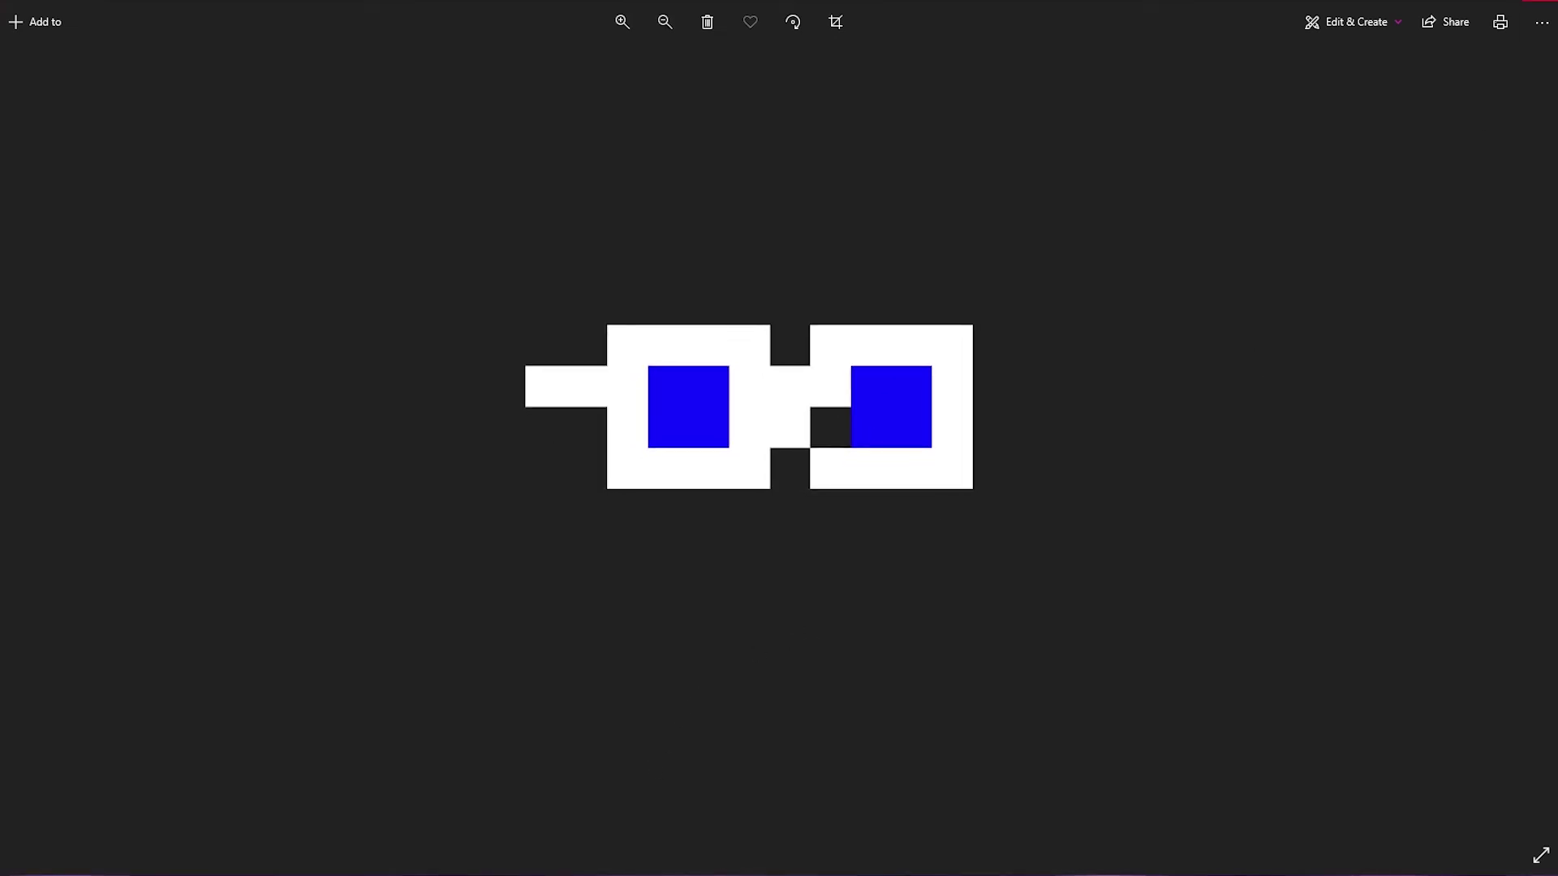
pyautogui.hotkey('alt', 'F4')
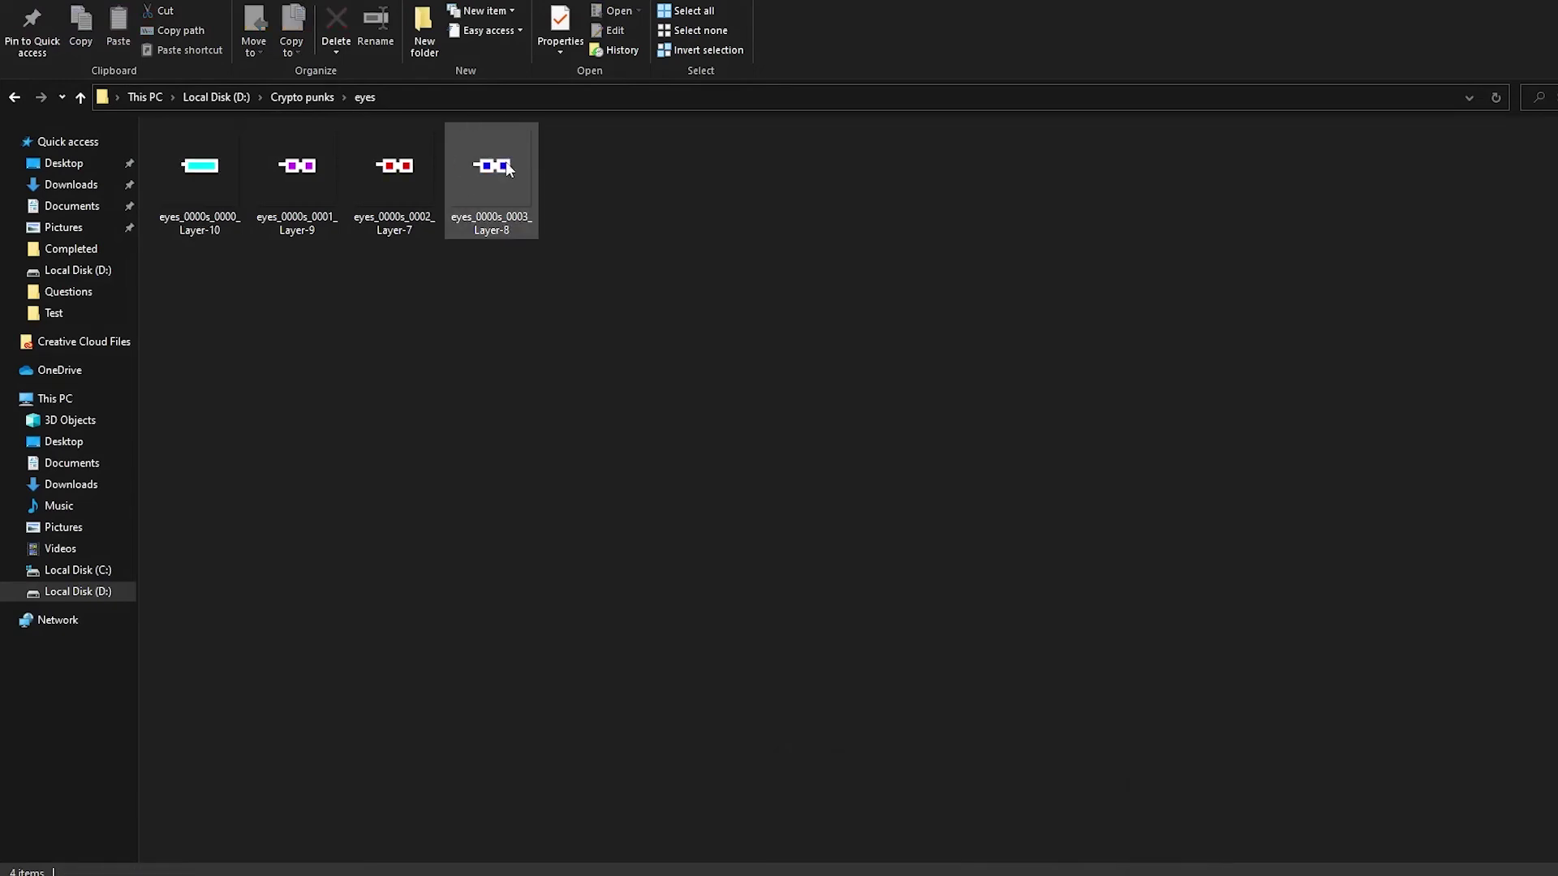
pyautogui.doubleClick(509, 168)
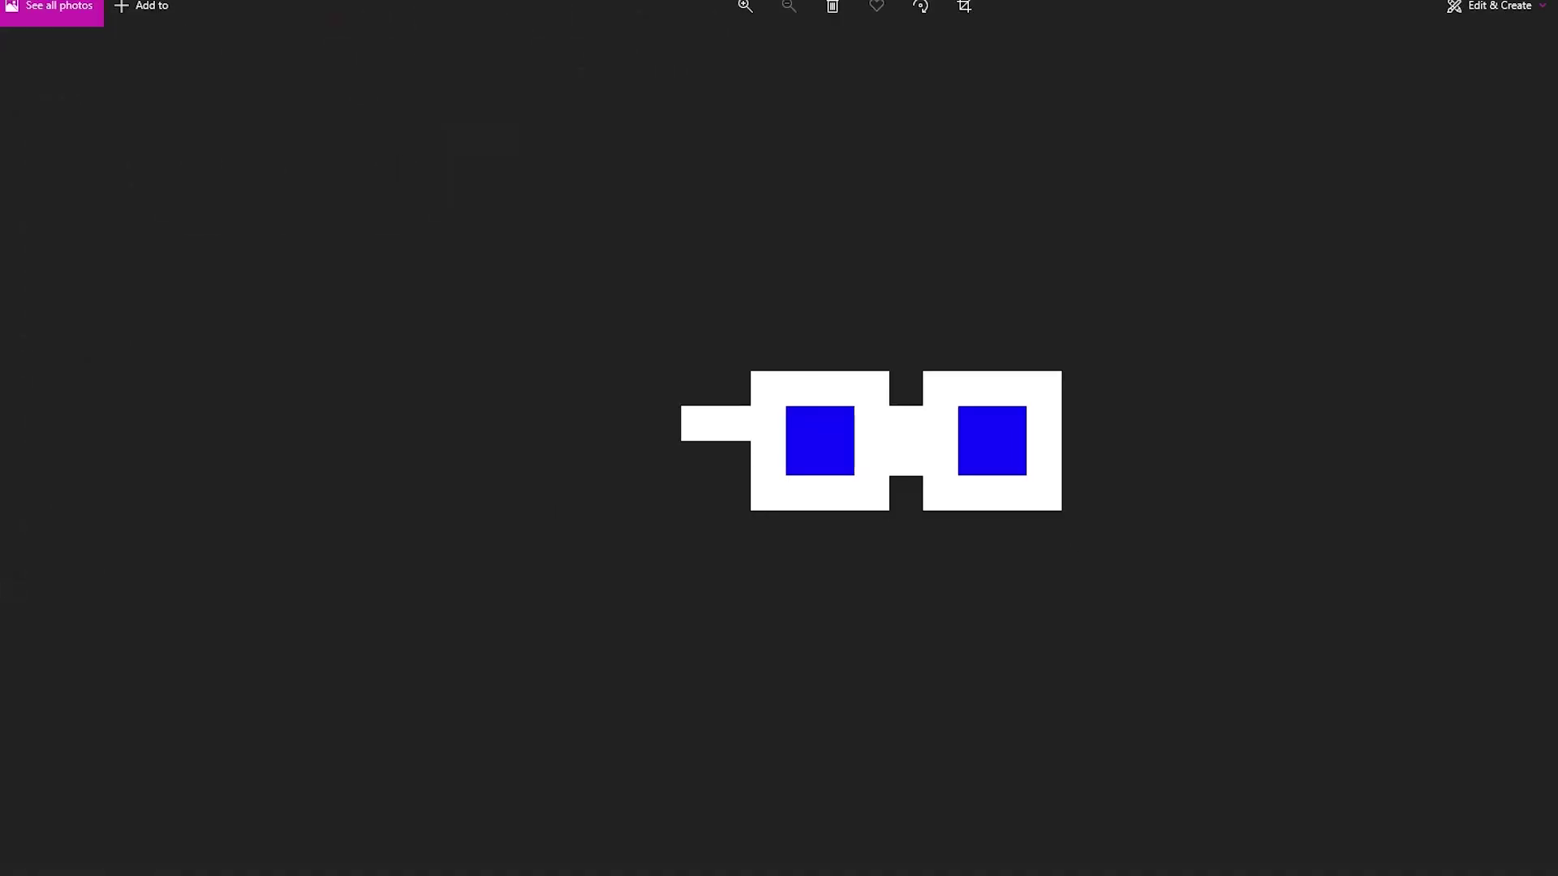
# Switch back to Photoshop and go through the hats, face and background documents.
pyautogui.hotkey('alt', 'Tab')
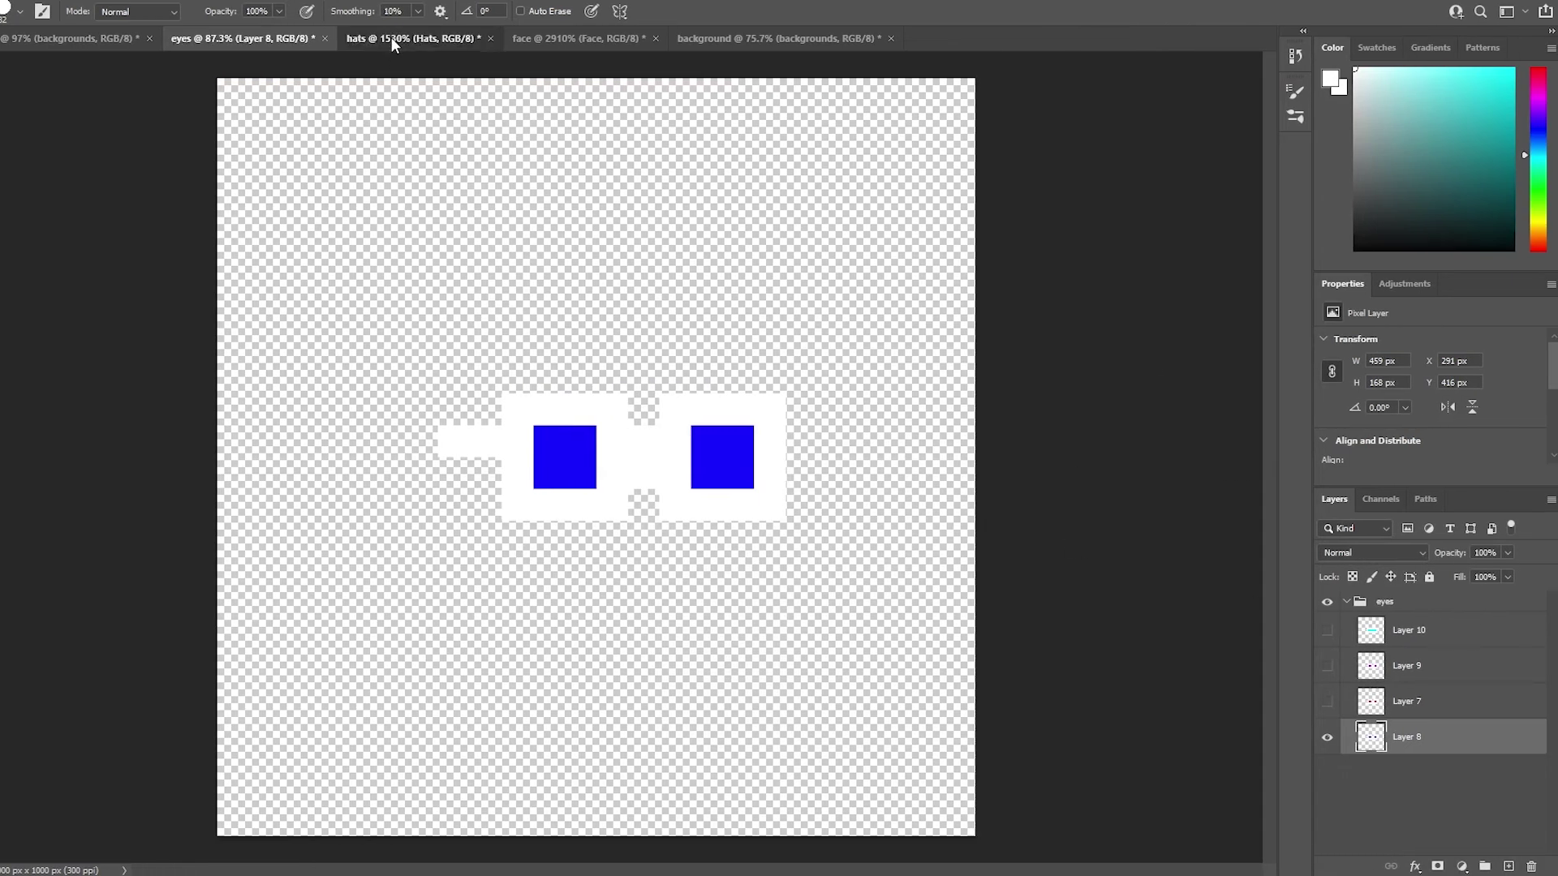
pyautogui.click(392, 41)
pyautogui.click(578, 38)
pyautogui.click(730, 38)
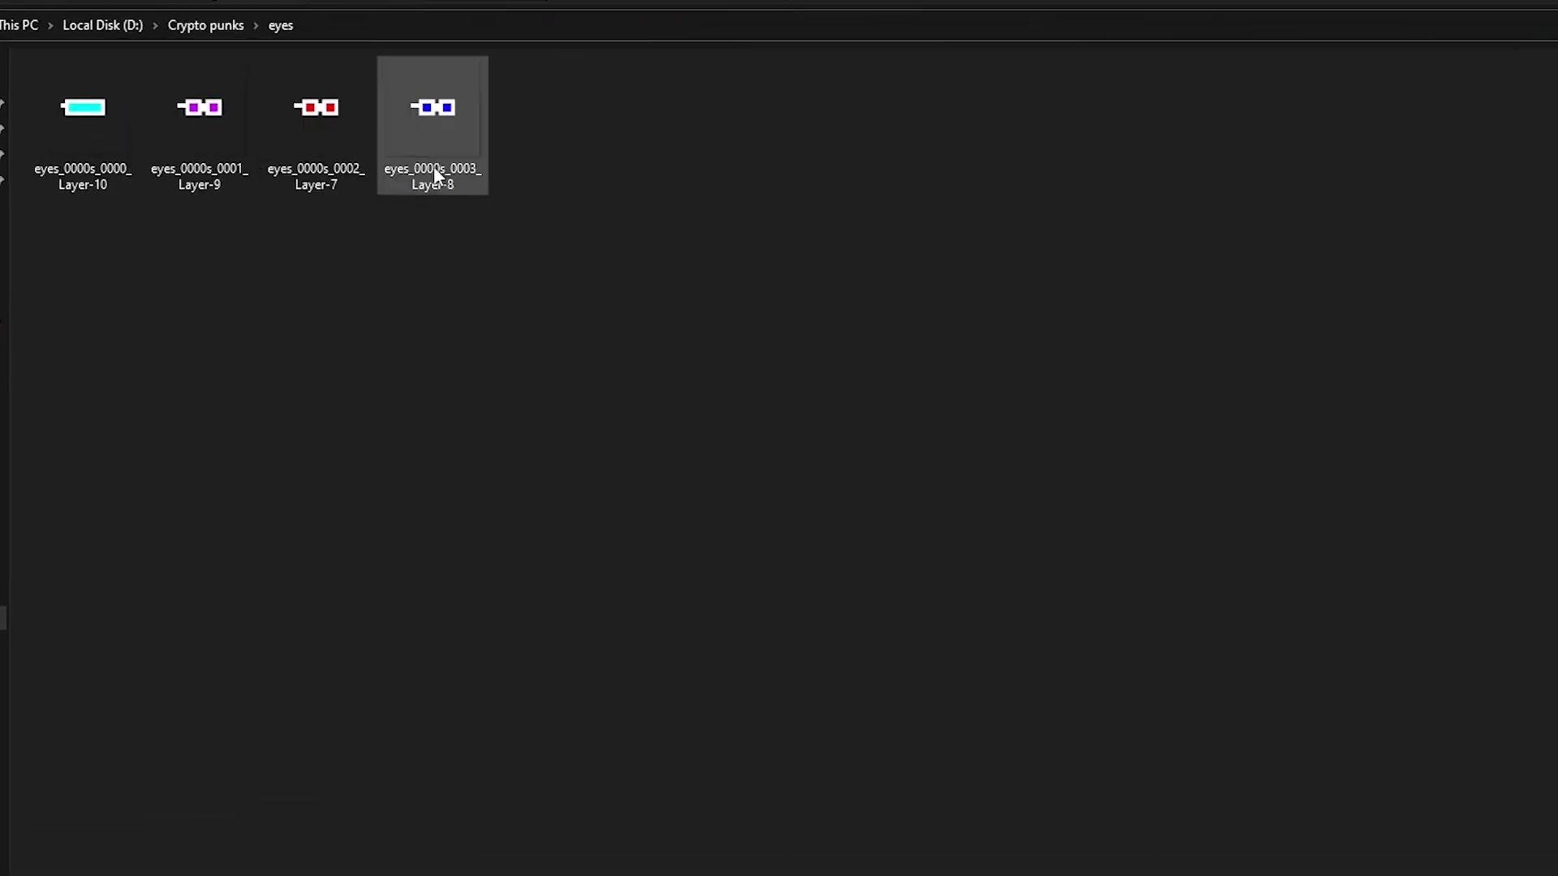
# Check the exported images in the face, hats and backgrounds folders of Crypto punks.
pyautogui.hotkey('alt', 'Up')
pyautogui.doubleClick(357, 130)
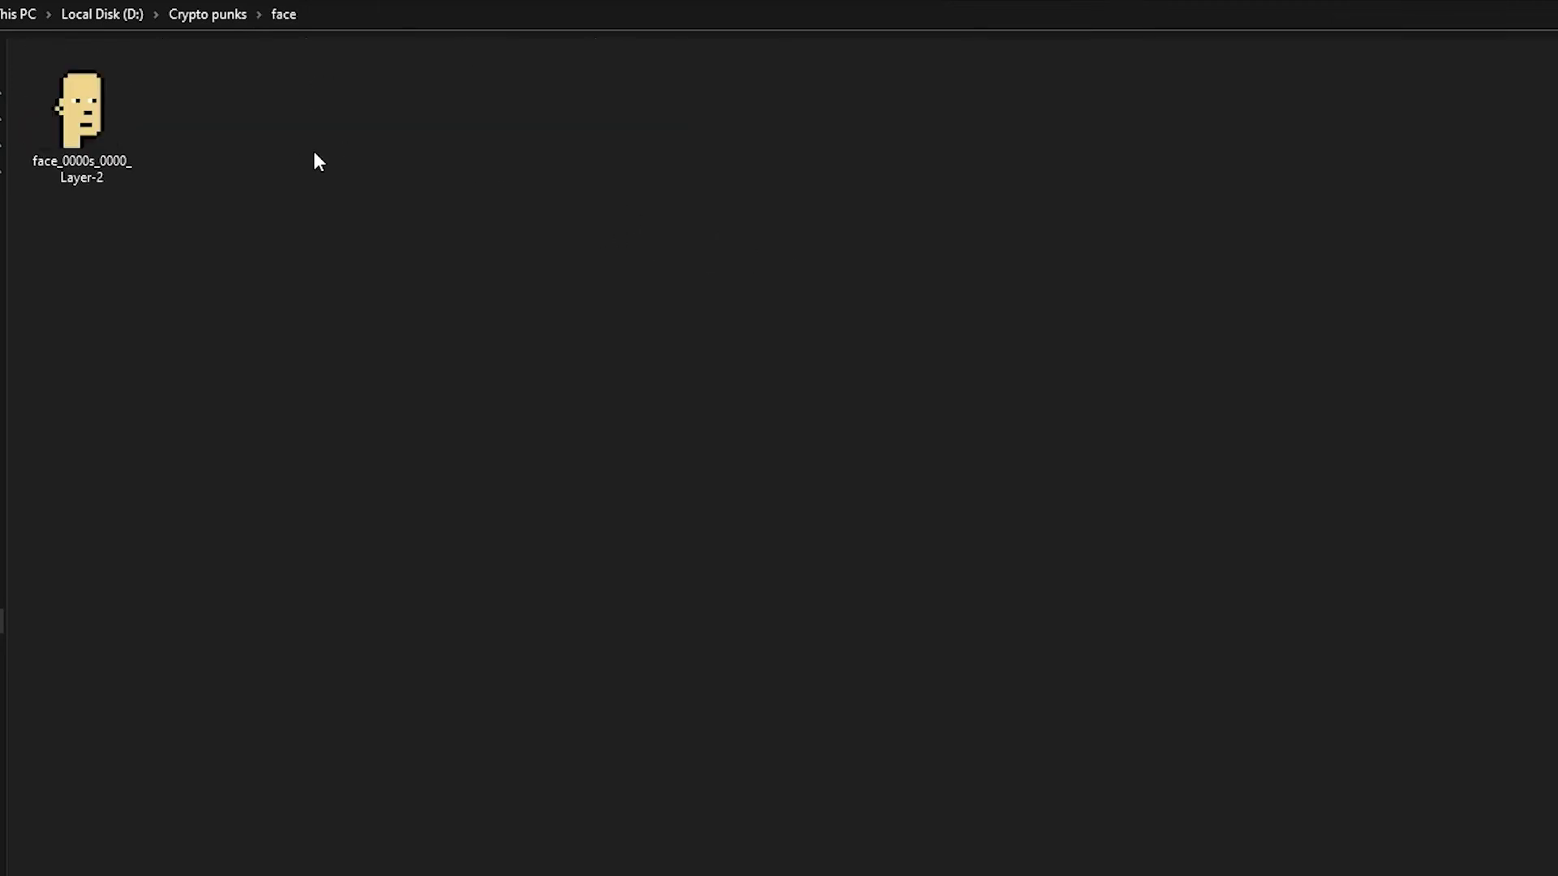
pyautogui.hotkey('alt', 'Up')
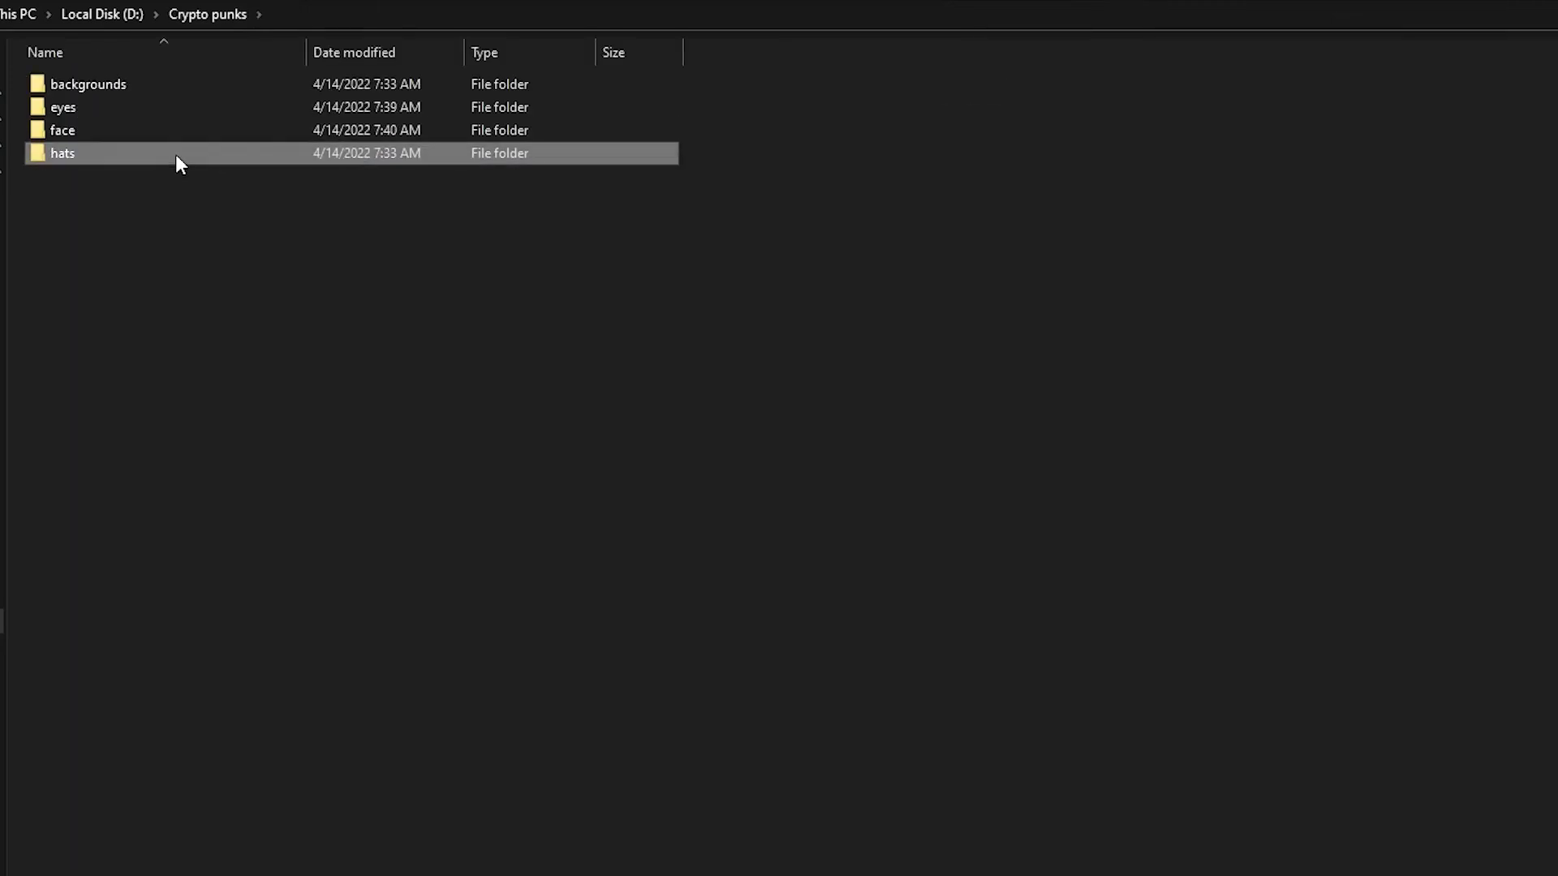
pyautogui.doubleClick(175, 154)
pyautogui.hotkey('alt', 'Up')
pyautogui.doubleClick(198, 87)
pyautogui.hotkey('alt', 'Up')
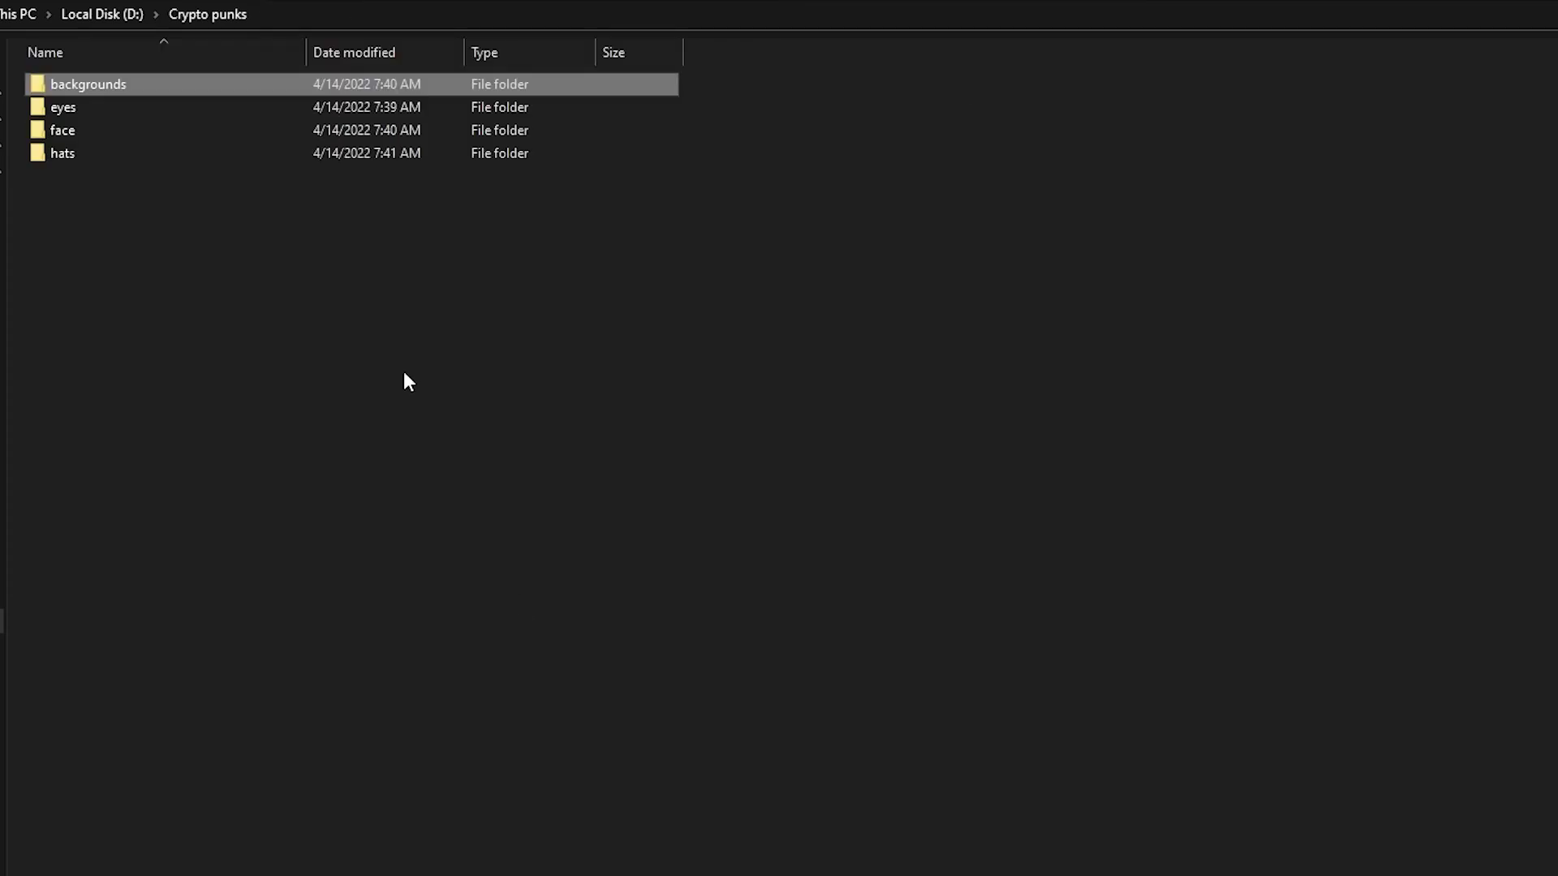
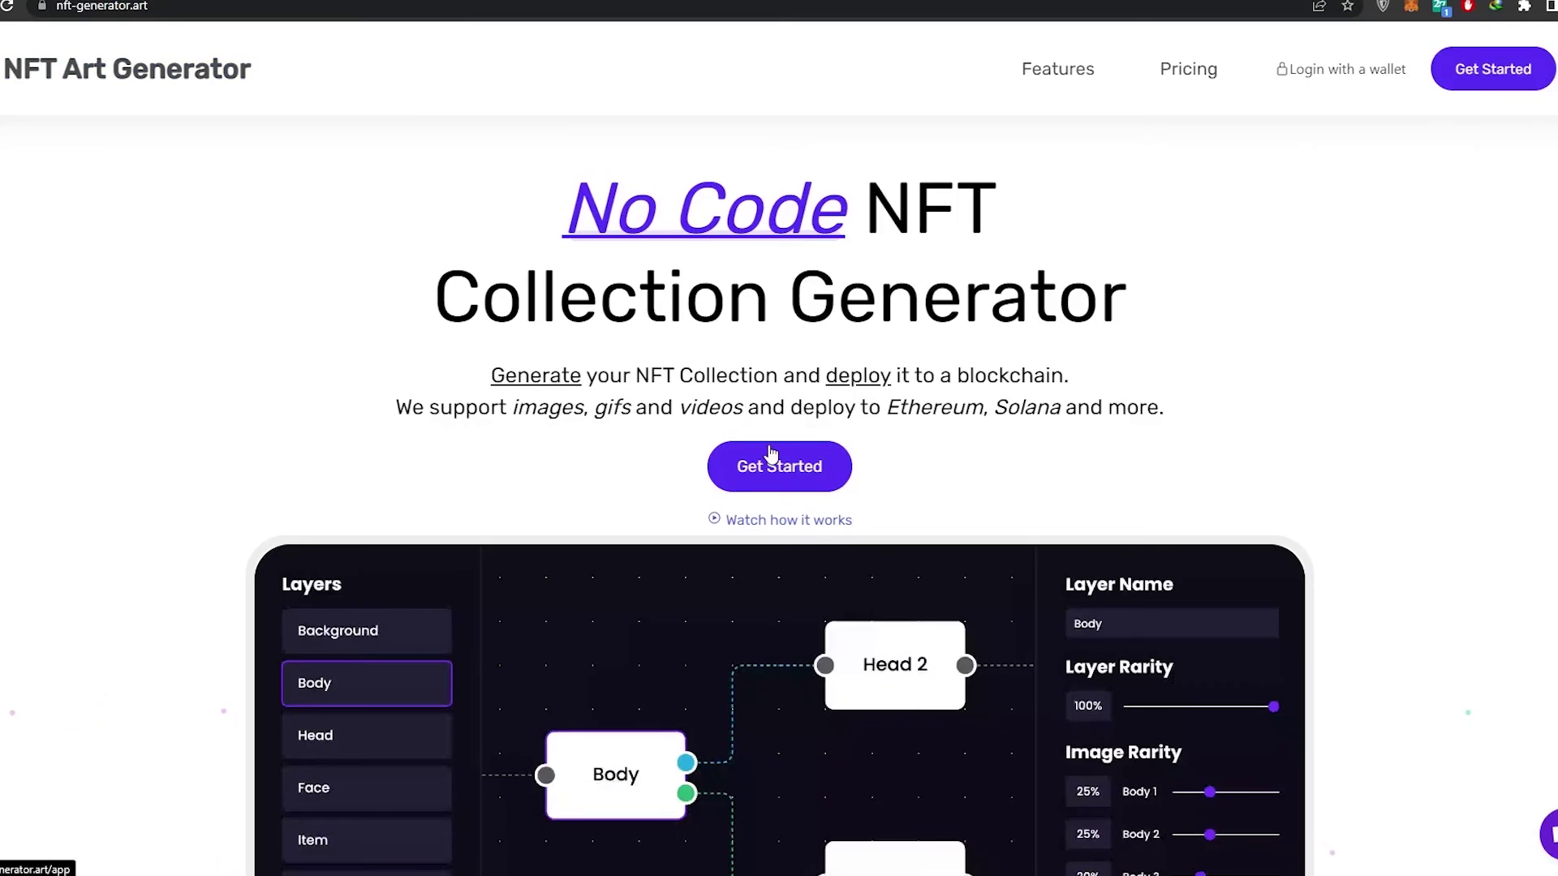
# Look over the NFT Art Generator home page and open its collection generator app.
pyautogui.scroll(-3, 771, 453)
pyautogui.scroll(3, 767, 452)
pyautogui.click(807, 477)
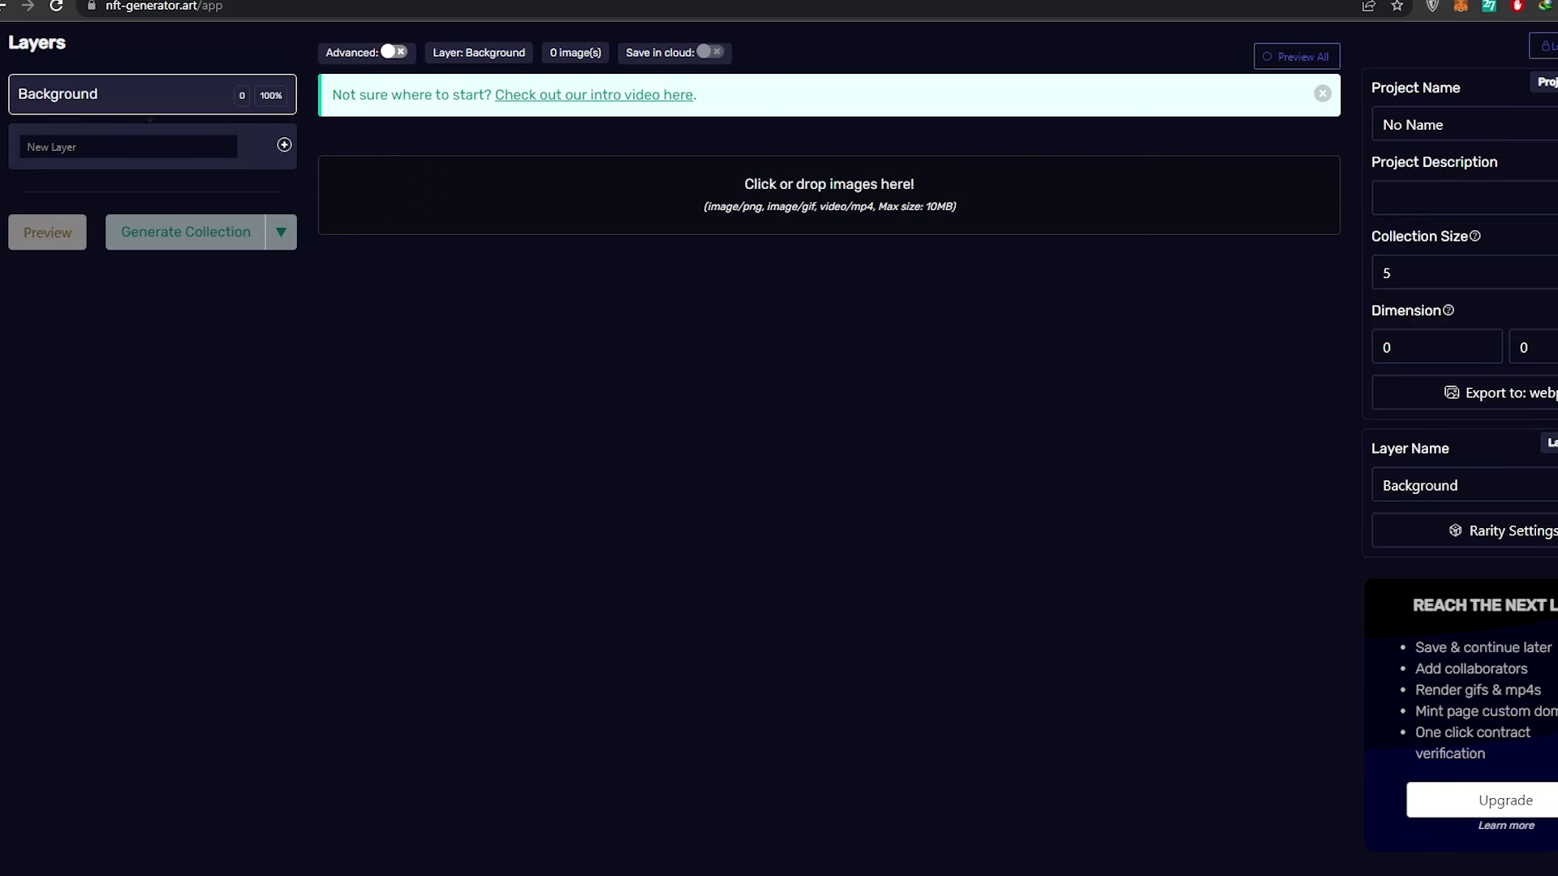
# Upload the four images from the backgrounds folder to the Background layer.
pyautogui.hotkey('alt', 'Tab')
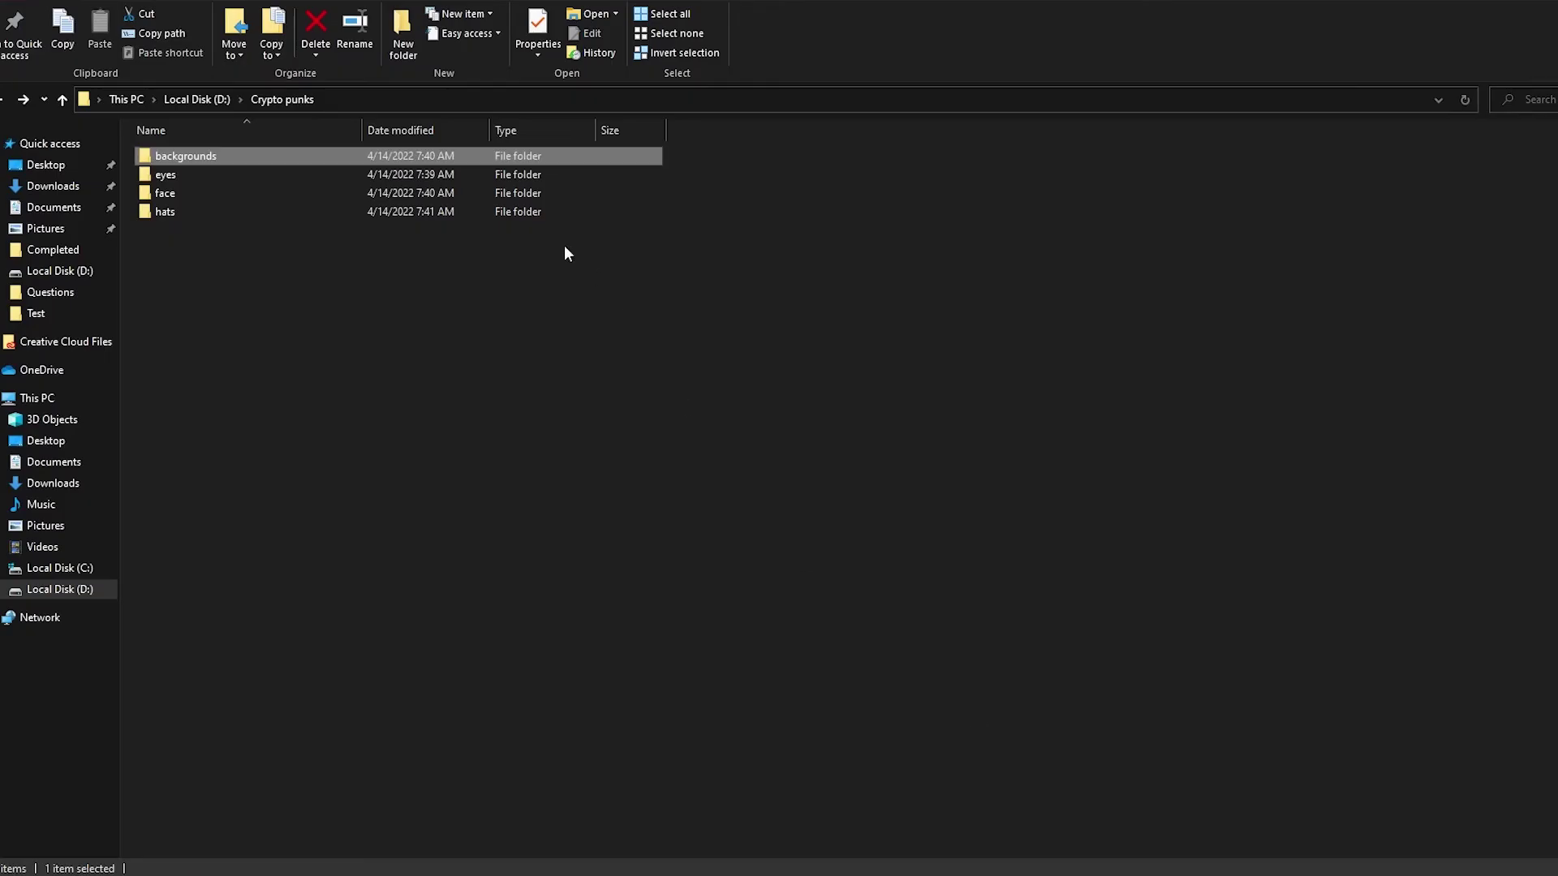
pyautogui.doubleClick(260, 156)
pyautogui.moveTo(1035, 2); pyautogui.dragTo(1063, 153)
pyautogui.moveTo(1294, 504); pyautogui.dragTo(615, 180)
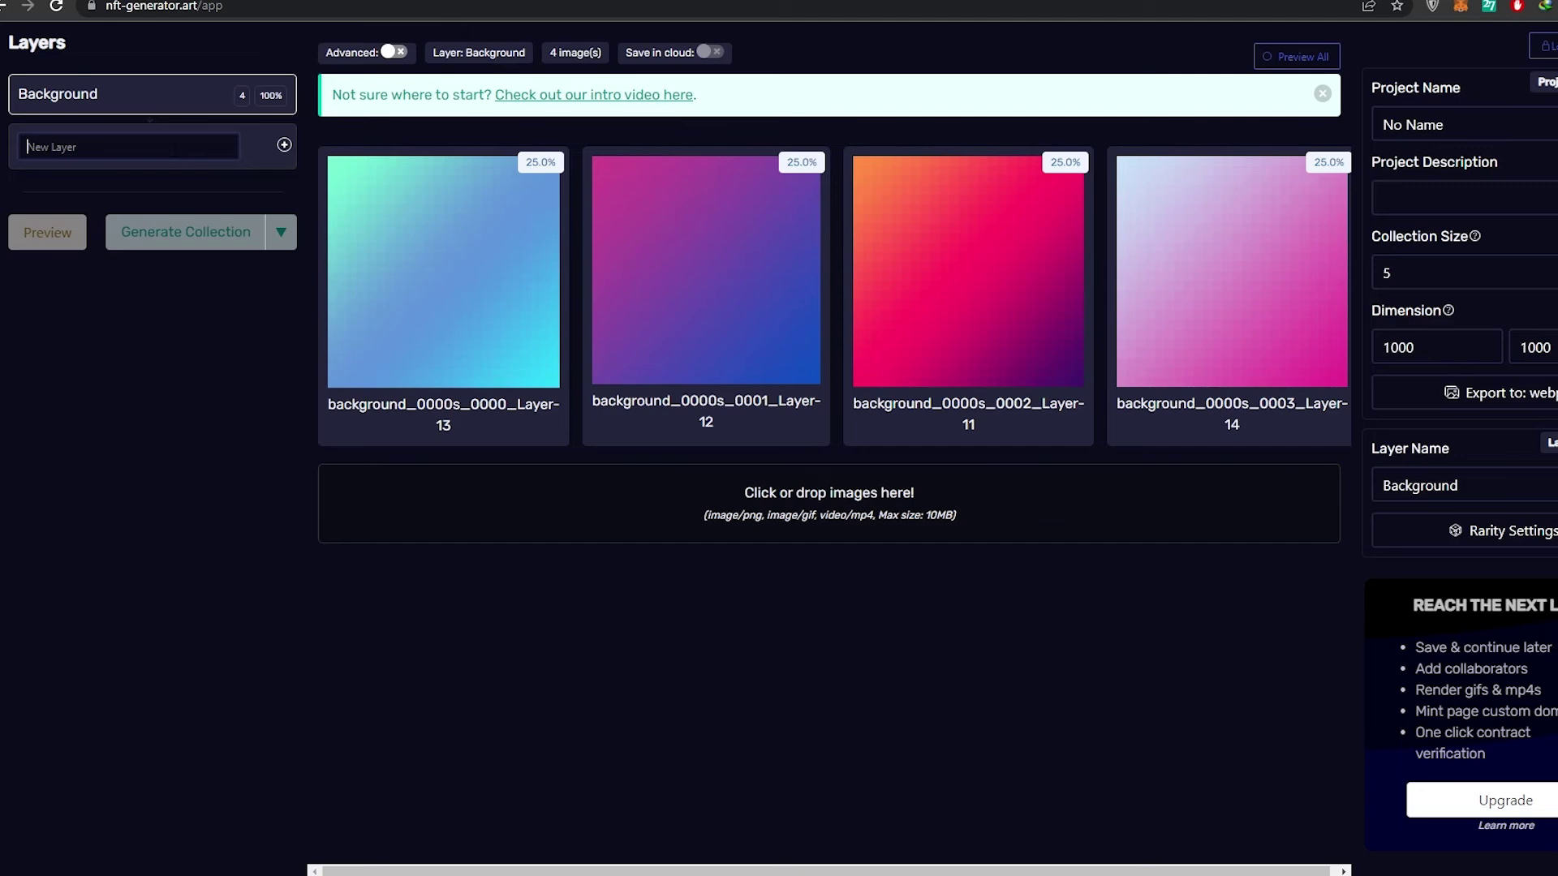
# Add three layers named hats, face and eyes below the Background layer.
pyautogui.write('hats')
pyautogui.press('Return')
pyautogui.write('face')
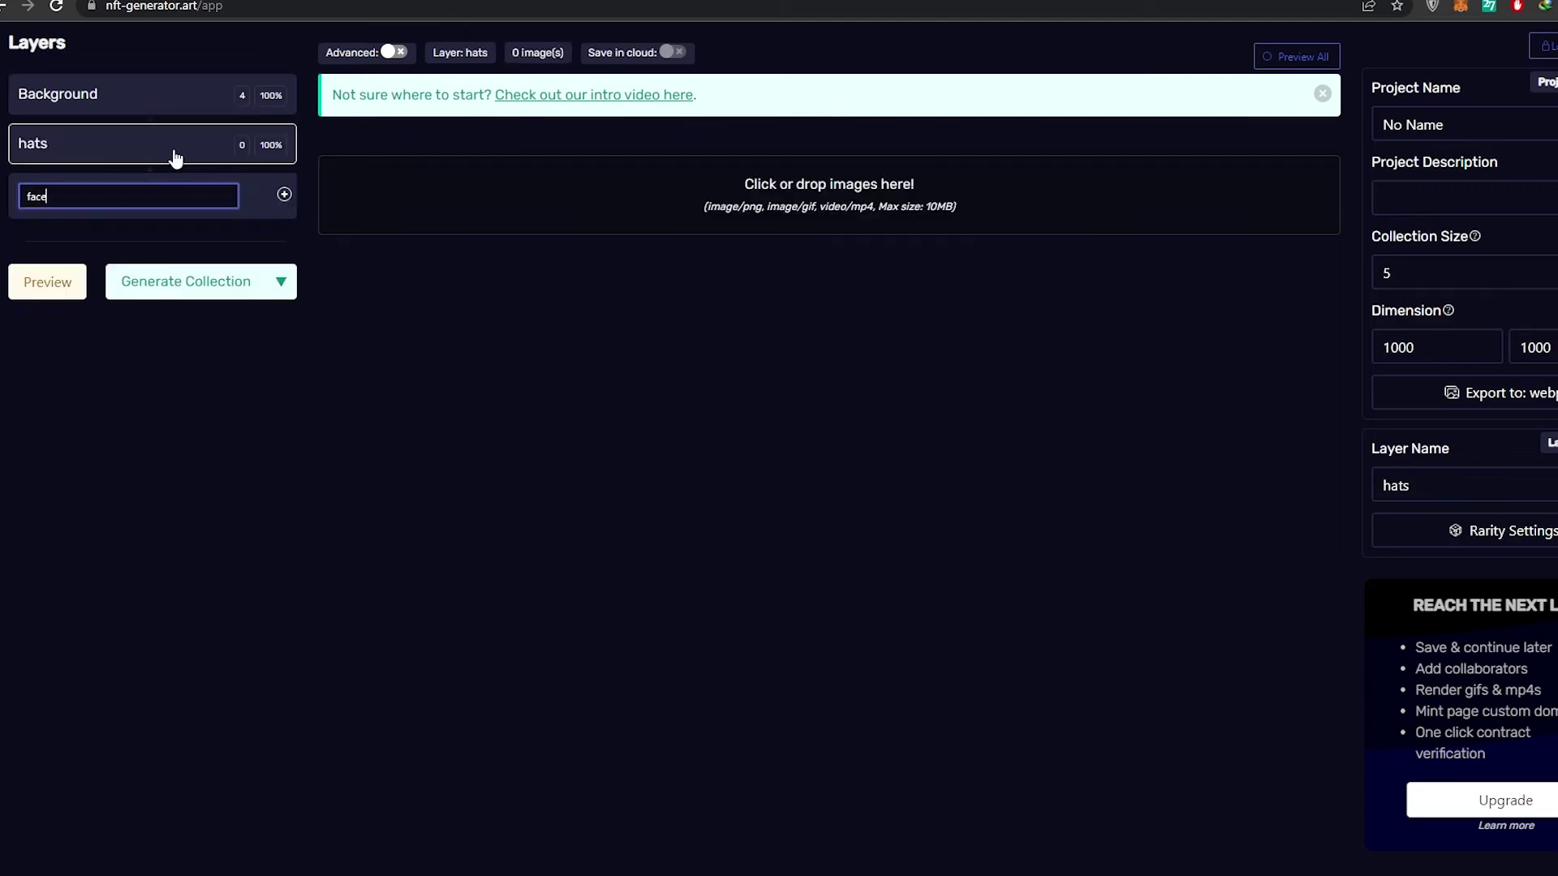
pyautogui.press('Return')
pyautogui.write('eyes')
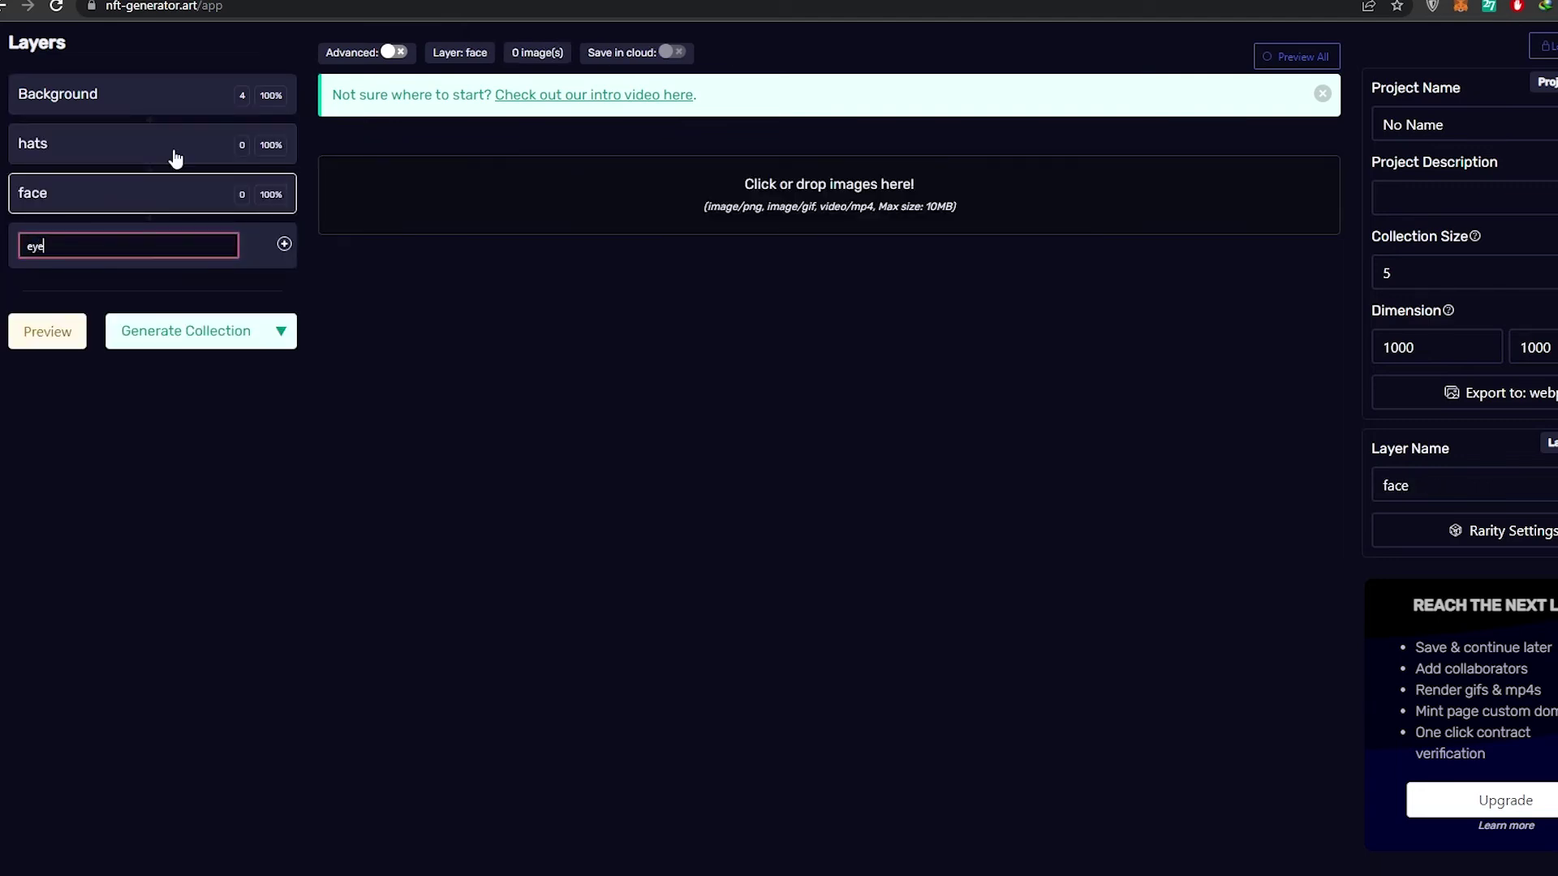
pyautogui.press('Return')
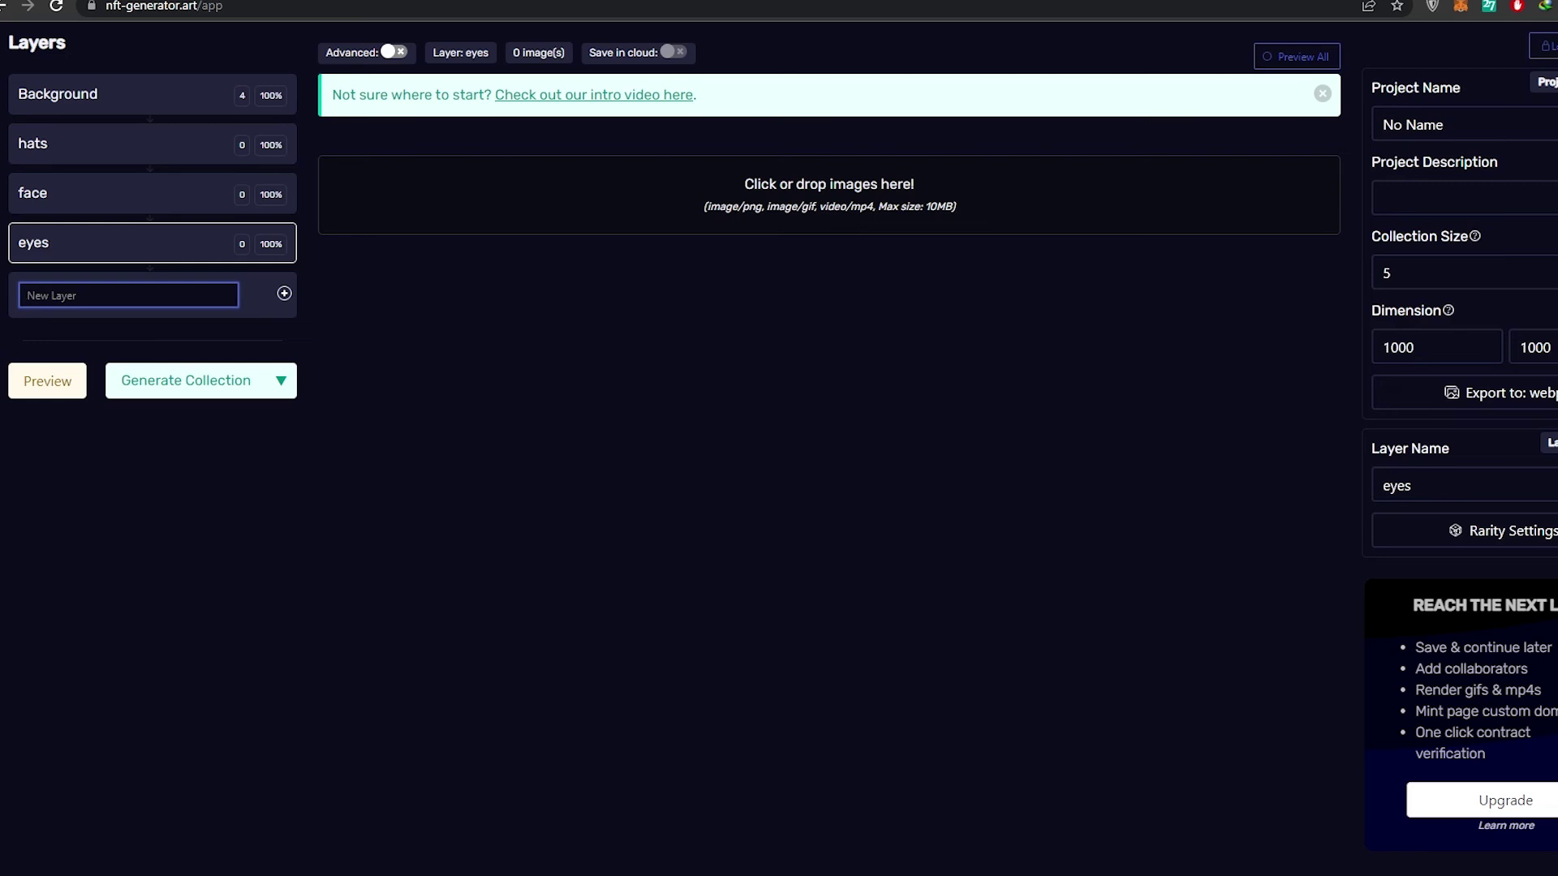
# Upload the four images from the eyes folder to the eyes layer.
pyautogui.hotkey('alt', 'Tab')
pyautogui.hotkey('alt', 'Up')
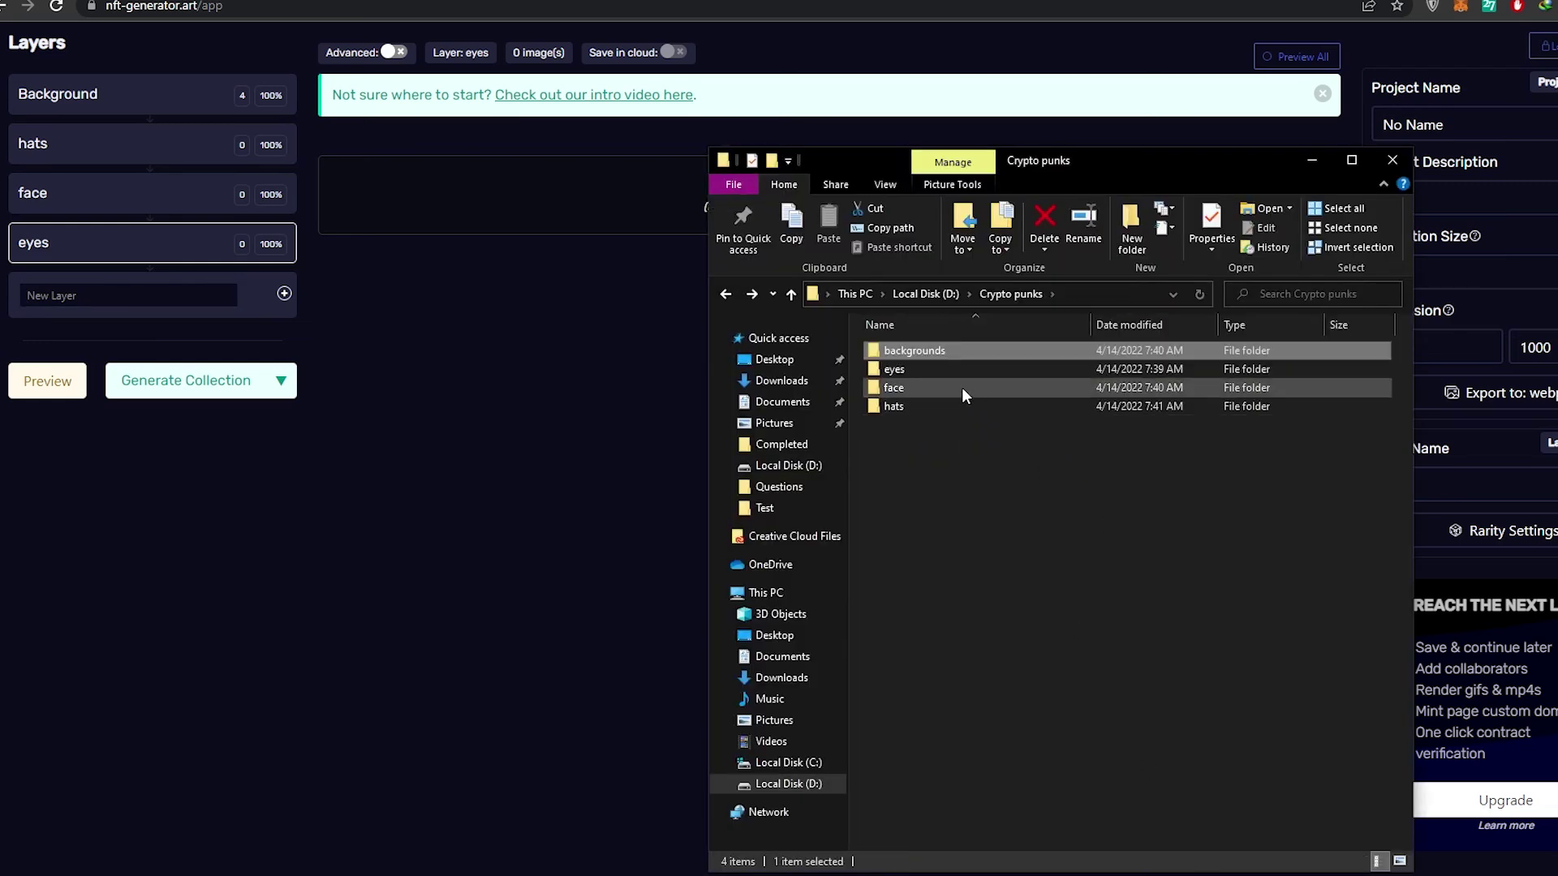
pyautogui.doubleClick(962, 388)
pyautogui.hotkey('alt', 'Up')
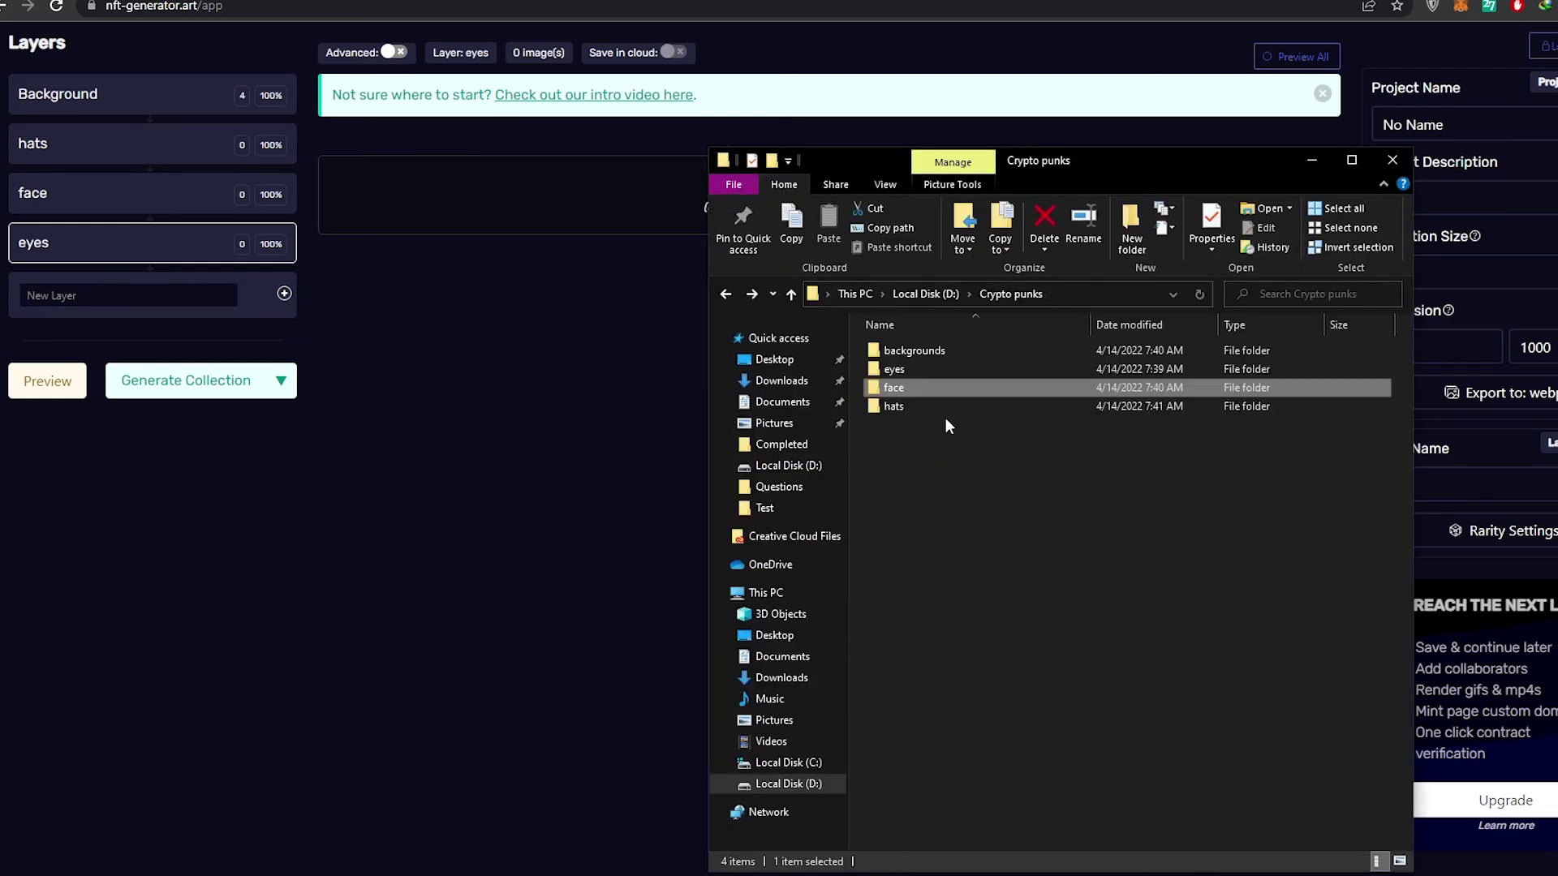
pyautogui.doubleClick(987, 378)
pyautogui.moveTo(1178, 435); pyautogui.dragTo(543, 216)
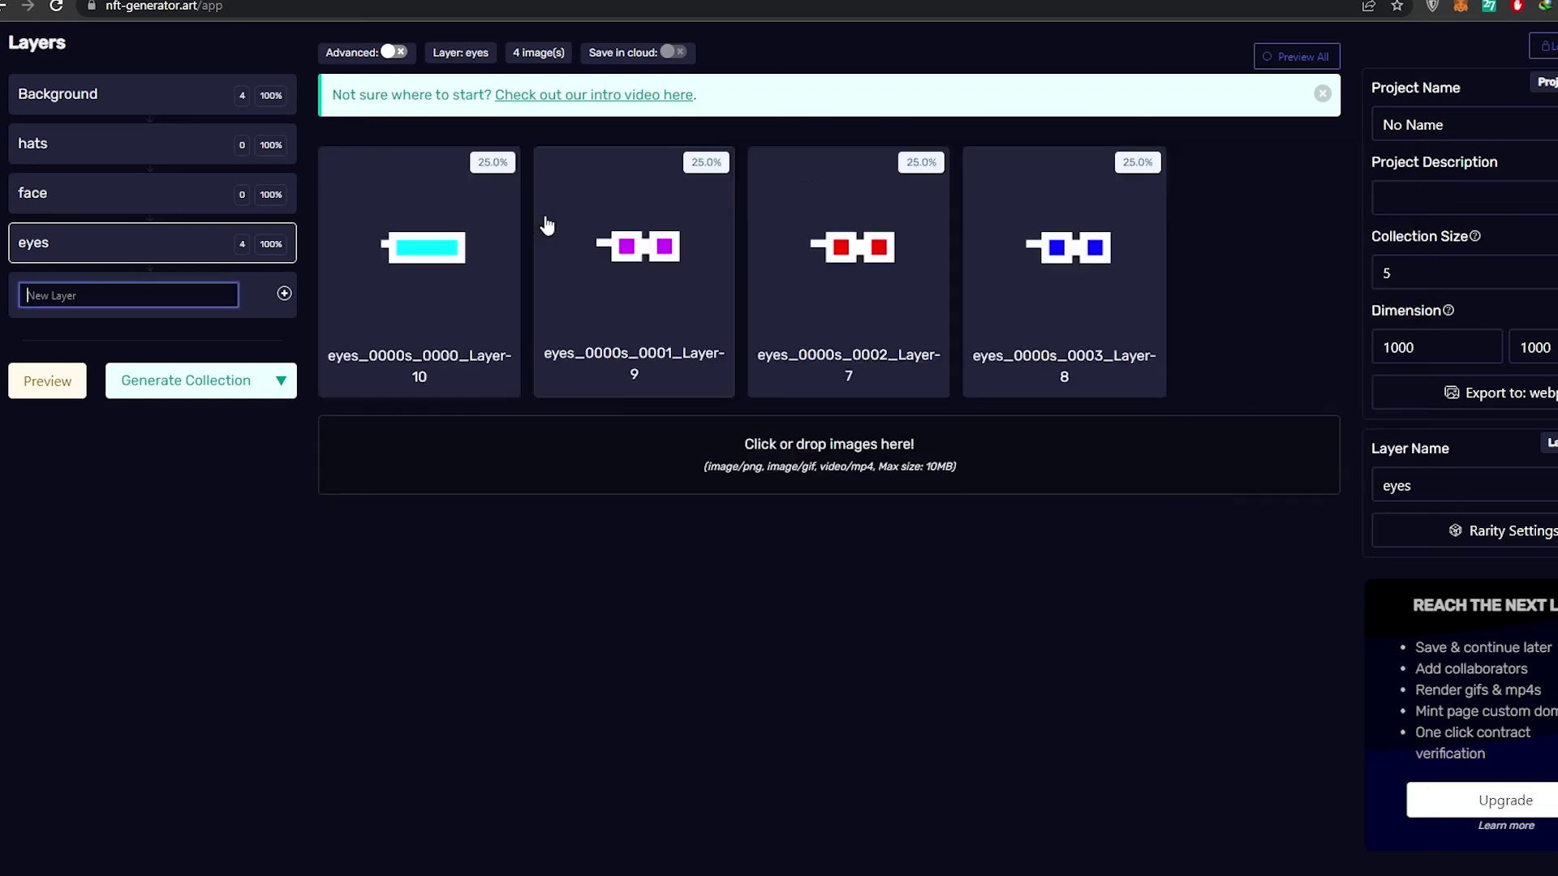
# Upload the face image from the face folder to the face layer.
pyautogui.click(122, 202)
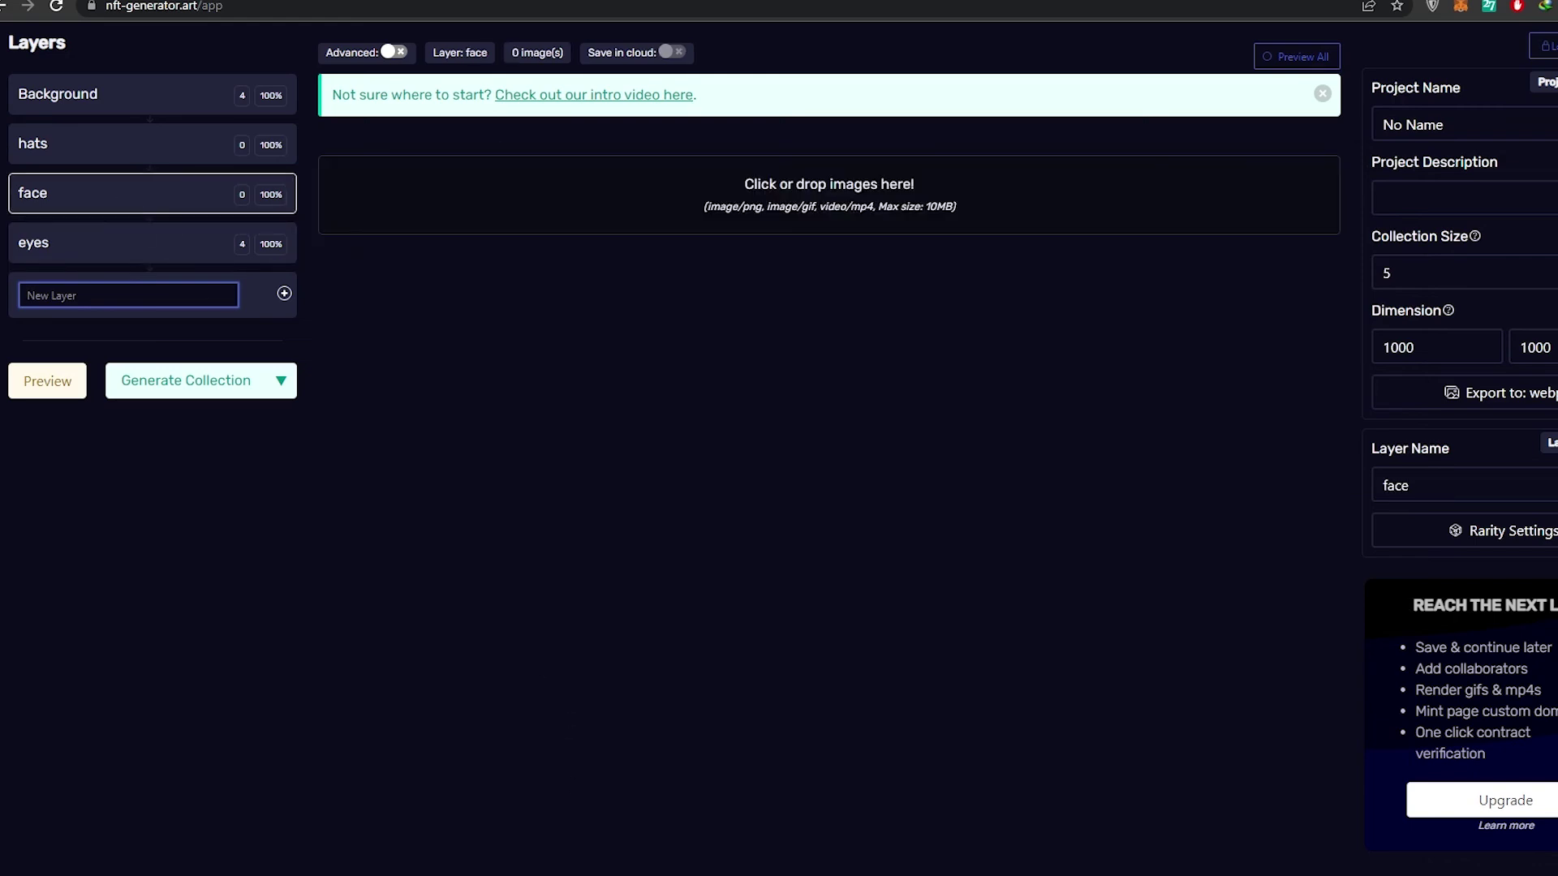
pyautogui.hotkey('alt', 'Tab')
pyautogui.moveTo(922, 366); pyautogui.dragTo(251, 208)
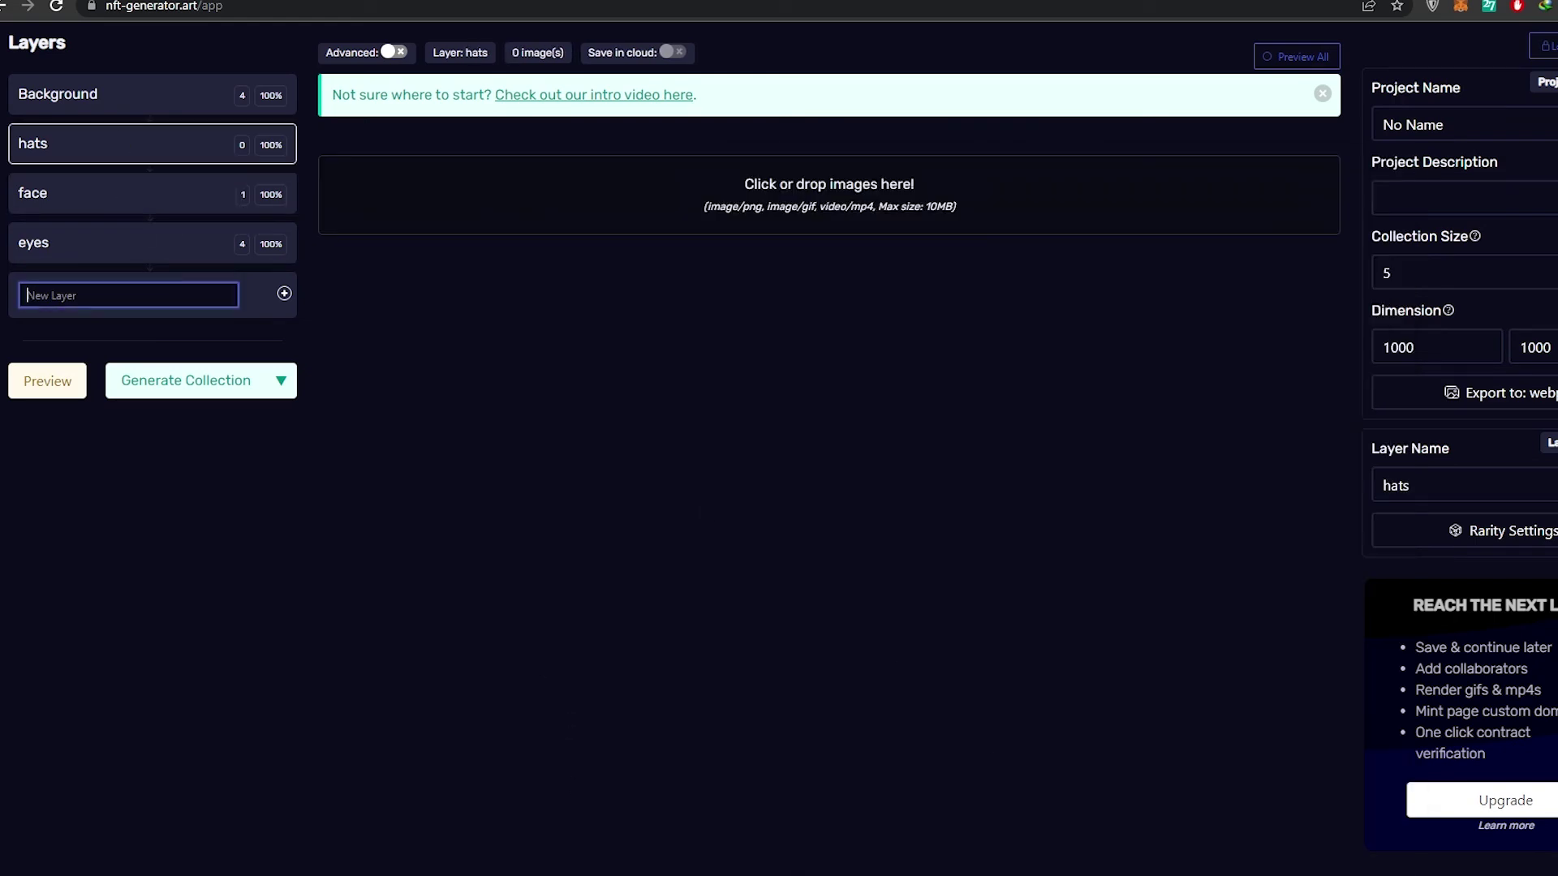
# Upload the four hat images from the hats folder to the hats layer.
pyautogui.hotkey('alt', 'Tab')
pyautogui.hotkey('alt', 'Left')
pyautogui.click(1092, 579)
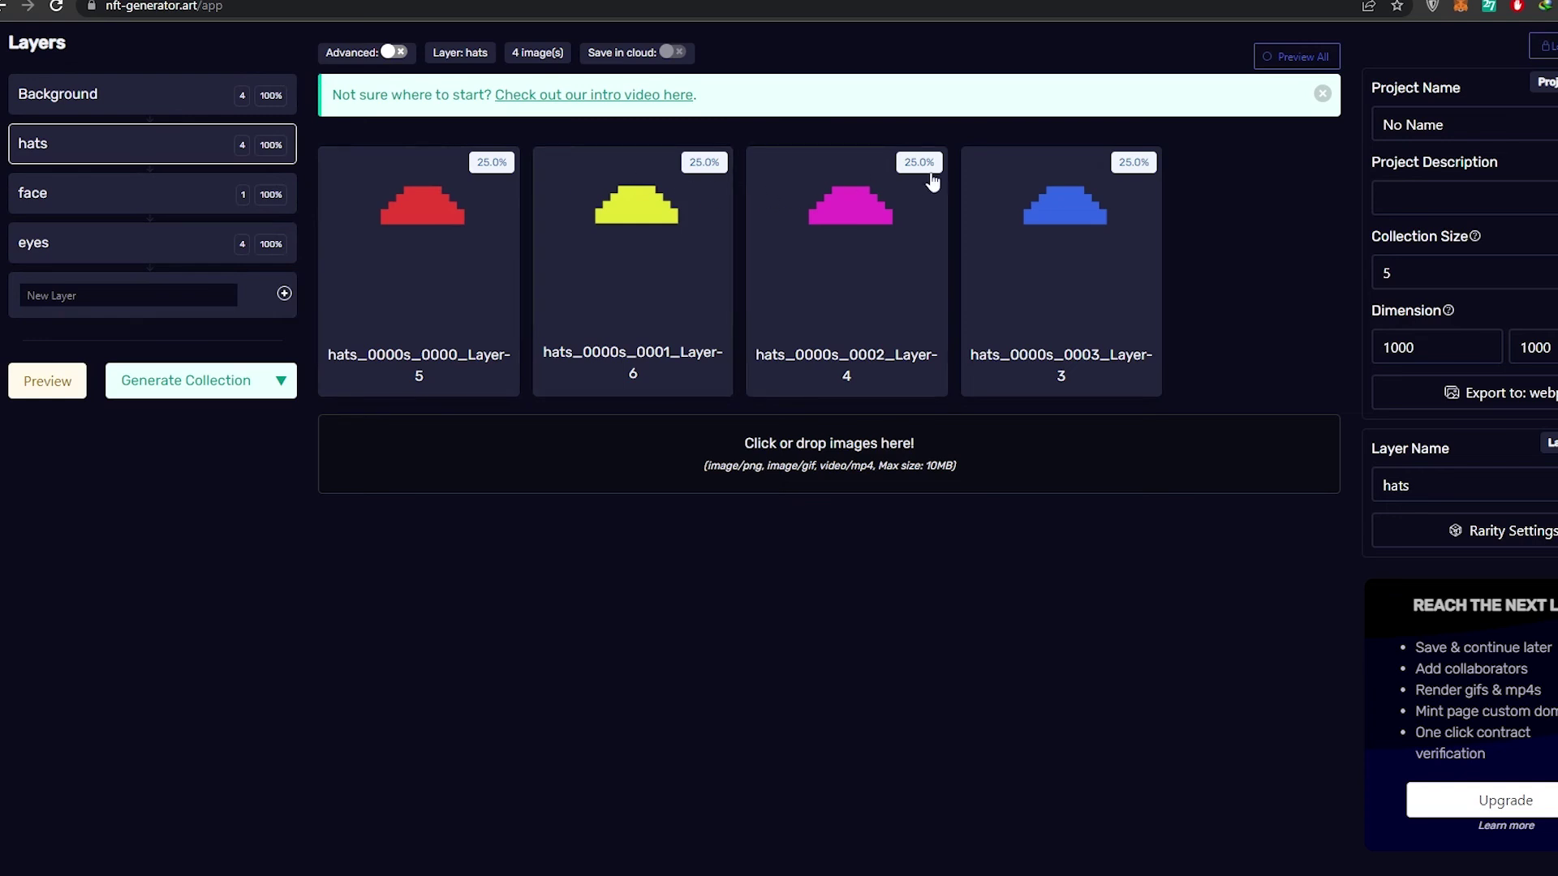
# Check the images in the Background, face and eyes layers and set the collection size to 50.
pyautogui.click(143, 111)
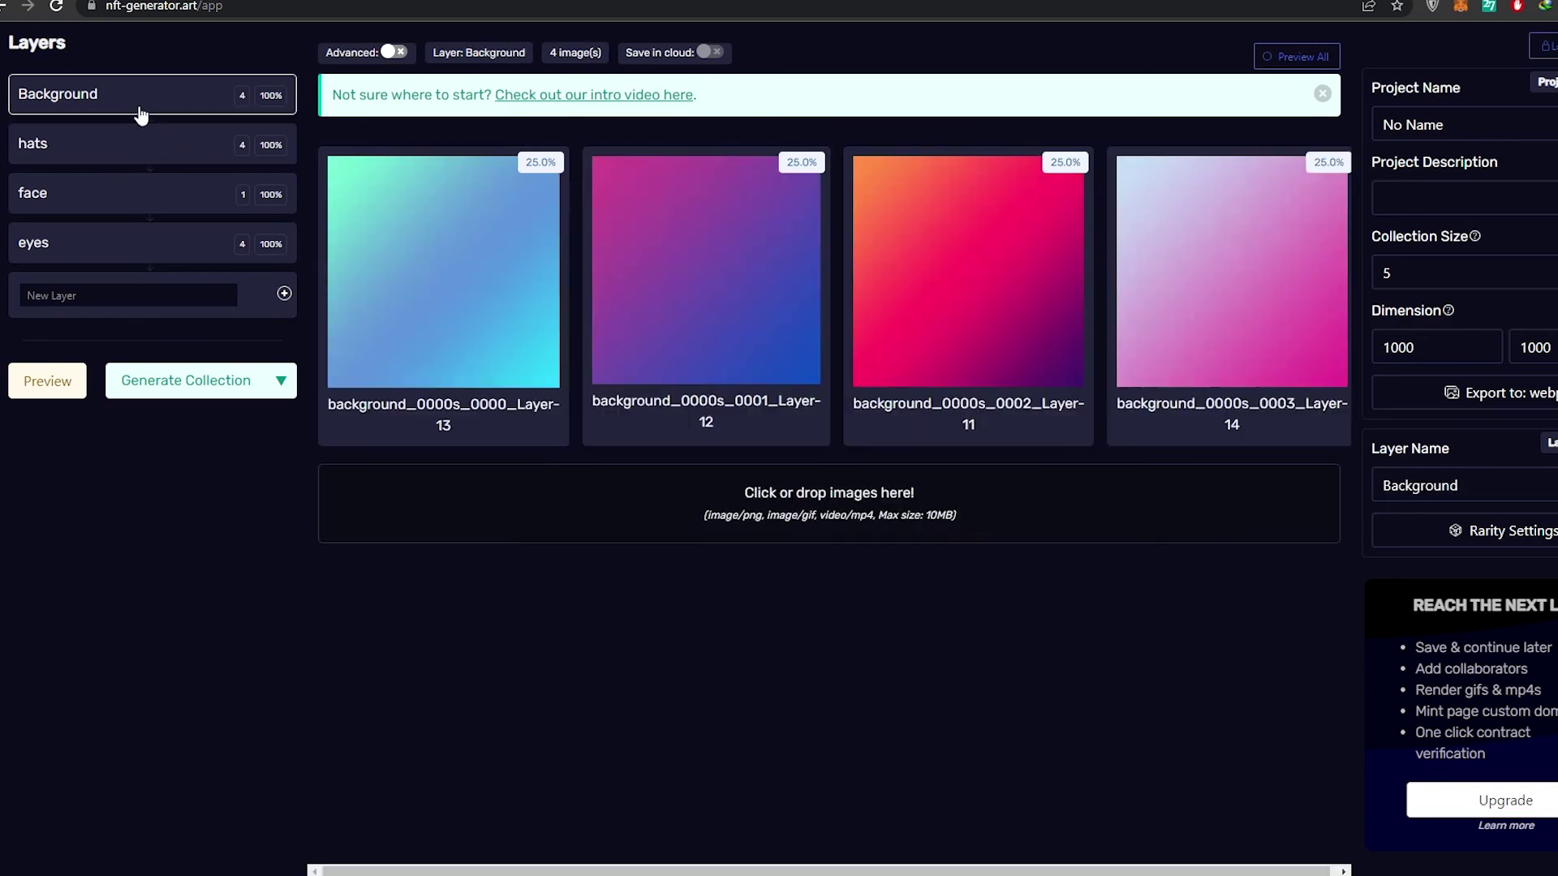
pyautogui.click(103, 209)
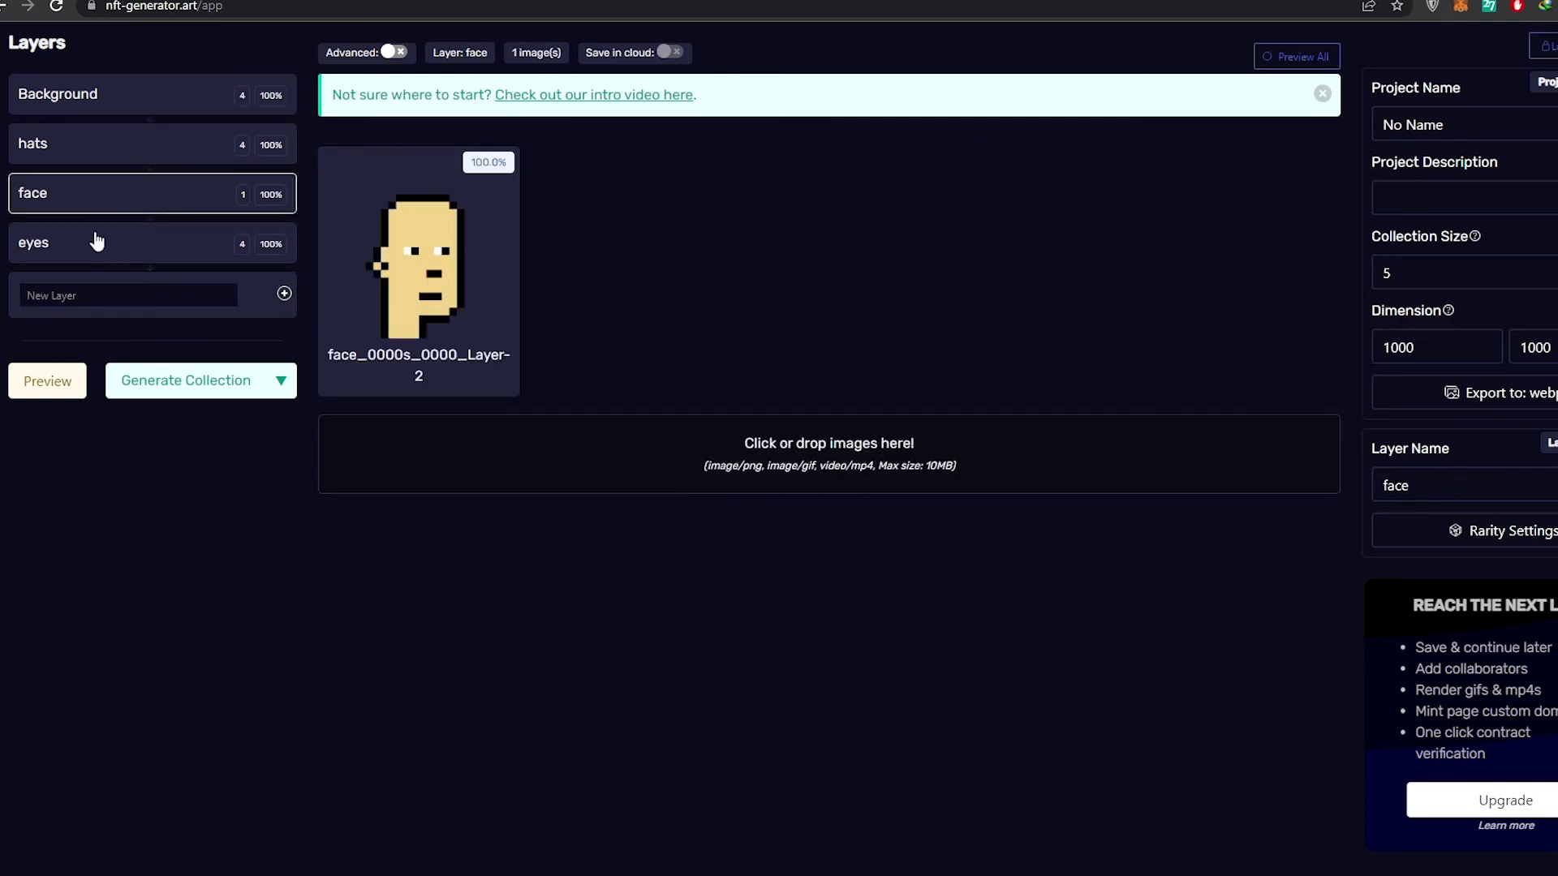
pyautogui.click(241, 235)
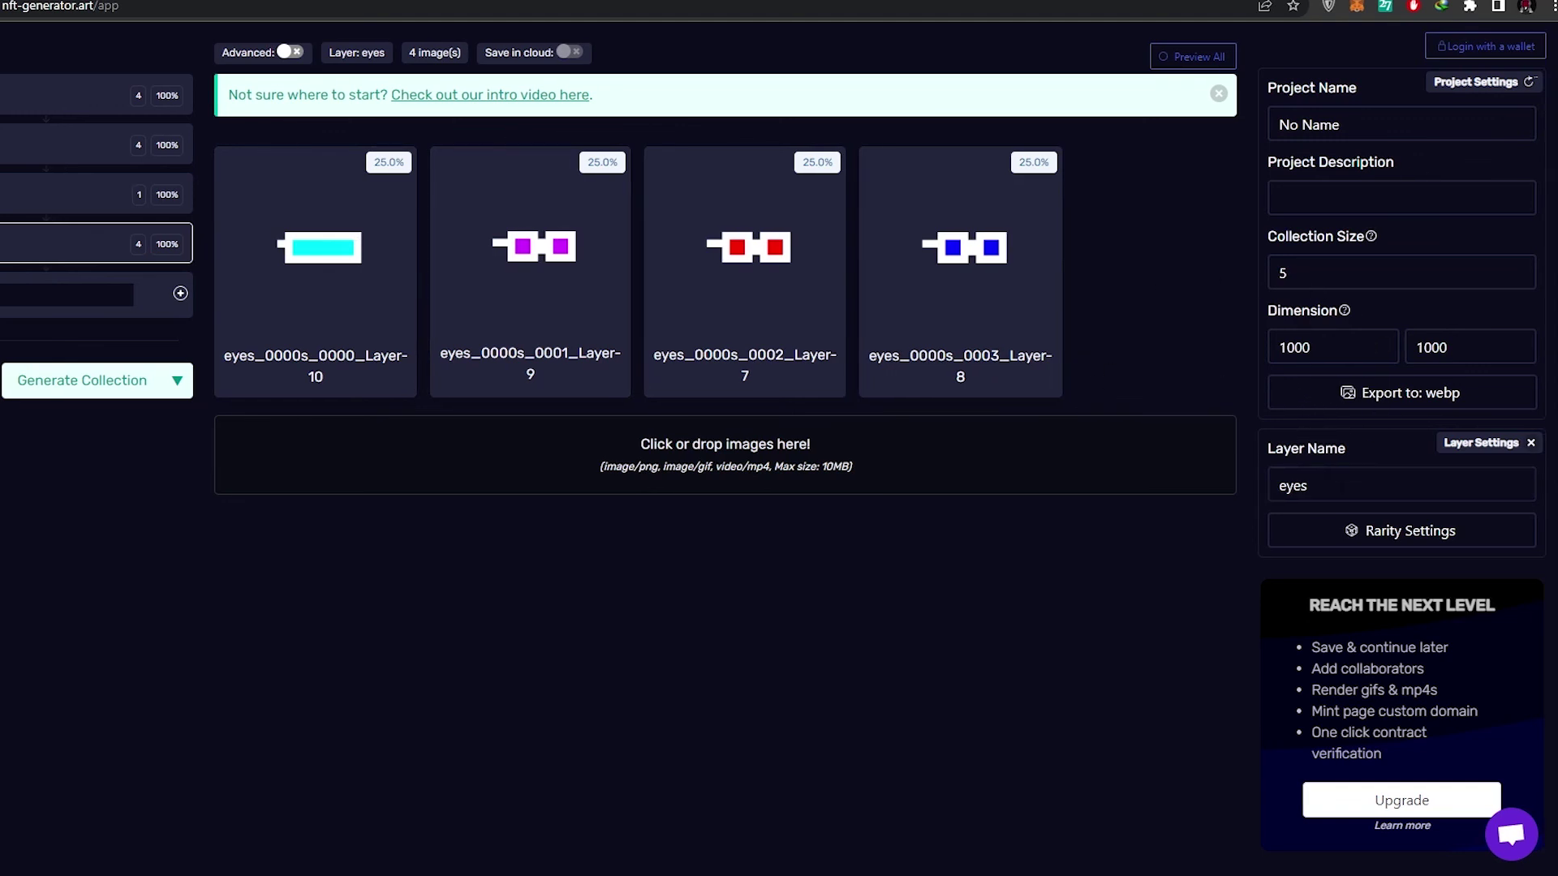
pyautogui.moveTo(1330, 273); pyautogui.dragTo(1224, 271)
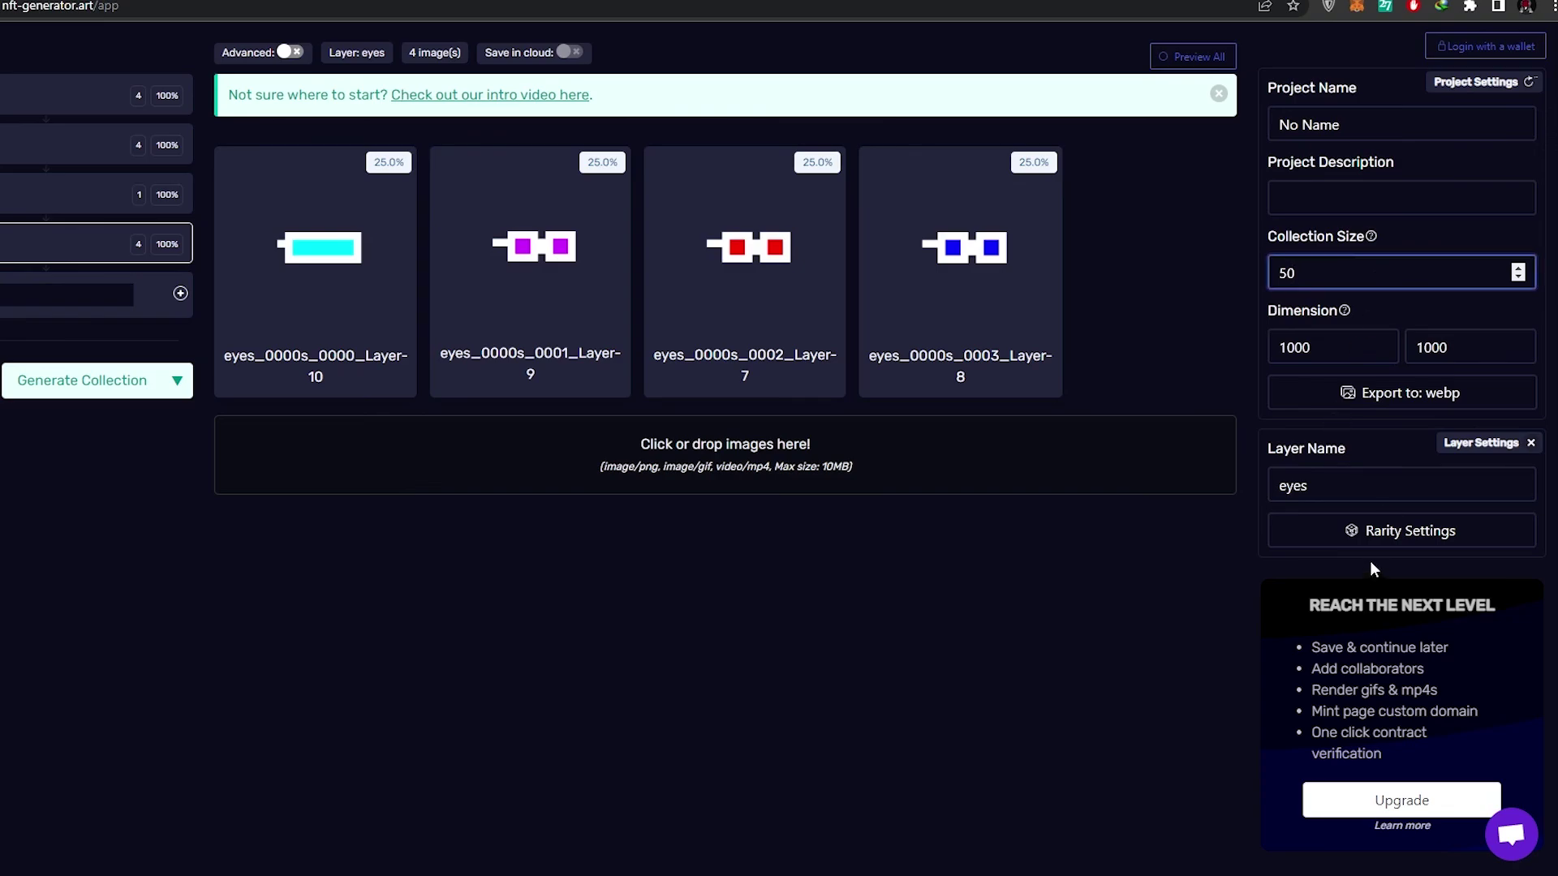
# In the eyes layer's rarity settings, lower the cyan visor image's share to about 2%.
pyautogui.click(1380, 529)
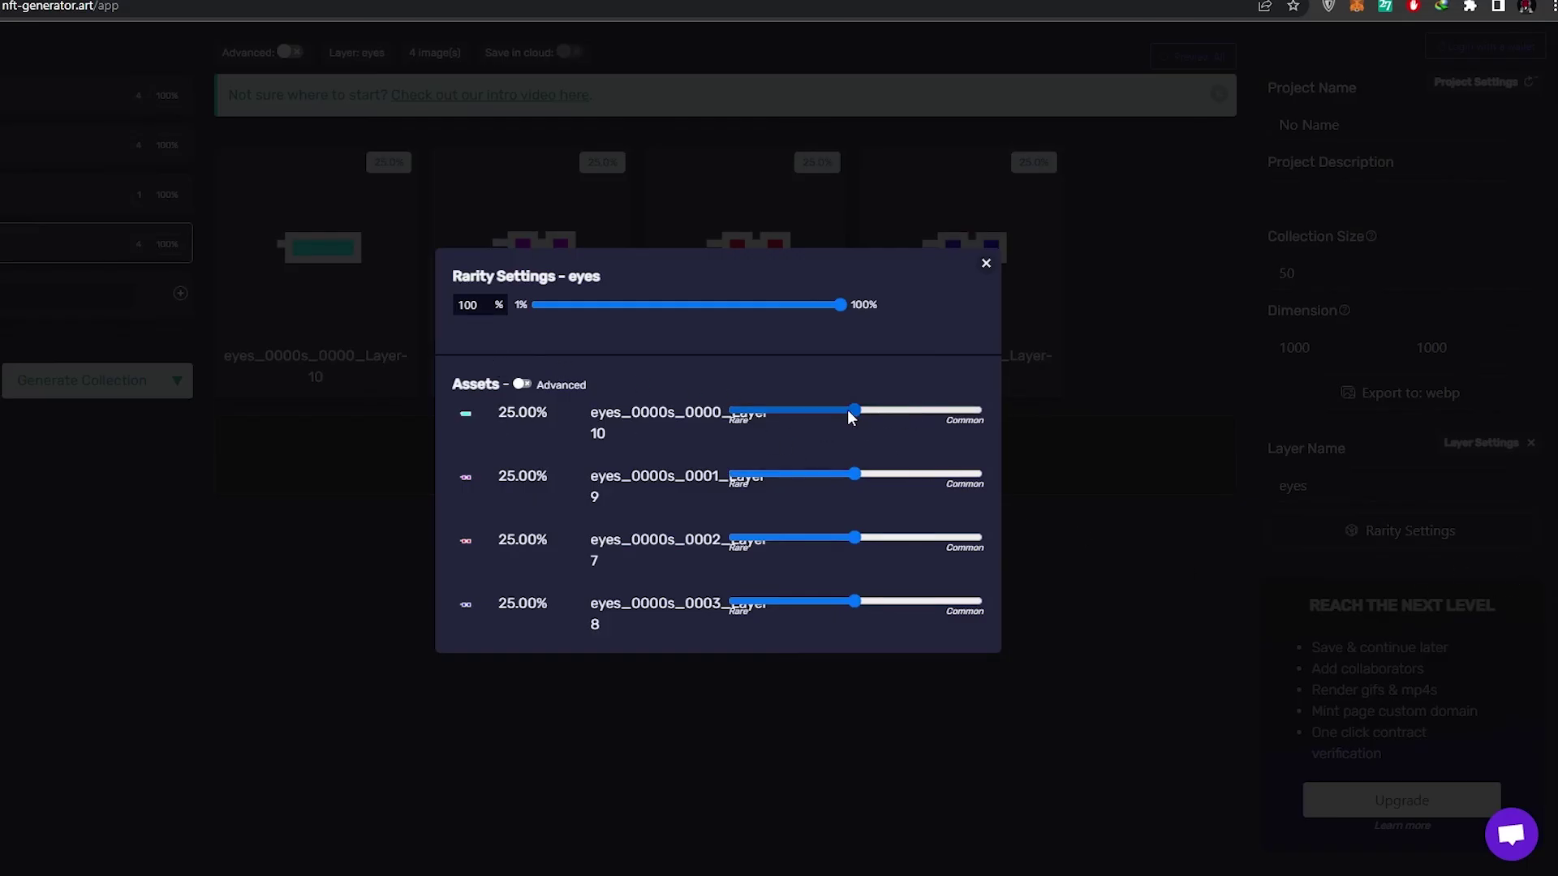
pyautogui.moveTo(847, 410); pyautogui.dragTo(739, 420)
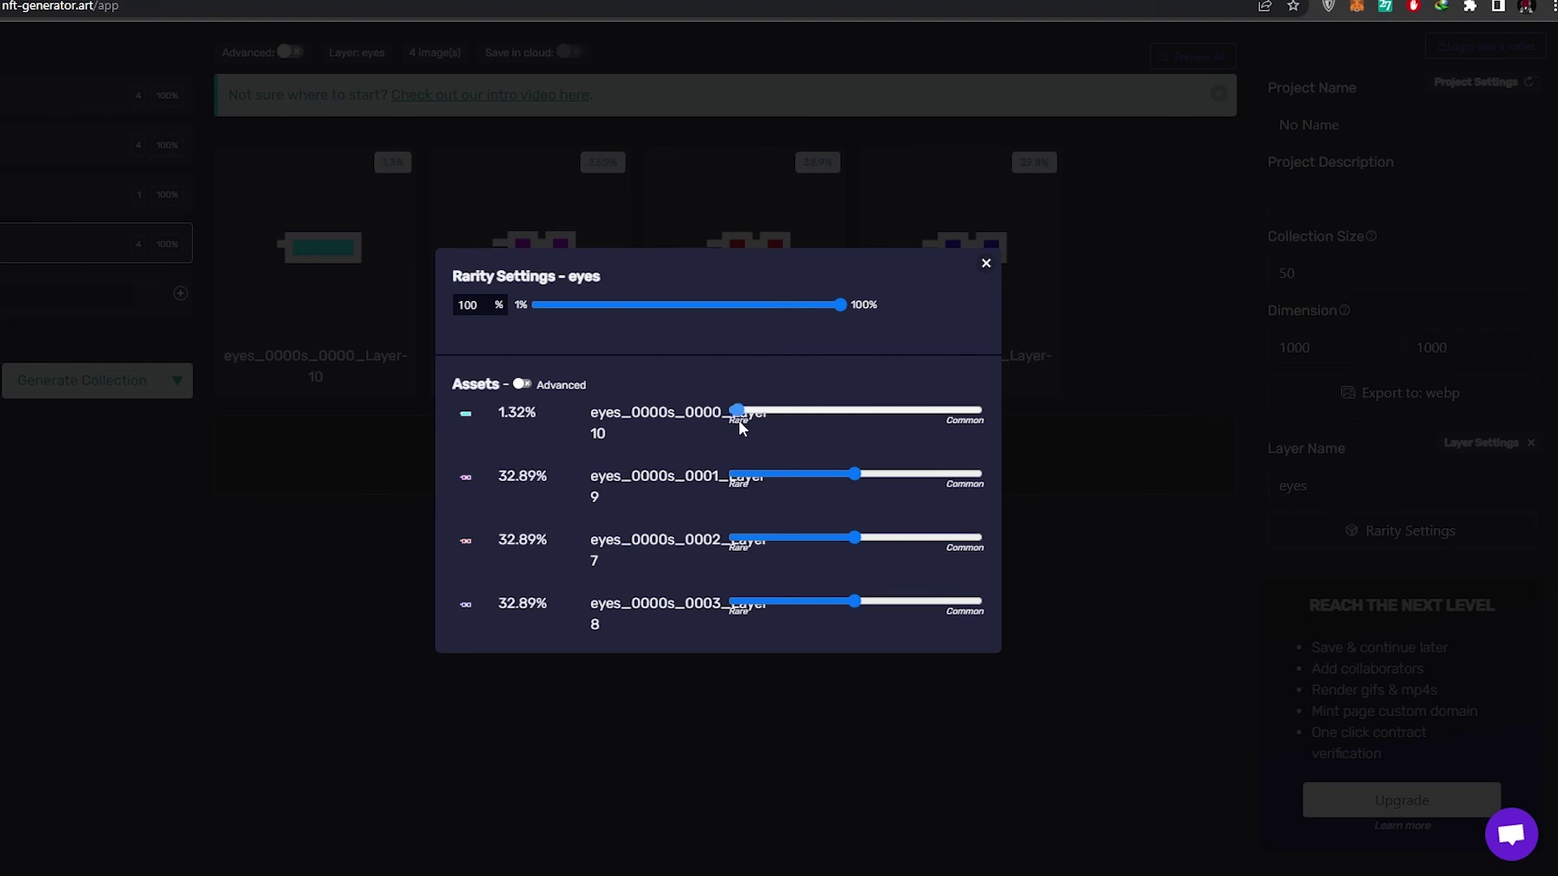
pyautogui.click(985, 266)
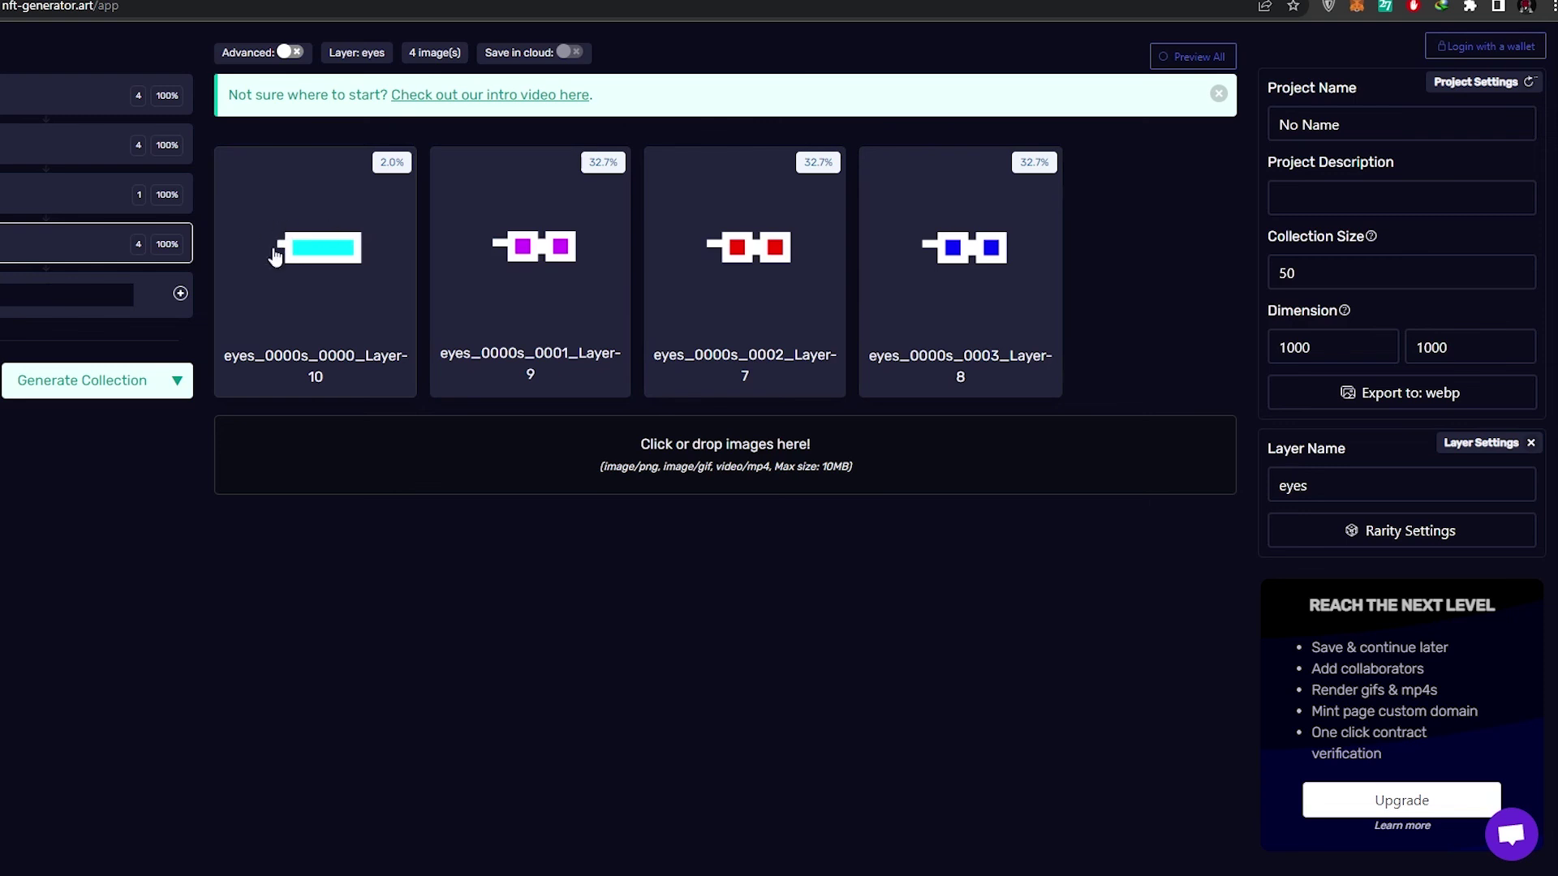
# In the Background layer's rarity settings, make the green-blue gradient the rarest at about 0.7%.
pyautogui.click(103, 109)
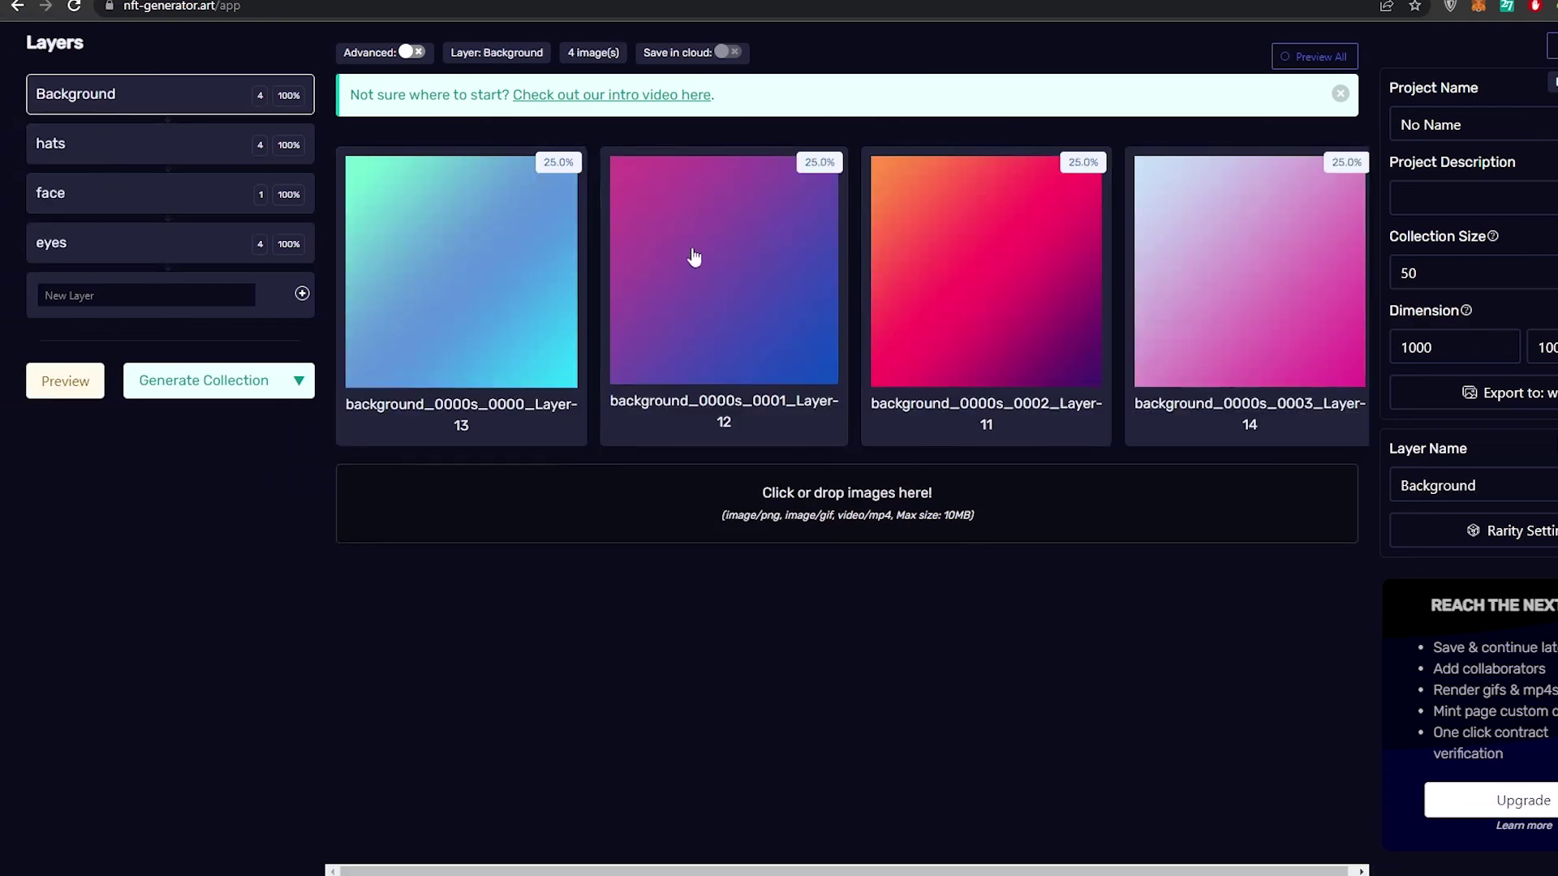
pyautogui.click(1409, 536)
pyautogui.moveTo(844, 410); pyautogui.dragTo(712, 403)
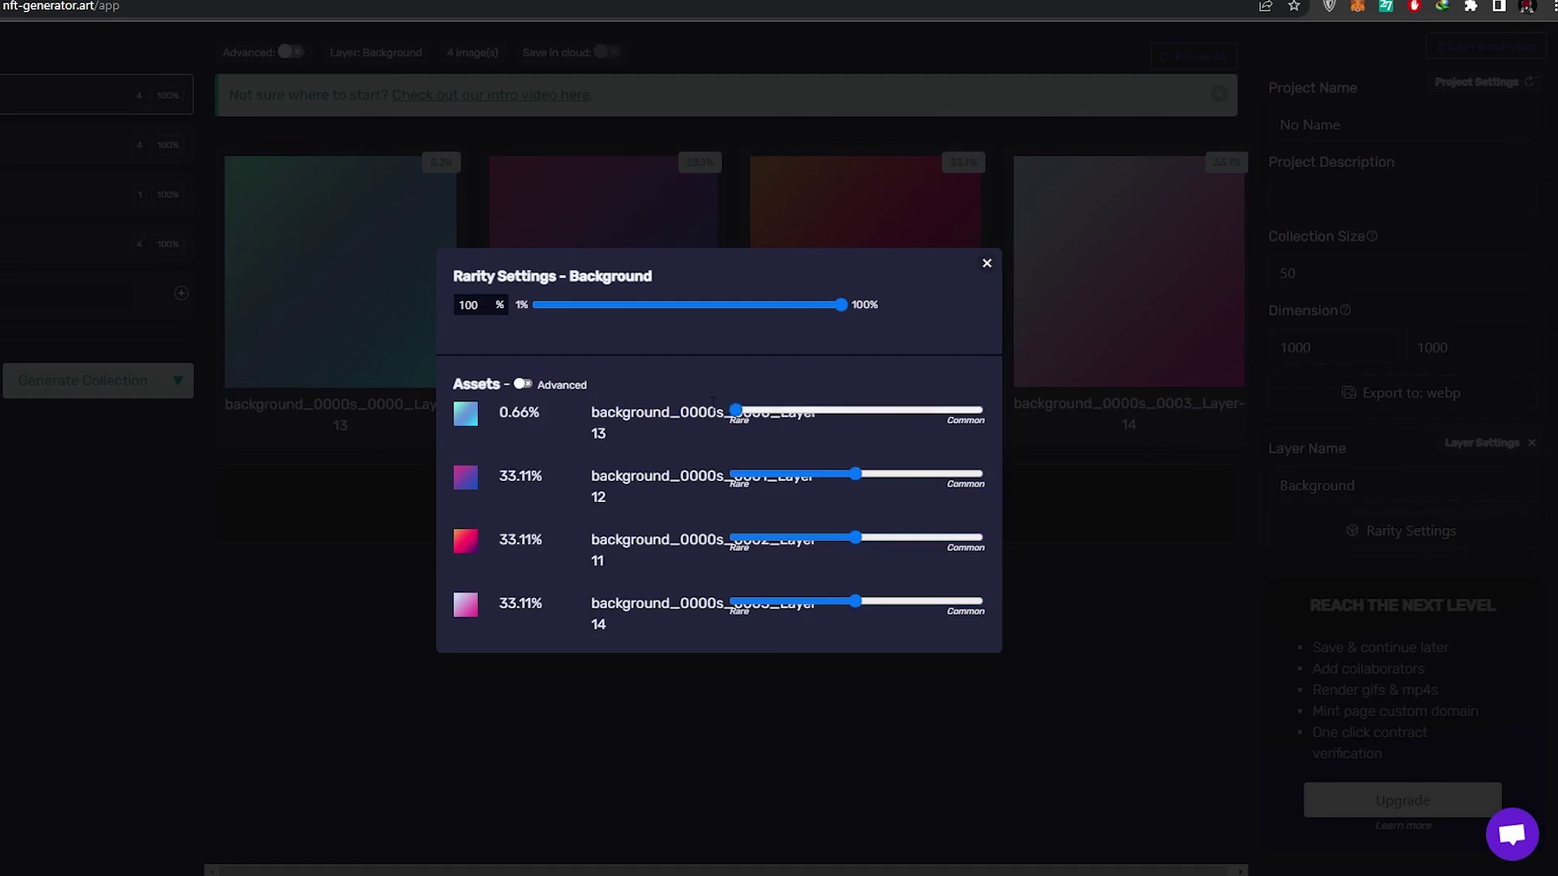
pyautogui.click(988, 269)
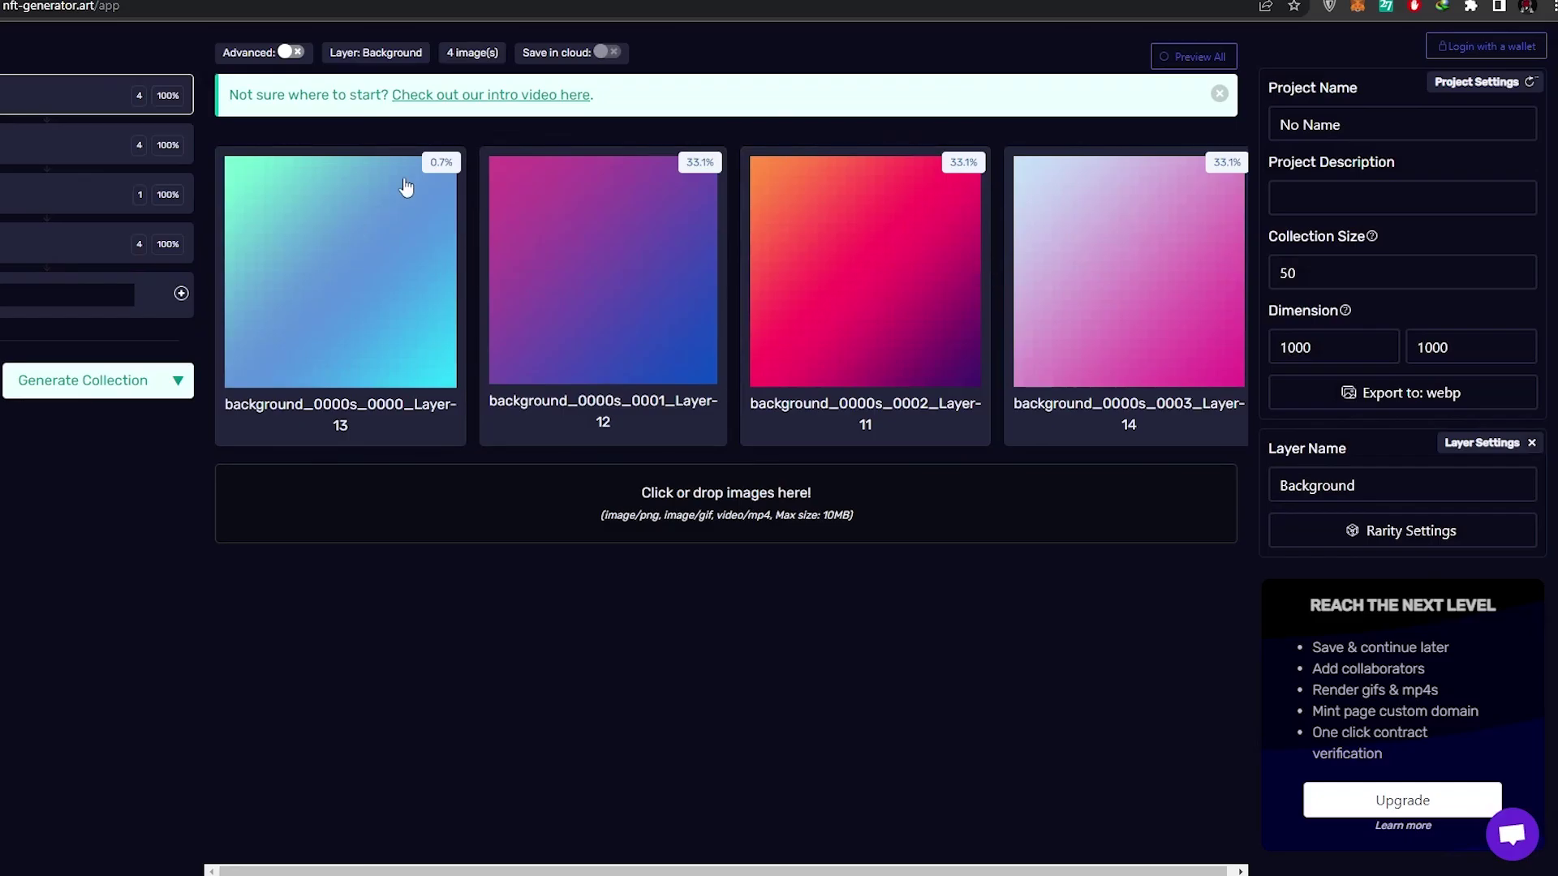
# Review the layers' images, start a trial generation of the collection, and close its download dialog.
pyautogui.click(175, 160)
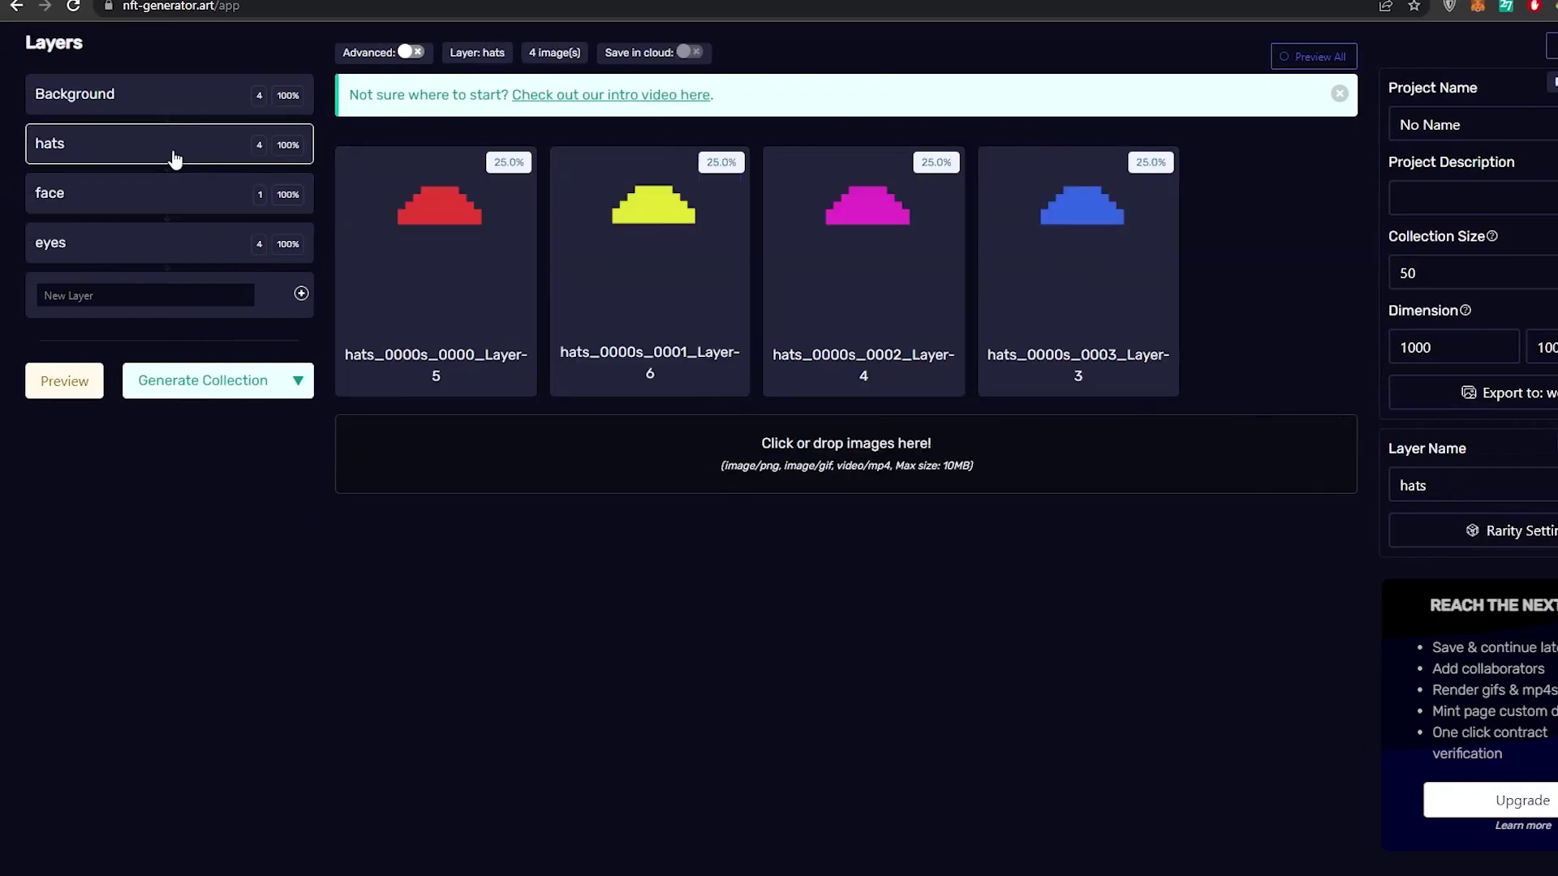
pyautogui.click(166, 254)
pyautogui.click(158, 198)
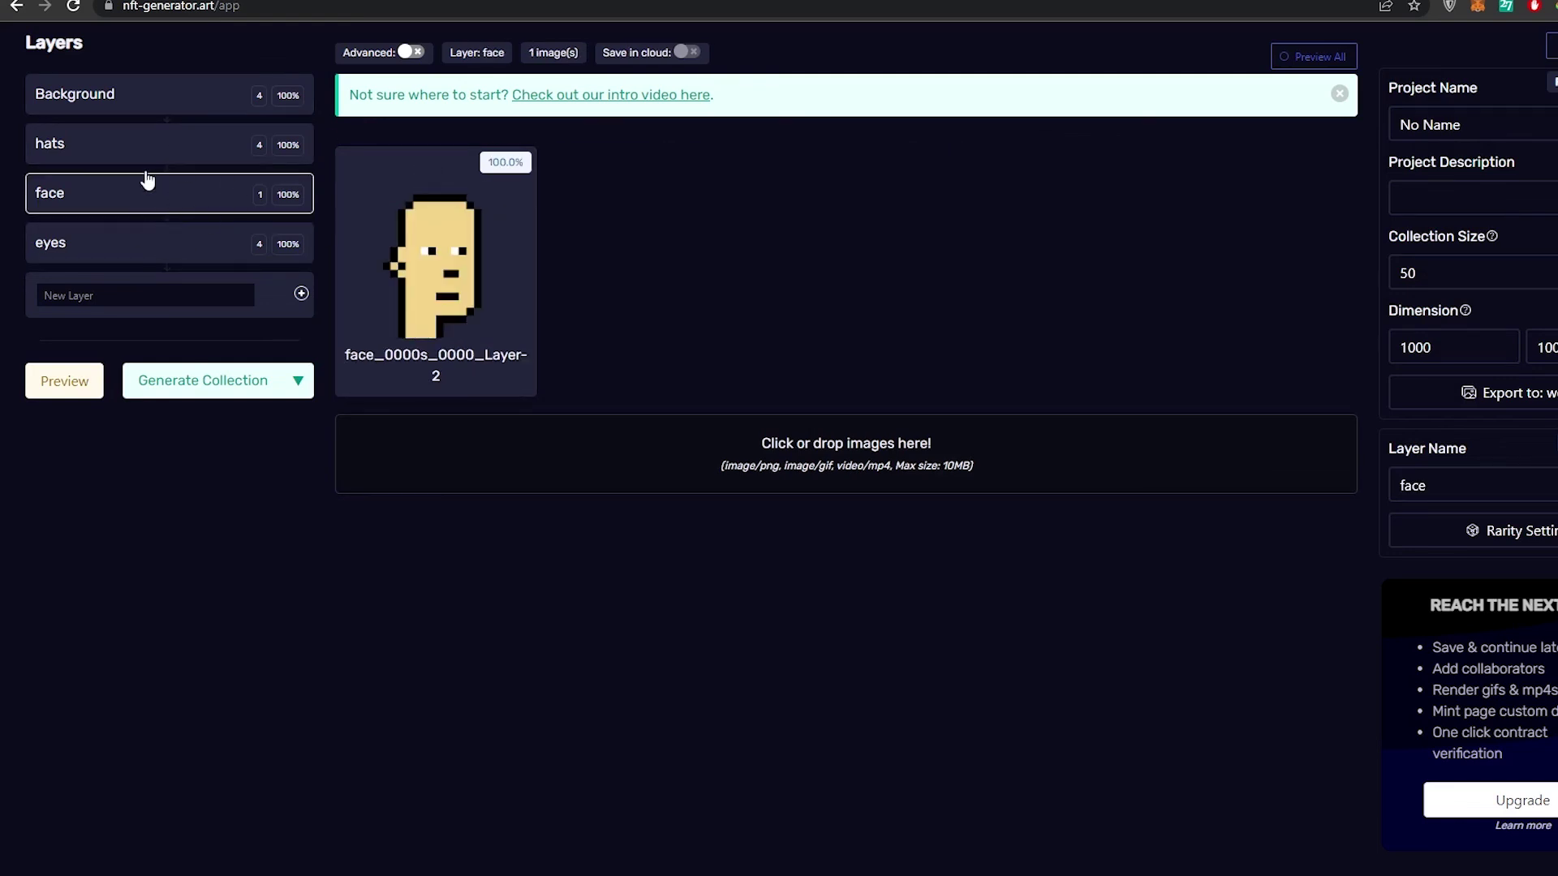
pyautogui.click(158, 121)
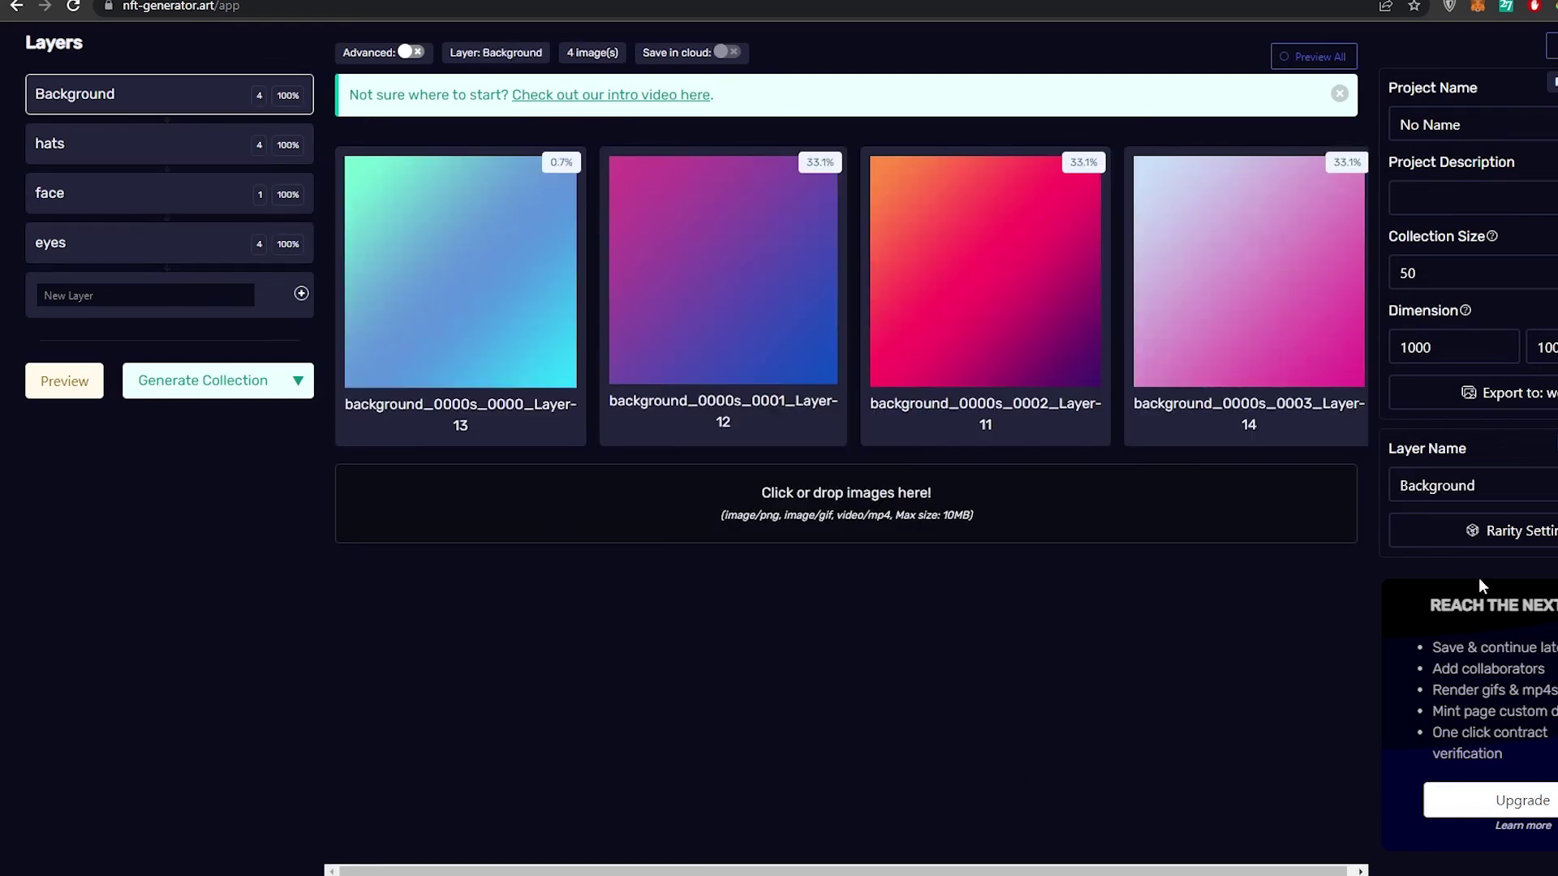
pyautogui.click(210, 405)
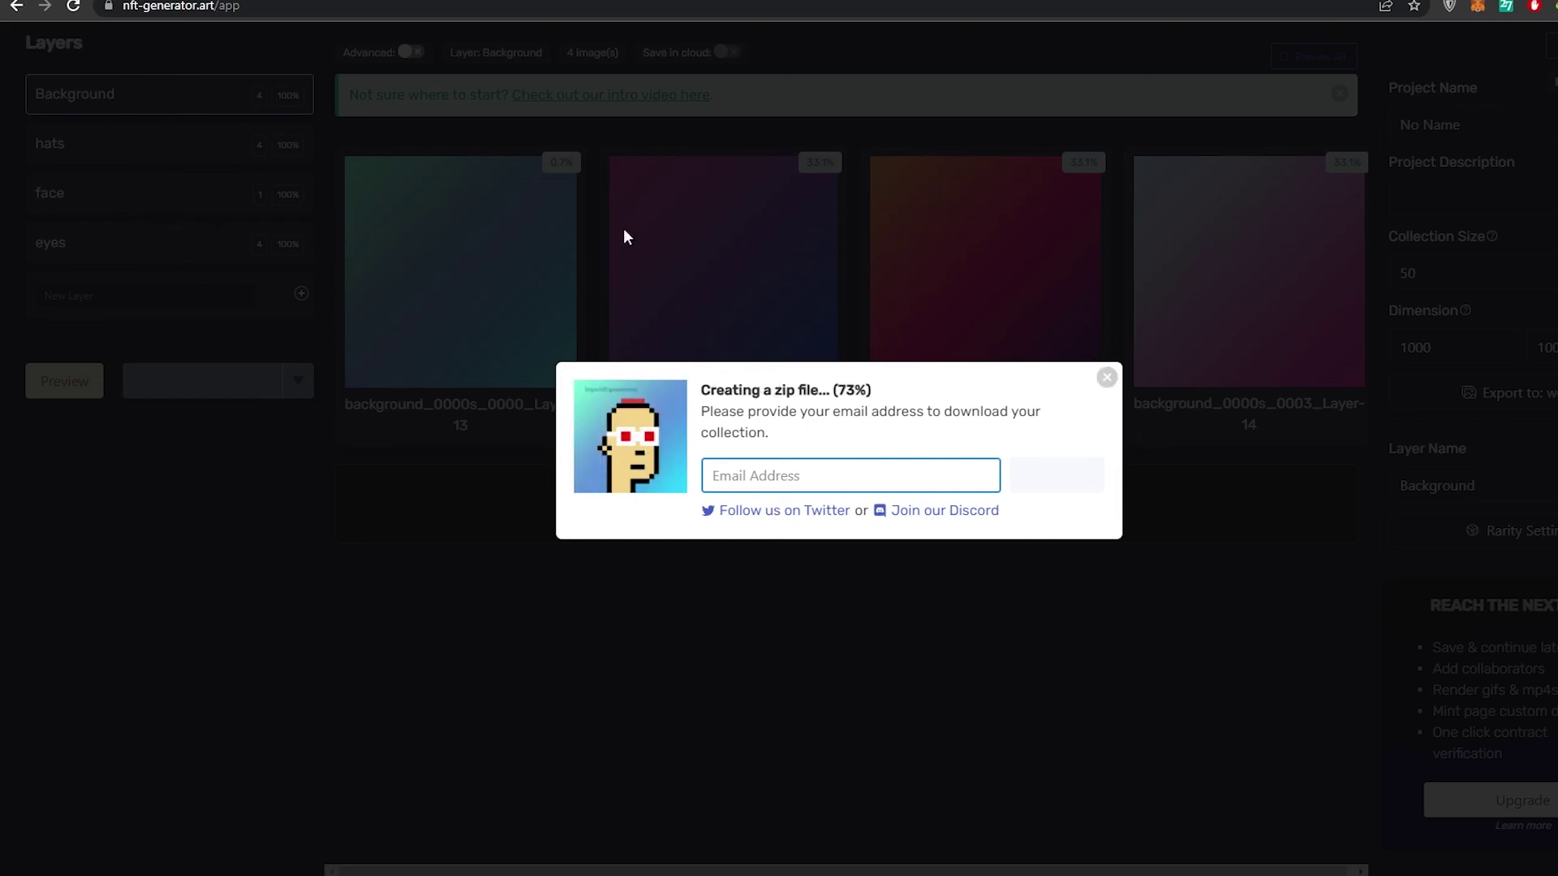
pyautogui.click(1106, 379)
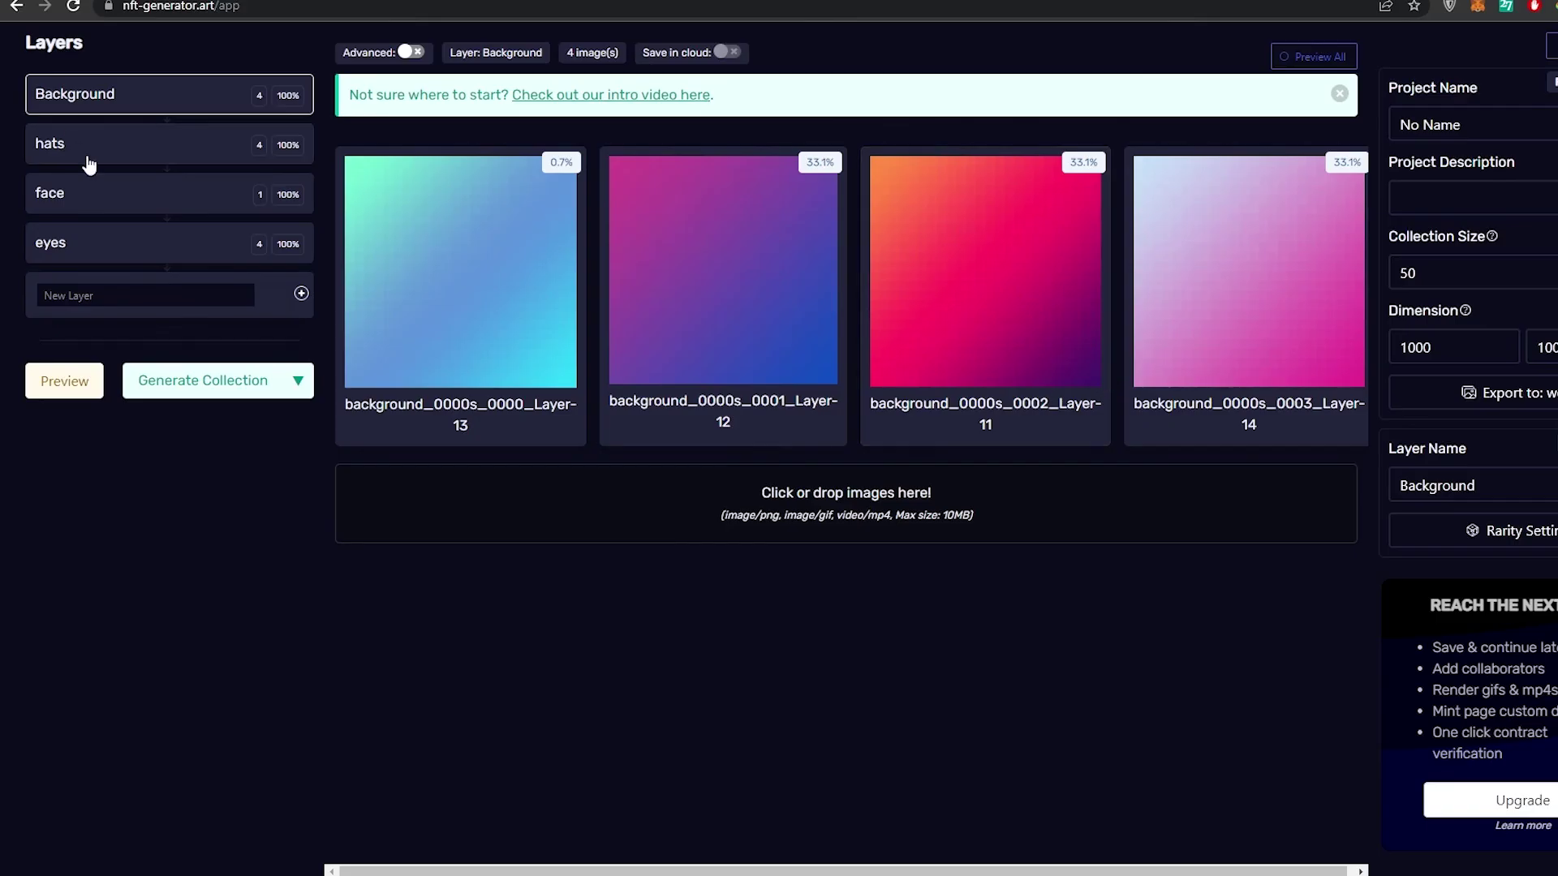
# Reorder the layers to Background, face, hats, eyes and generate the collection again.
pyautogui.moveTo(84, 199)
pyautogui.mouseDown()
pyautogui.moveTo(104, 105)
pyautogui.moveTo(107, 151)
pyautogui.moveTo(51, 244)
pyautogui.moveTo(84, 226)
pyautogui.mouseUp()
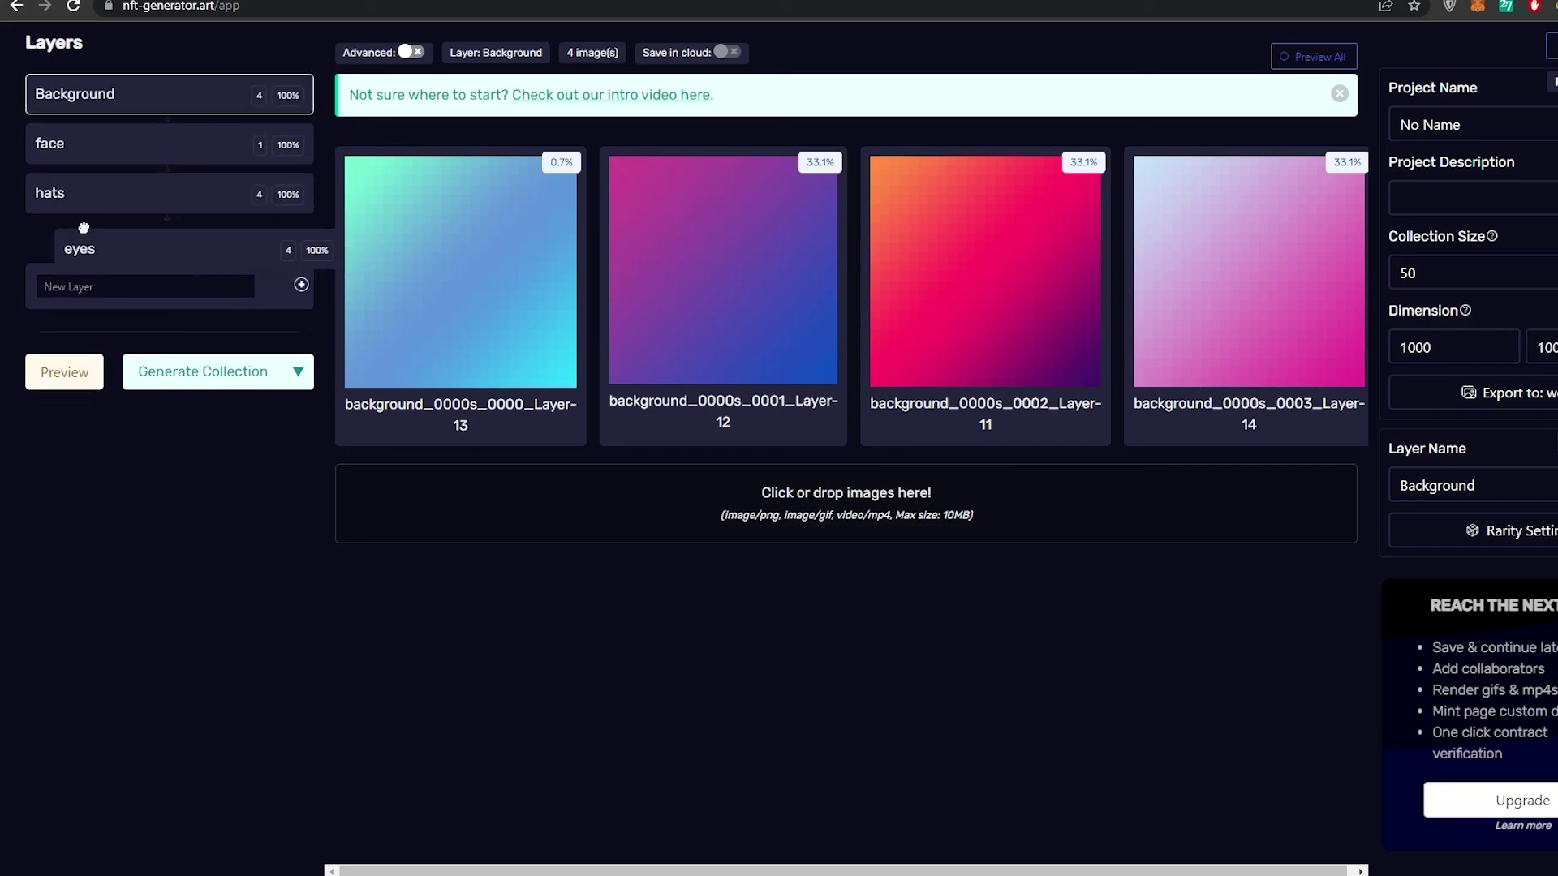
pyautogui.click(221, 392)
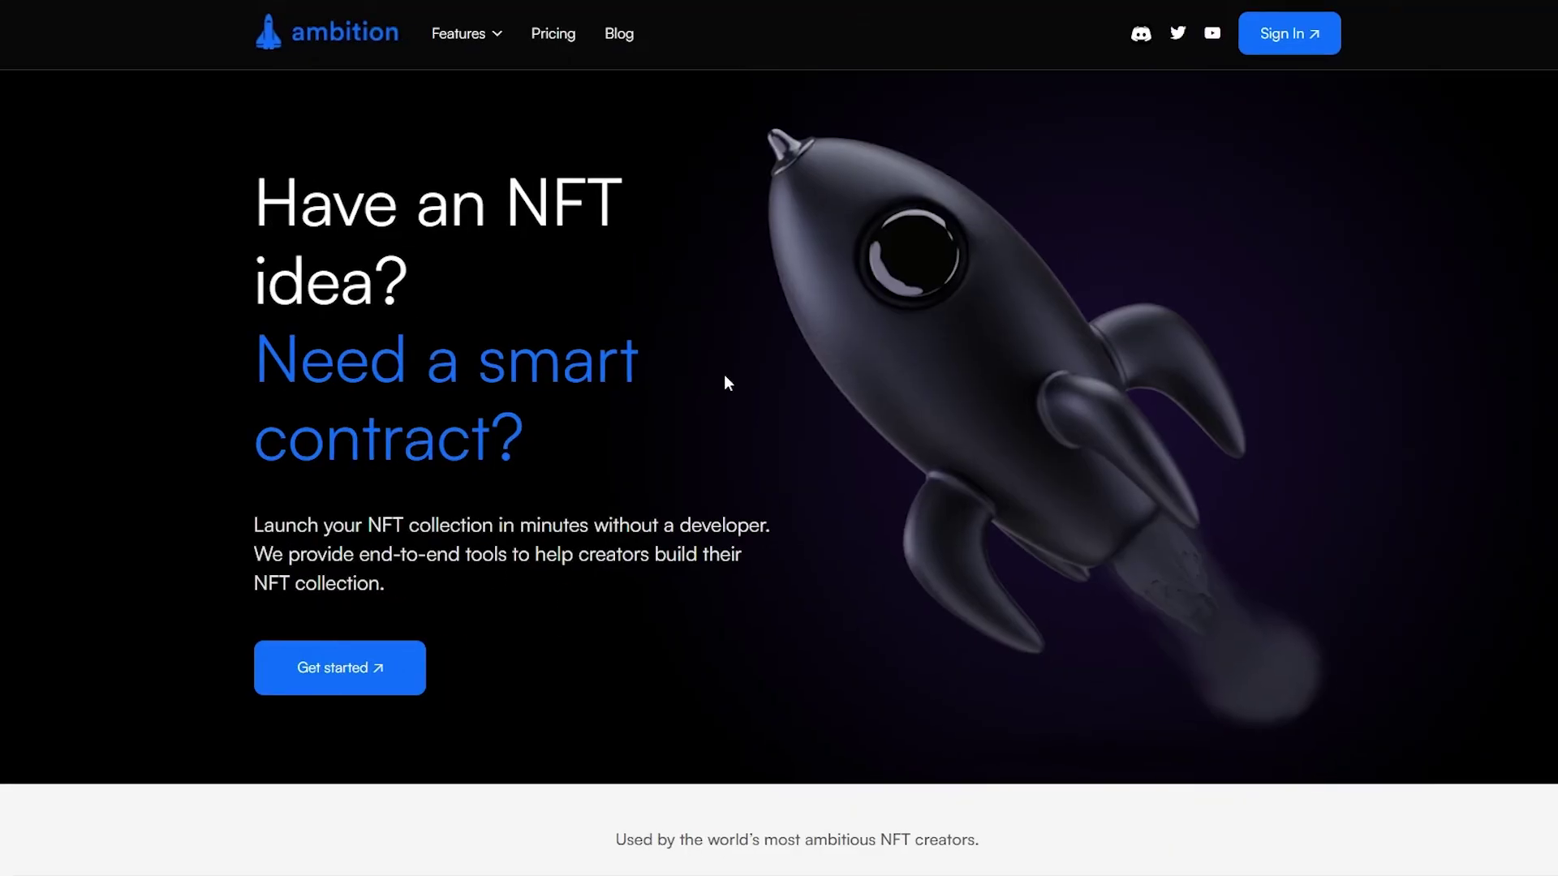
pyautogui.scroll(-1, 893, 431)
pyautogui.scroll(1, 1021, 471)
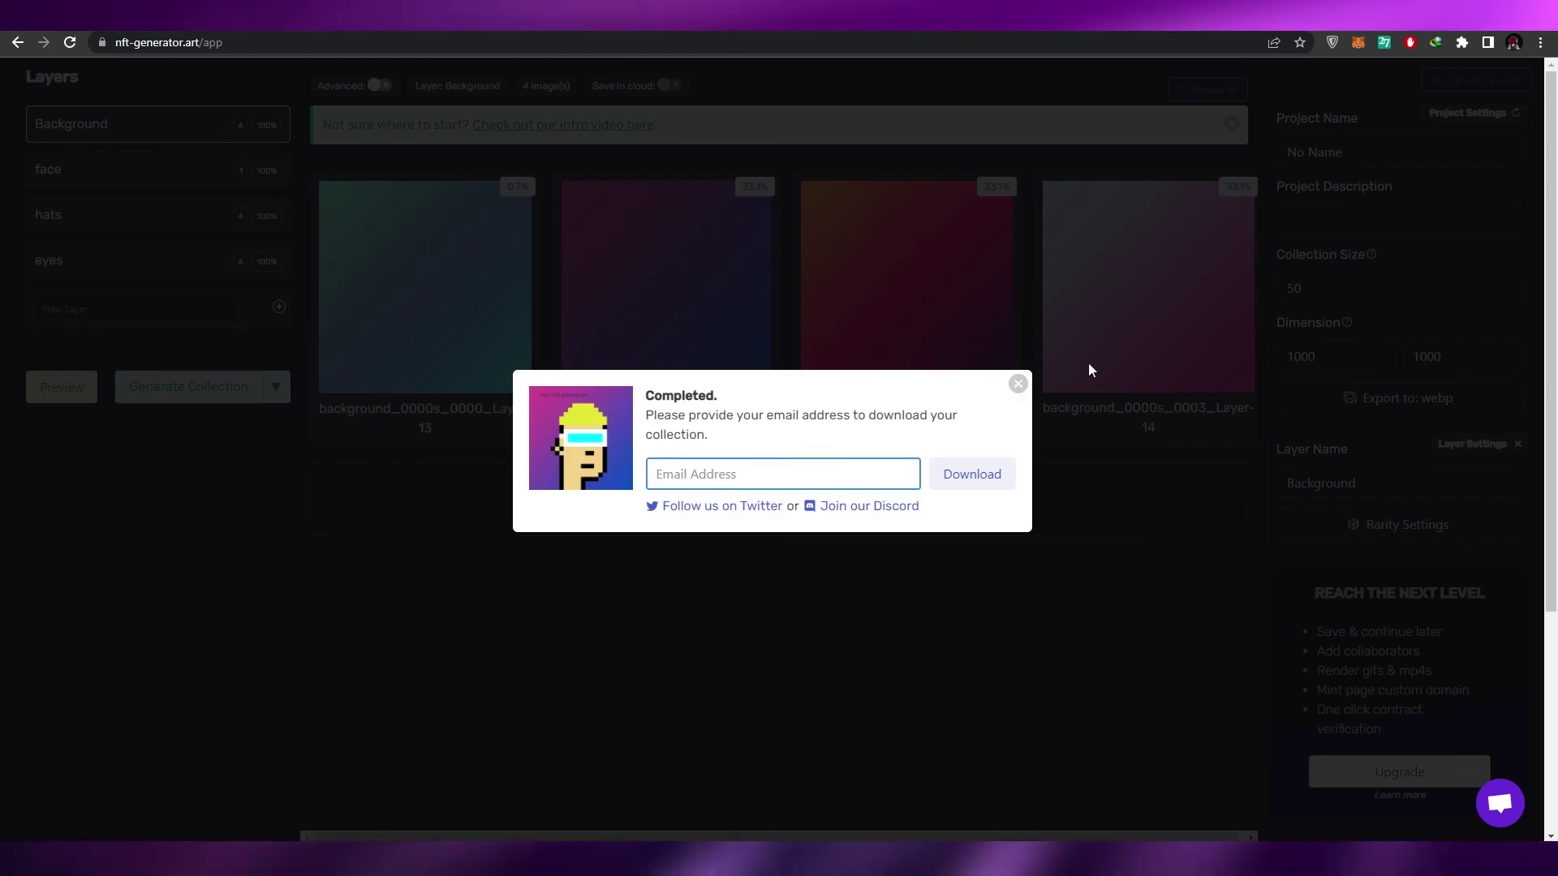
# Close the generated collection's download dialog without entering an email address.
pyautogui.click(1019, 387)
pyautogui.scroll(-3, 1075, 518)
pyautogui.scroll(3, 977, 623)
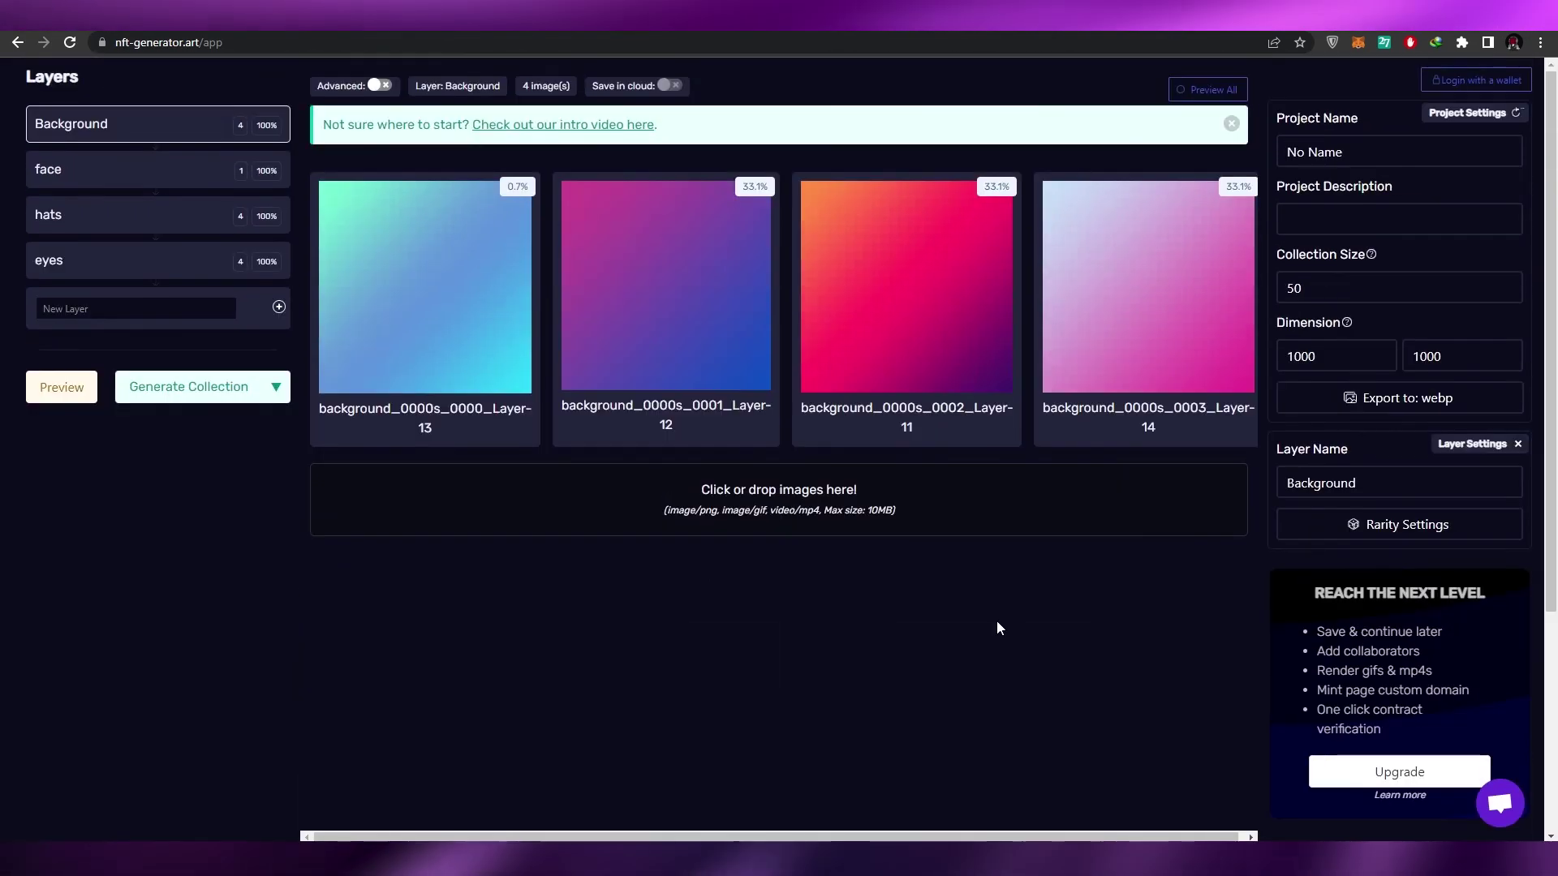